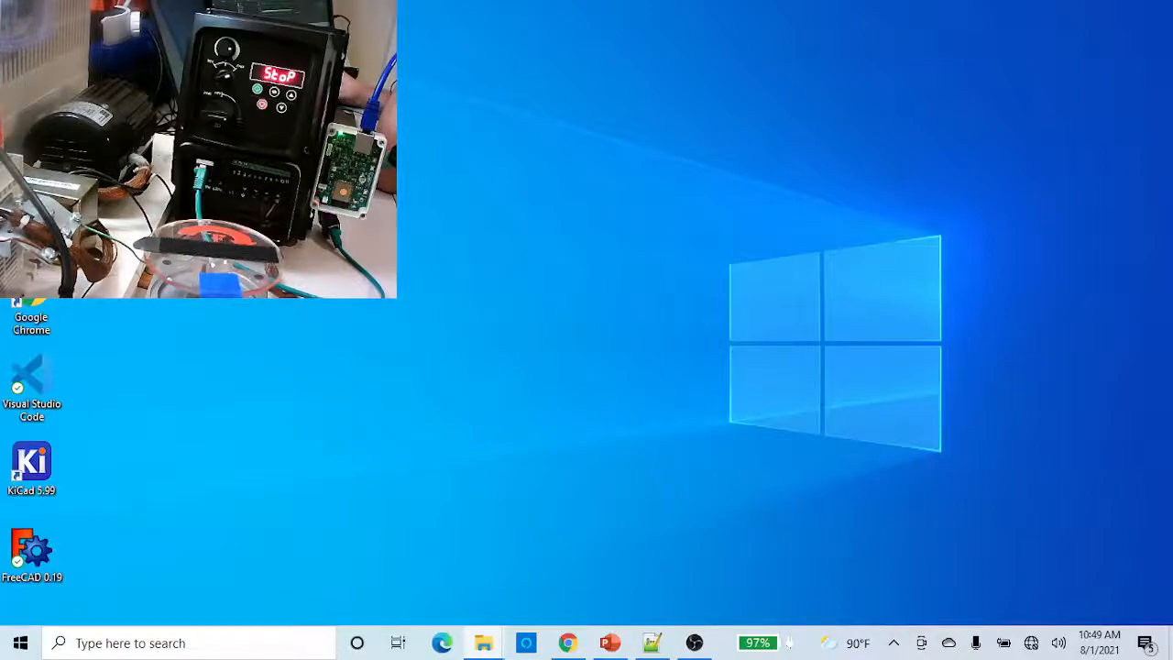
- Check that Wi-Fi is connected to MBOX-A4W-A2C40A24, then switch to Chrome and open the device's web page at 192.168.4.1
click(1032, 643)
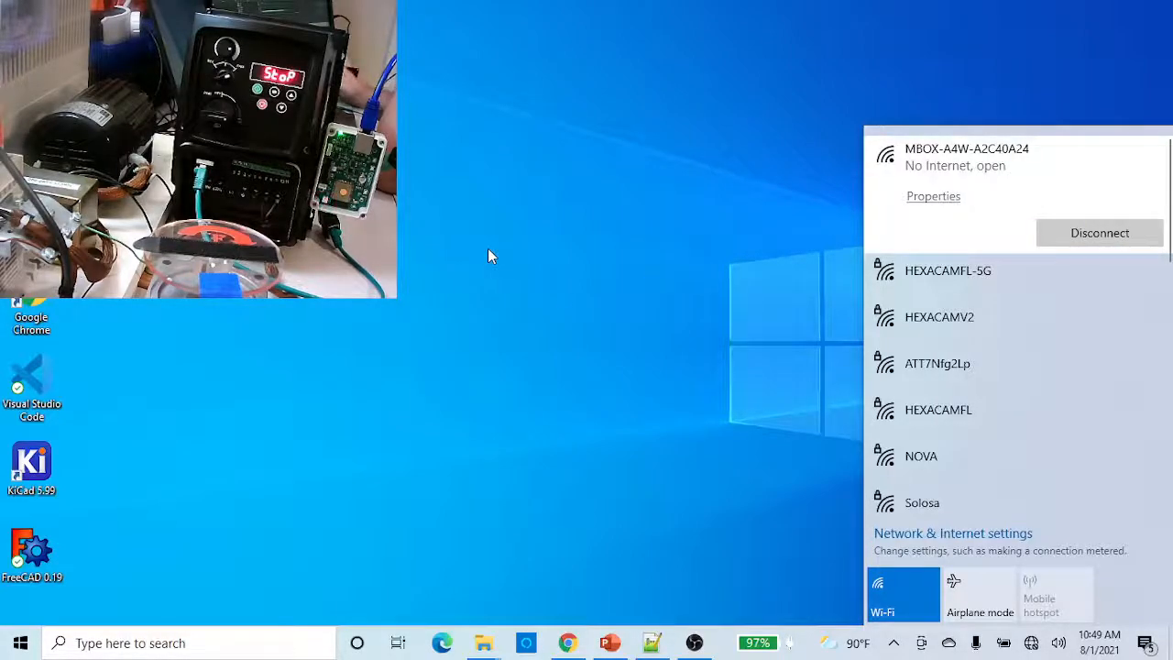
click(568, 644)
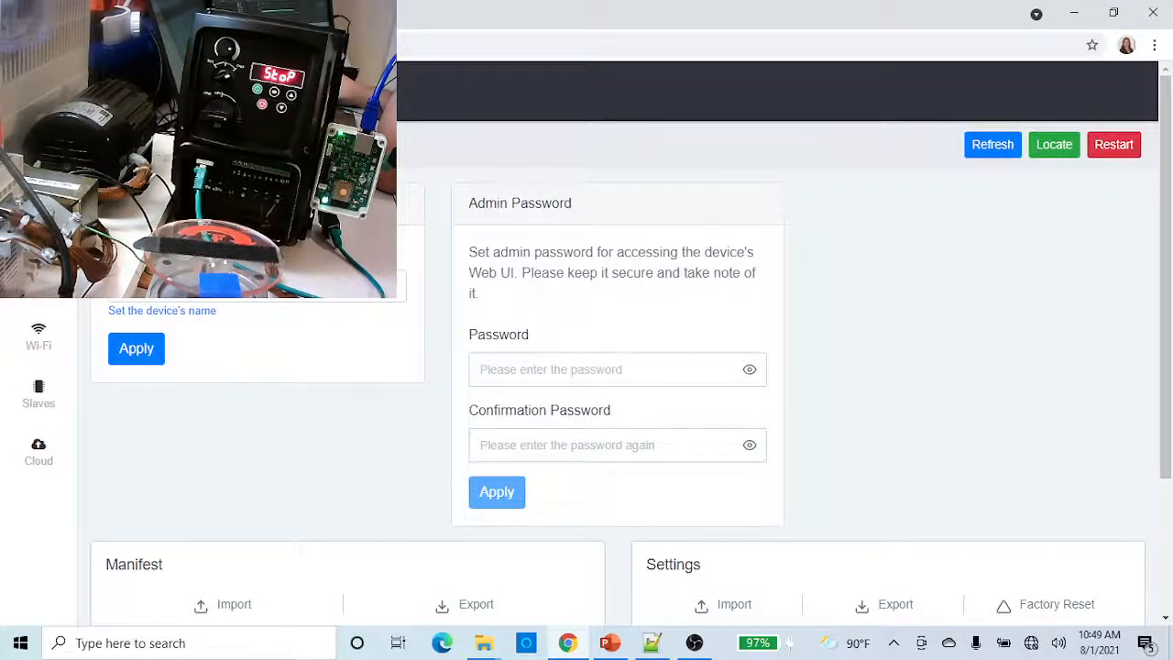
click(230, 14)
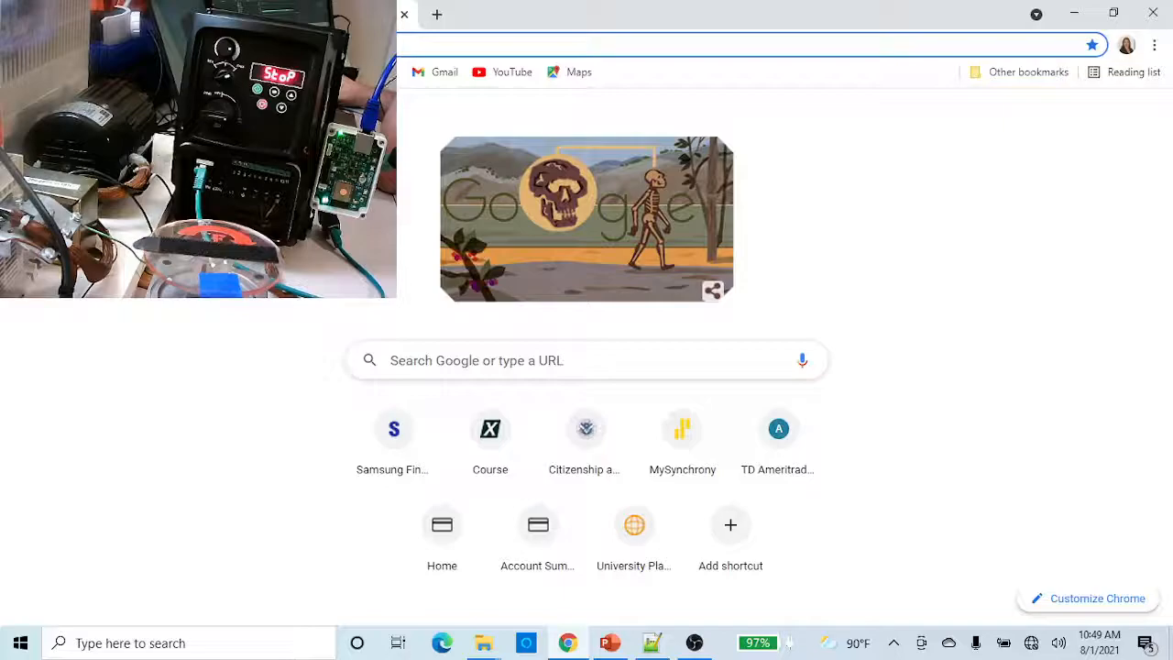
click(231, 46)
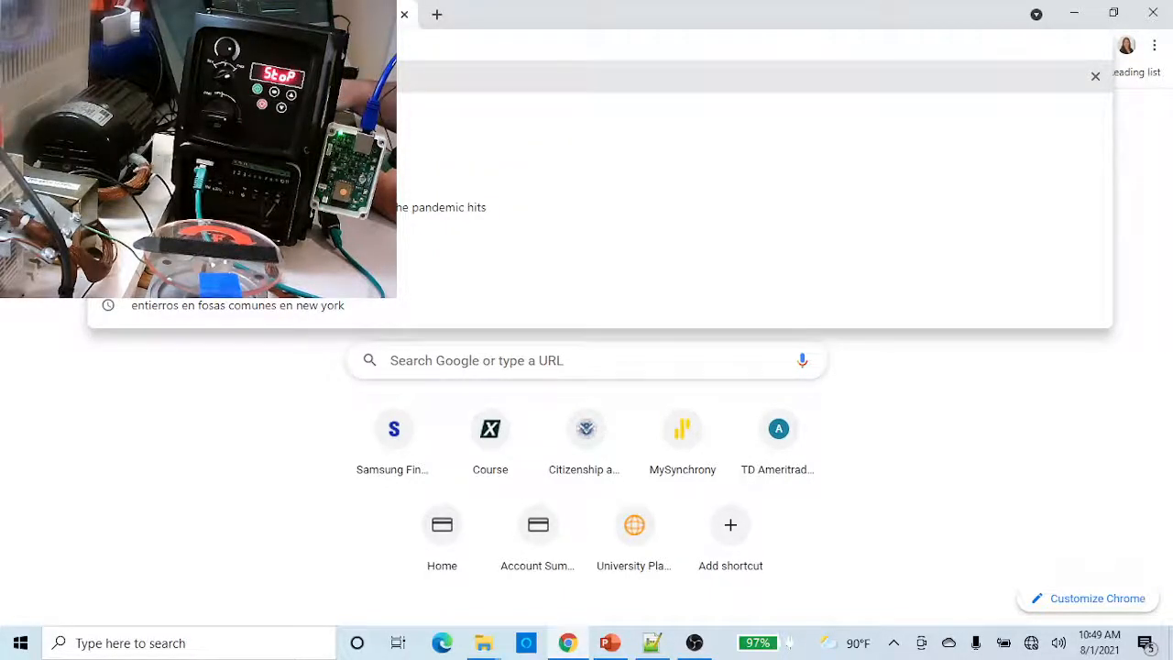
text(http)
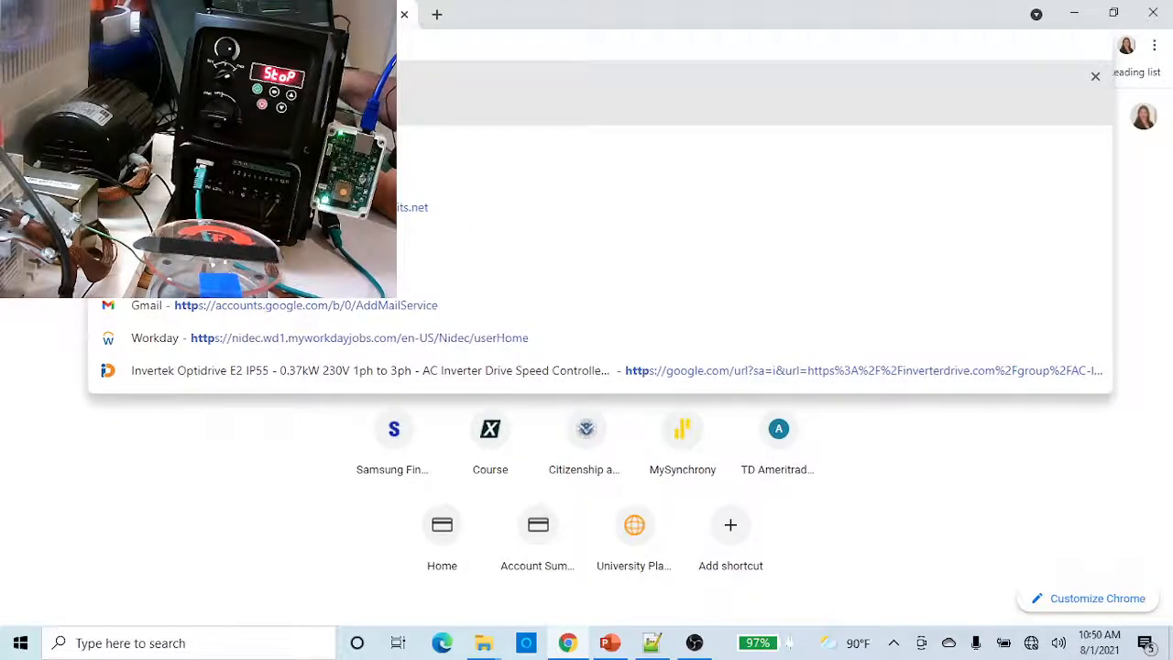
text(s)
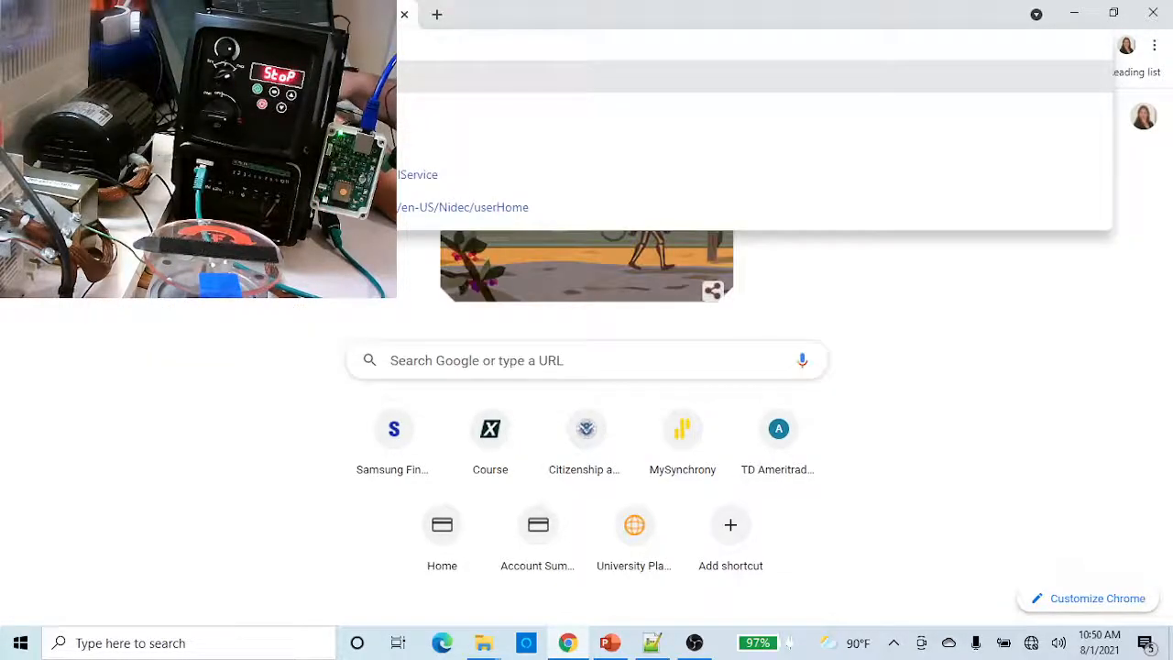
text(//)
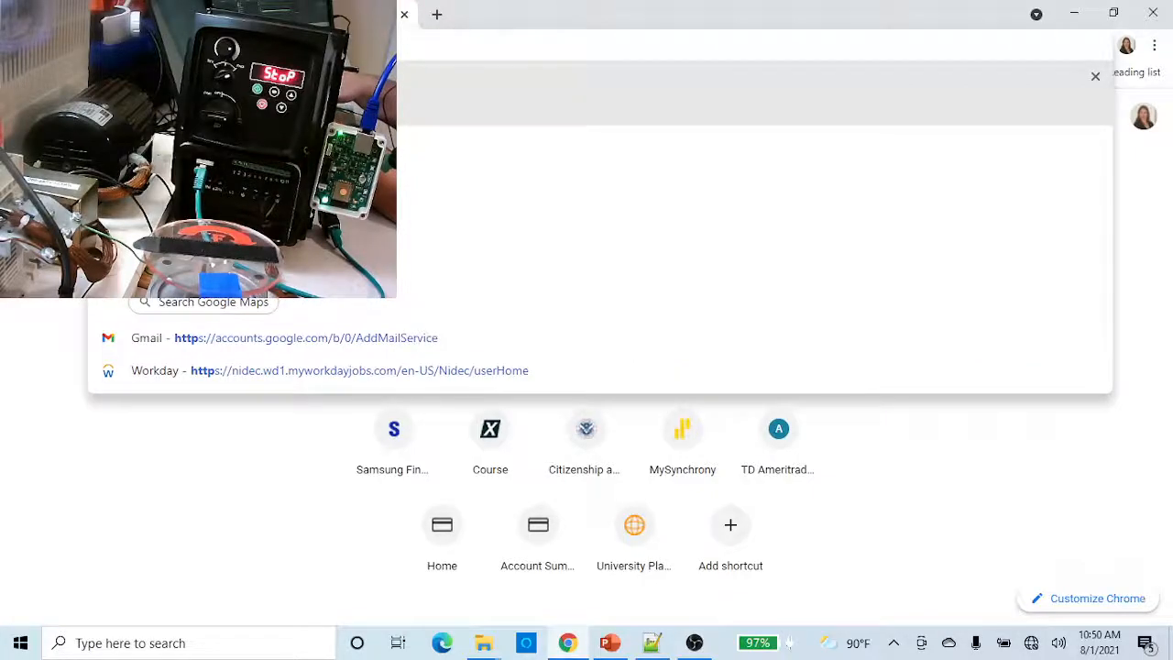
text(19)
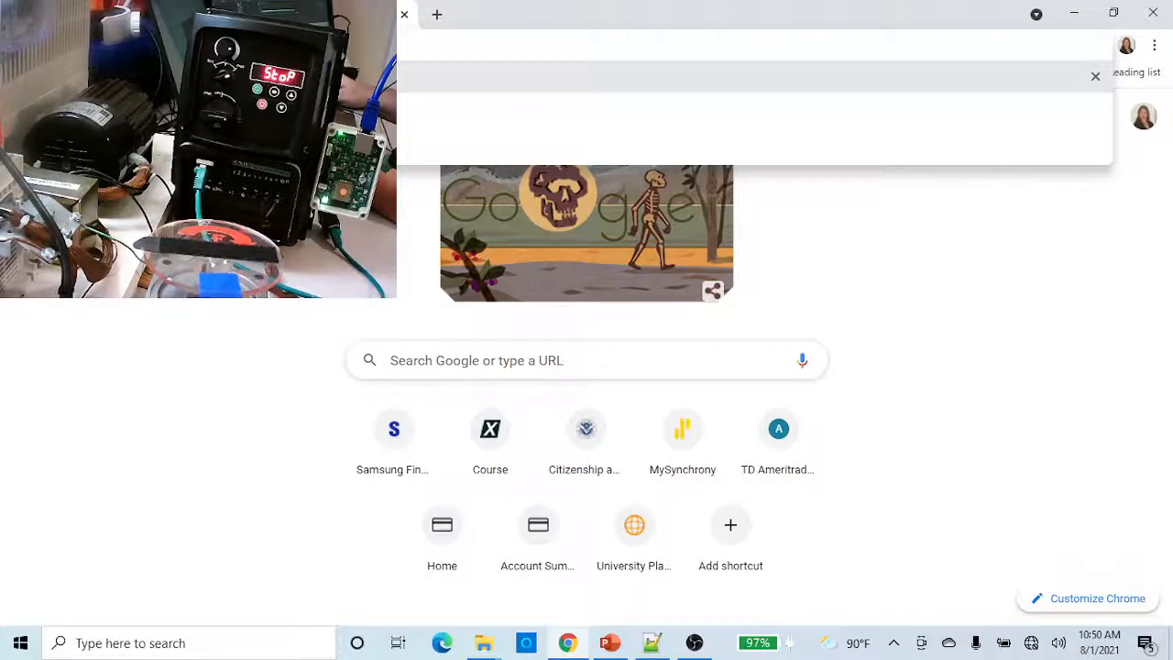
text(2)
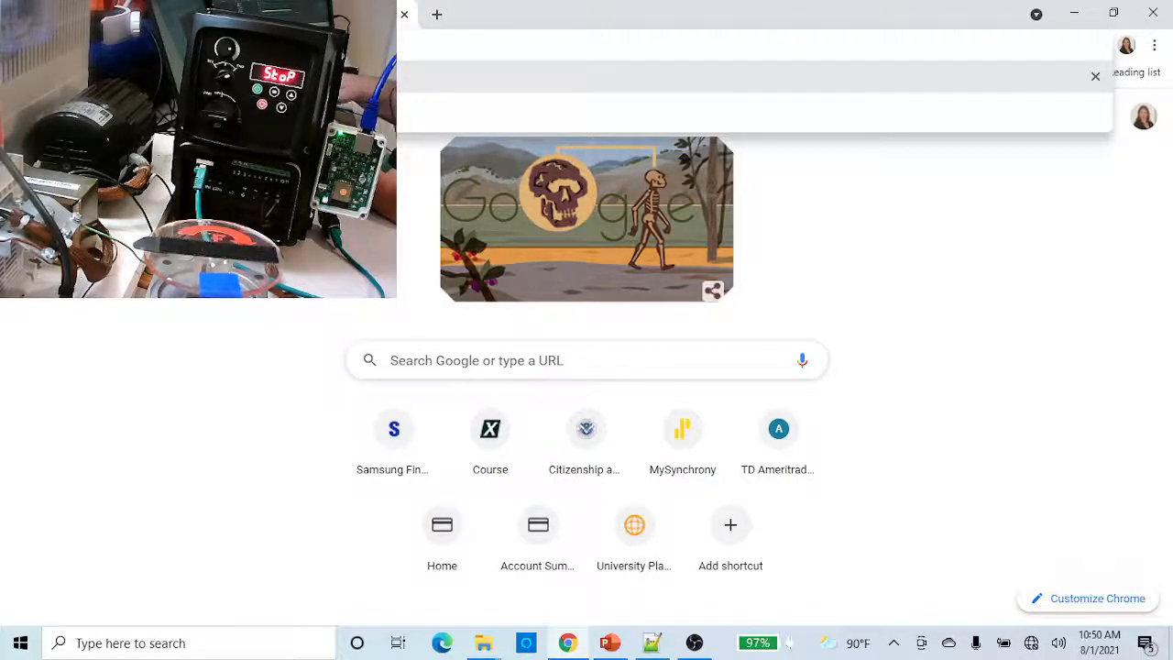
key(Return)
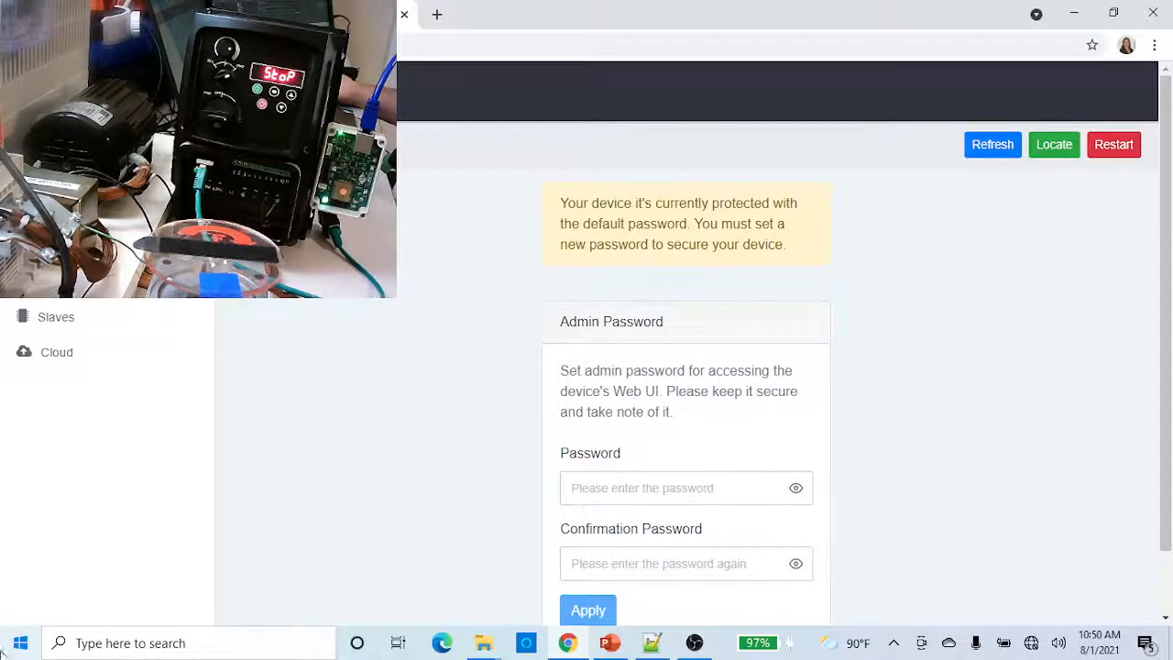
click(694, 642)
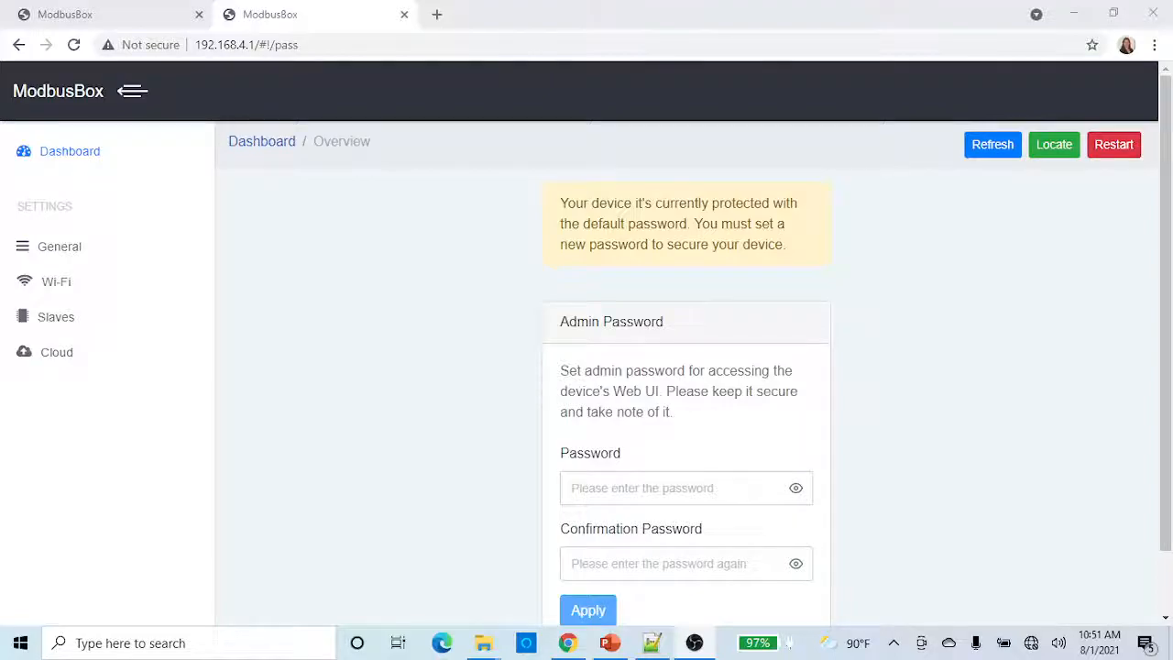
- Set a new admin password for the device, enter it again as confirmation, and apply the change
click(665, 487)
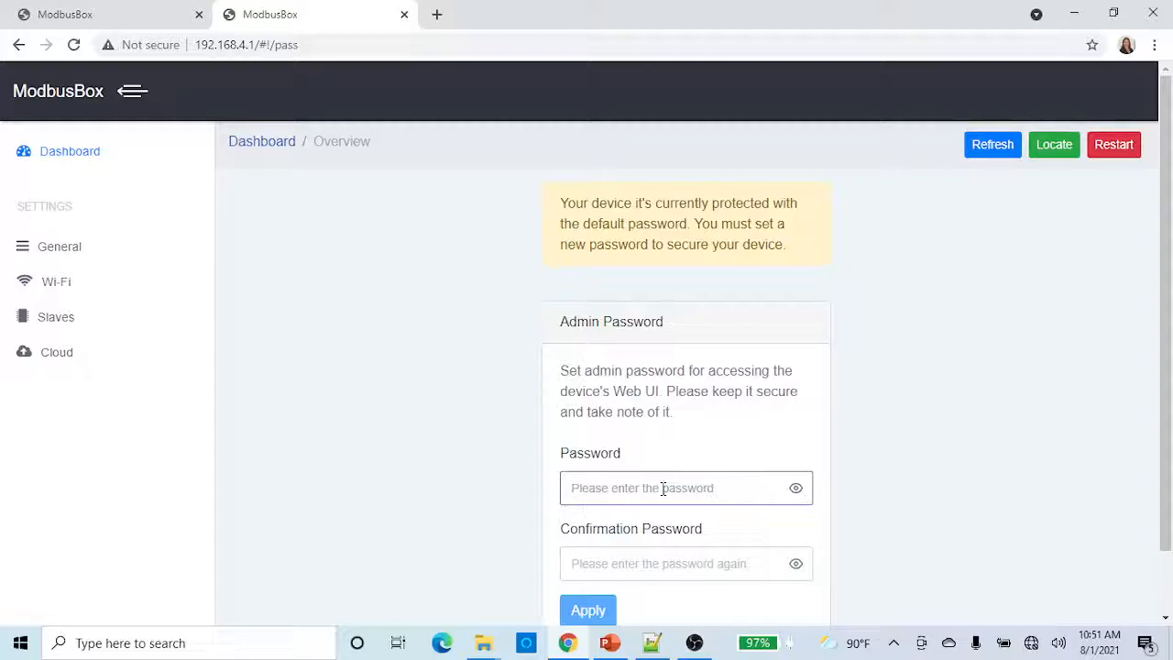
text(********)
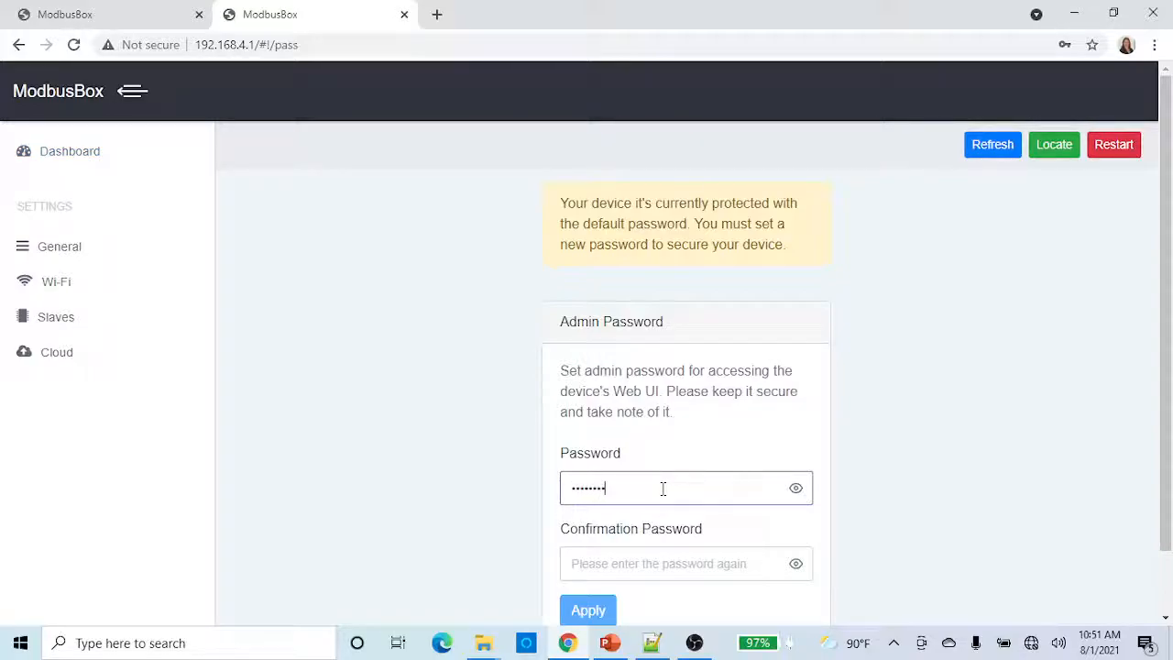
text(*)
click(603, 565)
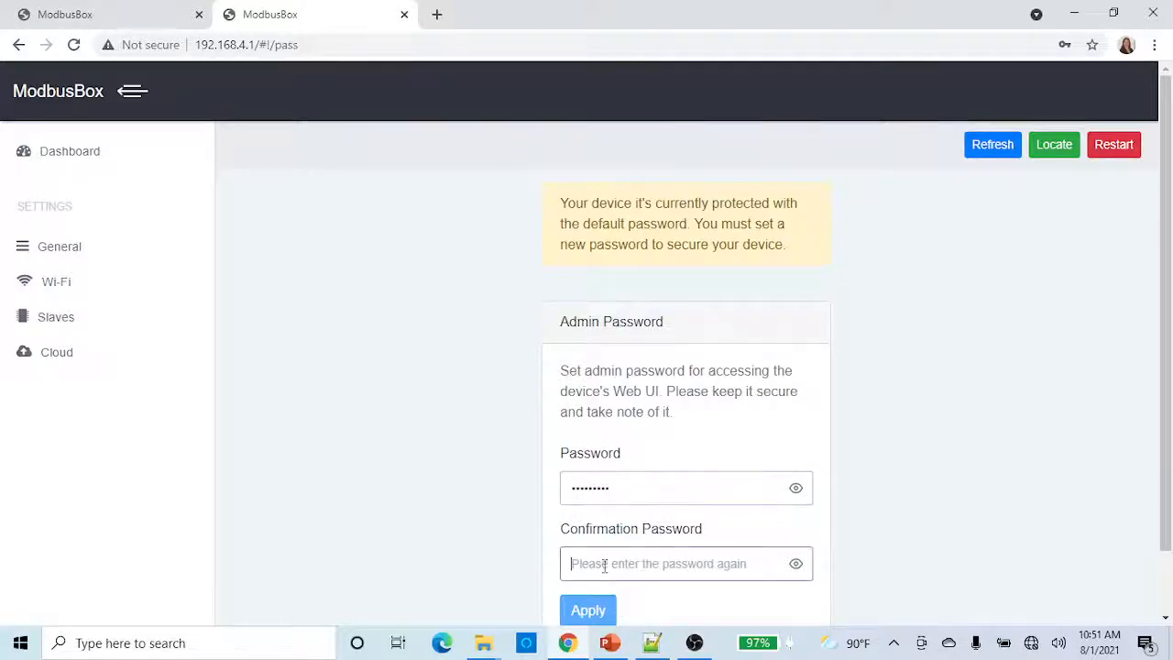
text(******)
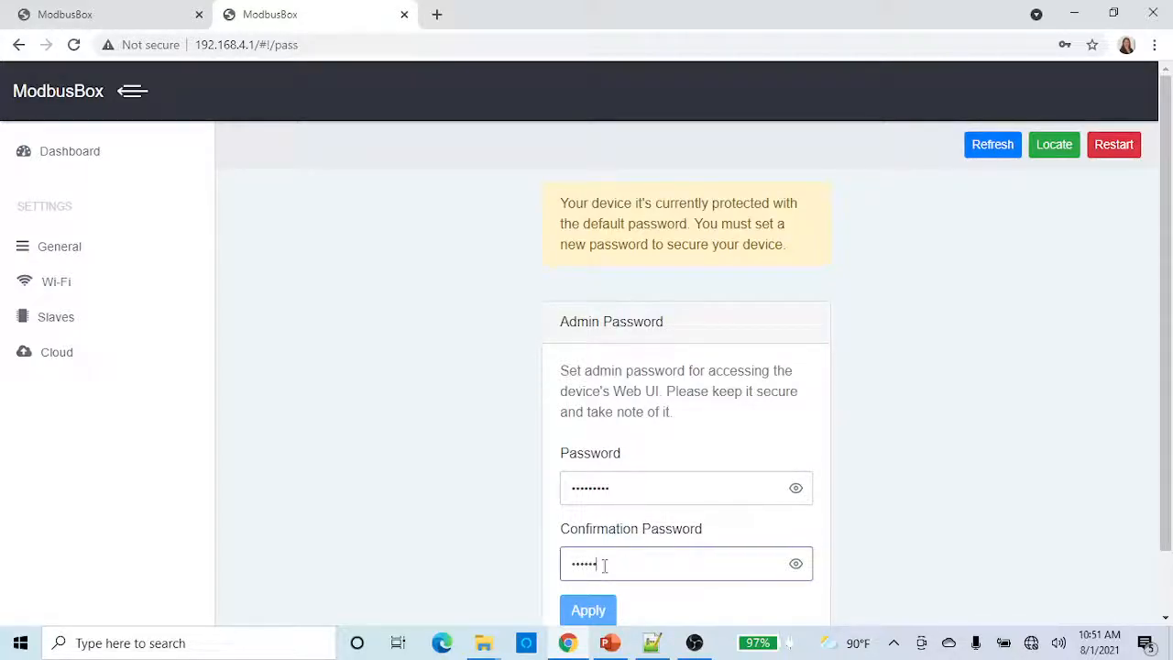
text(***)
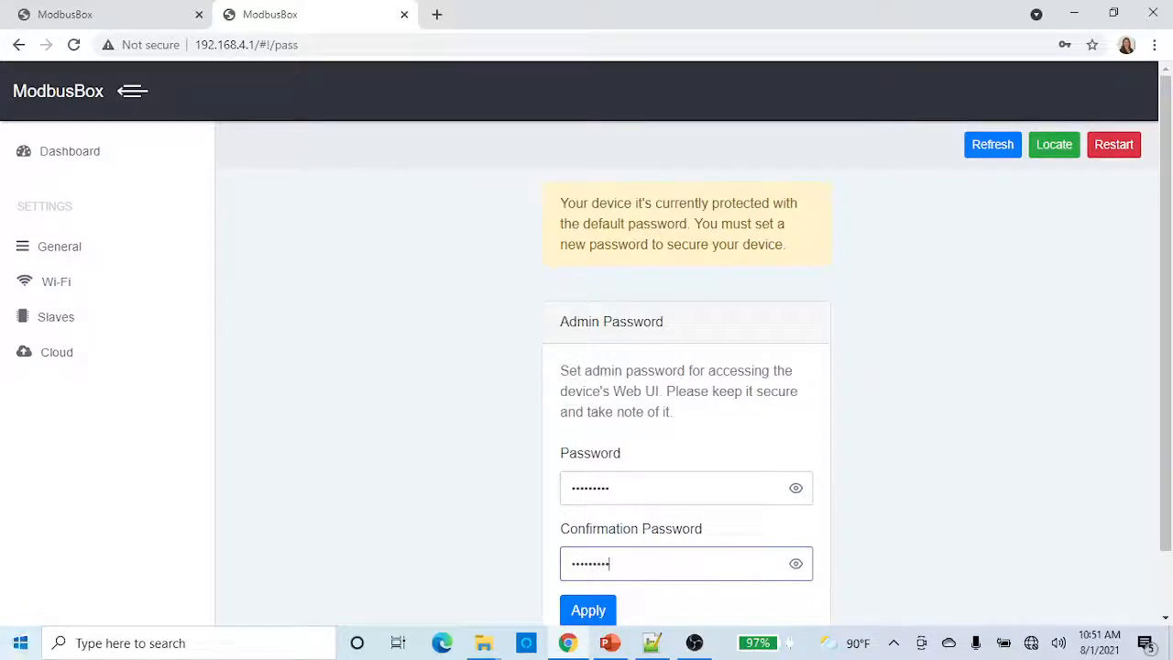
click(588, 611)
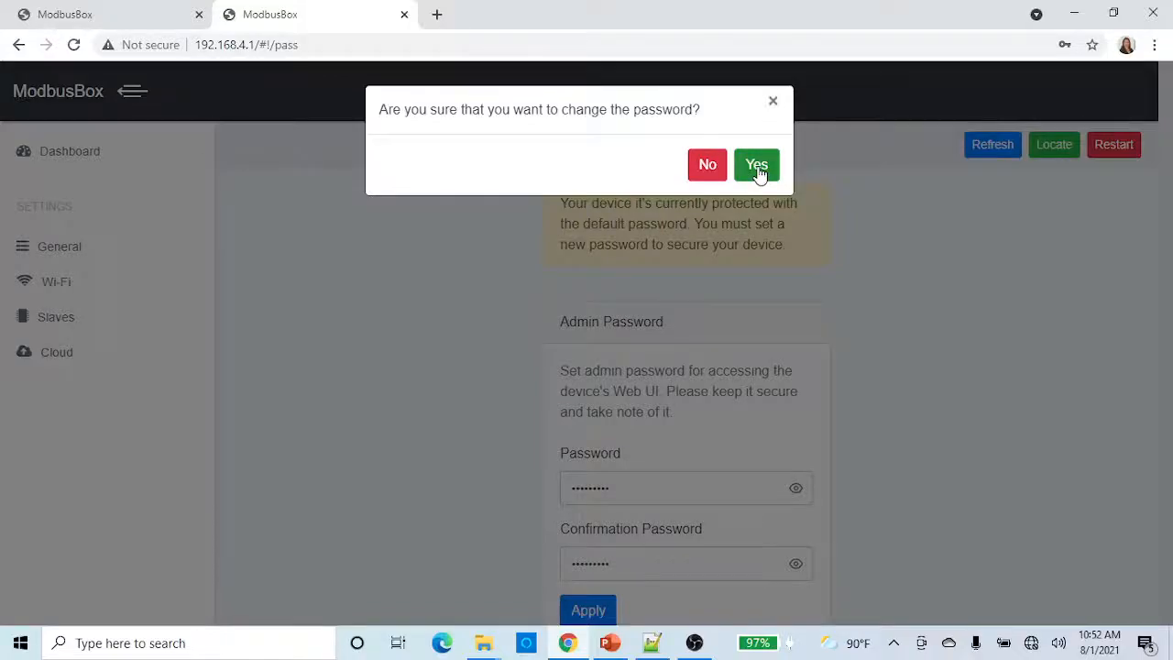
click(757, 166)
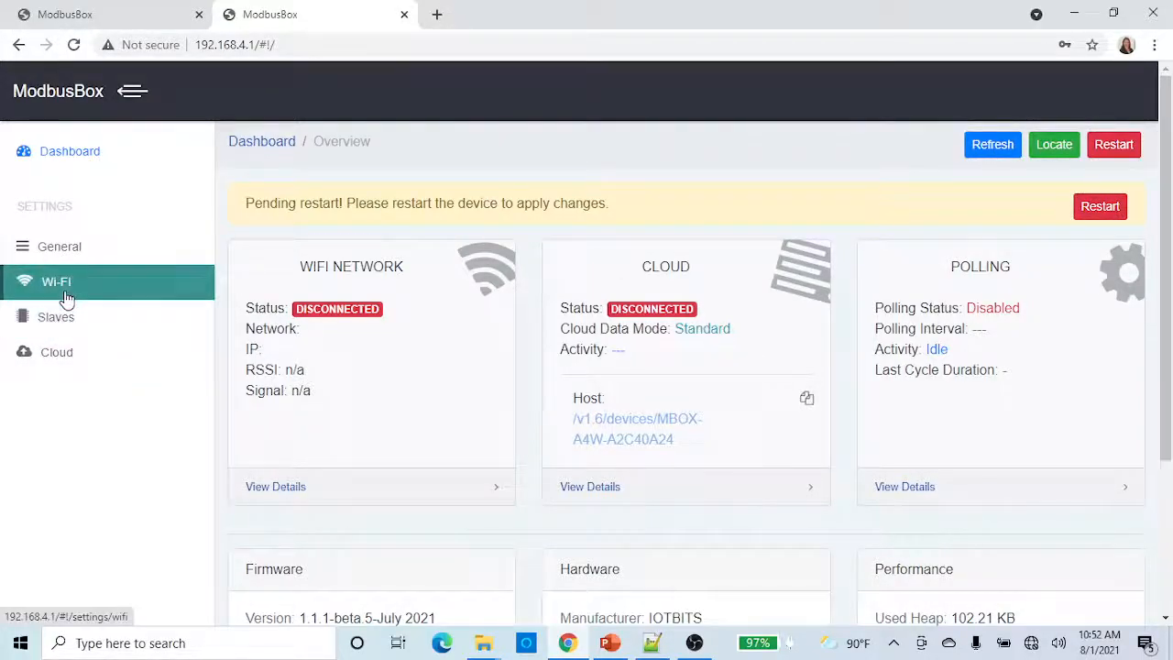
- Restart the device to apply the pending changes and connect the computer to the secured Wi-Fi network MBOX-A4W-A2C40A24 2
click(1100, 207)
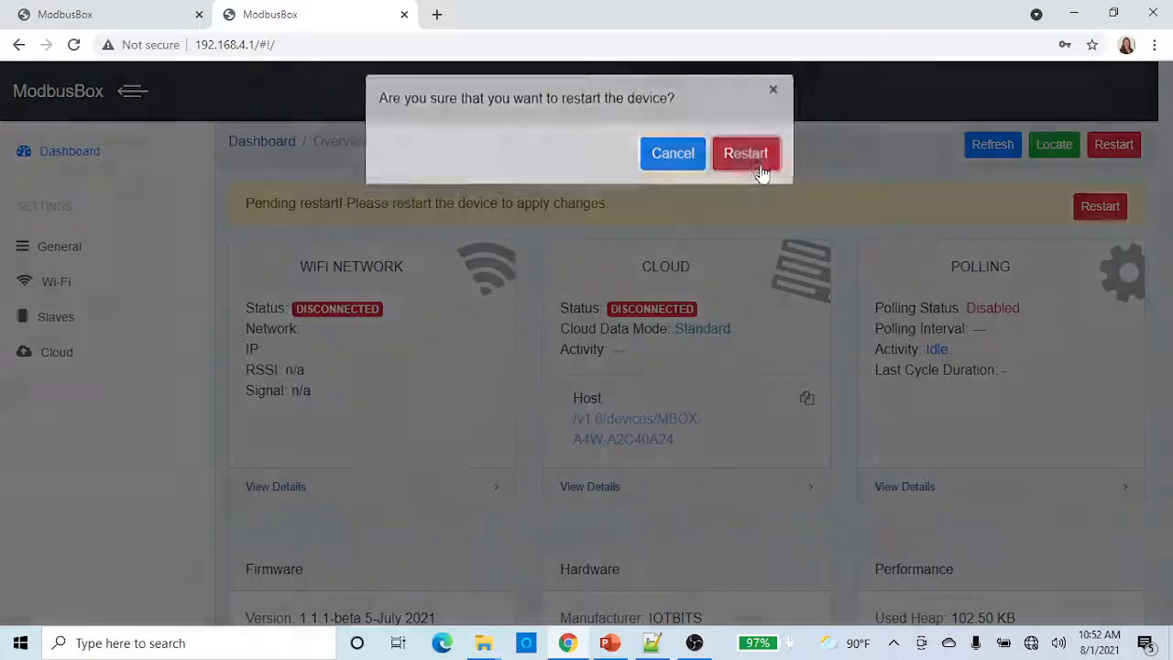
click(756, 163)
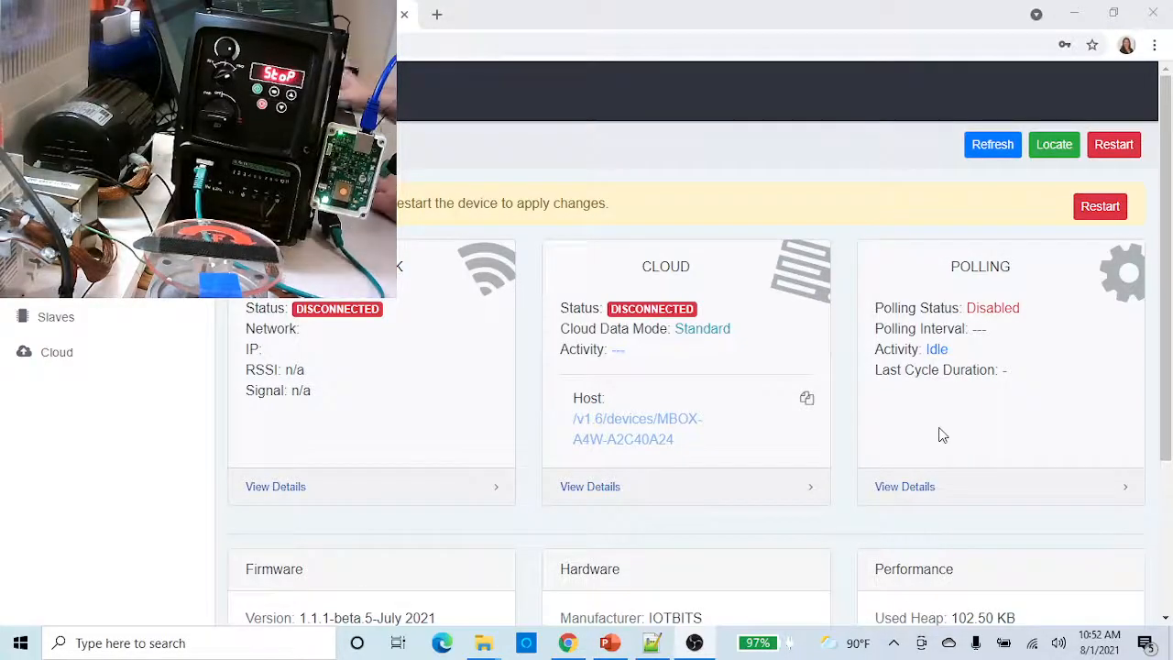
click(1032, 642)
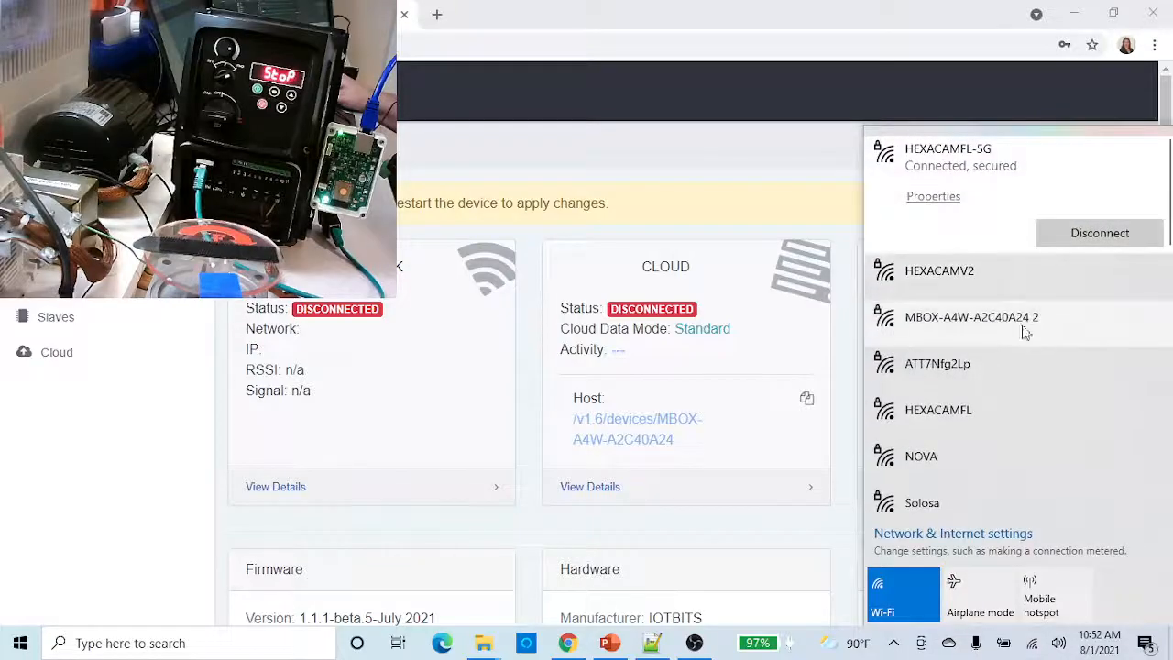
click(1015, 332)
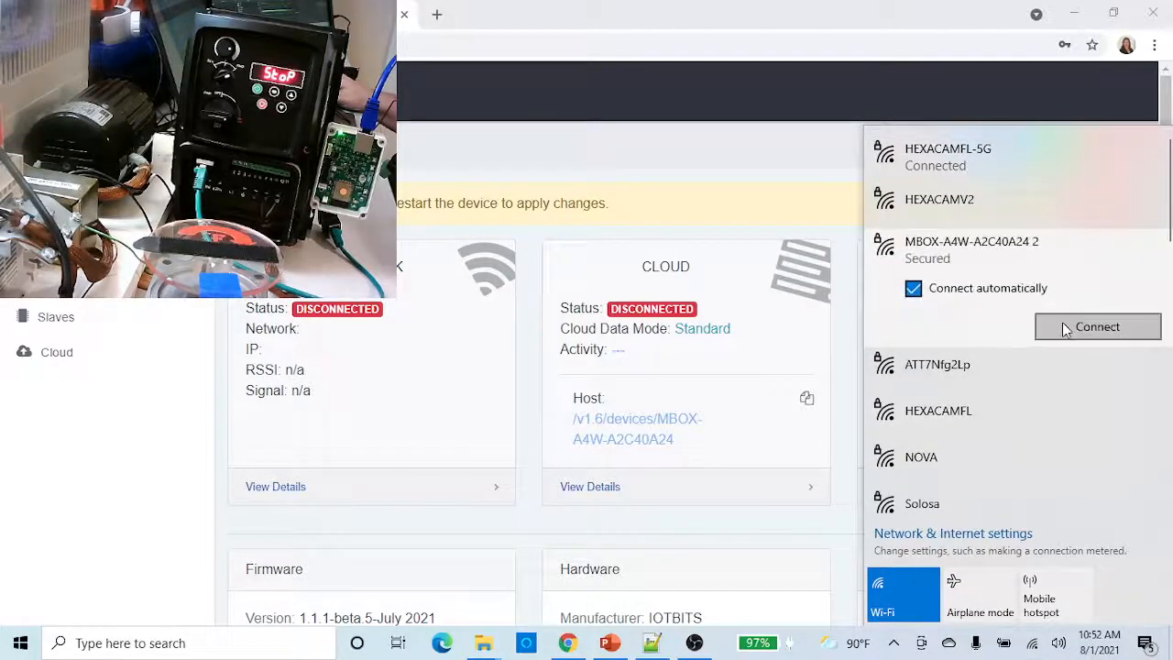
click(935, 298)
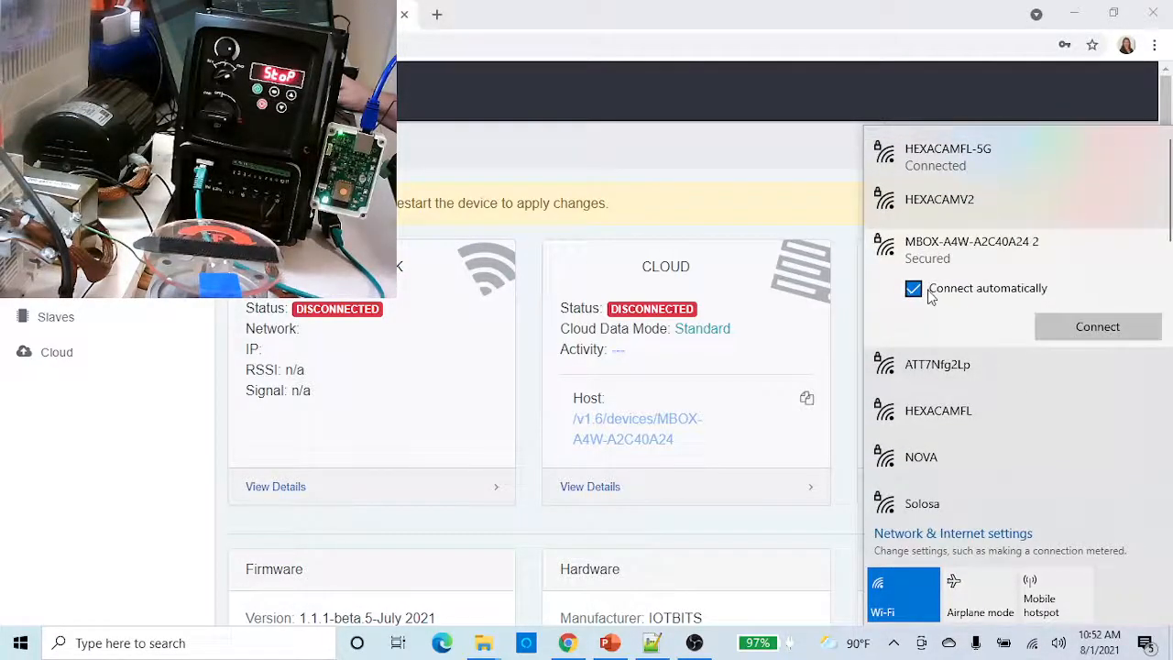
click(1090, 330)
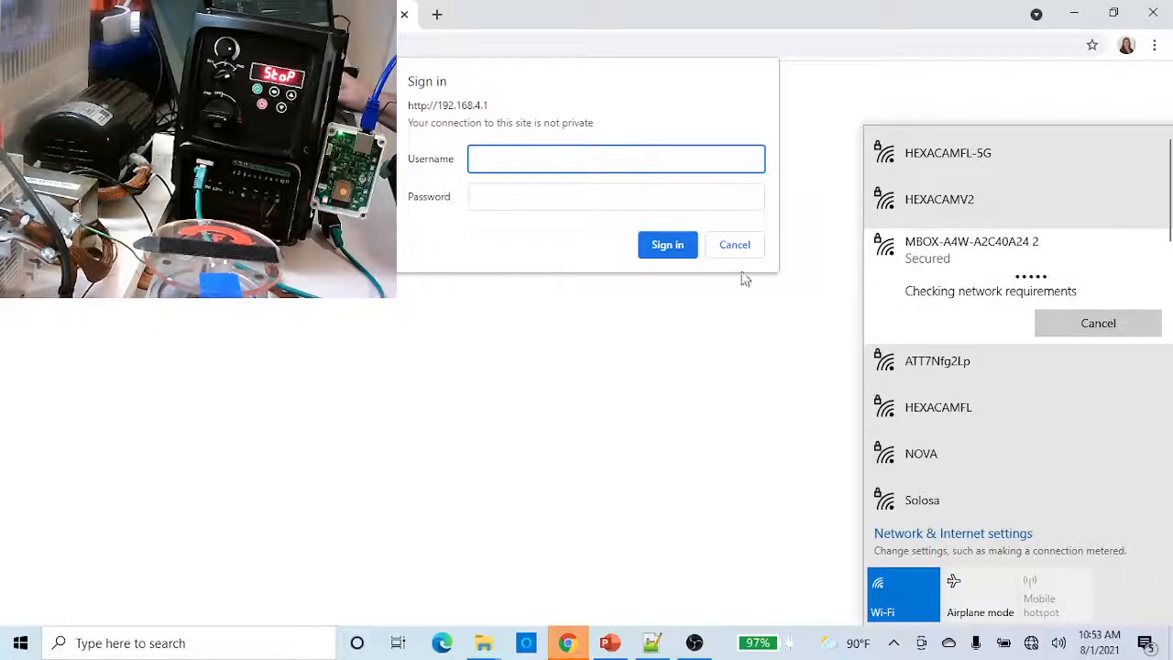
- Sign in to the device's web page with username admin and the admin password, and dismiss the browser's offer to save it
click(538, 161)
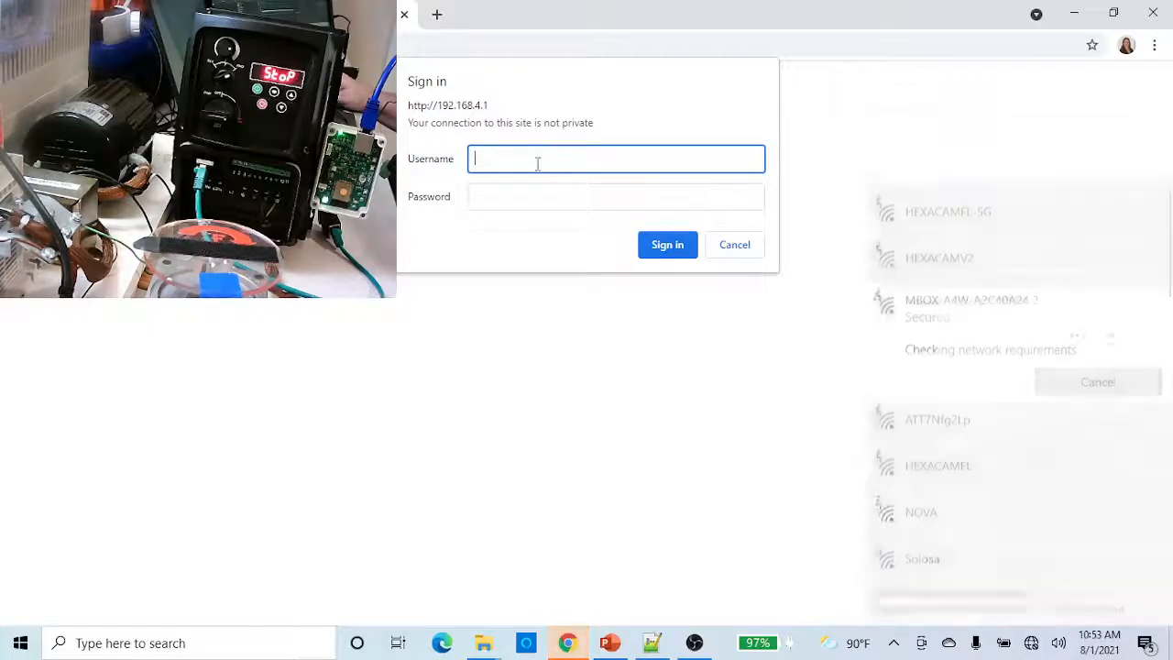
click(1027, 643)
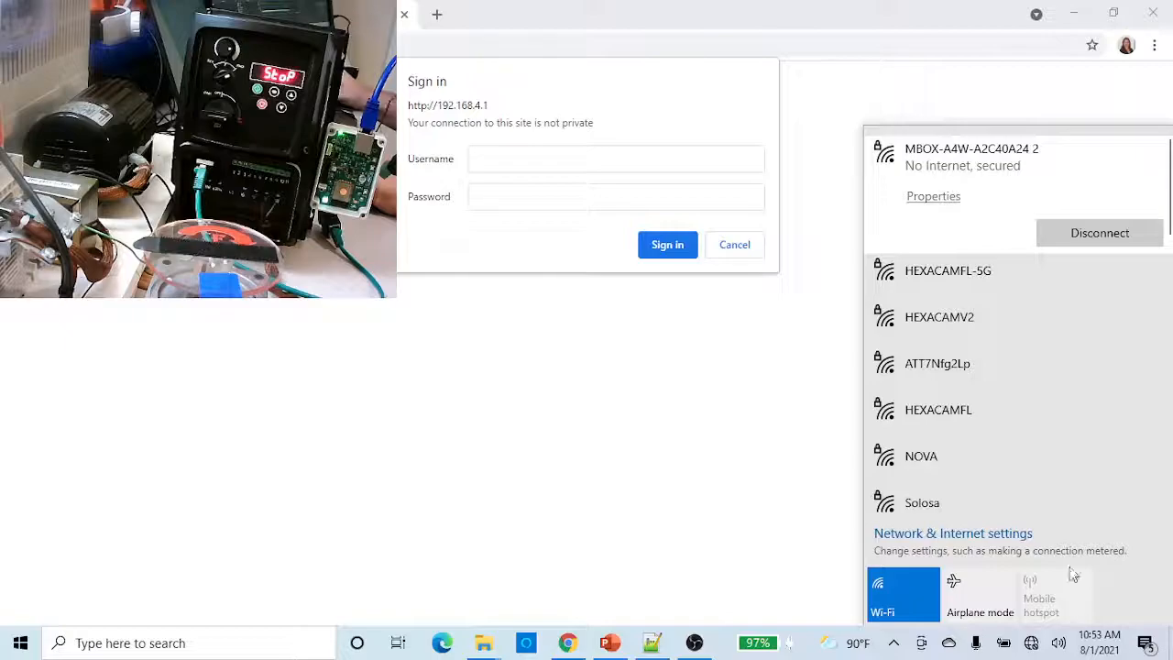
click(513, 163)
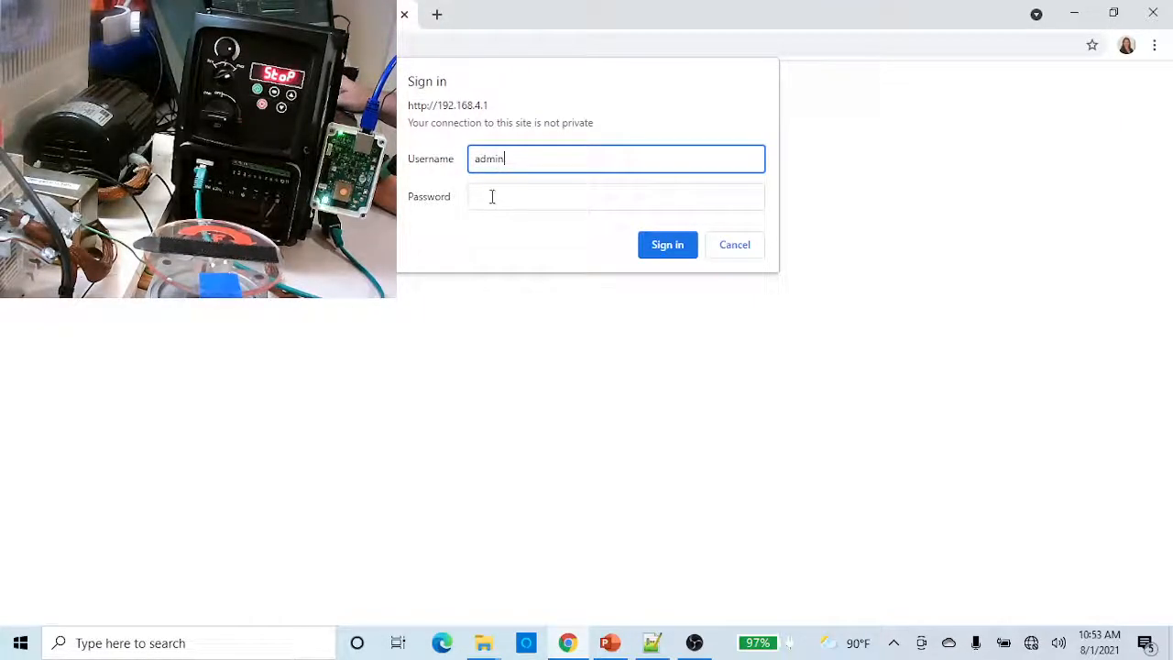
click(513, 195)
text(•)
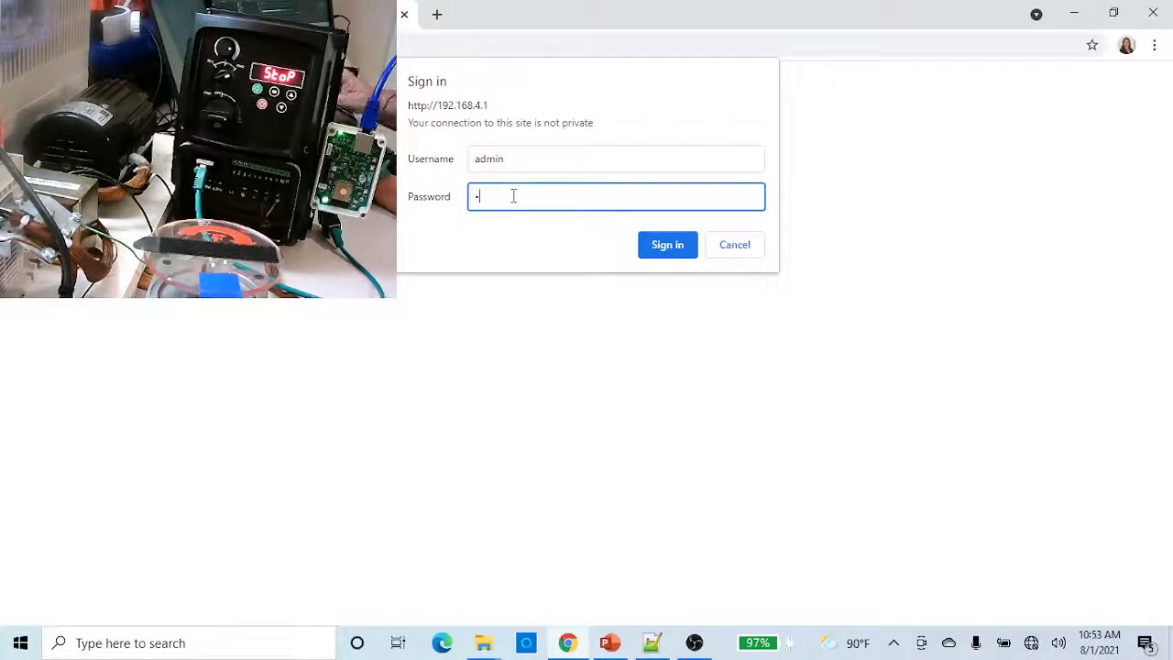
text(••••••••)
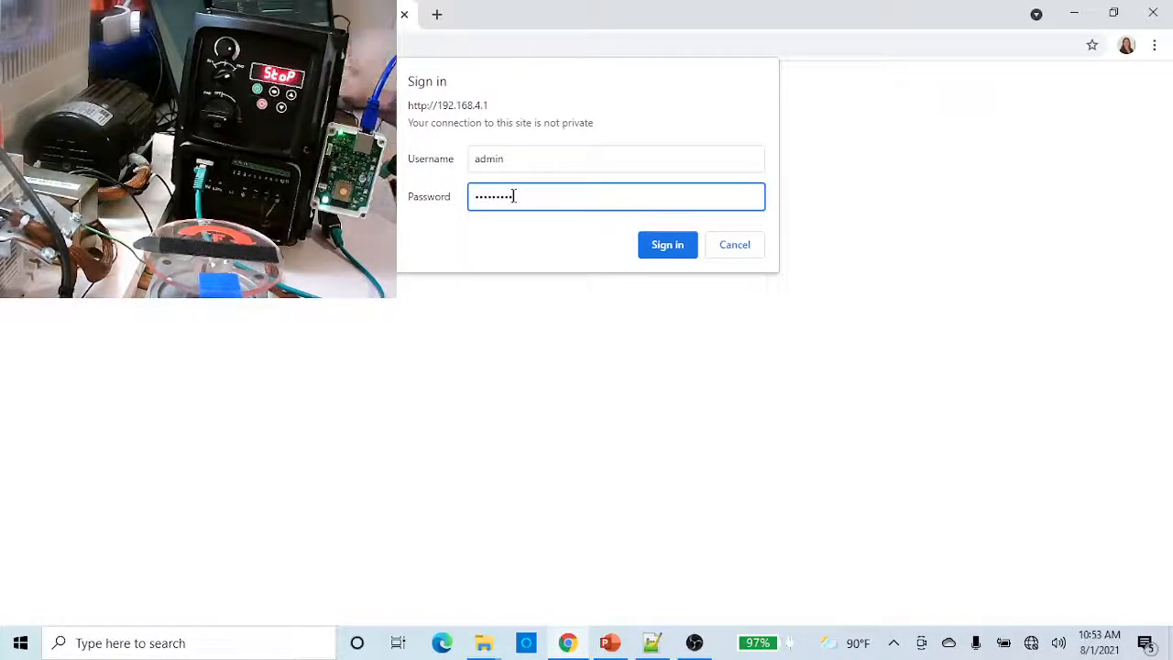
click(661, 244)
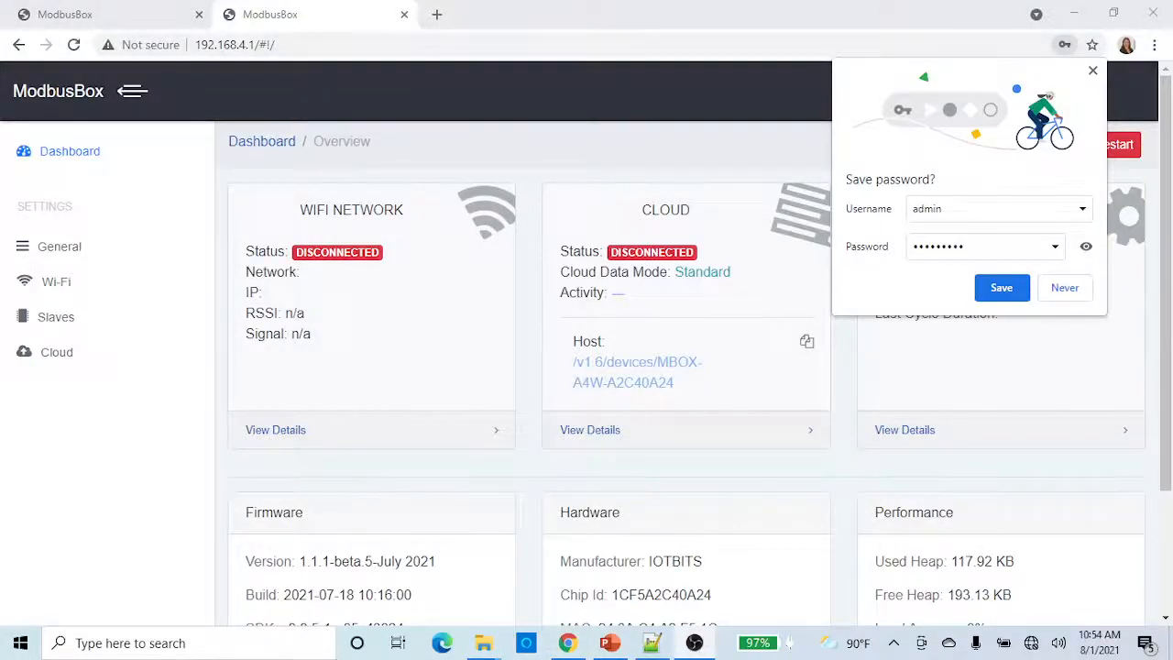
click(1093, 72)
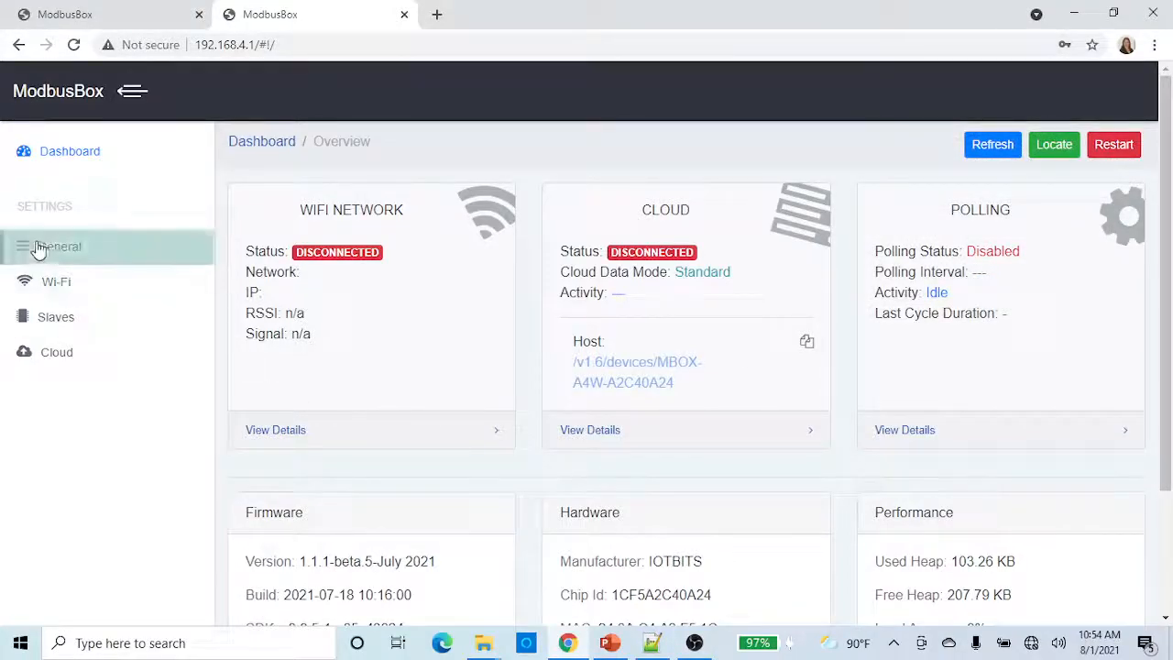
- Set the device's hostname to greendev in the general settings and apply the change
click(101, 255)
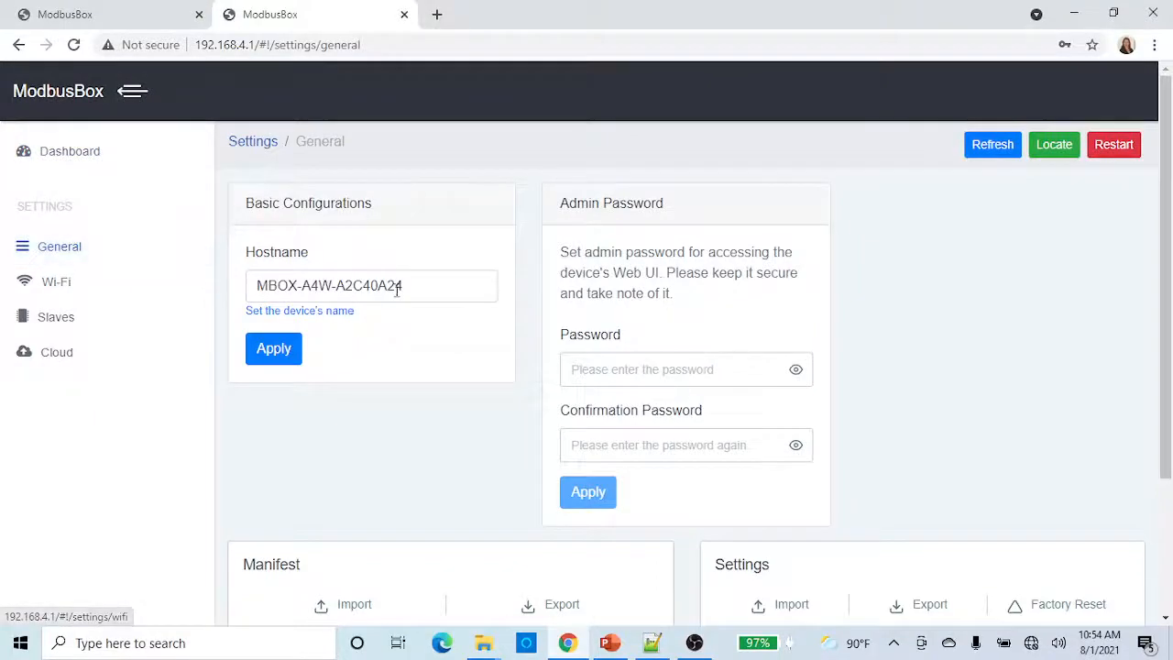
drag(413, 285, 257, 286)
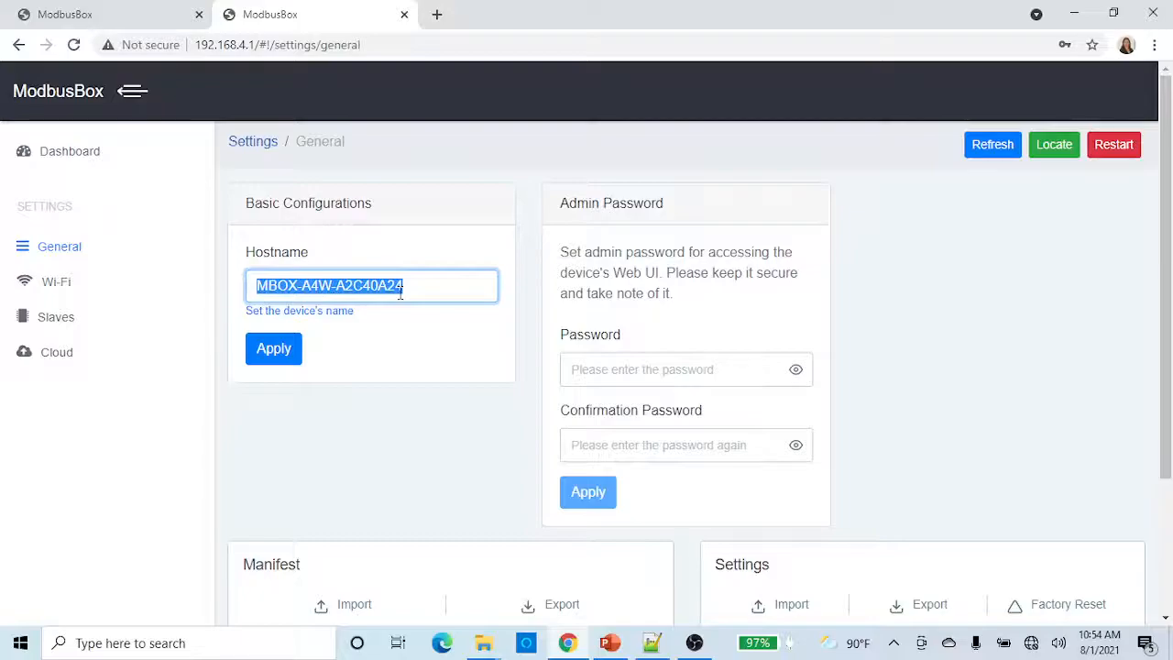
text(gre)
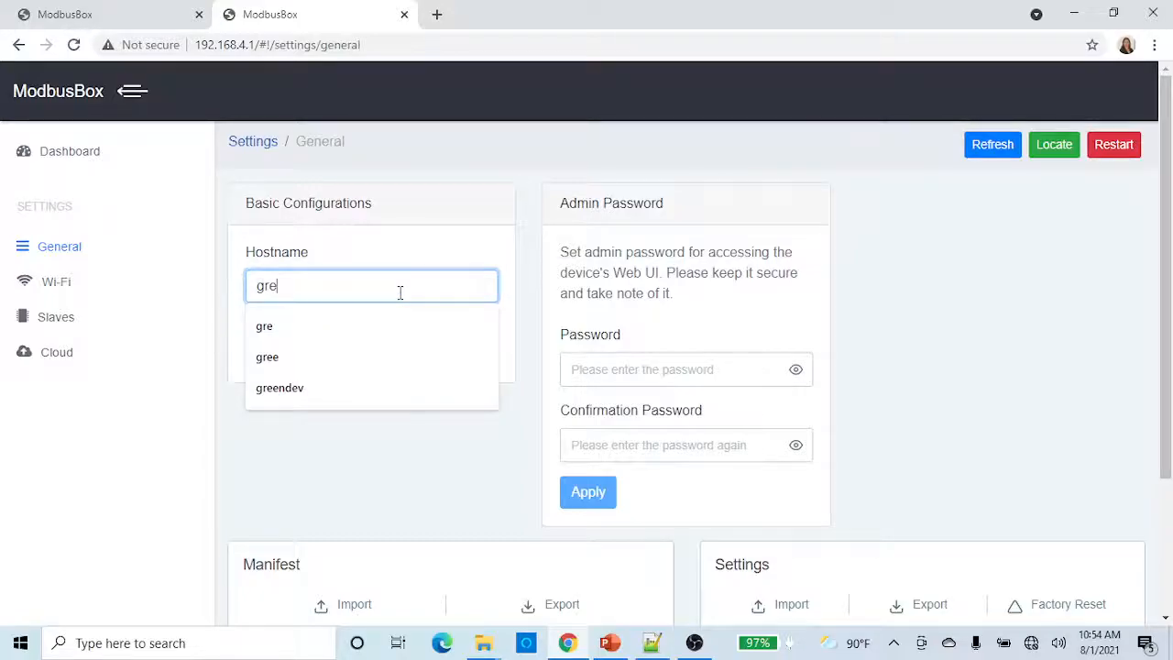
click(291, 399)
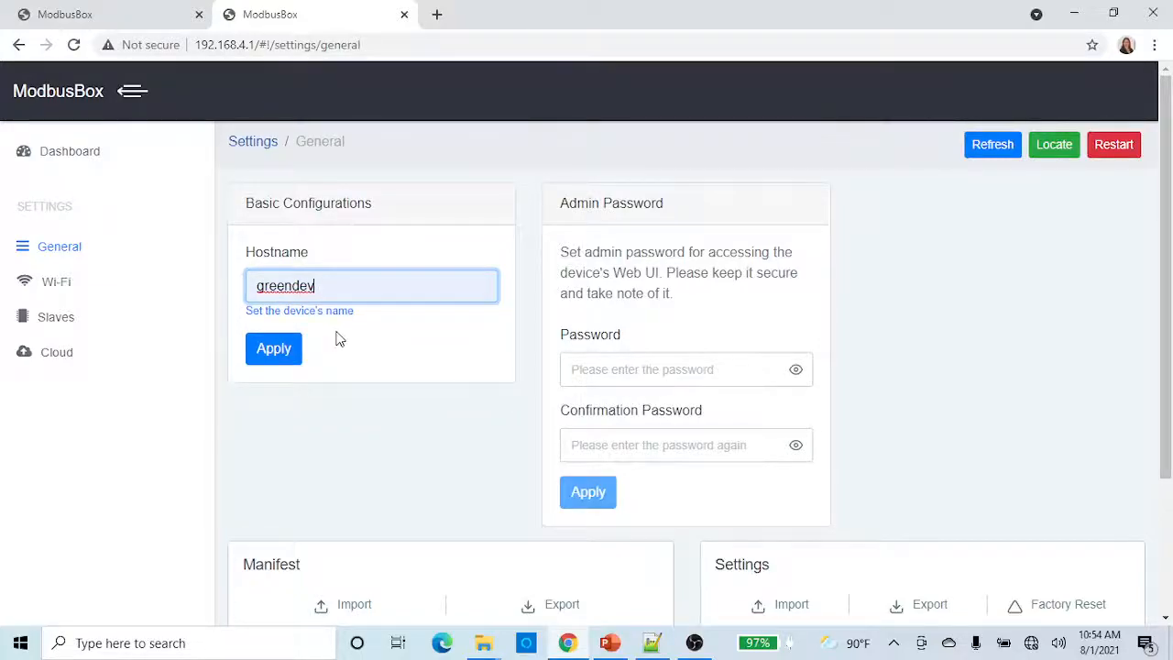
click(273, 348)
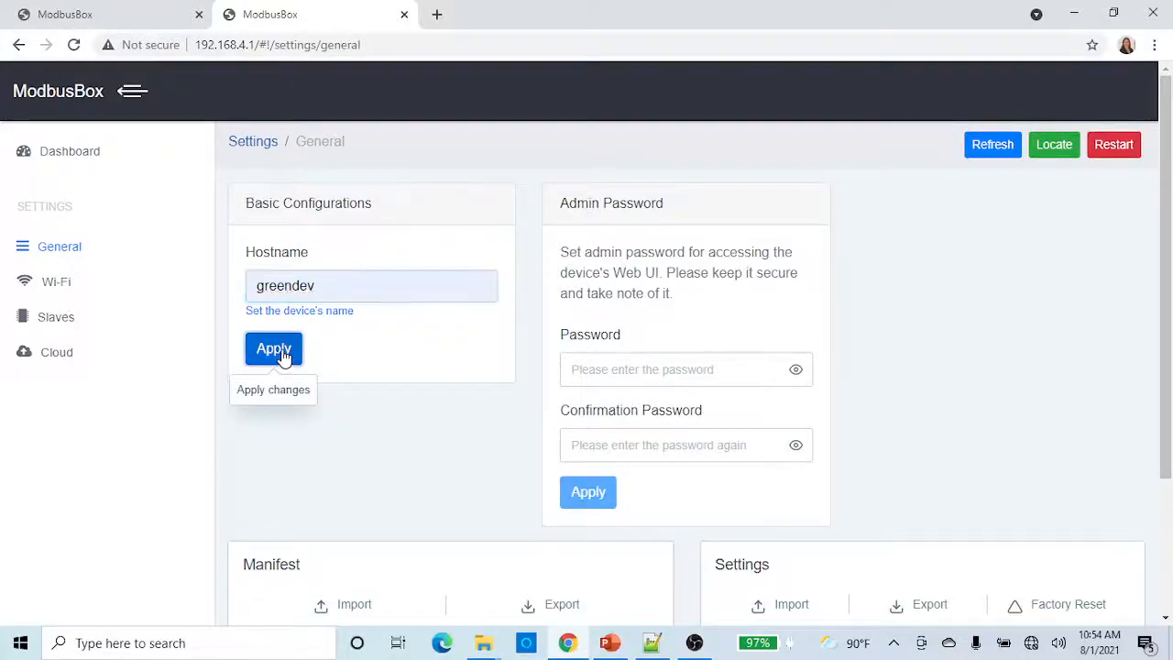
click(757, 166)
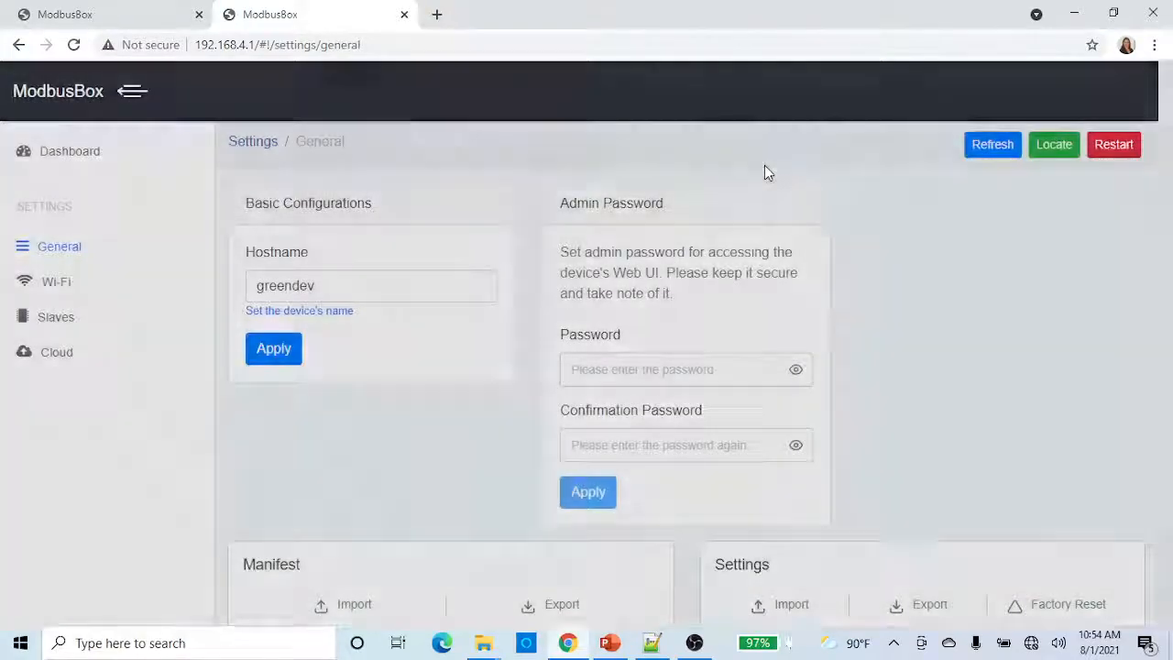
click(759, 171)
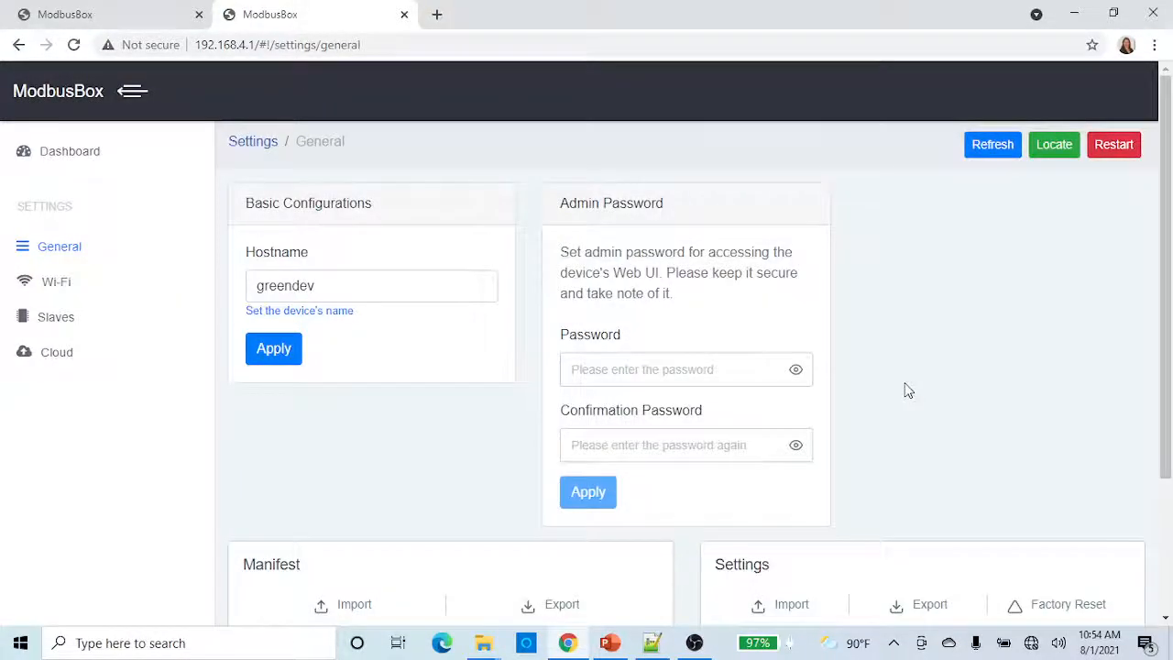
- Examine the manifest information and the import, export and factory reset options in the general settings
scroll(911, 373, down, 3)
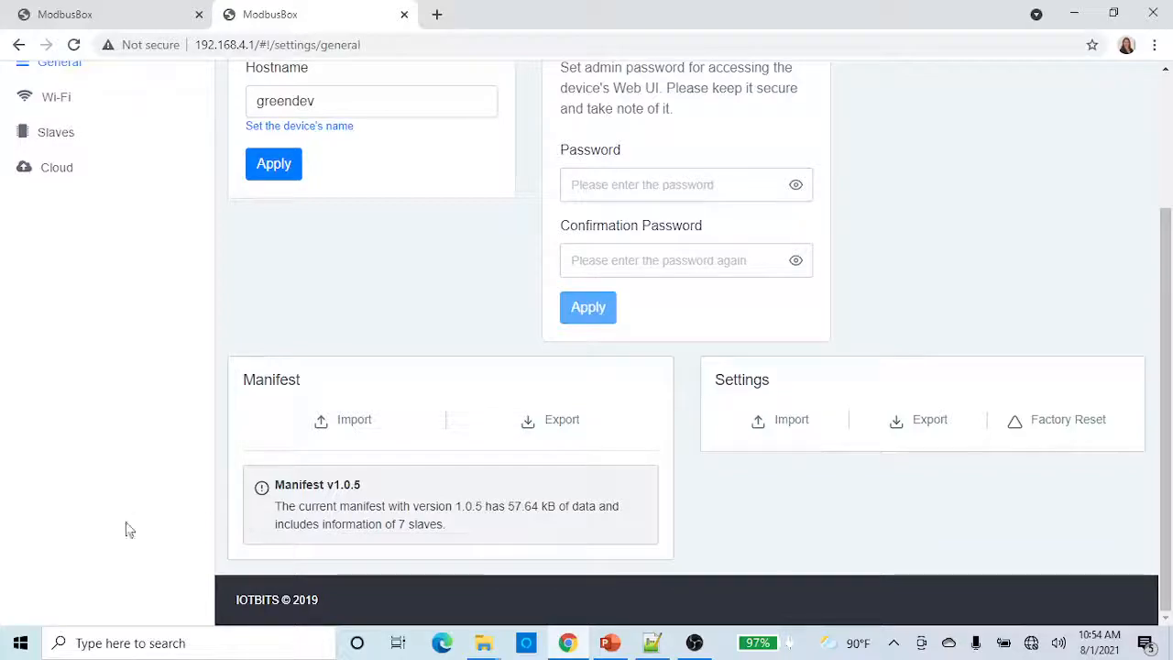
scroll(458, 412, up, 3)
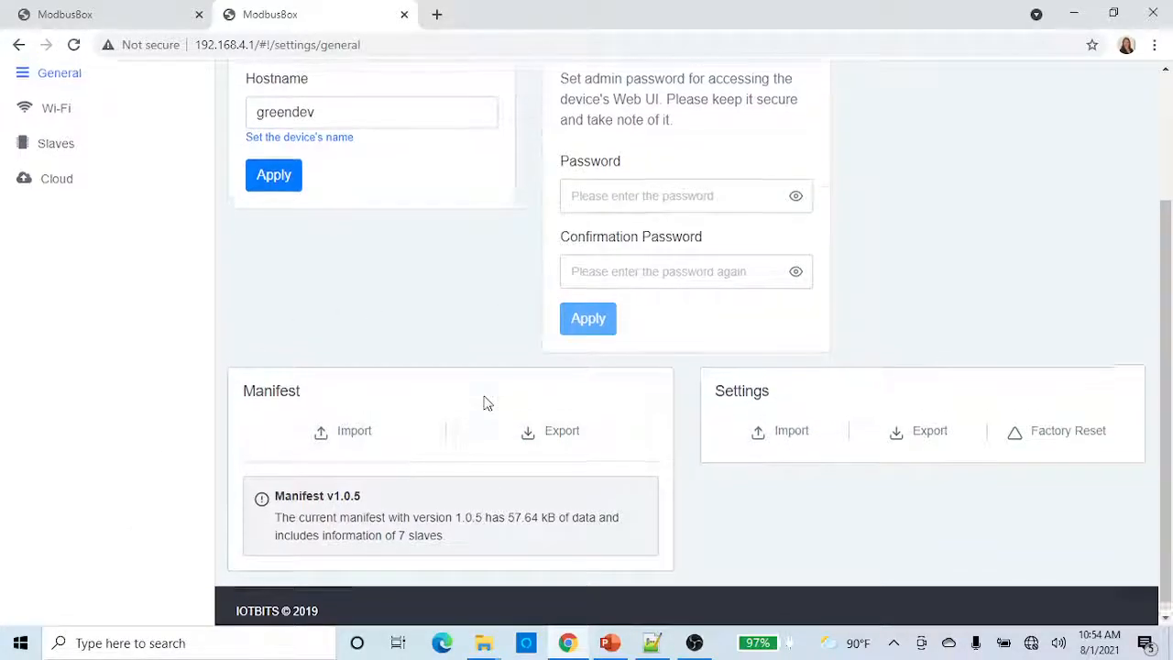
scroll(476, 283, down, 3)
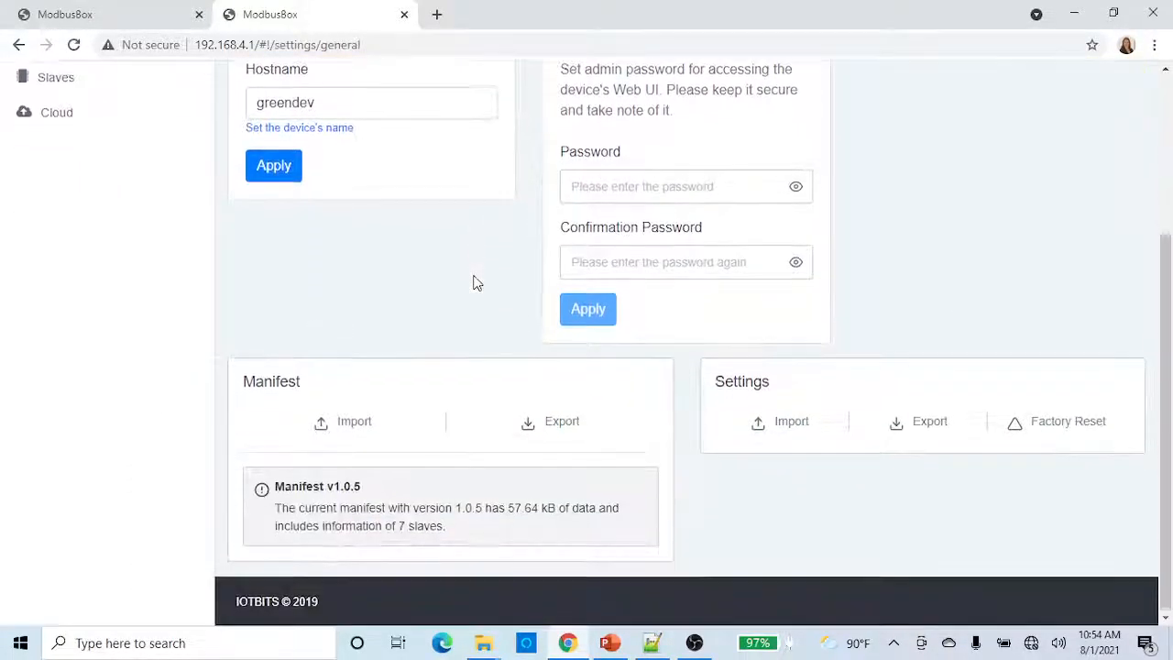
scroll(366, 266, up, 3)
scroll(414, 300, down, 3)
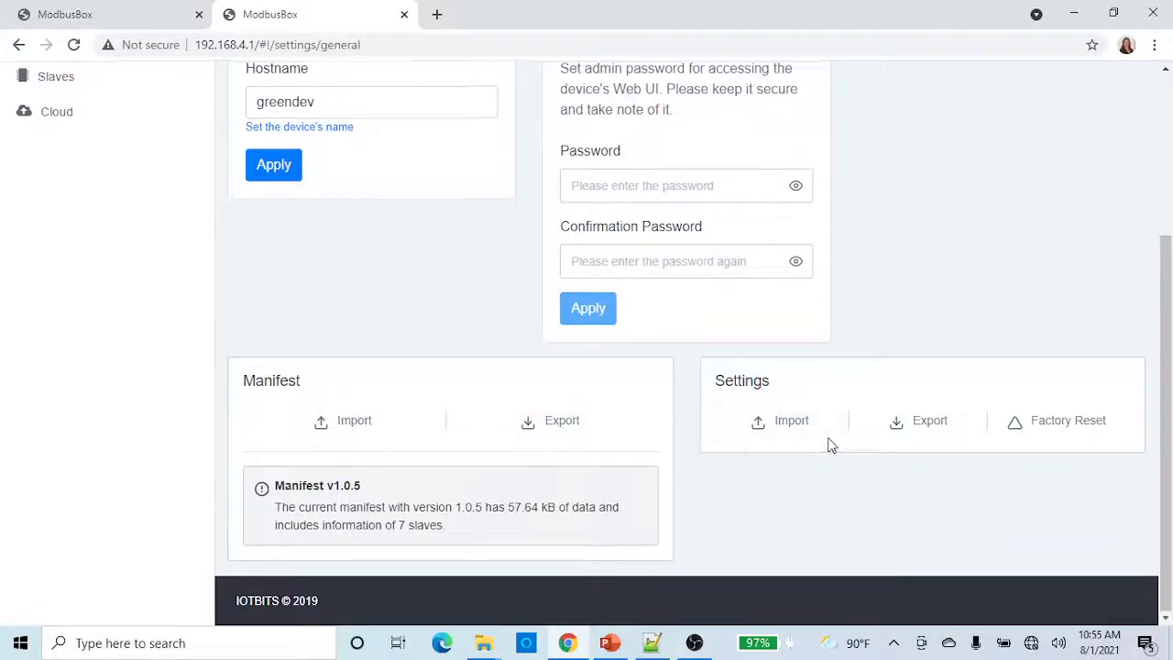
scroll(815, 555, up, 2)
scroll(798, 538, down, 2)
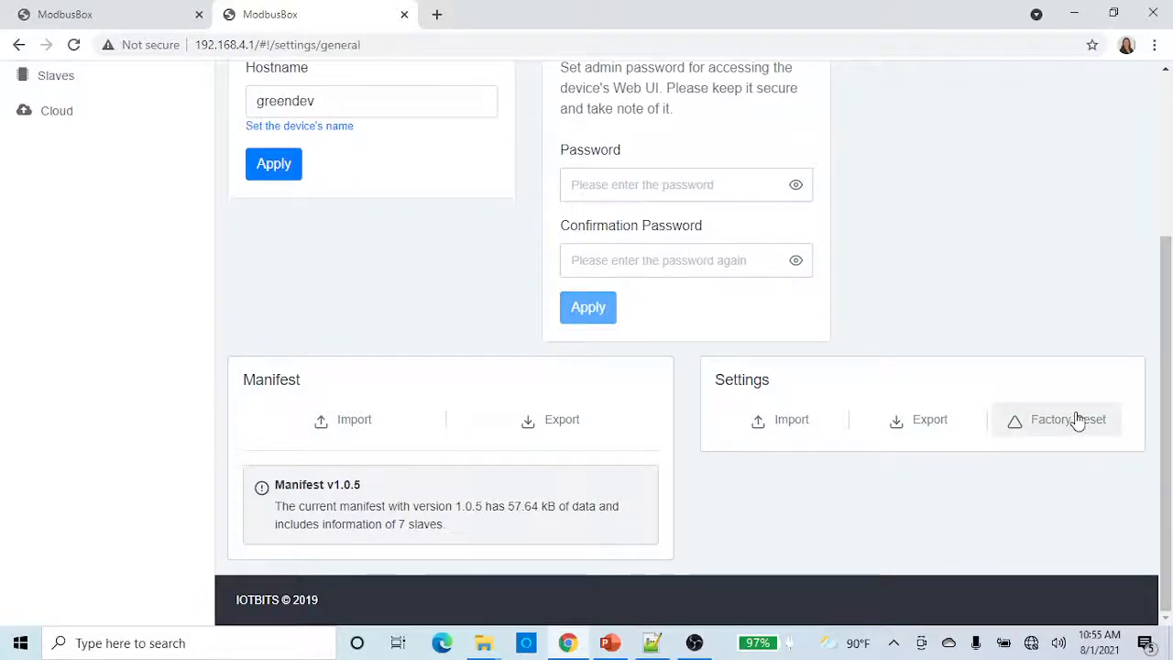
scroll(430, 396, up, 3)
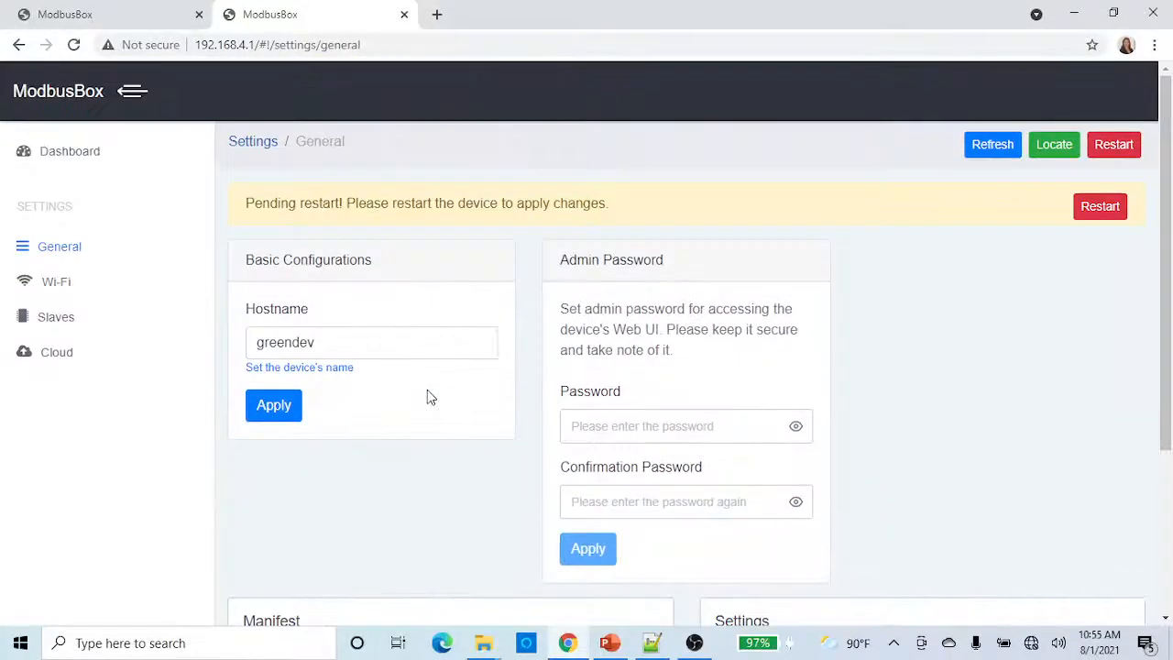
- Configure the device's Wi-Fi connection with SSID HEXACAMFL and the network password, and save it
click(69, 292)
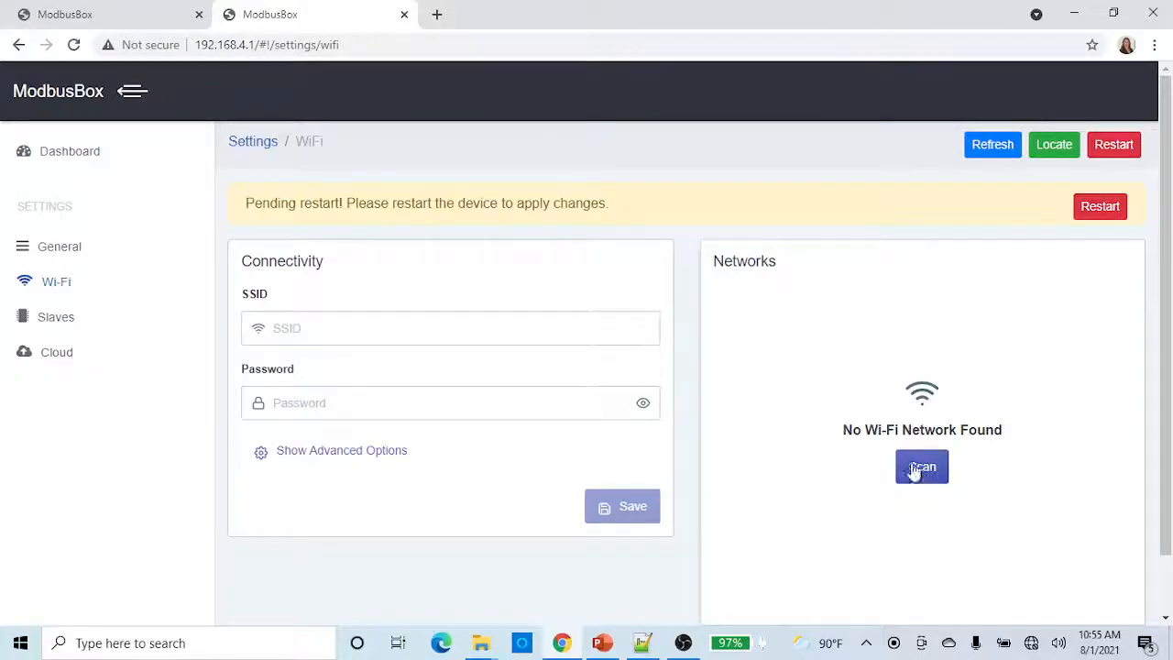
click(385, 334)
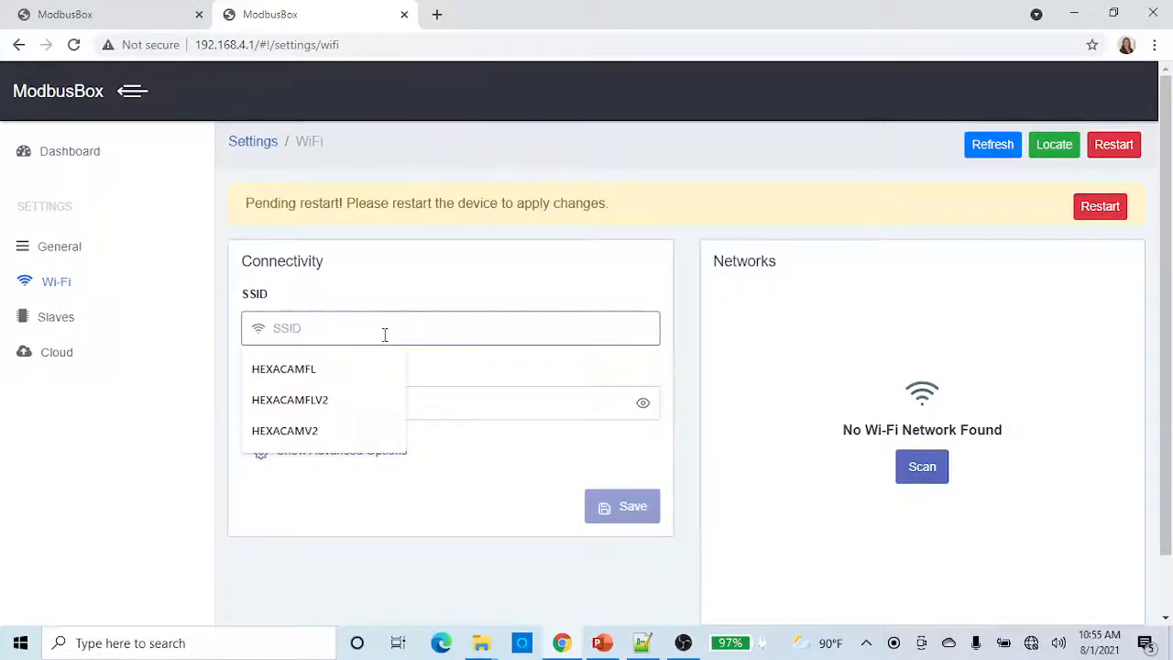
click(307, 370)
click(323, 403)
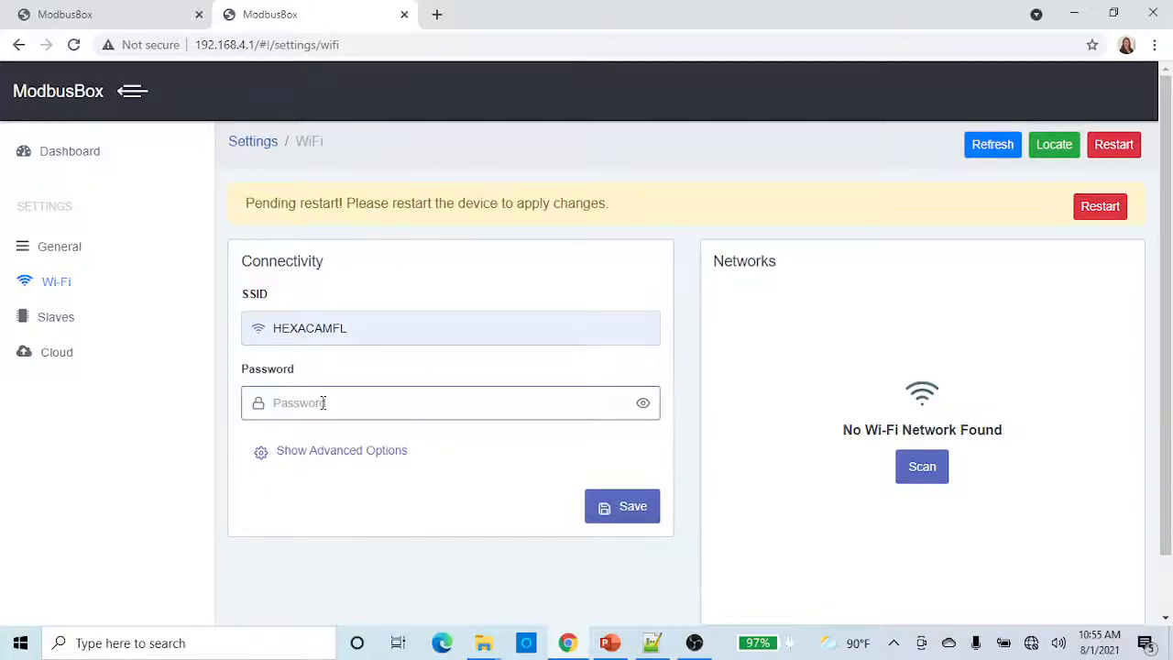
text(•••)
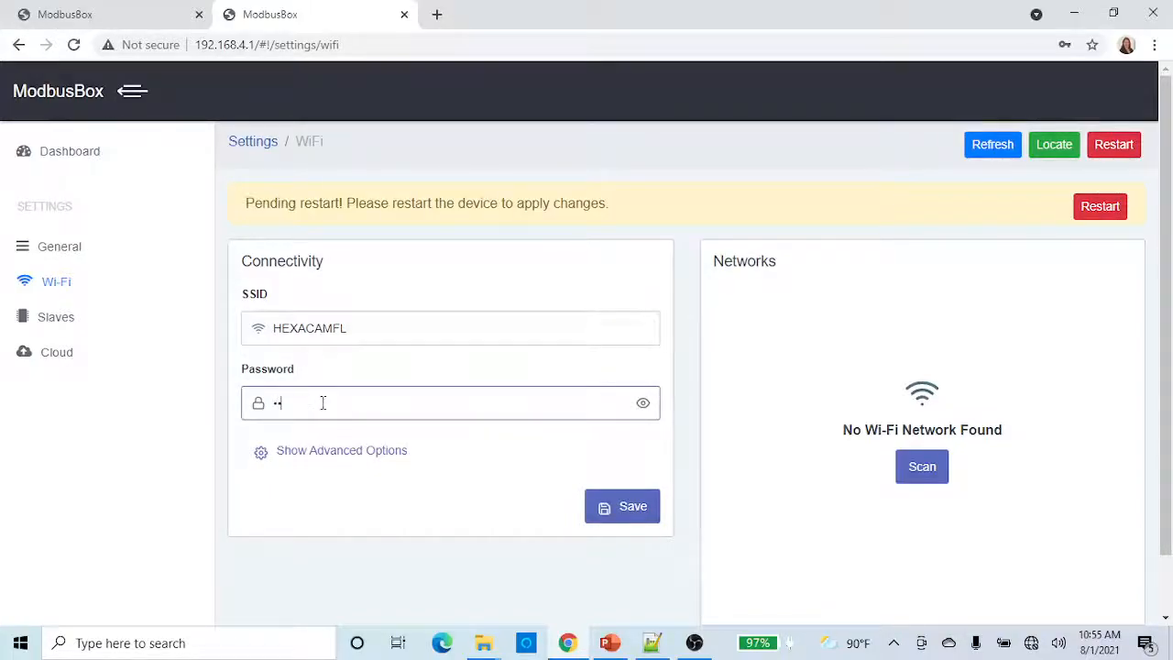
text(••)
click(630, 517)
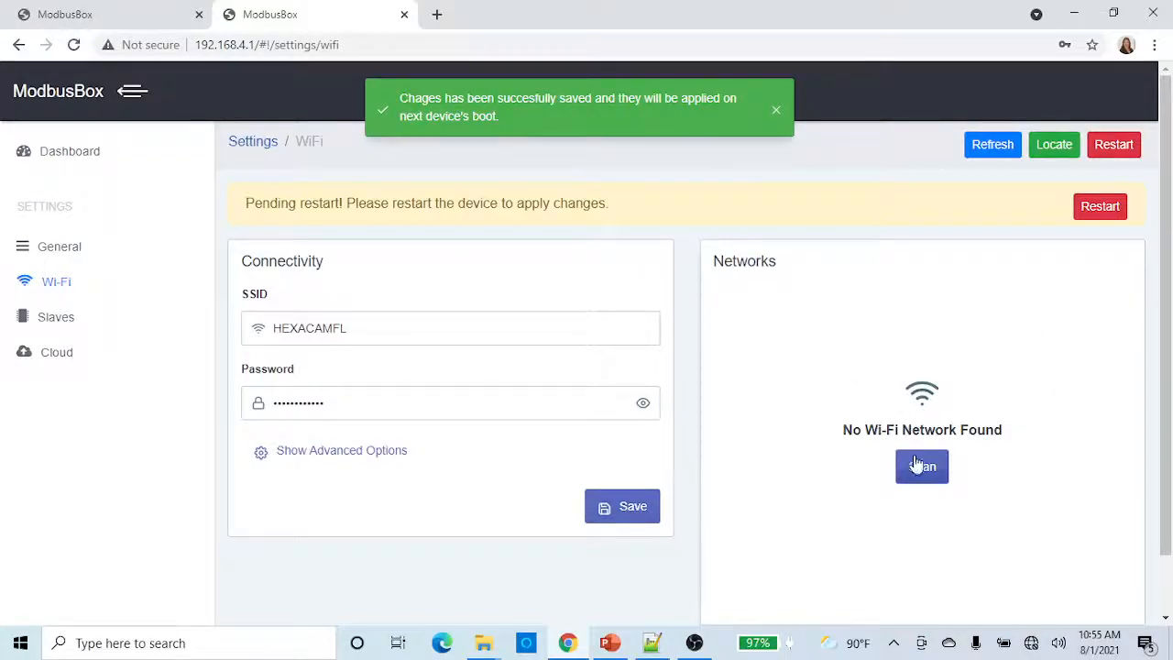
- Show the advanced Wi-Fi options and examine the static IP, gateway IP, network mask and DNS IP fields
scroll(916, 466, down, 1)
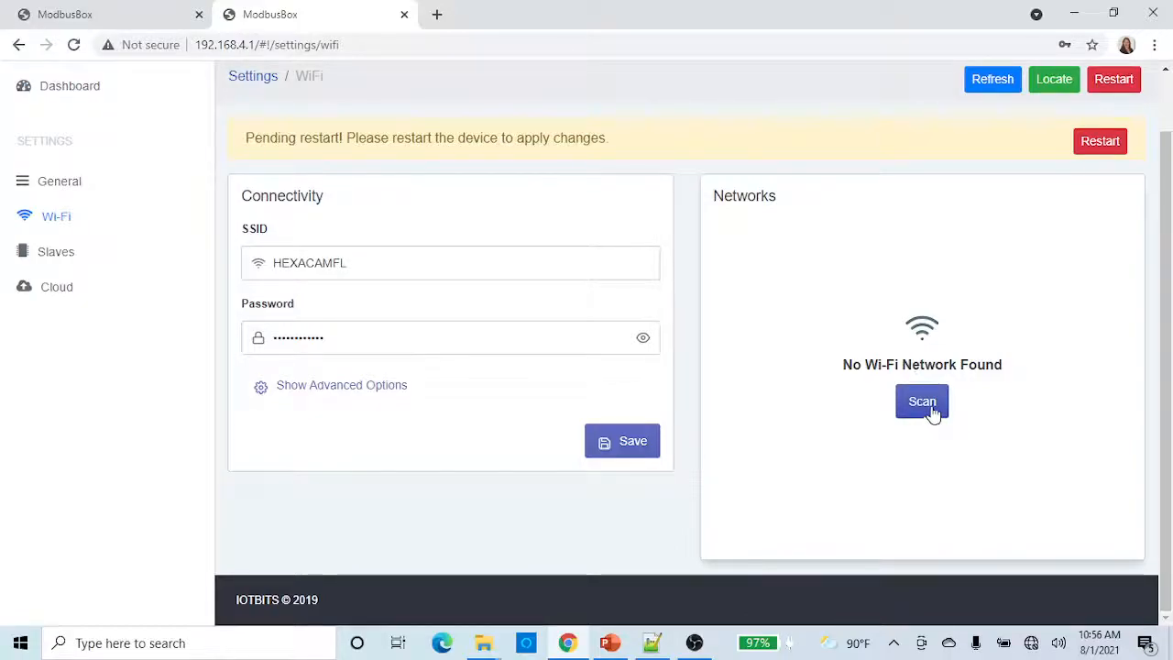
click(347, 271)
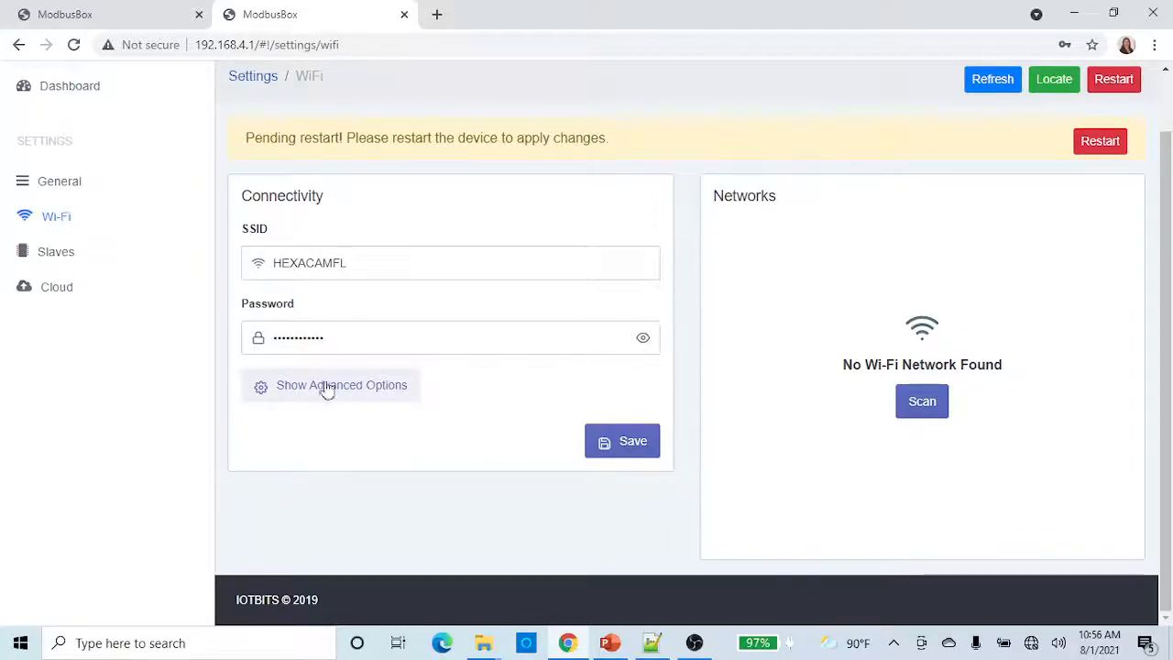
double_click(357, 386)
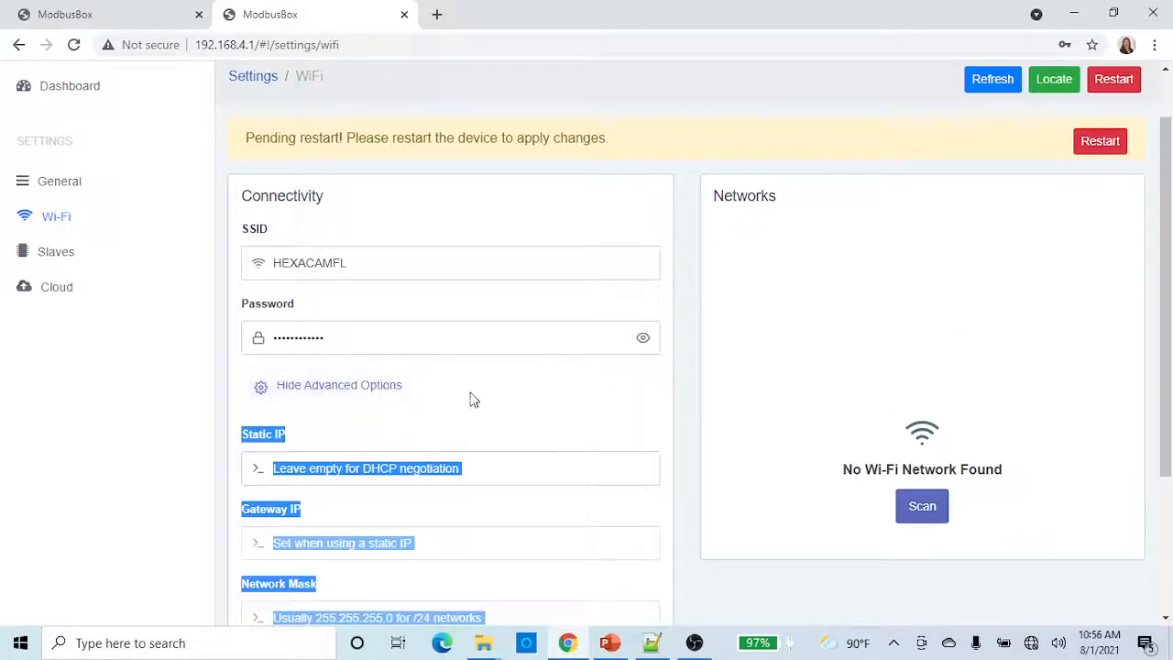
scroll(476, 404, down, 3)
click(514, 318)
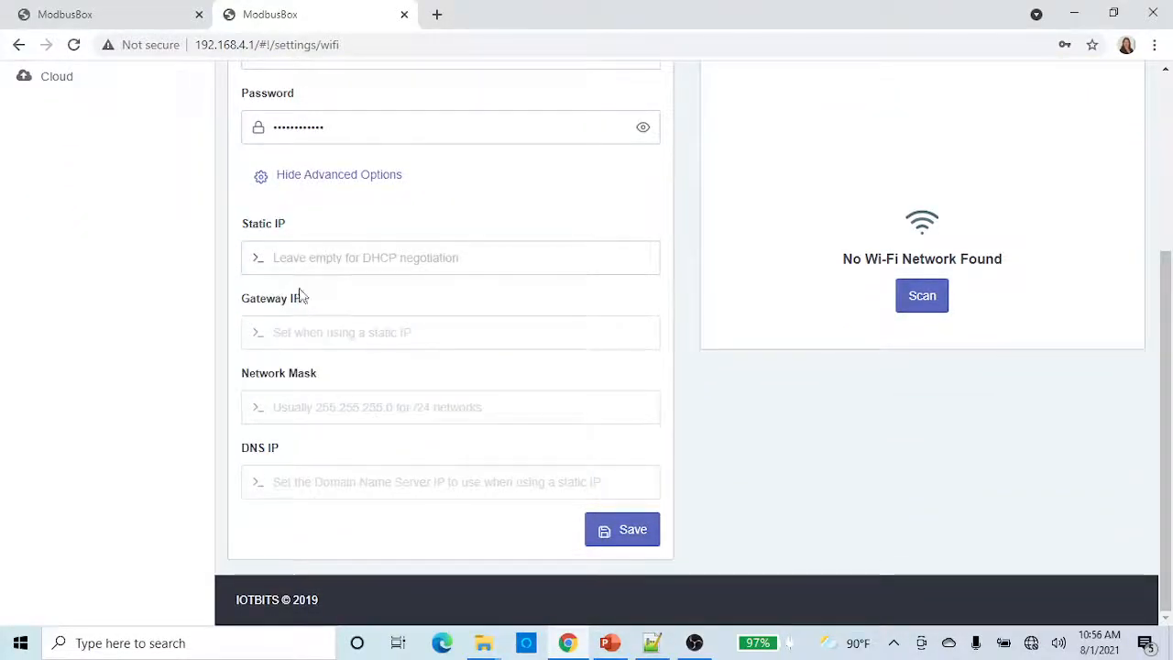
scroll(357, 274, up, 3)
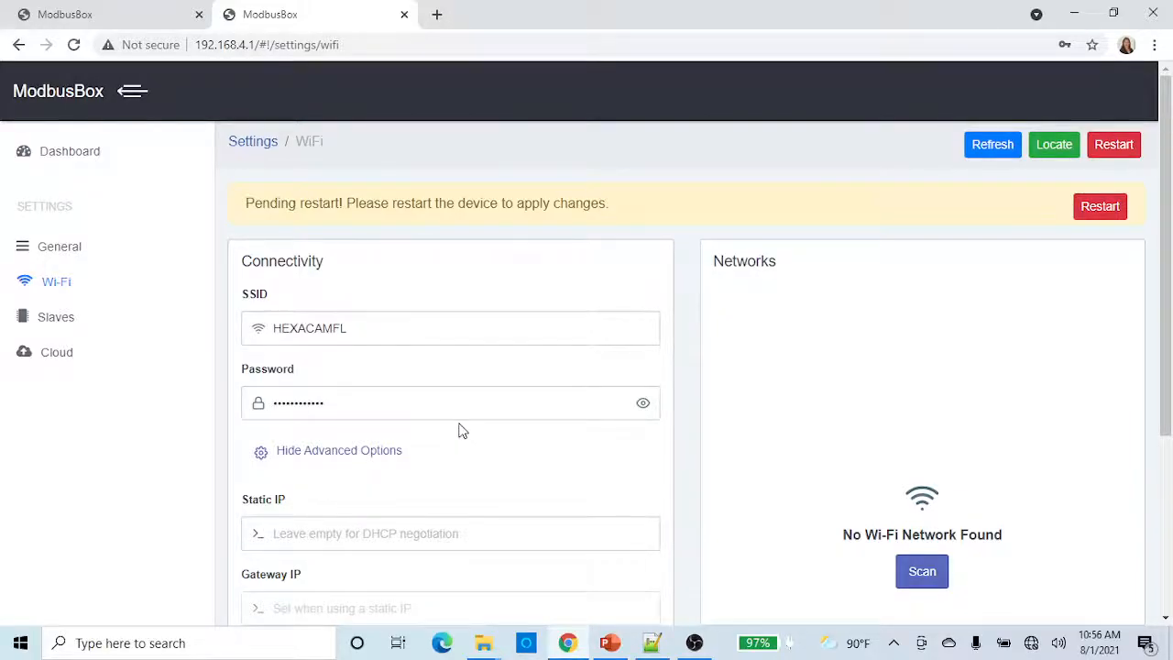
scroll(461, 434, down, 1)
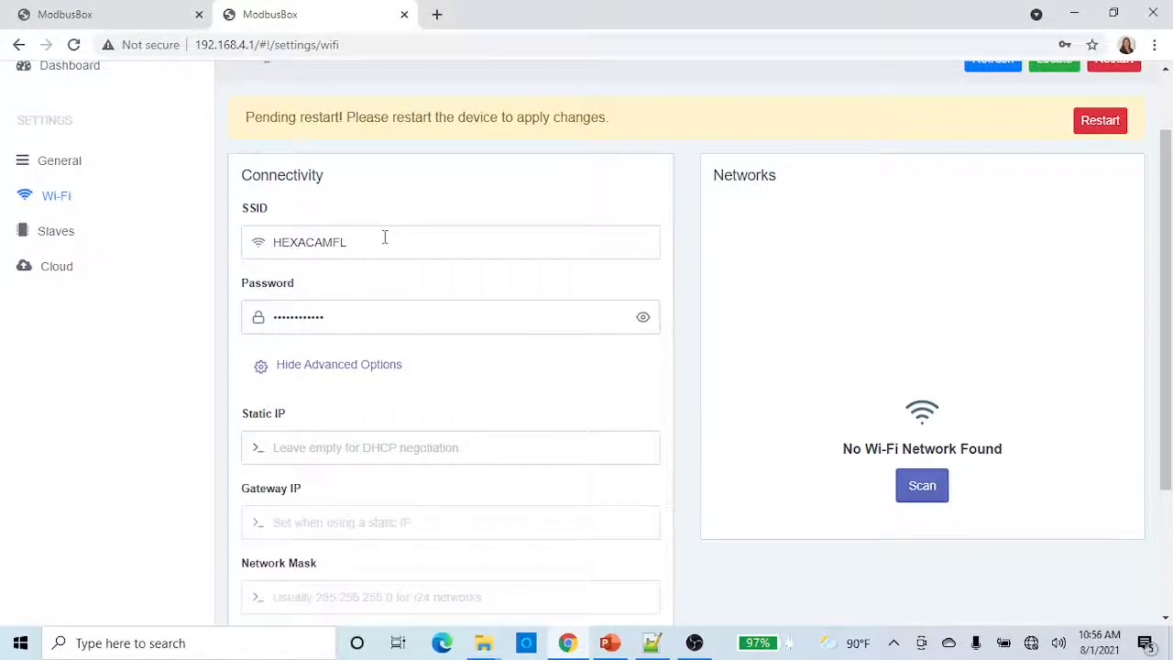
scroll(433, 295, down, 2)
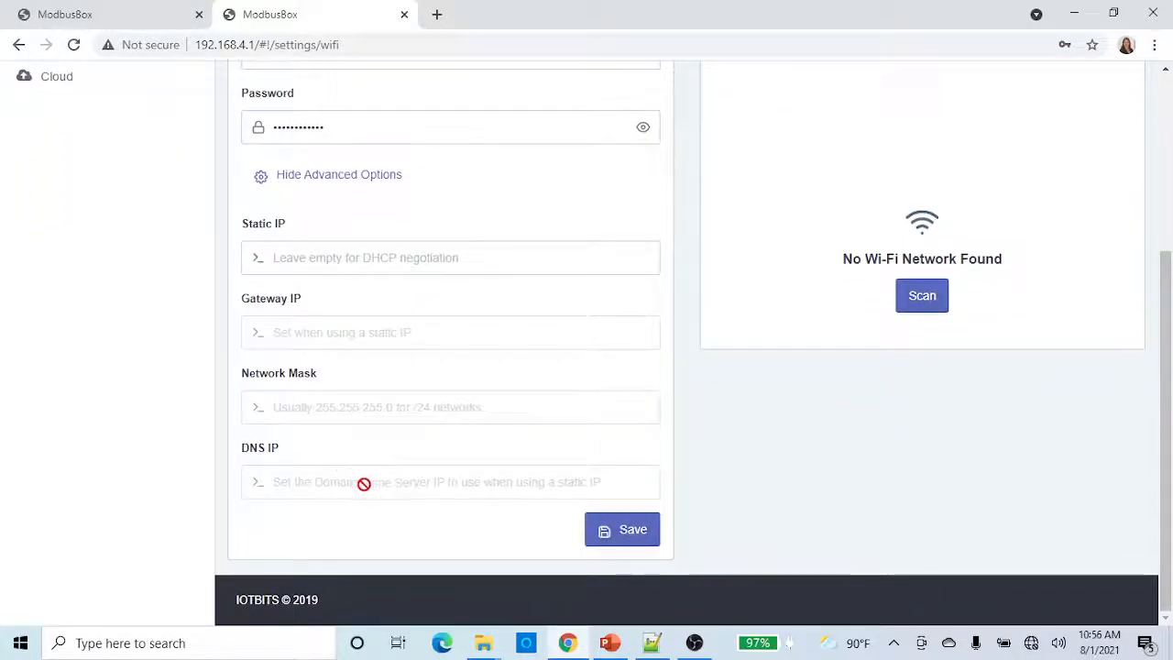
scroll(394, 366, up, 1)
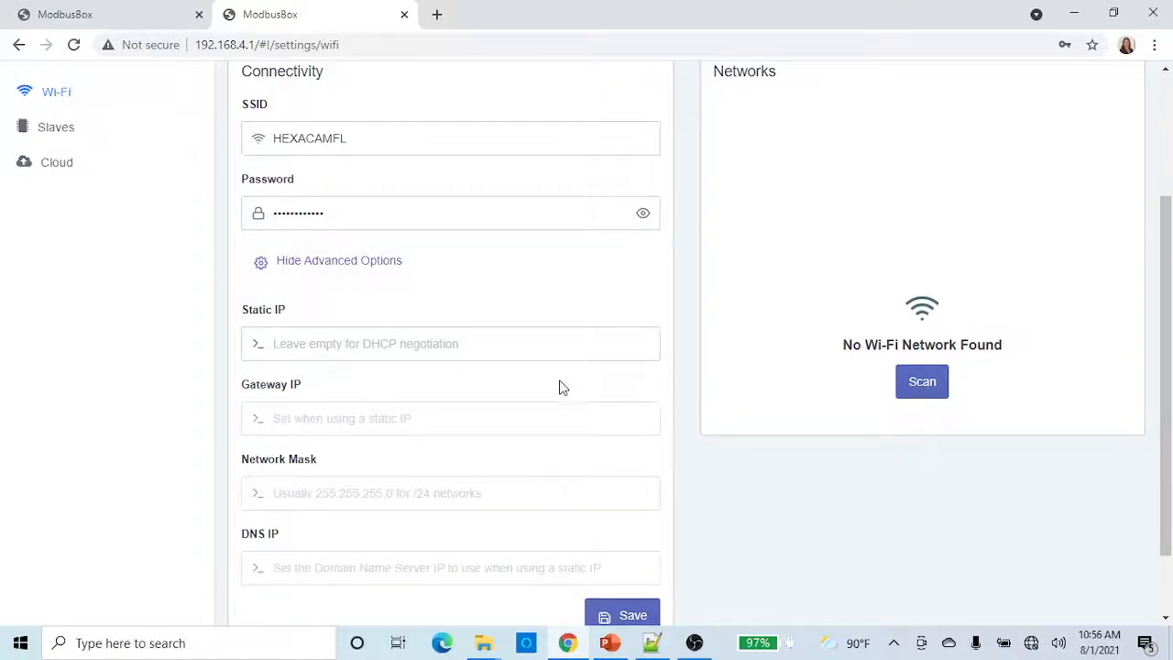
scroll(560, 388, down, 2)
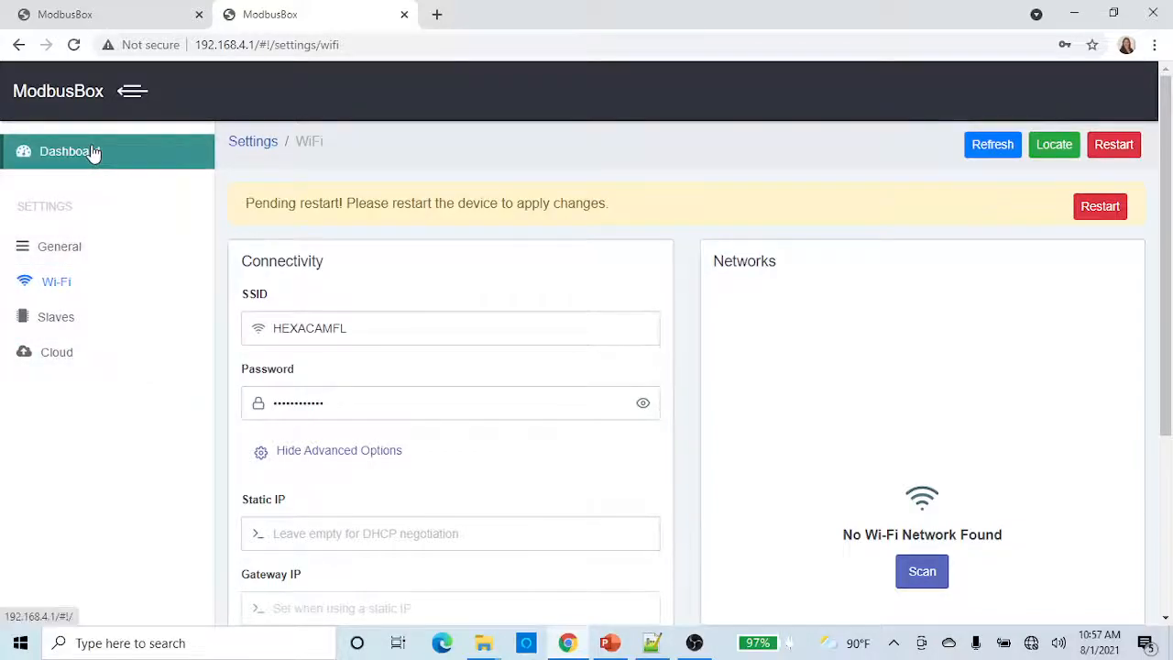
- Look over the General, Slaves and Cloud settings, including the server connection fields and the modes for sending data to the cloud
click(74, 247)
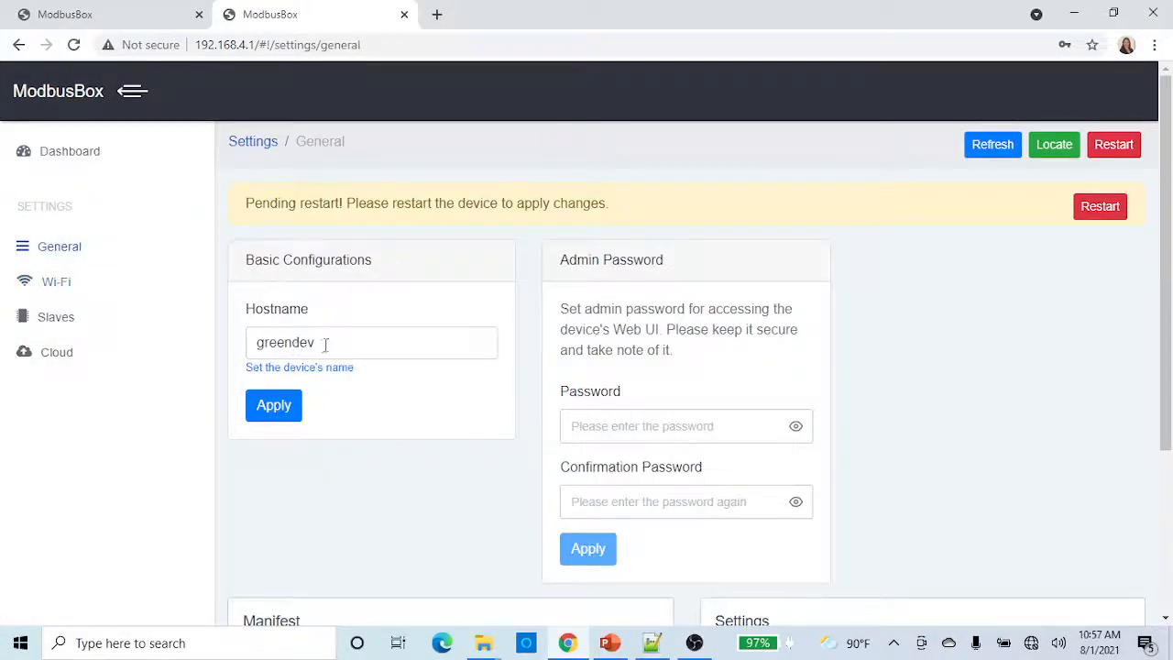
click(73, 321)
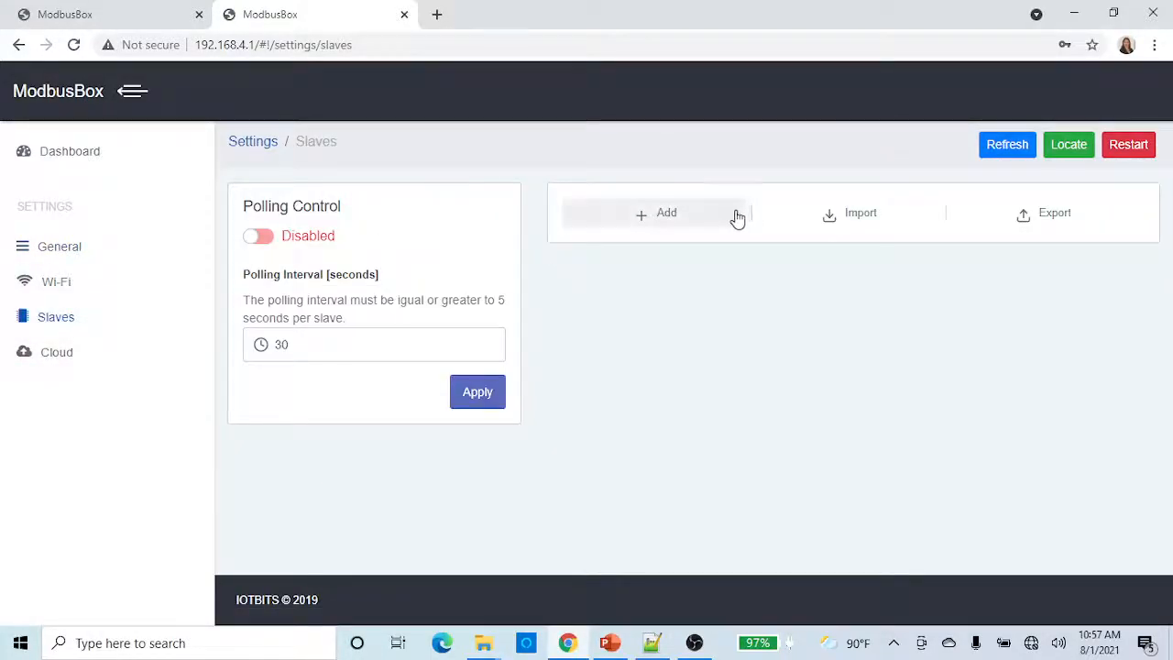
click(73, 362)
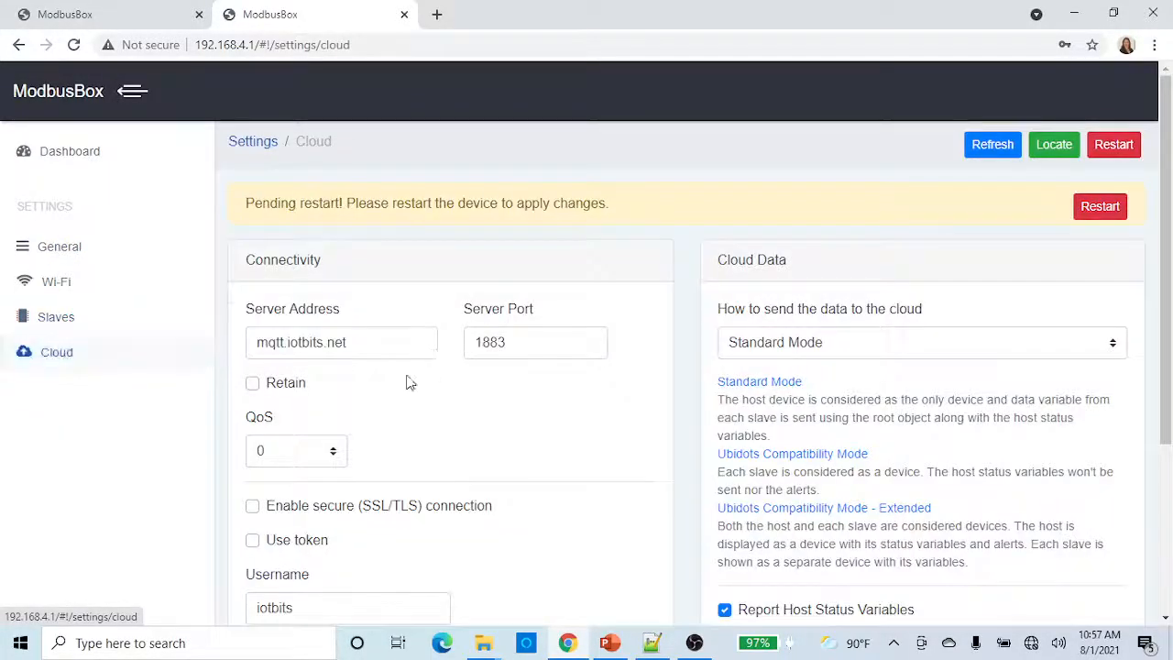
scroll(558, 383, down, 1)
scroll(562, 383, down, 1)
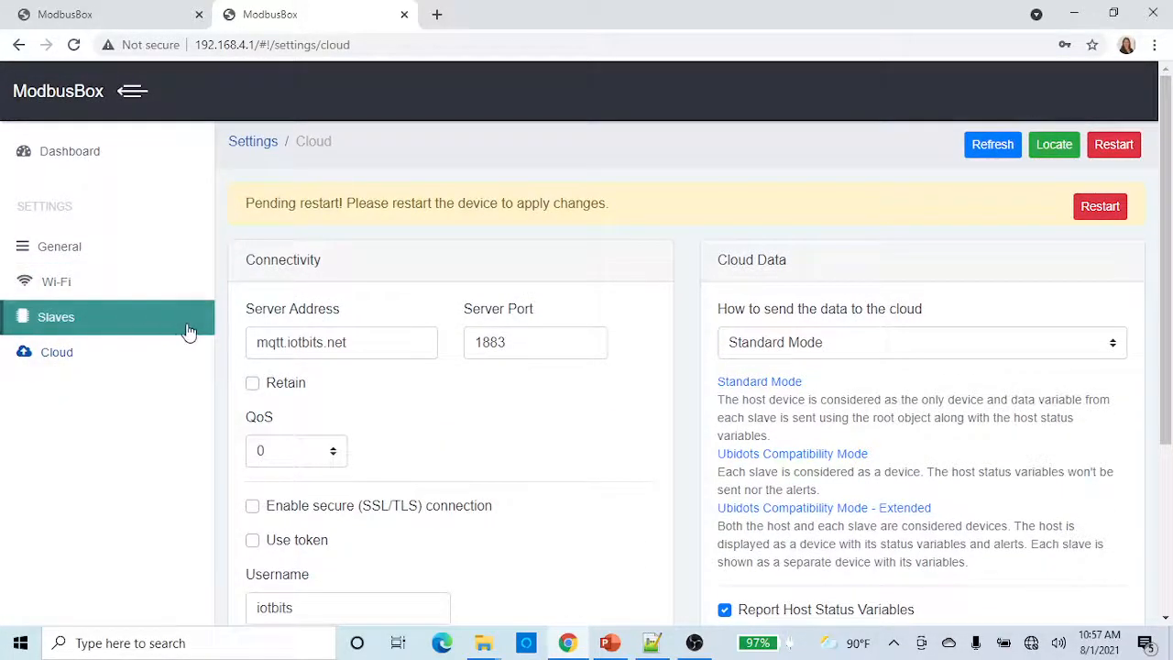
scroll(641, 456, down, 3)
scroll(733, 275, up, 3)
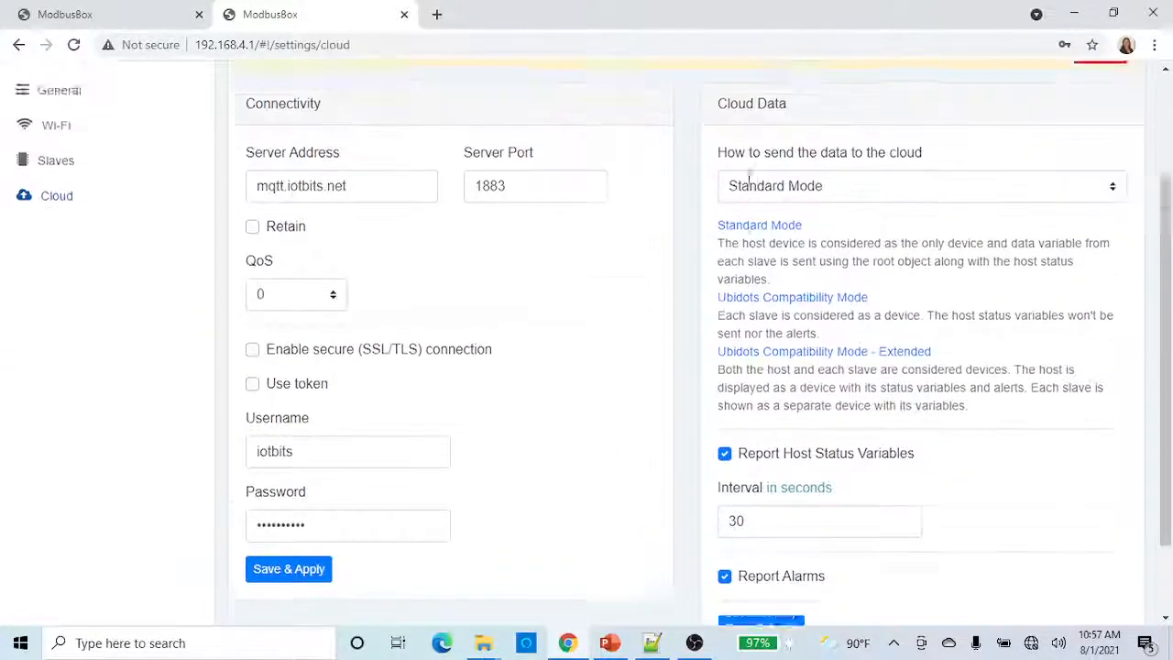
click(898, 348)
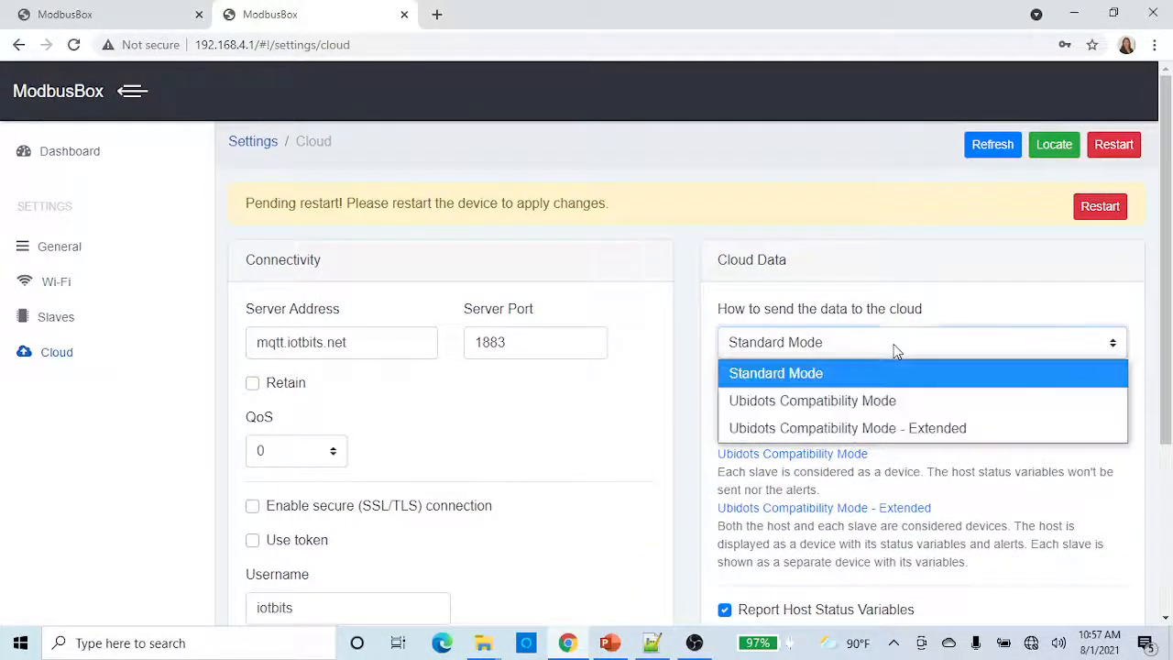
click(643, 363)
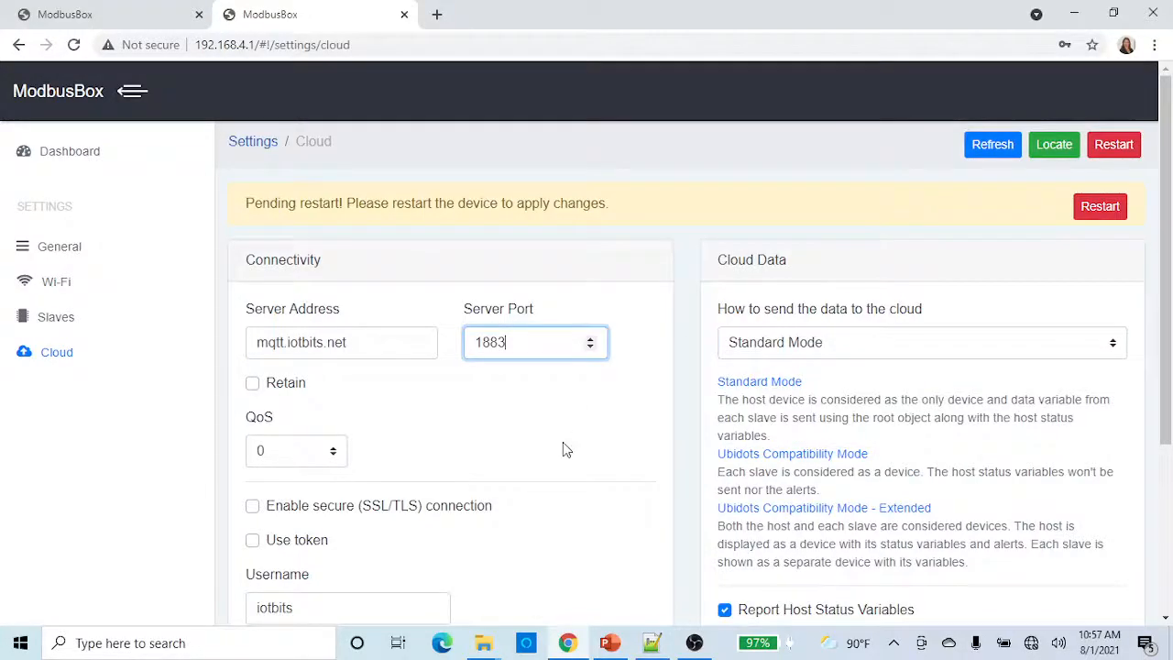
scroll(562, 442, down, 3)
scroll(535, 430, up, 3)
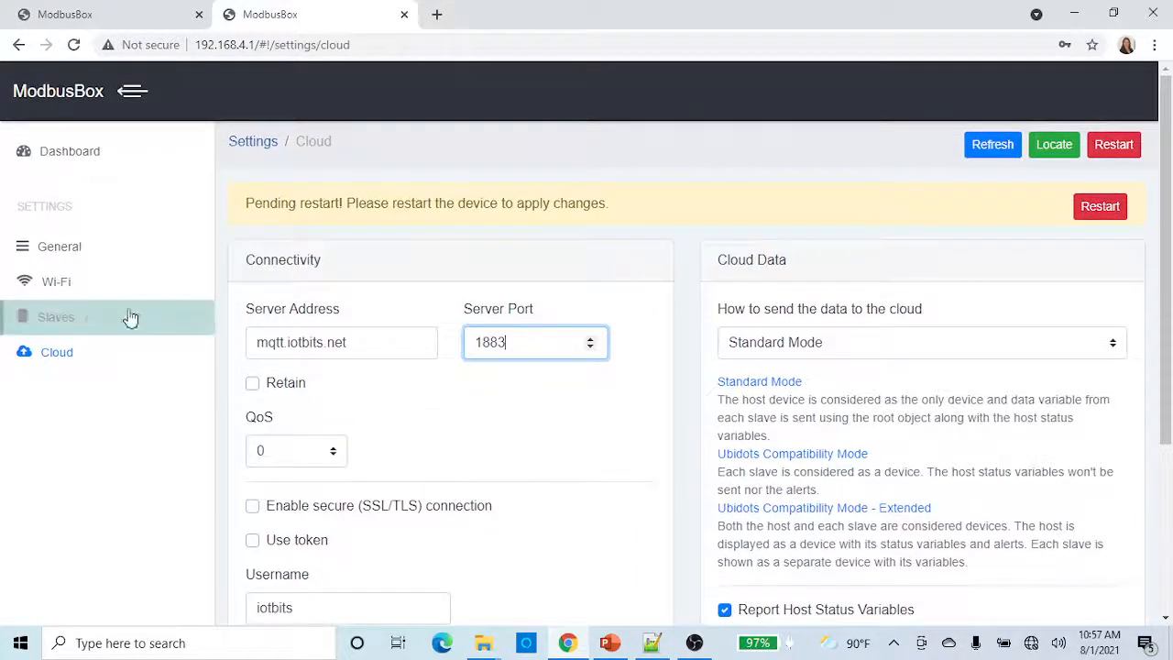
- Return to the dashboard overview and restart the device to apply the pending changes, confirming the restart
click(79, 286)
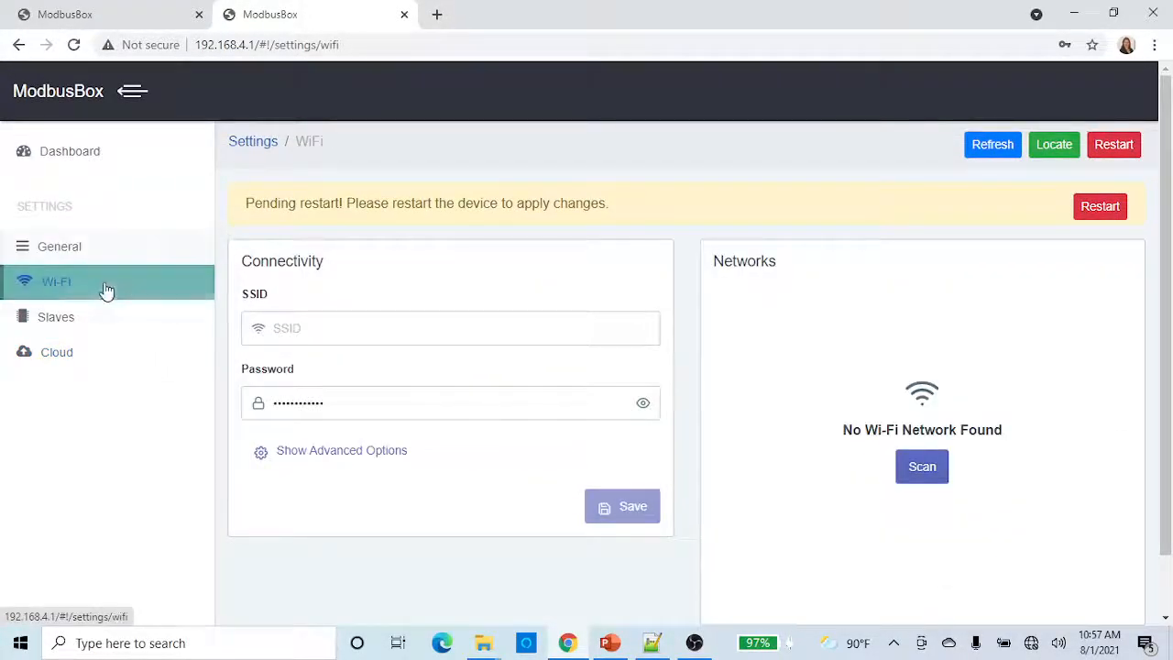
click(71, 264)
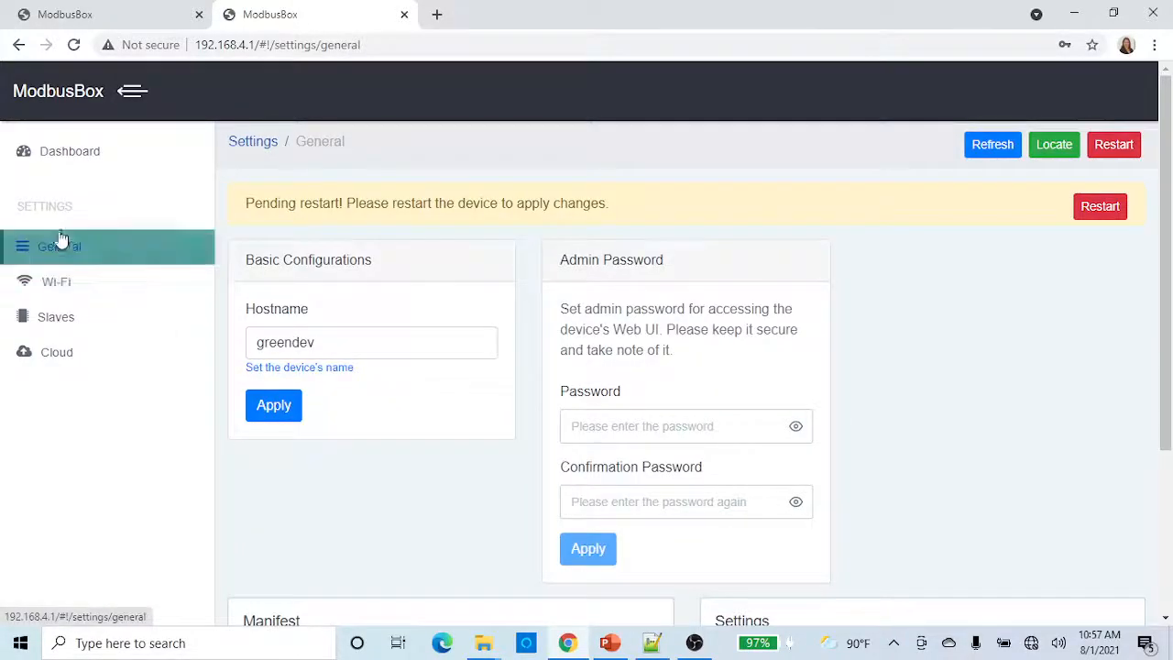
click(69, 155)
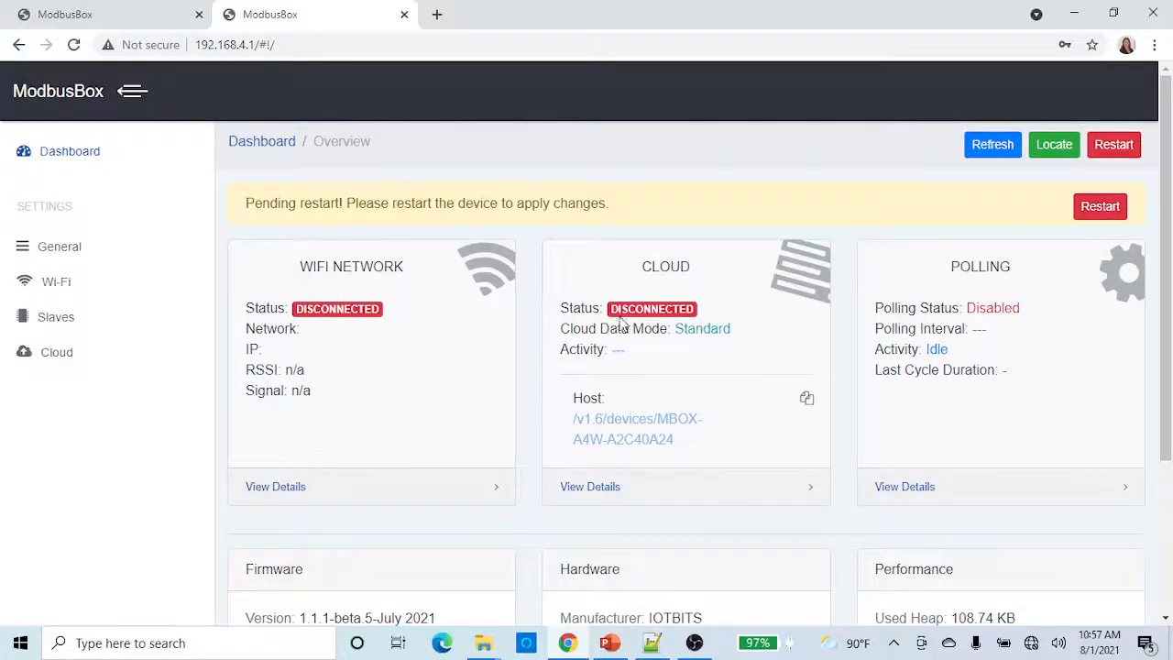
click(1102, 209)
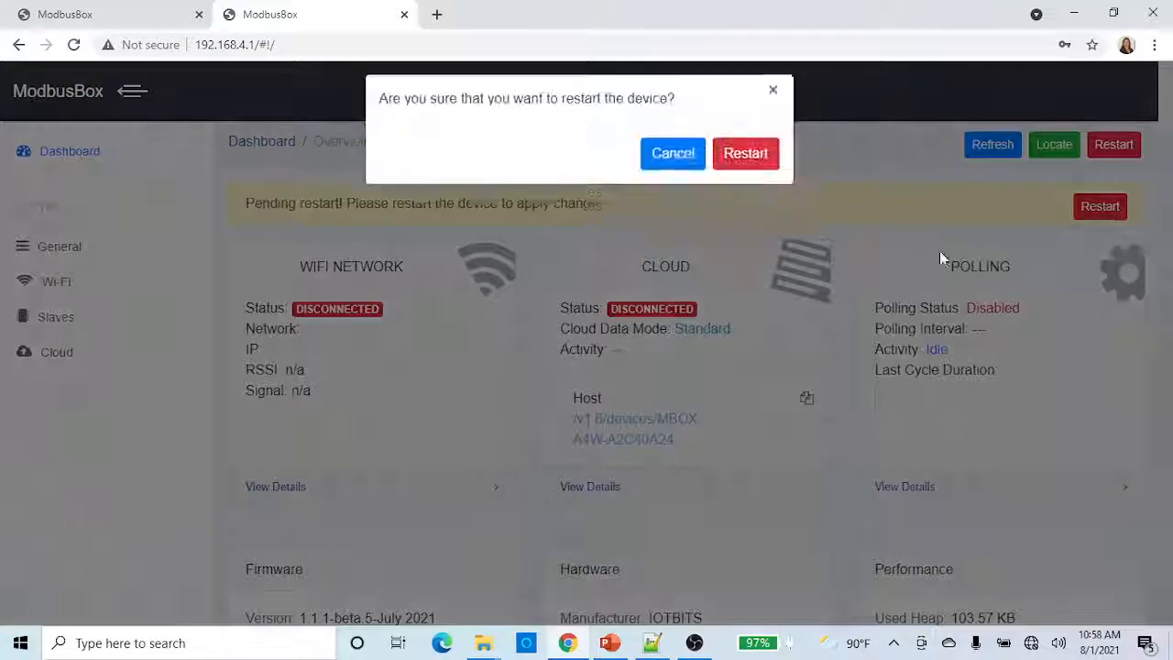
click(747, 168)
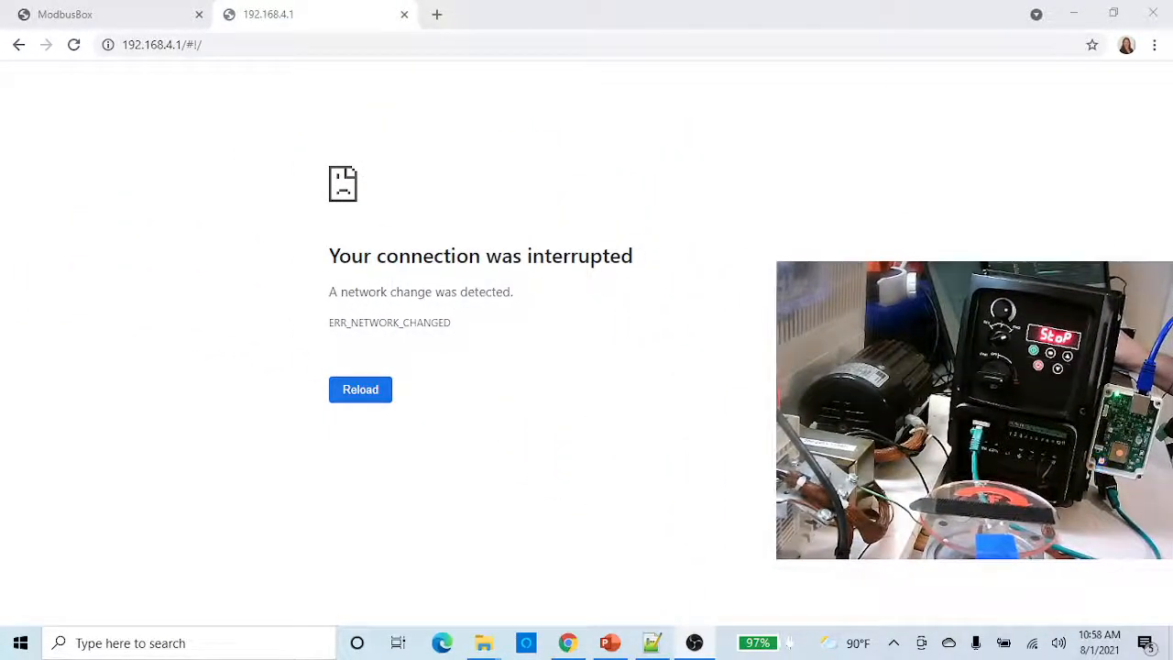
- Check the computer's Wi-Fi network and replace the old ModbusBox page with a new browser tab
click(1033, 641)
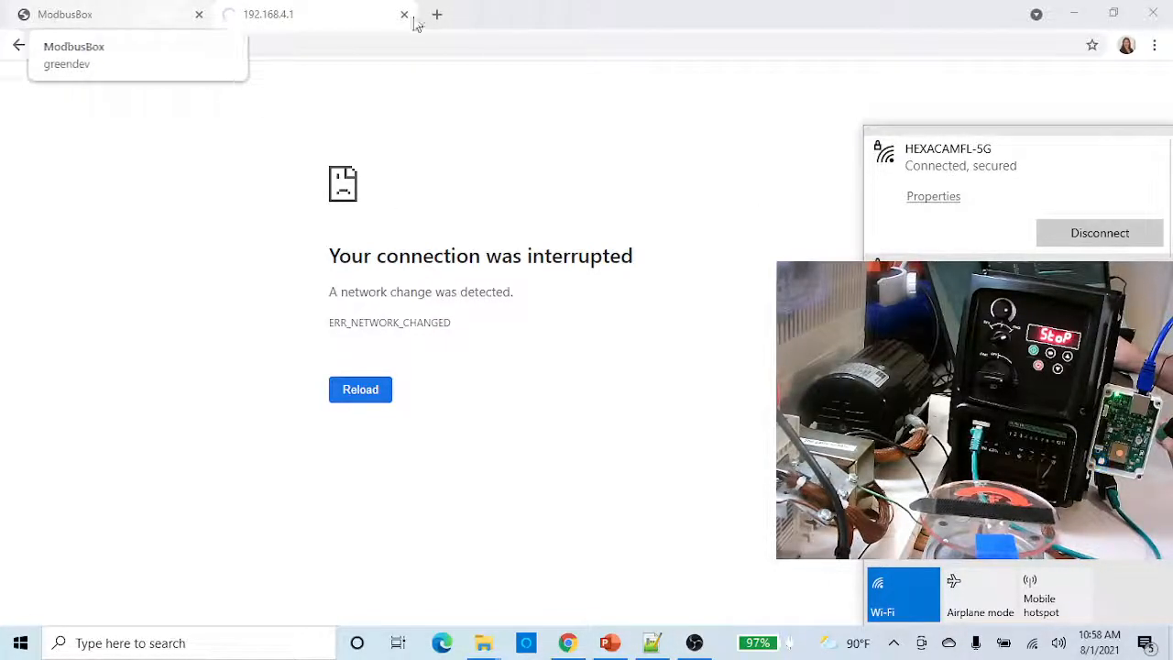
click(200, 15)
click(229, 14)
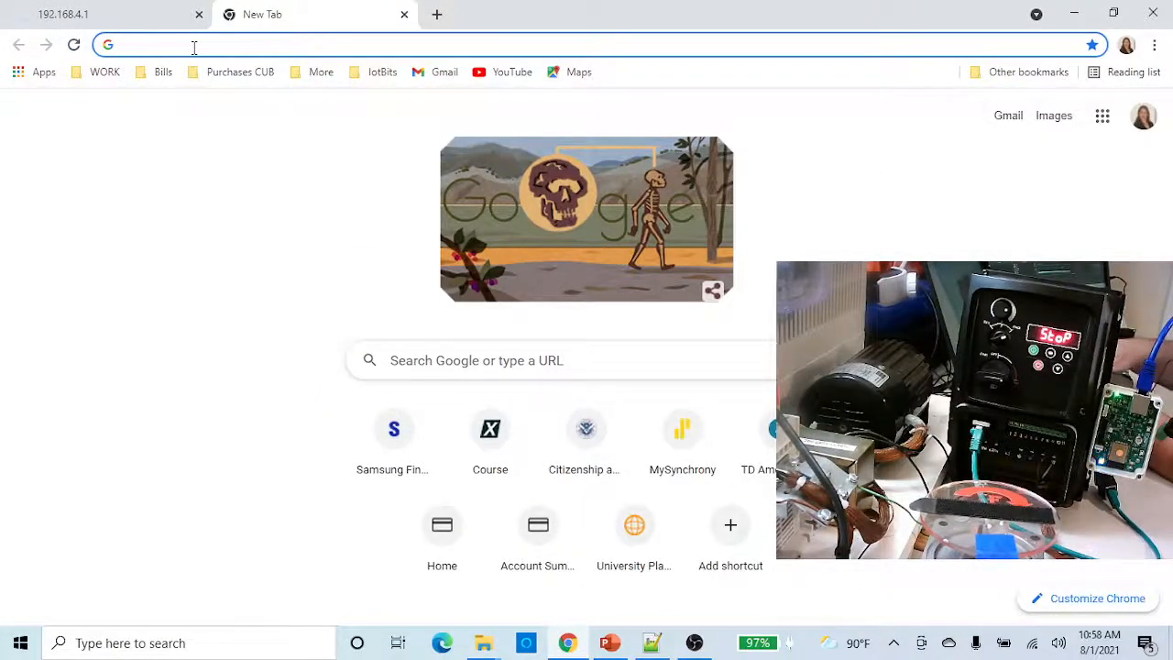
text(htt)
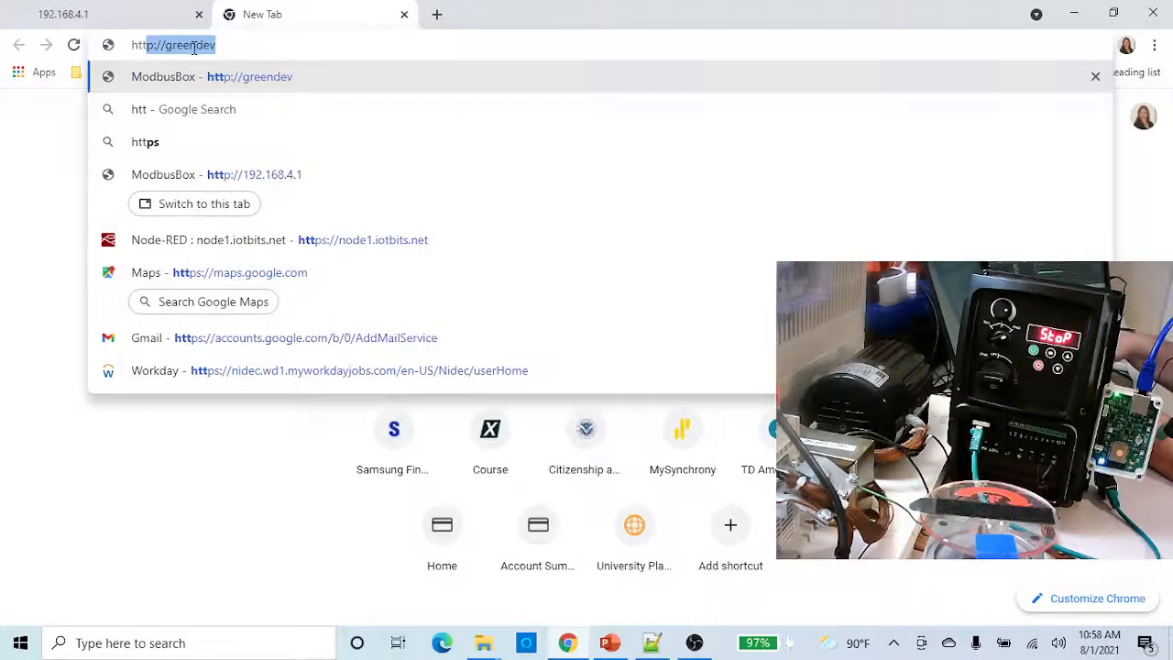
text(p)
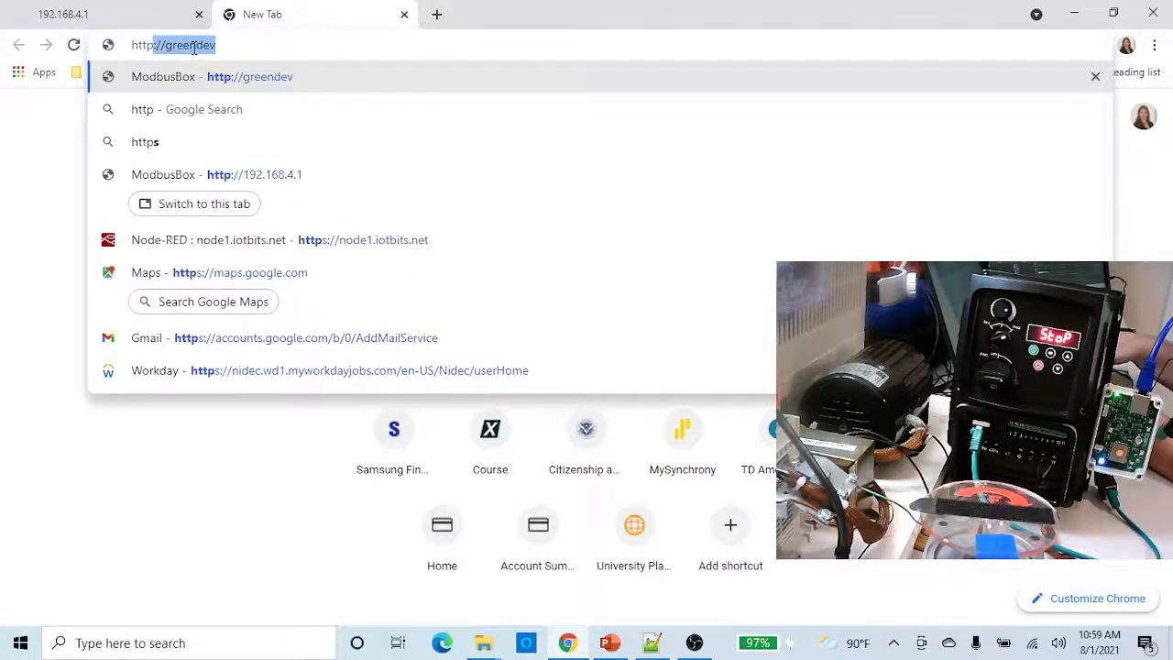
text(://)
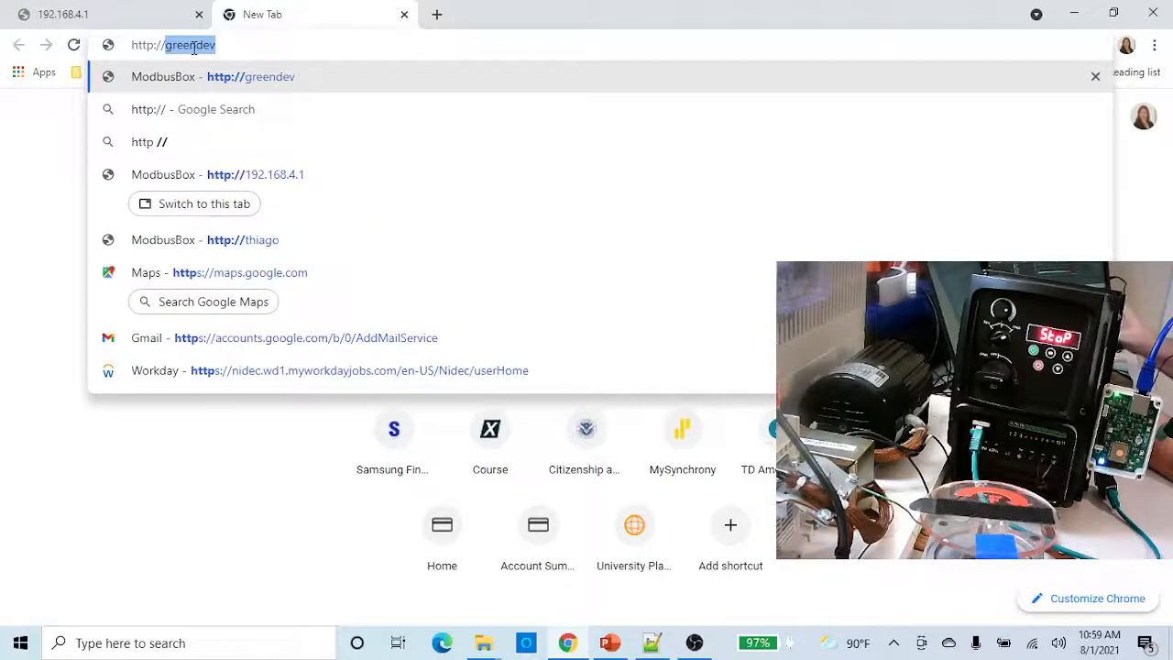
key(End)
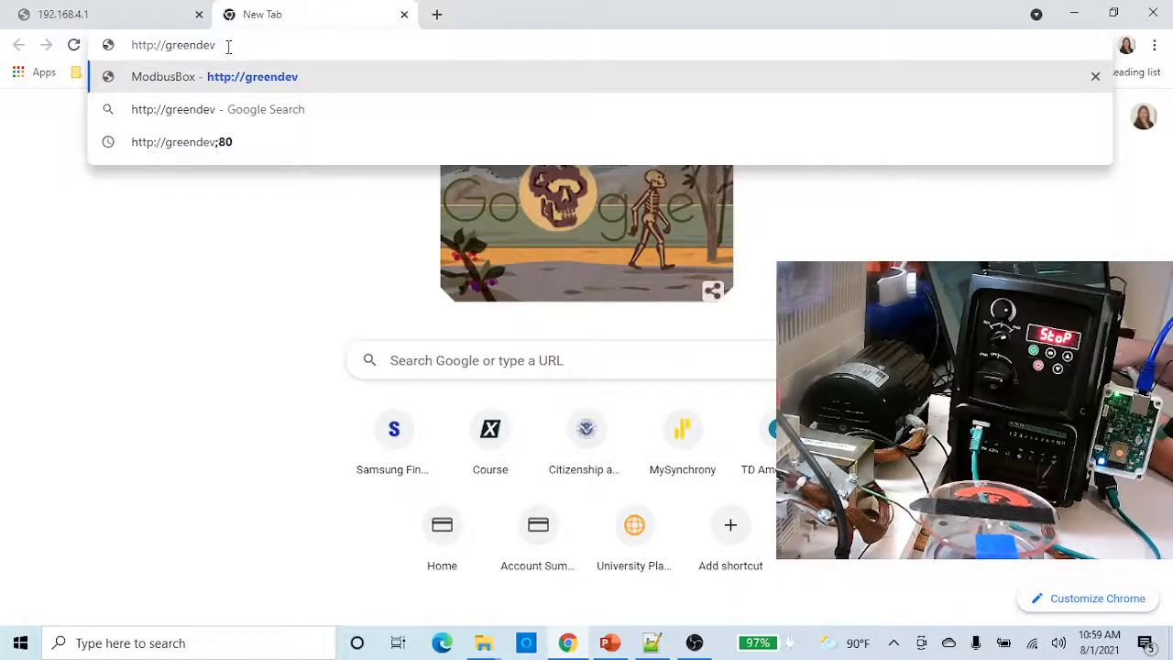
text(:80)
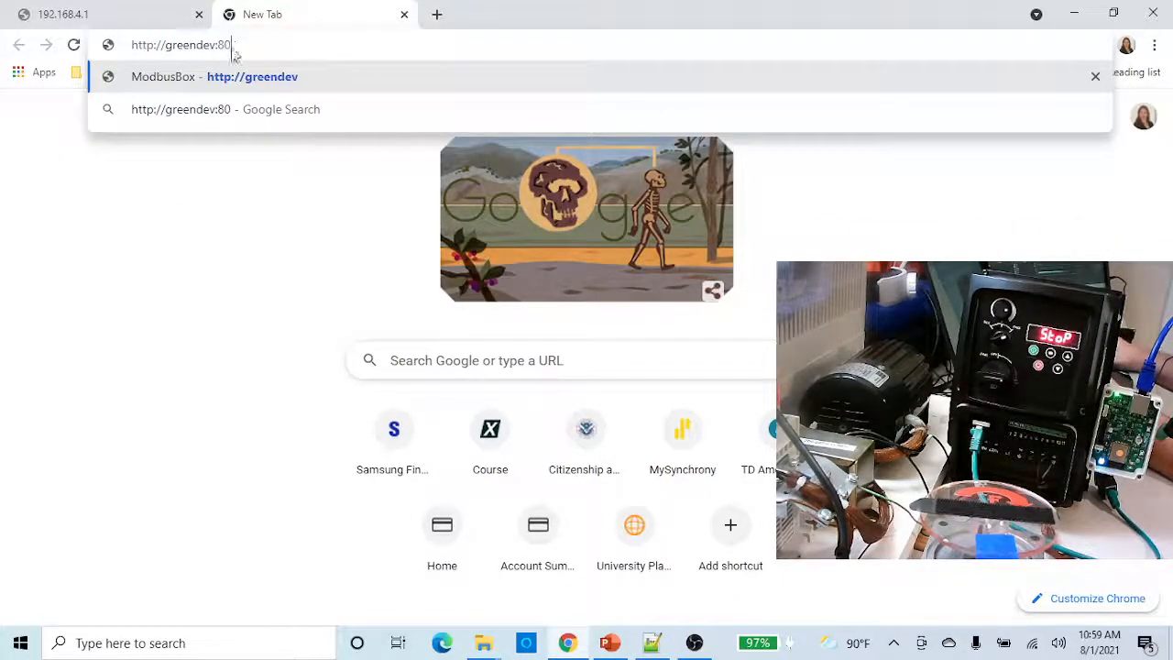
key(Return)
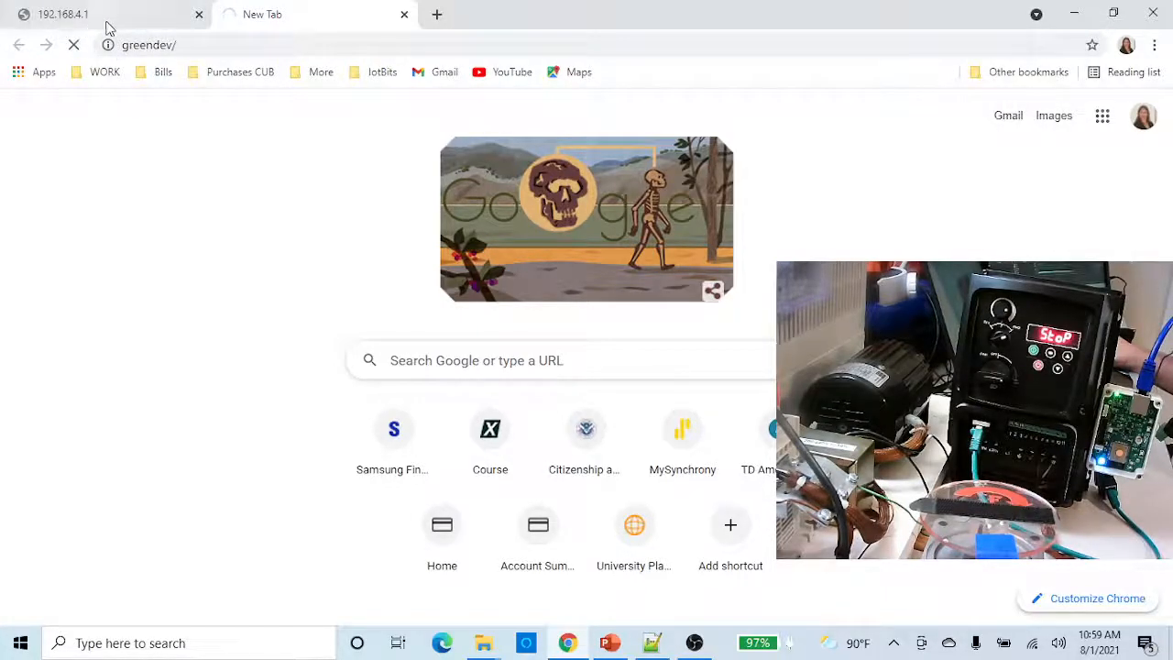
click(196, 44)
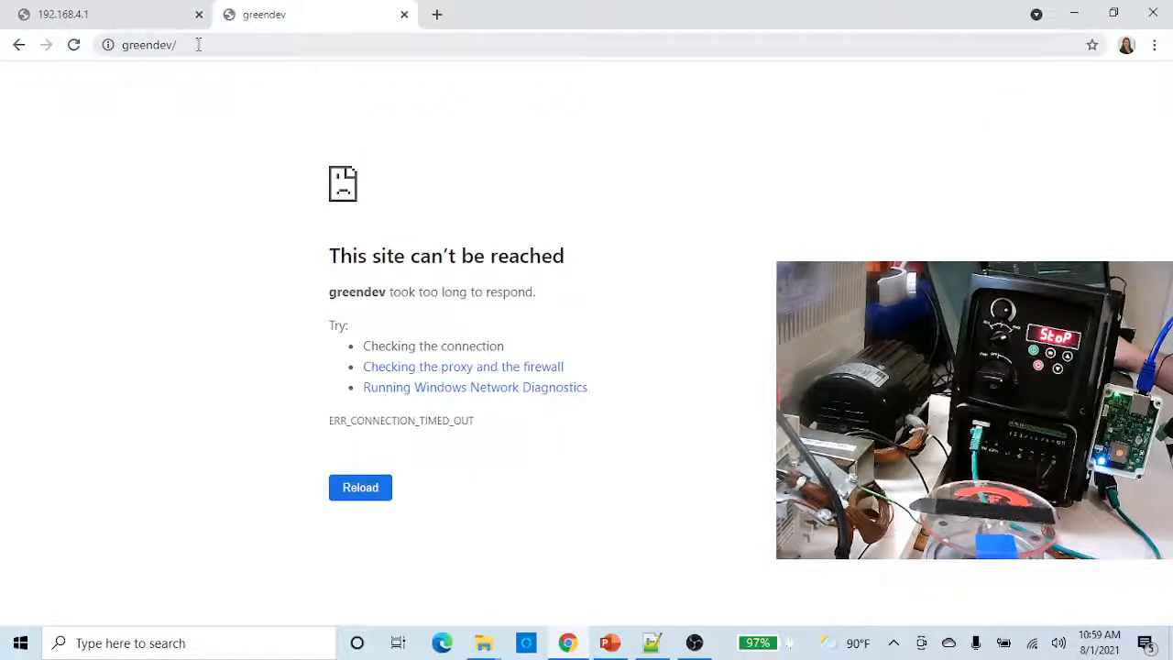
key(Return)
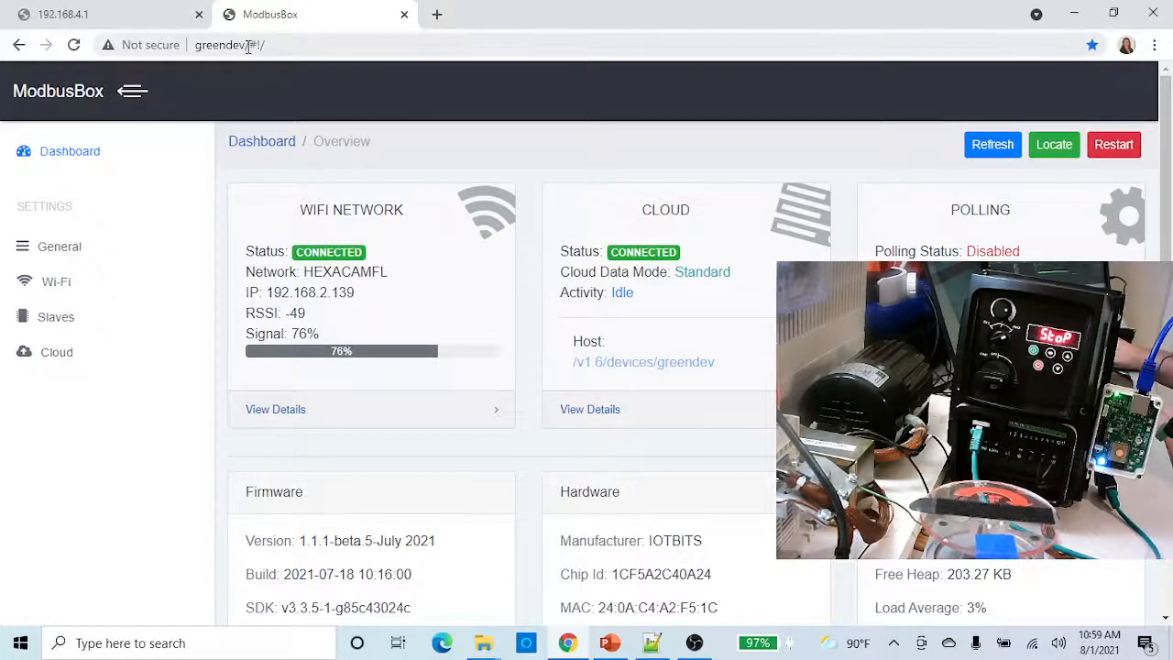
click(1033, 644)
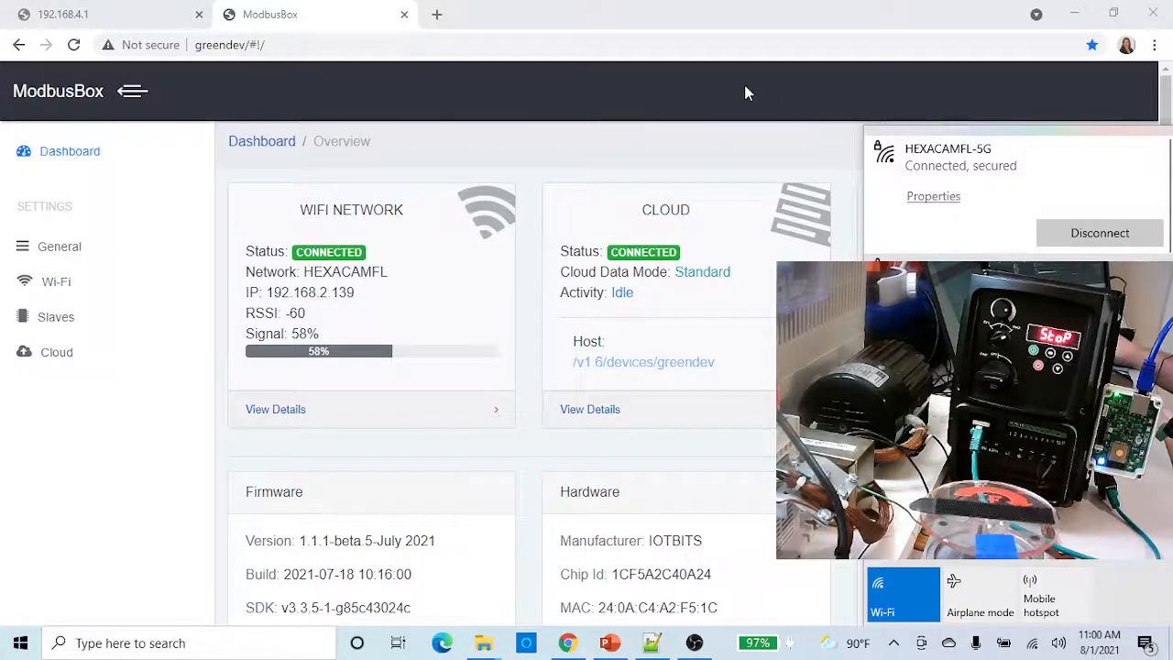
click(1156, 76)
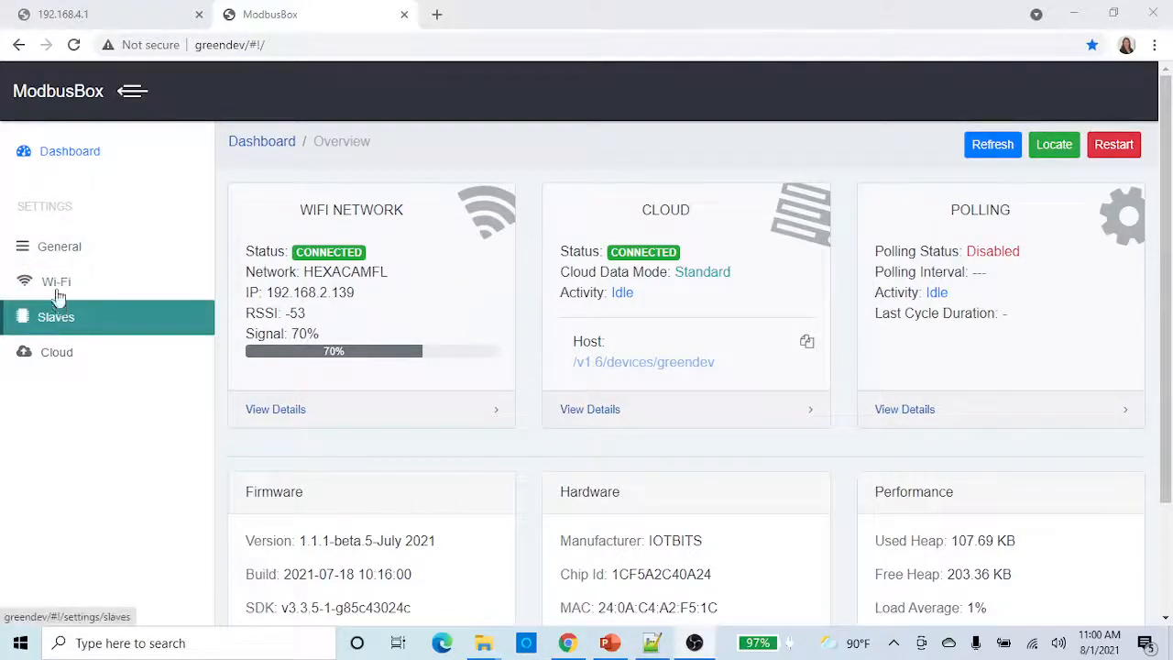
- Export the manifest from the General settings and show the downloaded file in its folder
click(57, 253)
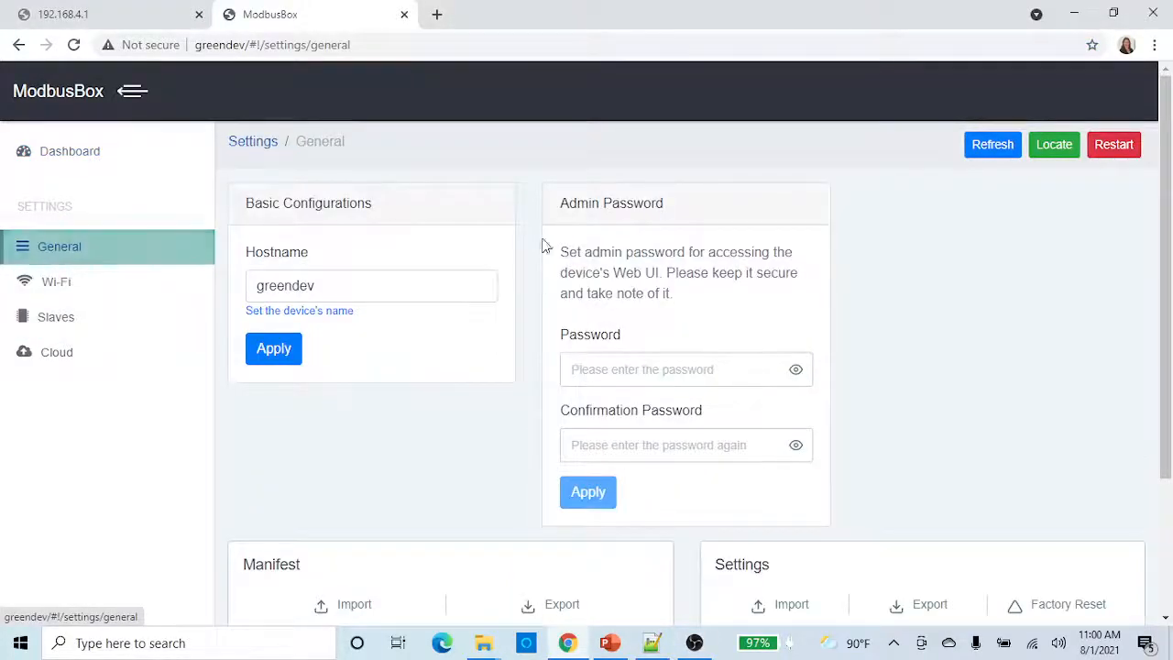
scroll(487, 375, down, 3)
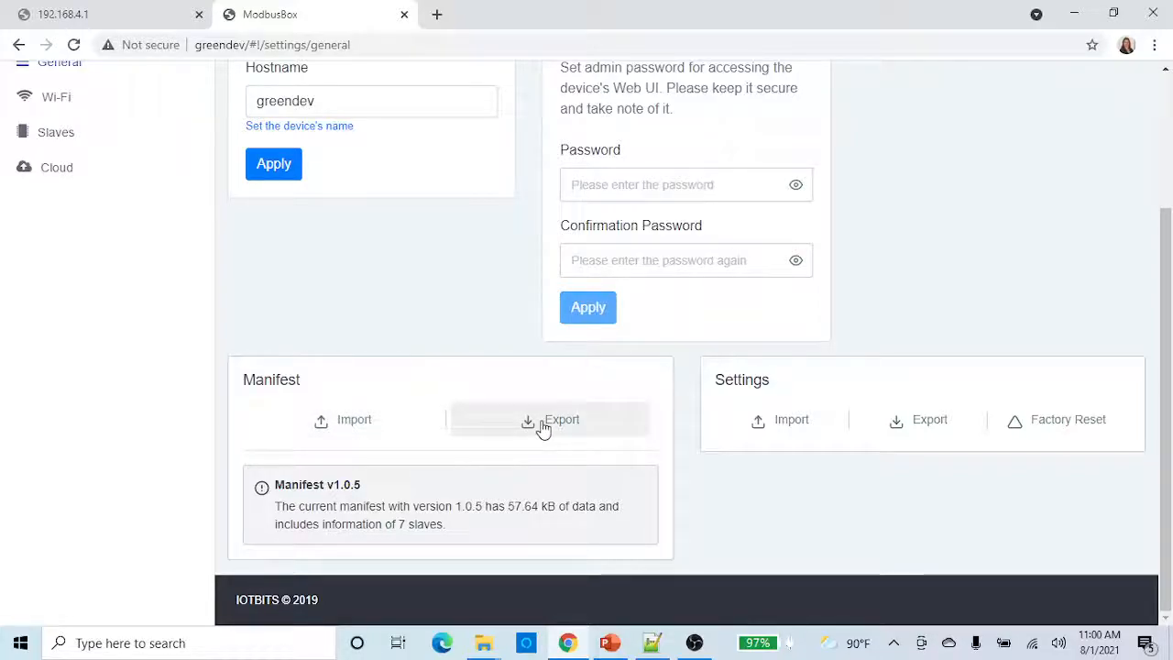
click(574, 426)
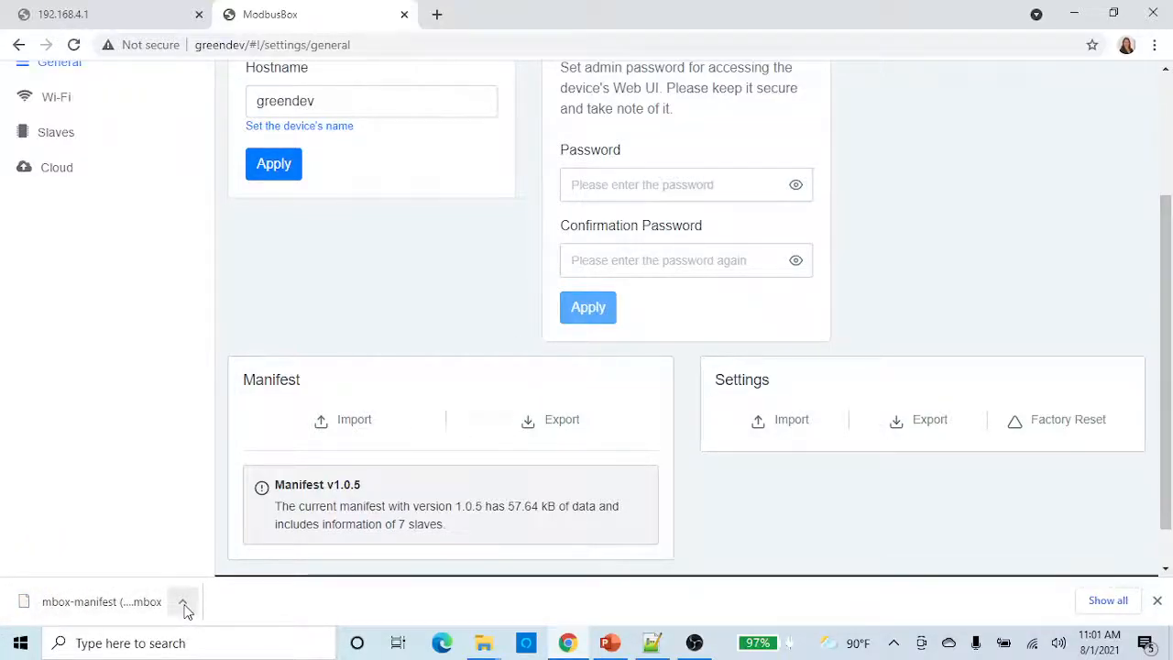
click(183, 605)
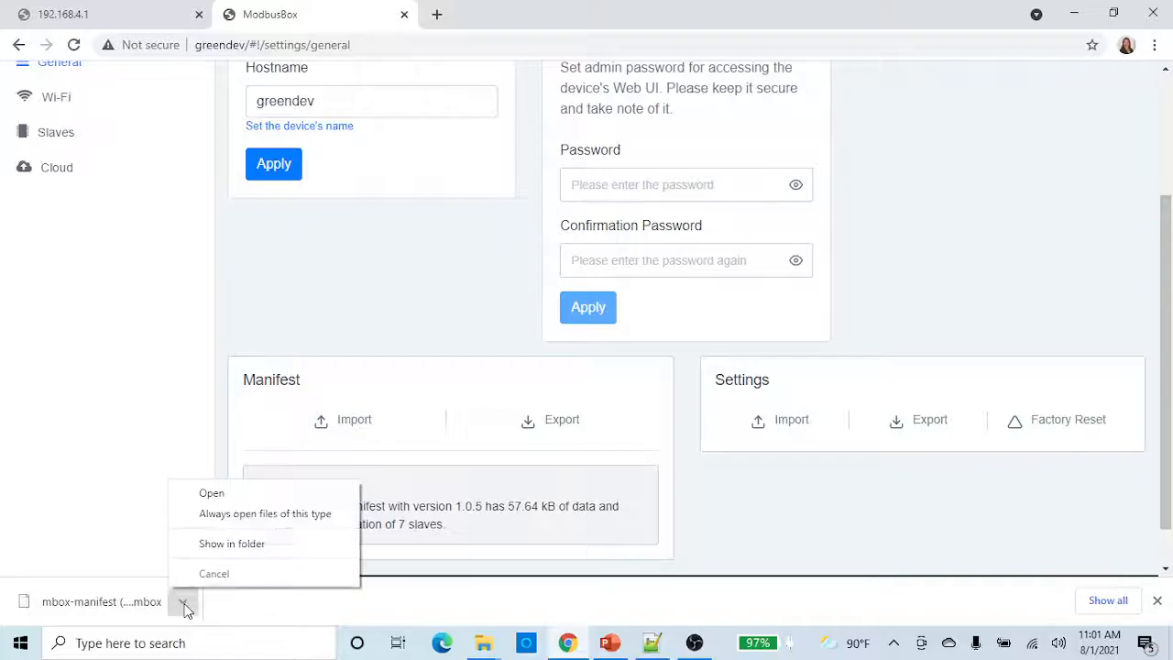
click(240, 547)
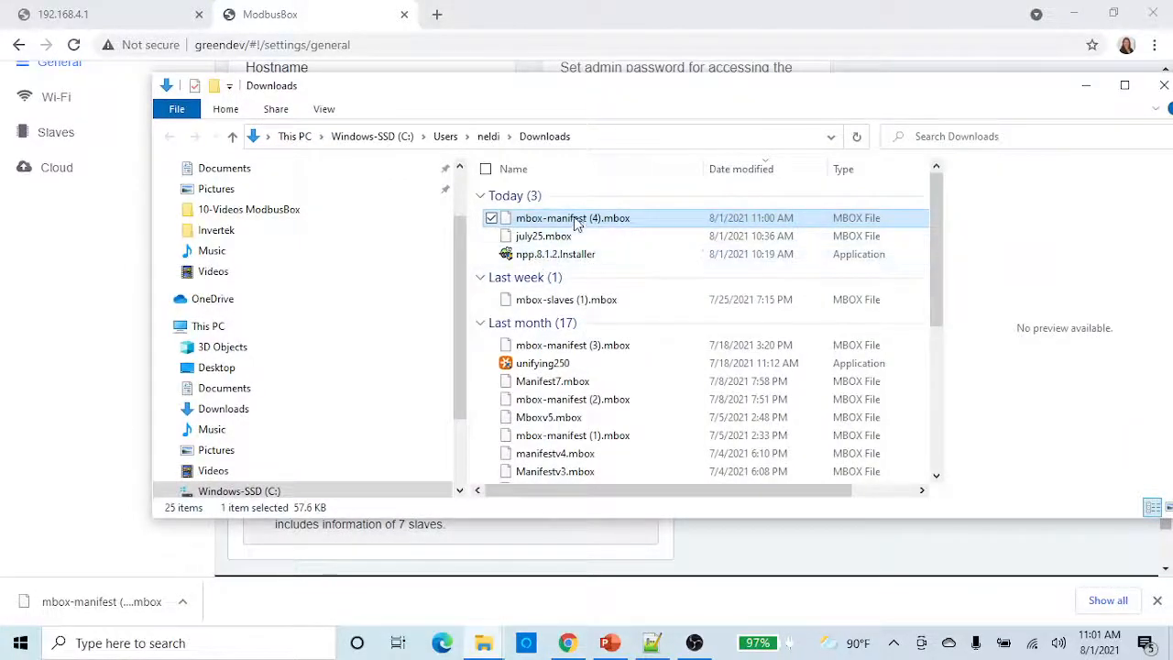
- Open mbox-manifest (4).mbox in Notepad++ and set its syntax language to JSON
right_click(575, 218)
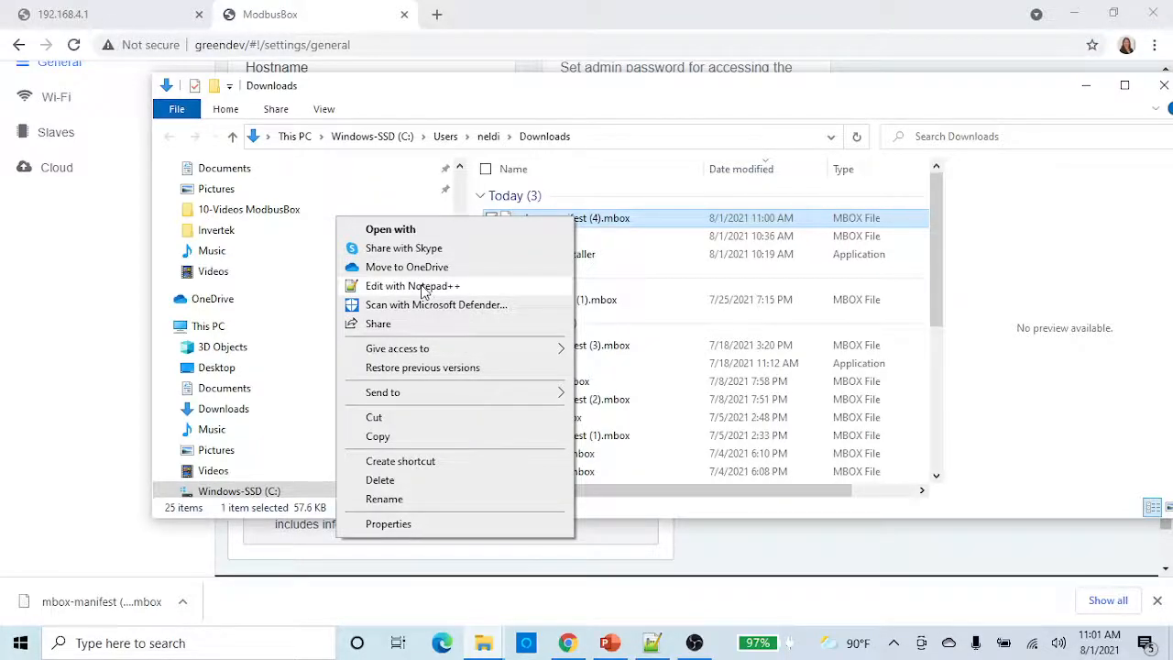
click(422, 288)
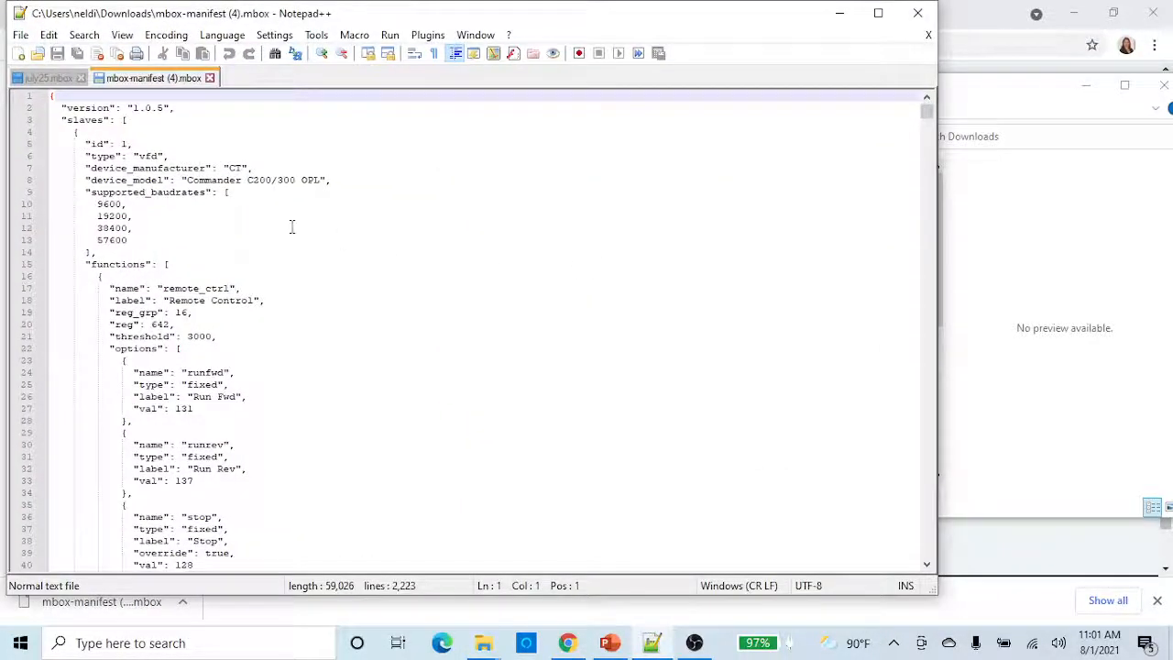
click(220, 36)
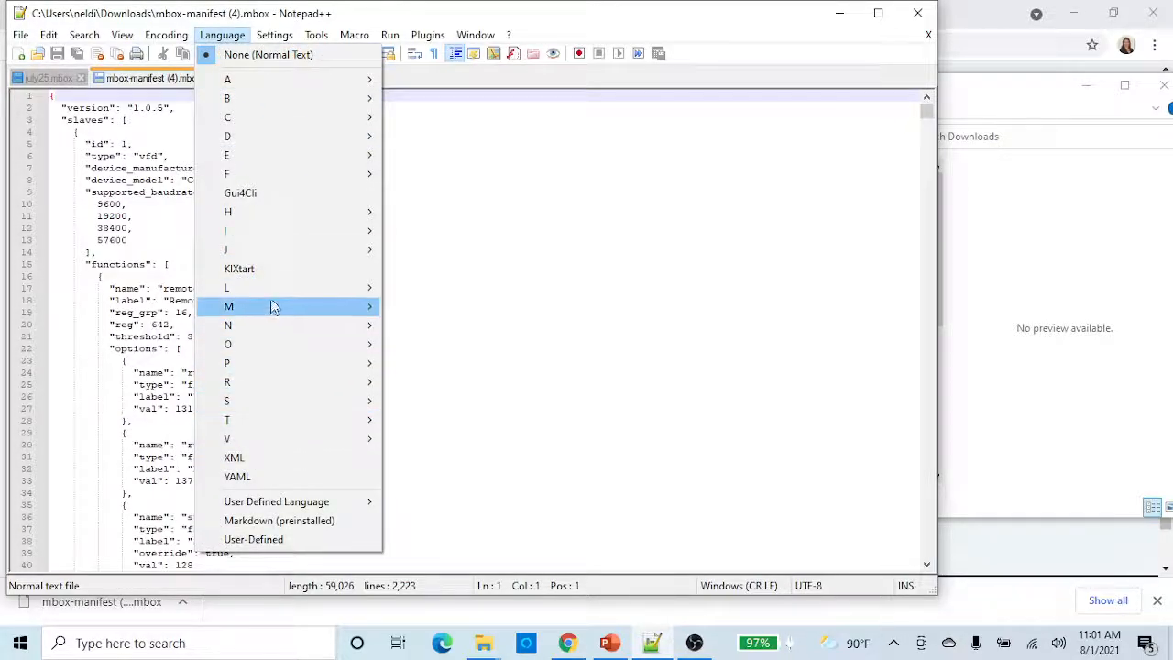
mouse_move(272, 250)
click(434, 290)
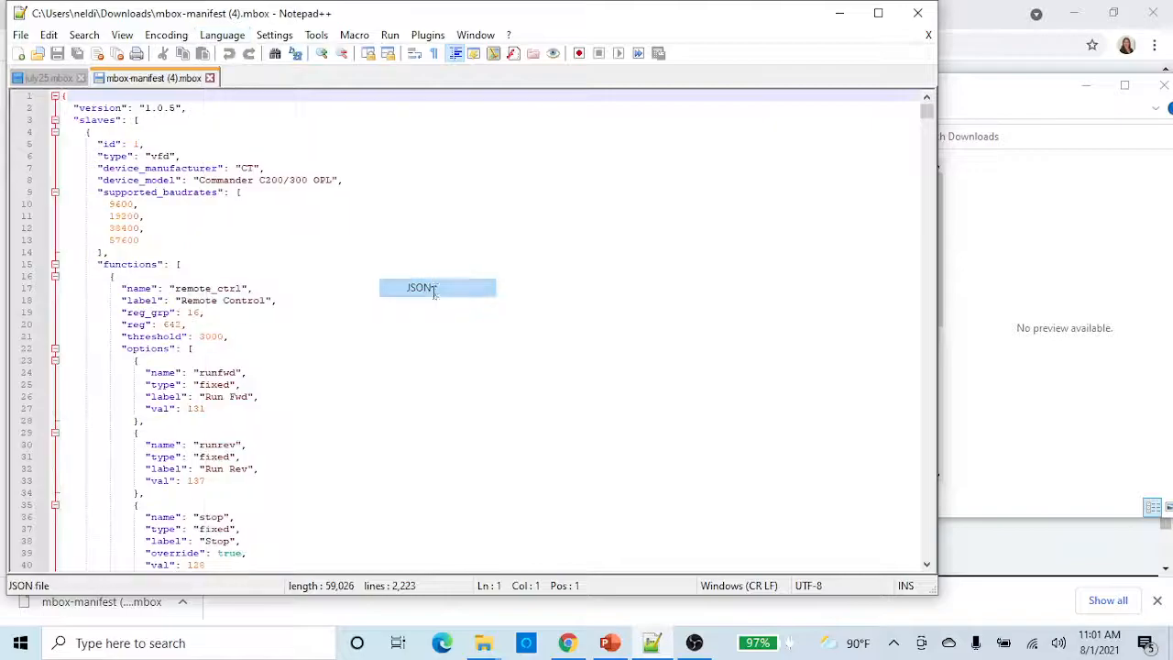
- Collapse every slave entry in the manifest's slaves list and enlarge the text
click(55, 132)
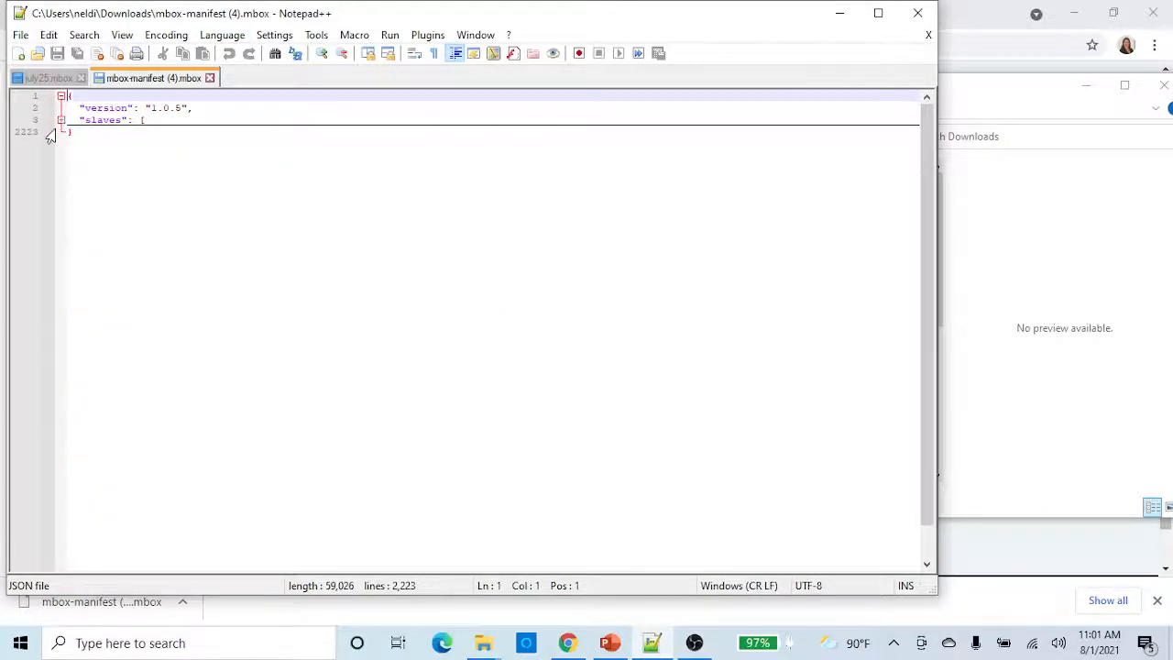
click(55, 132)
click(55, 132)
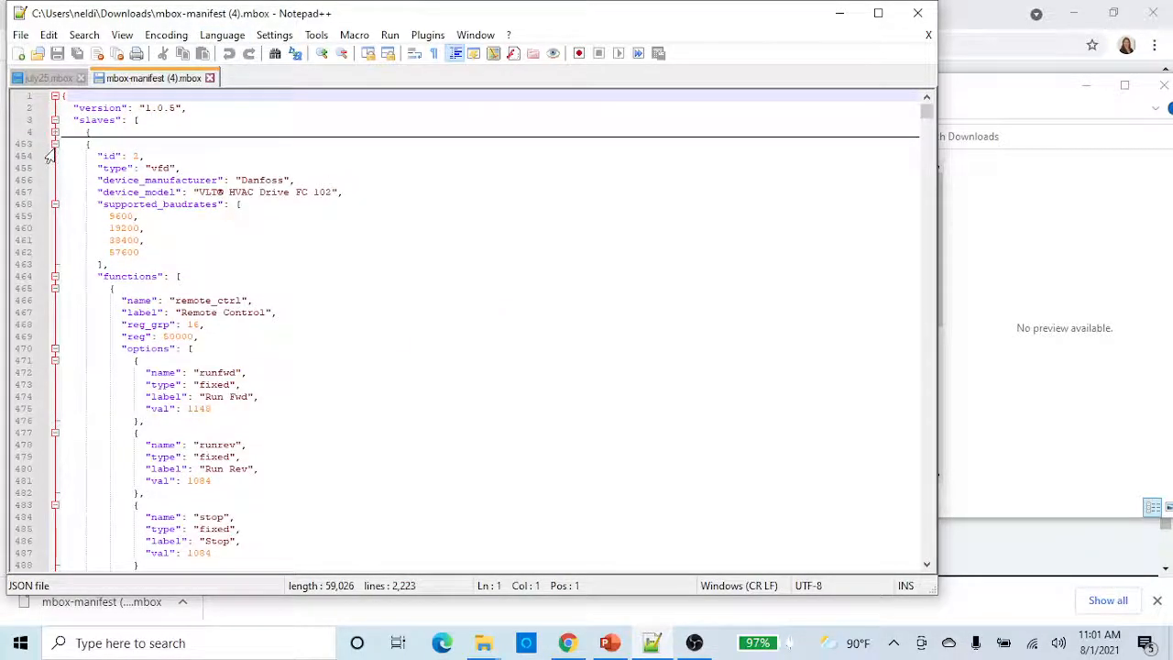
click(55, 144)
click(54, 157)
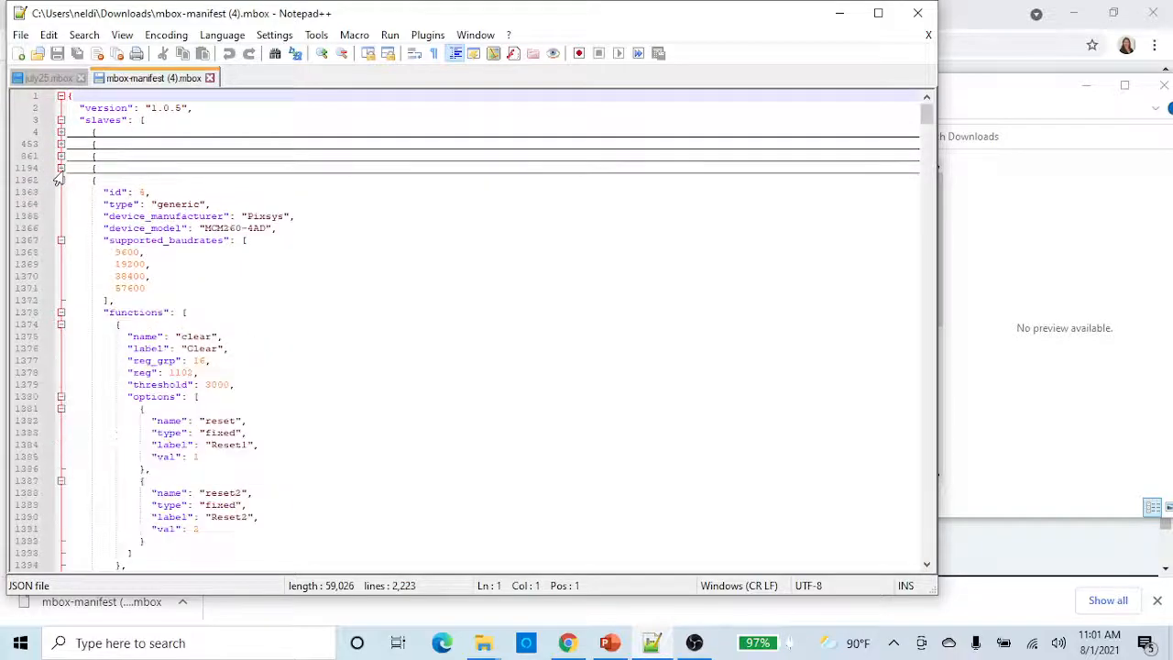
click(60, 168)
click(60, 180)
click(60, 192)
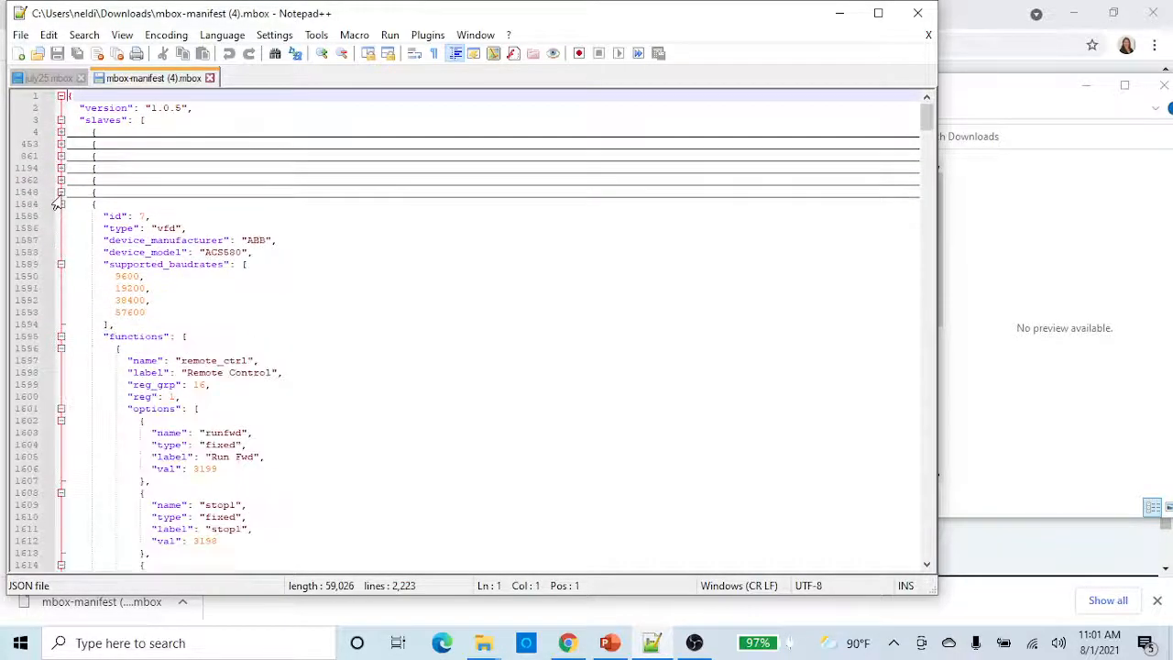
click(60, 203)
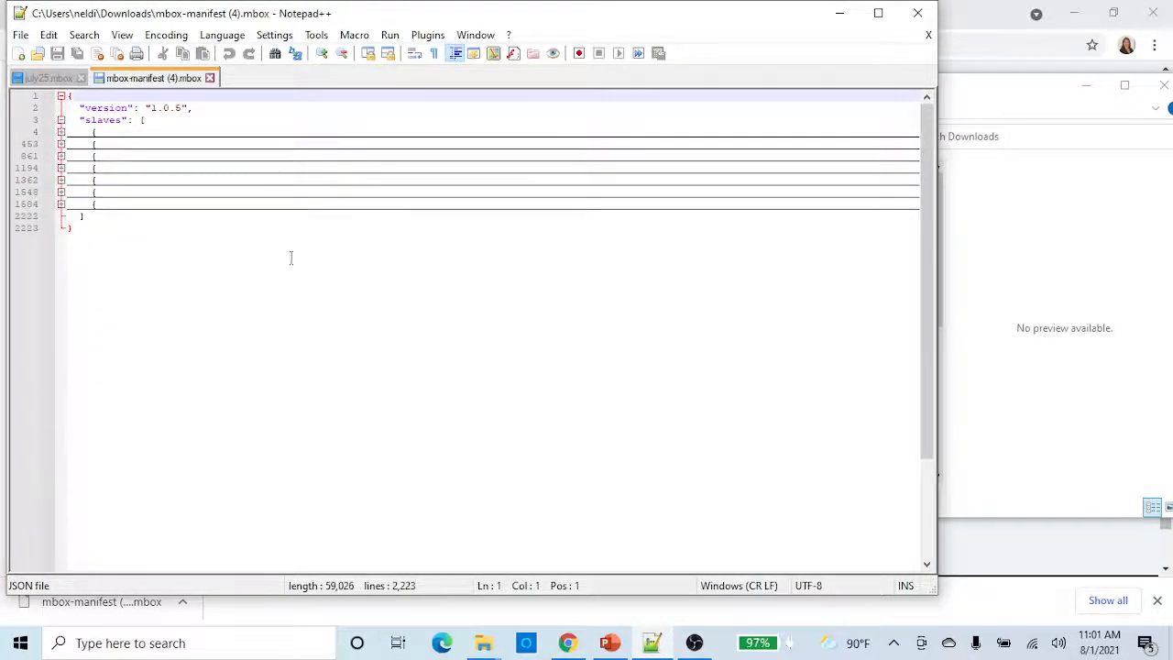
scroll(325, 348, up, 2)
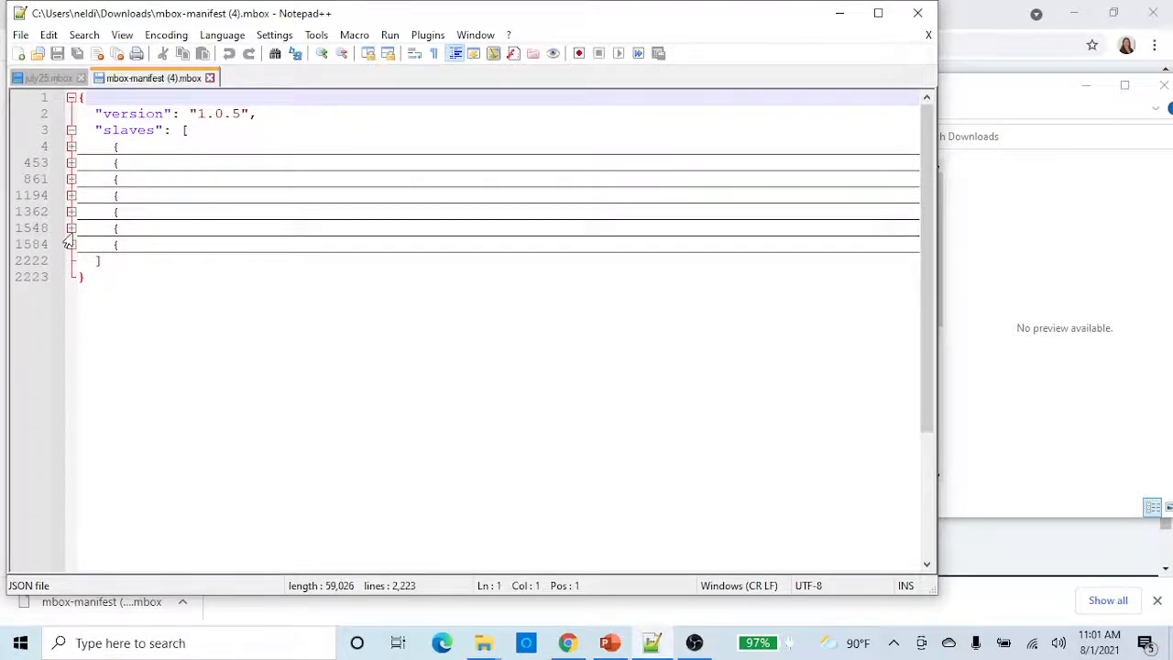
- Expand the slave entry at line 1548 and examine its ID, type, manufacturer, model, supported baud rates and registers
click(68, 231)
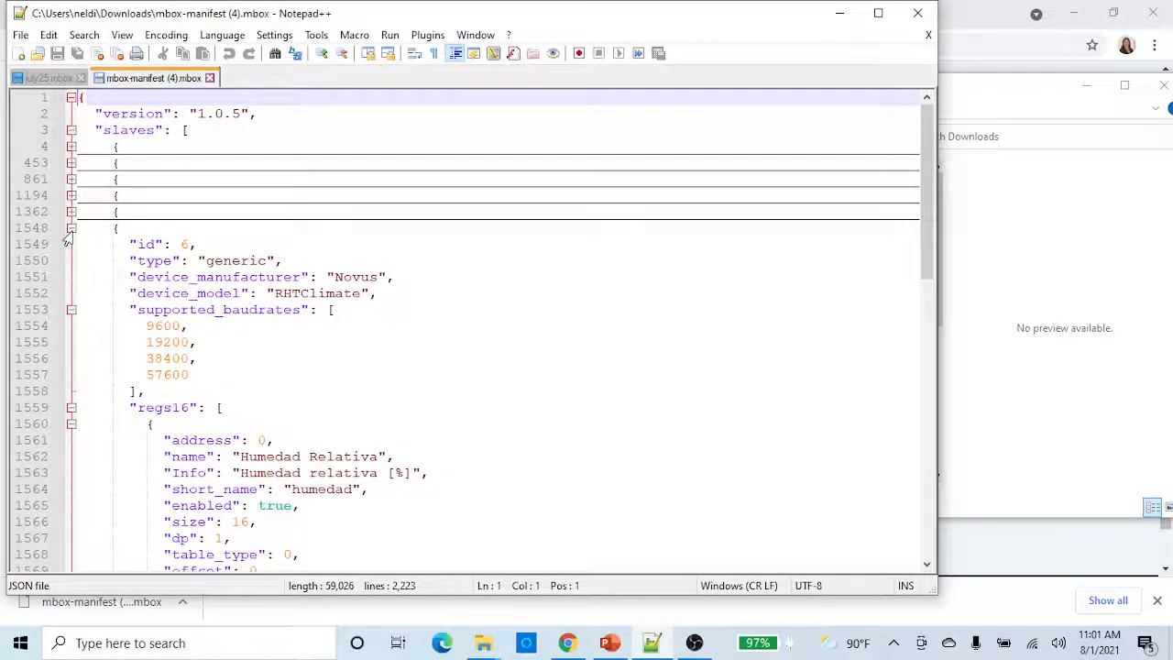
scroll(232, 277, down, 1)
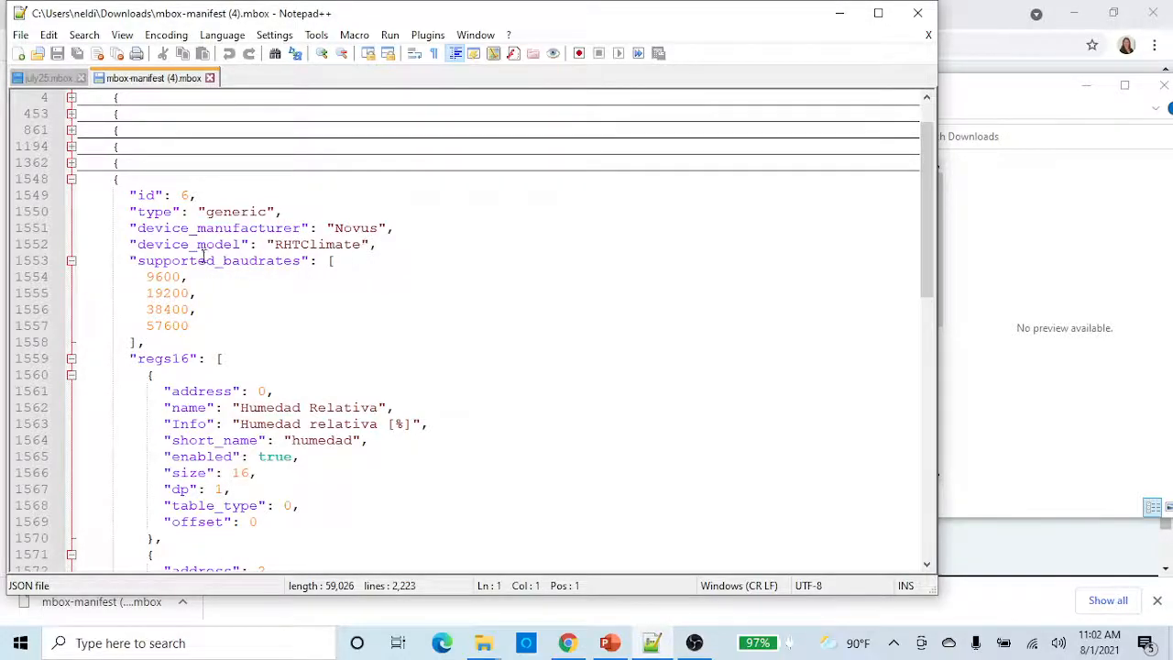
click(120, 180)
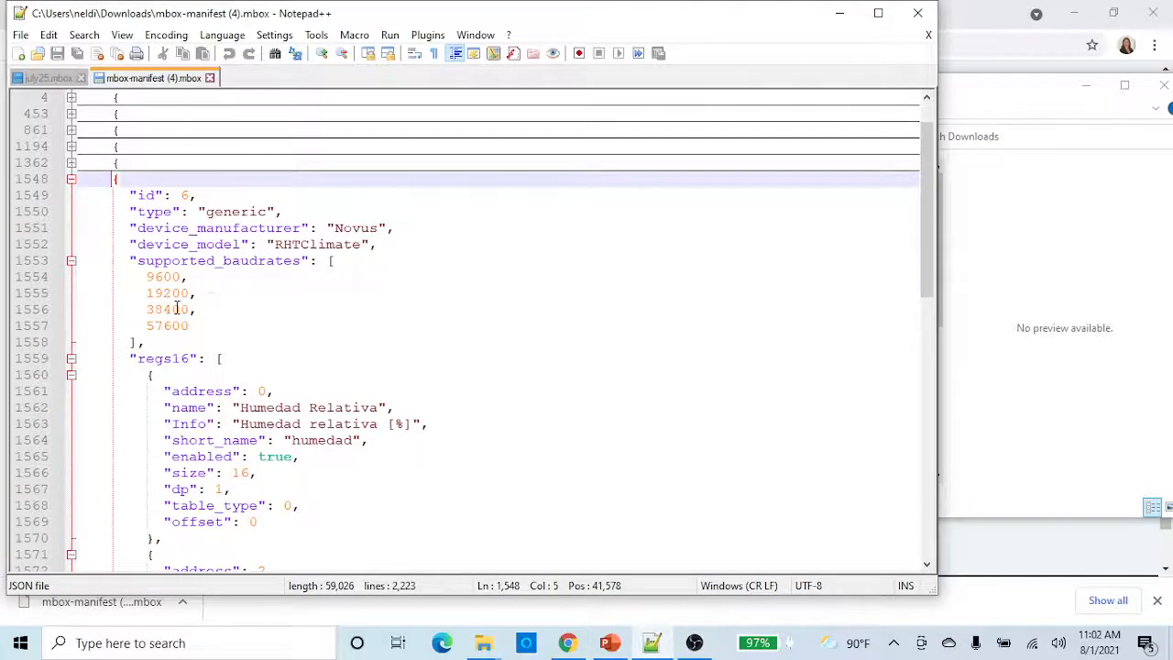
- Examine the regs16 list of the Novus RHTClimate slave, checking the Humedad Relativa register's address, size and dp values
scroll(240, 322, down, 3)
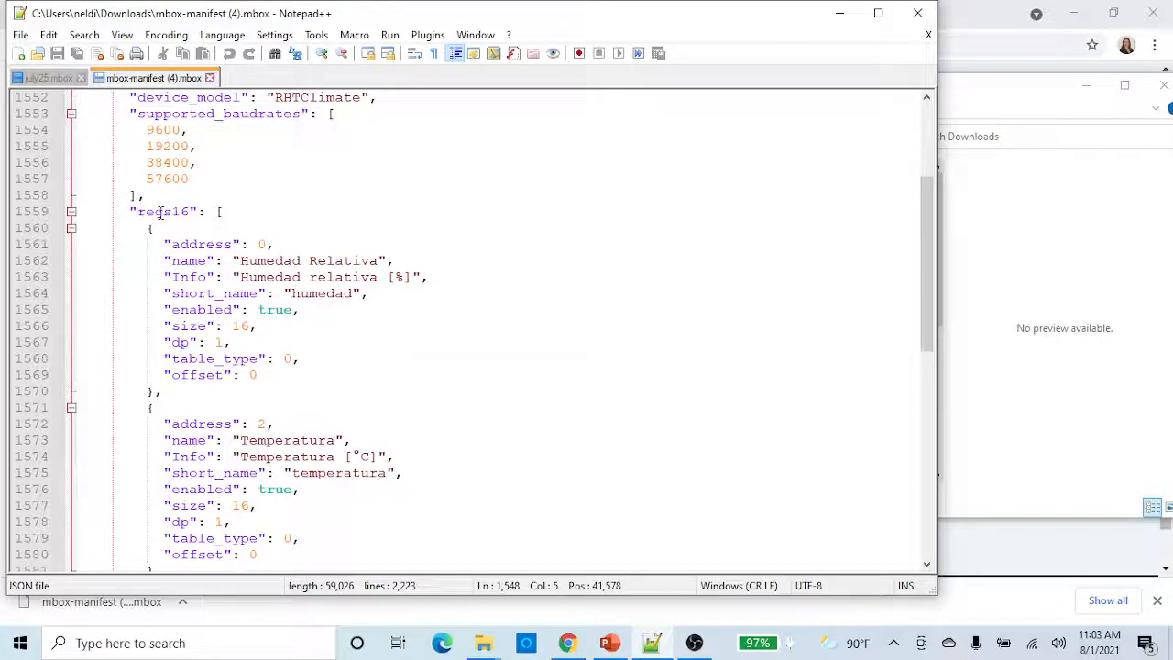
drag(136, 212, 187, 215)
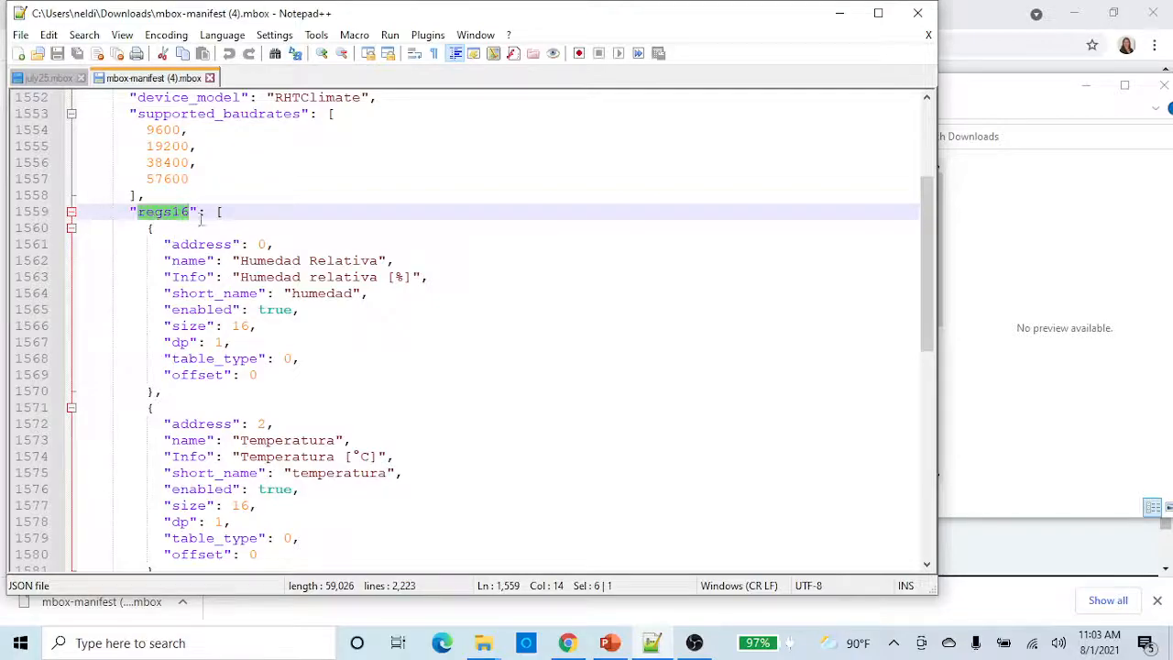
click(165, 245)
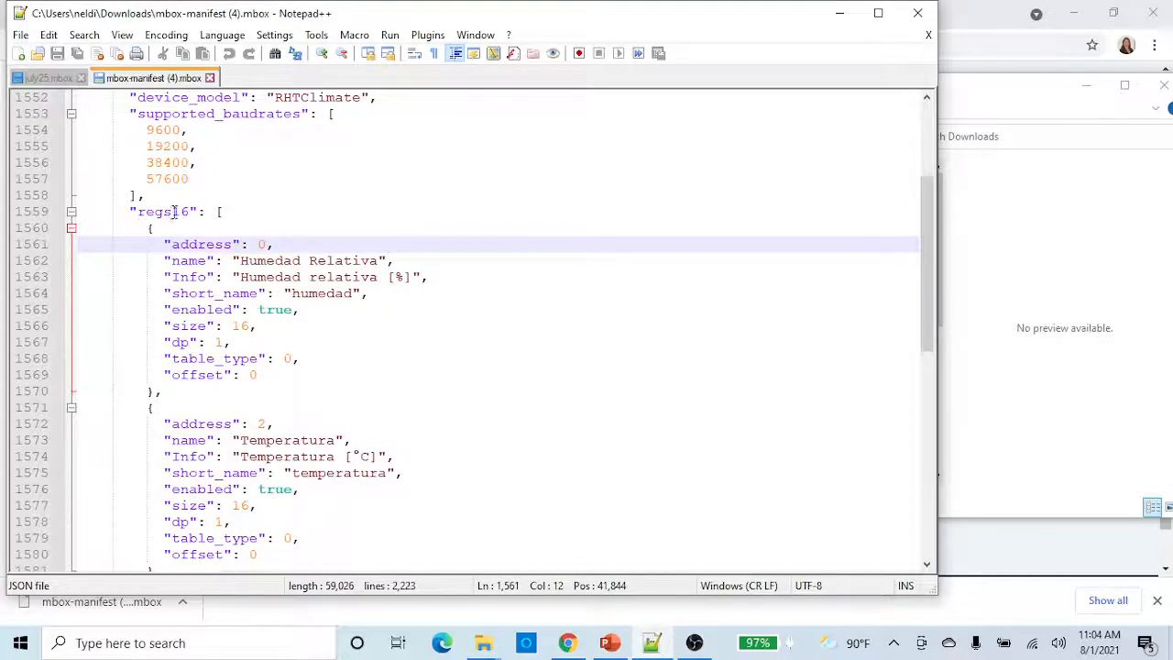
double_click(238, 325)
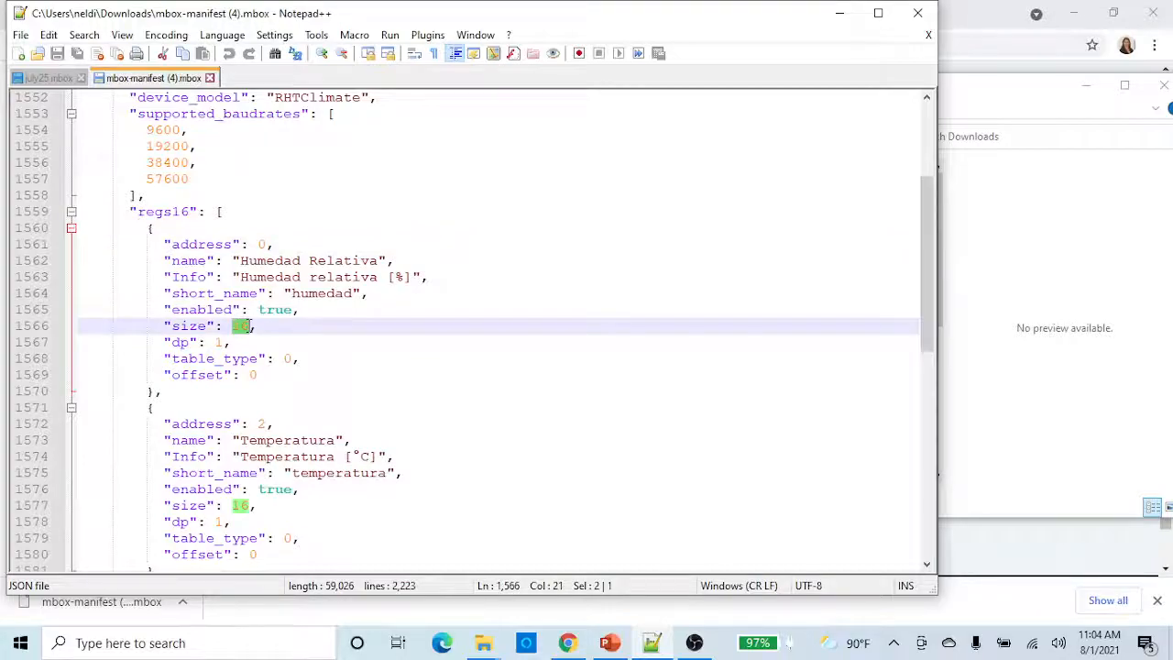
double_click(219, 342)
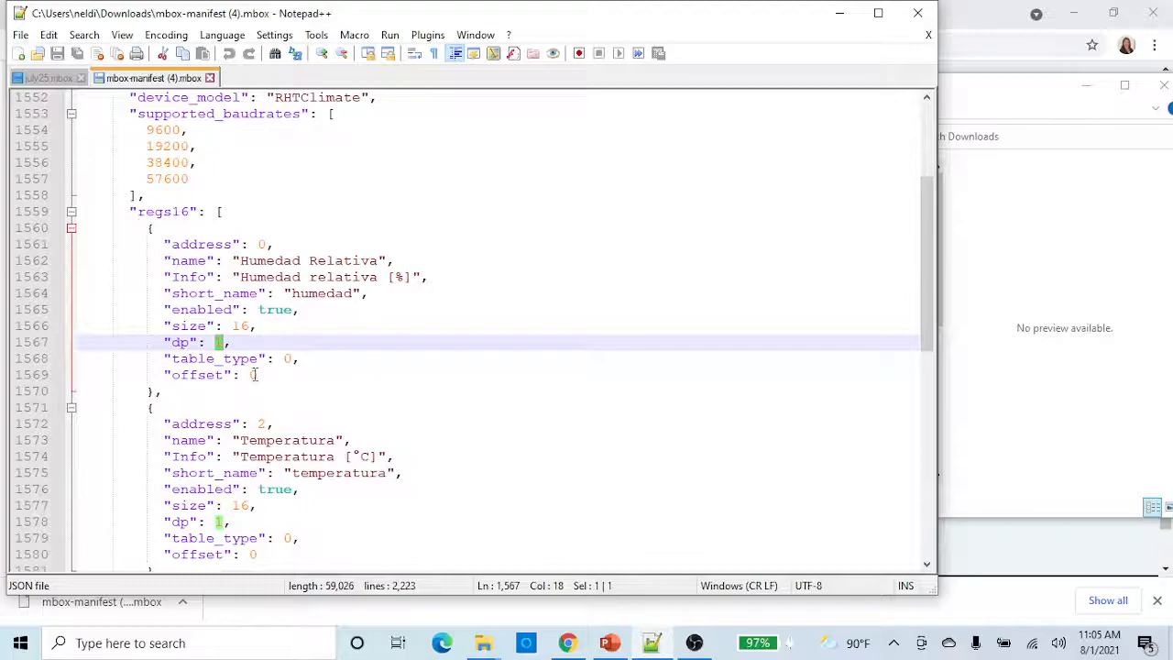
- Compare the fields of the Humedad Relativa and Temperatura registers in the Novus RHTClimate entry
scroll(284, 378, down, 3)
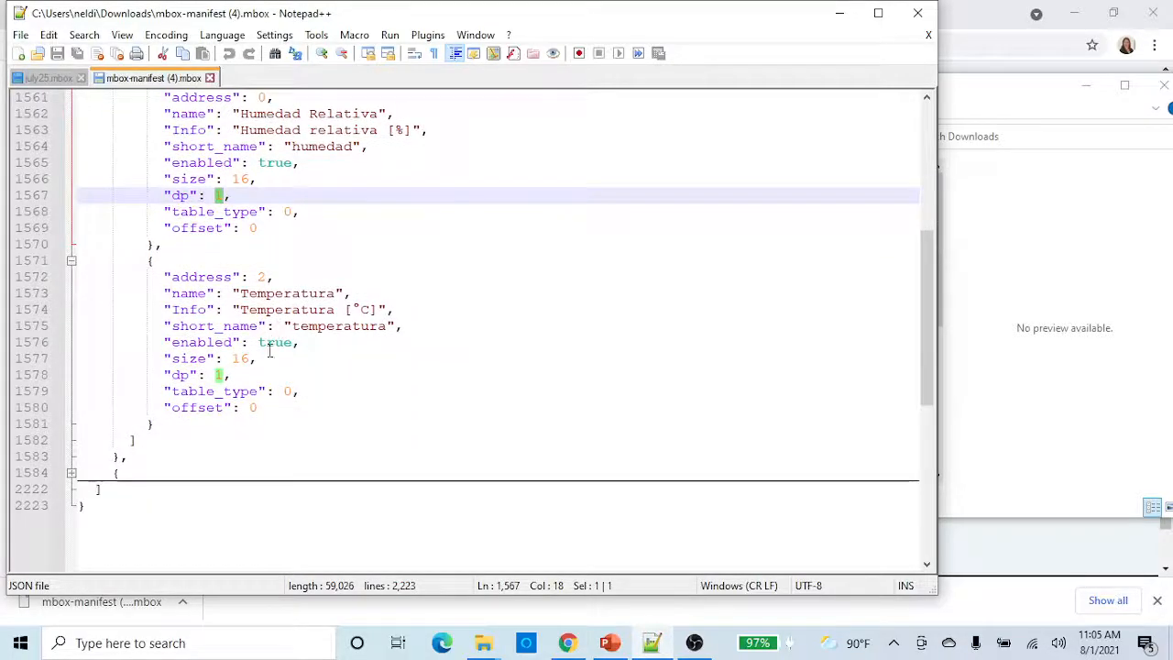
scroll(270, 351, up, 5)
scroll(243, 344, up, 2)
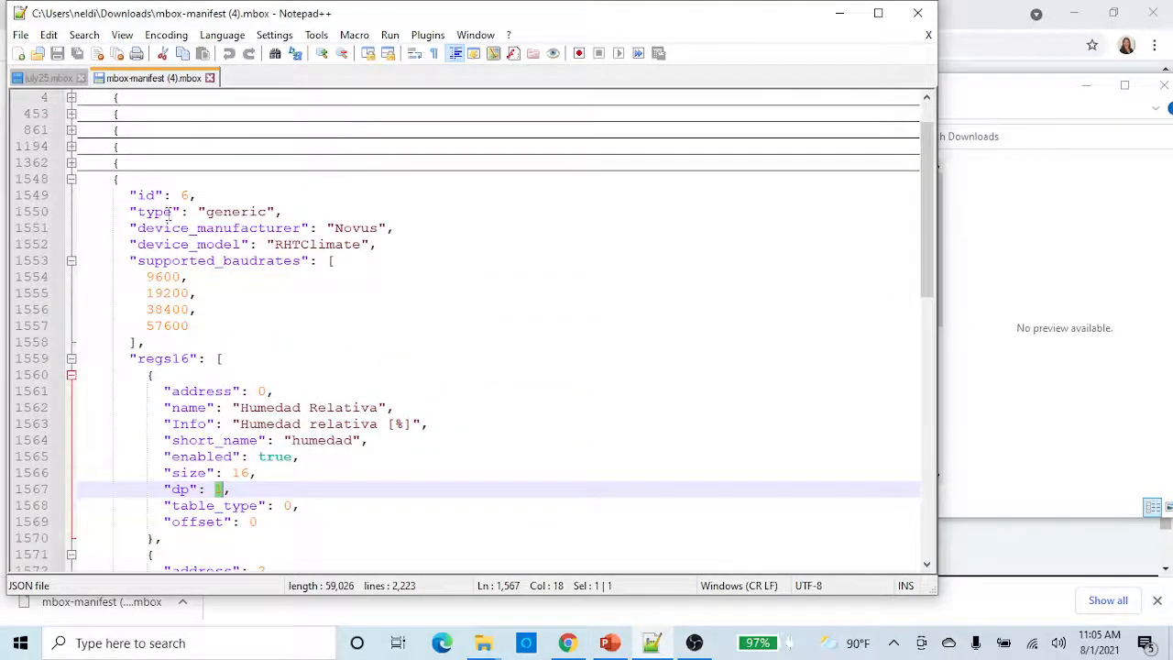
scroll(253, 312, down, 5)
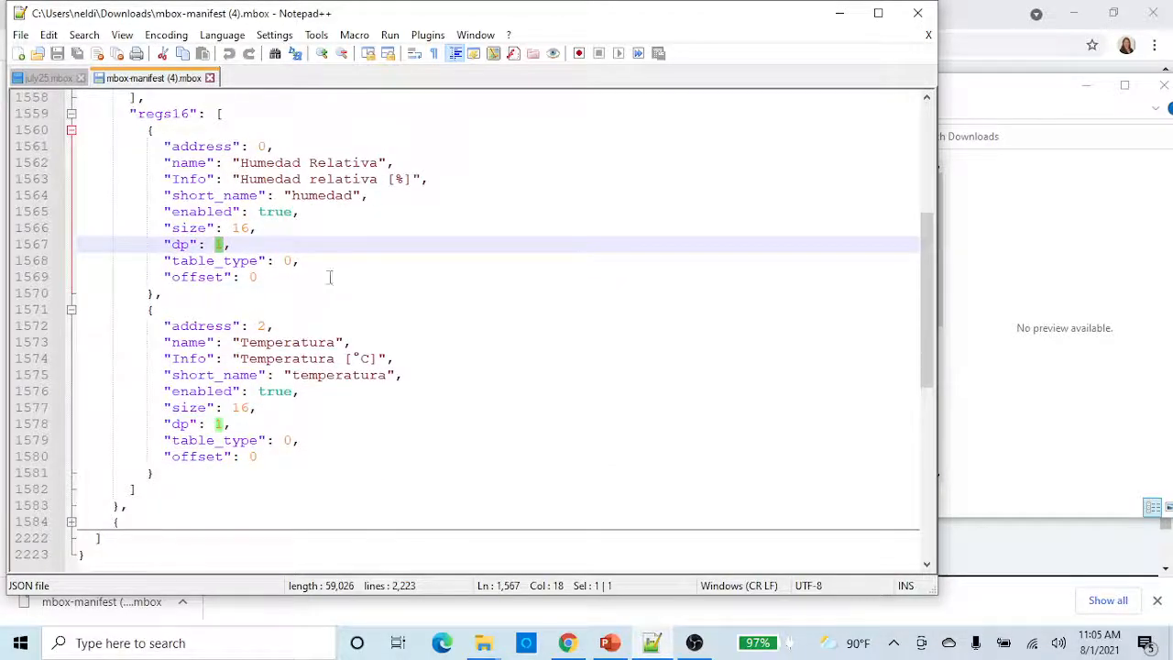
scroll(277, 282, up, 2)
scroll(285, 301, down, 3)
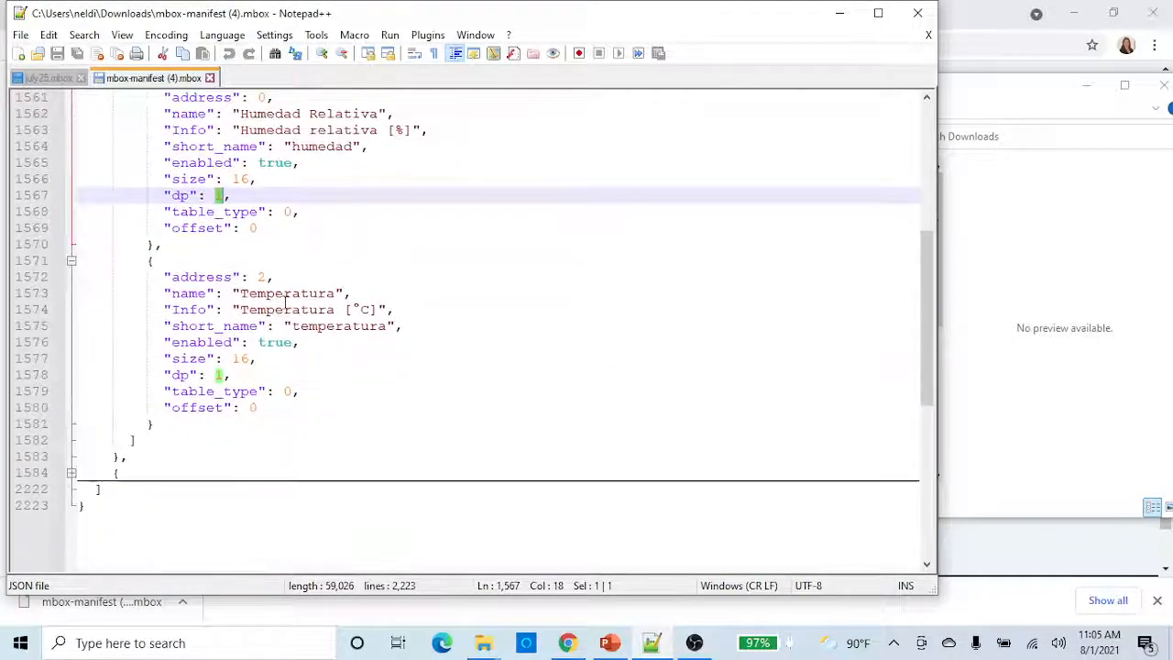
scroll(285, 303, down, 1)
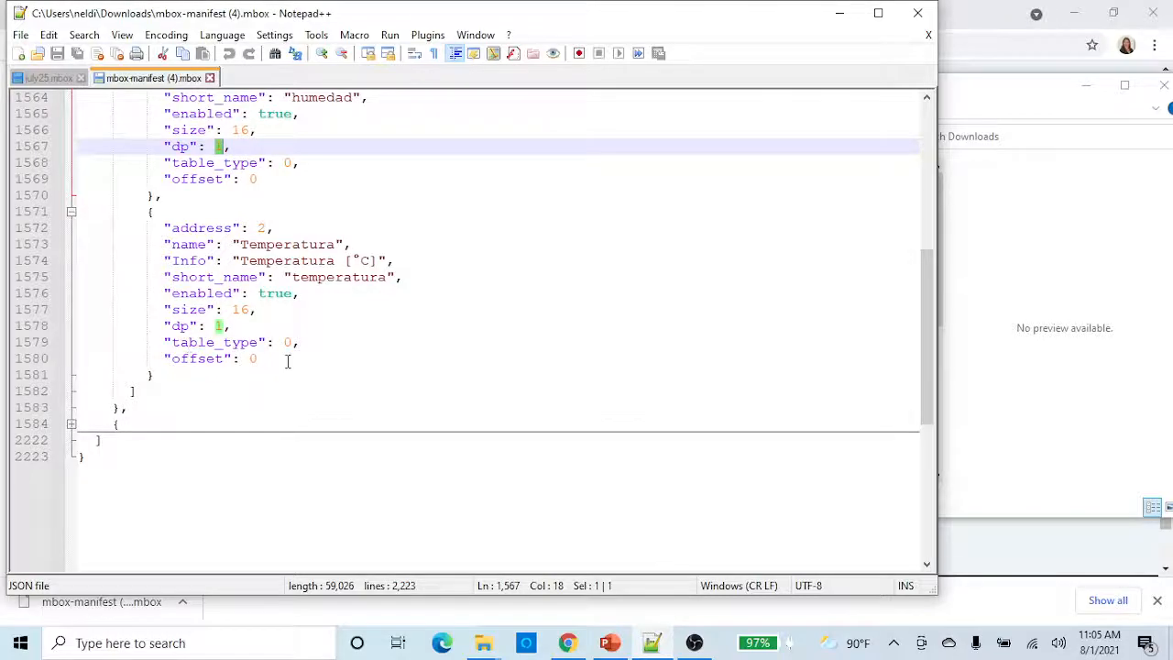
scroll(287, 361, up, 2)
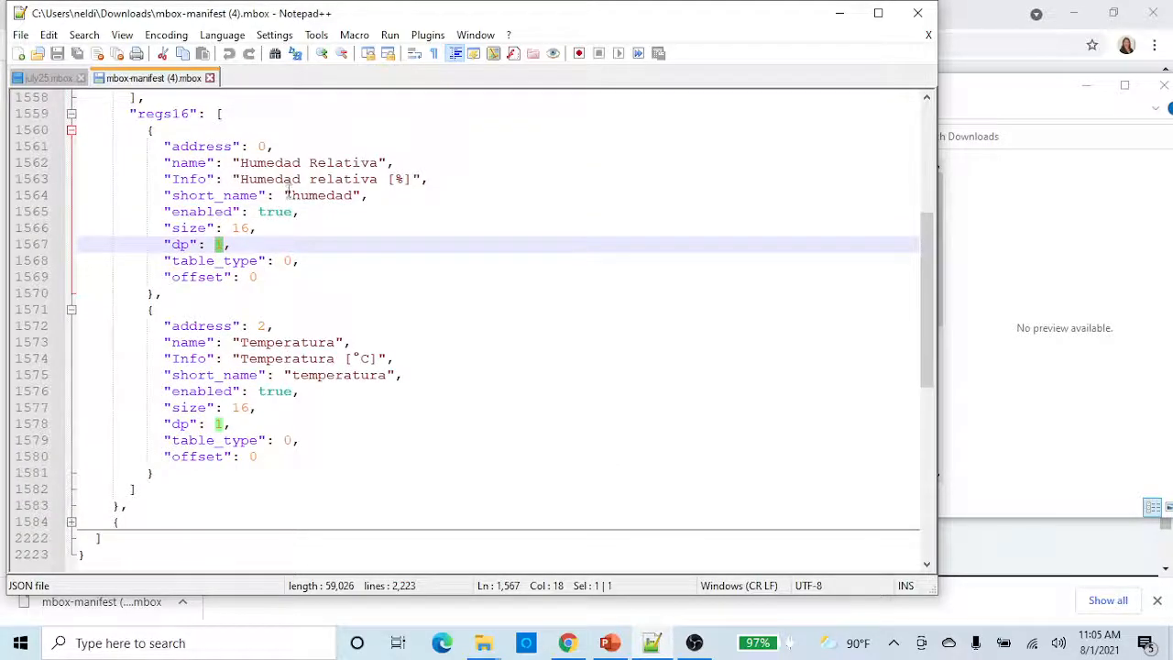
- Expand the slave entry at line 1584 and examine its type, manufacturer, model and supported baud rates
scroll(203, 403, down, 3)
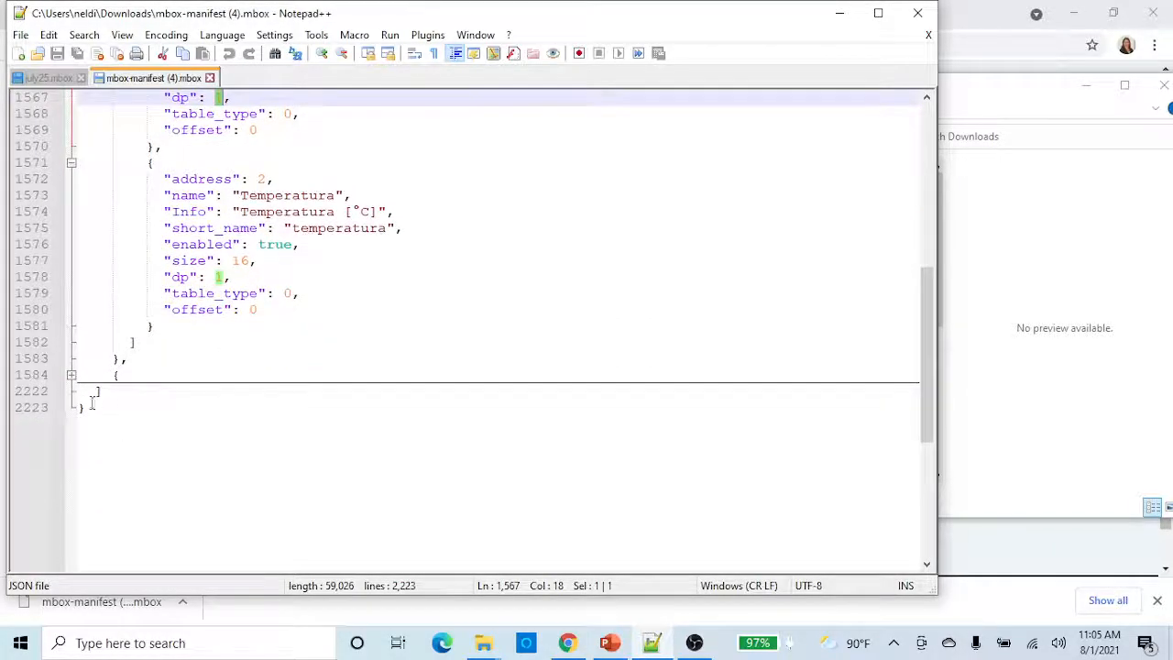
click(68, 376)
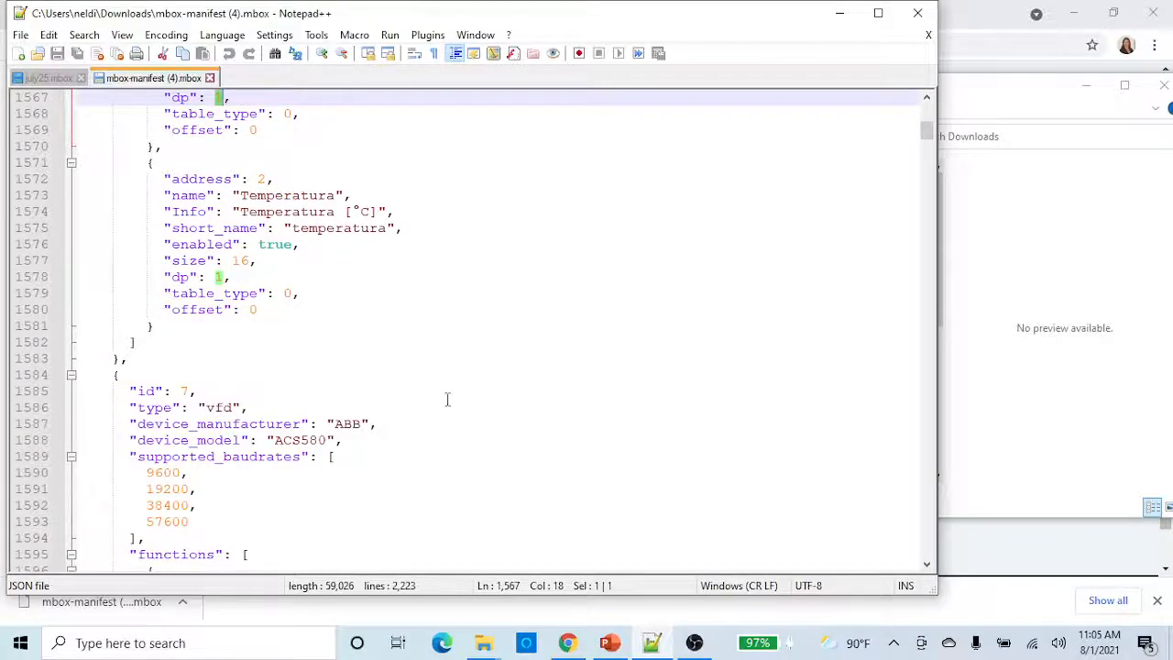
scroll(448, 397, down, 3)
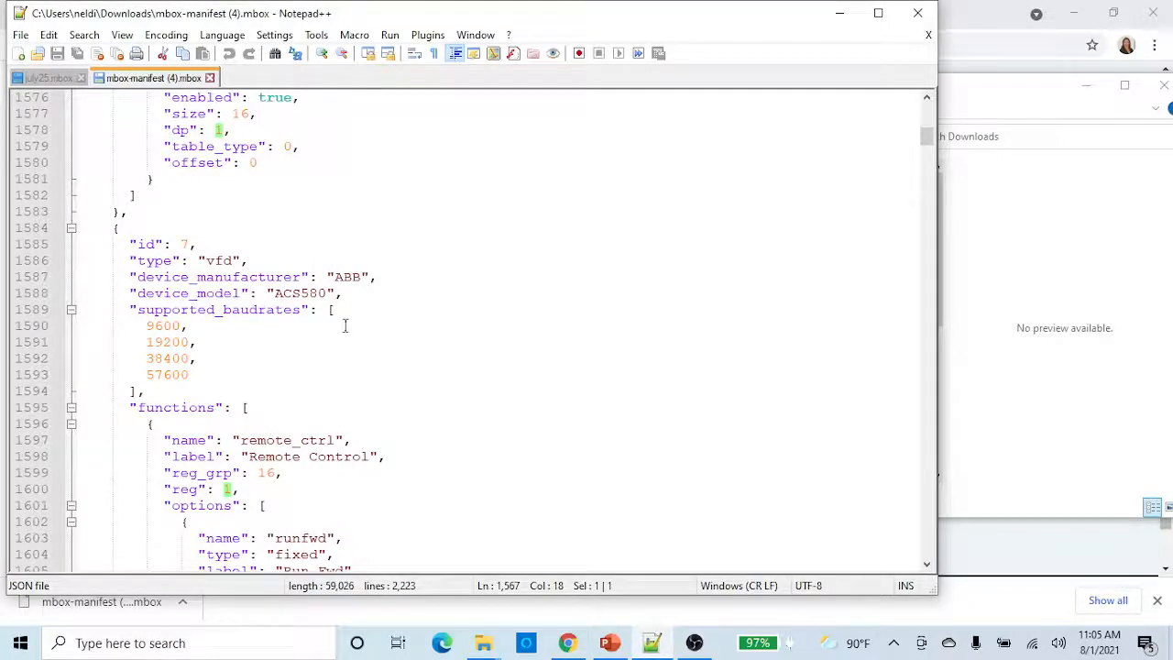
scroll(366, 320, down, 2)
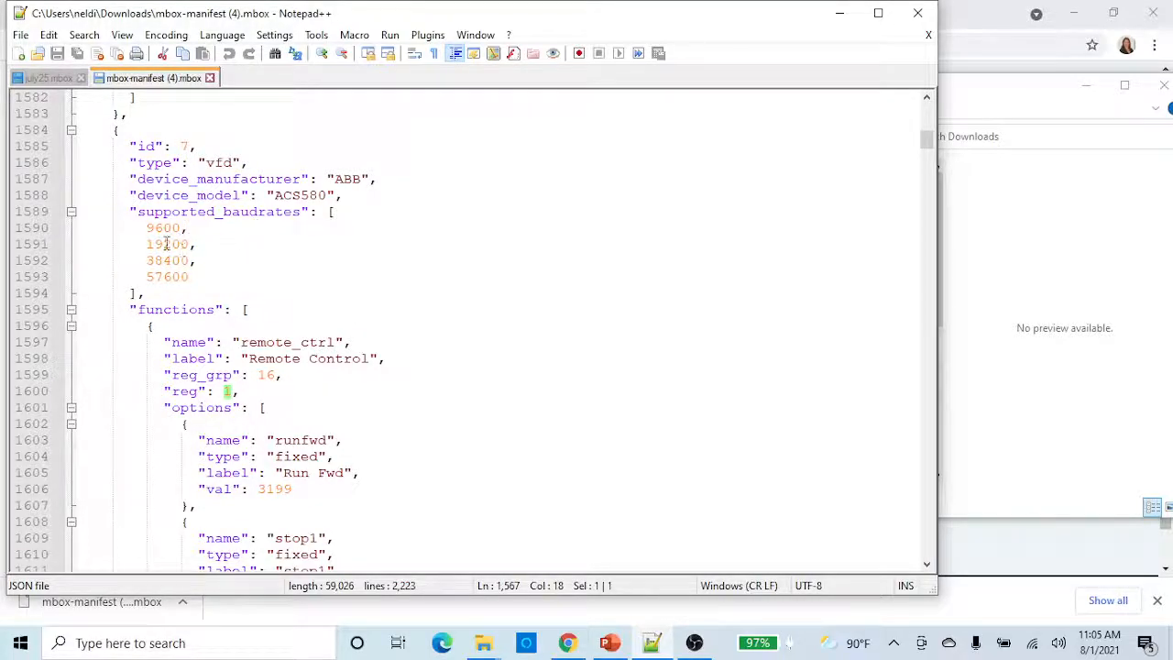
drag(136, 213, 196, 244)
drag(138, 162, 225, 163)
- Compare the ABB ACS580 entry's type and ID with those of the Novus RHTClimate entry
scroll(171, 294, up, 3)
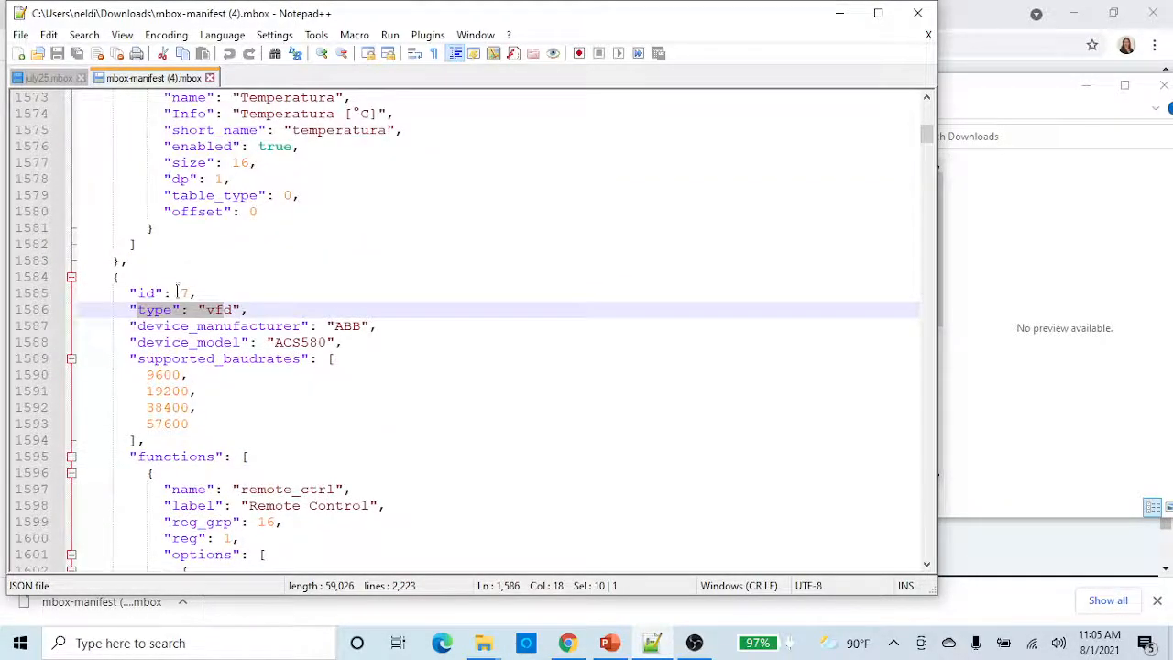
scroll(199, 293, up, 3)
scroll(199, 293, up, 7)
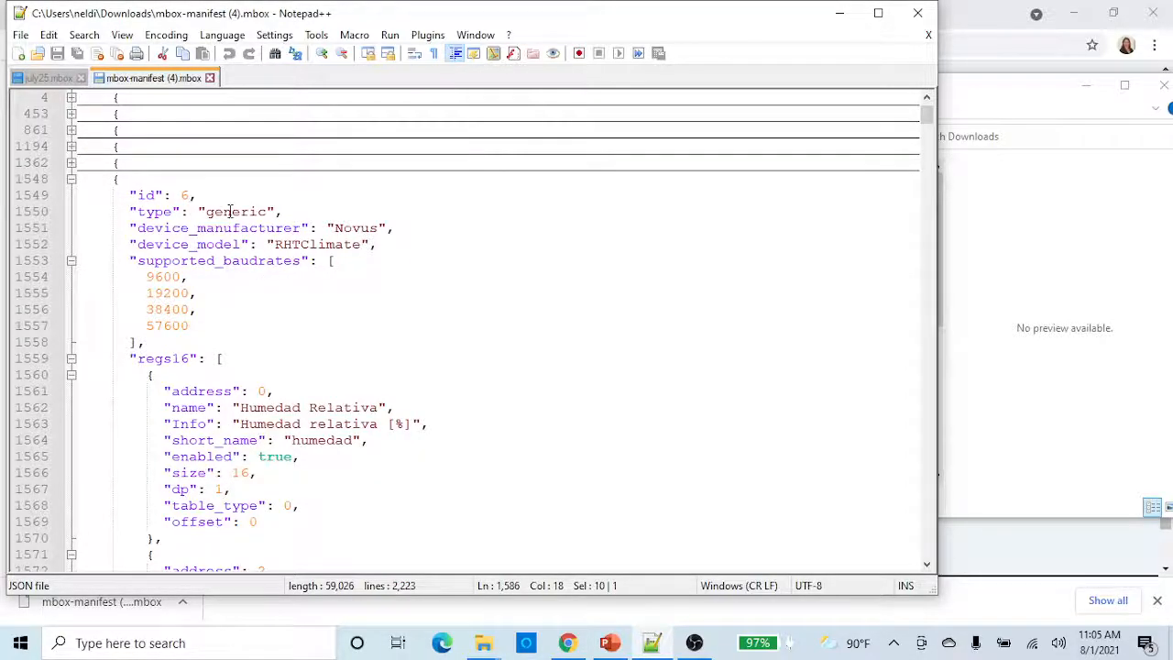
scroll(188, 211, down, 8)
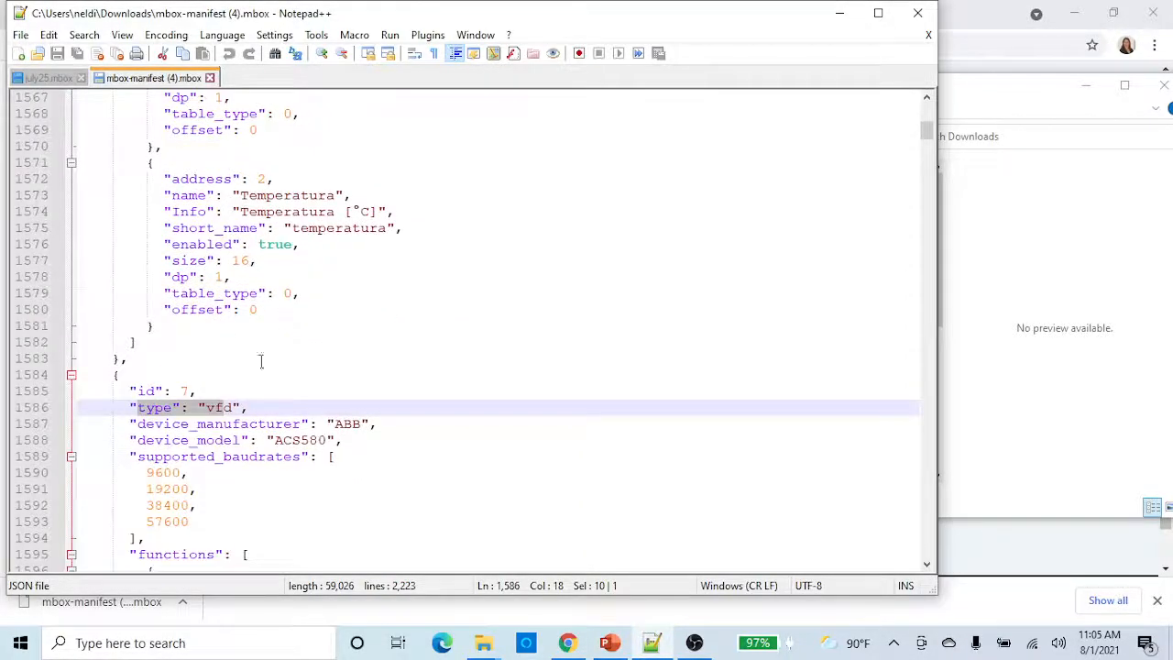
click(183, 392)
key(shift+Right)
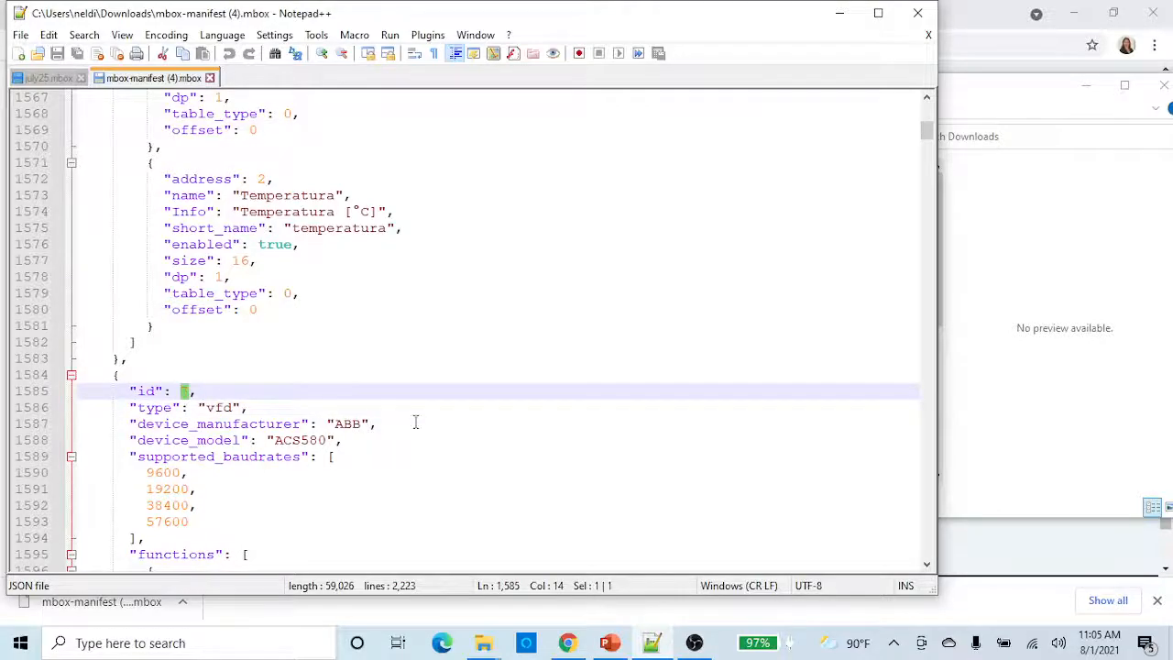
- Examine the ABB ACS580 entry's functions list, including the options of Remote Control and Remote Speed Control
scroll(429, 422, down, 3)
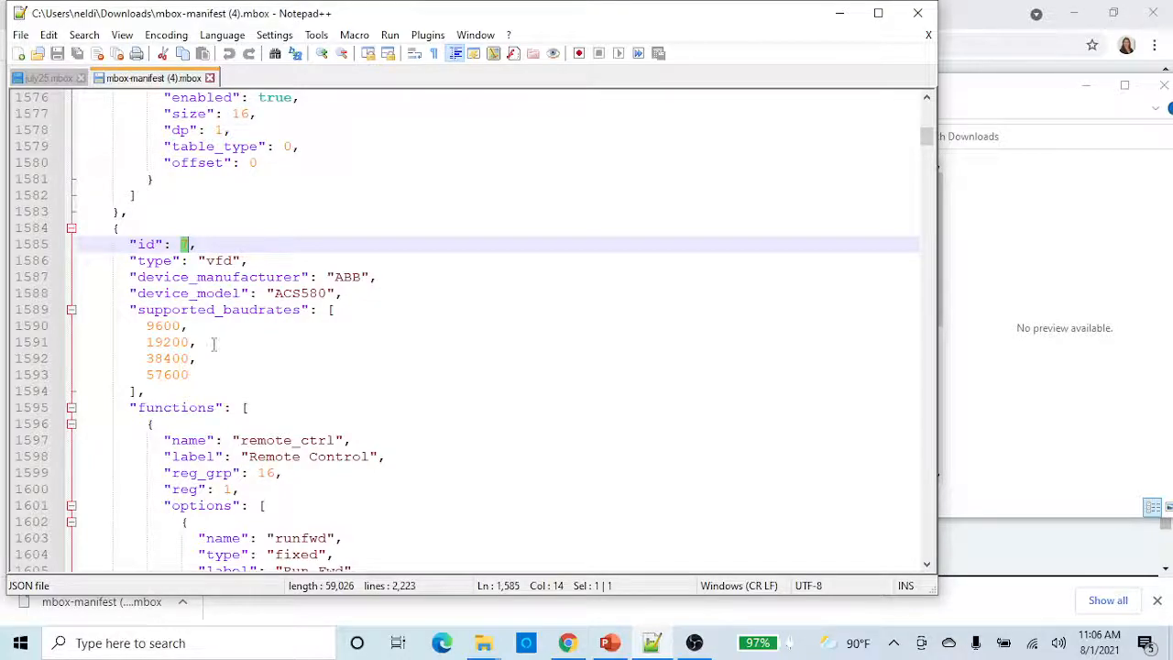
scroll(213, 344, down, 3)
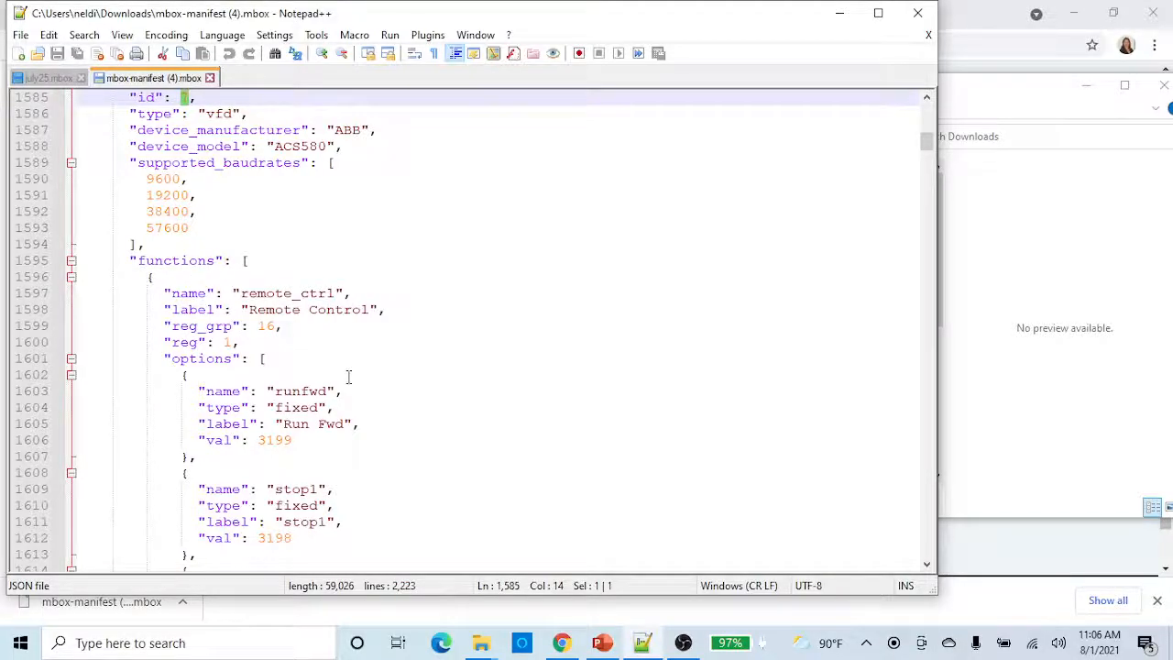
scroll(348, 373, down, 6)
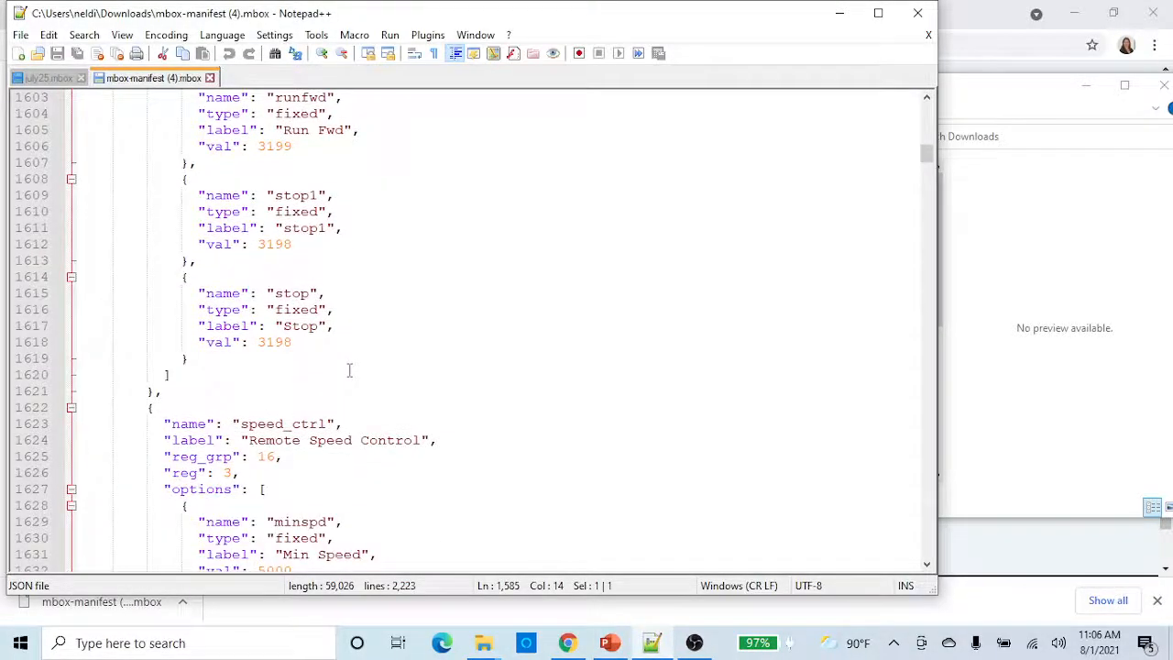
scroll(349, 370, up, 4)
scroll(291, 223, down, 2)
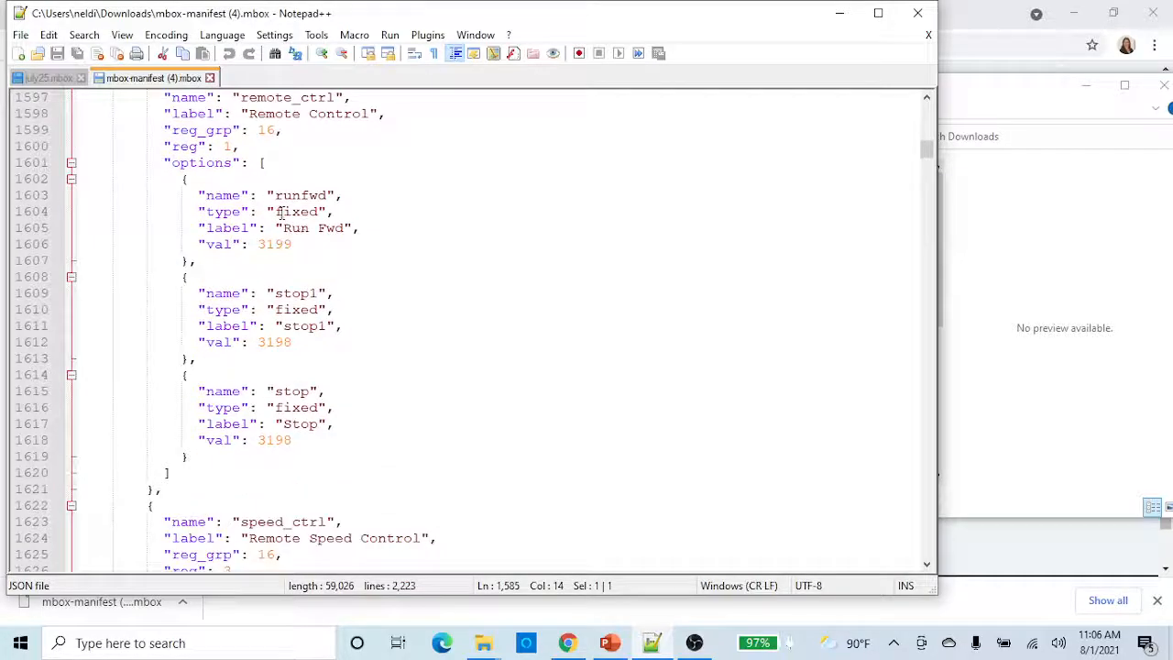
scroll(452, 365, down, 5)
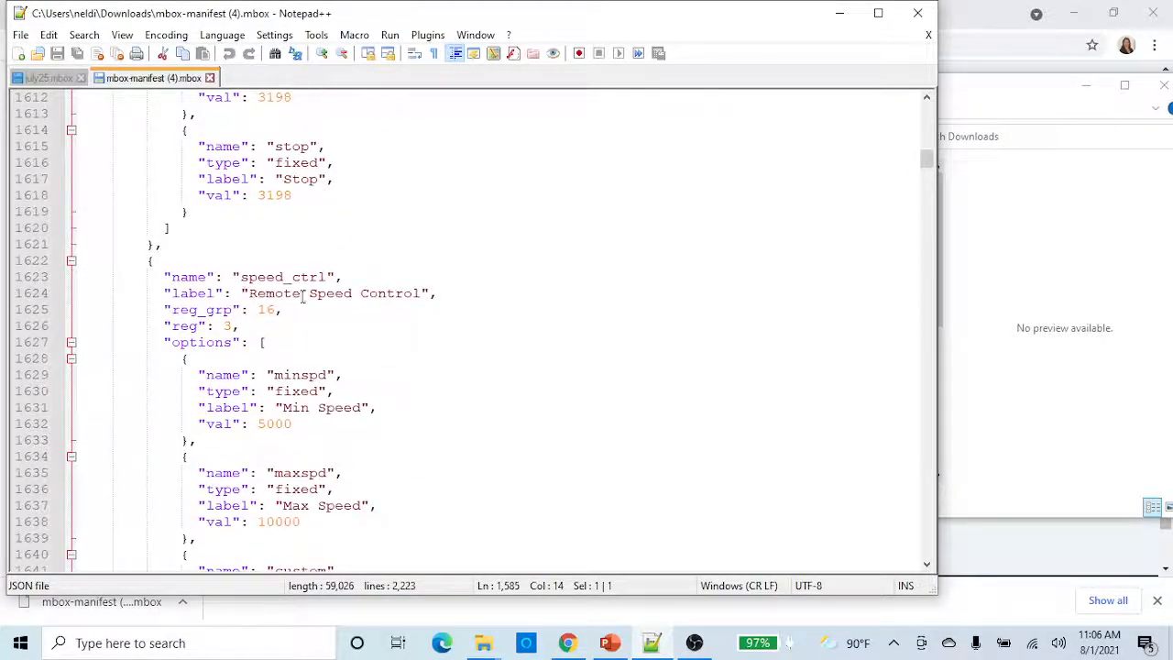
scroll(314, 265, up, 4)
scroll(406, 370, down, 1)
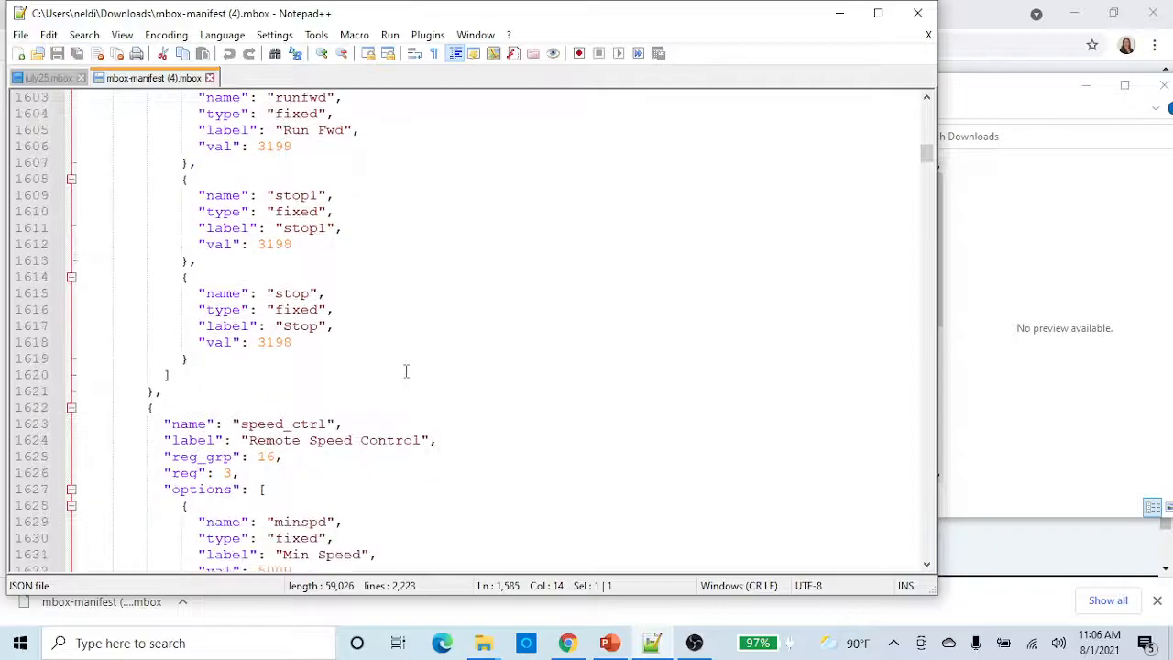
scroll(406, 370, down, 3)
scroll(252, 285, down, 2)
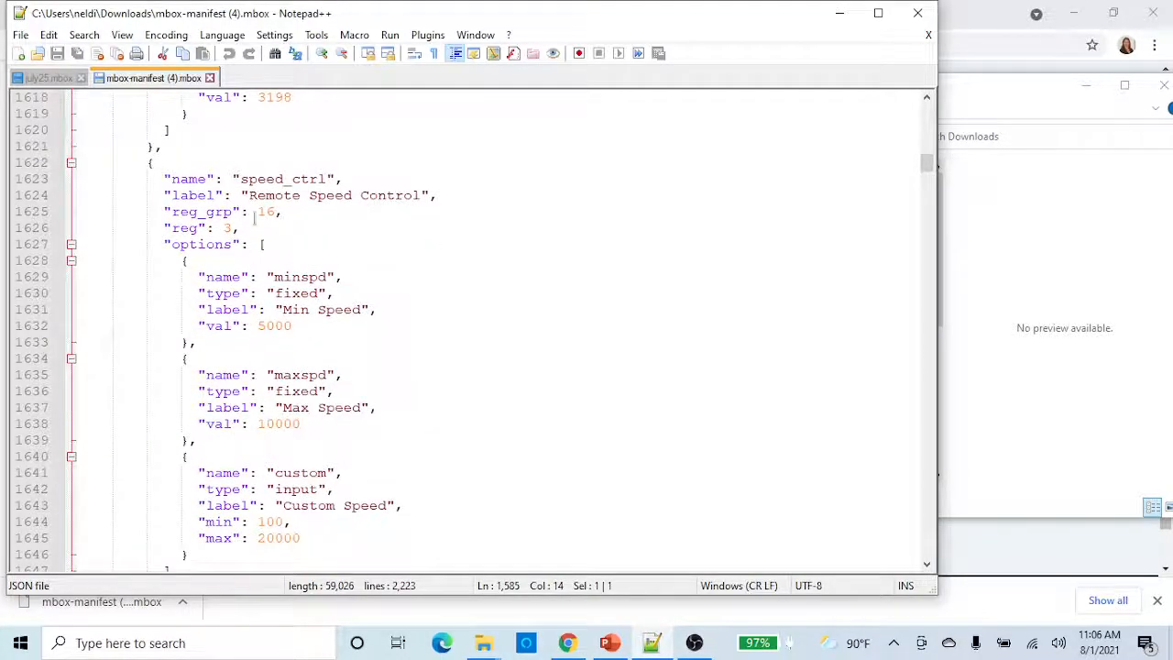
- Look through the ABB ACS580 entry's register definitions, from the regs16 list to the 32-bit motor registers
scroll(266, 271, down, 8)
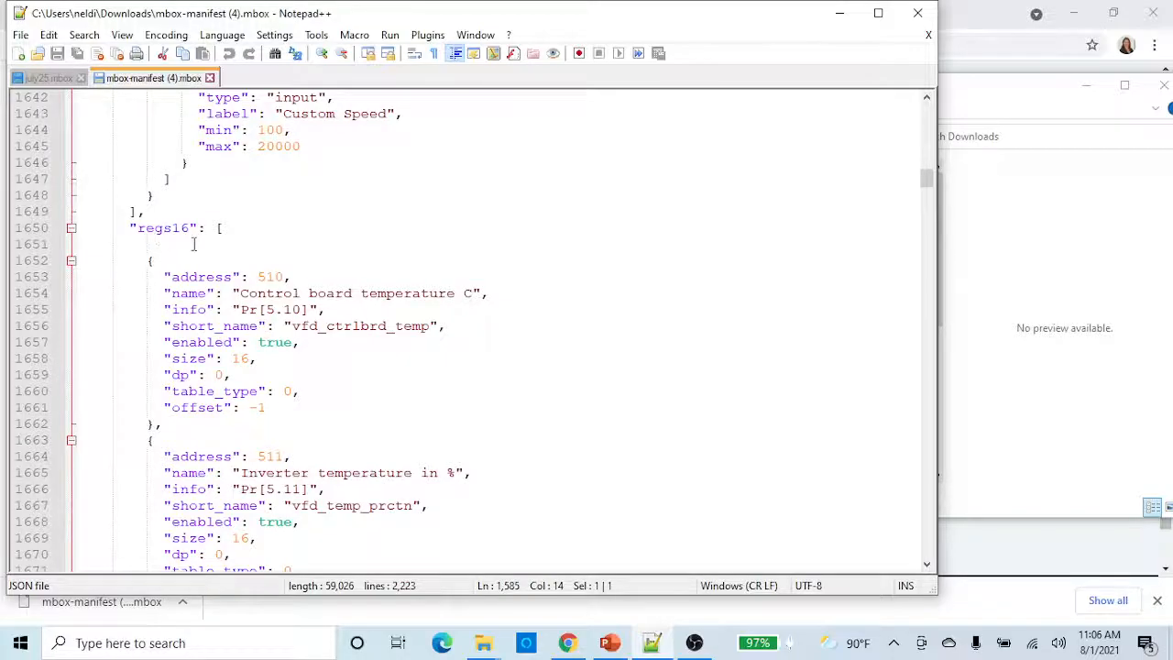
scroll(339, 370, down, 18)
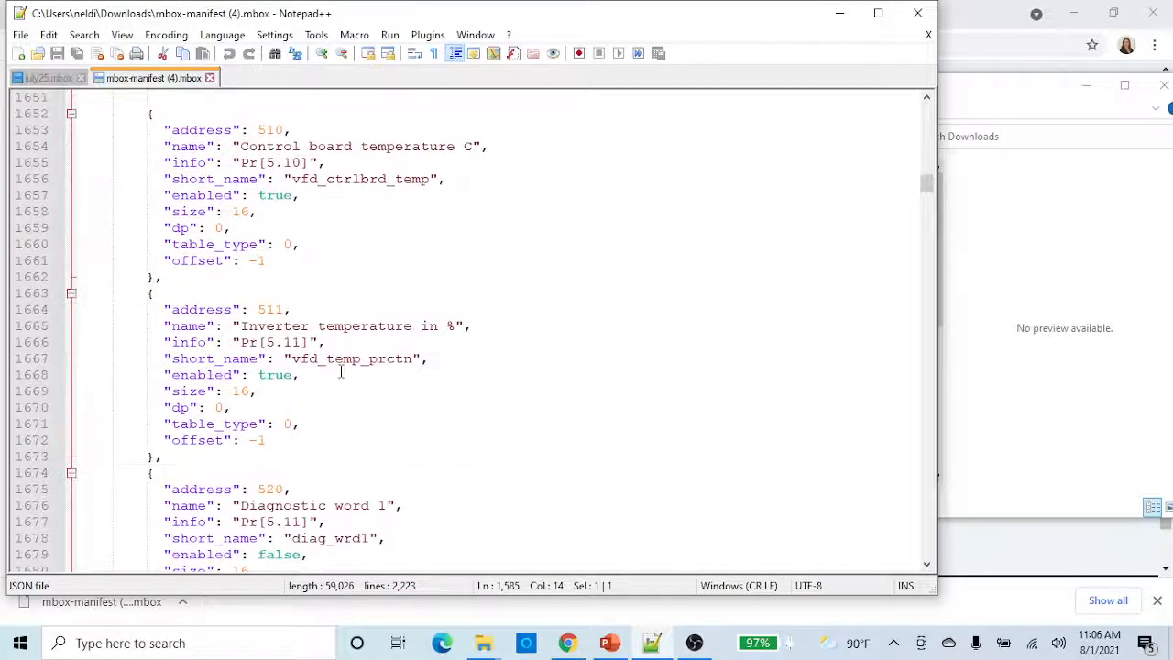
scroll(339, 370, down, 20)
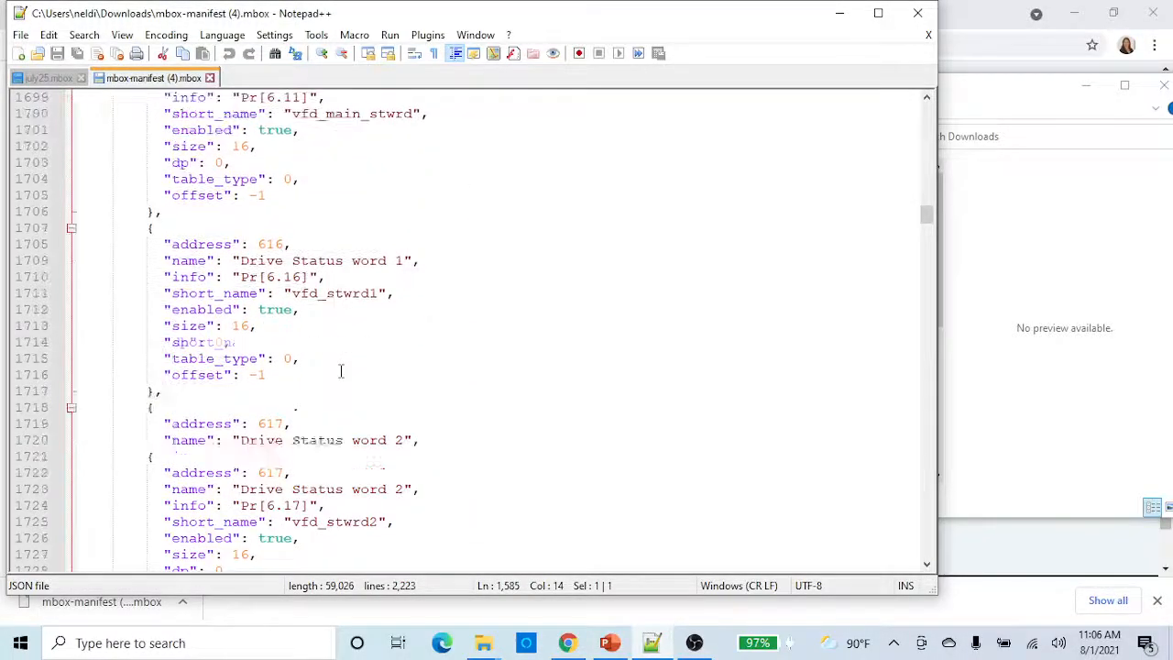
scroll(339, 370, down, 20)
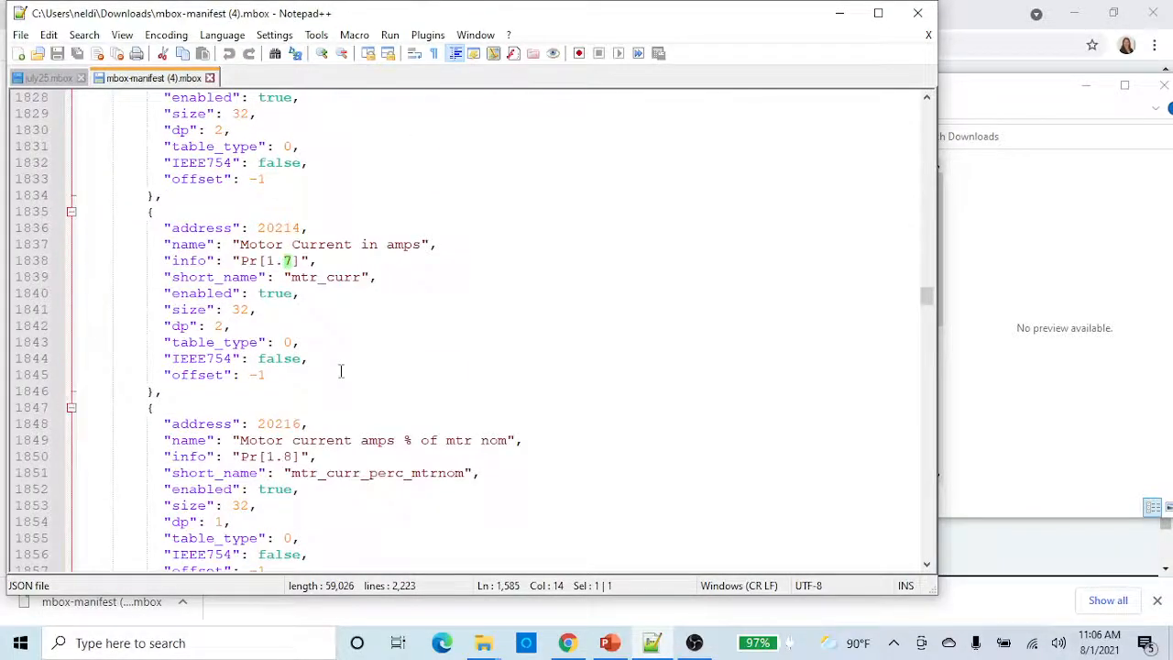
- Collapse the slave entries at lines 1548 and 1584, and expand the one at line 1584 again
scroll(341, 372, up, 20)
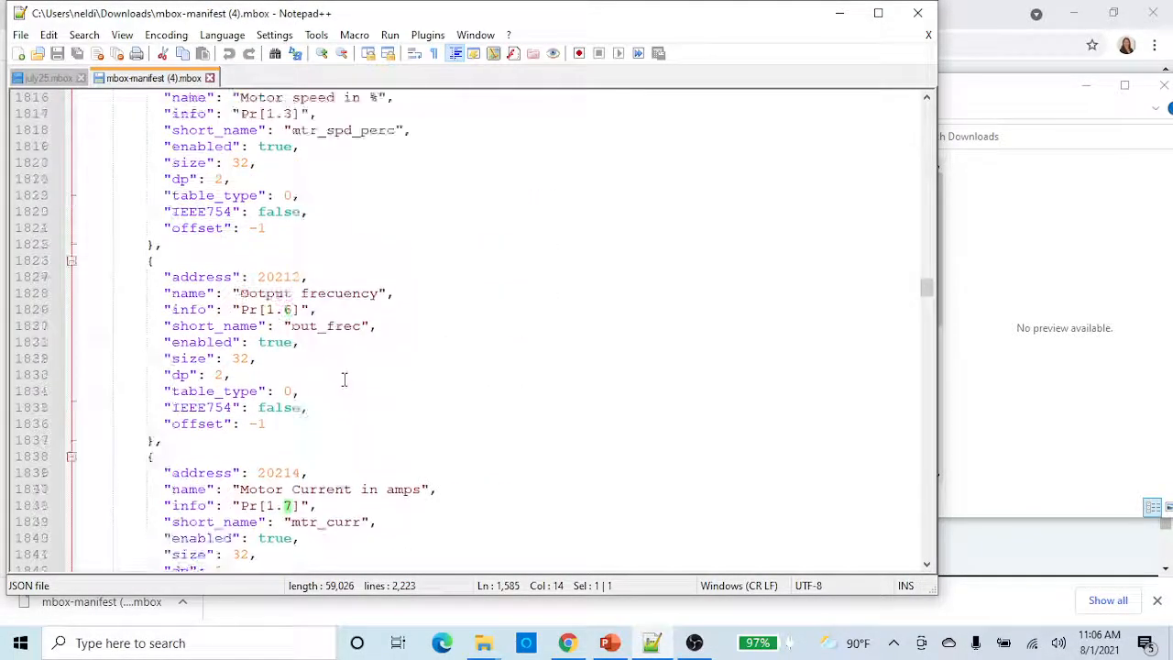
scroll(342, 379, up, 20)
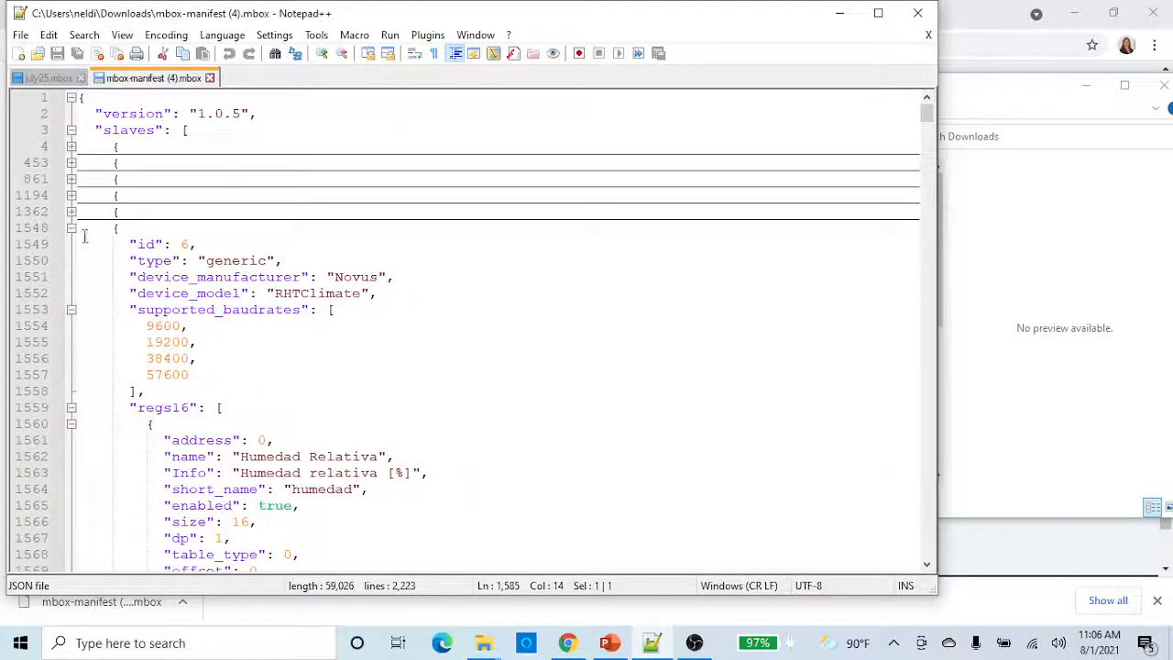
click(71, 228)
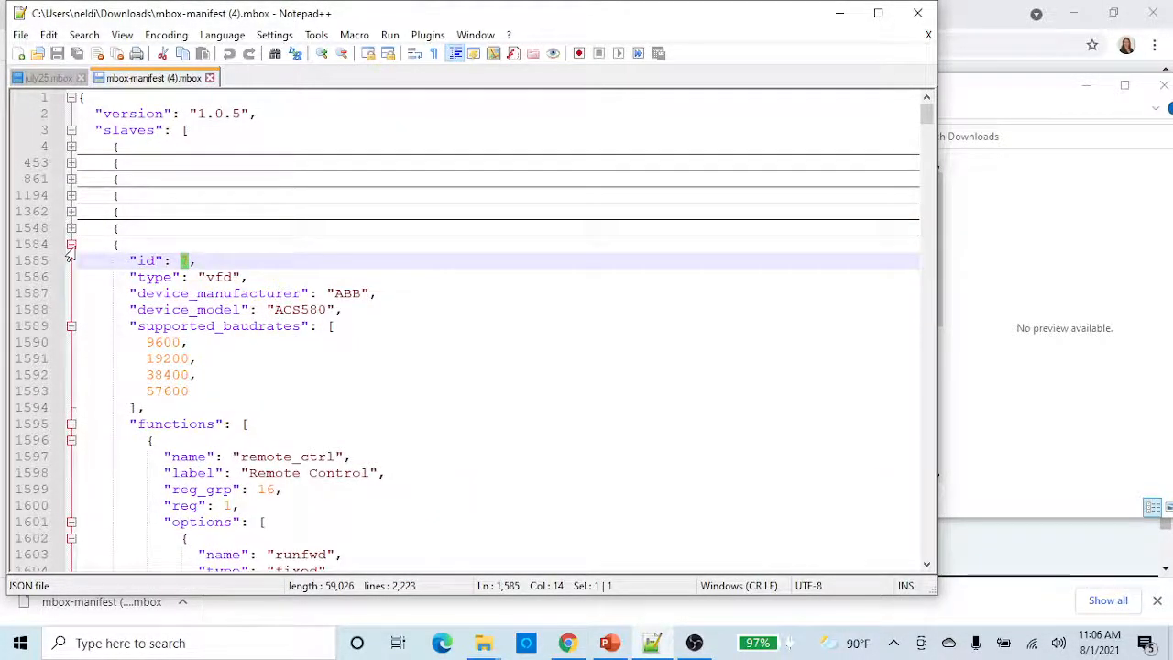
click(71, 244)
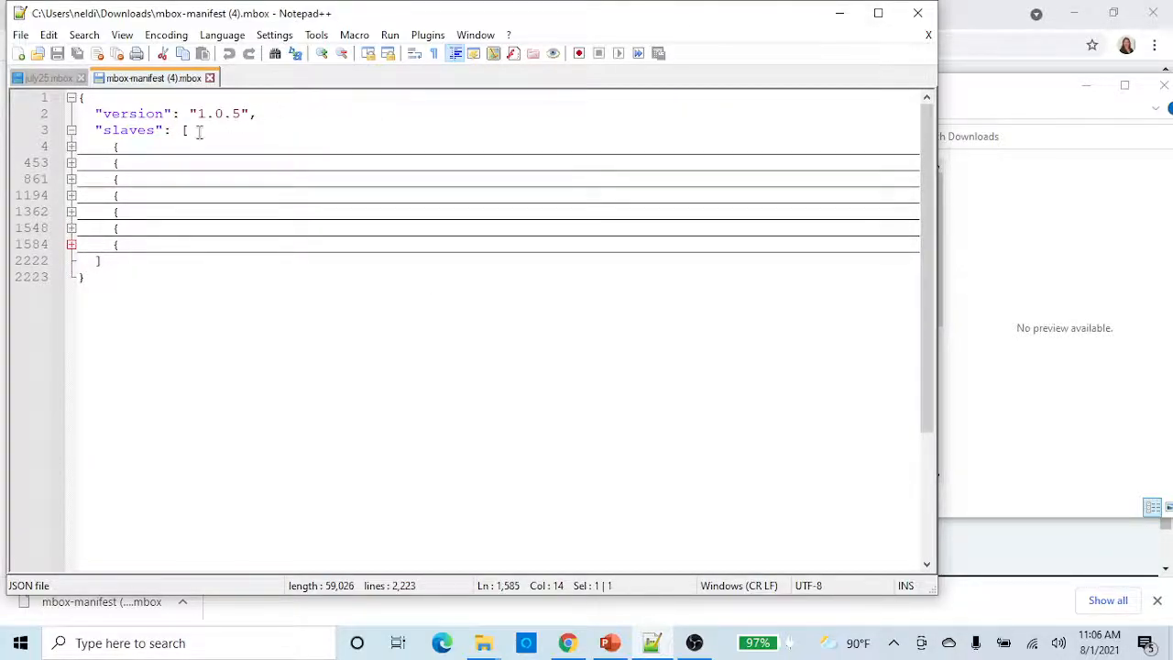
click(71, 246)
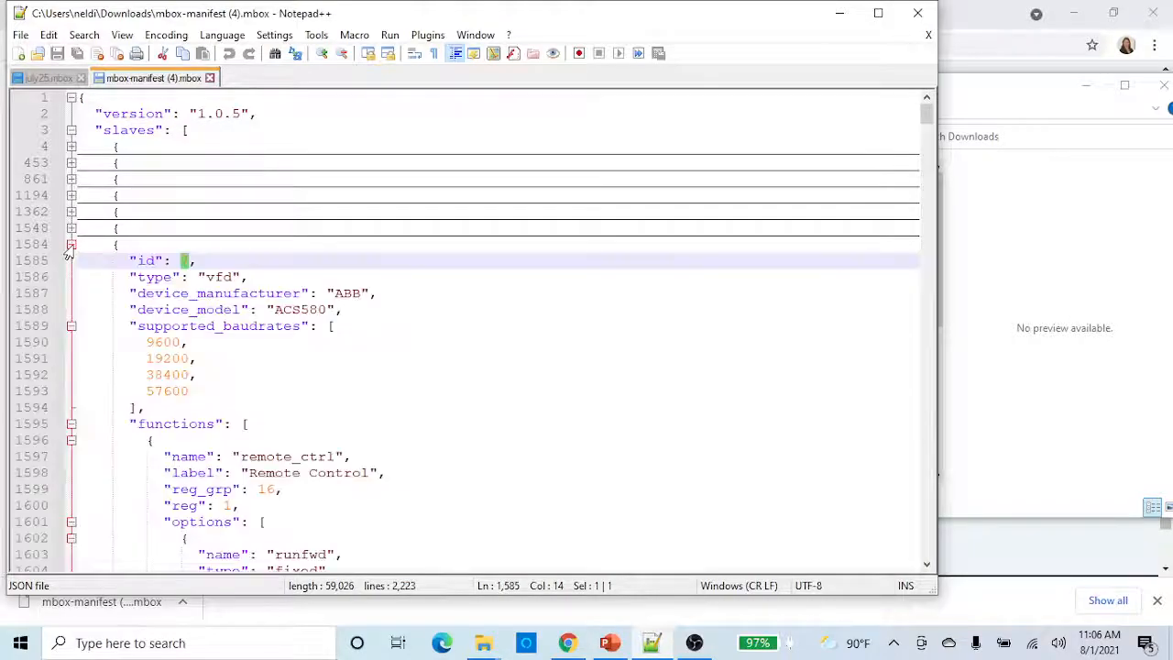
- Look through the ABB ACS580 entry from its functions down to the end of the manifest, and back up through its 32-bit registers
scroll(369, 325, down, 20)
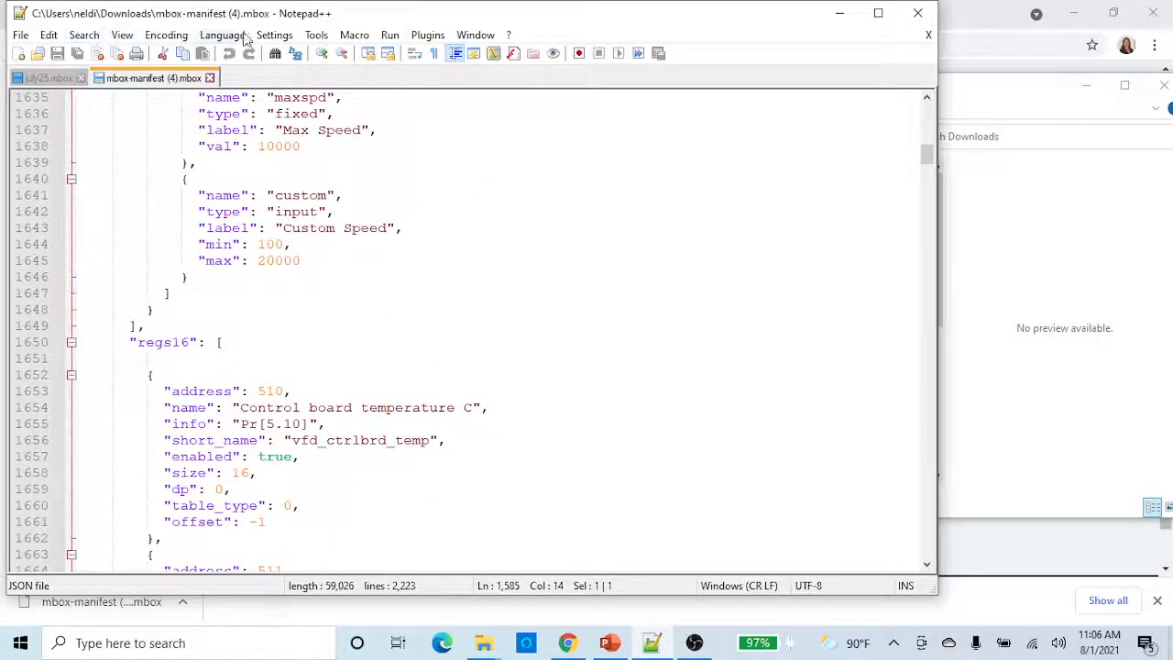
scroll(375, 332, down, 20)
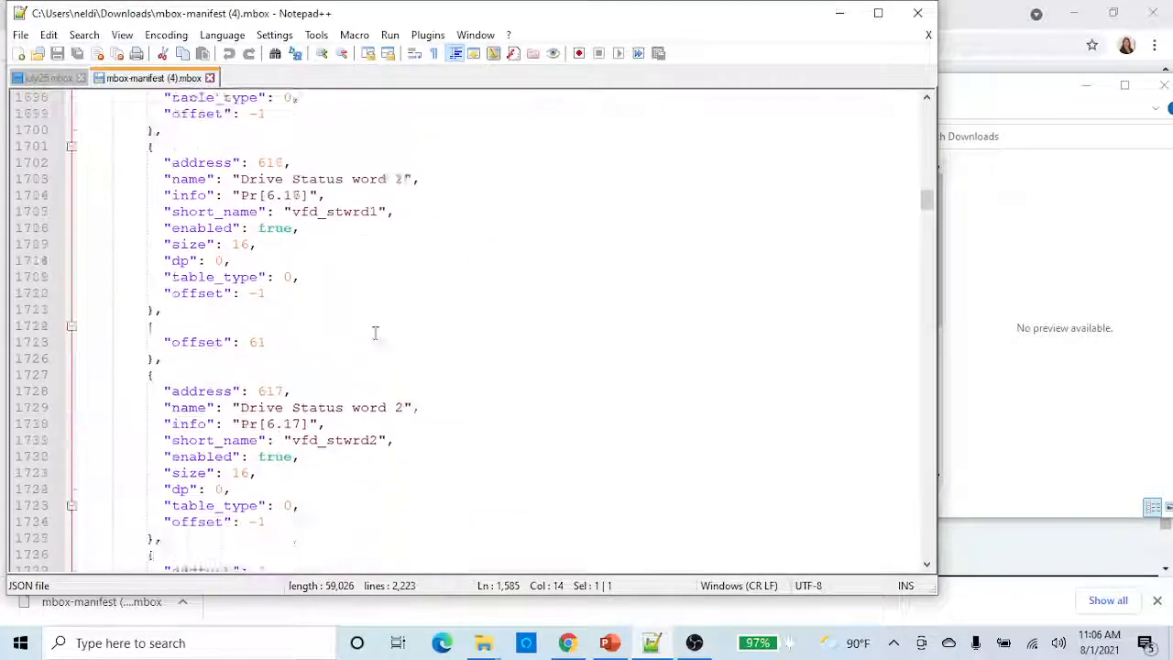
scroll(375, 332, down, 20)
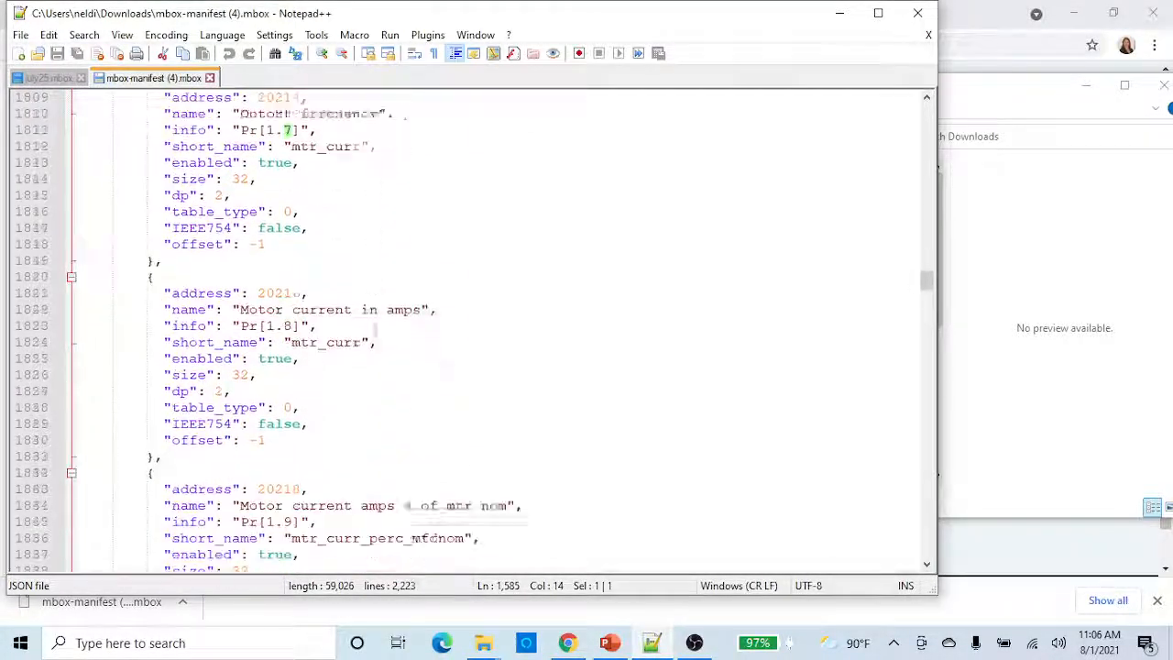
scroll(375, 333, down, 20)
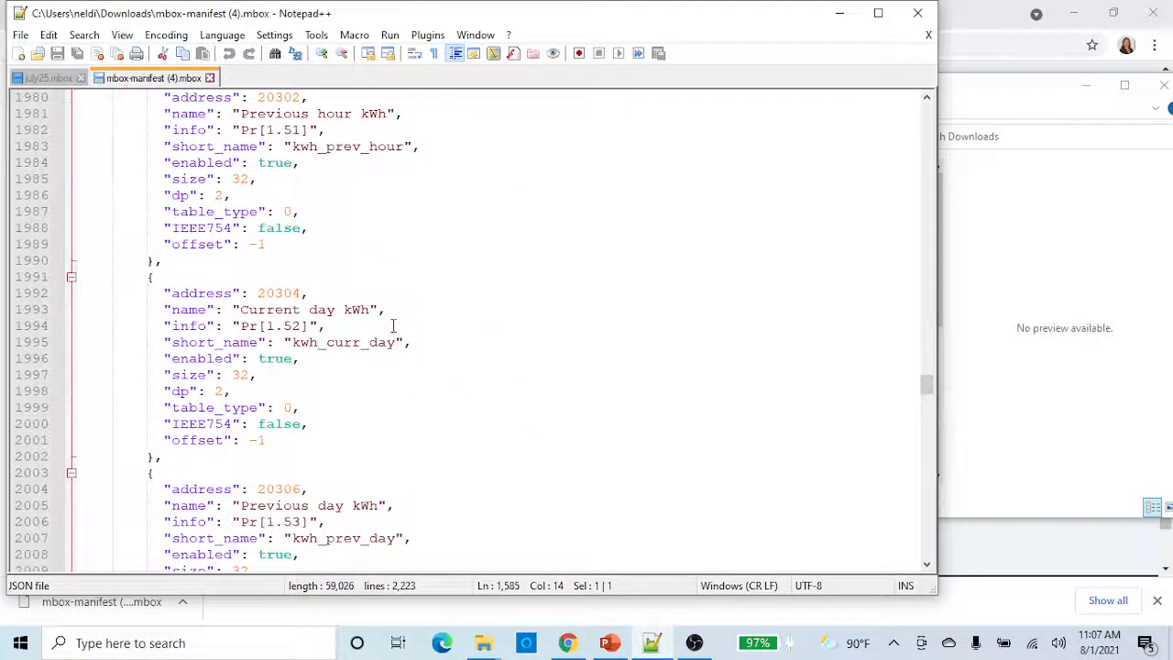
scroll(450, 304, down, 20)
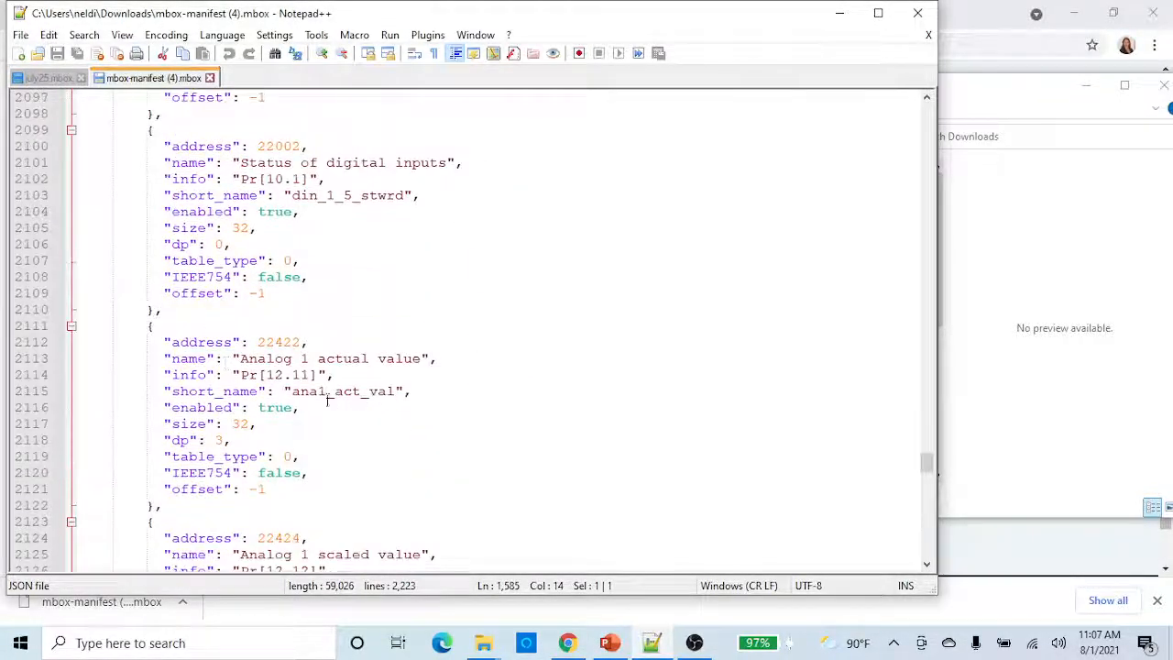
scroll(221, 361, down, 20)
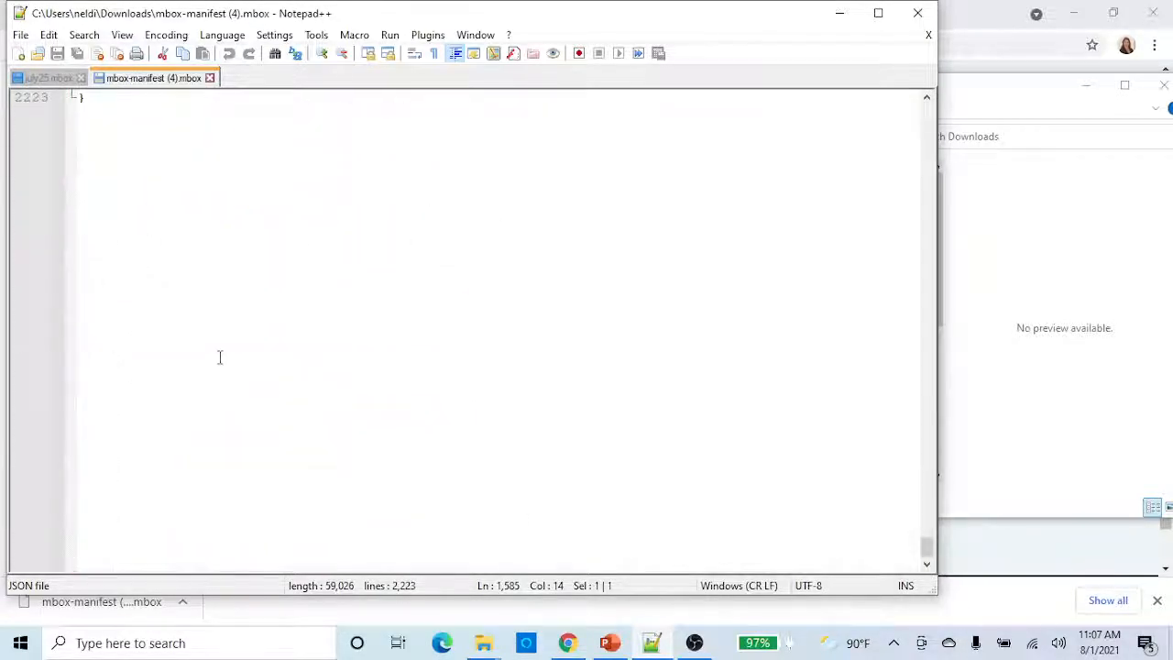
scroll(217, 355, up, 15)
scroll(165, 379, down, 10)
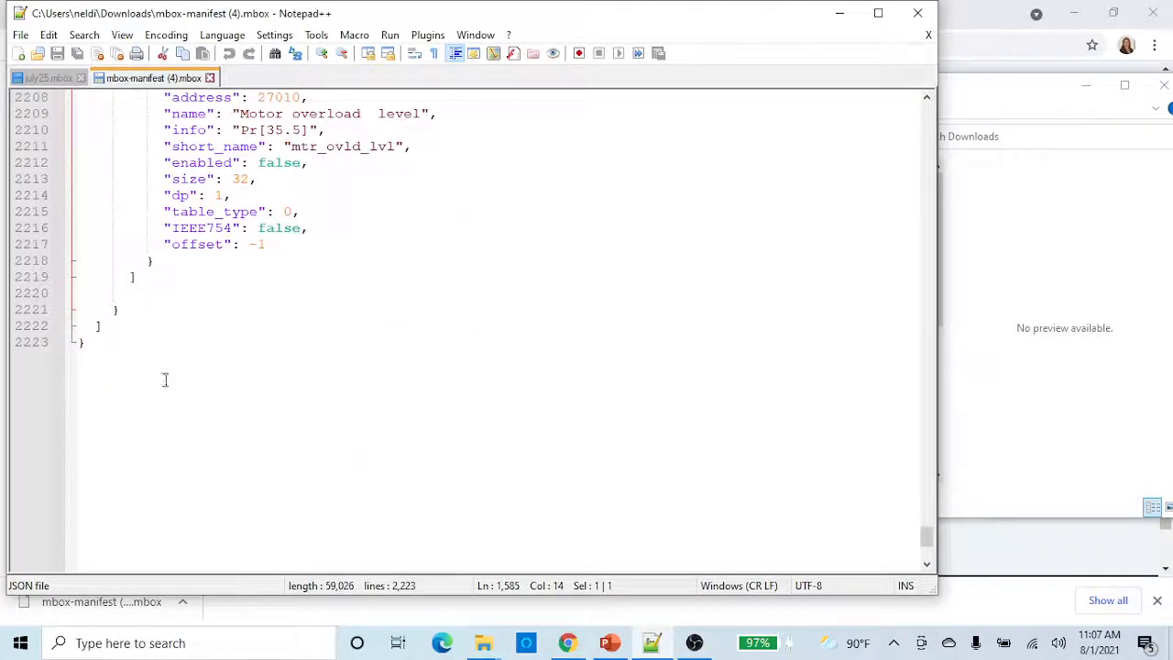
scroll(225, 318, up, 6)
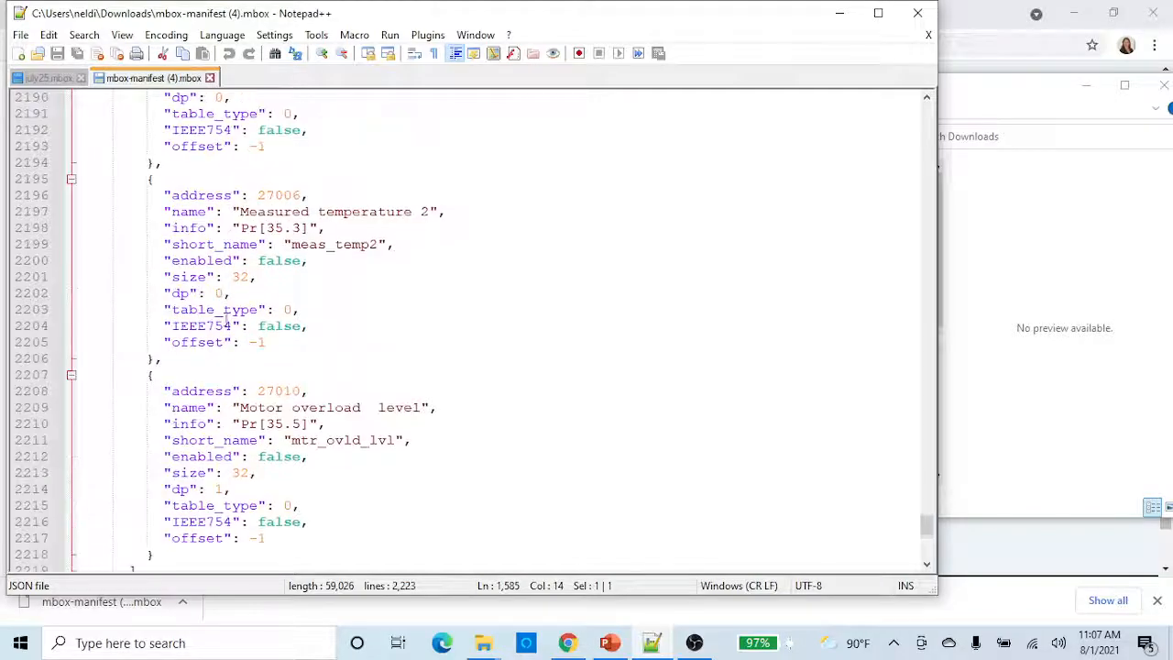
scroll(228, 318, up, 12)
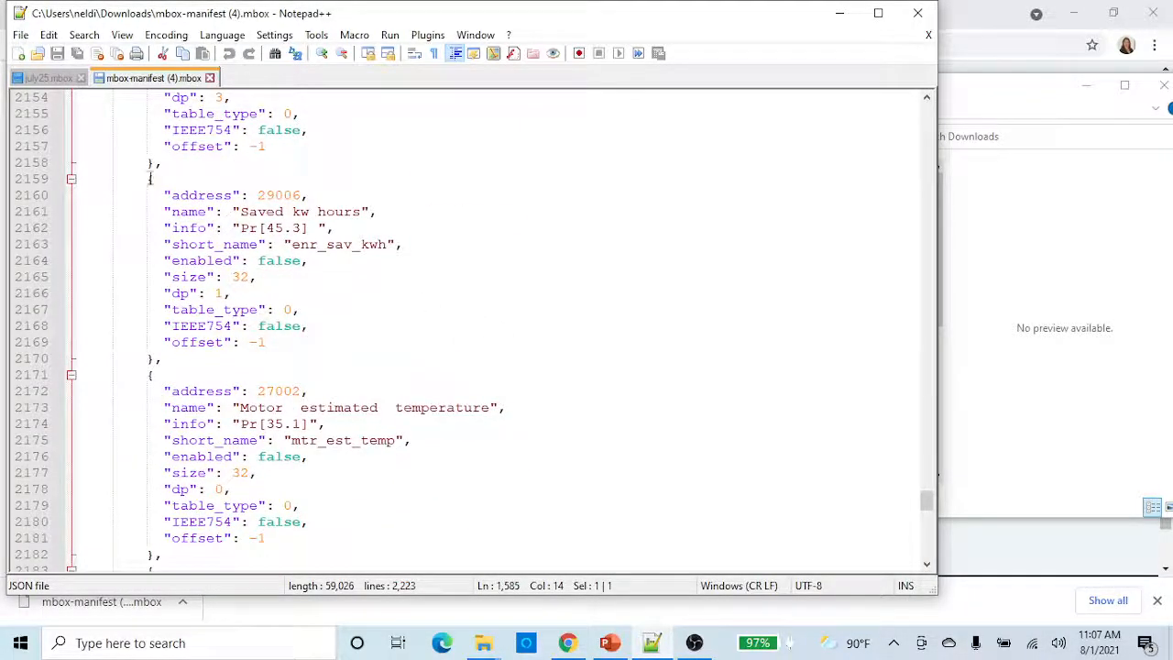
scroll(235, 220, up, 20)
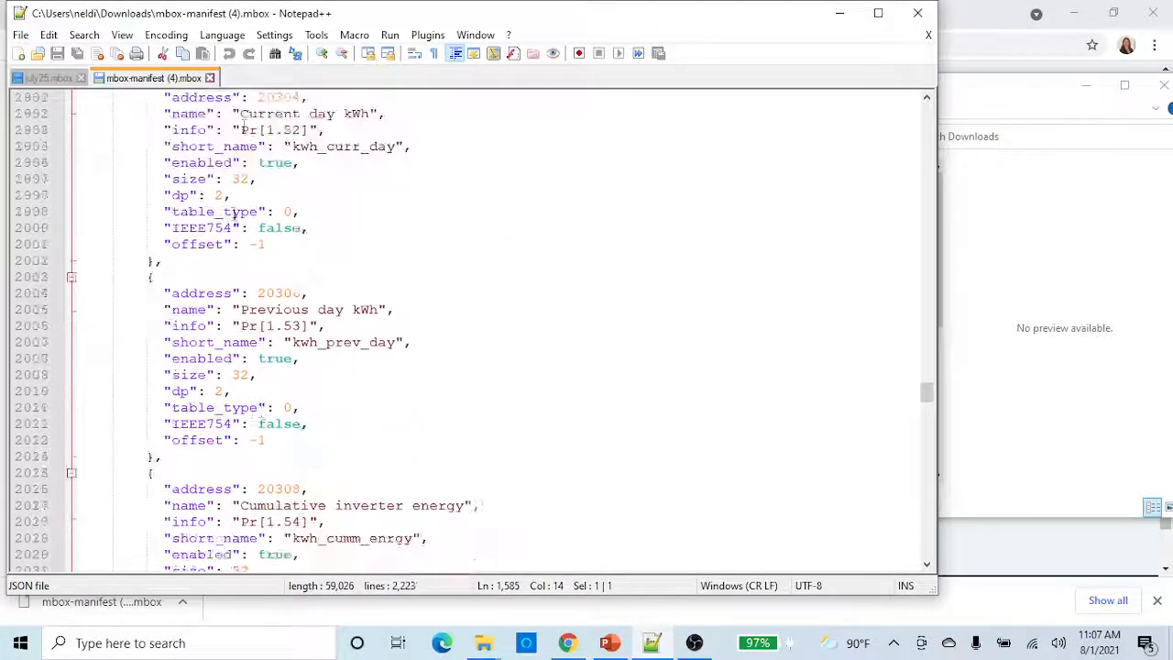
scroll(235, 216, up, 20)
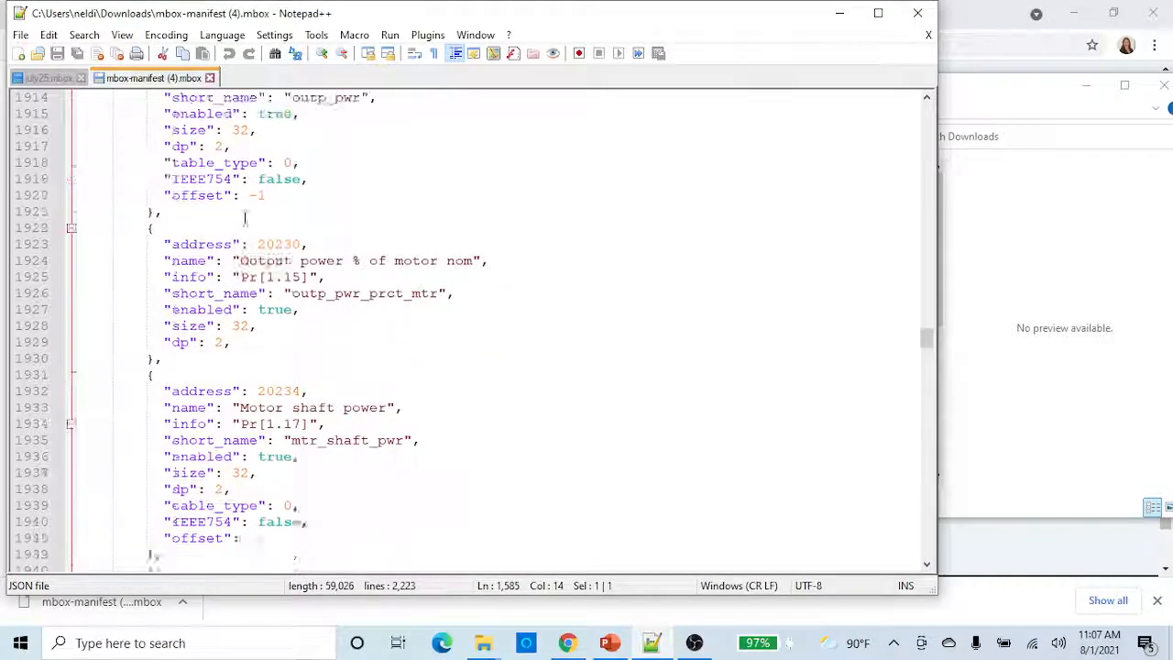
- Switch to Chrome, move the Downloads window aside, and open jsoneditoronline.org in a new tab
click(839, 17)
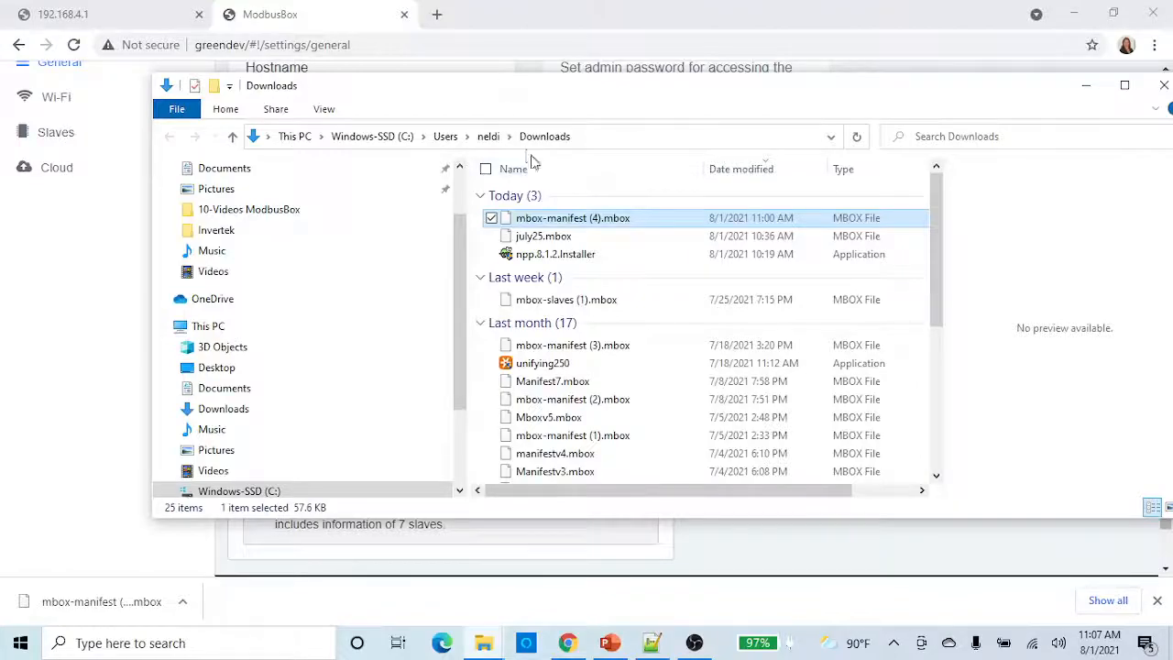
drag(490, 94, 829, 134)
click(436, 14)
click(173, 45)
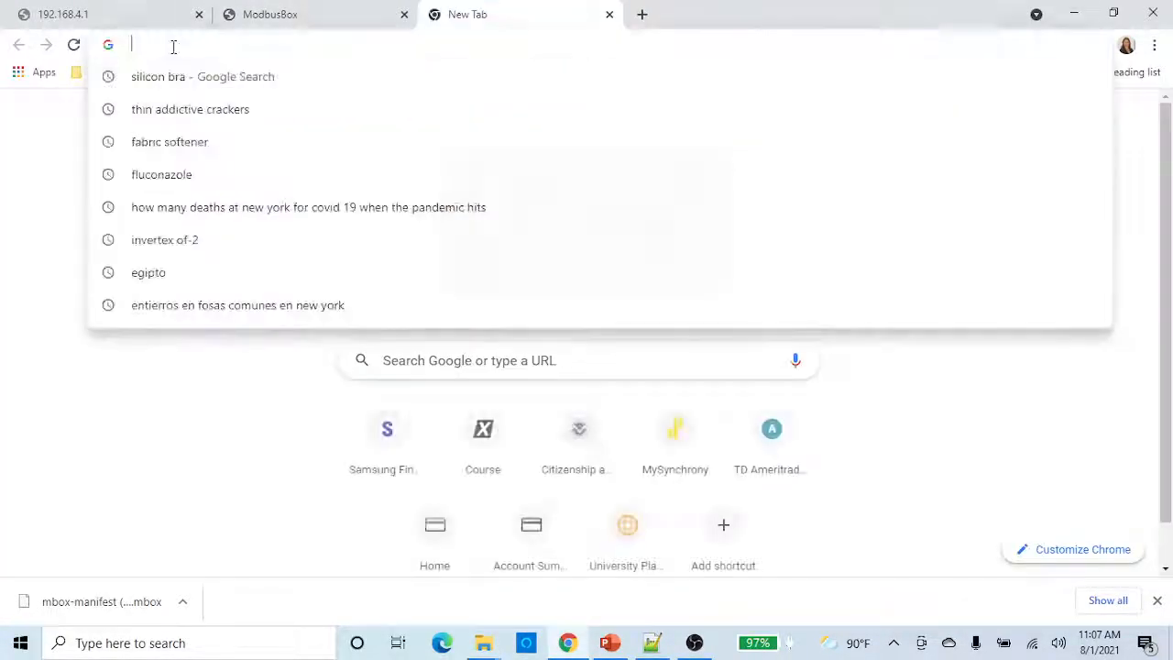
text(jsoneditoronline.org/#)
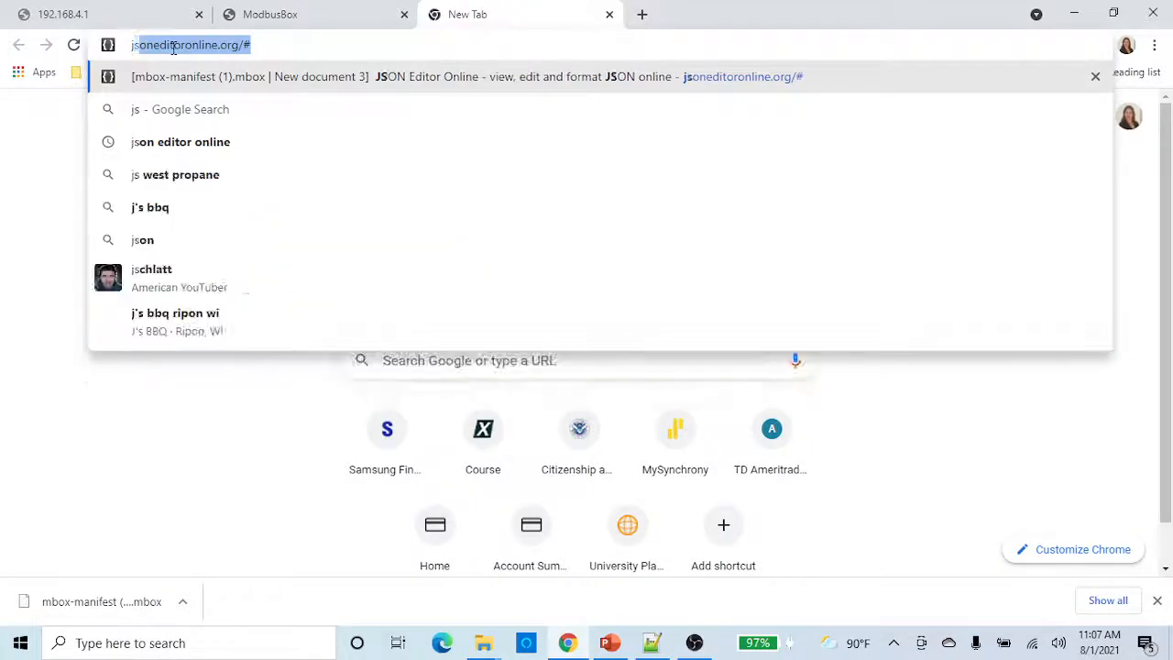
key(Return)
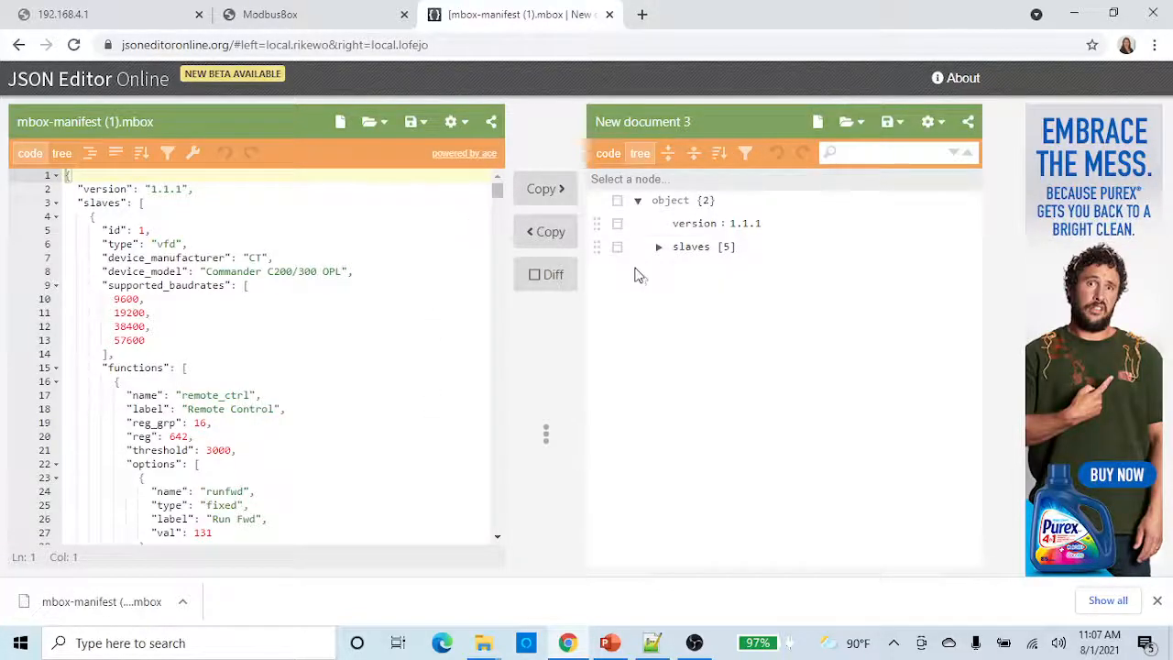
- Open JSON Editor Online in another new tab and look through the mbox-manifest (1).mbox code down to its regs16 list
click(641, 15)
text(js)
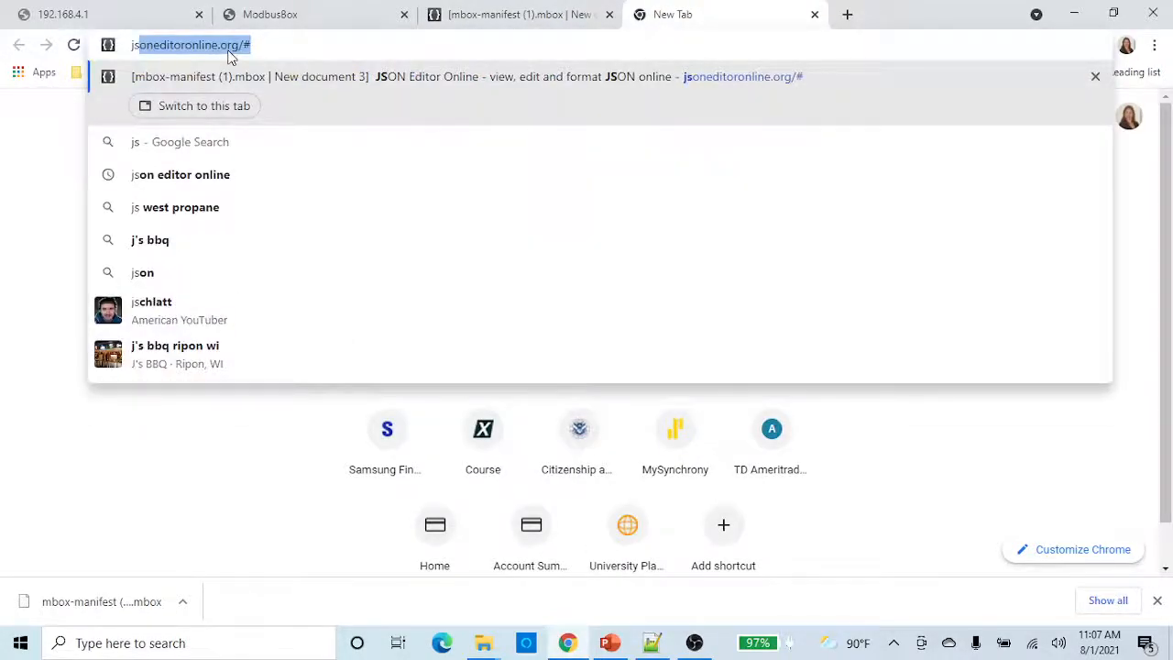
key(Return)
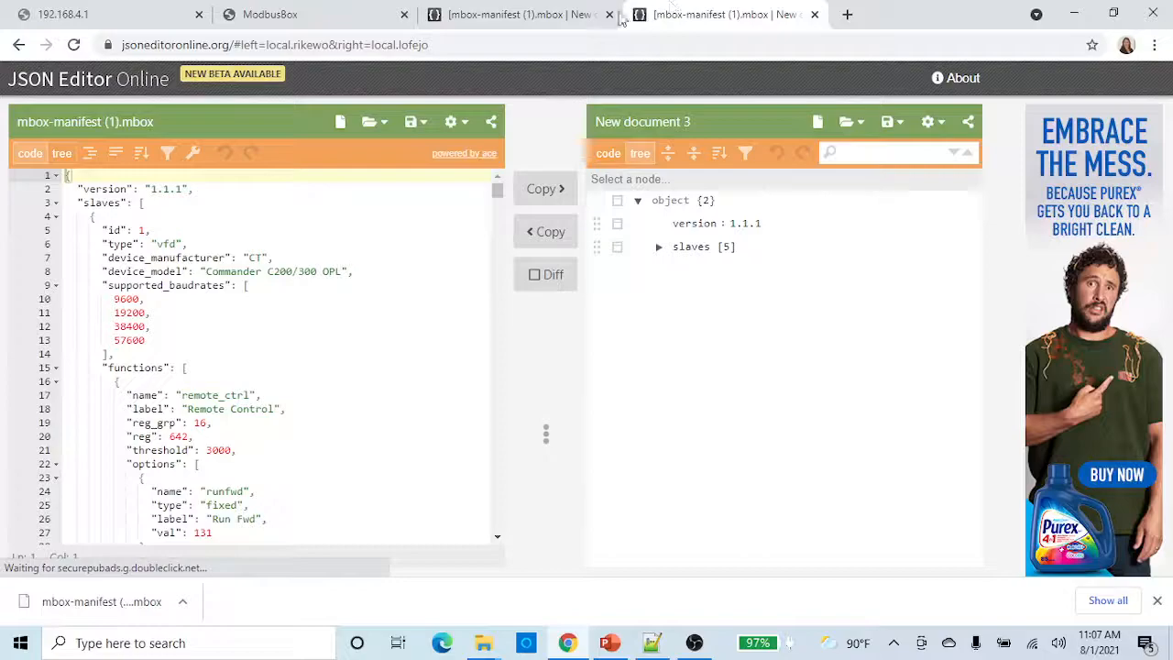
scroll(328, 448, down, 3)
scroll(328, 448, down, 15)
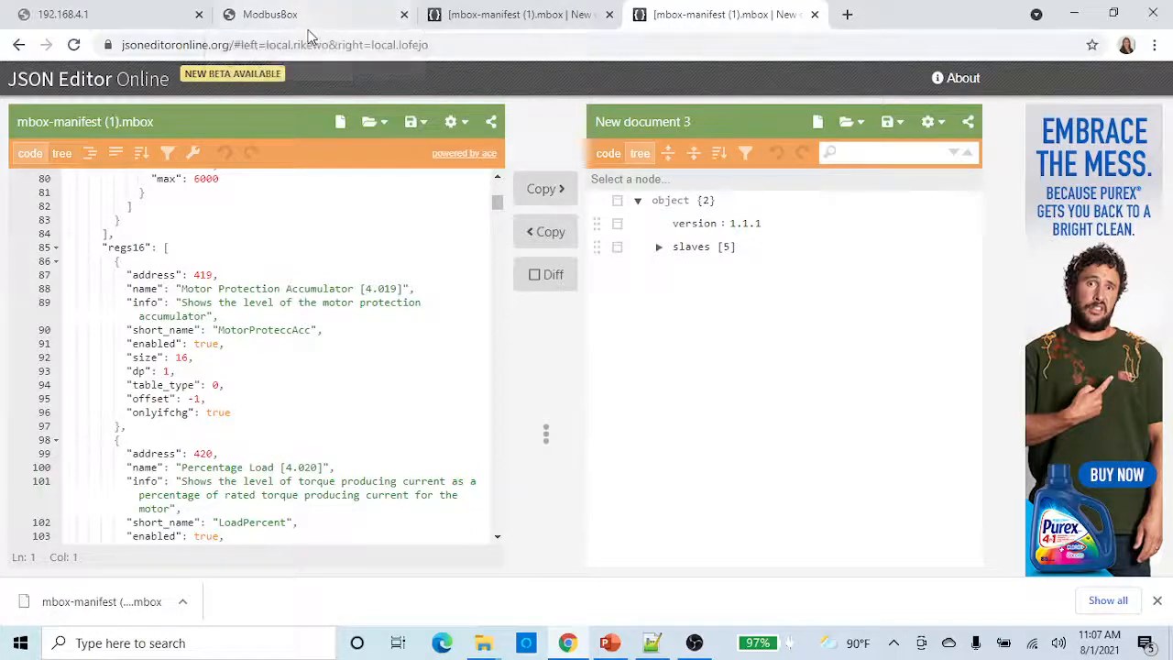
- Load mbox-manifest (4).mbox from the Downloads folder on disk into the code editor
scroll(341, 172, up, 1)
click(373, 121)
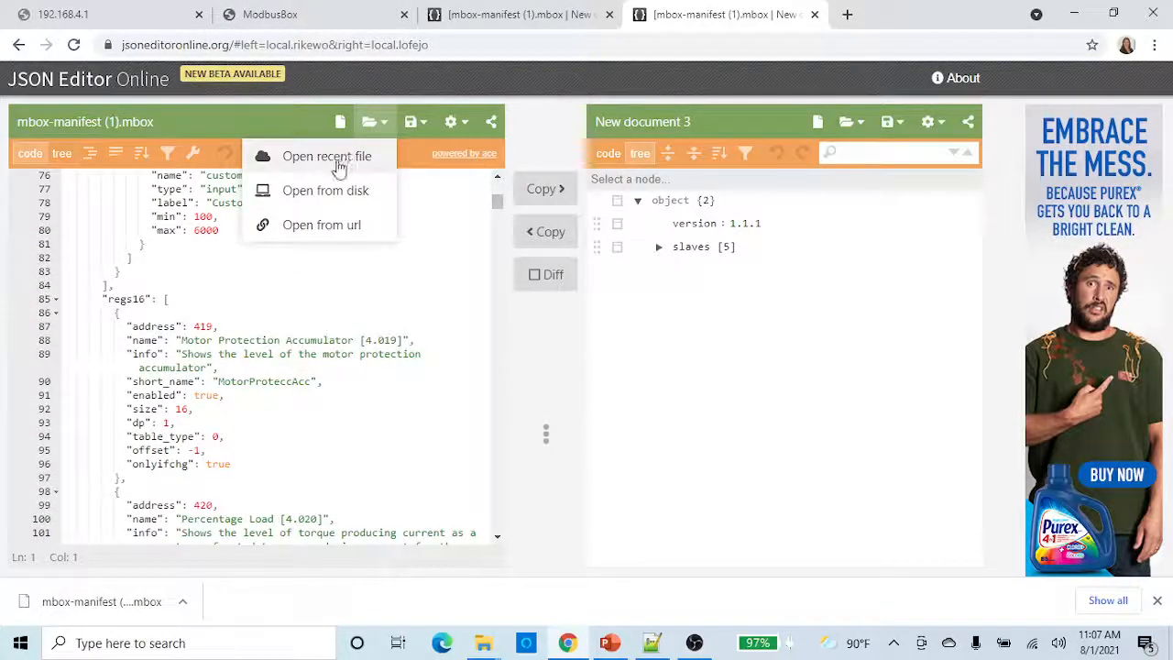
click(331, 194)
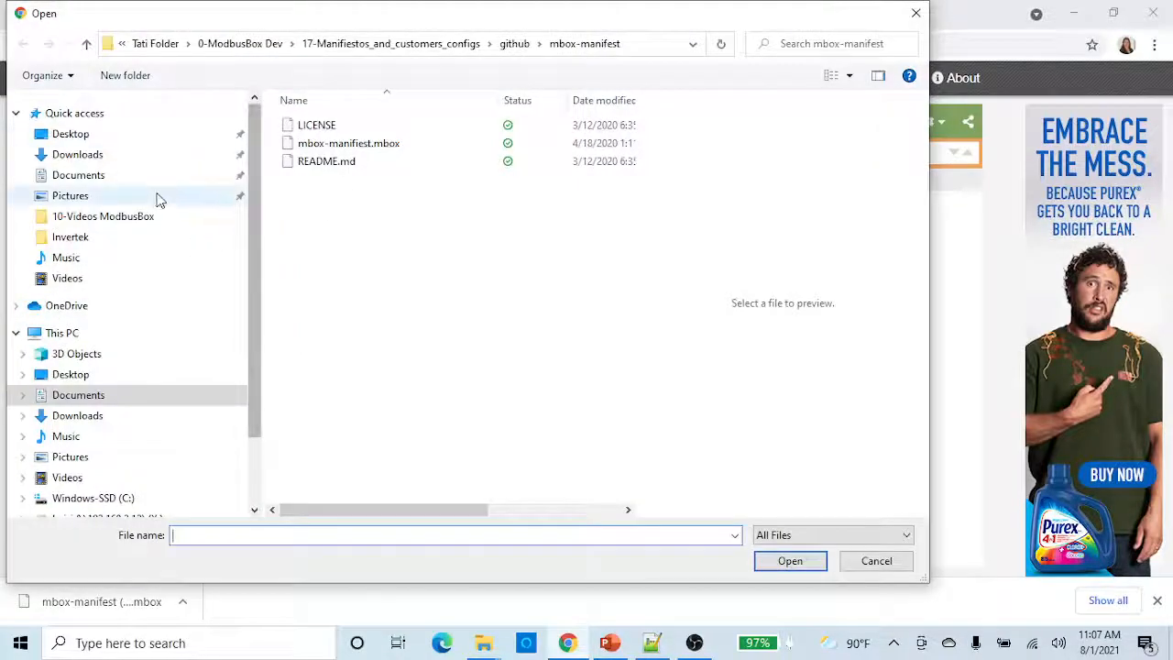
click(83, 153)
click(364, 152)
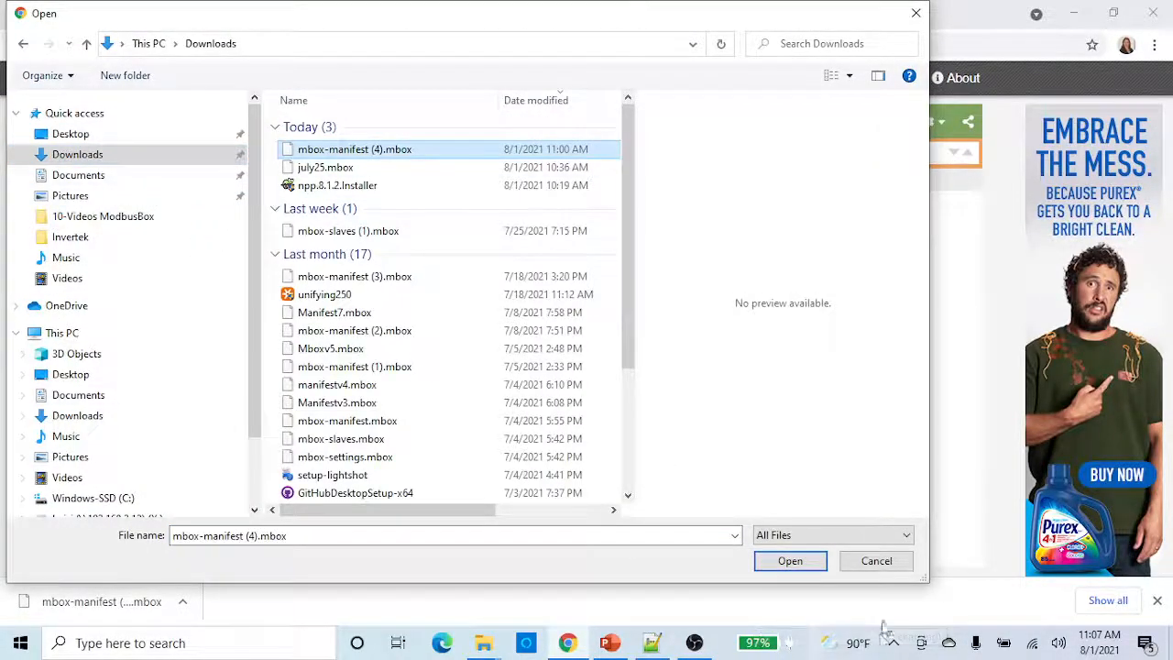
click(792, 560)
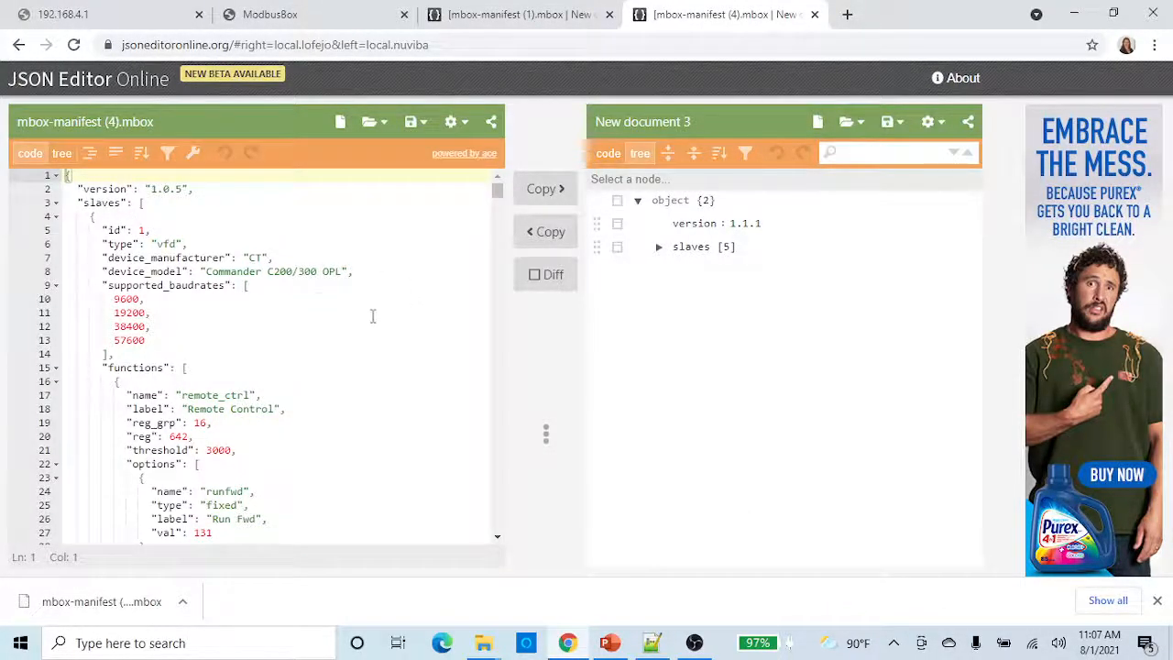
- Look through the loaded manifest's functions and regs16 code, comparing it with the same file in Notepad++
scroll(282, 318, down, 12)
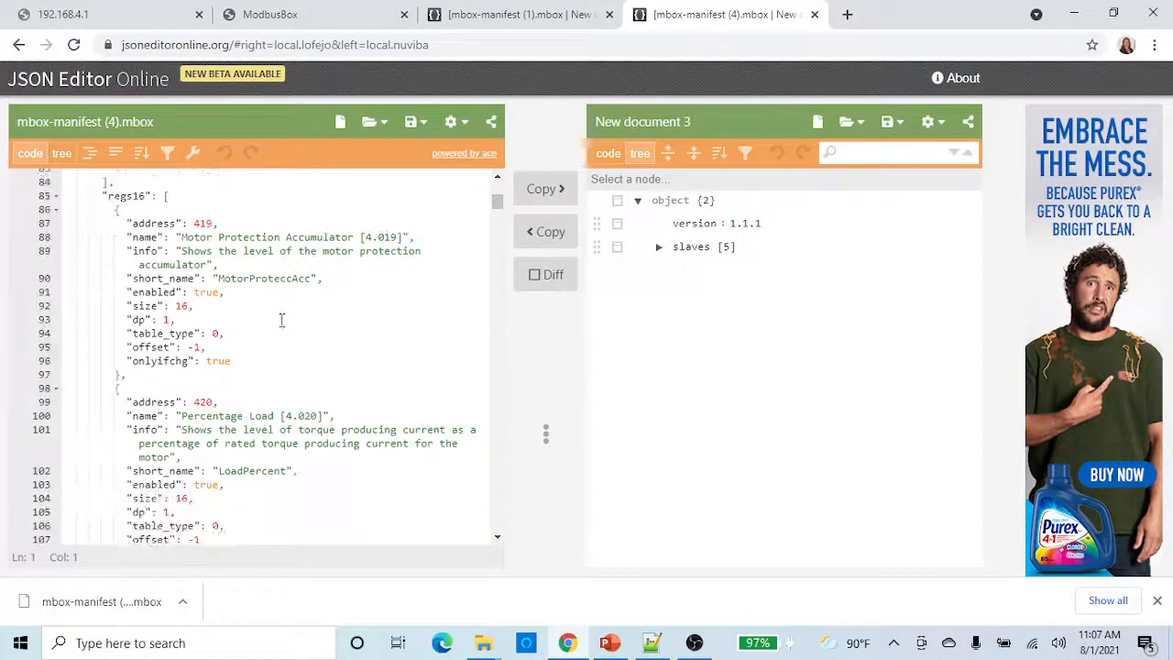
scroll(281, 319, down, 5)
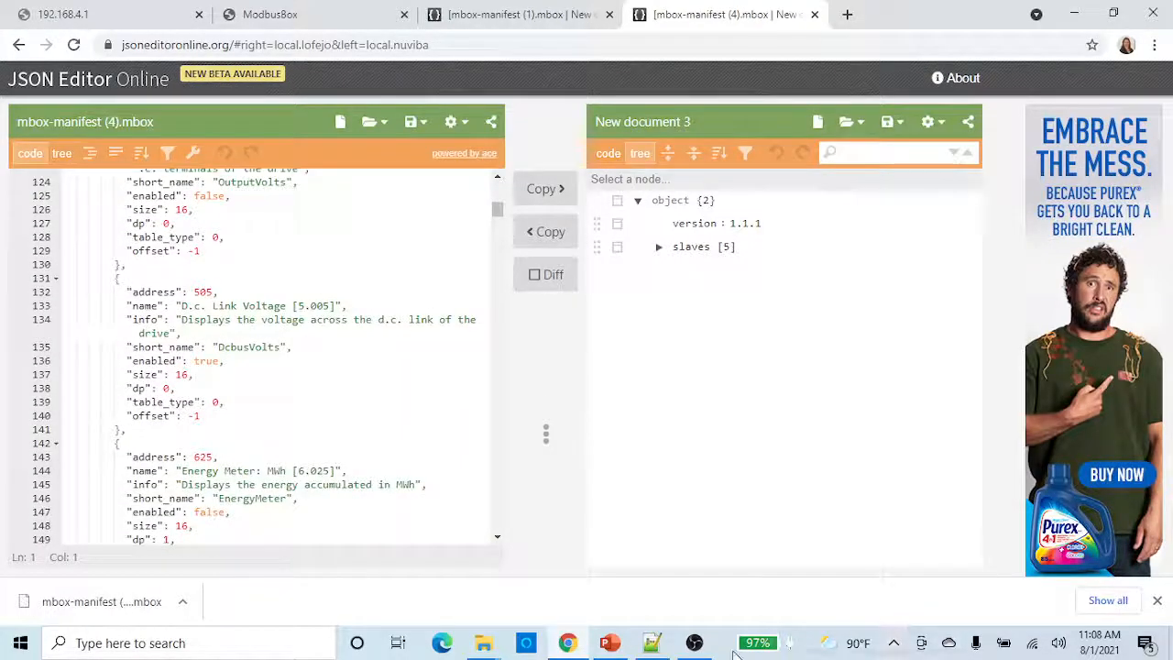
click(652, 642)
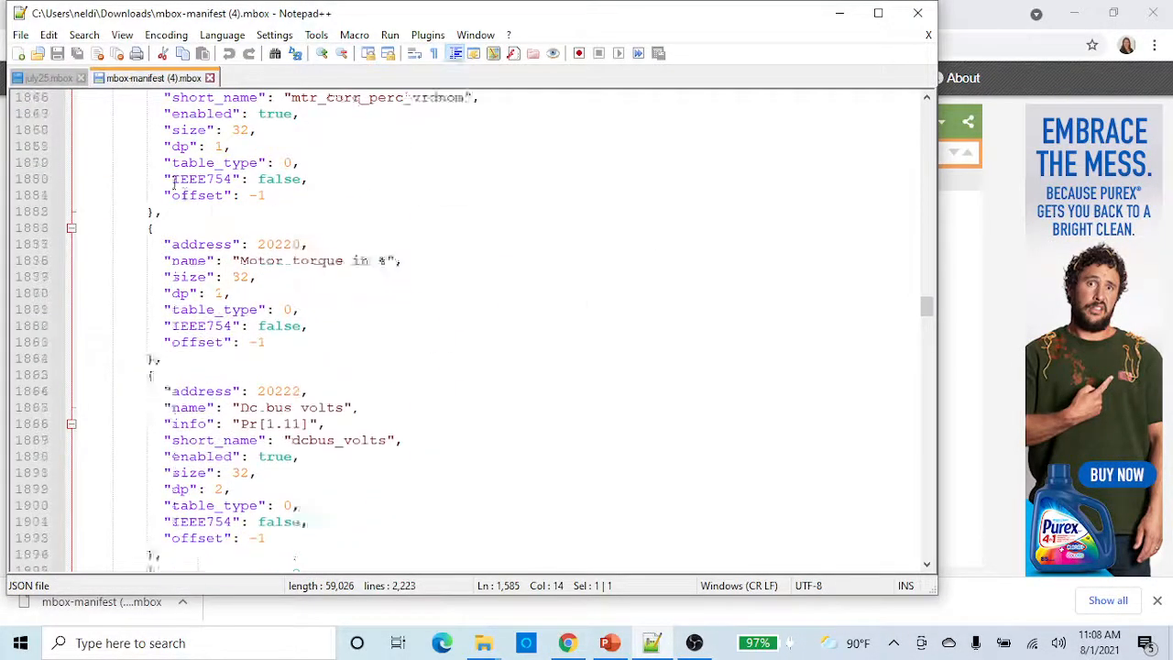
scroll(174, 185, up, 20)
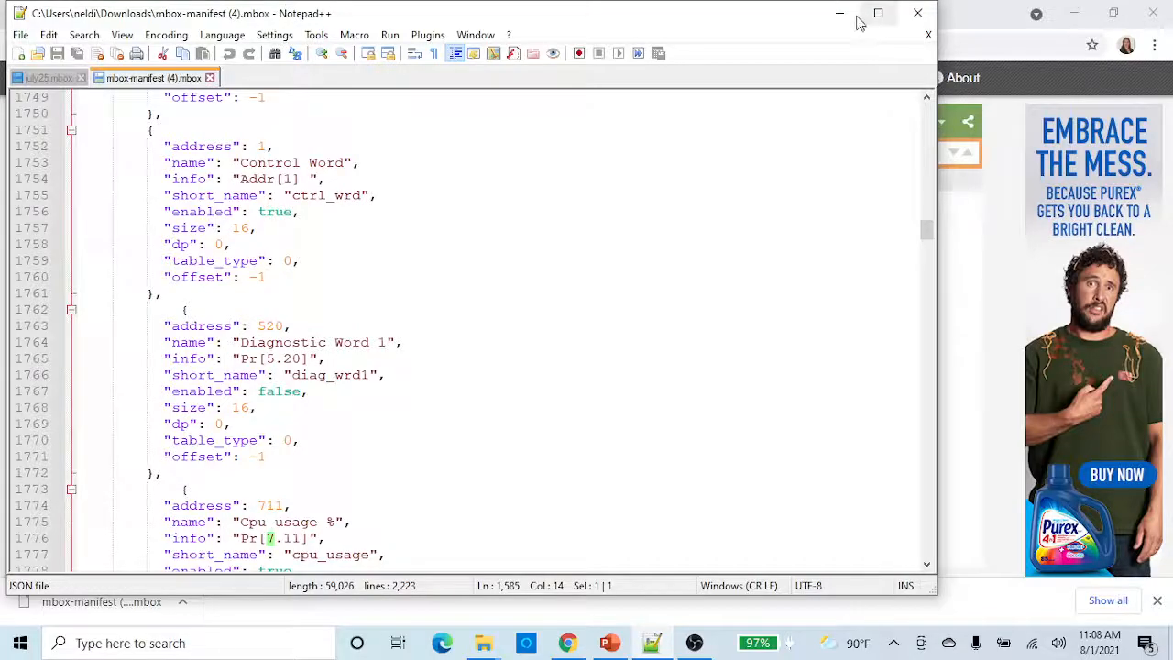
click(839, 14)
scroll(385, 340, up, 5)
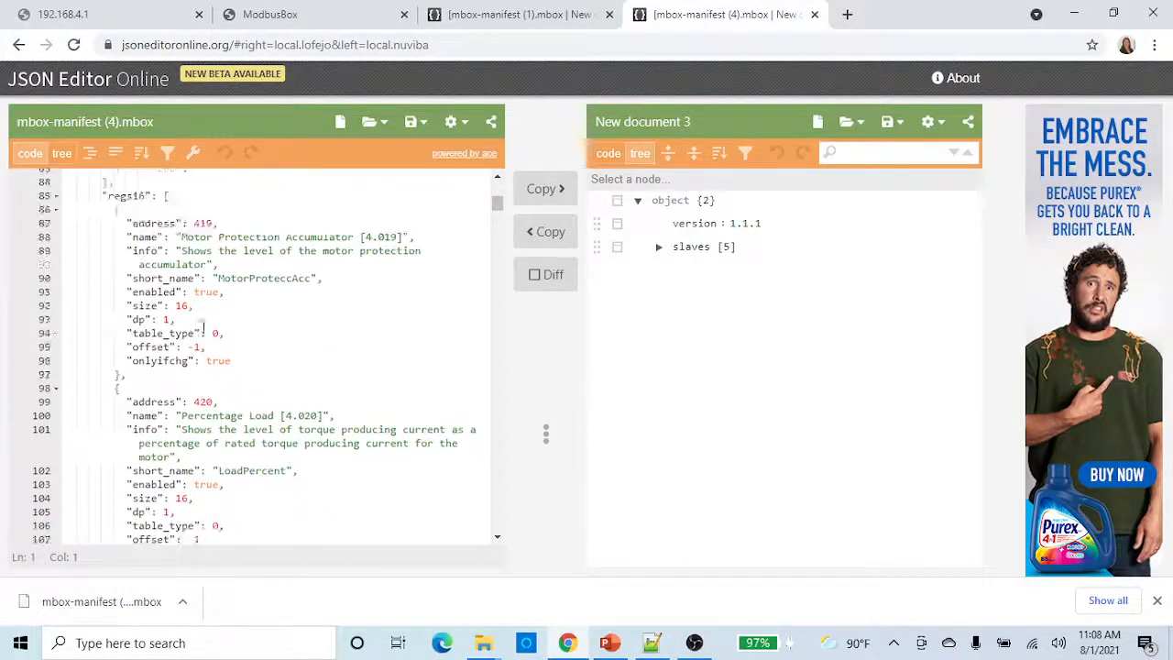
scroll(206, 329, up, 10)
scroll(186, 332, down, 5)
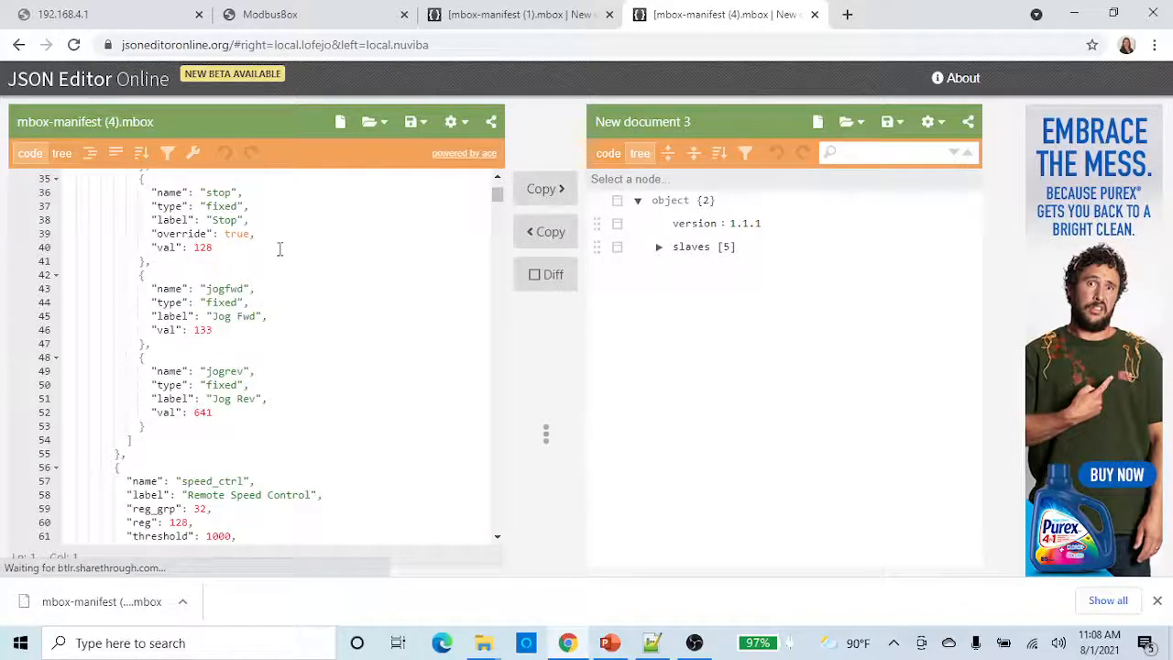
- Copy the manifest code into the tree document and expand the slaves list and its entry 6
click(552, 192)
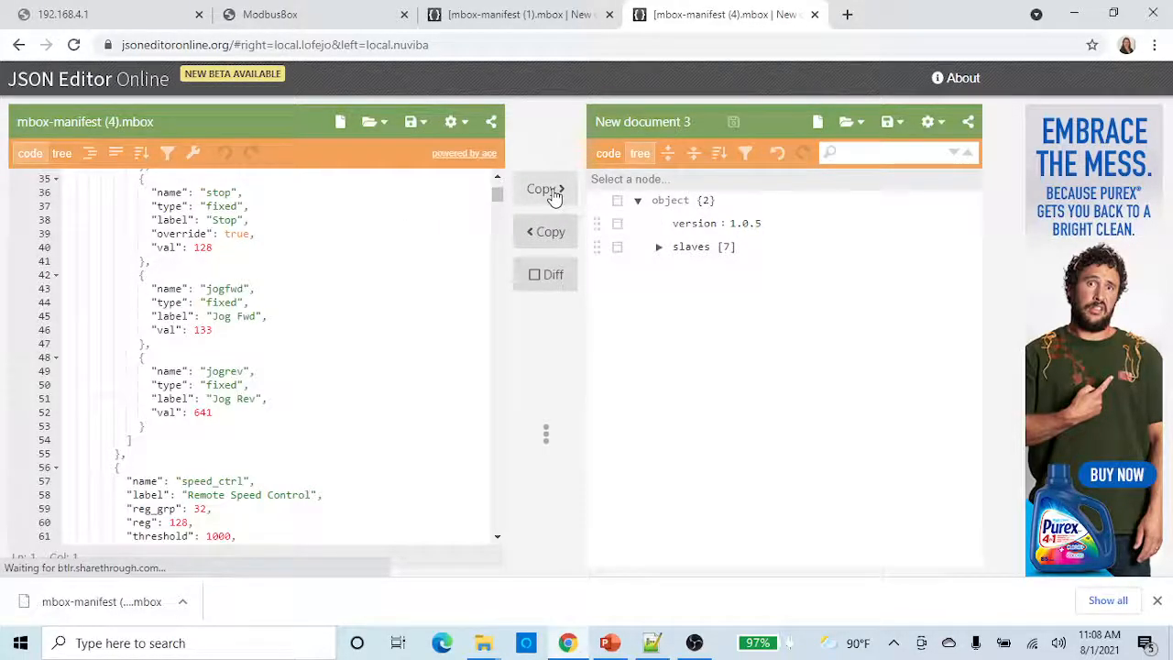
click(658, 248)
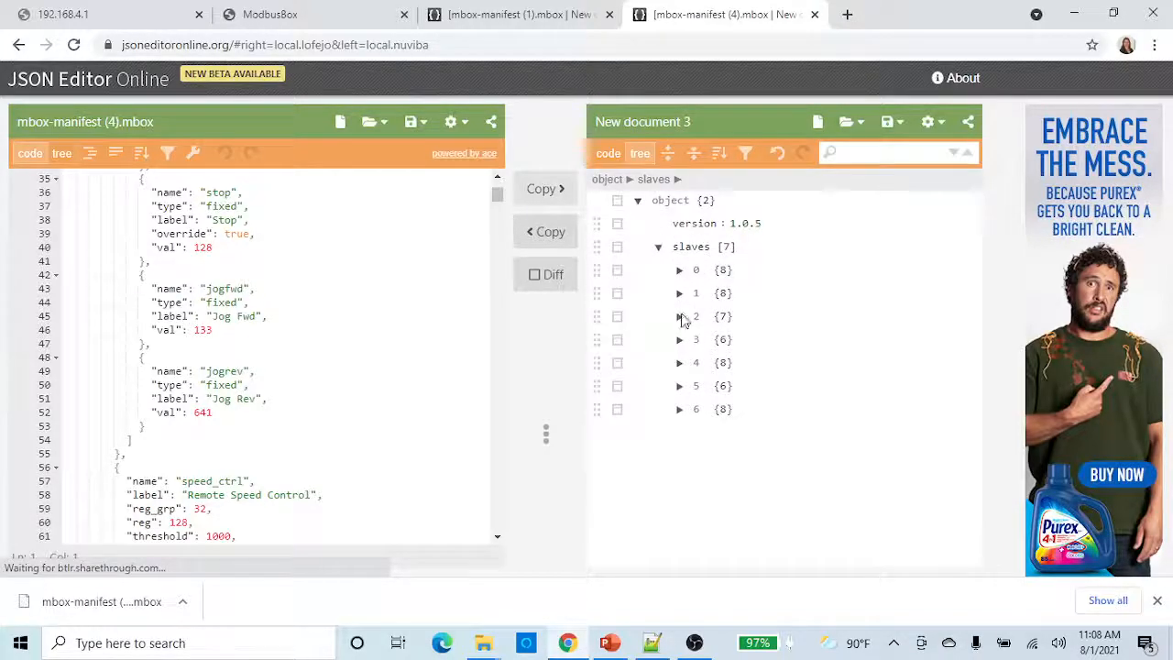
click(679, 412)
scroll(814, 388, down, 1)
scroll(813, 389, down, 1)
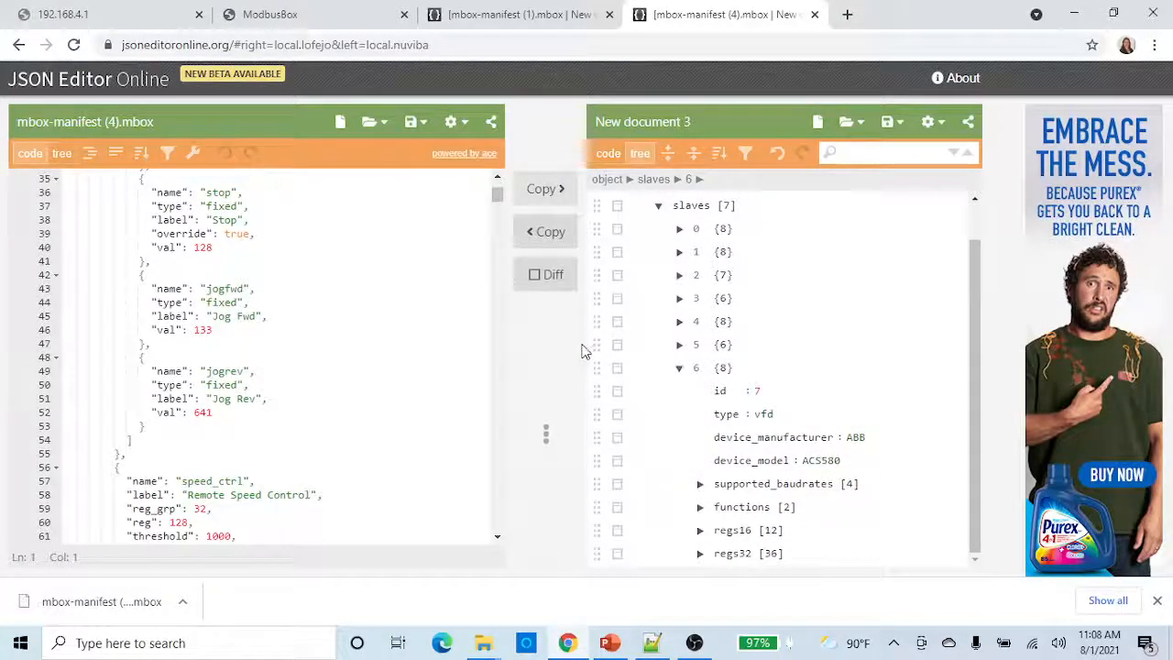
- Widen the tree pane and expand slave entries 5 and 4 to view their device details
drag(577, 343, 450, 329)
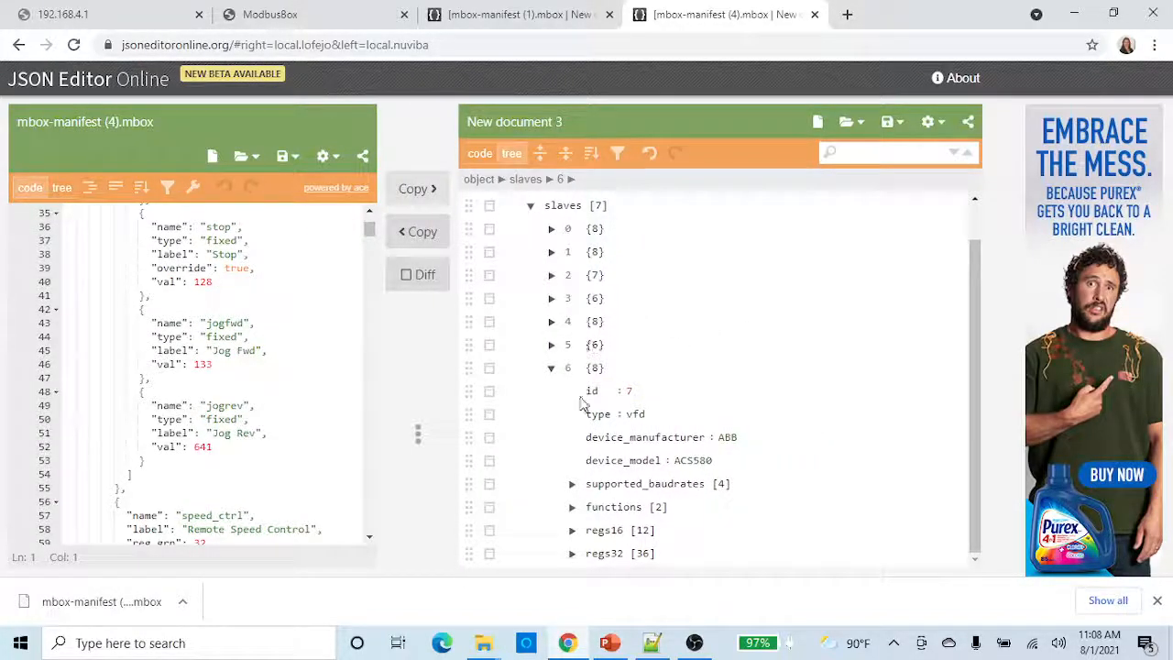
scroll(550, 375, up, 1)
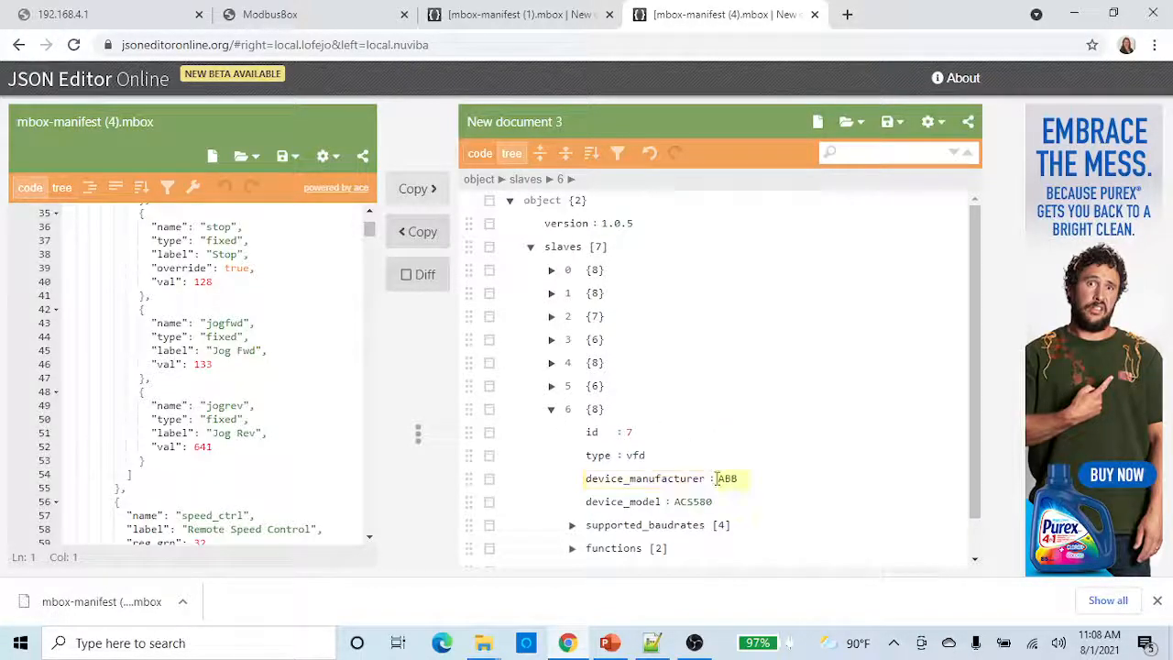
click(551, 386)
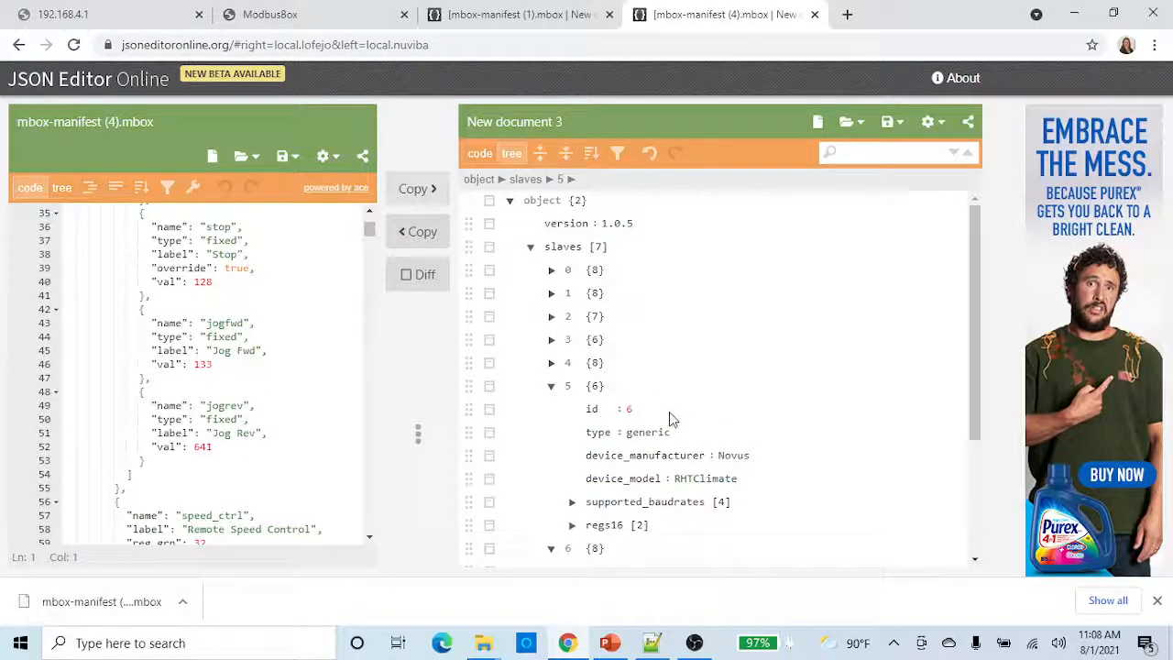
click(552, 363)
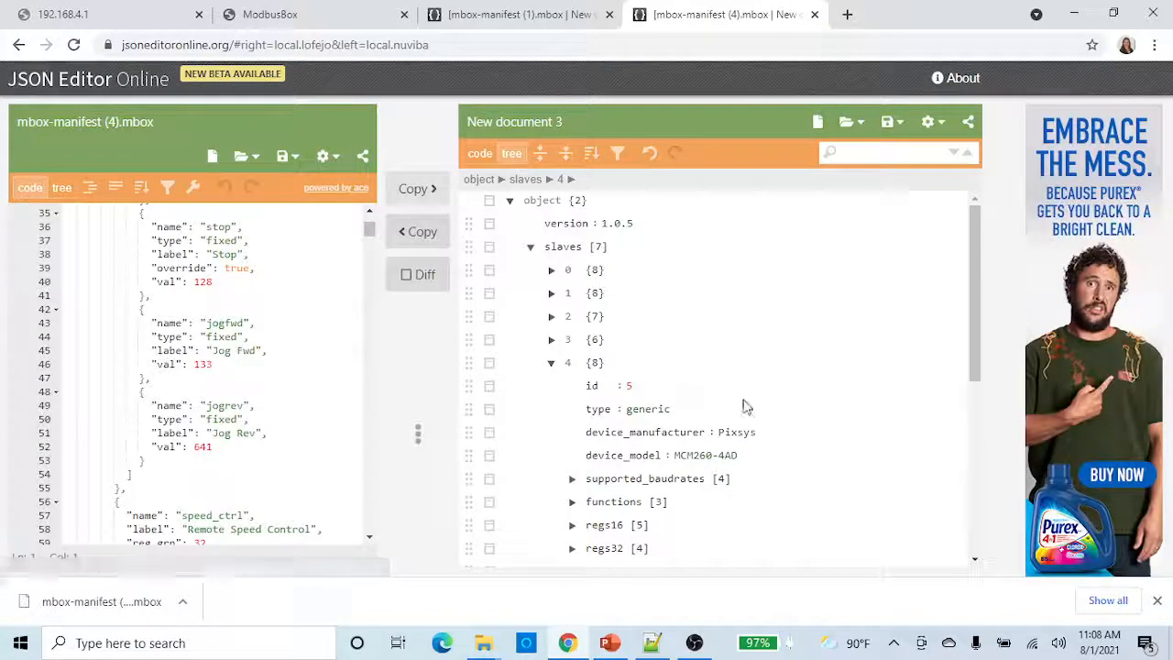
- Expand slave entries 3 and 2 to view their device details, then collapse entry 2 again
click(551, 341)
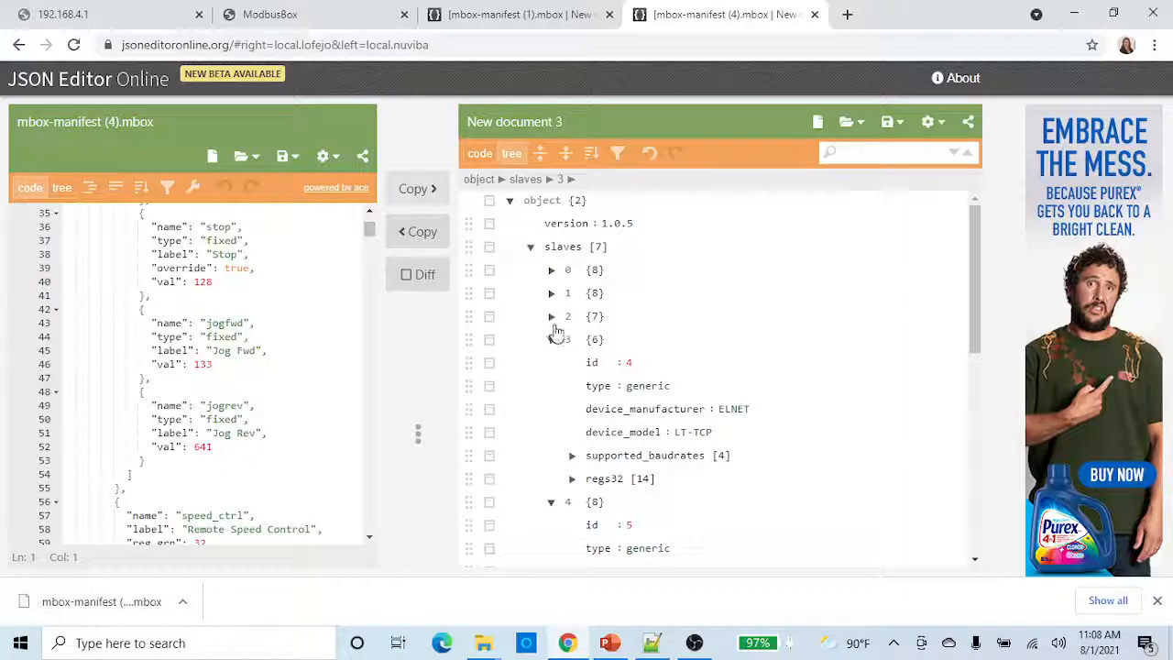
click(552, 318)
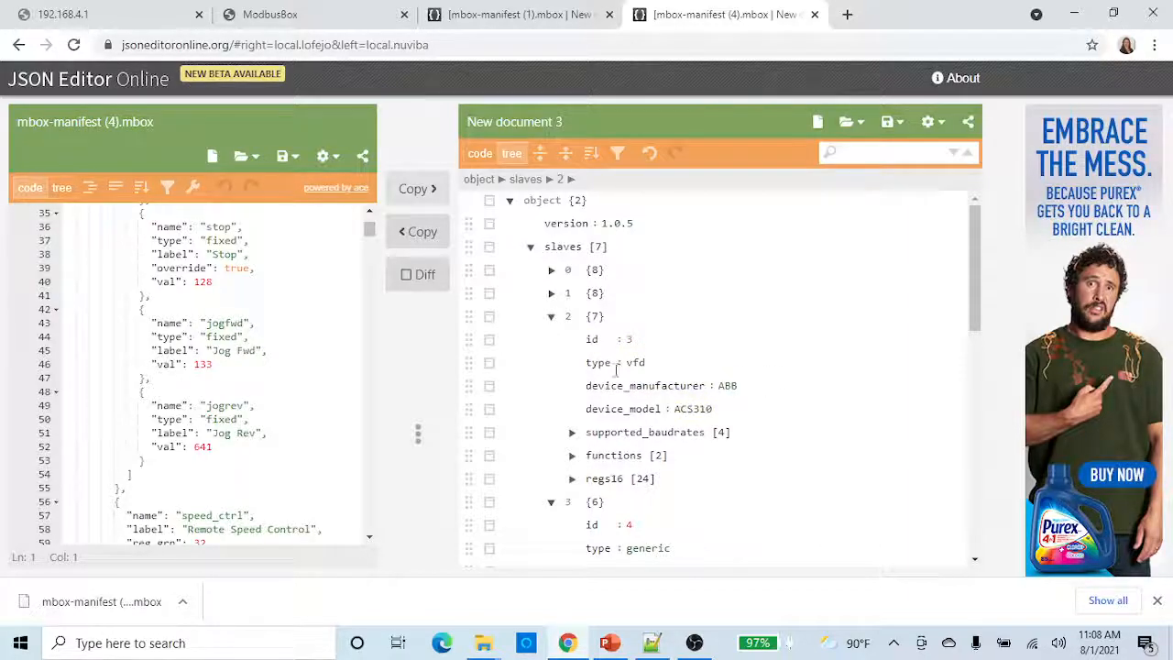
click(552, 319)
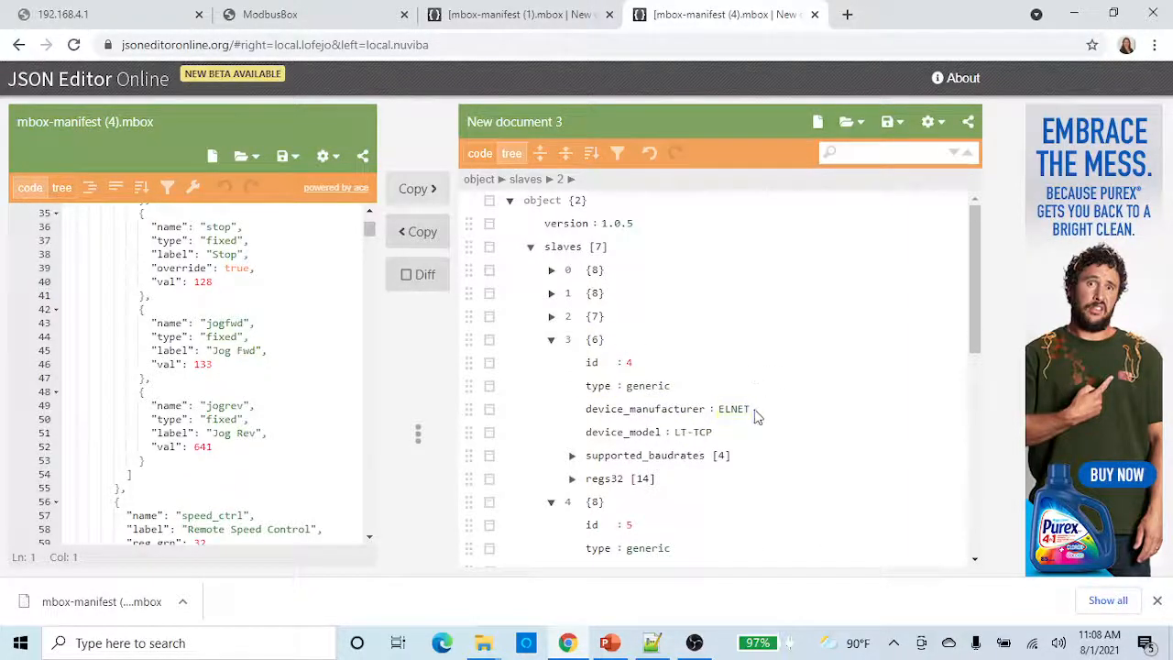
scroll(757, 410, down, 3)
scroll(644, 353, up, 2)
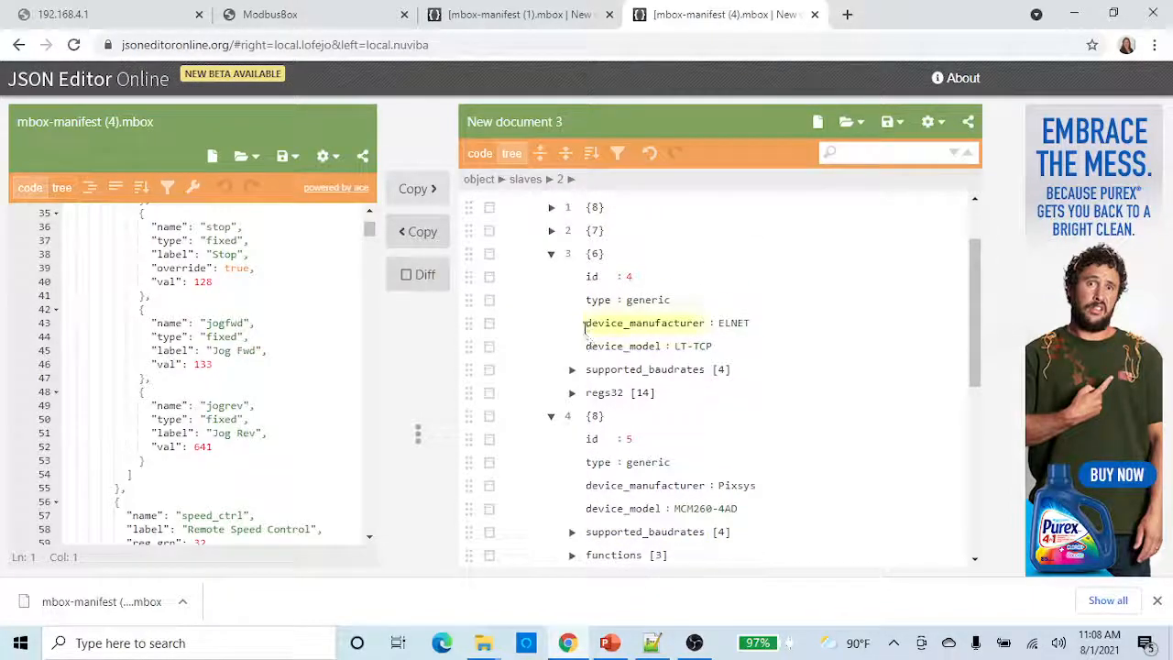
- Collapse slave entries 3, 4, 5 and 6 in the tree document
click(551, 257)
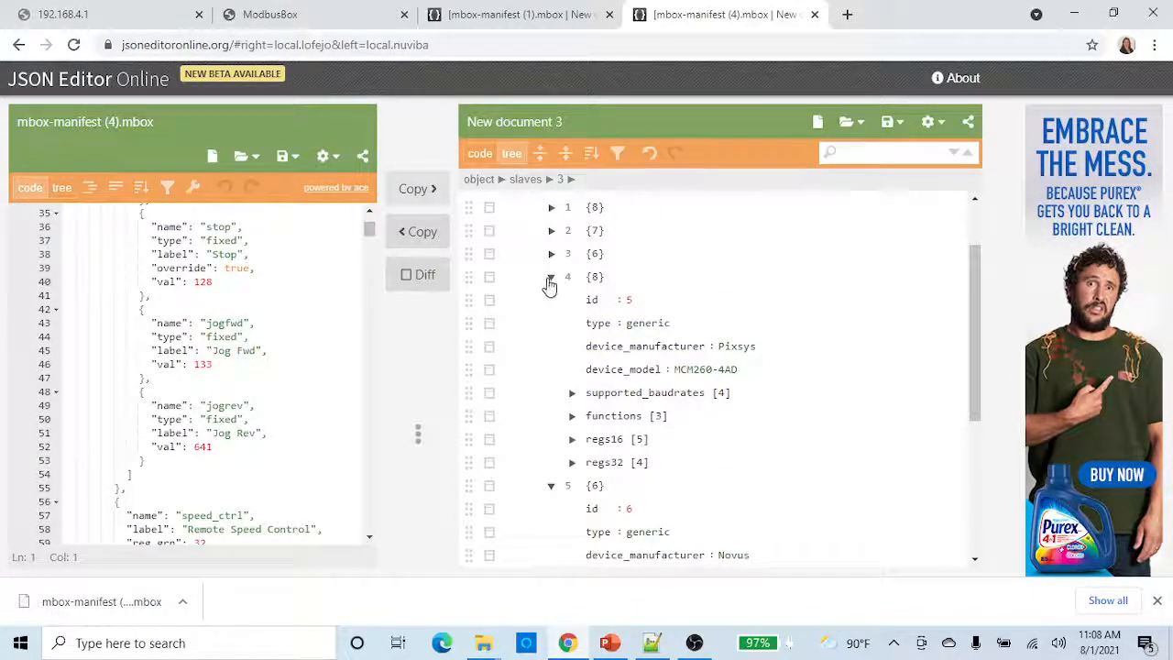
click(551, 278)
click(550, 301)
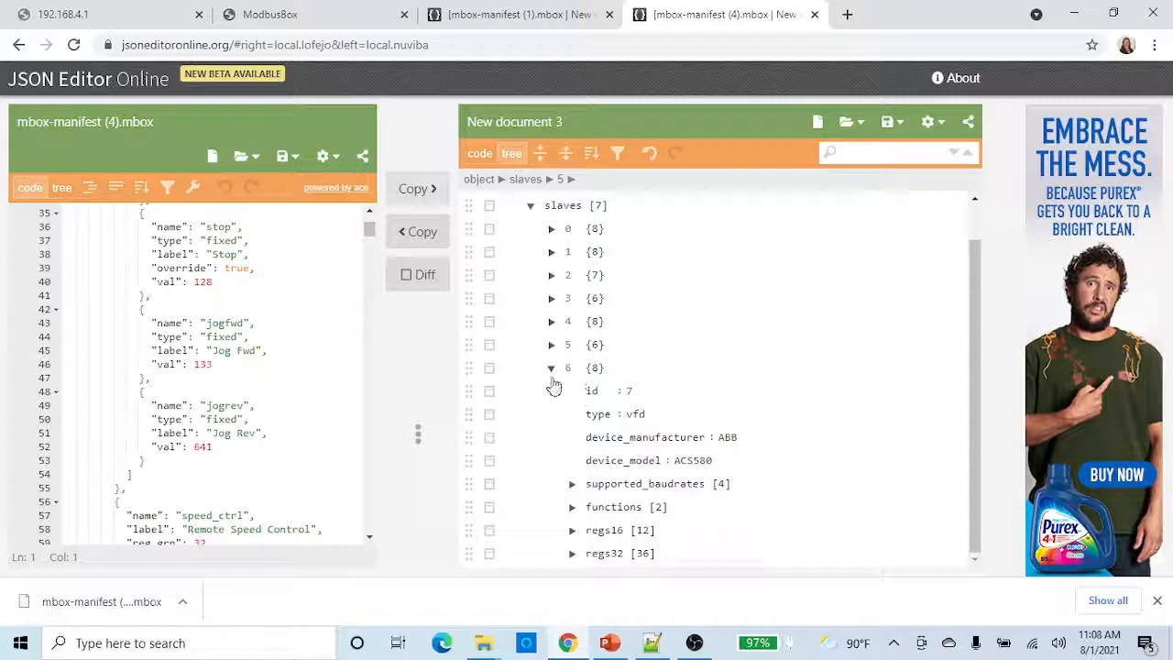
click(552, 368)
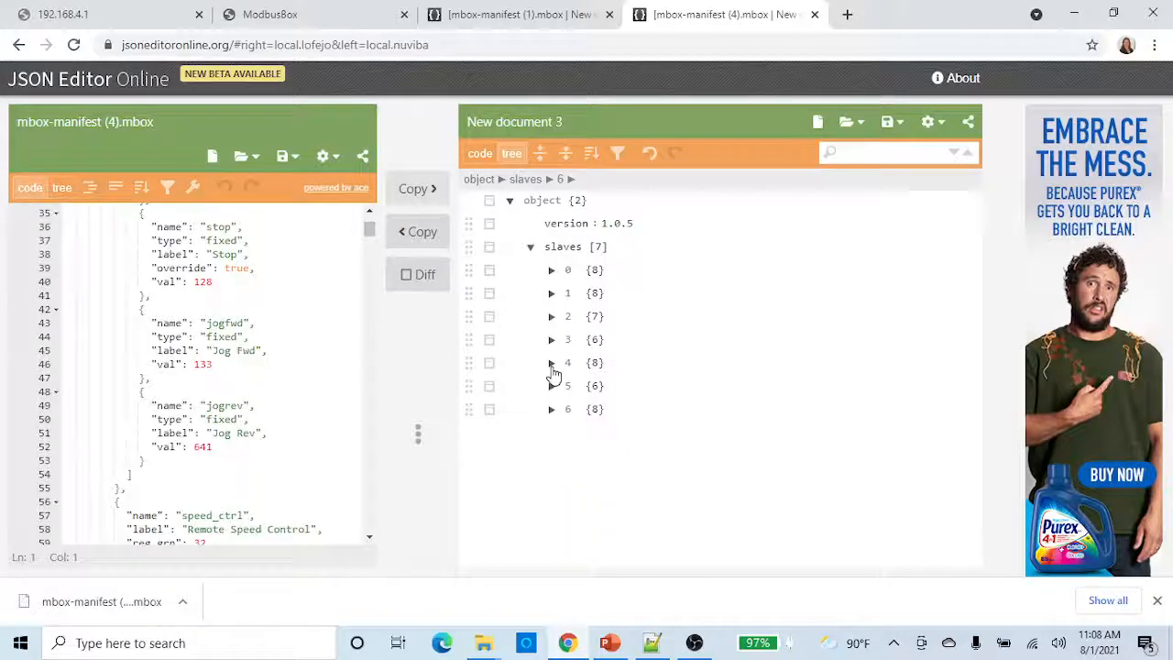
- Remove slave entries 6, 5 and 4 from the slaves list in the tree document
click(489, 409)
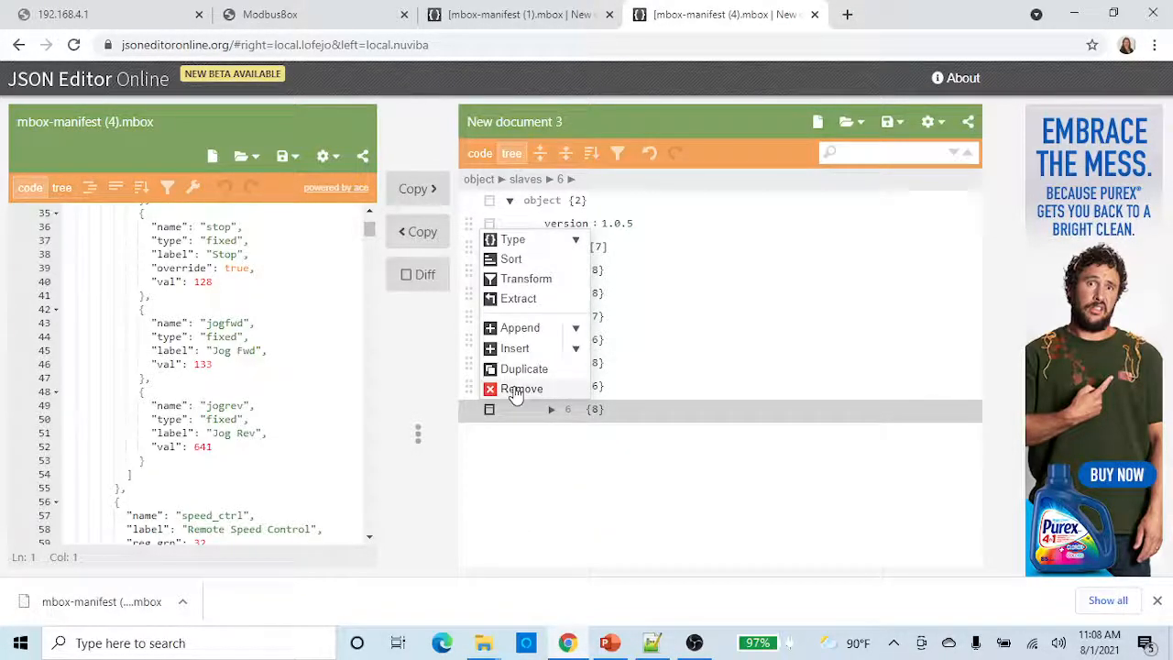
click(513, 388)
click(489, 386)
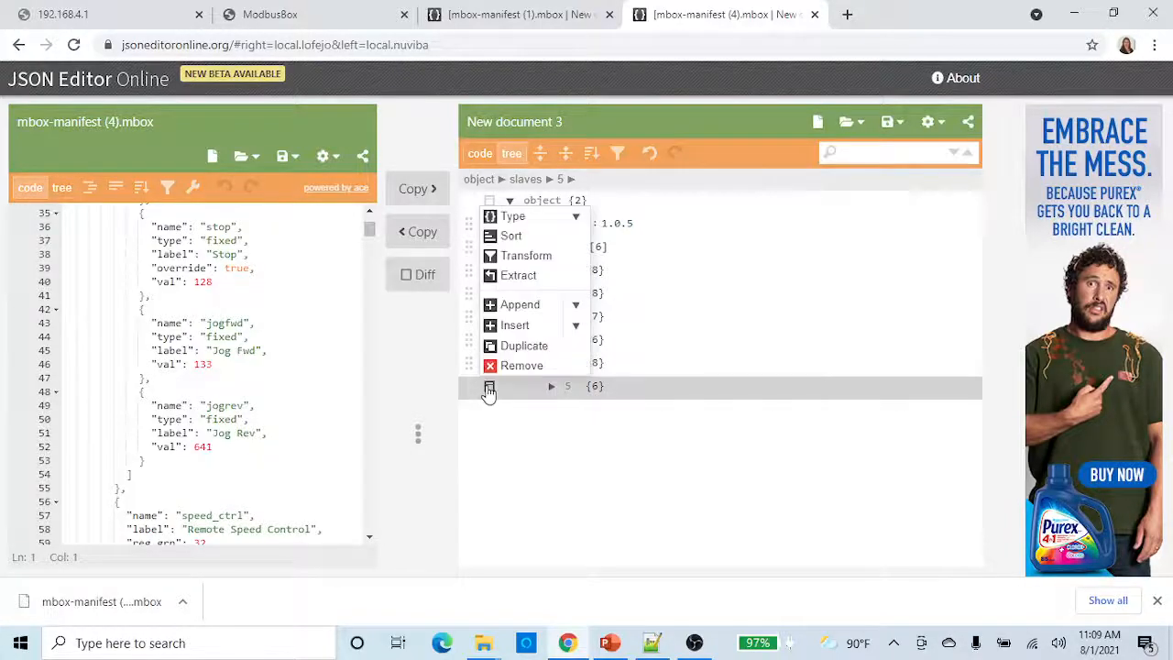
click(502, 365)
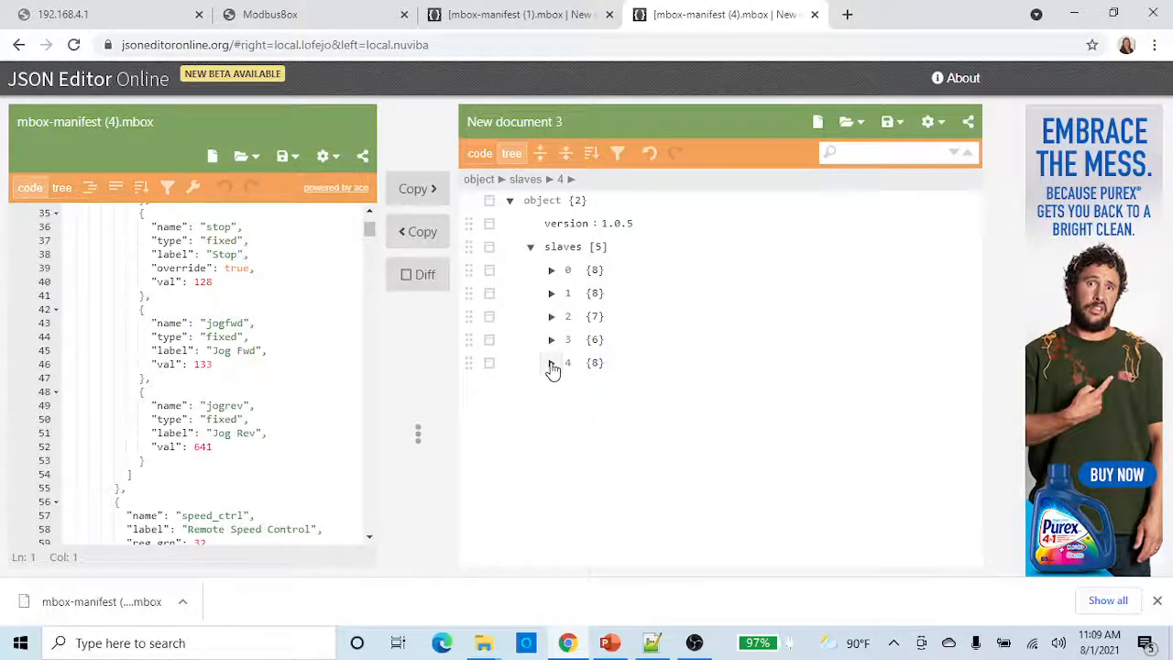
click(552, 365)
click(552, 364)
click(489, 363)
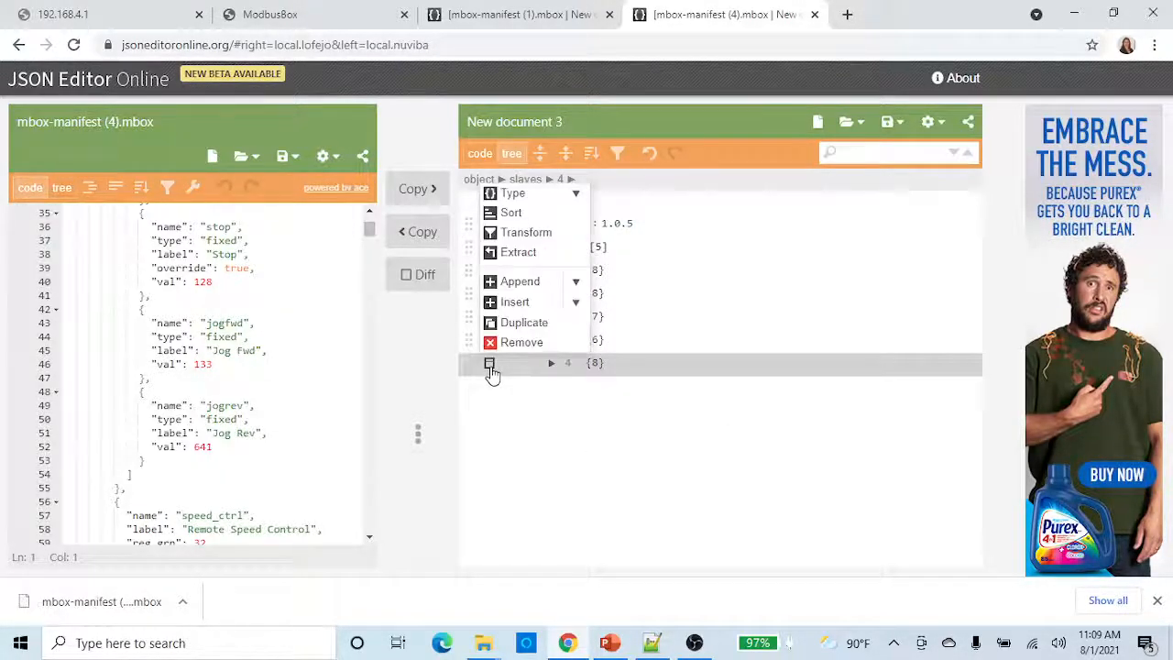
click(509, 344)
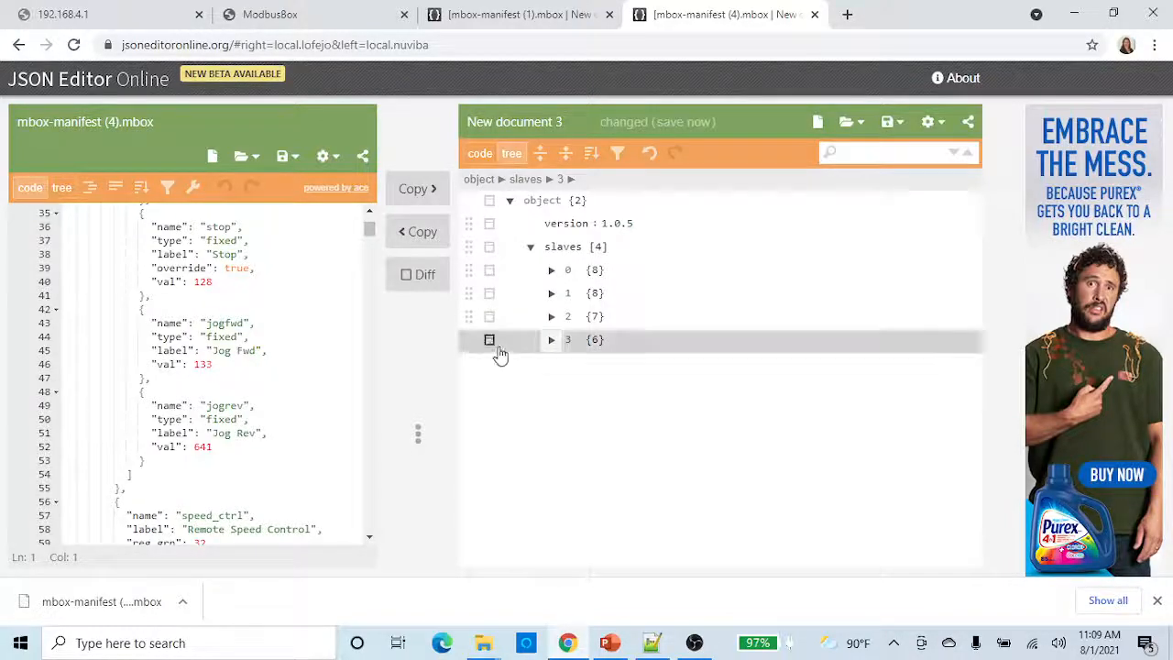
- Check slave entry 3 and remove it from the slaves list
click(489, 341)
click(552, 344)
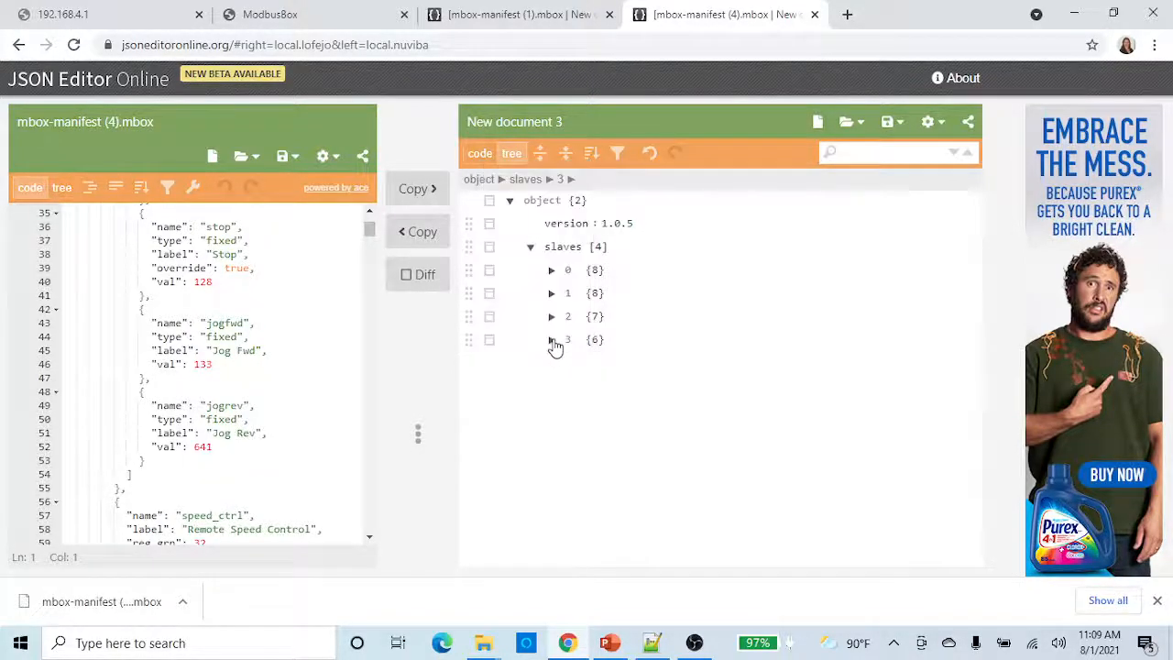
click(552, 341)
click(552, 340)
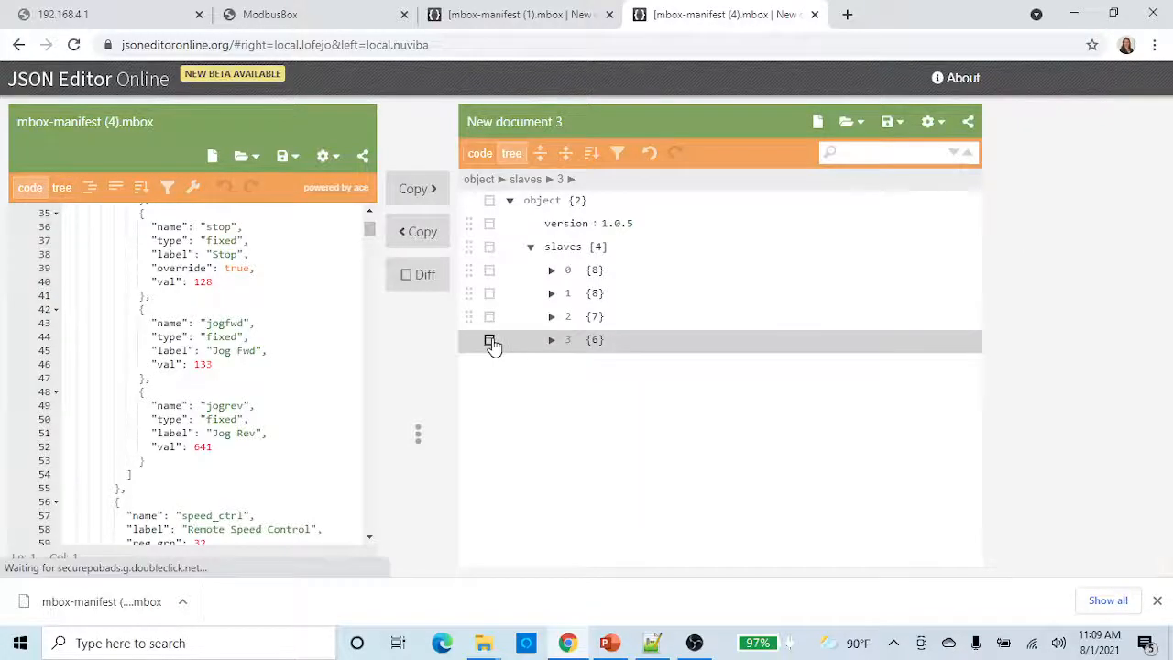
click(489, 340)
click(509, 321)
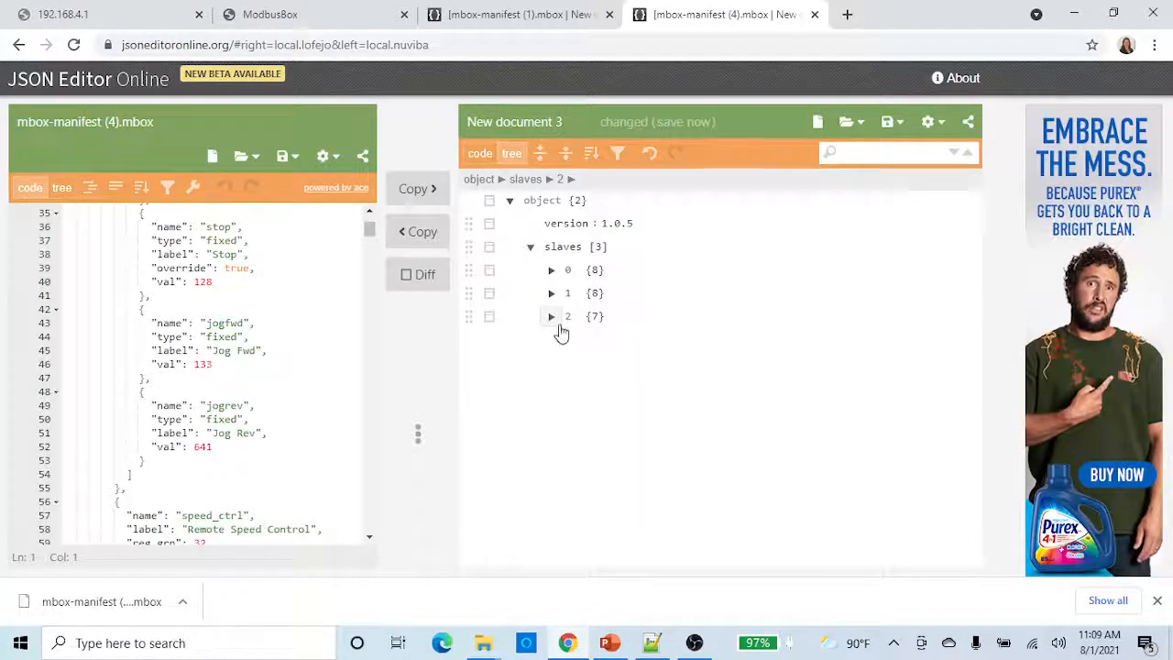
- Review the device details of remaining slave entries 2, 0 and 1, collapsing each one again
click(552, 318)
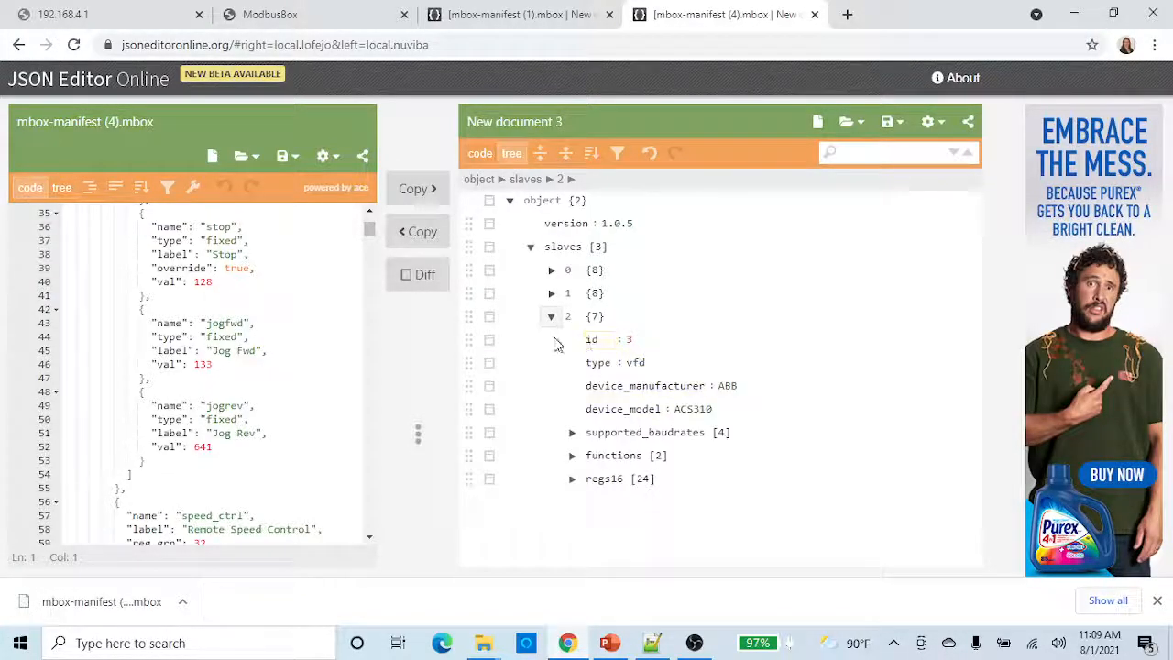
click(552, 270)
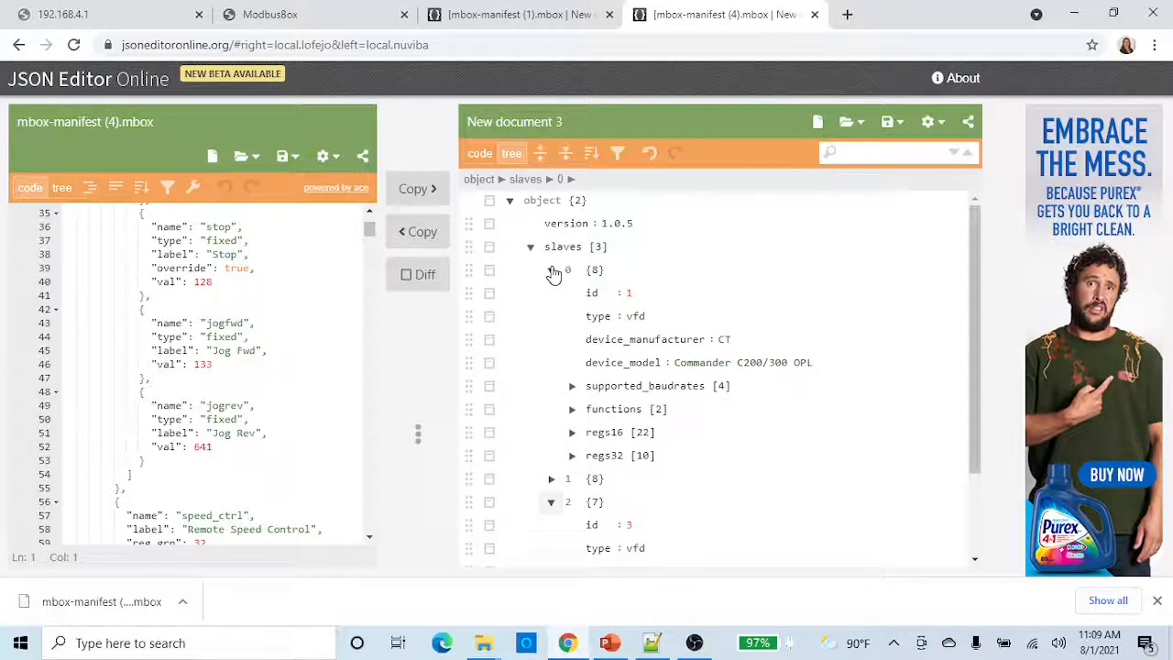
click(552, 270)
click(551, 293)
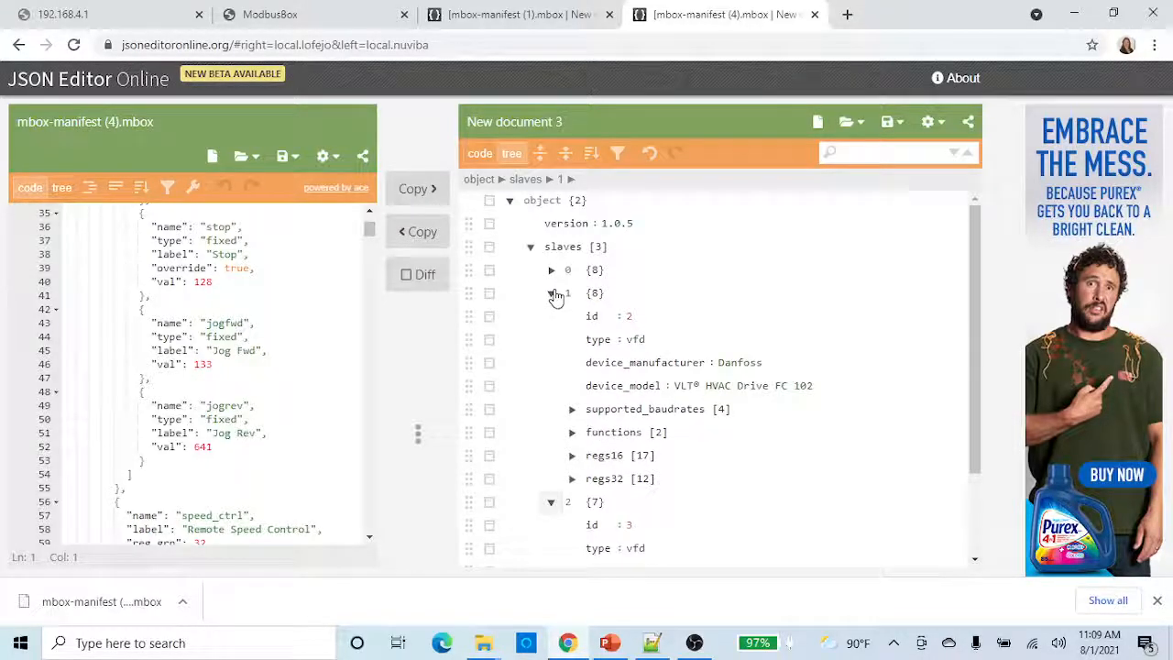
click(552, 293)
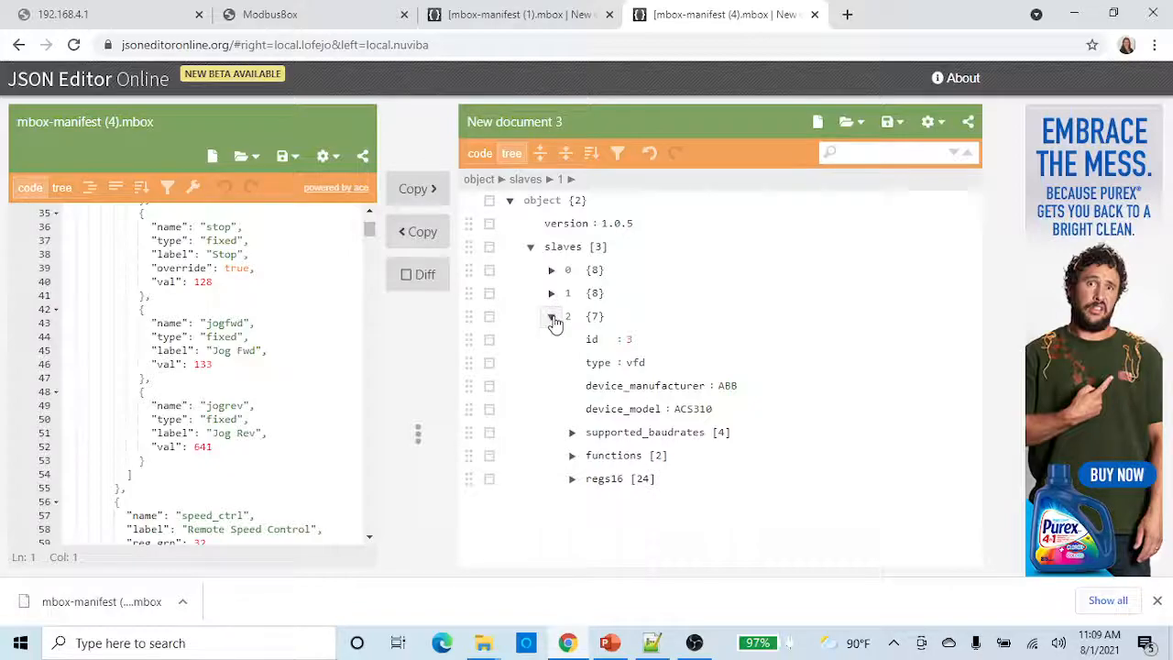
click(552, 317)
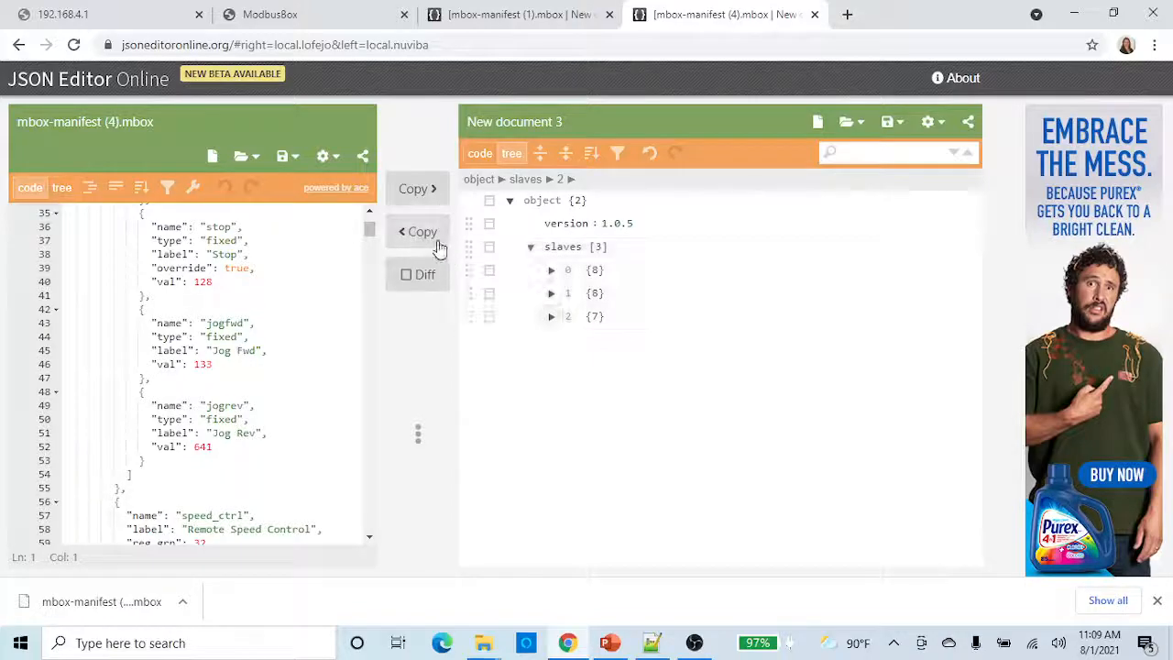
- Copy the reduced slaves tree back into the mbox-manifest (4).mbox code document
scroll(274, 458, up, 10)
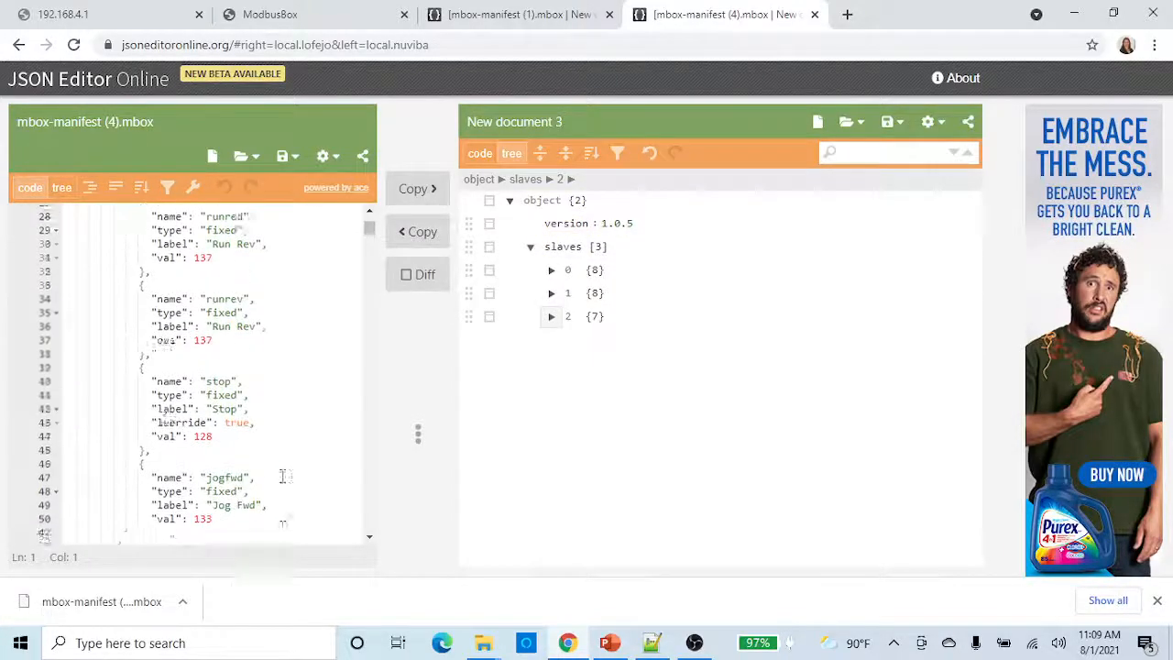
click(414, 231)
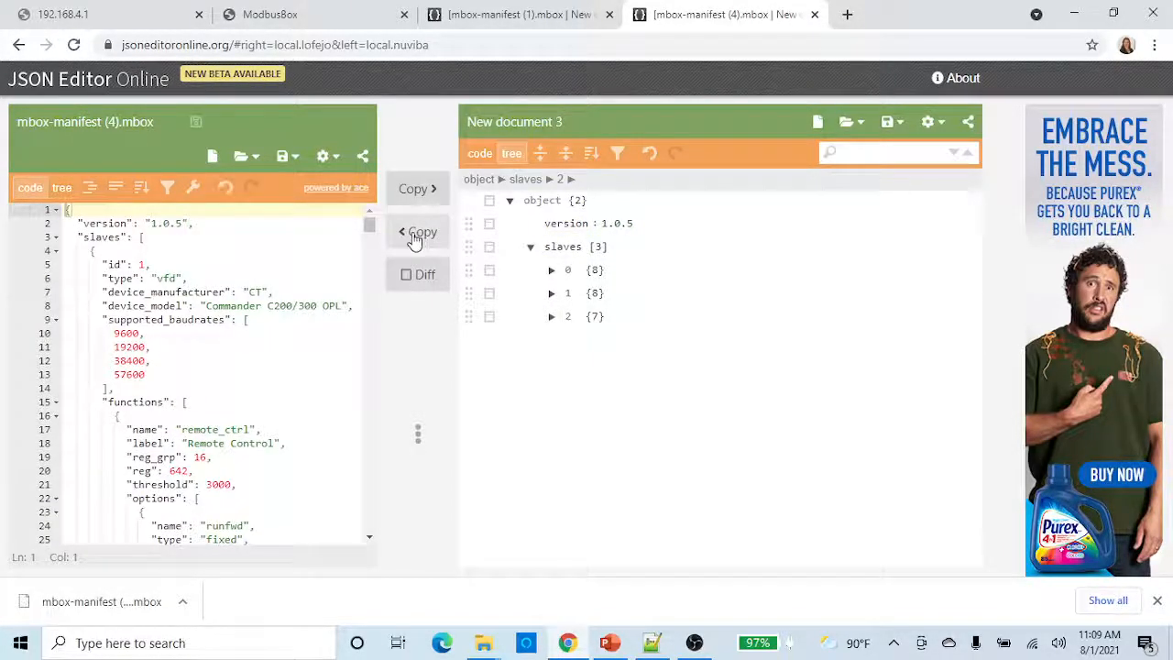
scroll(322, 347, down, 1)
scroll(322, 347, up, 1)
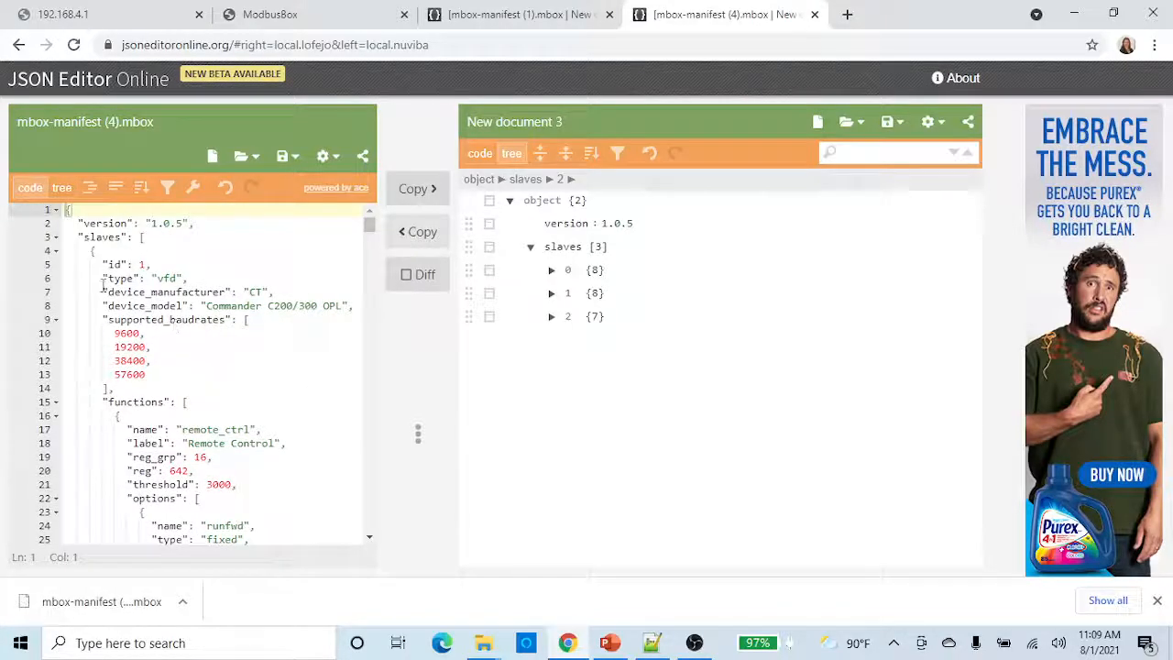
- Fold each of the three slave objects in the code document, keeping the slaves array itself unfolded
click(56, 238)
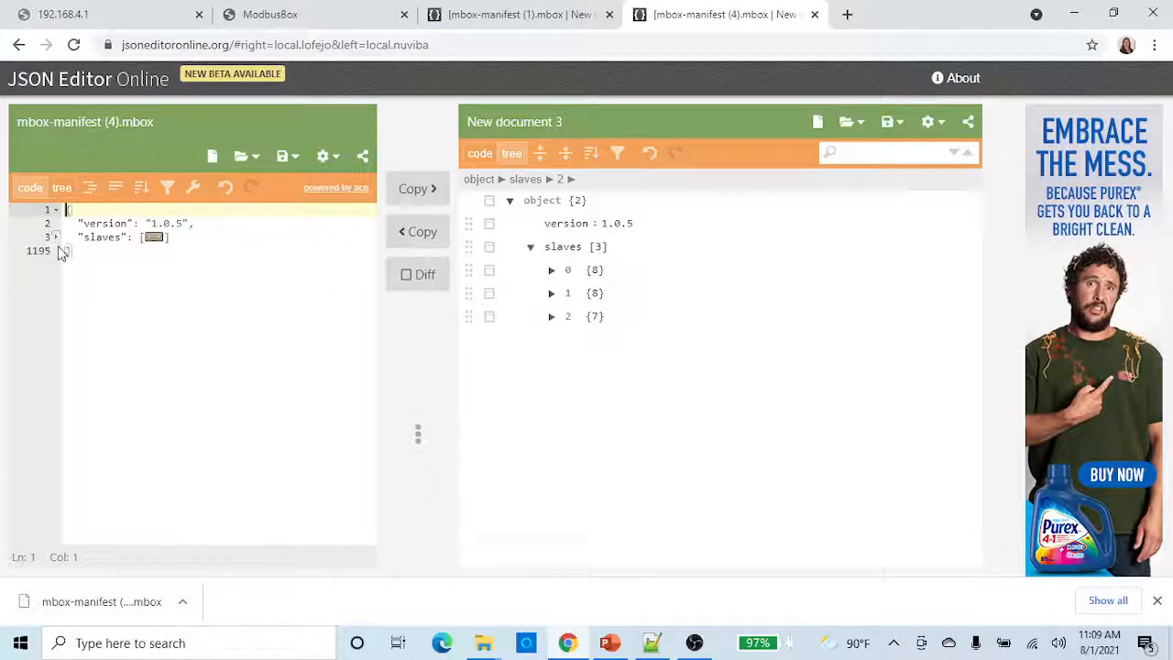
click(56, 211)
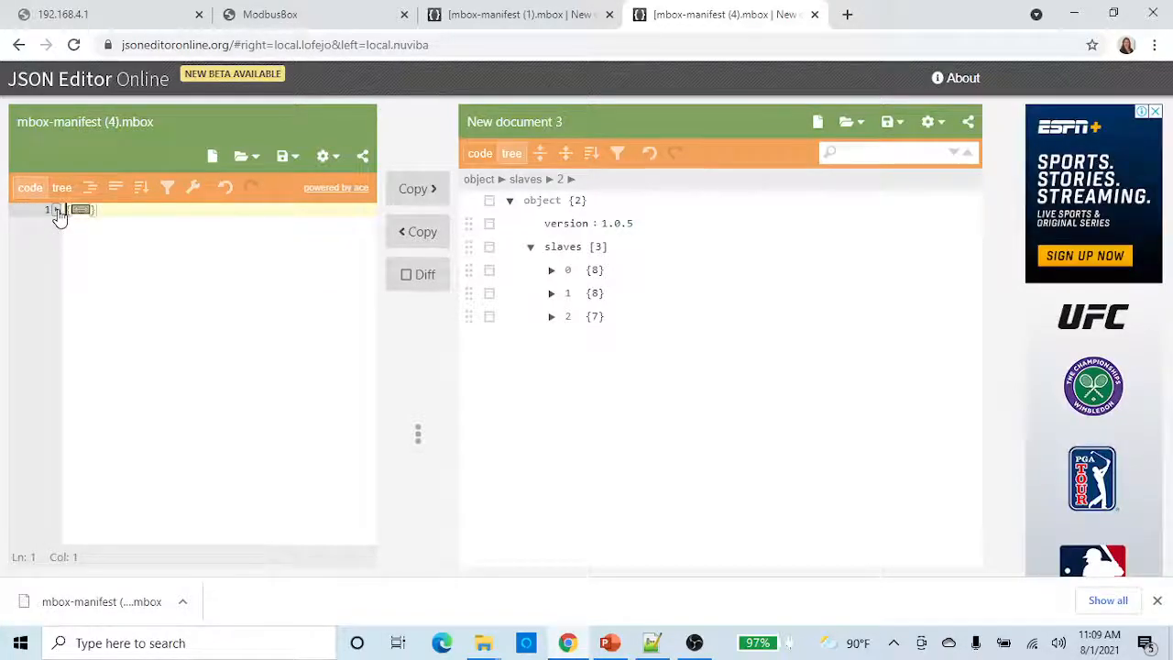
click(56, 211)
click(56, 238)
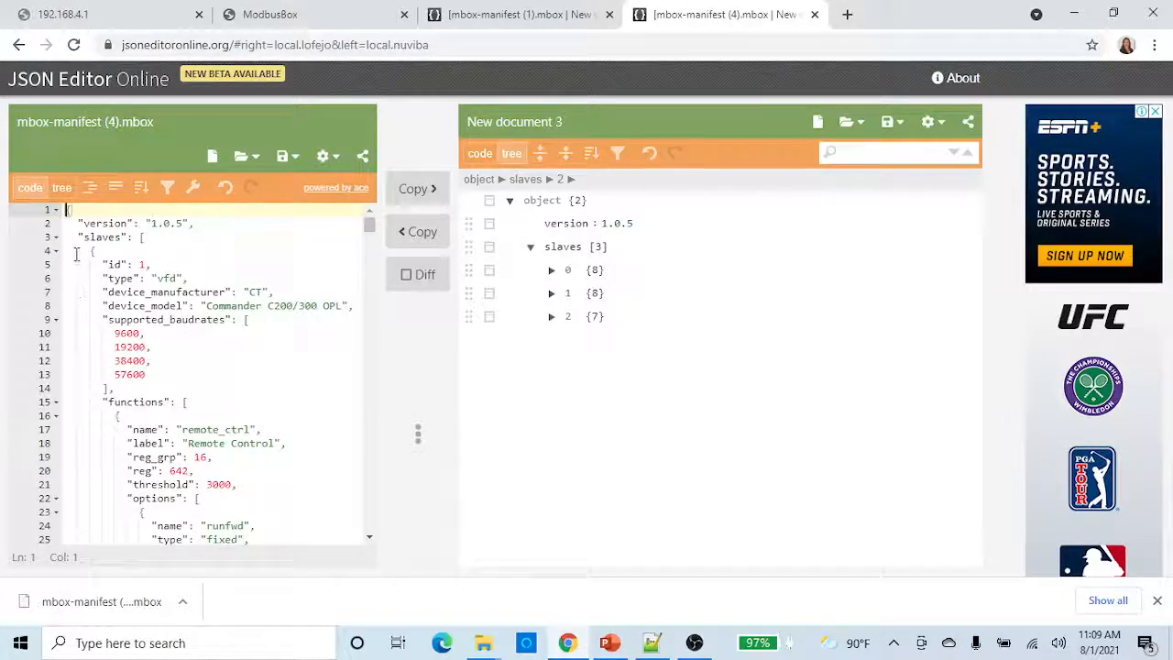
click(55, 251)
click(55, 265)
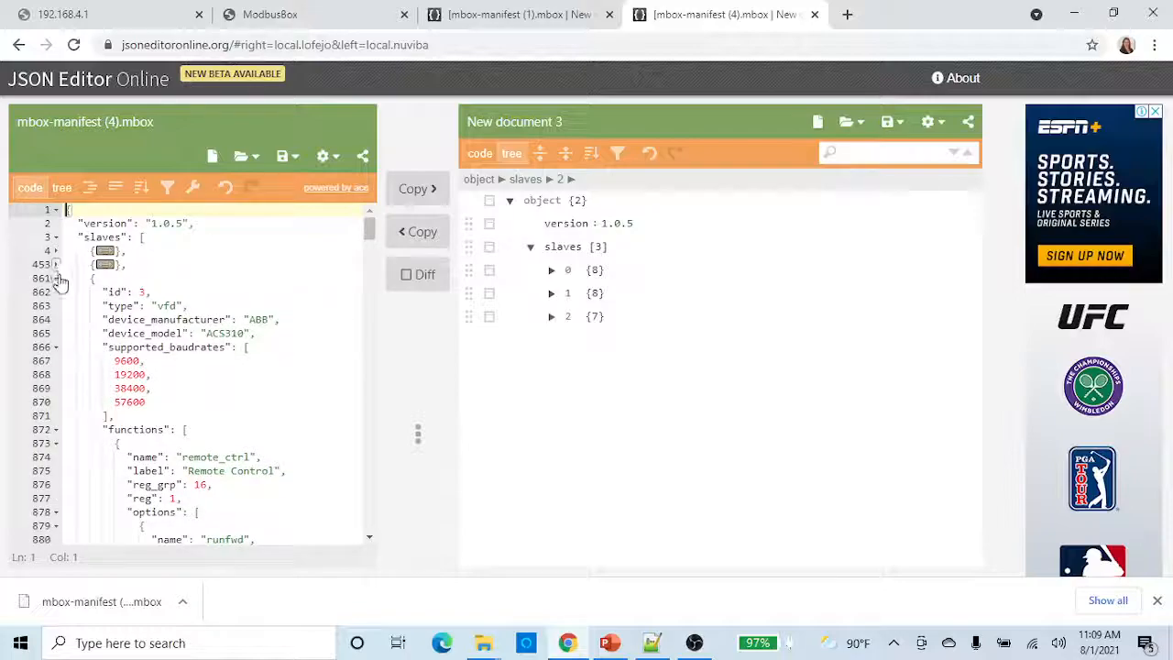
click(56, 279)
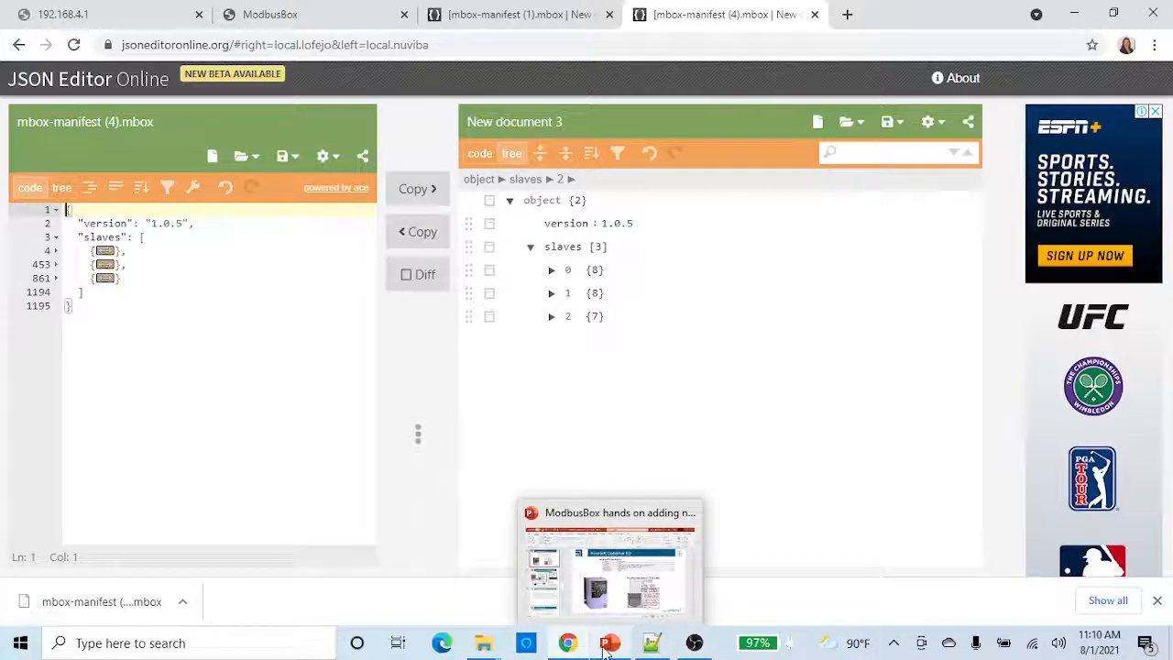
- Switch to the PowerPoint presentation, view the Invertek Optidrive E2 Modbus Register Map on slide 21, and return to the JSON editor
click(596, 600)
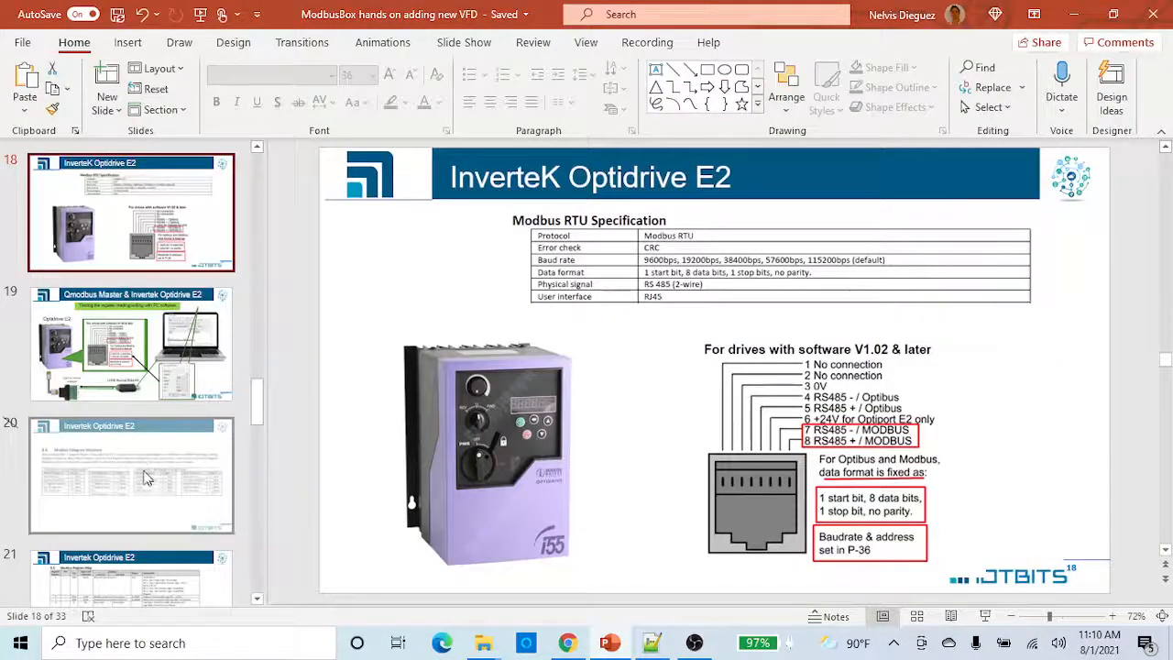
scroll(147, 403, down, 2)
click(147, 403)
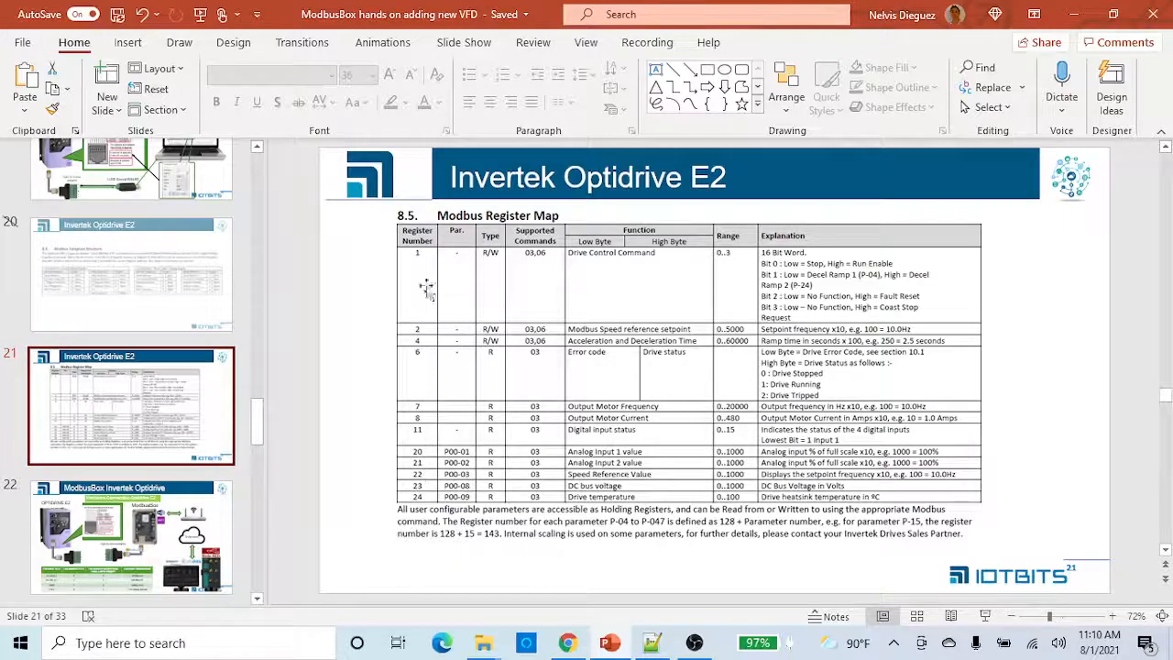
scroll(147, 501, down, 2)
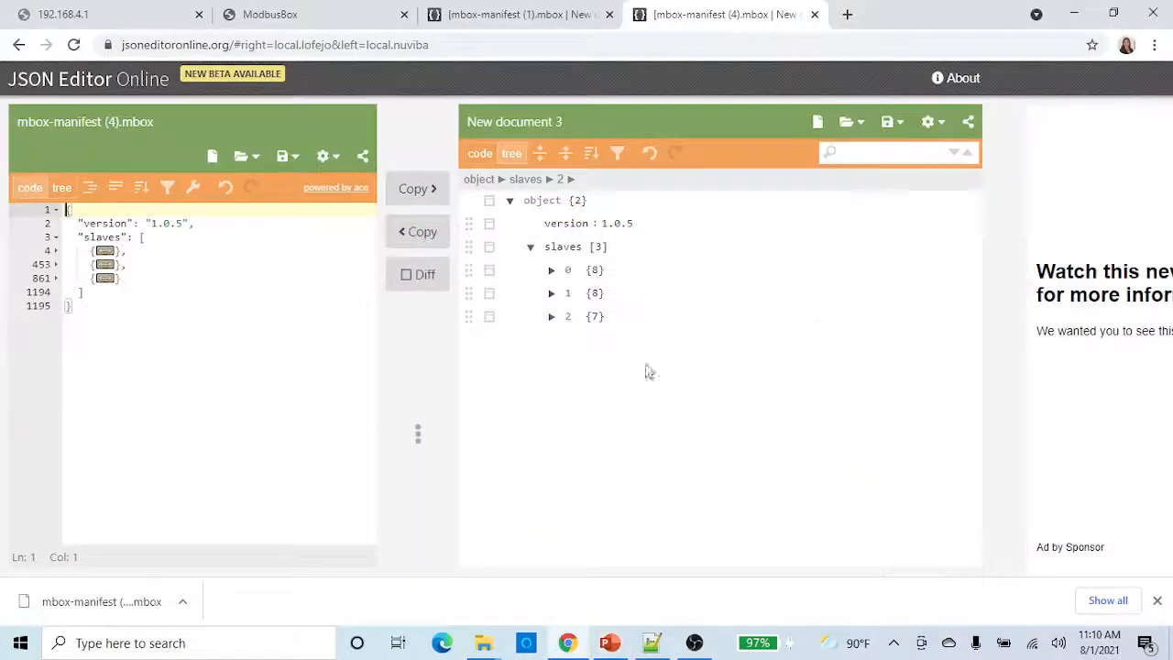
click(1073, 13)
- Duplicate slave entry 2, the ABB ACS310 drive, and expand the copy at entry 3
click(551, 318)
click(550, 320)
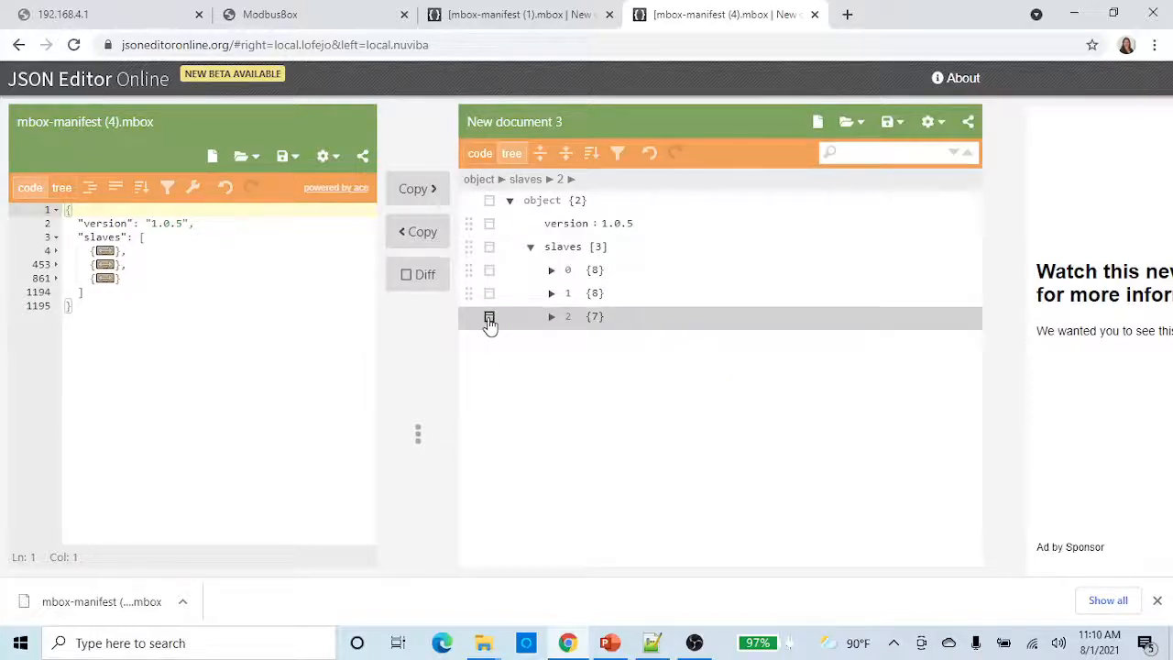
click(489, 318)
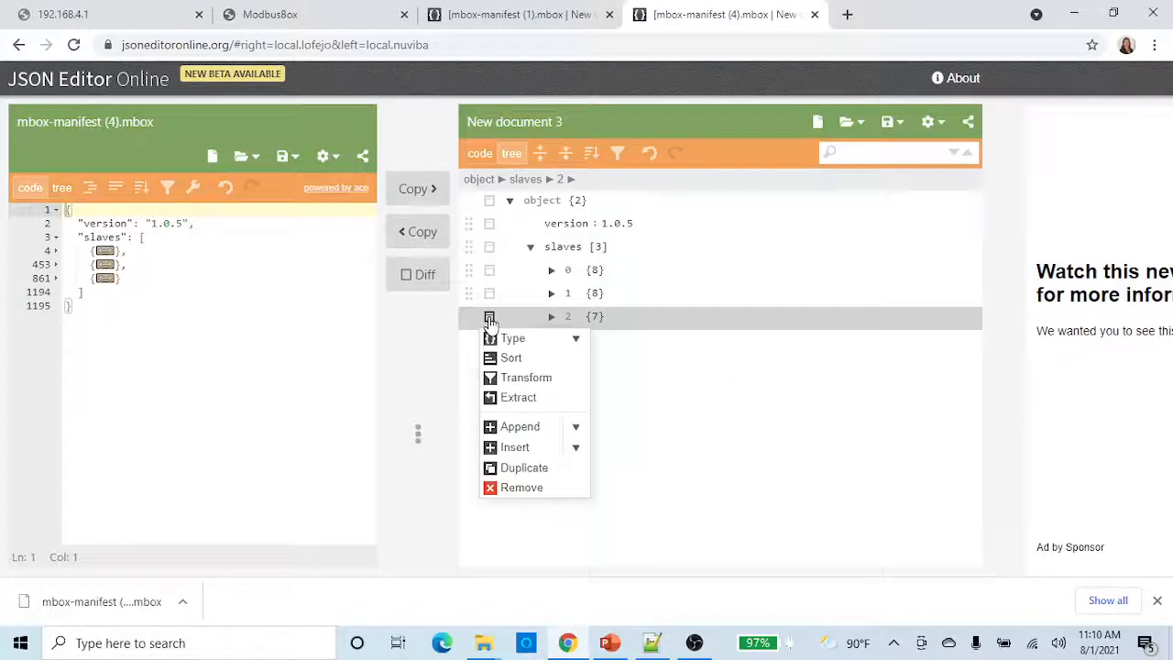
click(532, 469)
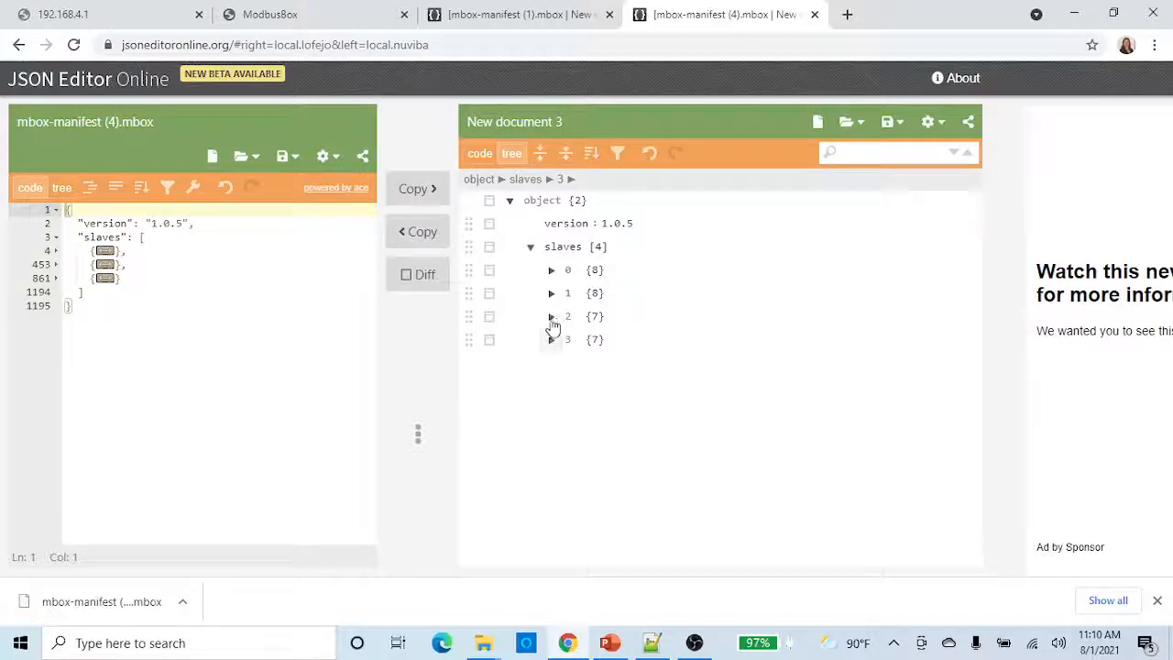
click(553, 341)
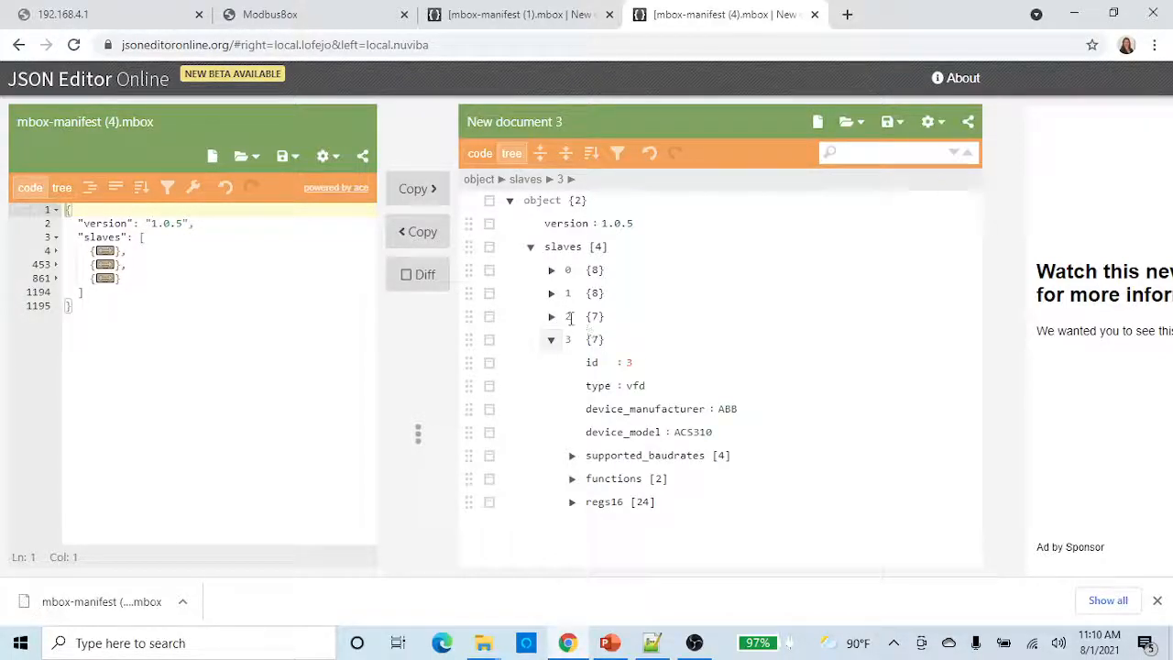
- Set the id of slave entry 3 to 4 and move the mbox-manifest (1) browser tab out of this window
double_click(627, 364)
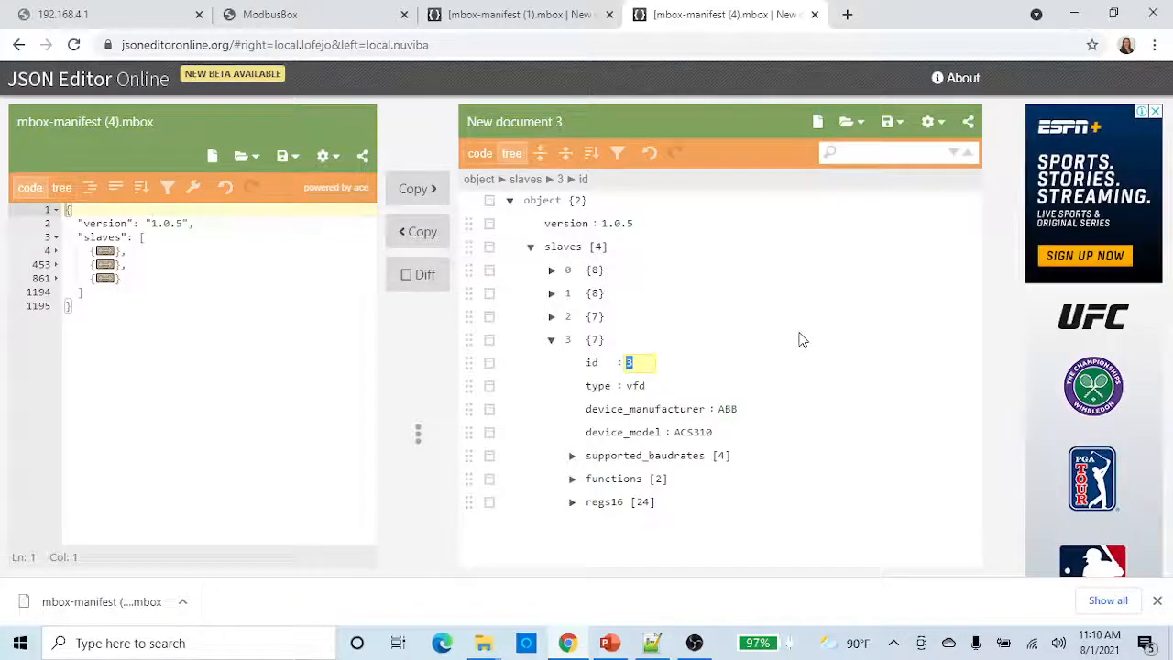
text(4)
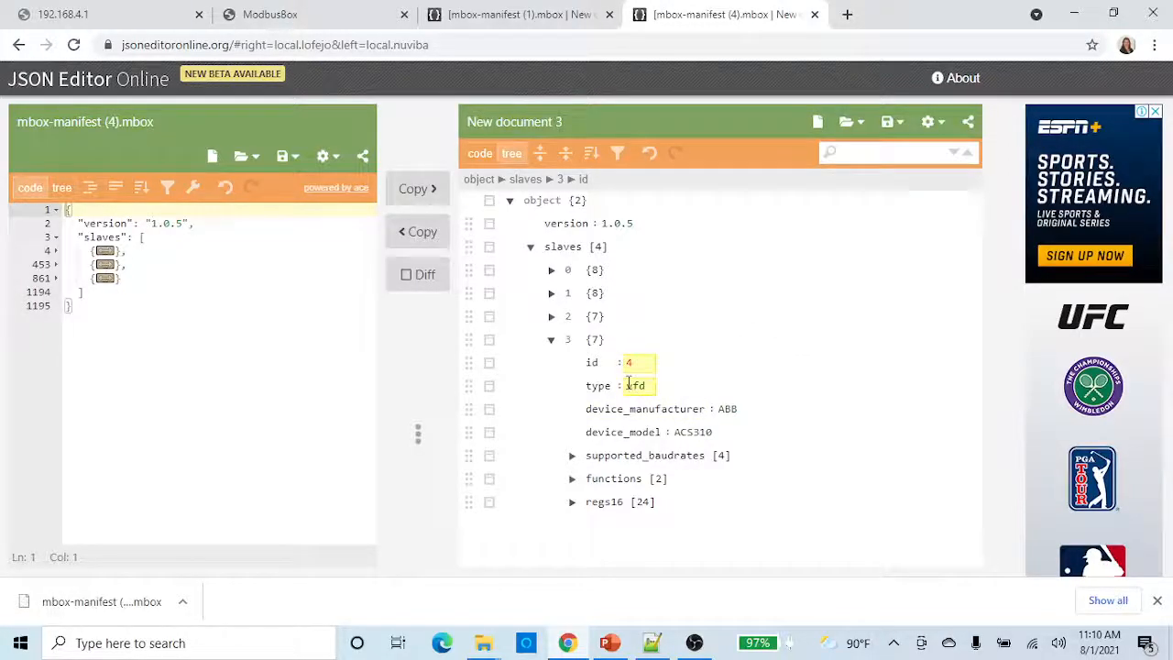
double_click(726, 408)
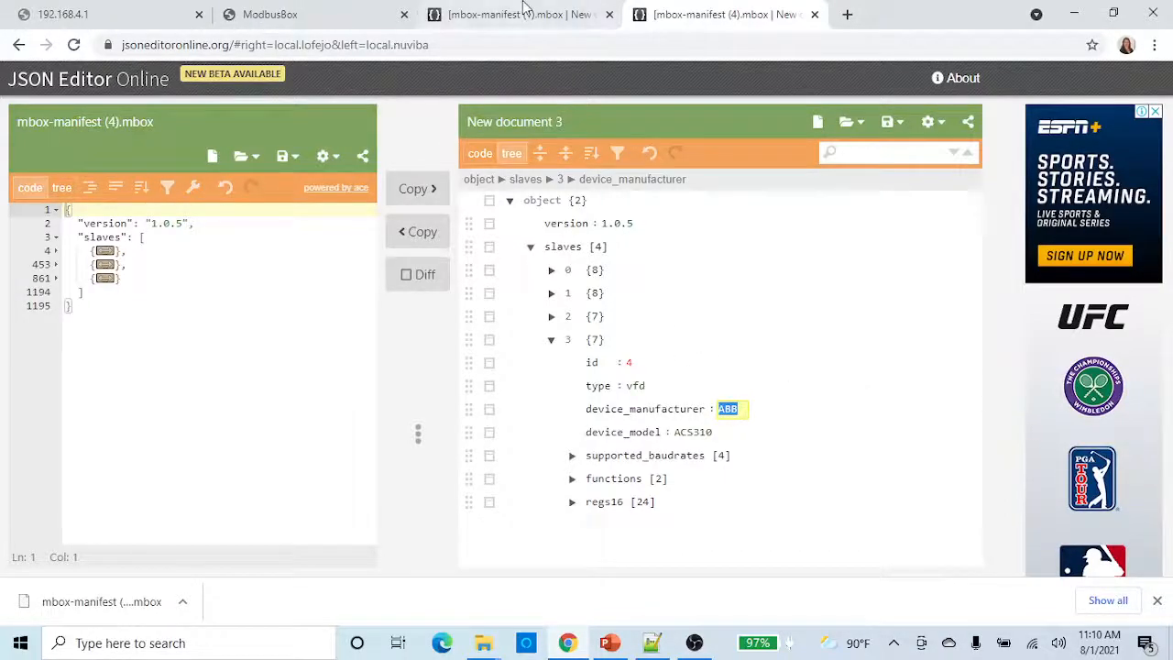
drag(525, 15, 1172, 53)
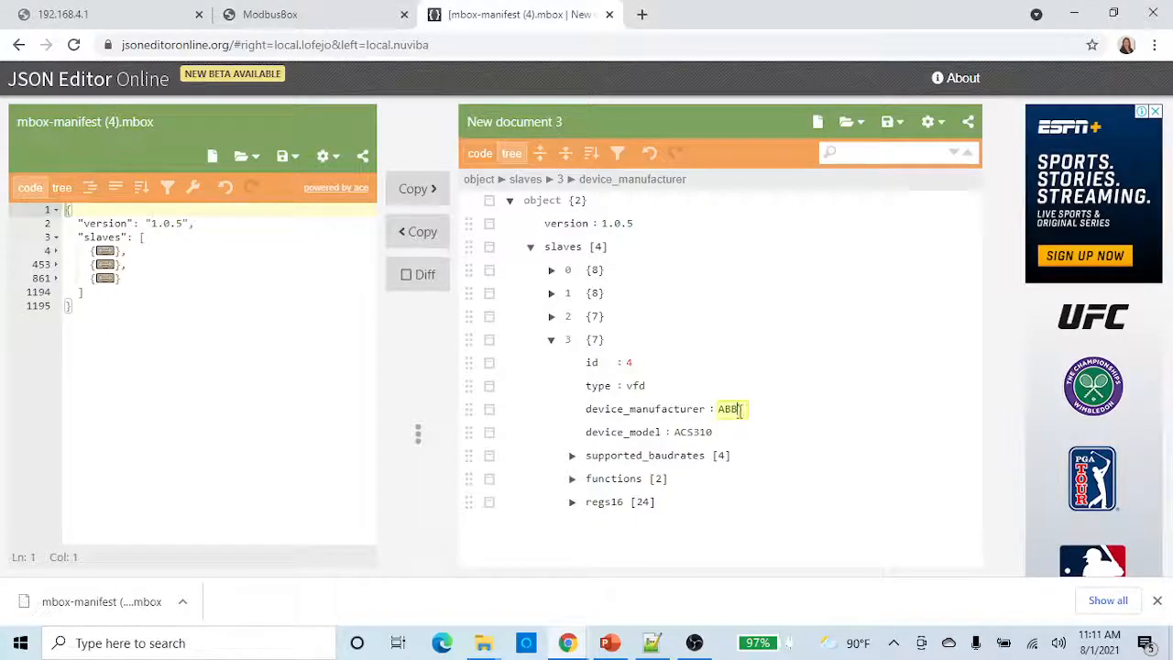
- Set the device_manufacturer of slave entry 3 to Invertek
drag(738, 409, 722, 412)
text(I)
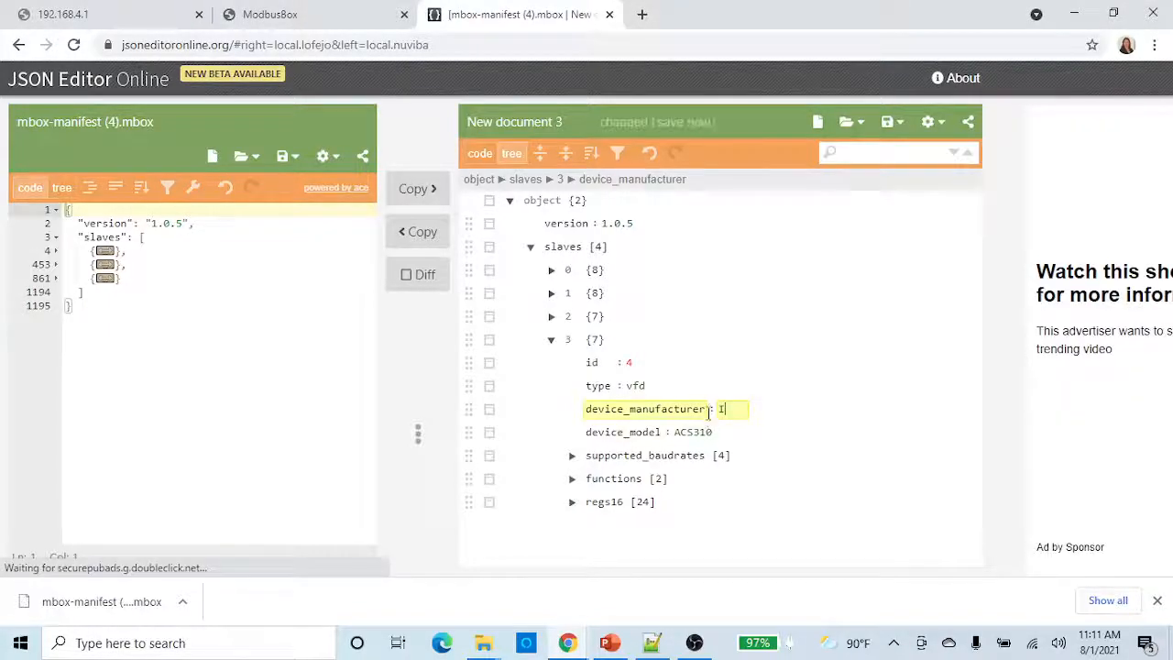
text(nvrr)
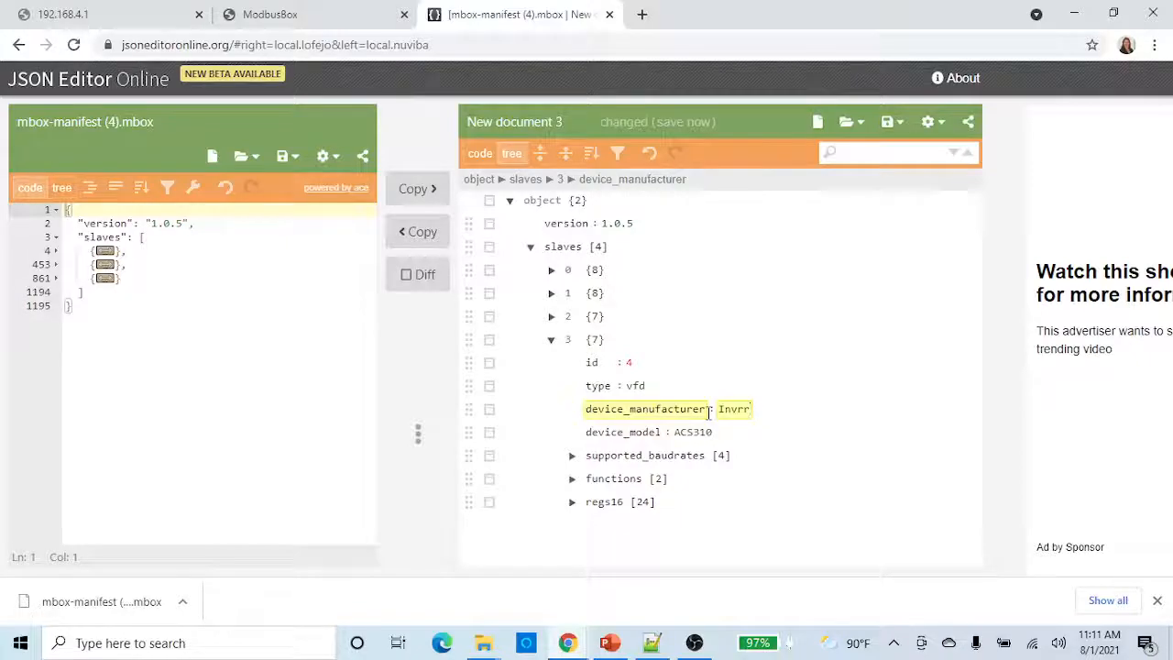
key(BackSpace)
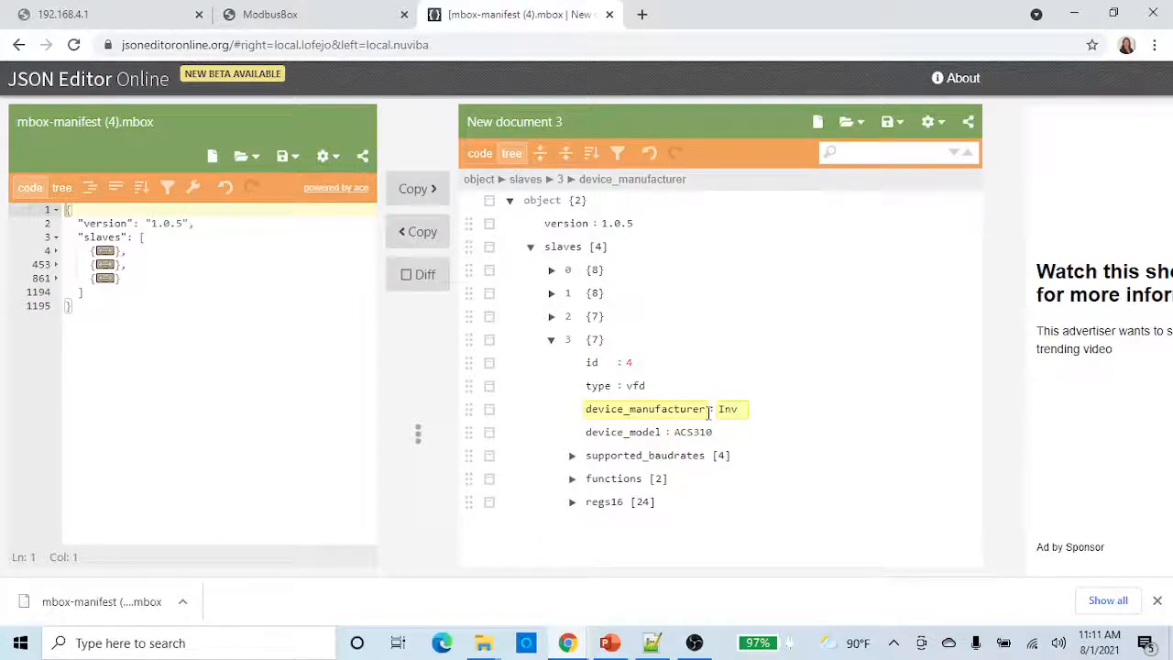
text(ertrk)
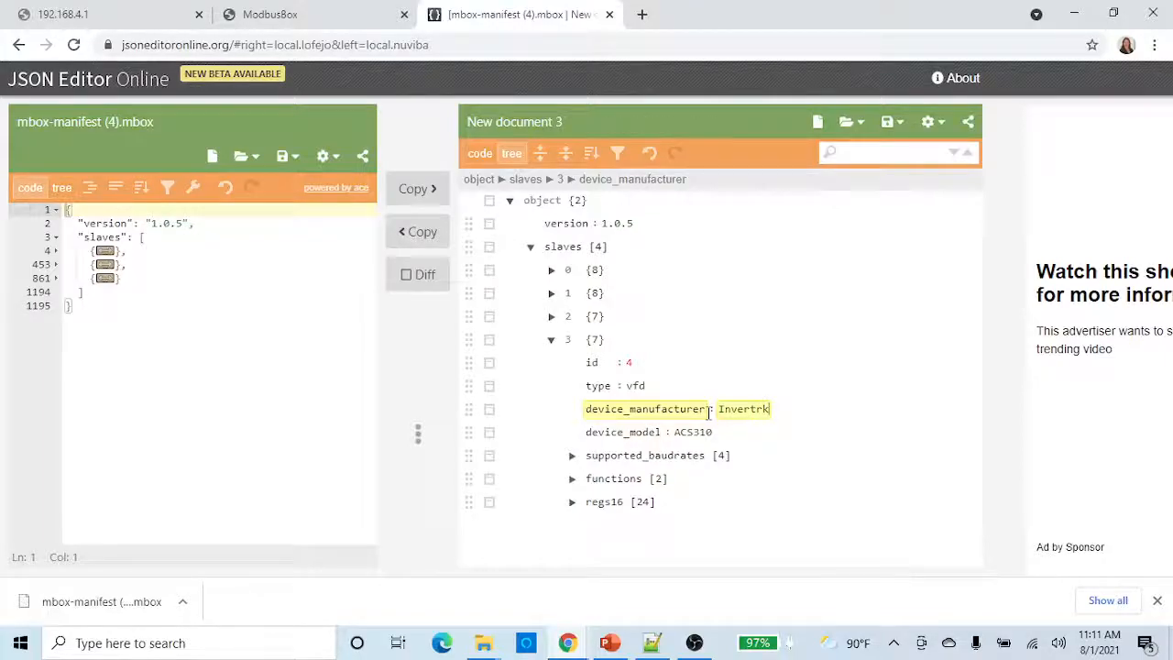
key(BackSpace)
text(r)
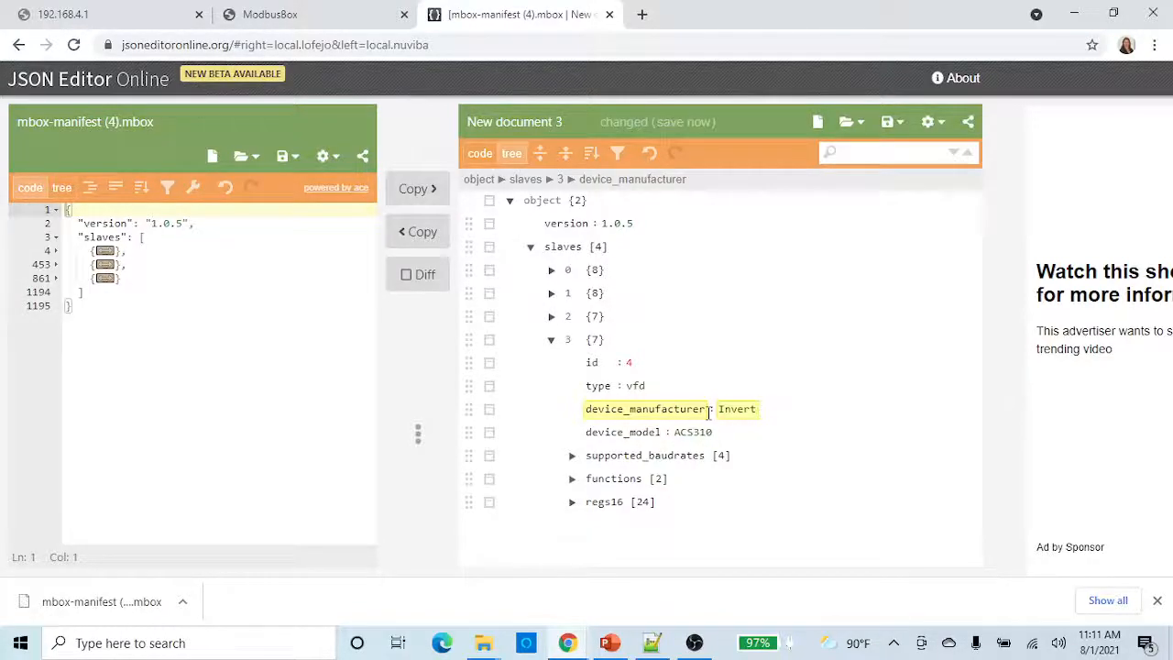
- Set the device_model of slave entry 3 to ODE-2
click(704, 432)
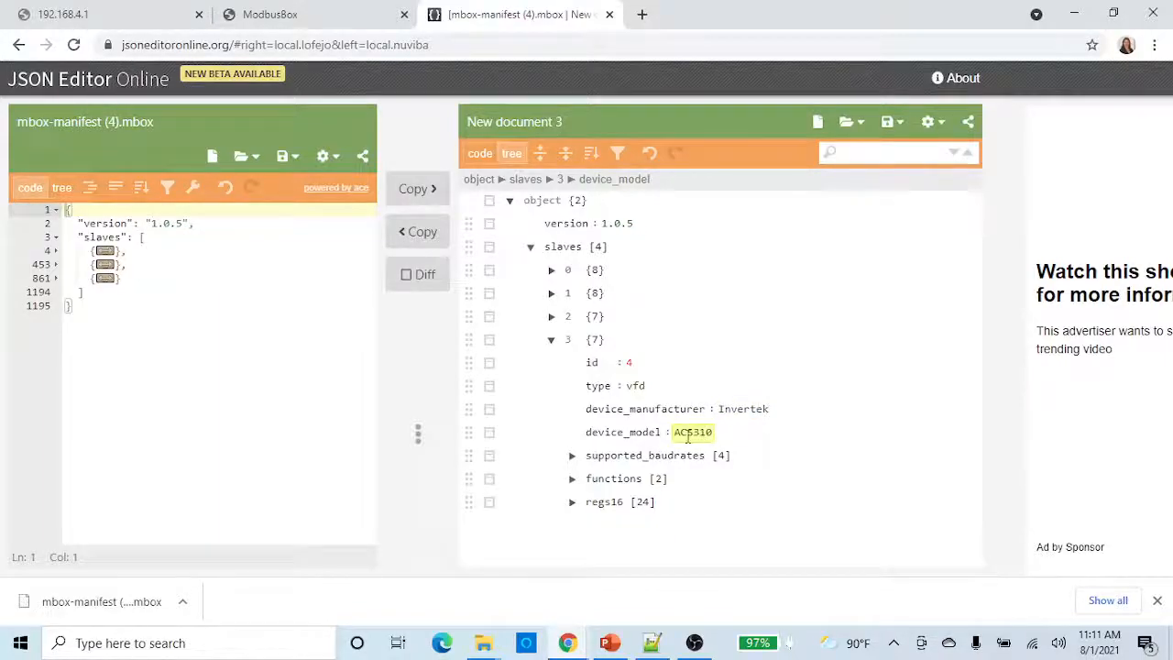
drag(677, 431, 707, 434)
text(OF)
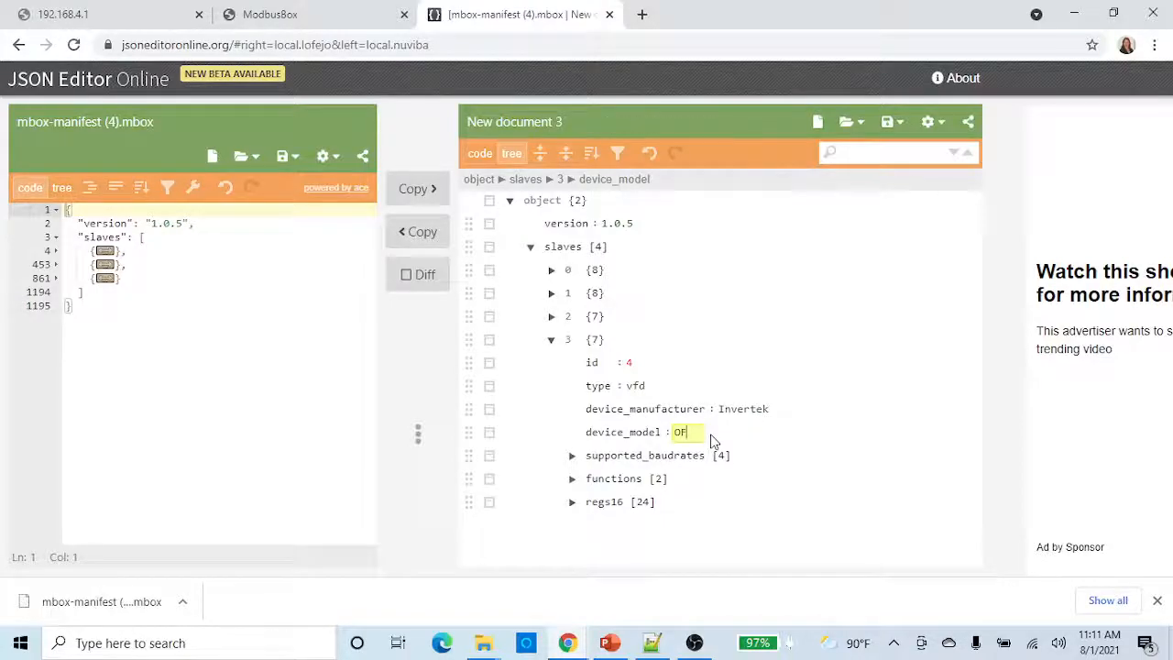
key(BackSpace)
text(DE)
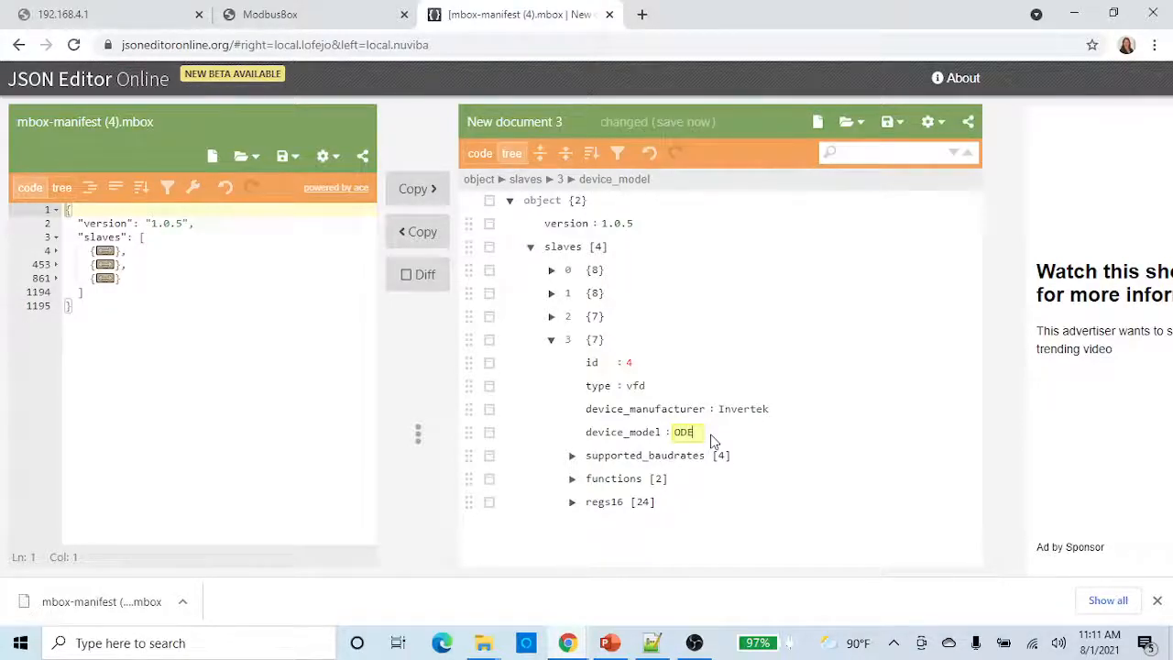
text(-2)
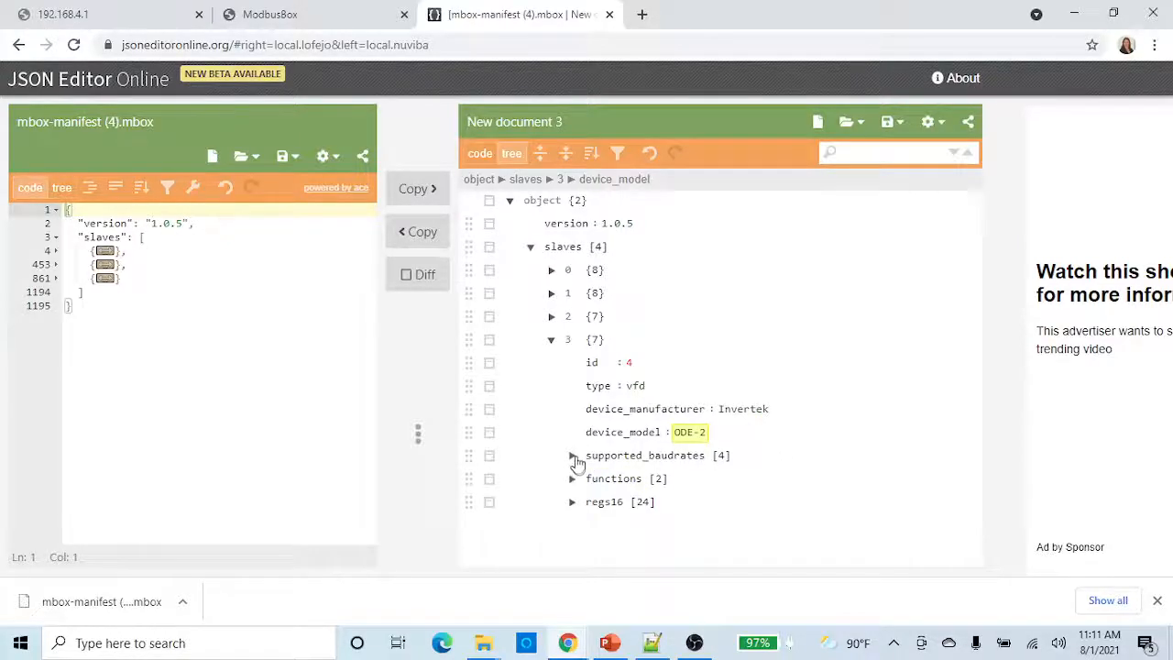
- Review the supported baud rates of the ODE-2 entry, collapse them, and expand function 0 with its options
click(572, 456)
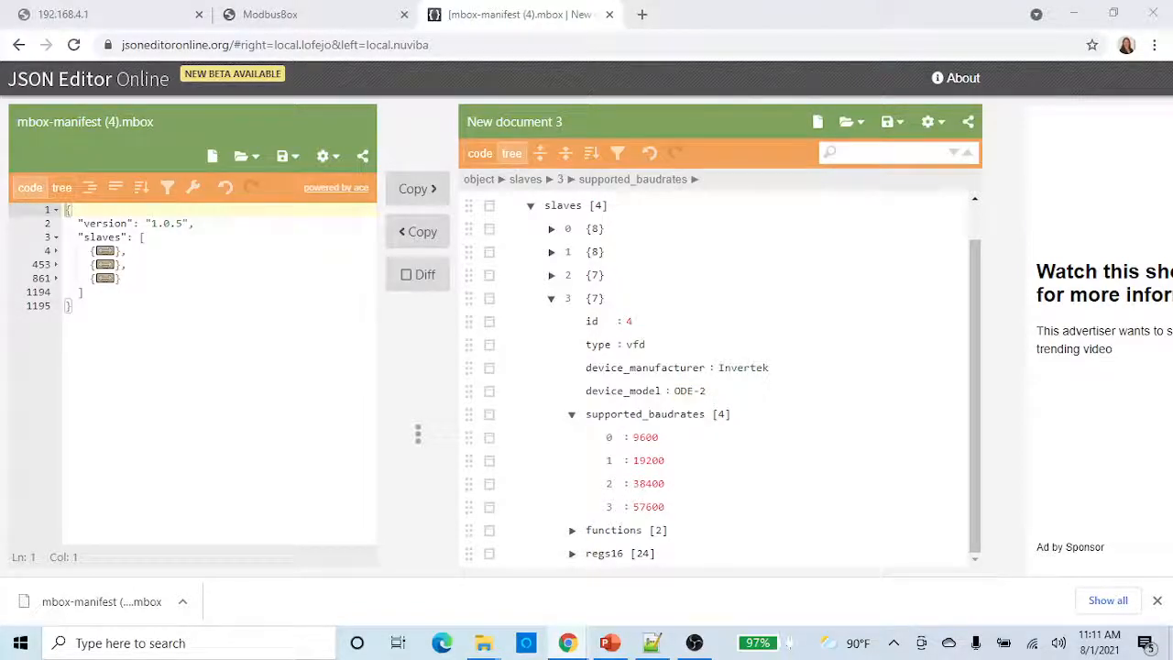
click(571, 414)
click(571, 480)
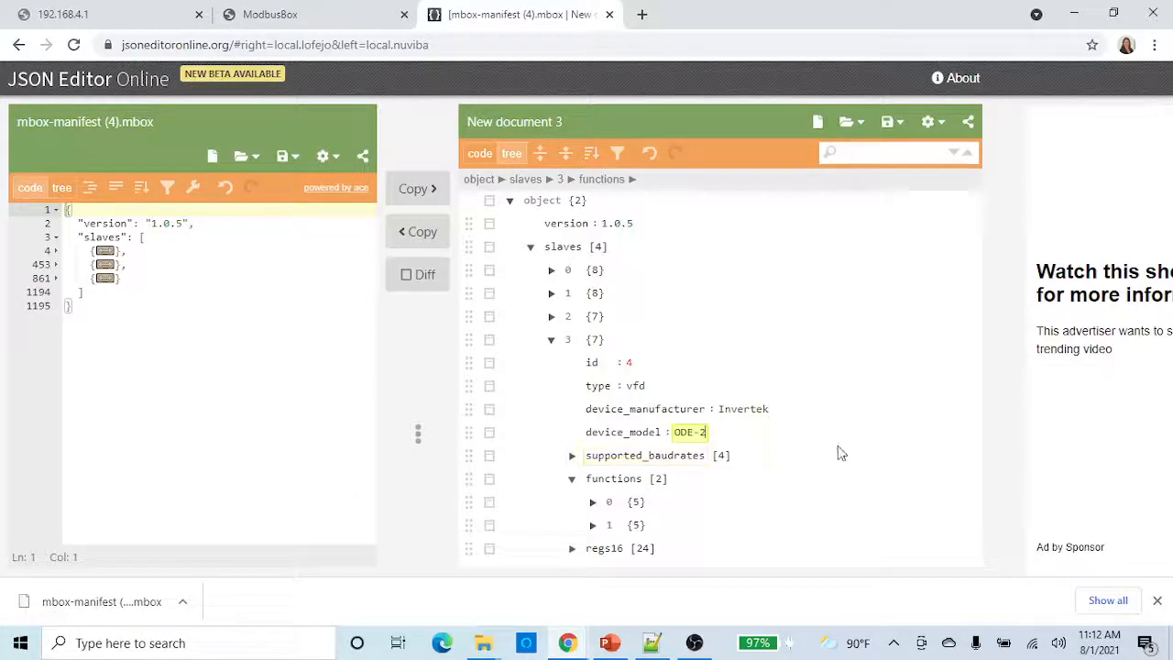
click(593, 502)
scroll(861, 481, down, 2)
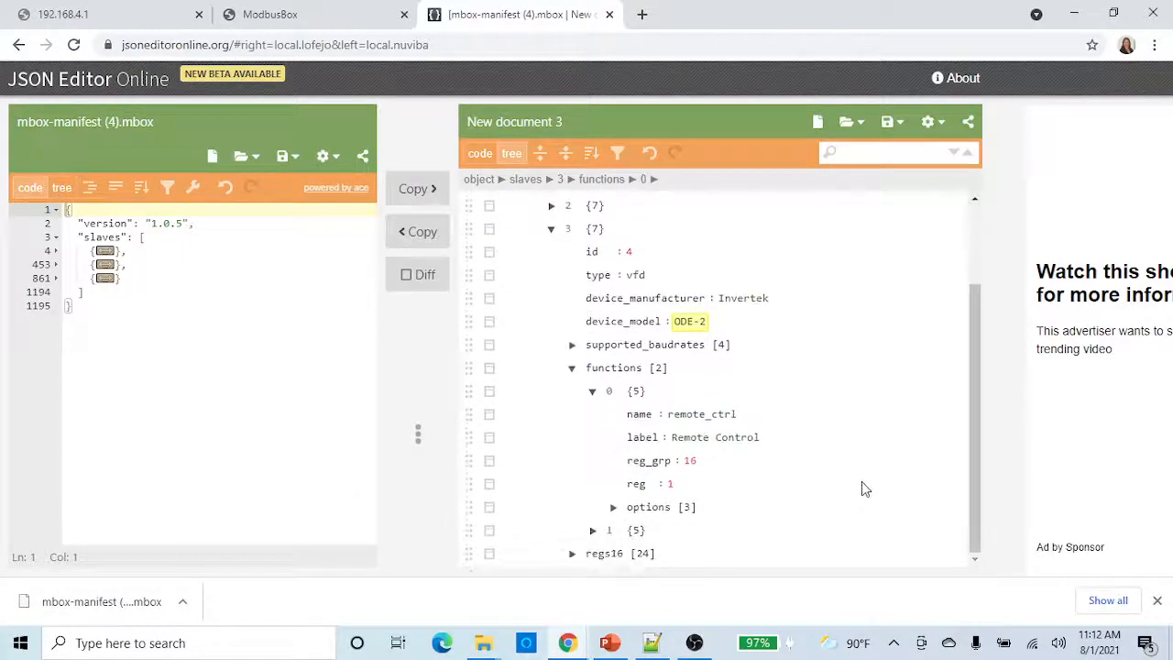
click(613, 507)
scroll(804, 487, down, 2)
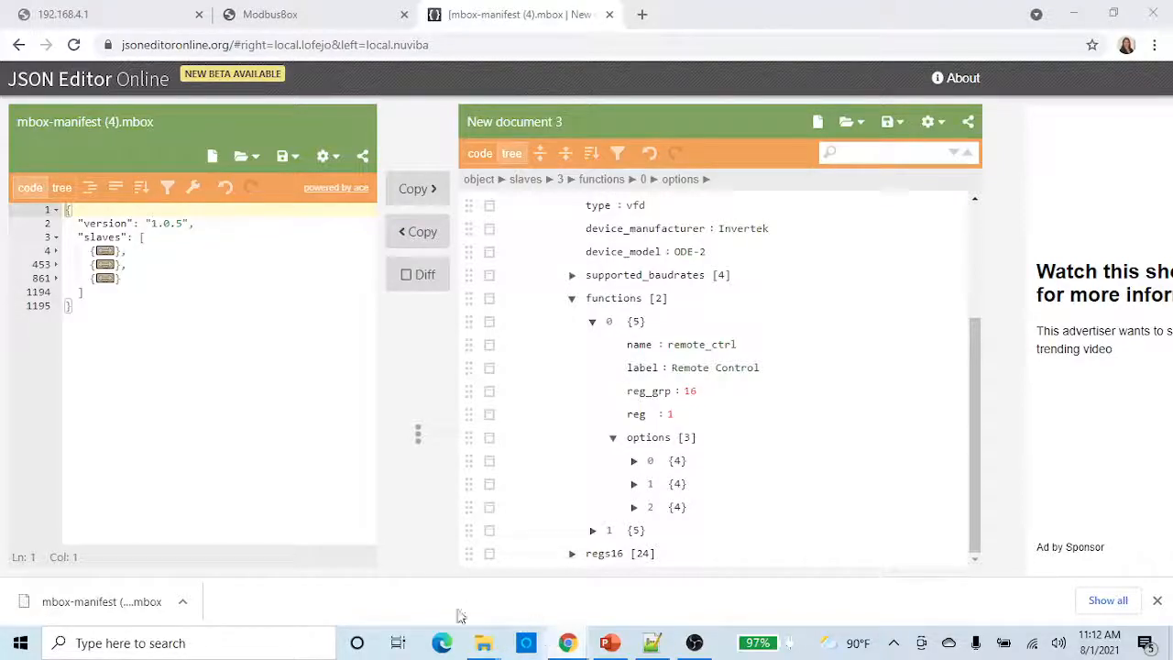
- Change the name value of function 0 in the ODE-2 entry to RunCmd
drag(668, 345, 737, 346)
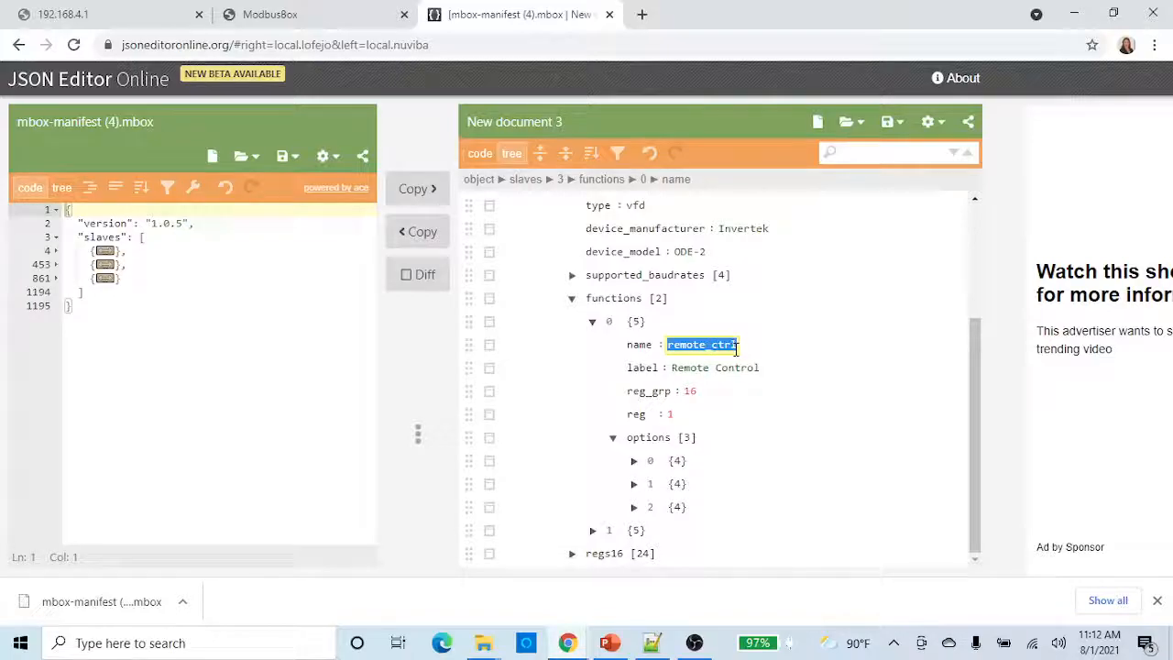
text(Run)
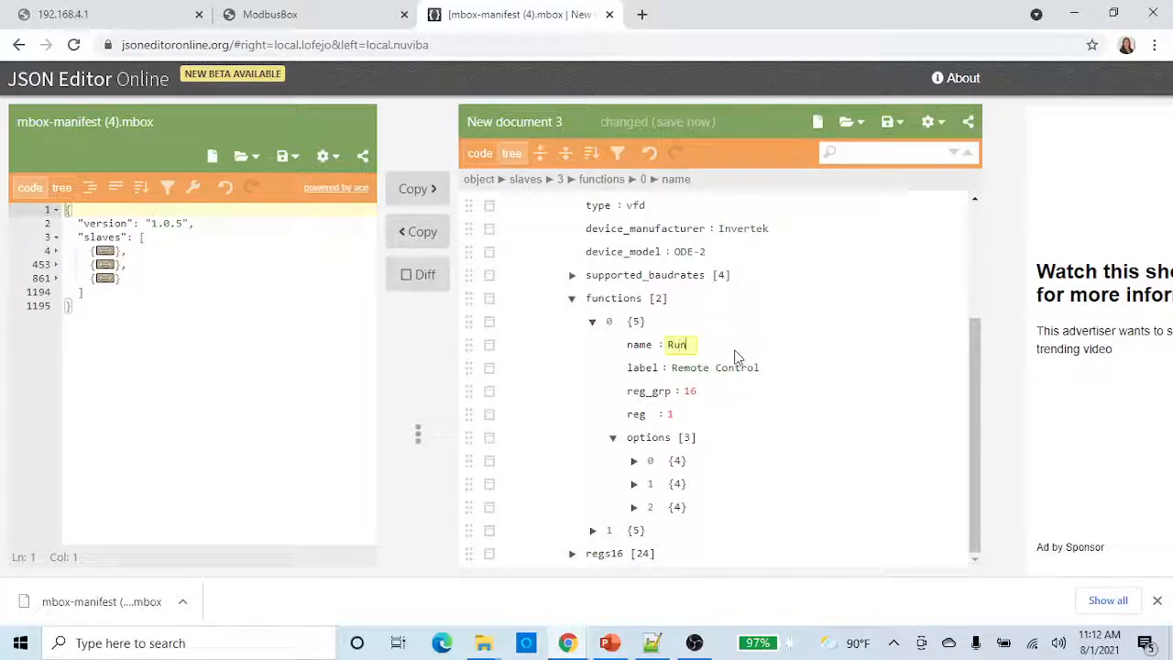
text(C)
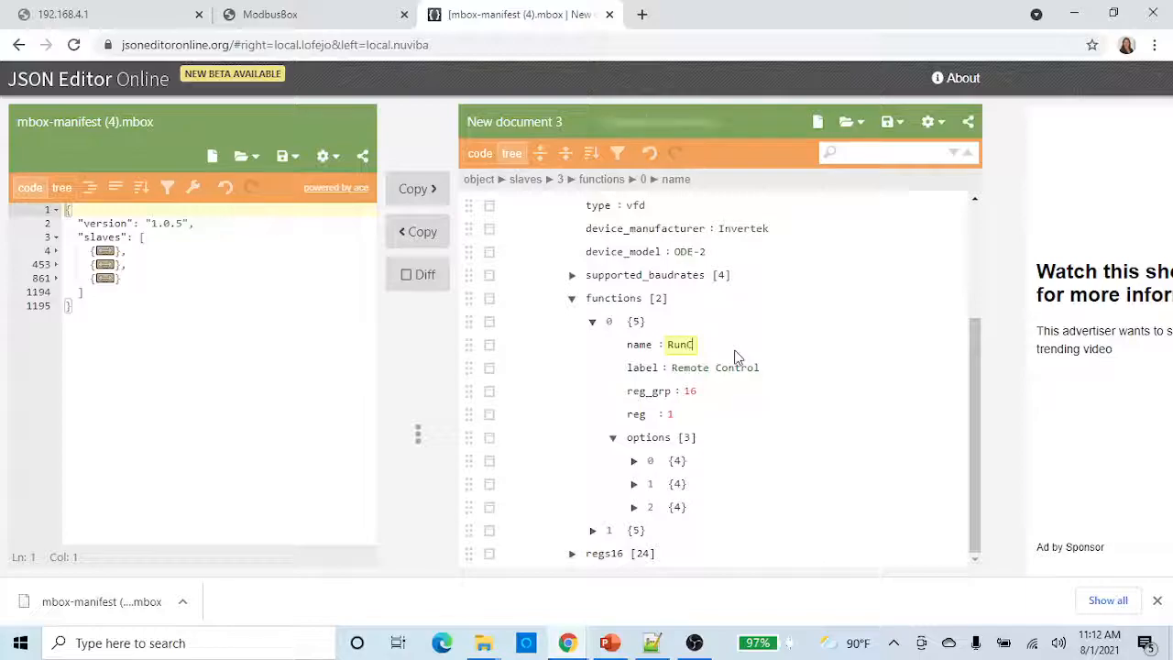
text(md)
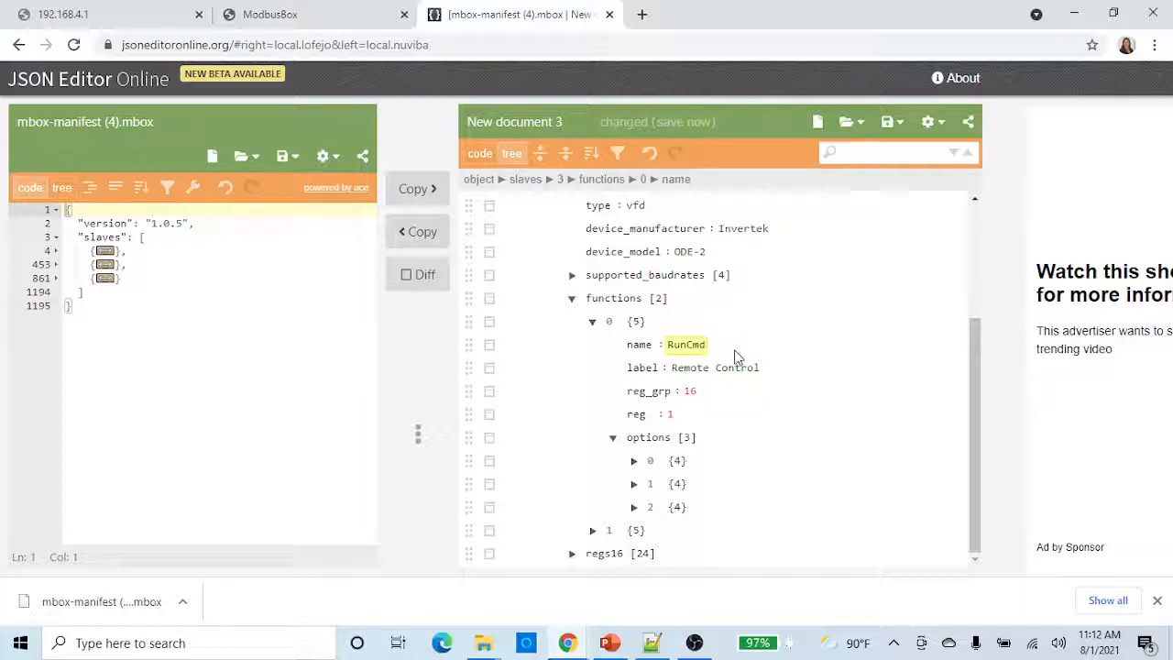
click(709, 367)
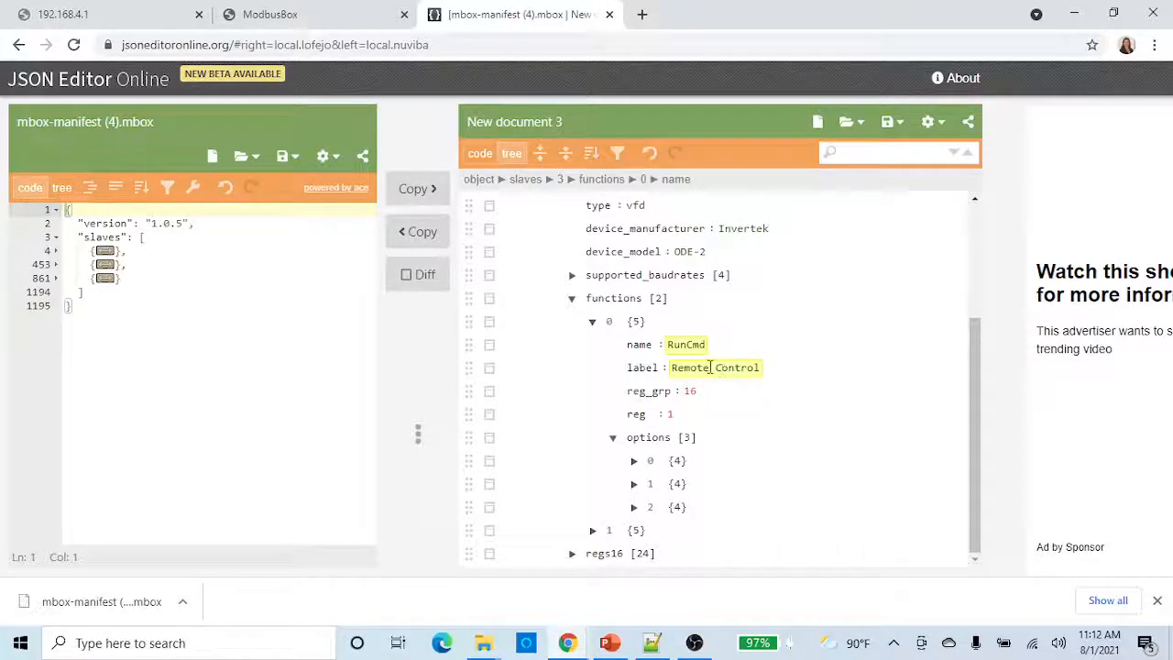
drag(670, 370, 758, 370)
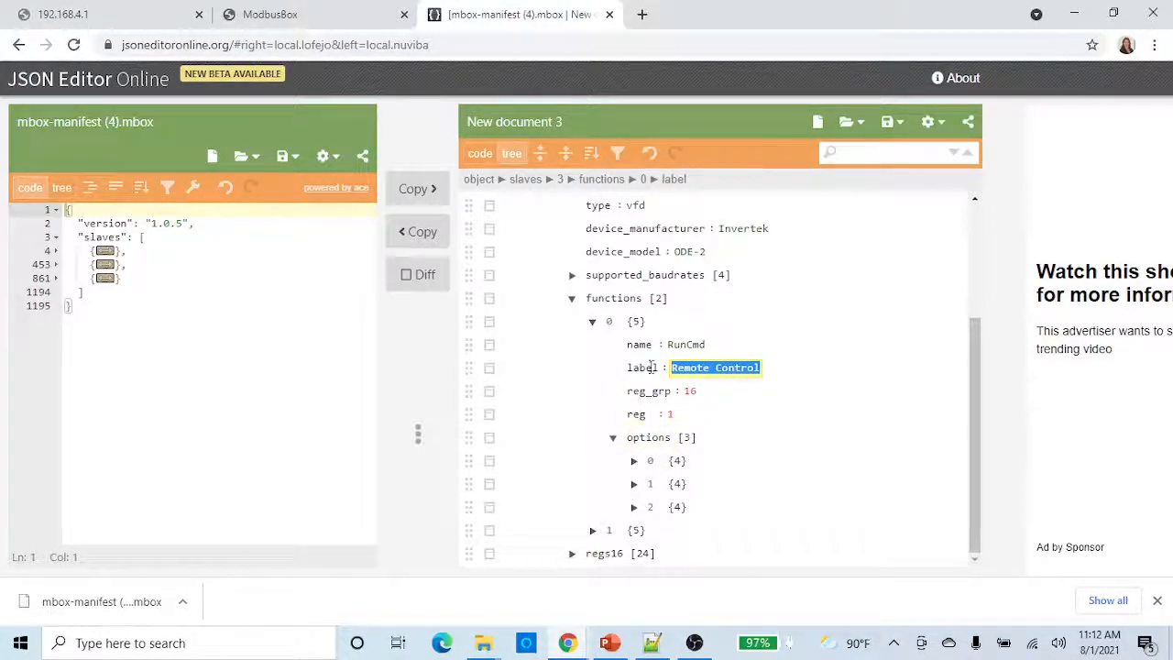
scroll(760, 414, up, 2)
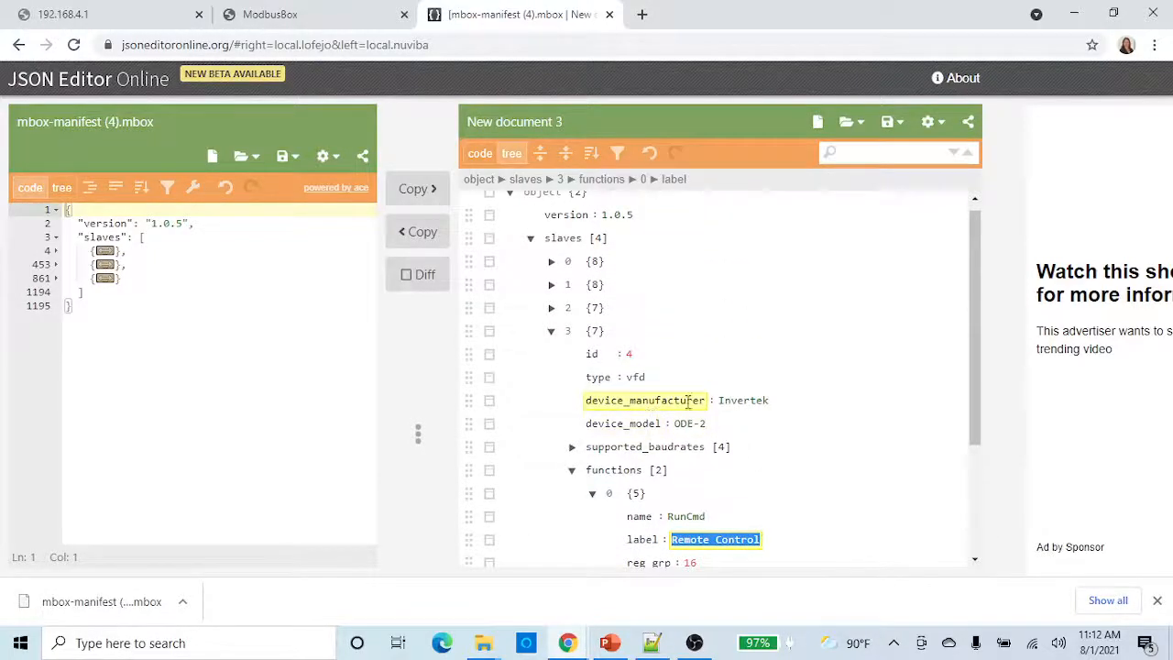
scroll(687, 403, down, 2)
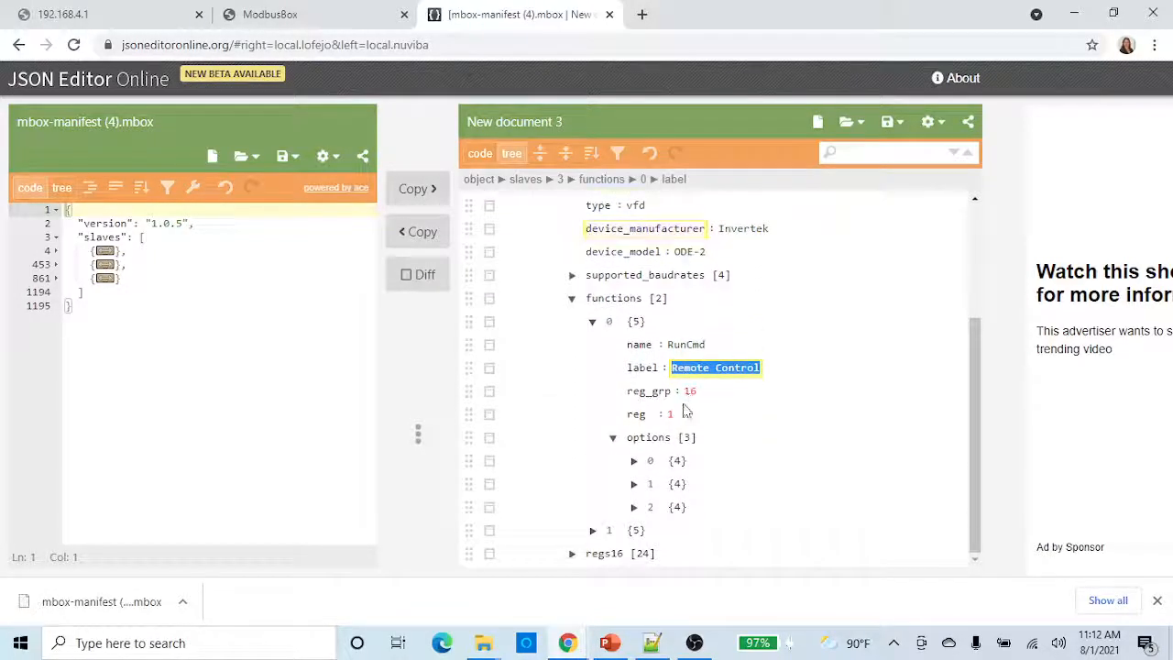
click(615, 443)
click(614, 443)
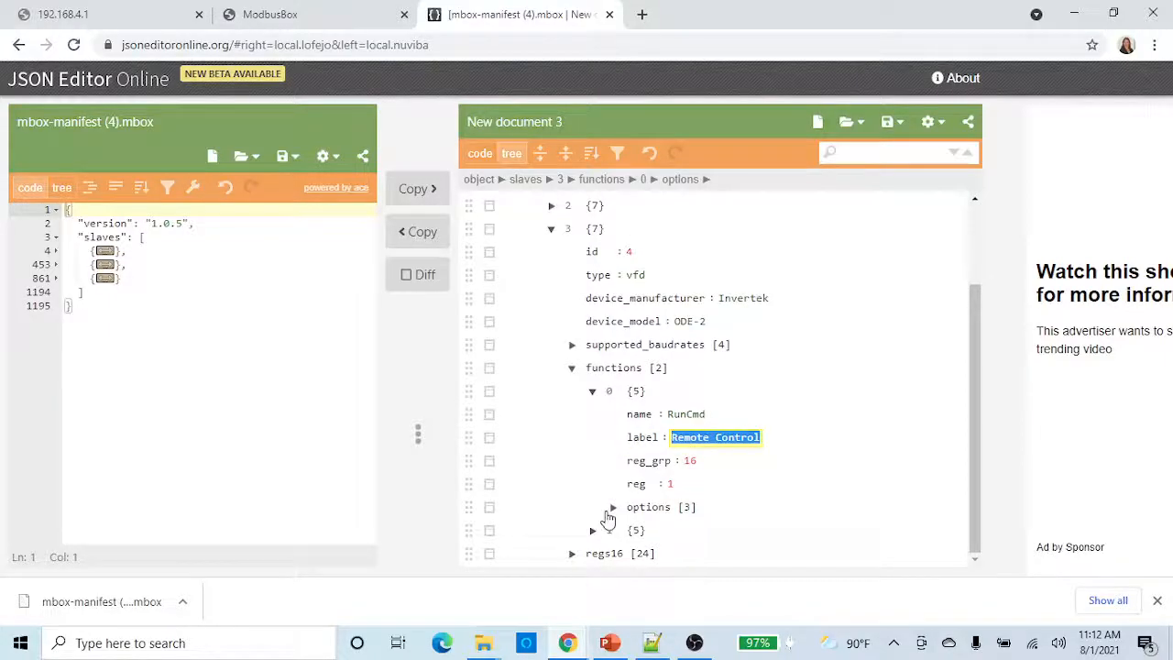
click(611, 505)
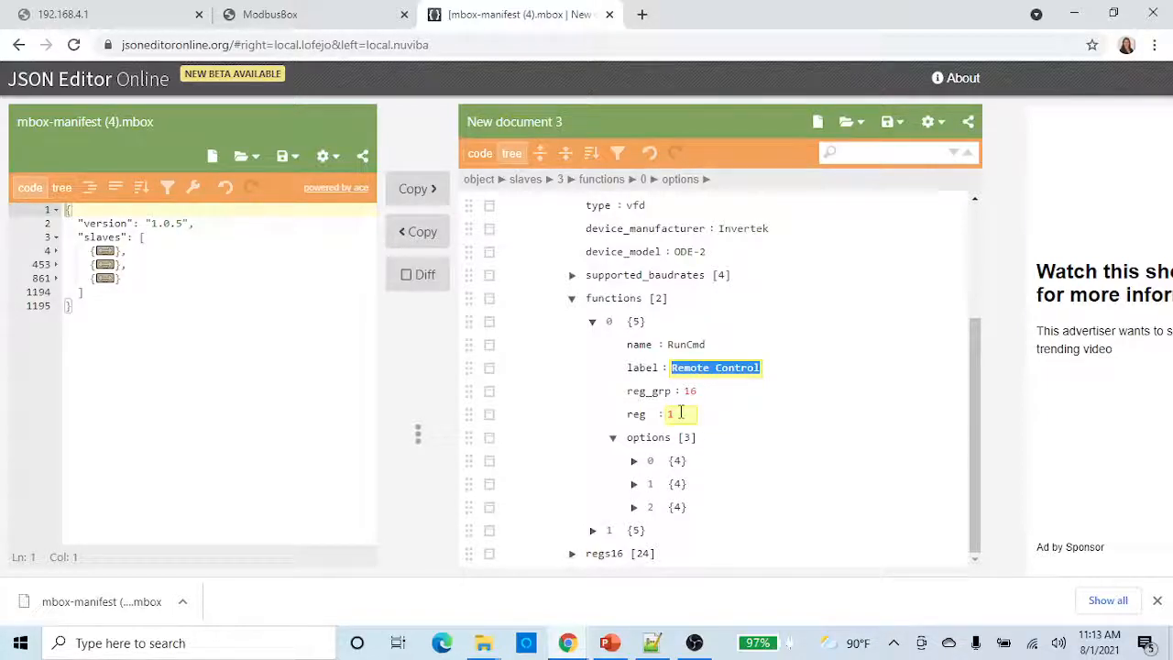
- Expand option 0 of the RunCmd function and set the val of runfwd to 1
click(634, 462)
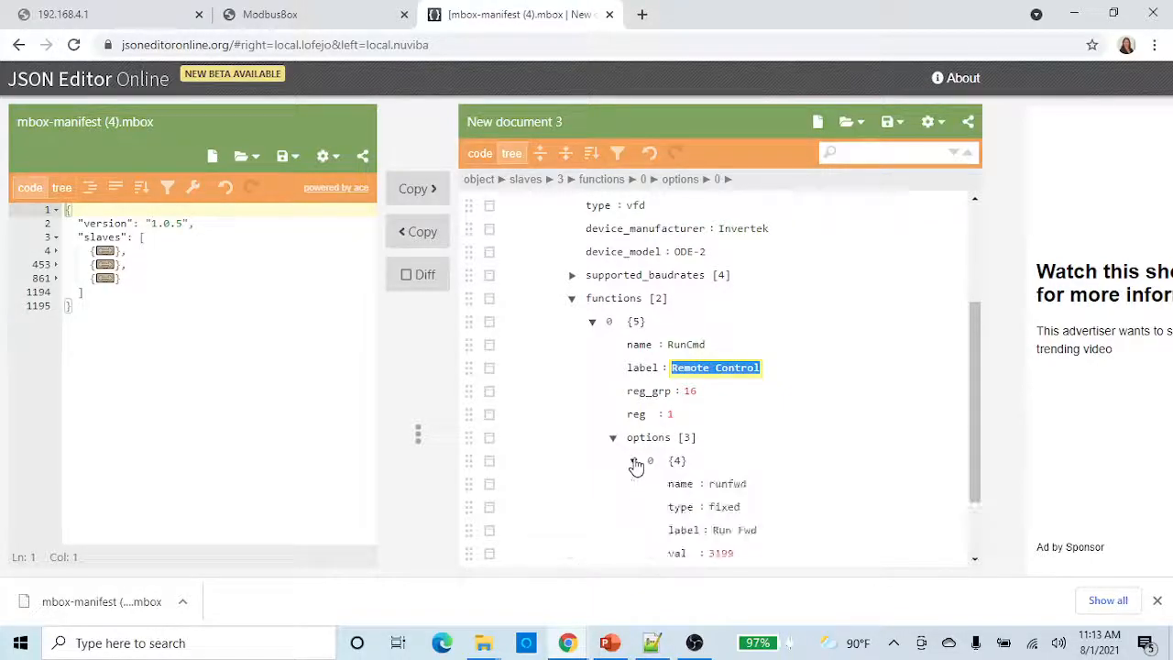
scroll(827, 420, down, 1)
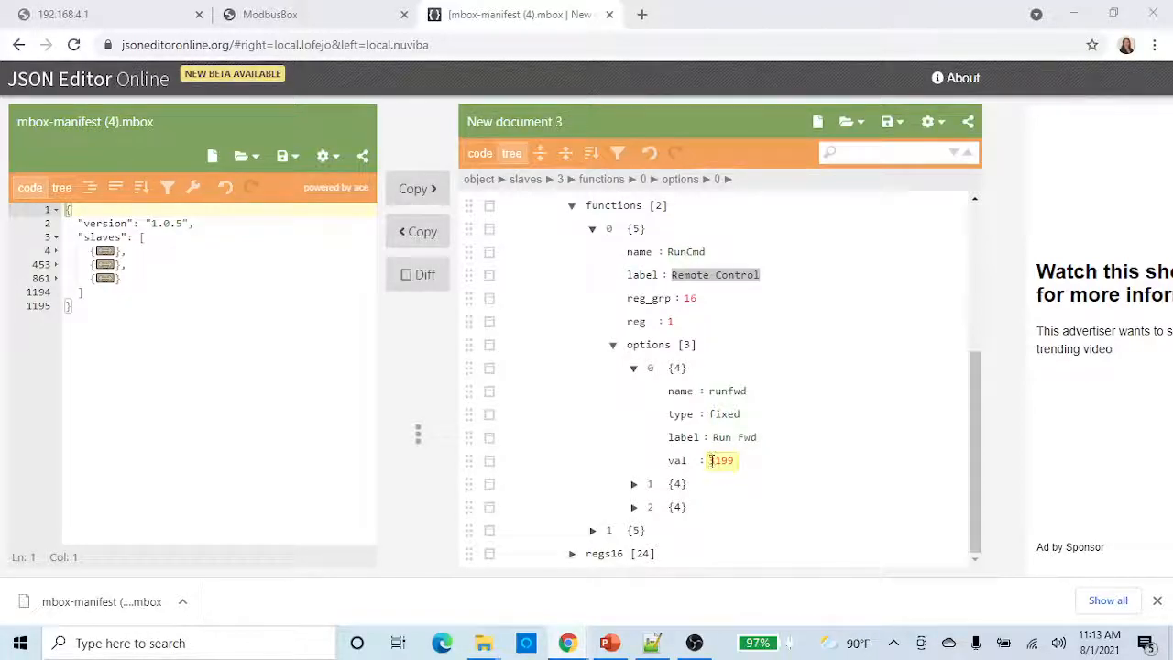
drag(708, 460, 733, 464)
text(1)
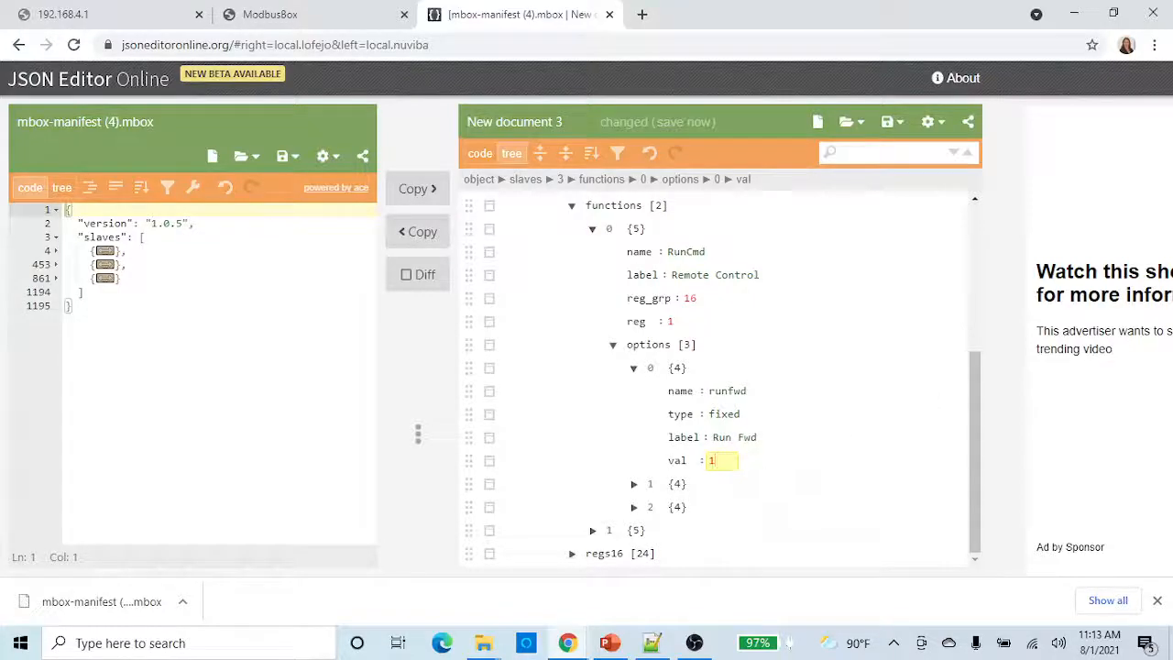
- In option 1 of the RunCmd function, set the name and label to stop and the val to 0
click(633, 484)
scroll(795, 497, down, 1)
click(740, 414)
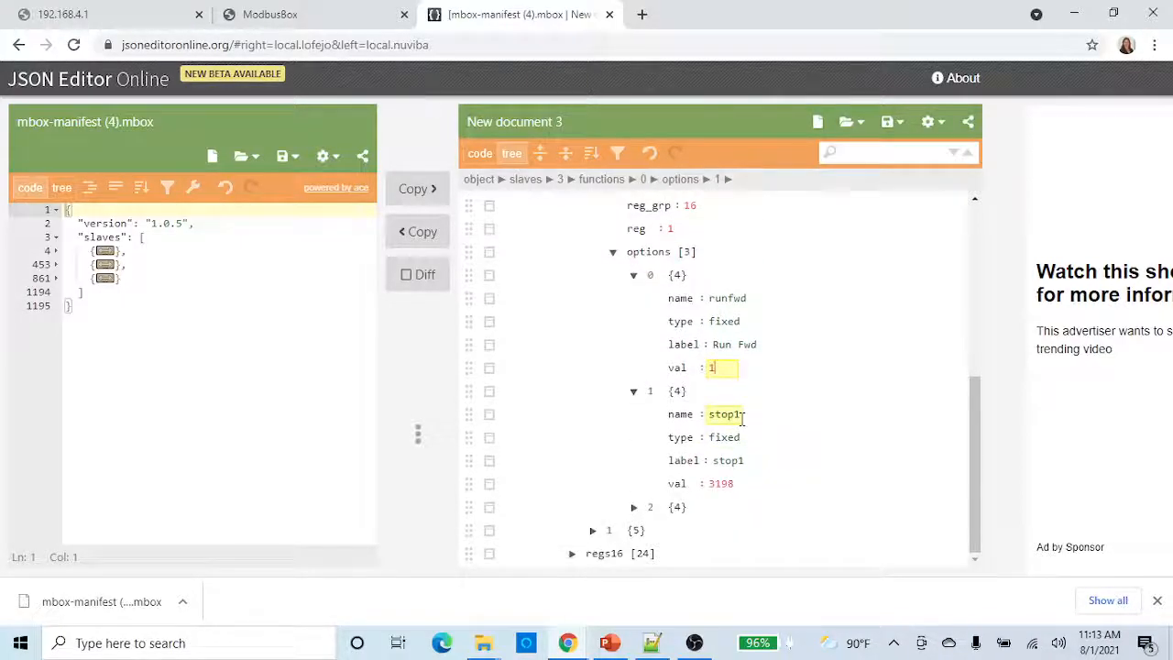
key(BackSpace)
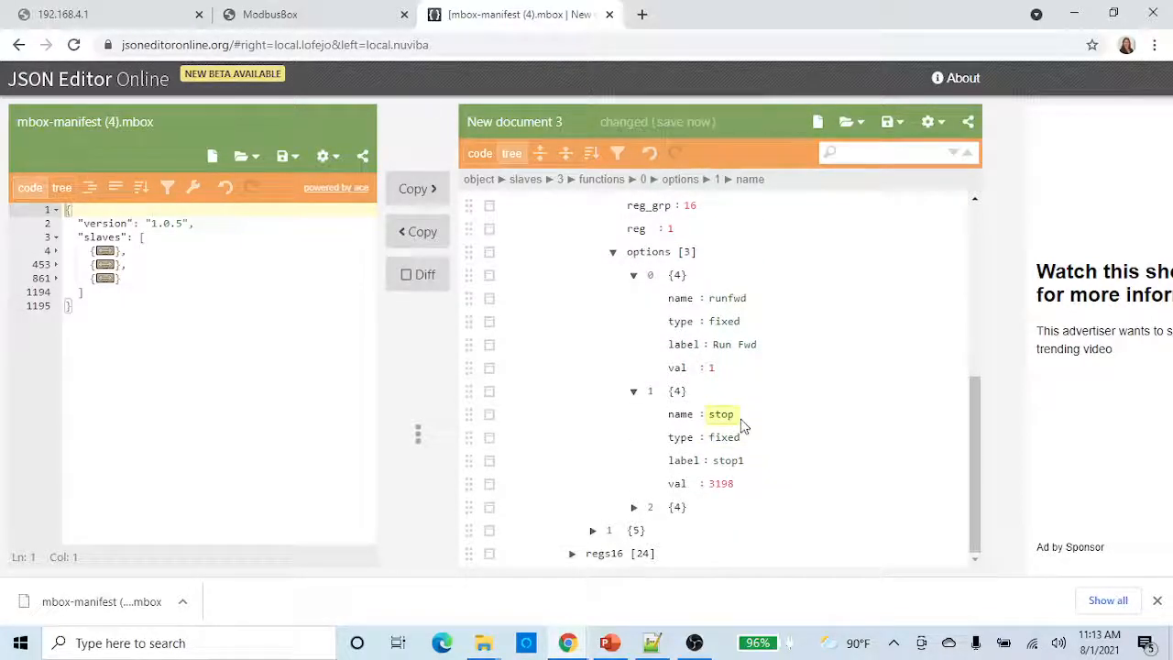
click(740, 461)
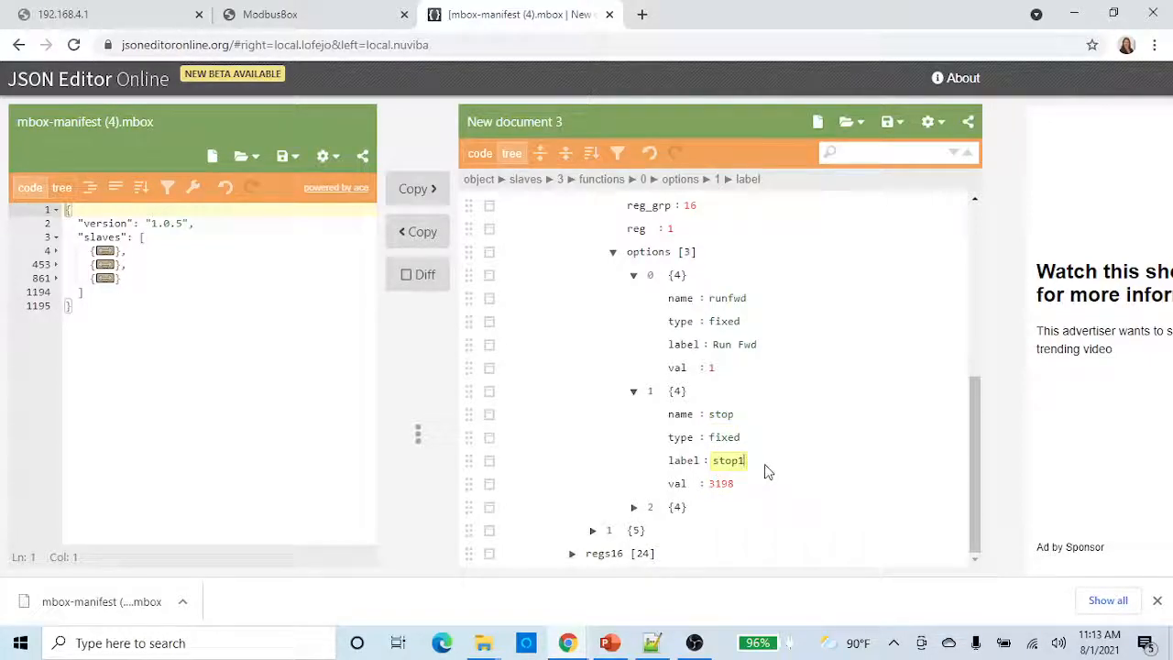
key(BackSpace)
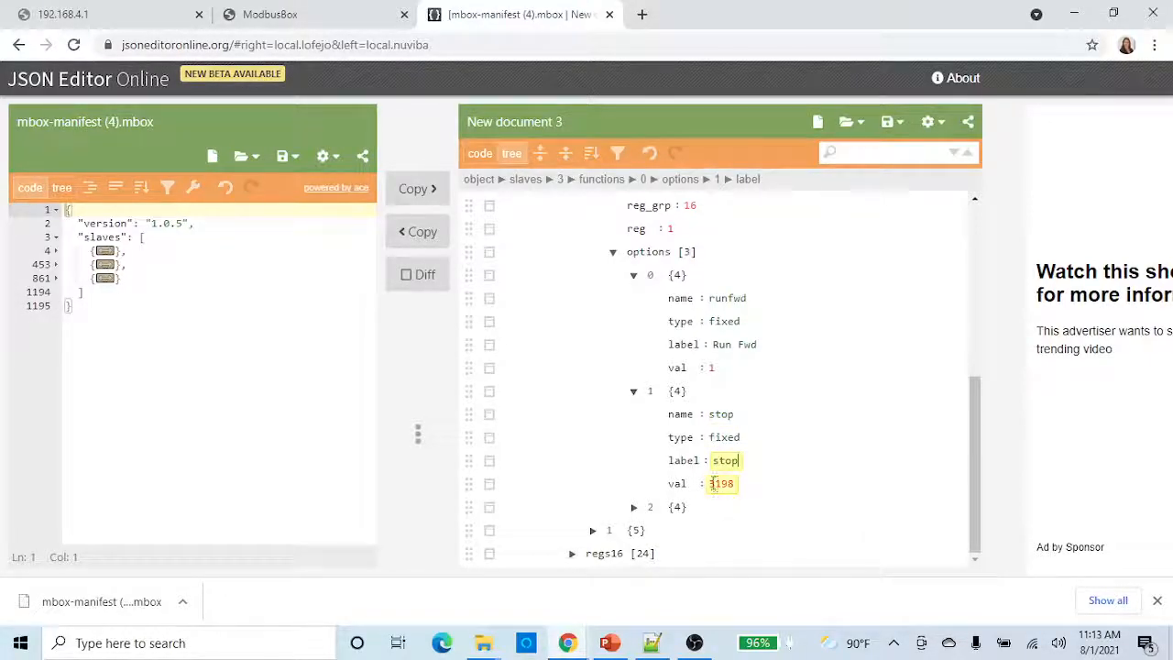
drag(706, 483, 737, 485)
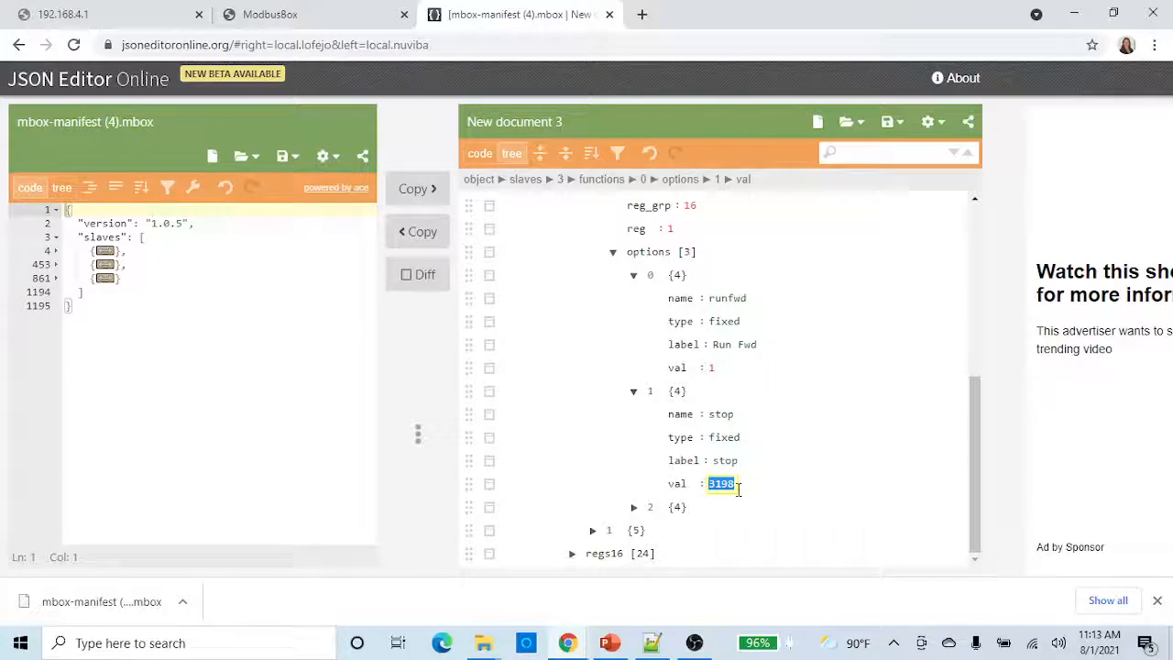
text(0)
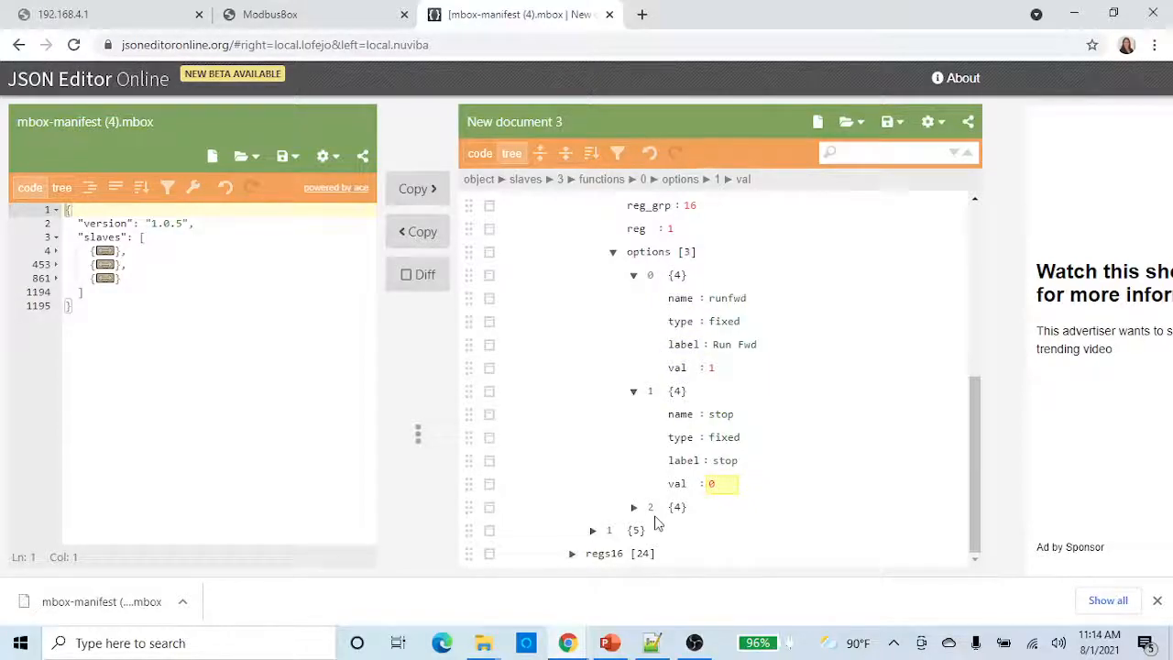
- Check the contents of option 2 of the RunCmd function, then remove that option
click(741, 513)
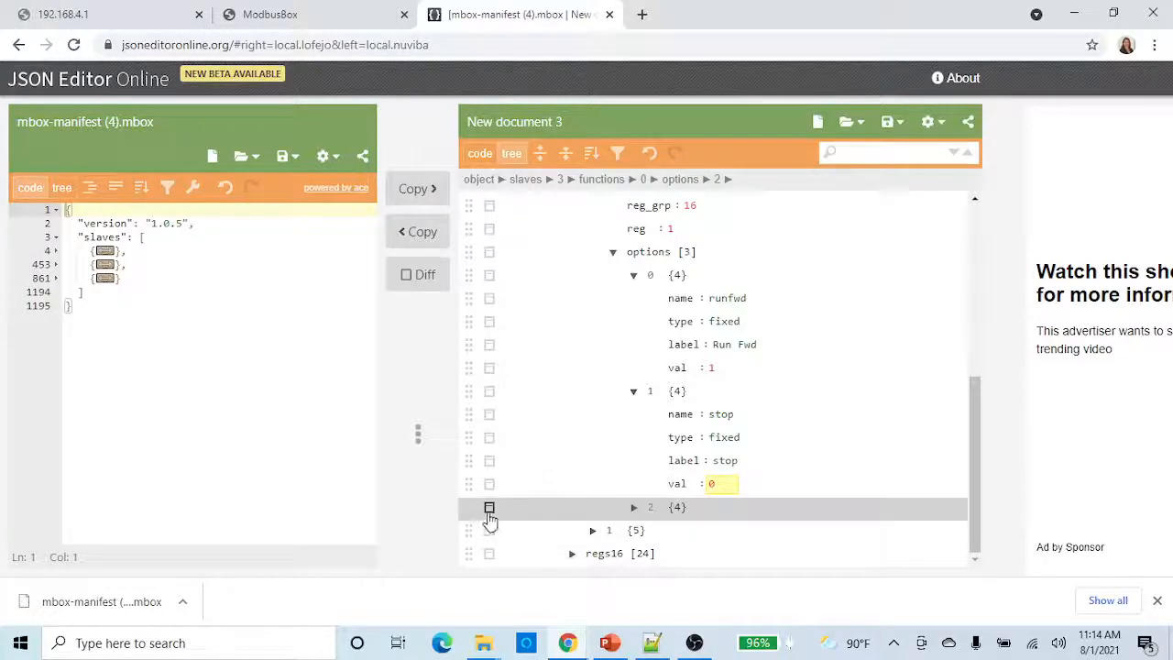
click(636, 509)
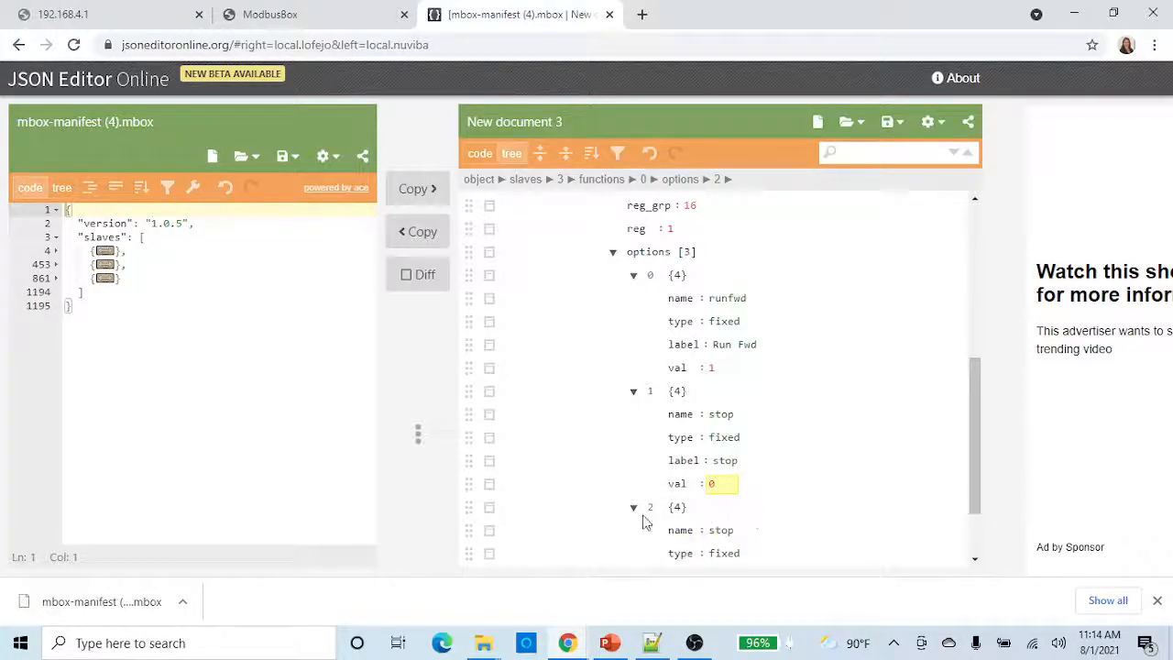
click(636, 510)
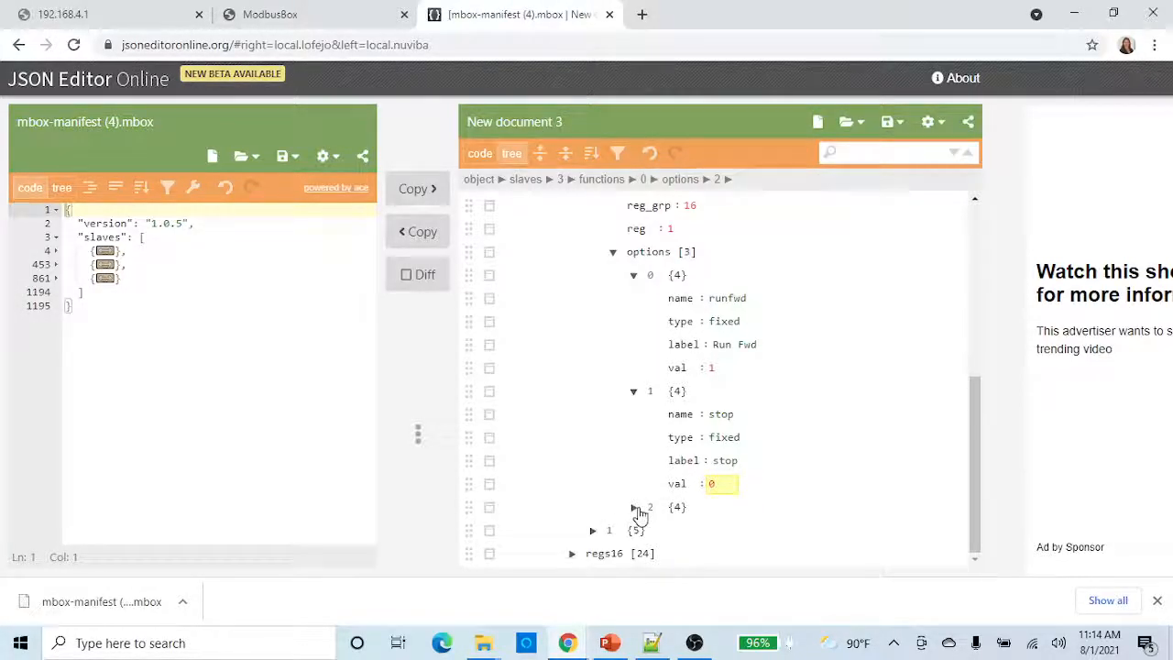
click(489, 509)
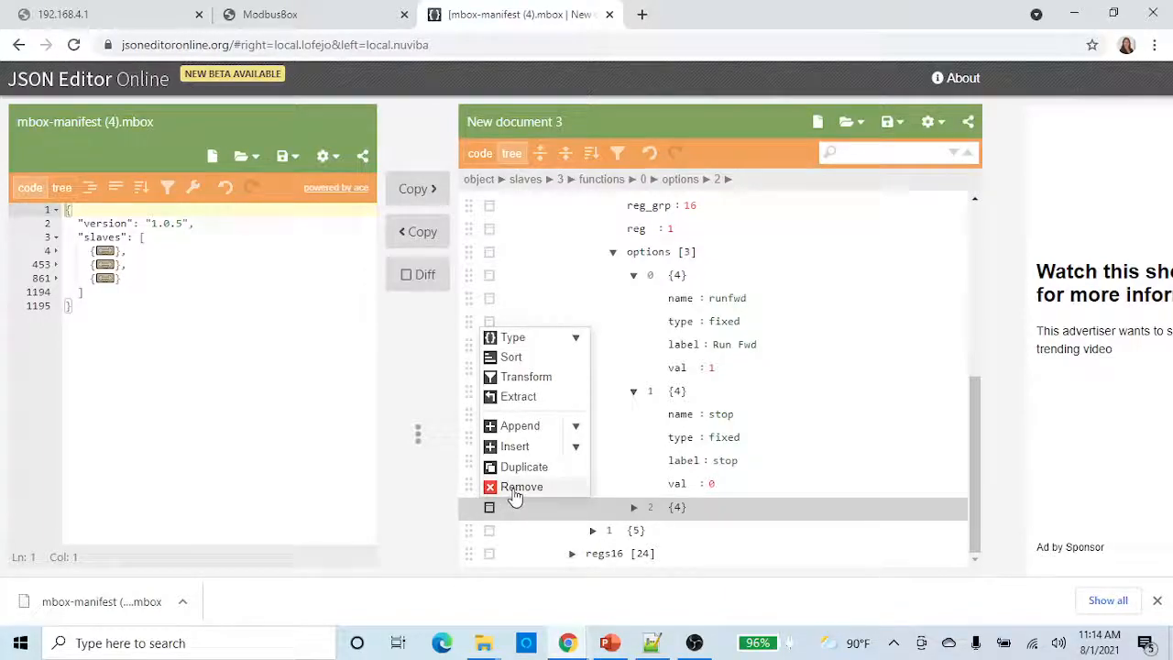
click(517, 487)
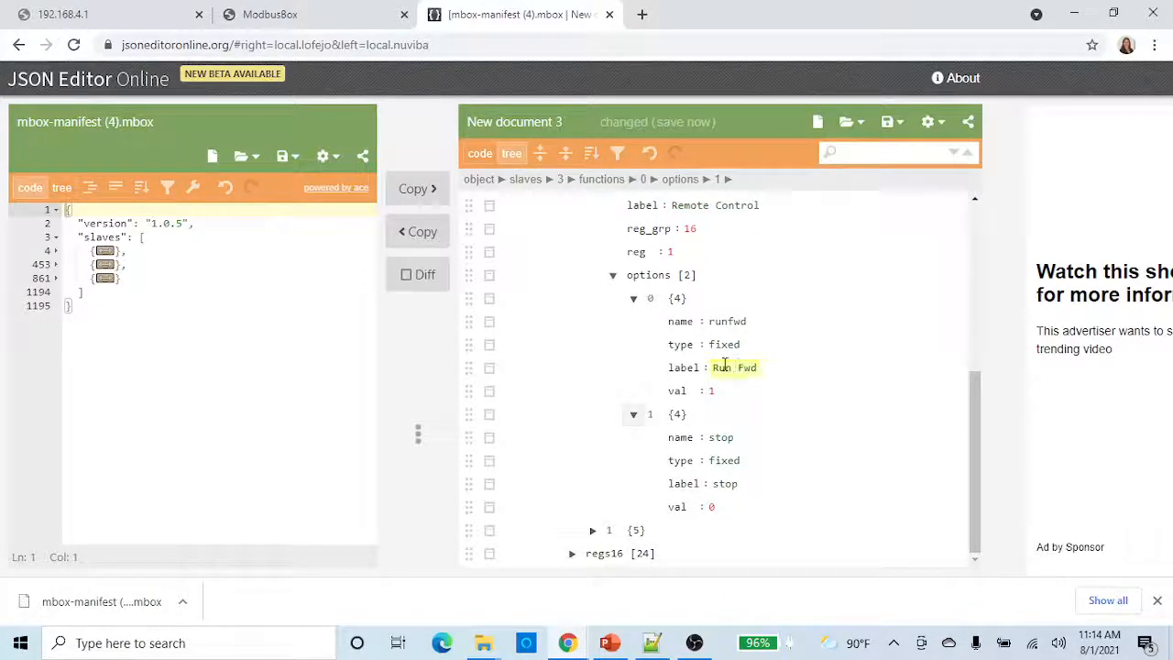
- Expand function 1 (speed_ctrl) of the ODE-2 entry and set its reg to 2
scroll(666, 284, up, 3)
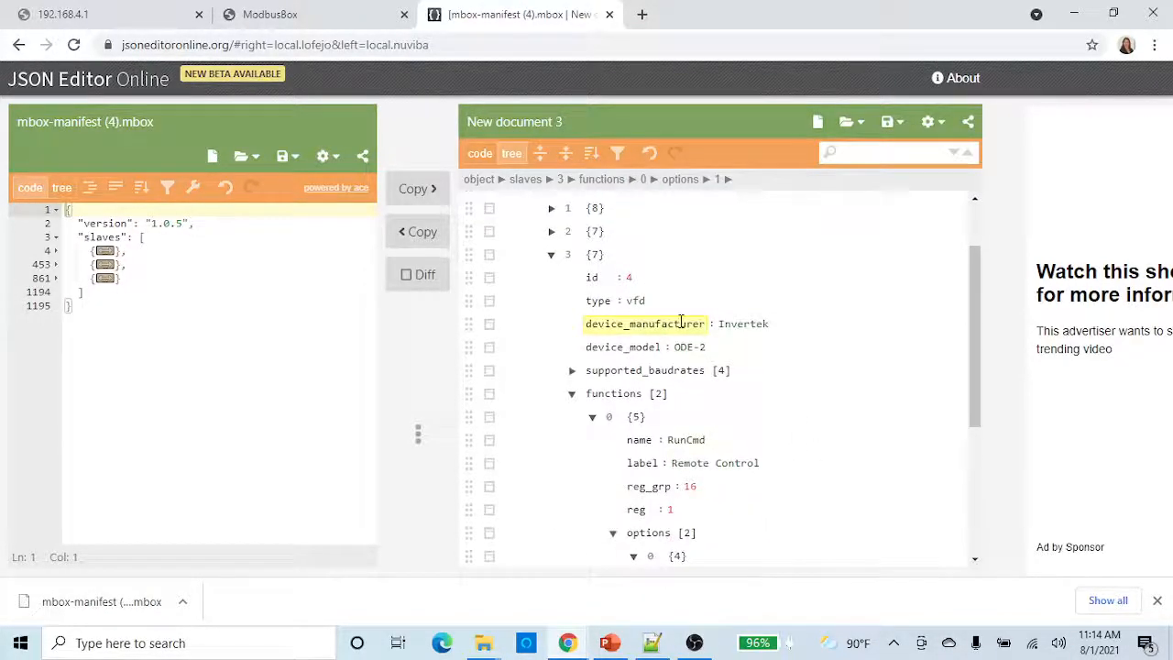
scroll(680, 321, down, 3)
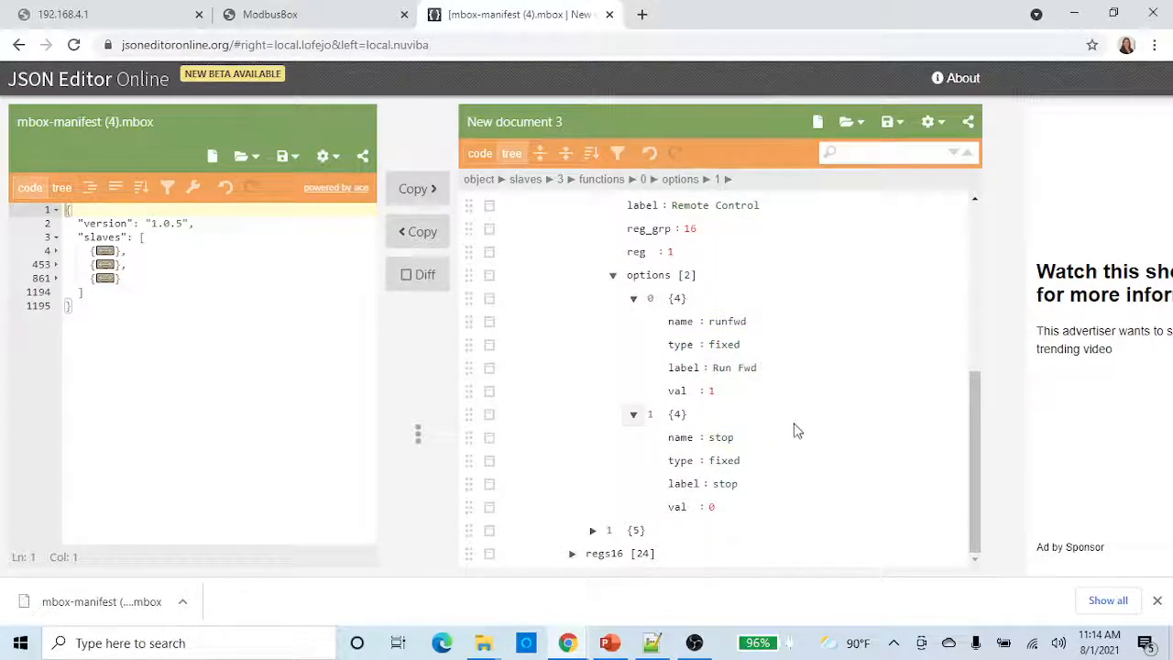
click(592, 530)
scroll(913, 463, down, 2)
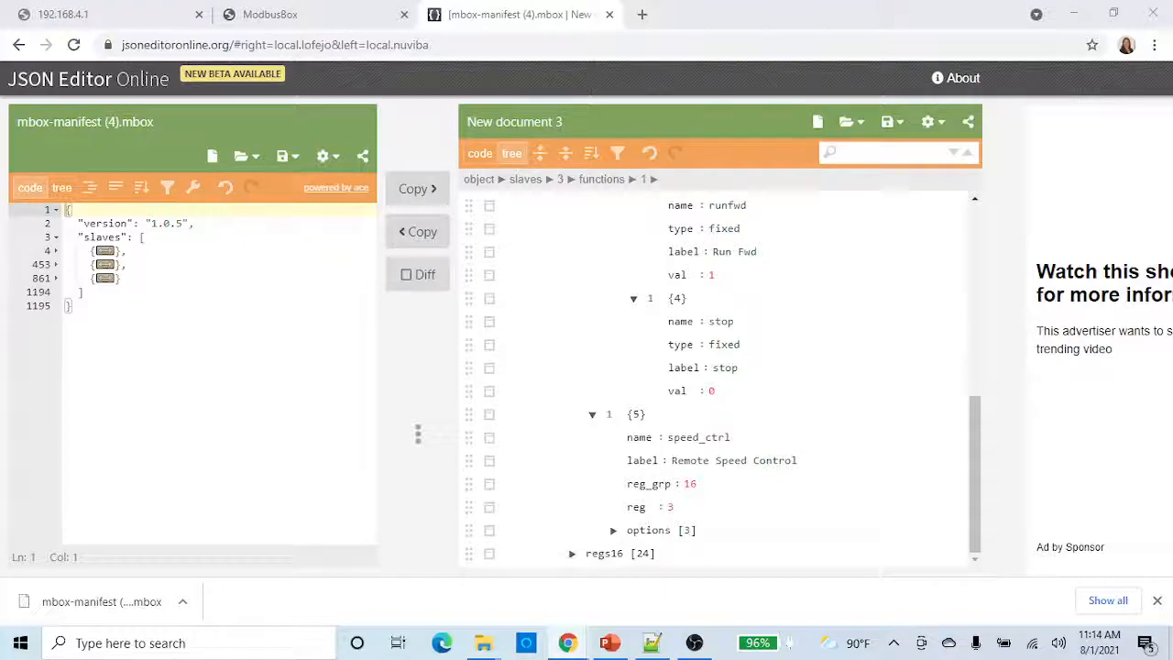
double_click(669, 508)
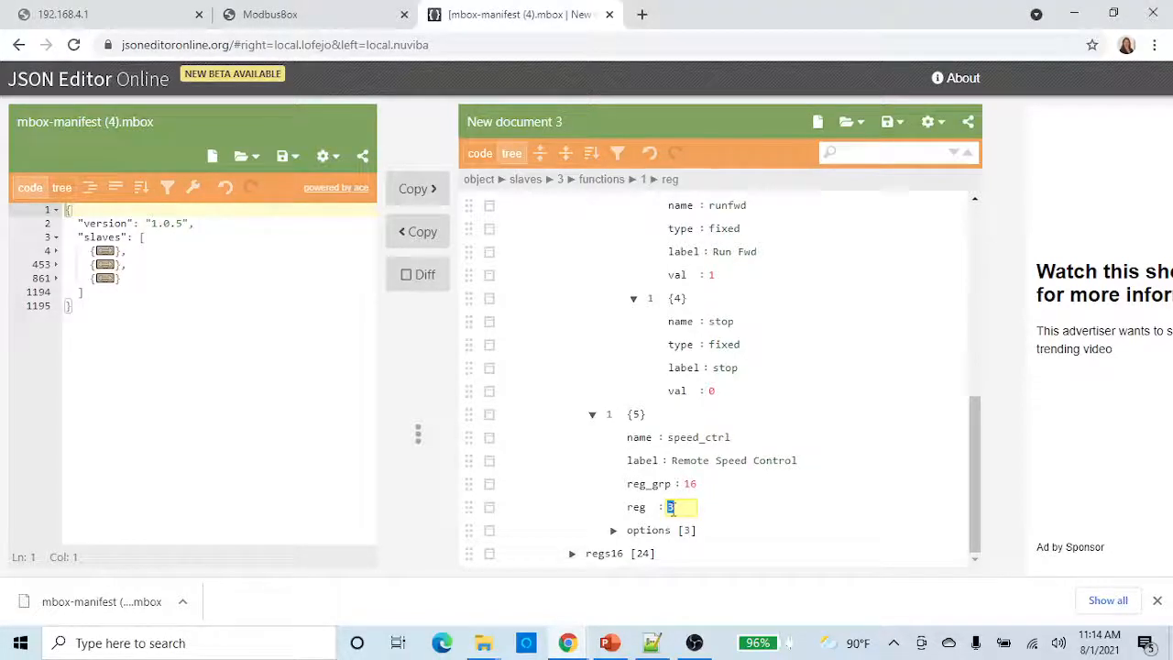
text(2)
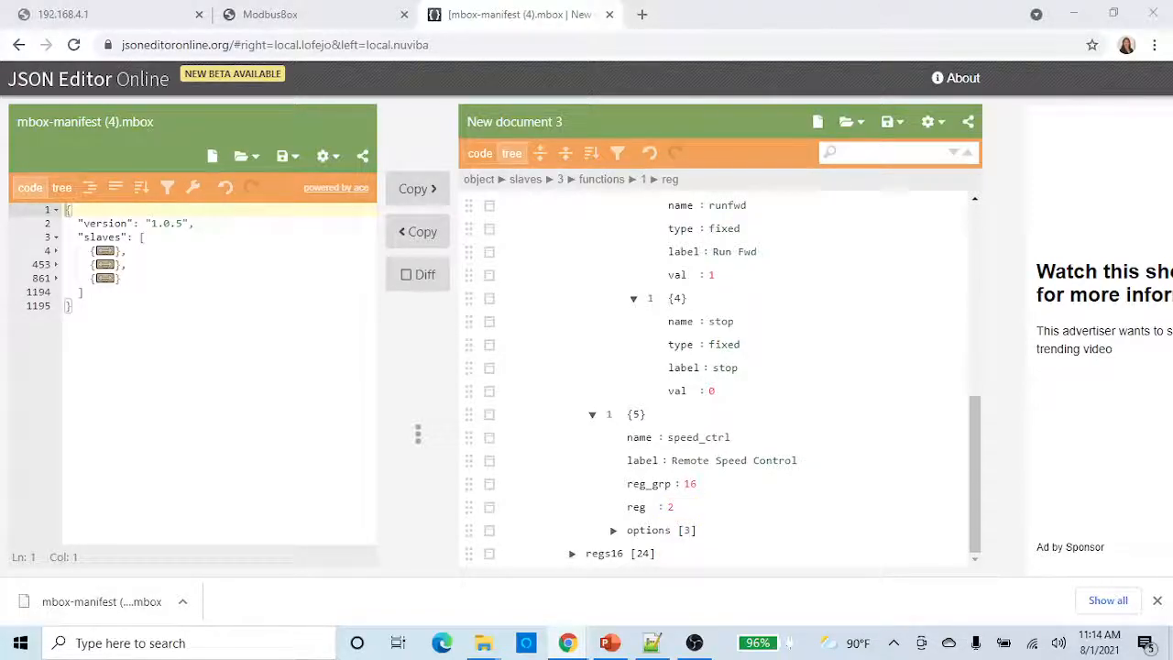
- Expand option 0 (minspd) of the speed_ctrl function and set its val to 200
click(613, 529)
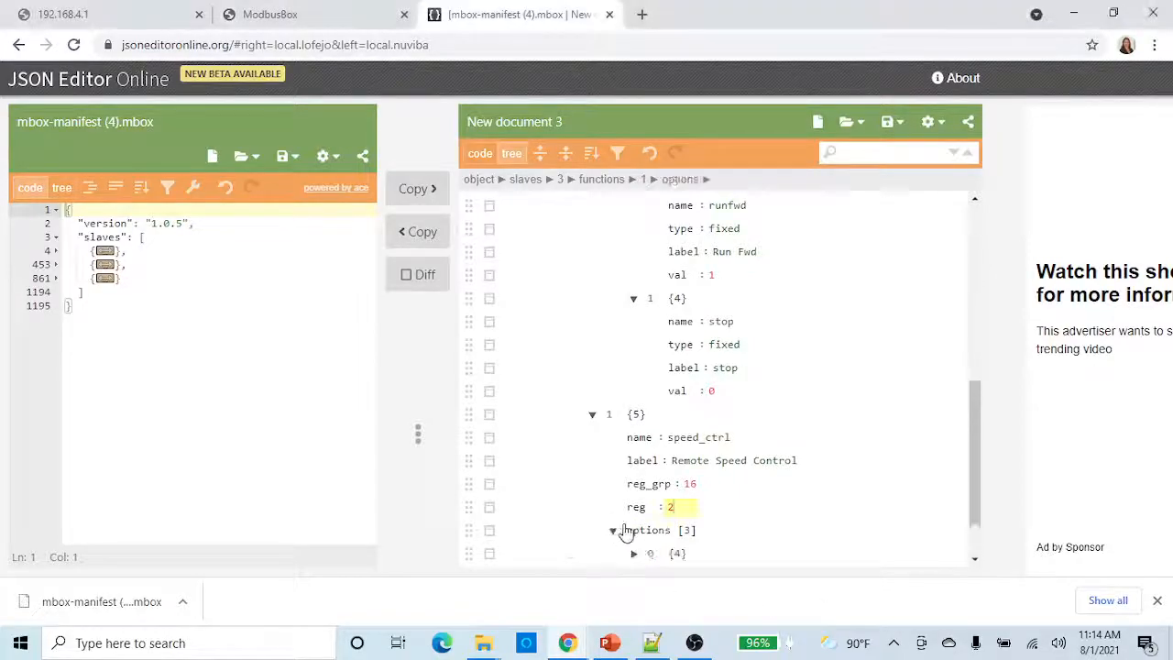
scroll(811, 461, down, 1)
click(633, 483)
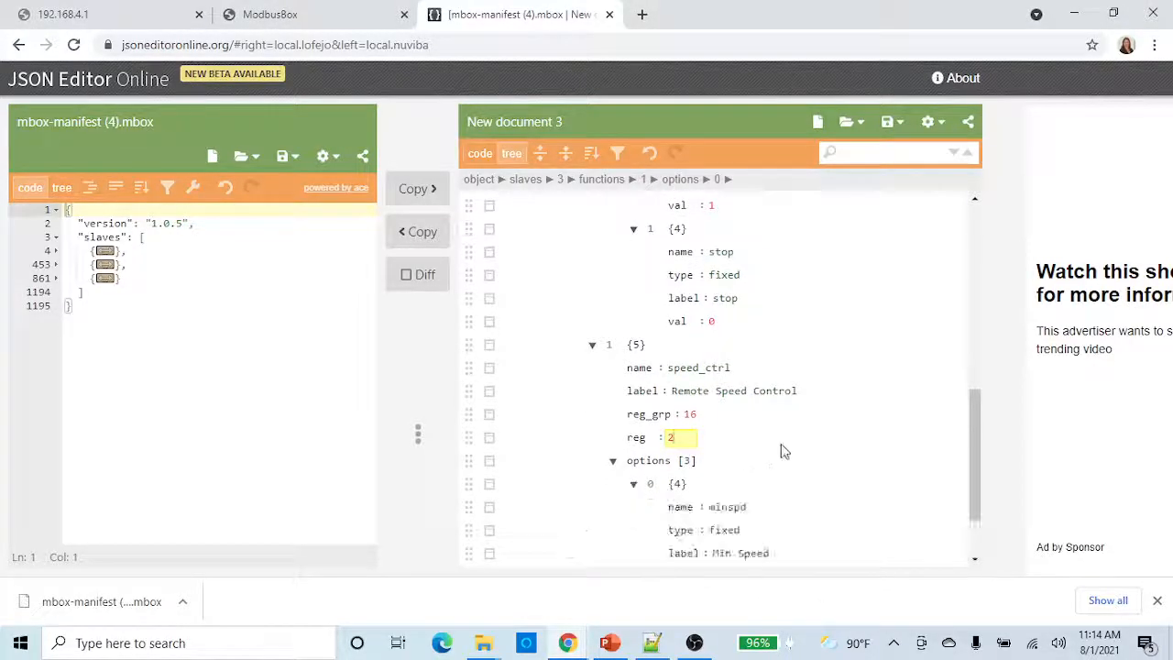
scroll(780, 450, down, 1)
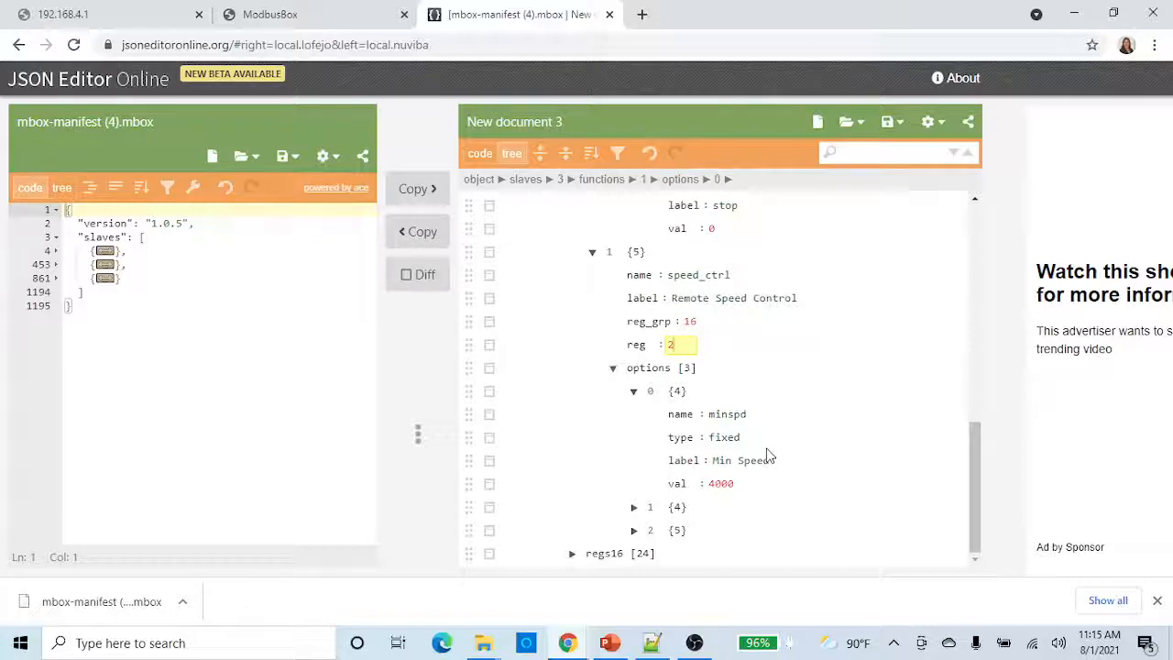
click(712, 484)
drag(712, 483, 738, 484)
text(2)
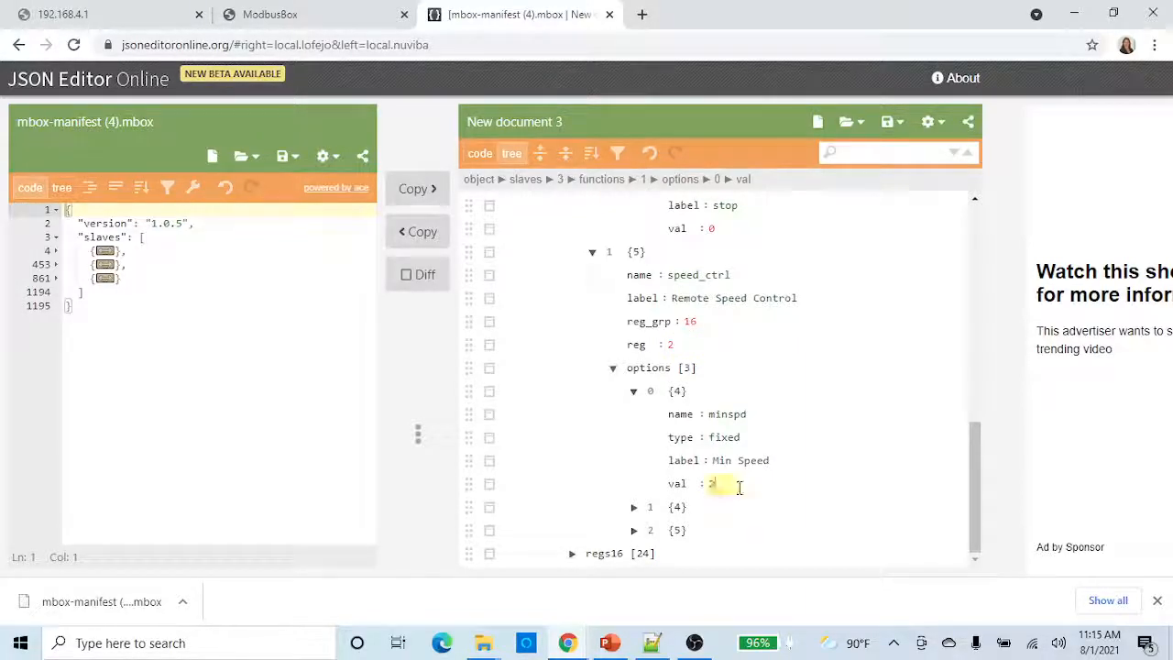
text(00)
- Set the val of the maxspd option in speed_ctrl to 600 and collapse the minspd and maxspd options
click(633, 507)
scroll(834, 455, down, 1)
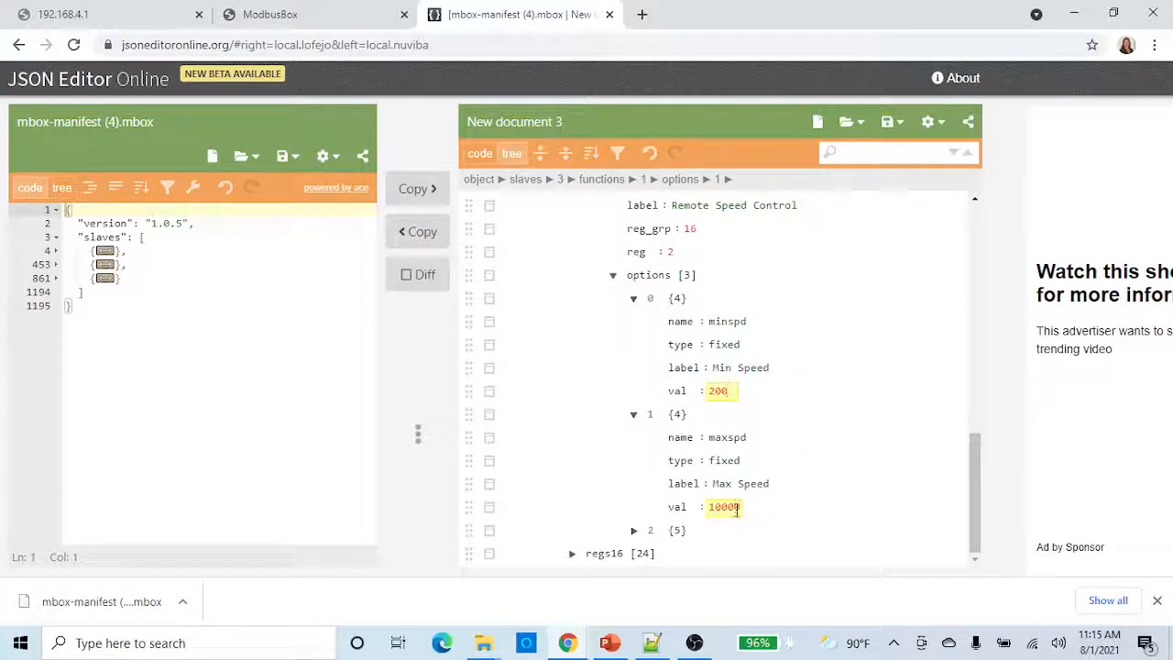
drag(734, 507, 694, 509)
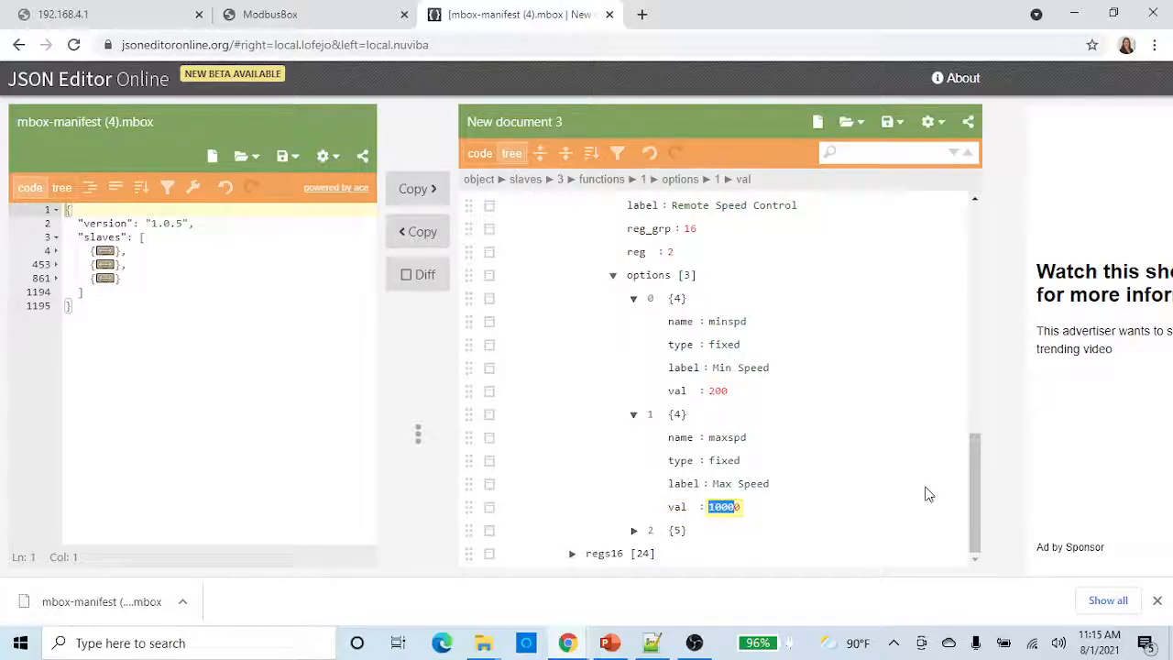
key(BackSpace)
key(Delete)
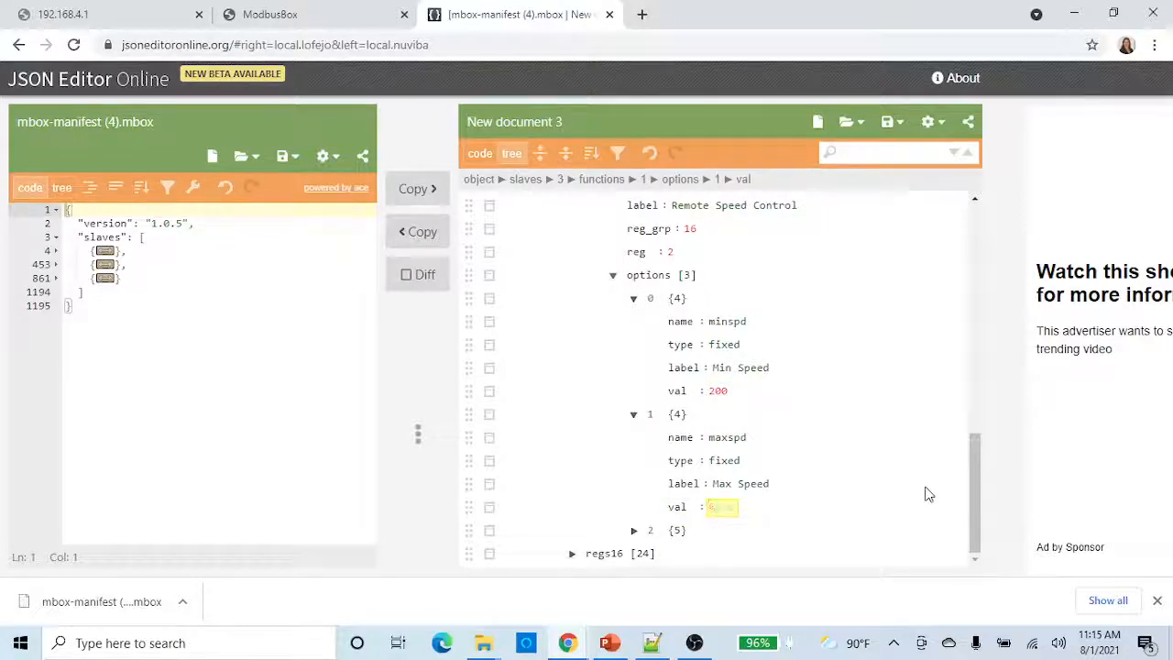
text(600)
click(633, 298)
click(633, 414)
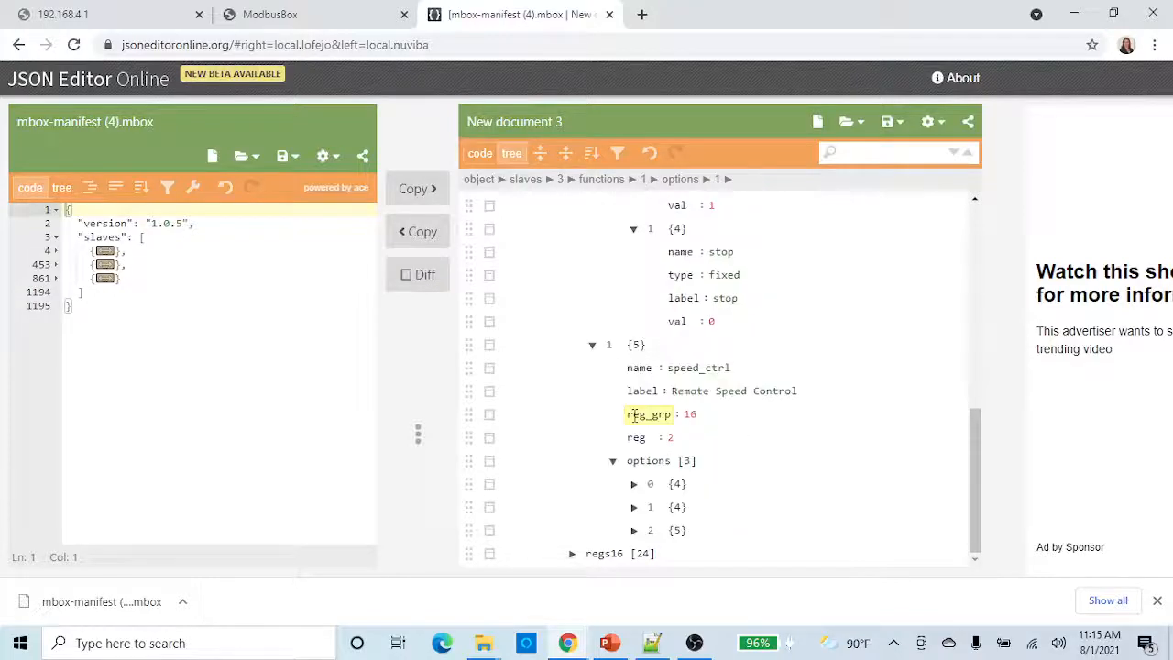
click(633, 506)
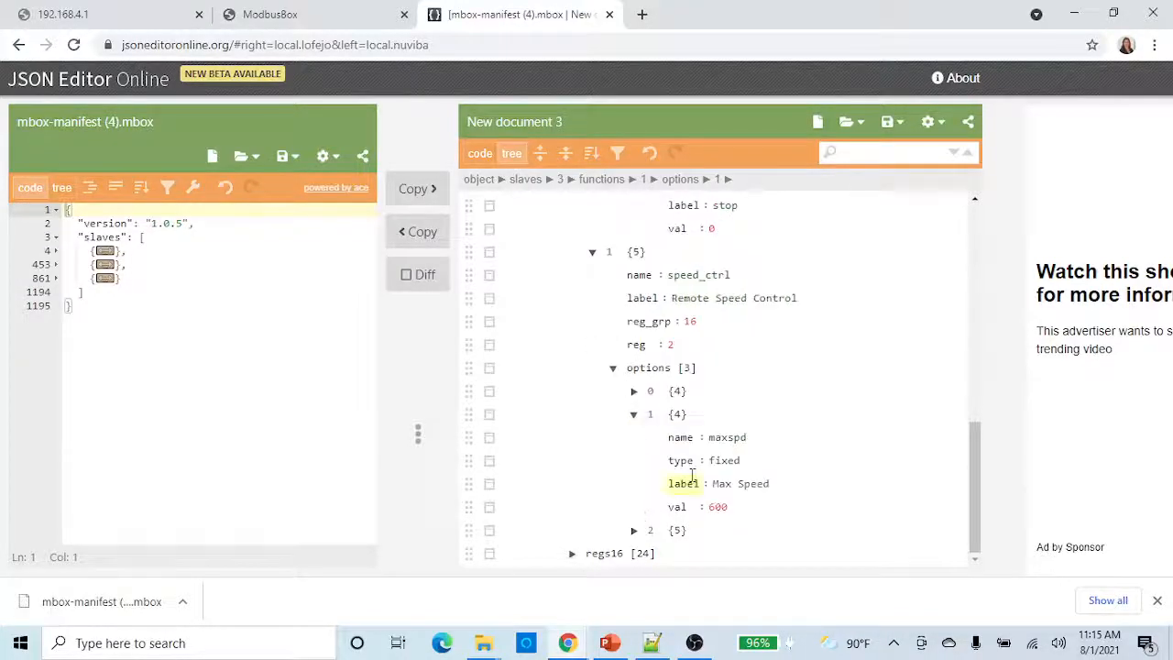
click(633, 415)
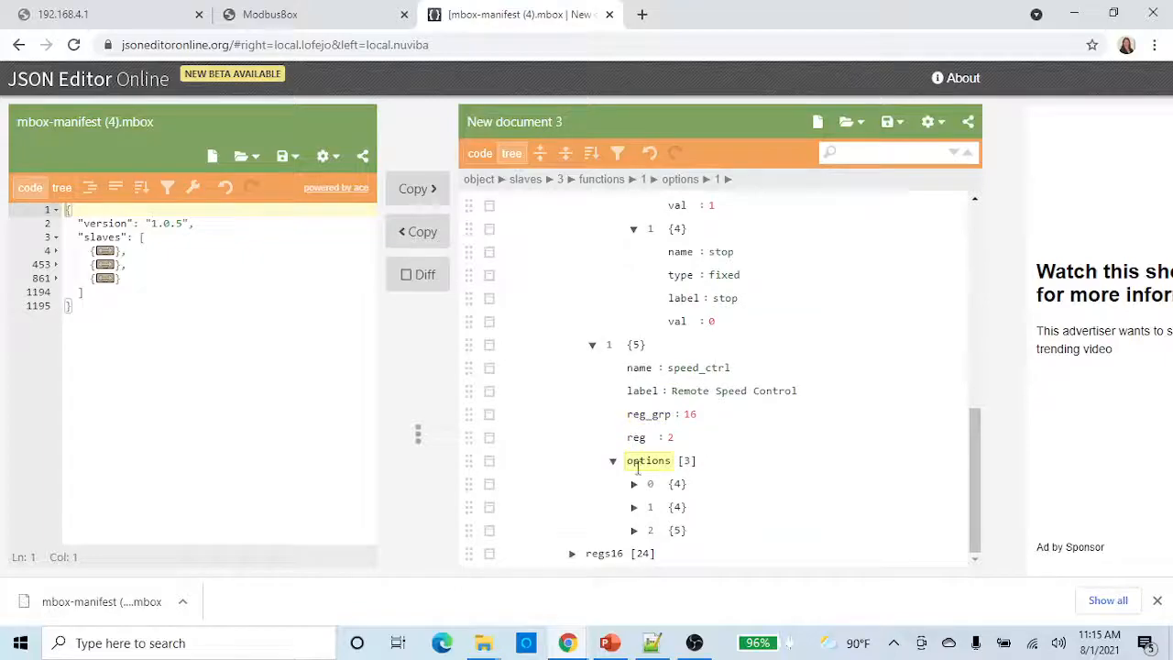
- Duplicate the maxspd option of the speed_ctrl function and expand the copy
click(489, 509)
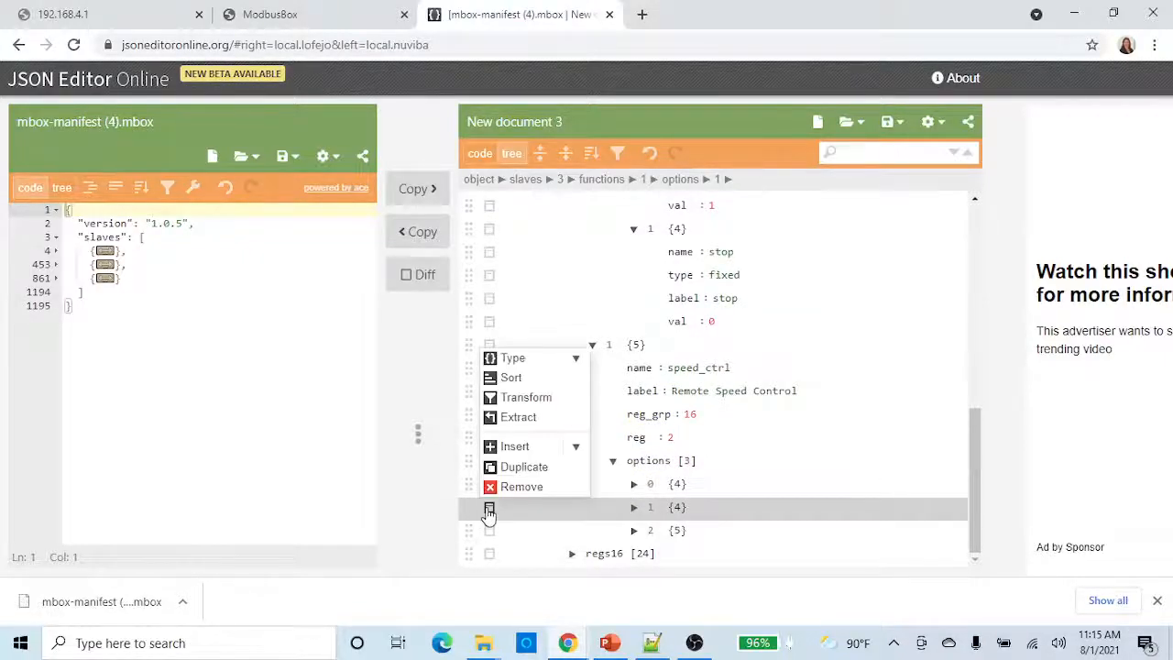
click(519, 466)
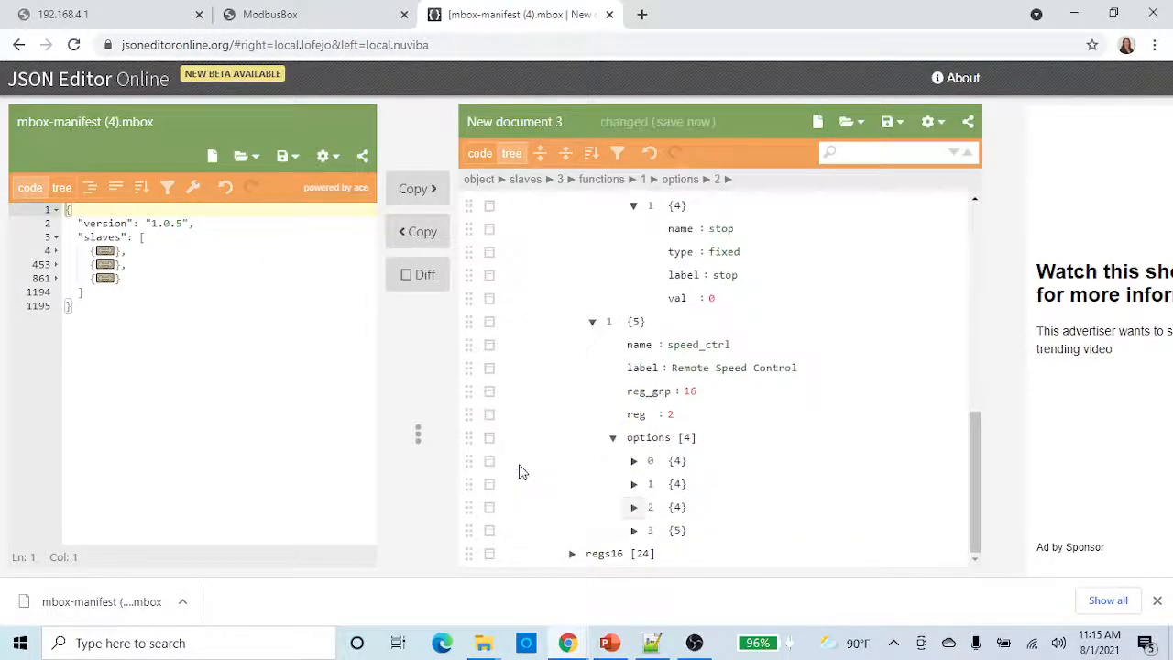
click(633, 507)
scroll(867, 497, down, 1)
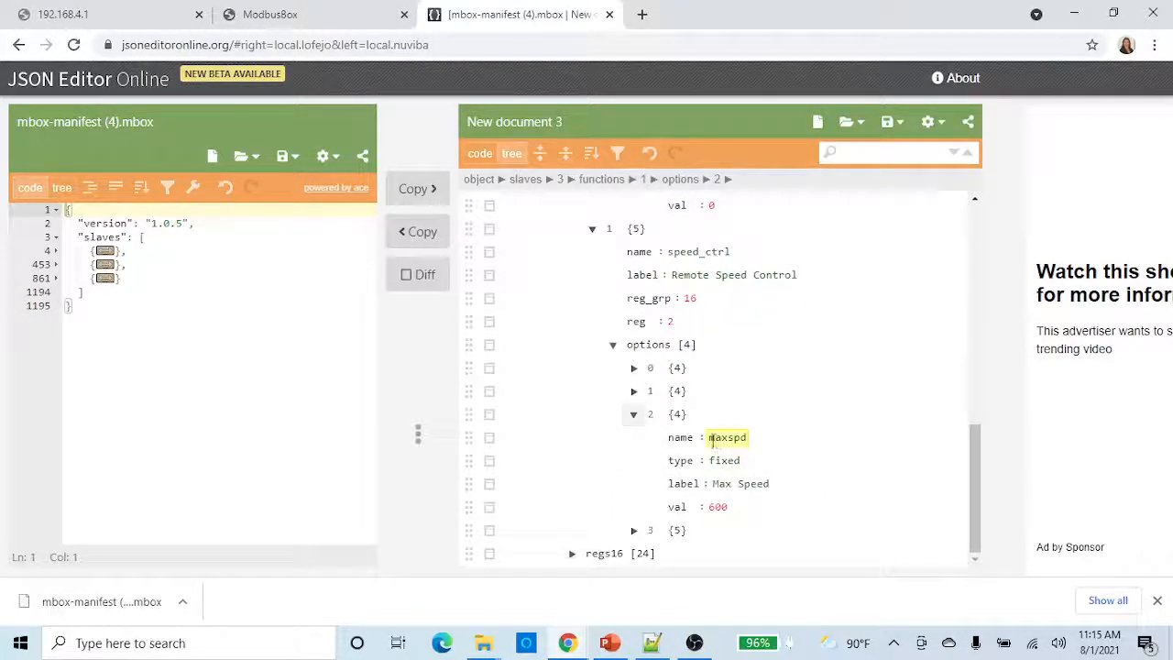
- Change both the name and the label of the duplicated speed_ctrl option to halfspeed
drag(709, 439, 745, 439)
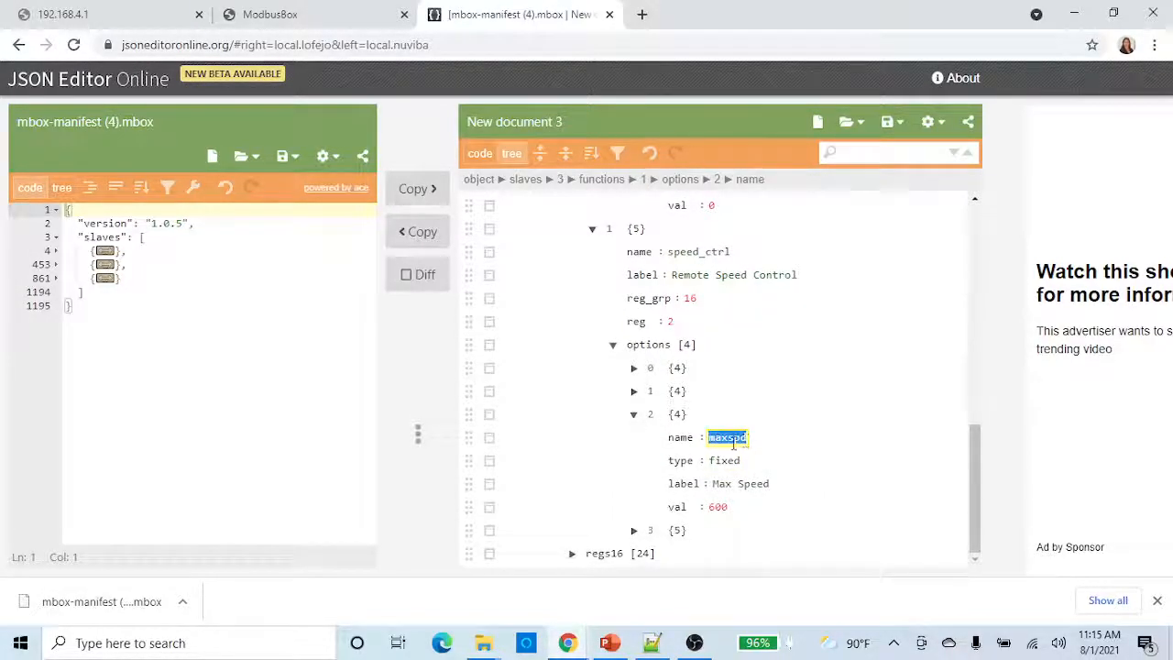
text(ha)
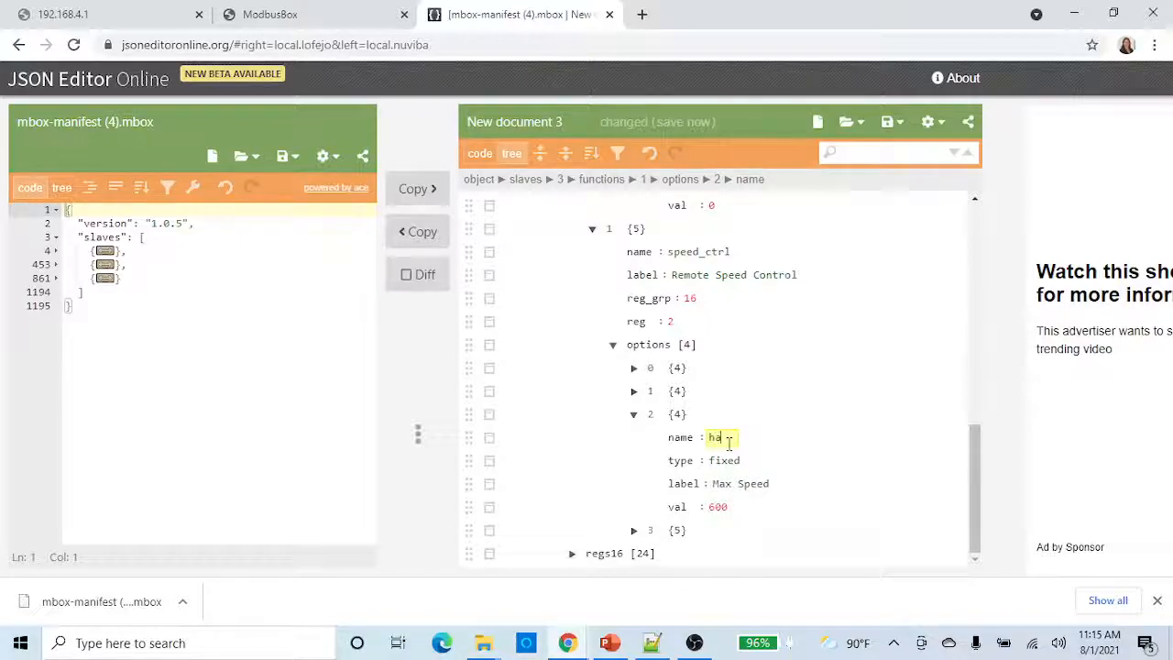
text(lfspeed)
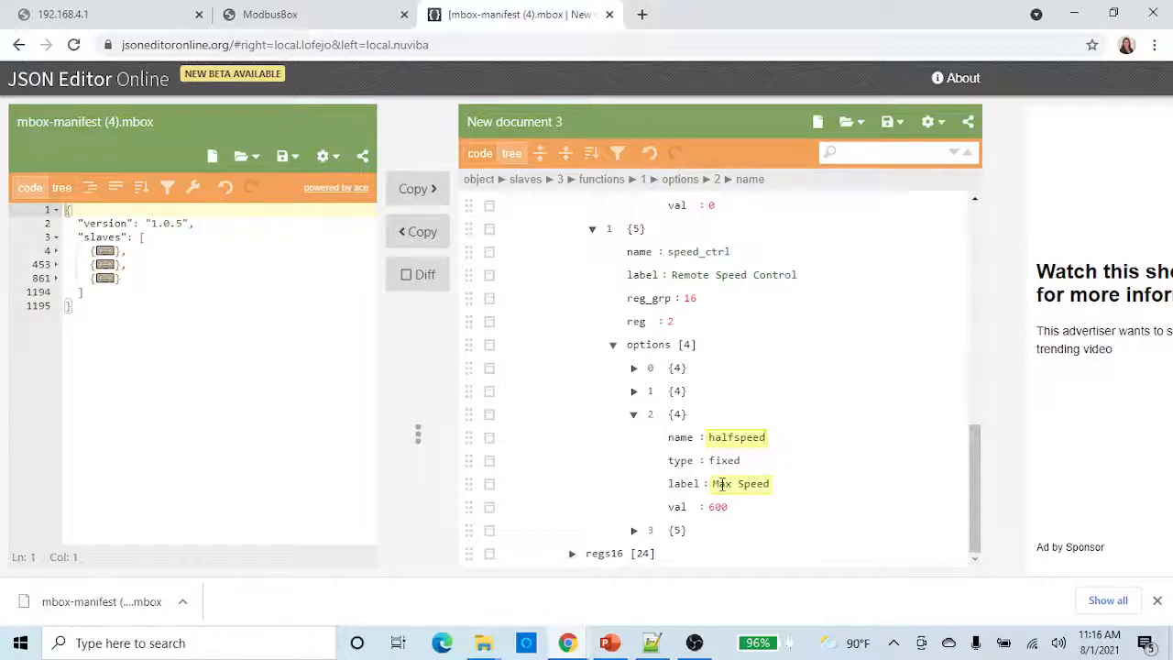
drag(713, 485, 770, 492)
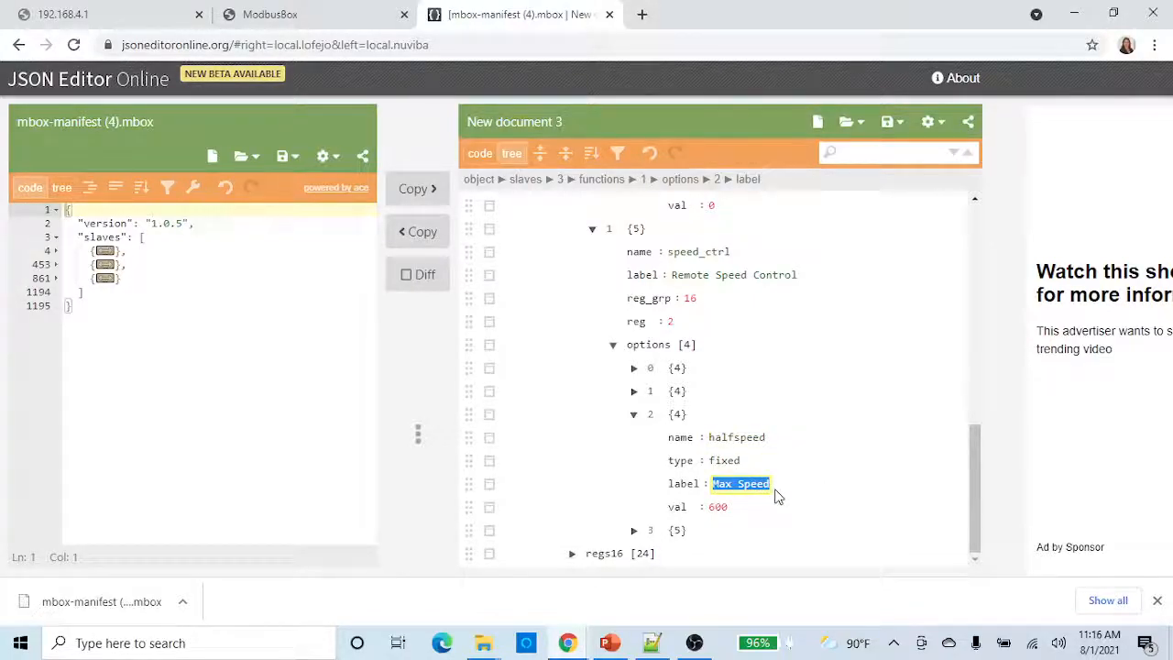
text(halfs[e)
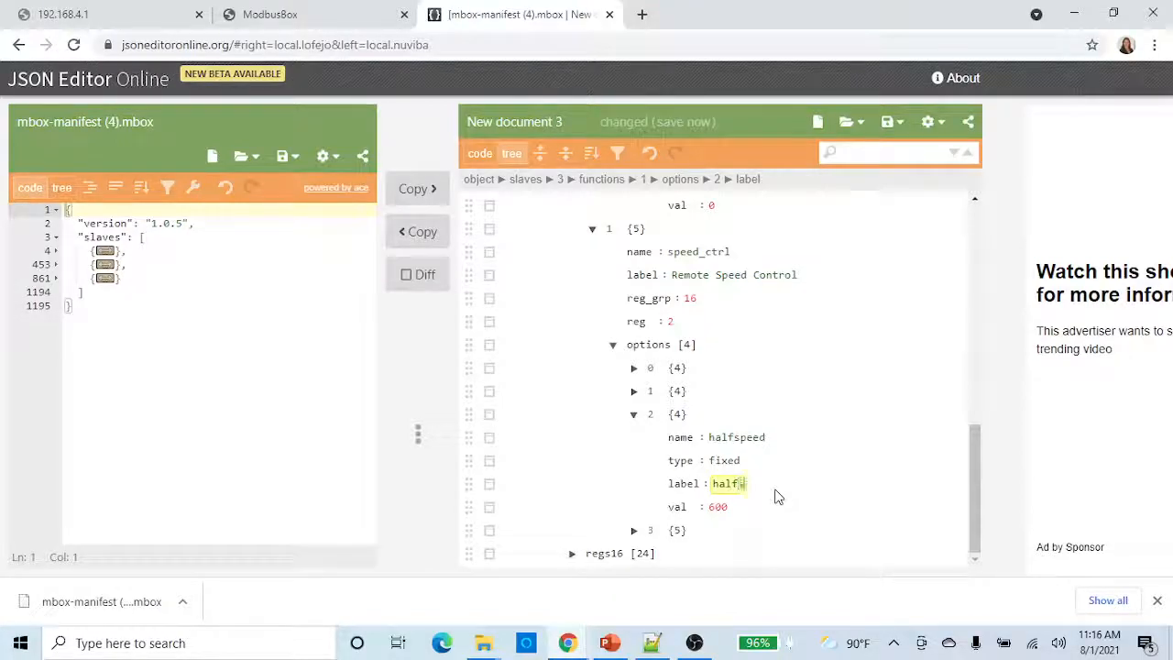
key(BackSpace)
key(BackSpace)
text(peed)
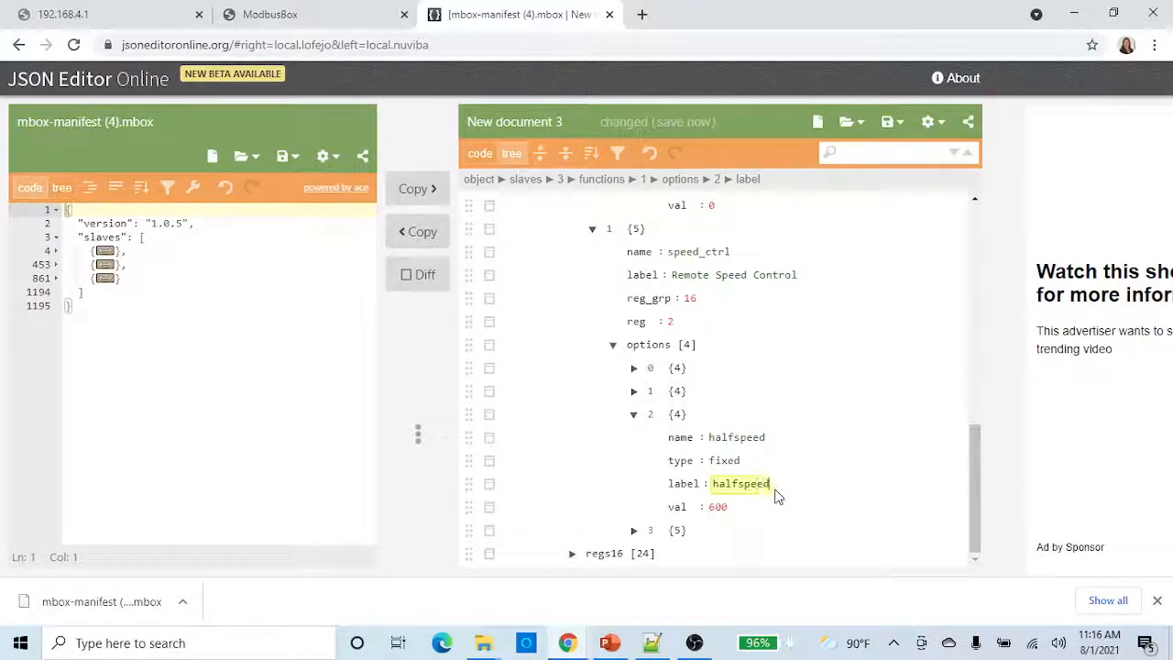
- Set the val of the halfspeed option in the speed_ctrl function to 300
click(717, 506)
drag(709, 506, 713, 509)
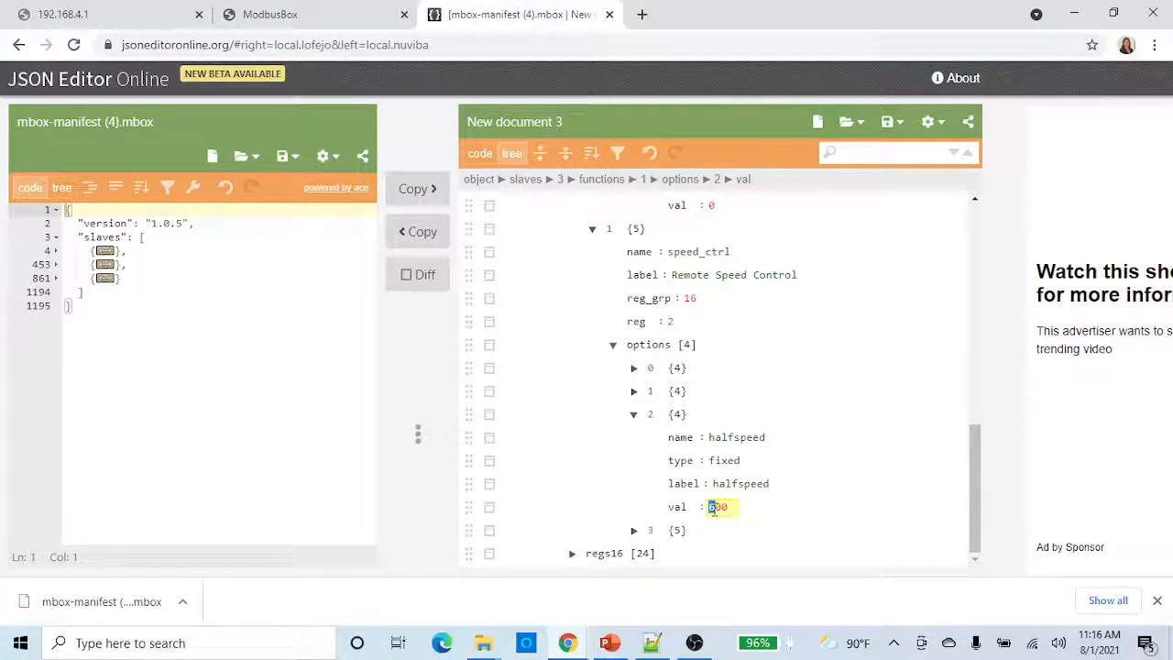
text(3)
- Expand the custom option of the speed_ctrl function and set its max to 650
click(633, 529)
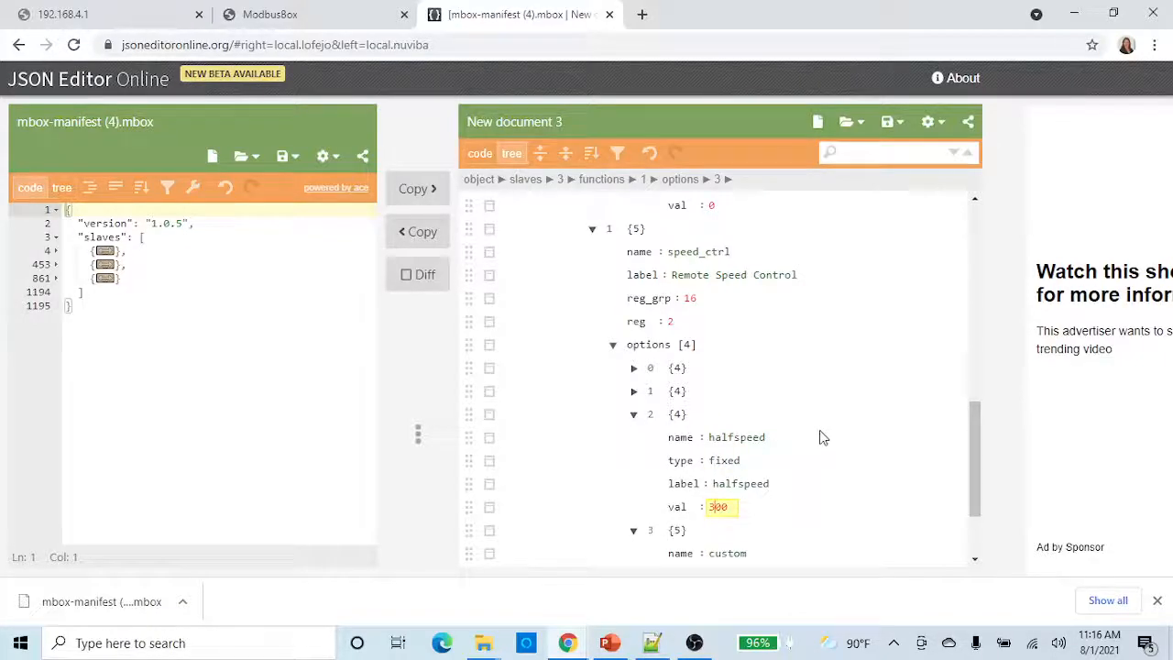
scroll(822, 438, down, 2)
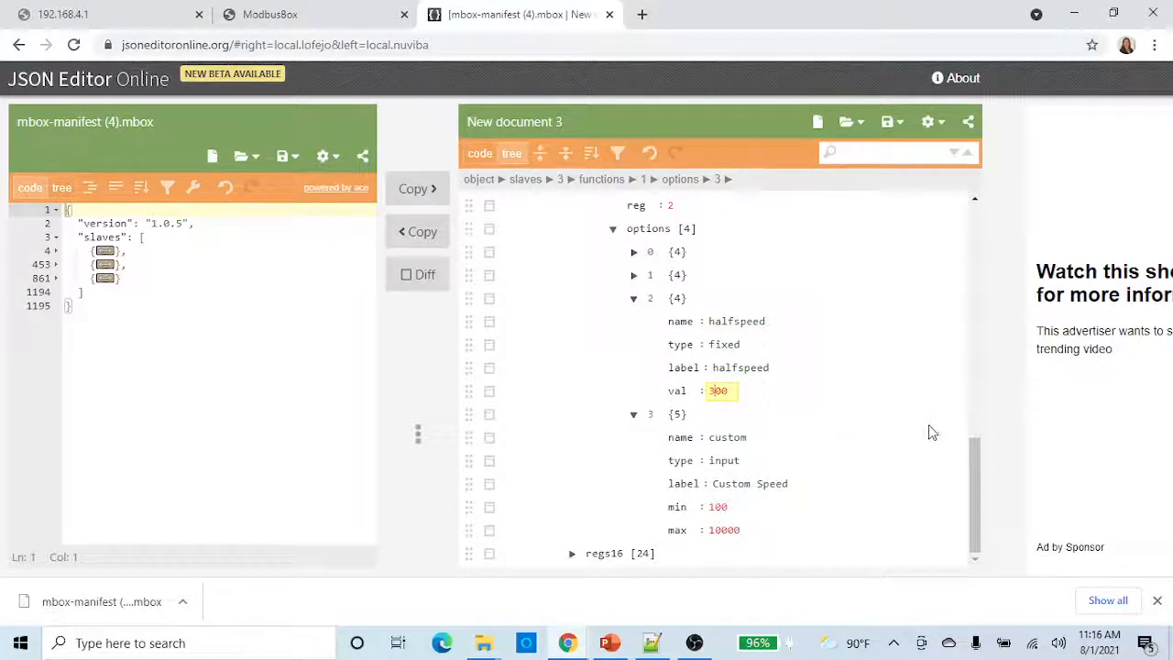
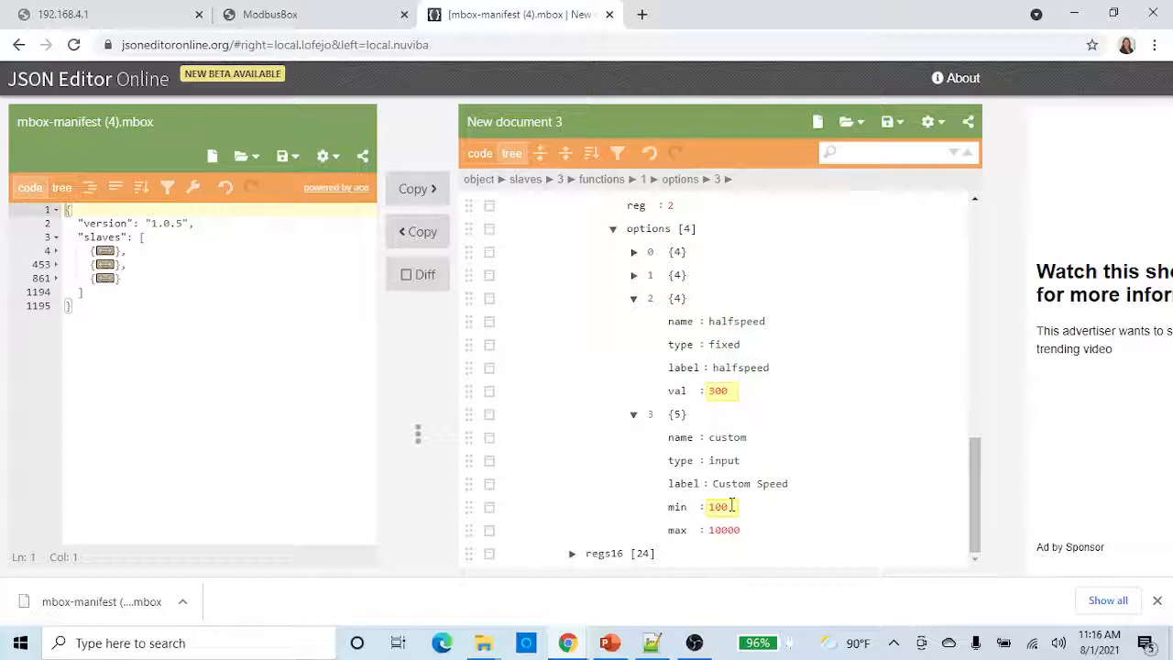
click(731, 505)
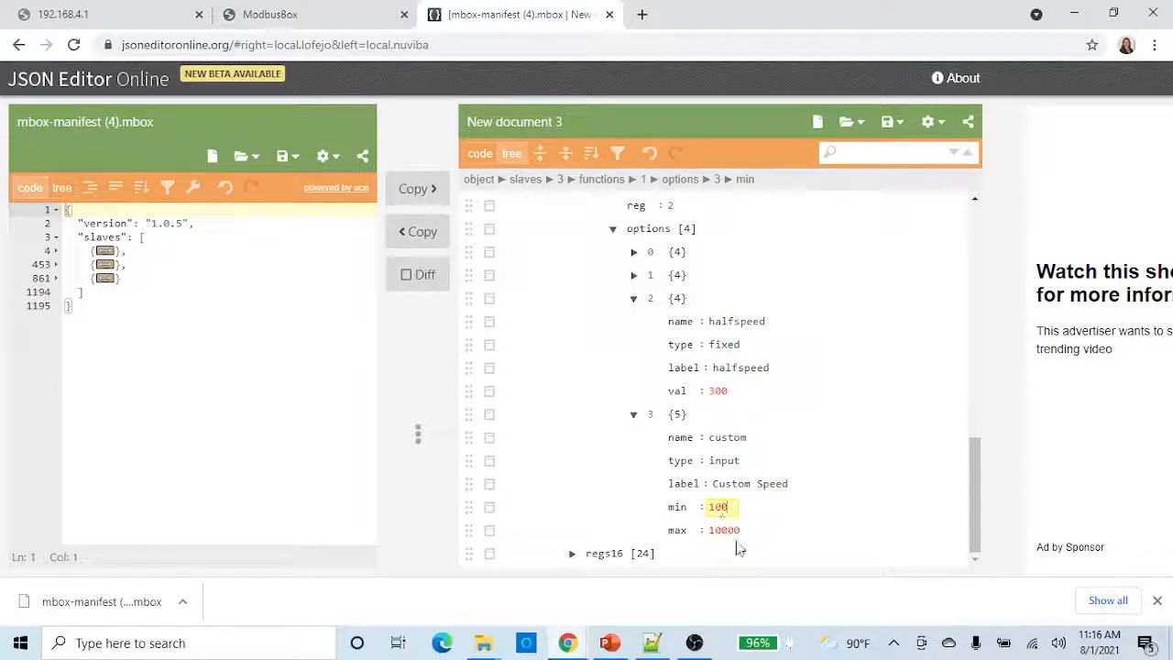
drag(744, 530, 706, 529)
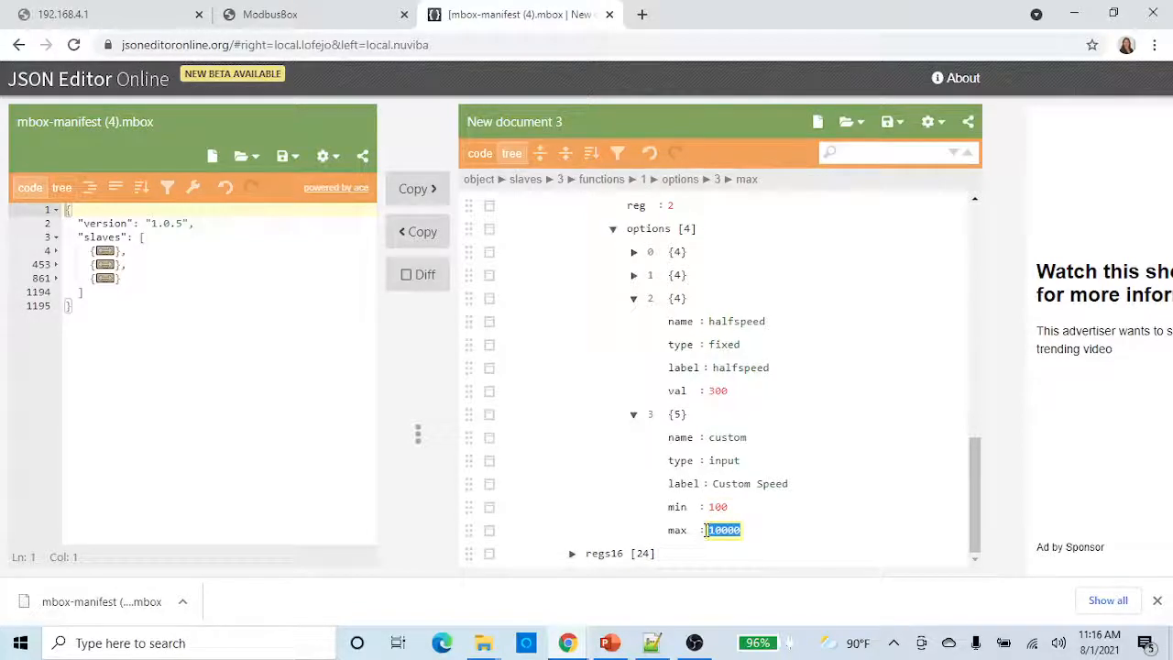
text(45)
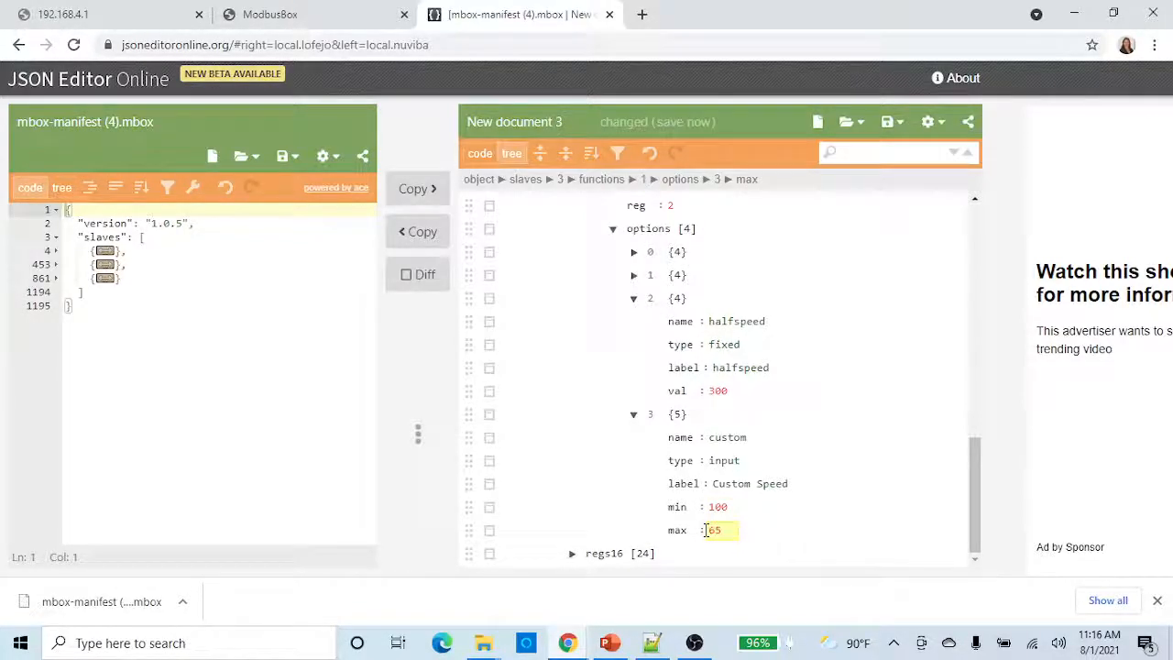
text(0)
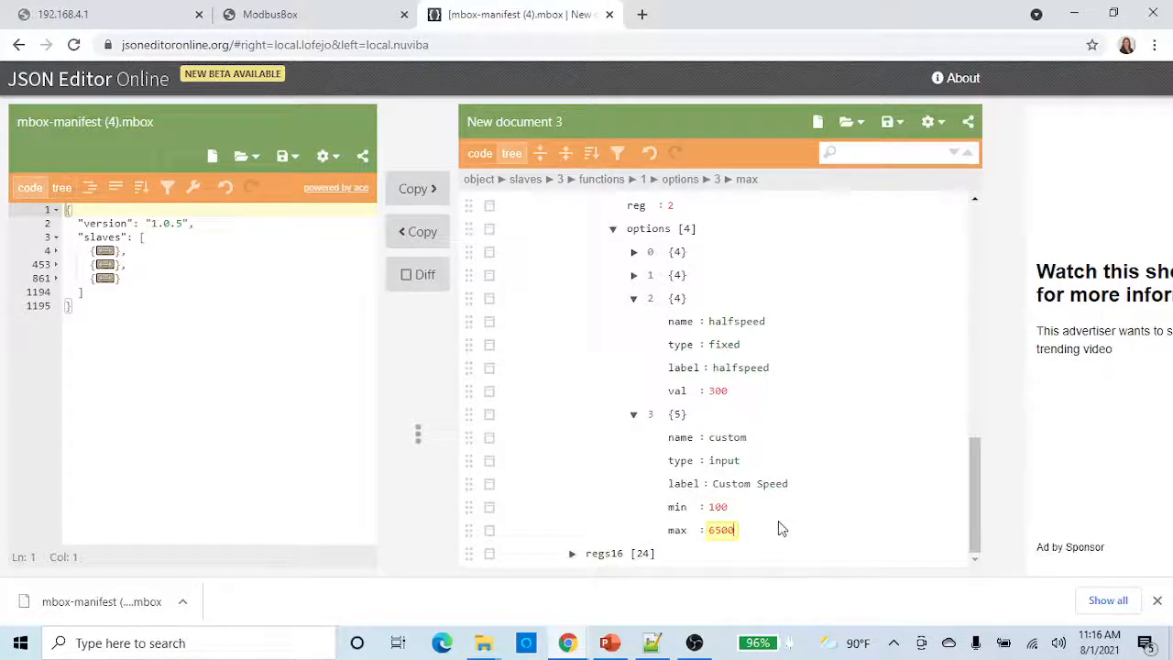
key(BackSpace)
- Expand the regs16 list of slave 3 and its register entry 0 to view the register's fields
click(572, 554)
scroll(677, 472, down, 6)
scroll(678, 458, up, 4)
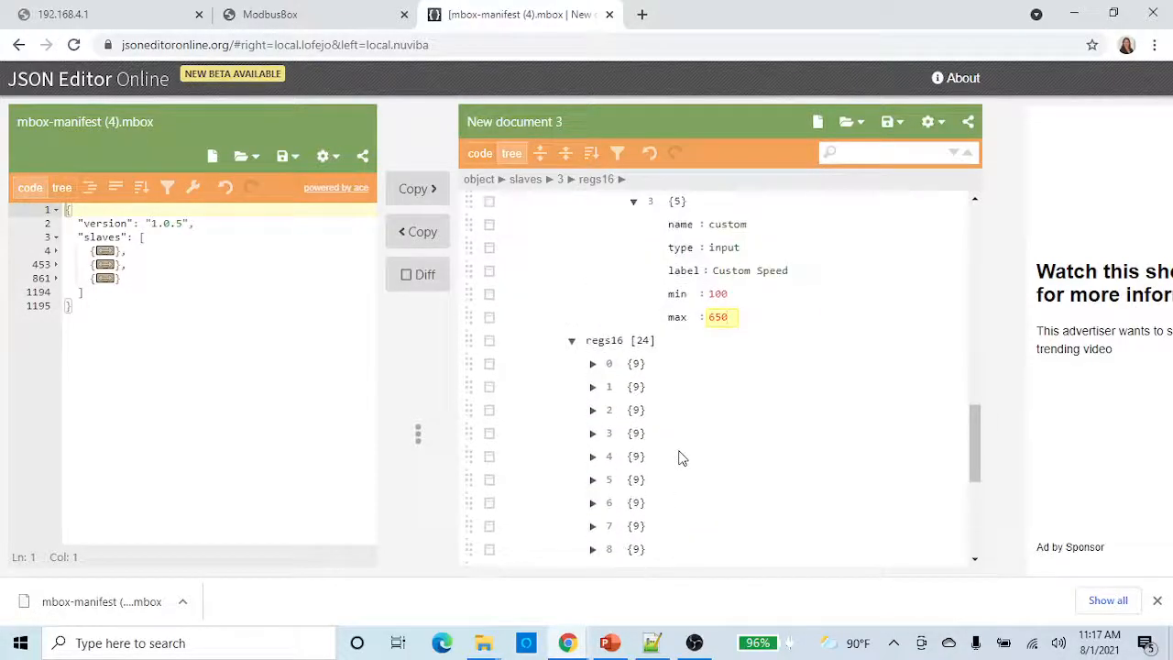
scroll(678, 455, down, 1)
click(593, 278)
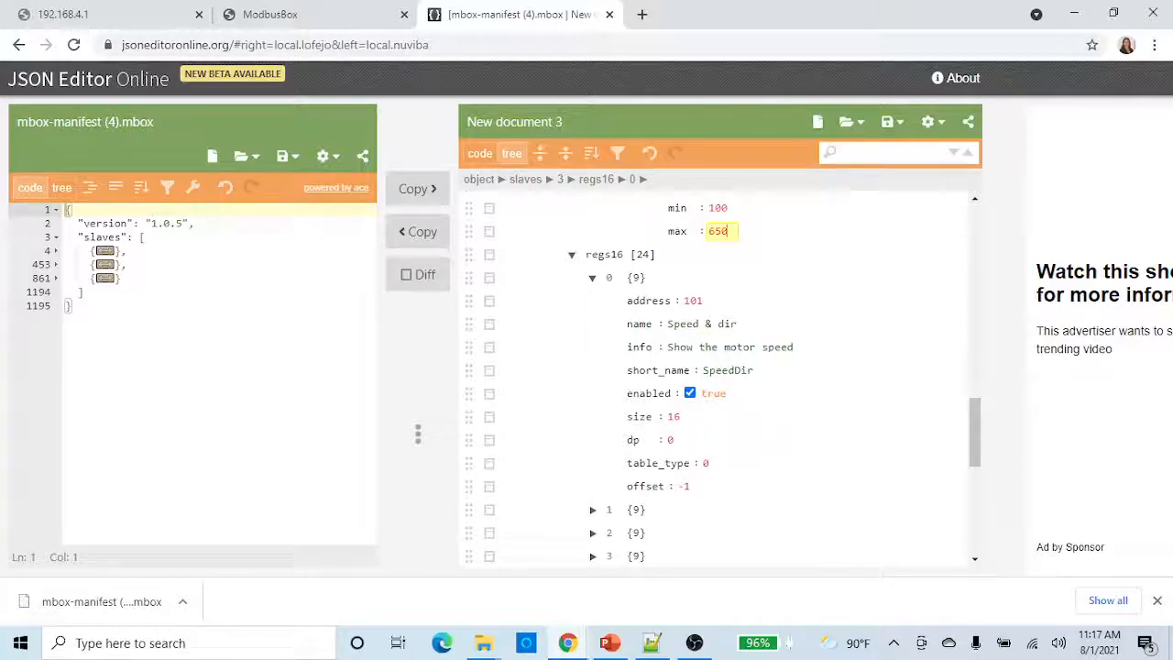
- Switch to ModbusBox, start adding a new slave in the slave settings and list the available device types
key(alt+Tab)
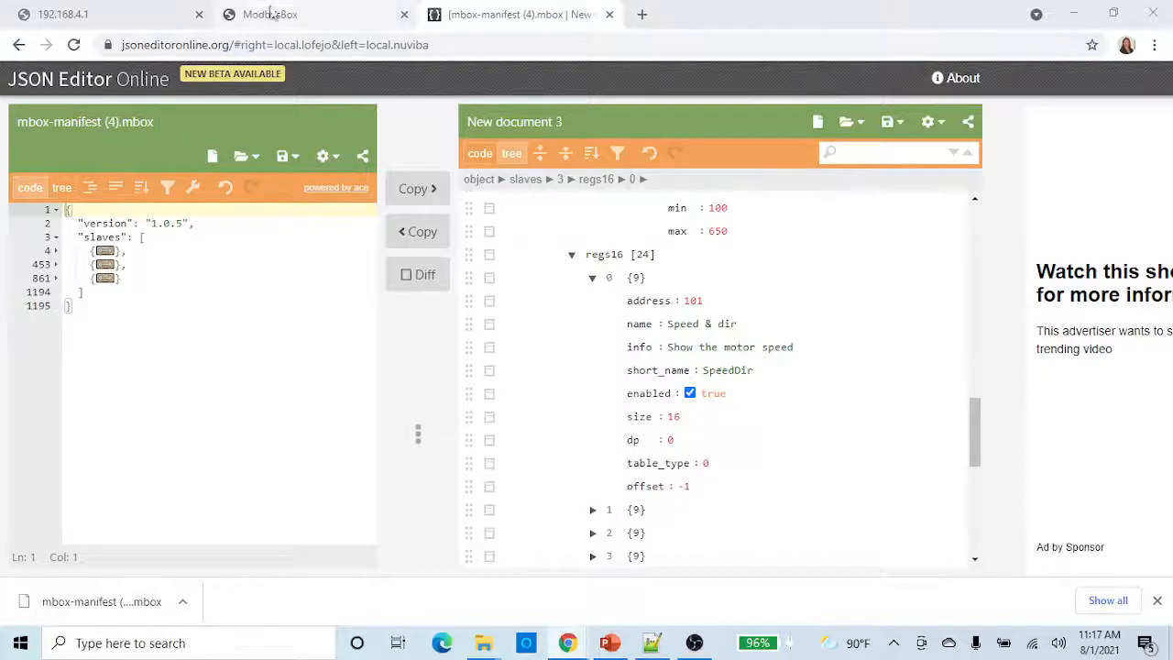
click(343, 20)
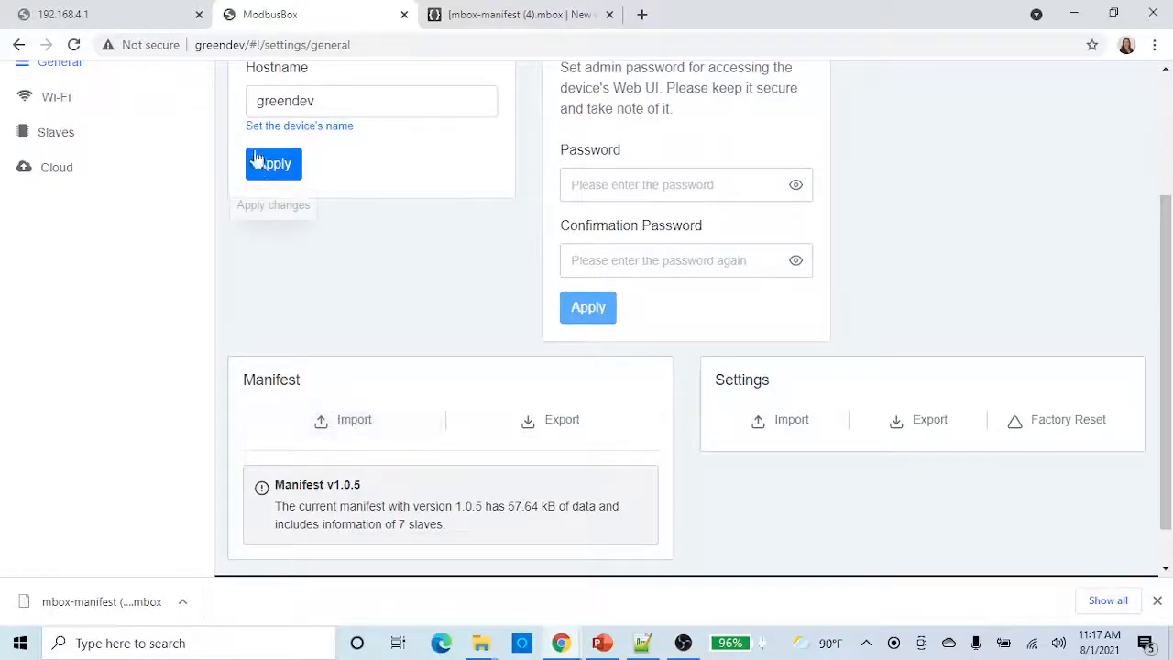
click(64, 137)
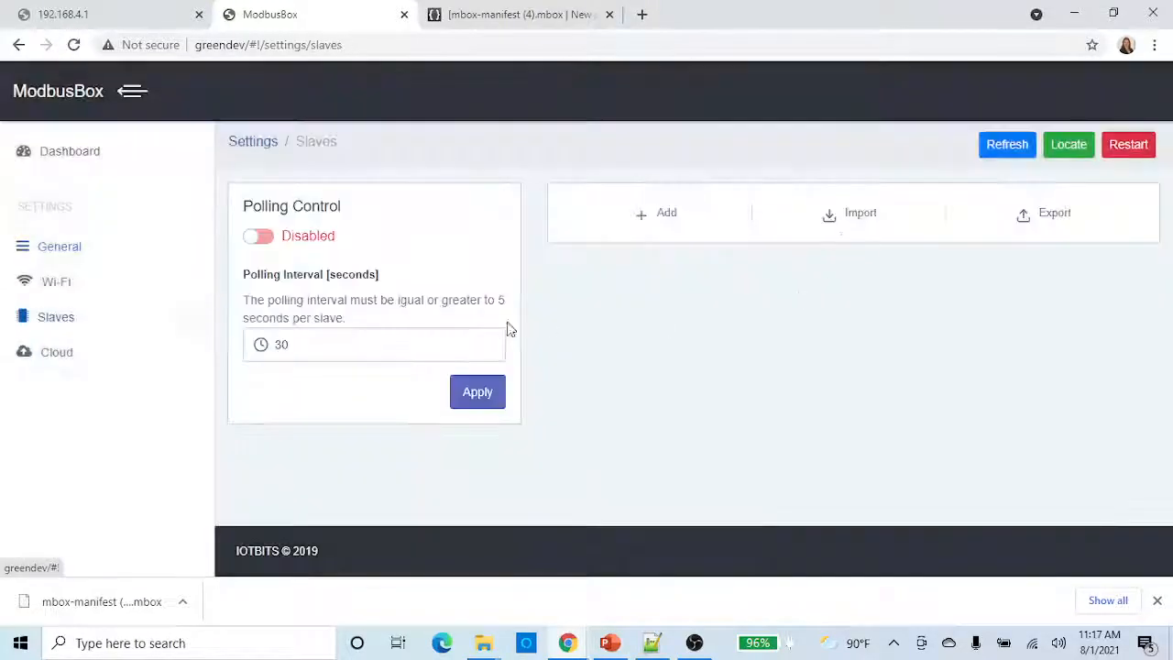
click(646, 220)
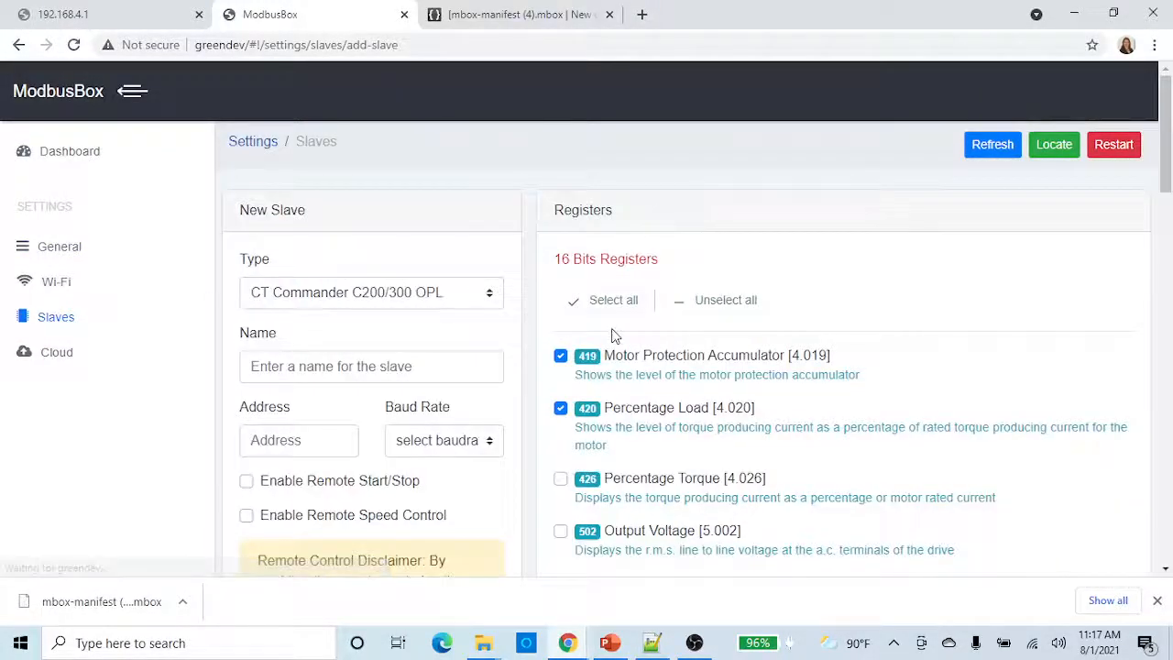
click(445, 293)
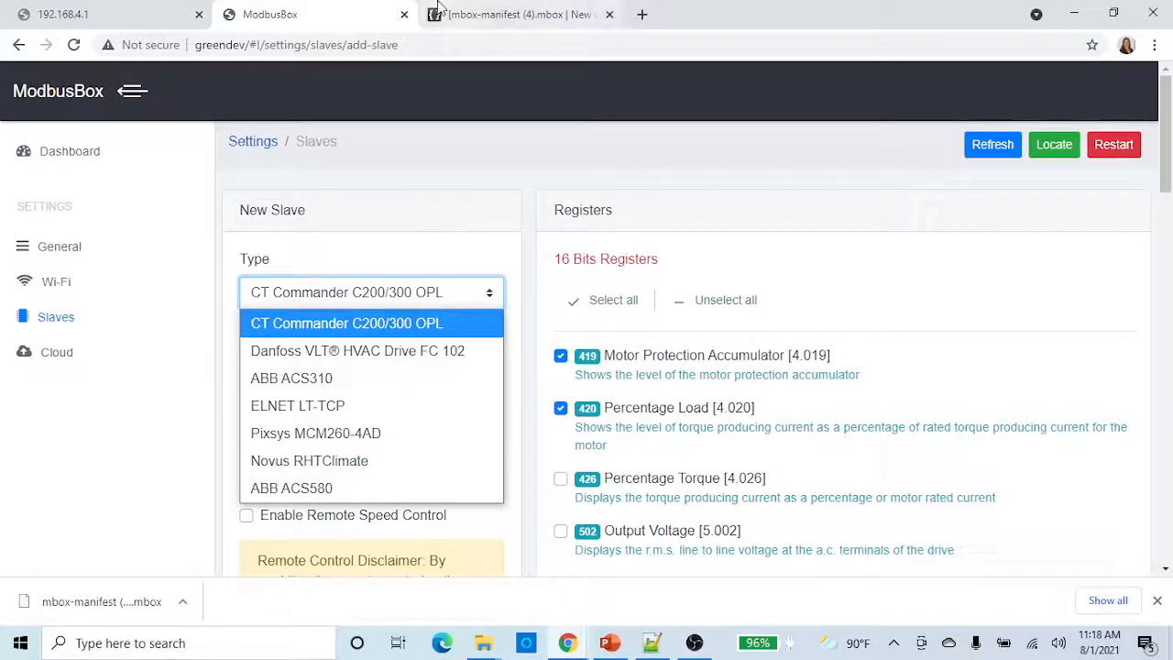
- Close the mbox-manifest (4) editor, then switch to the browser window with mbox-manifest (1) and maximize it
click(518, 16)
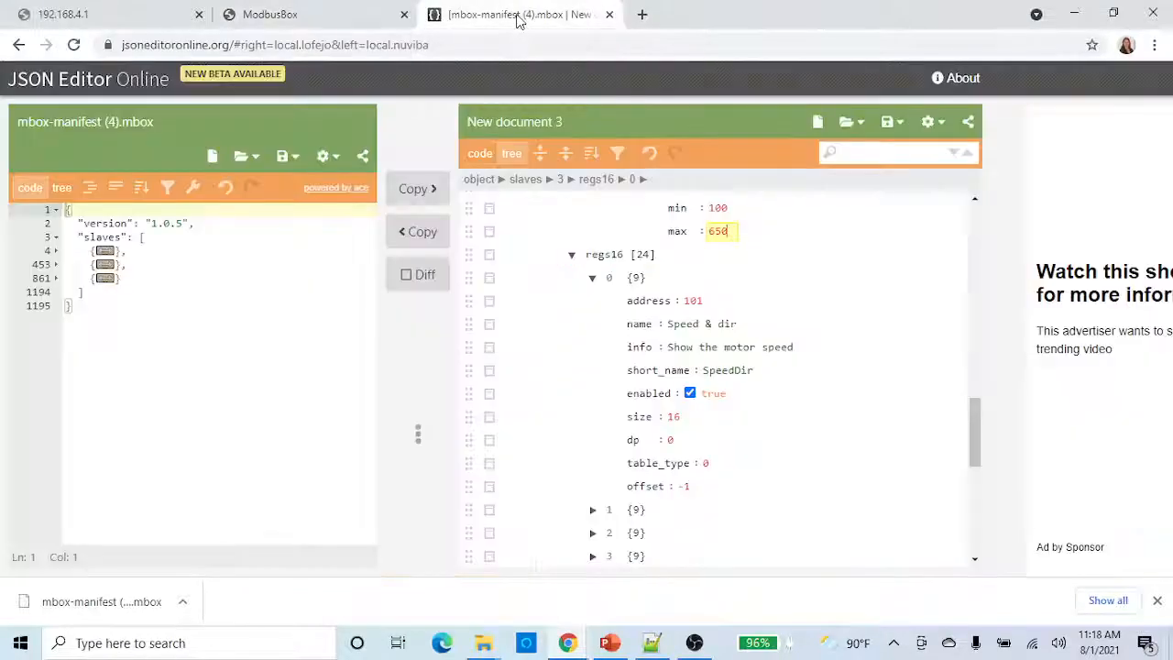
click(609, 16)
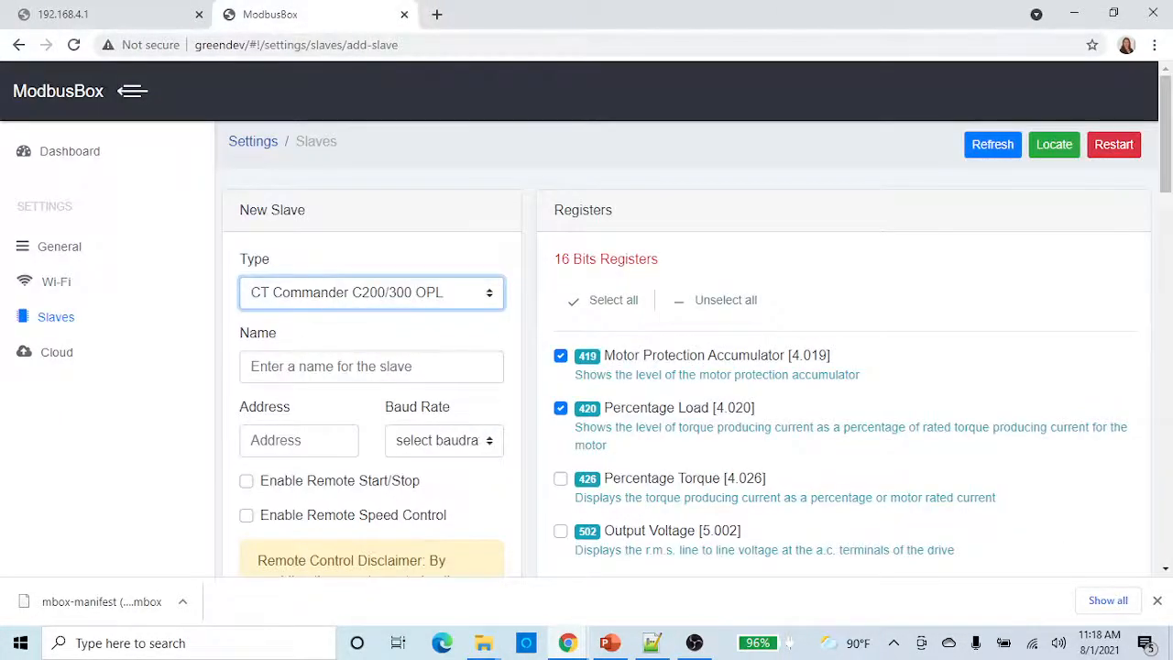
key(alt+Tab)
drag(489, 98, 514, 64)
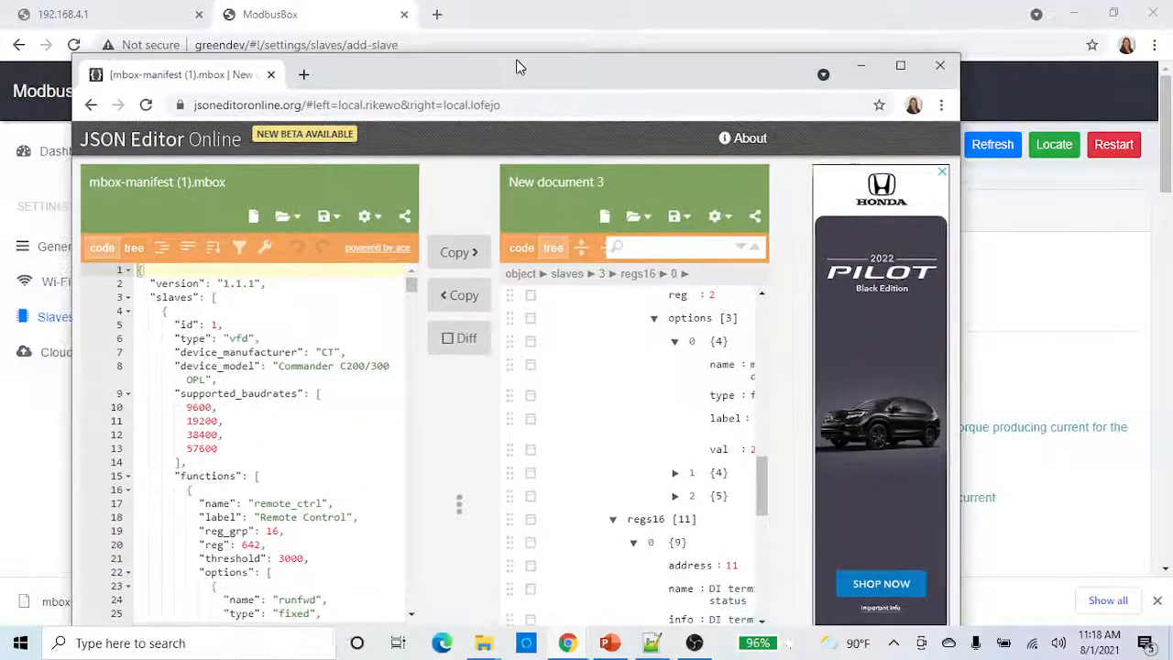
click(903, 64)
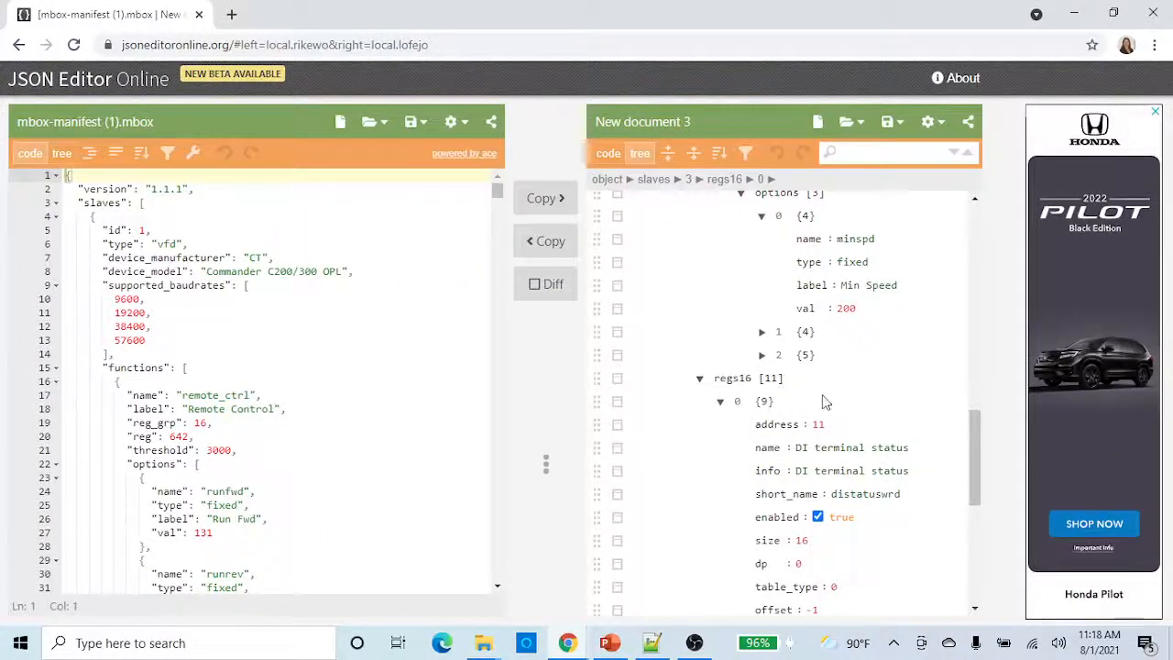
- Look through the Invertek ODE-2 slave entry in New document 3, from its baud rates and functions to its regs16 registers
scroll(825, 400, up, 7)
scroll(827, 403, down, 5)
scroll(829, 407, up, 1)
scroll(832, 406, down, 5)
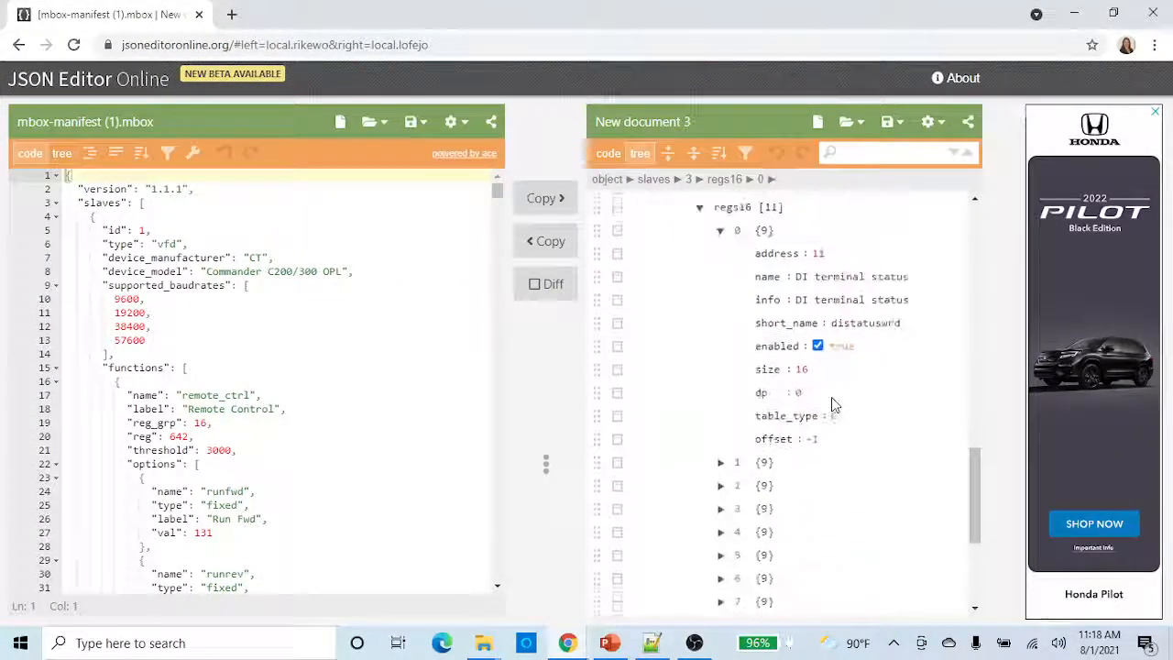
scroll(832, 399, up, 10)
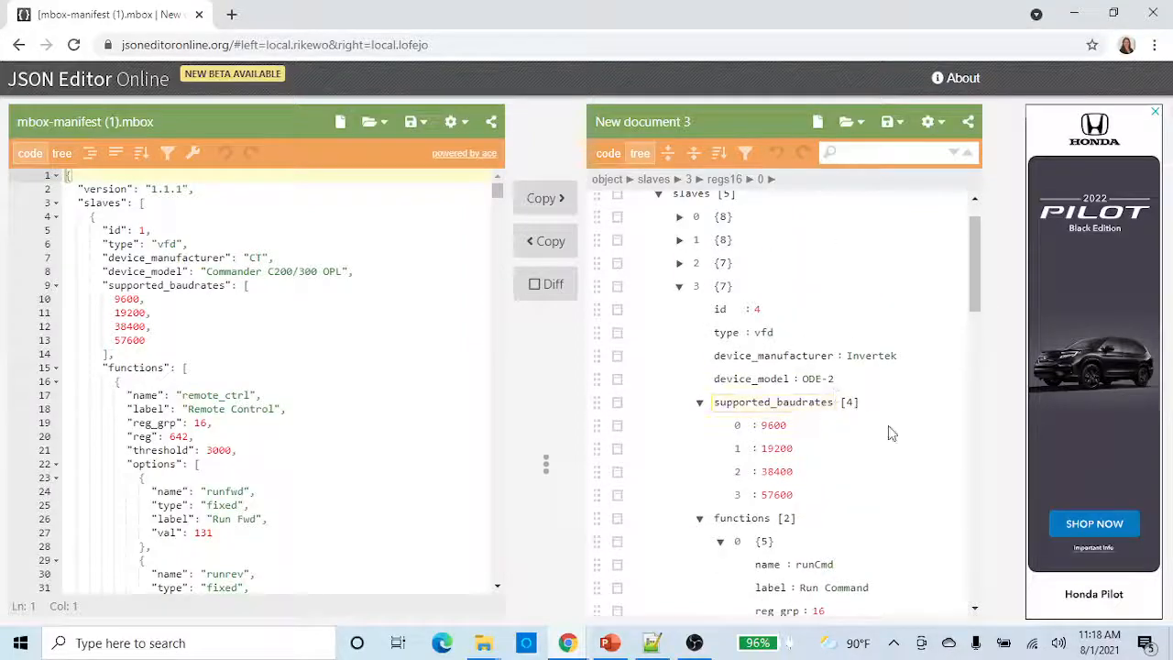
scroll(820, 450, down, 3)
scroll(824, 439, down, 8)
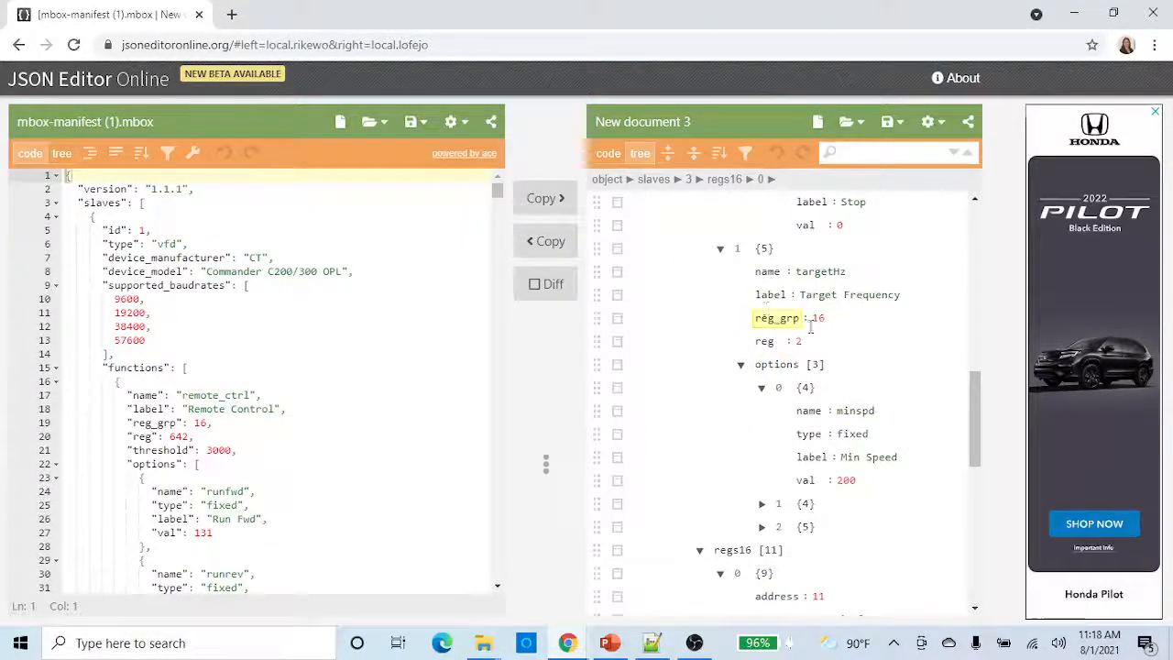
scroll(829, 413, down, 4)
scroll(803, 418, down, 2)
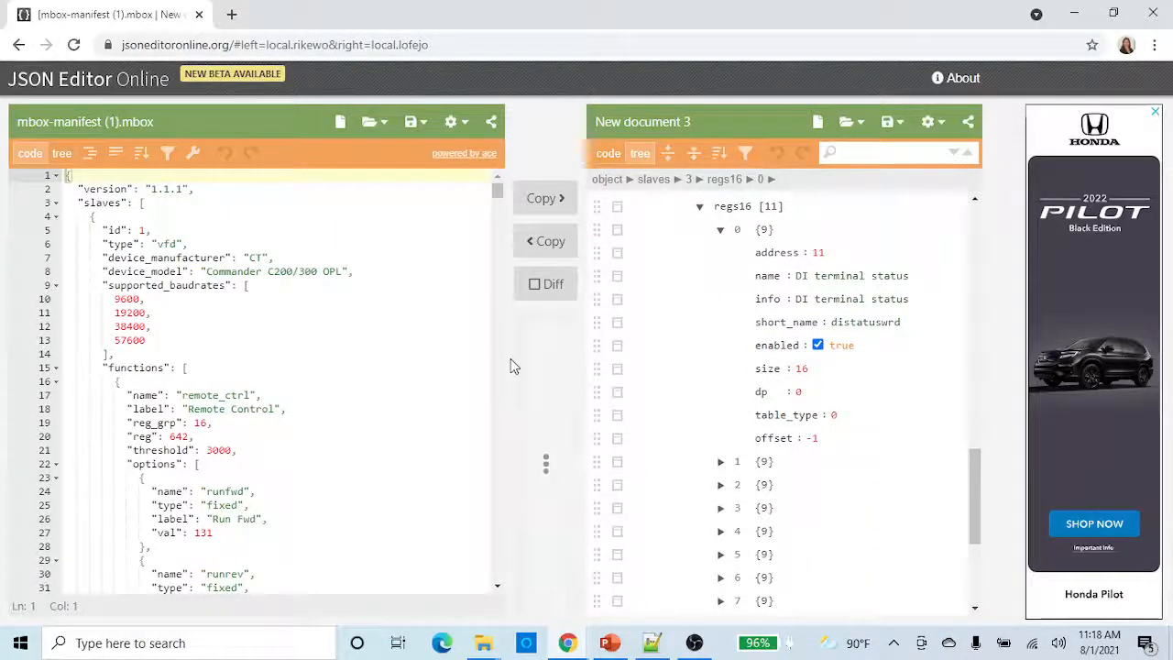
drag(516, 364, 327, 363)
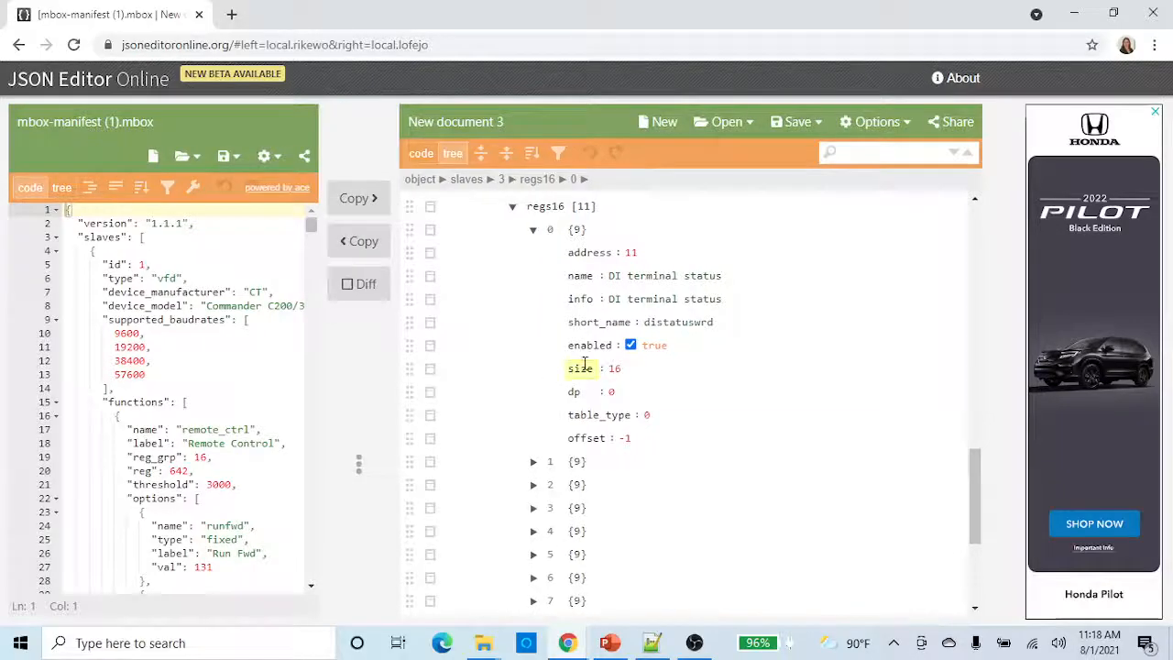
- Switch the enabled flag of the DI terminal status register off and back on
scroll(604, 312, up, 1)
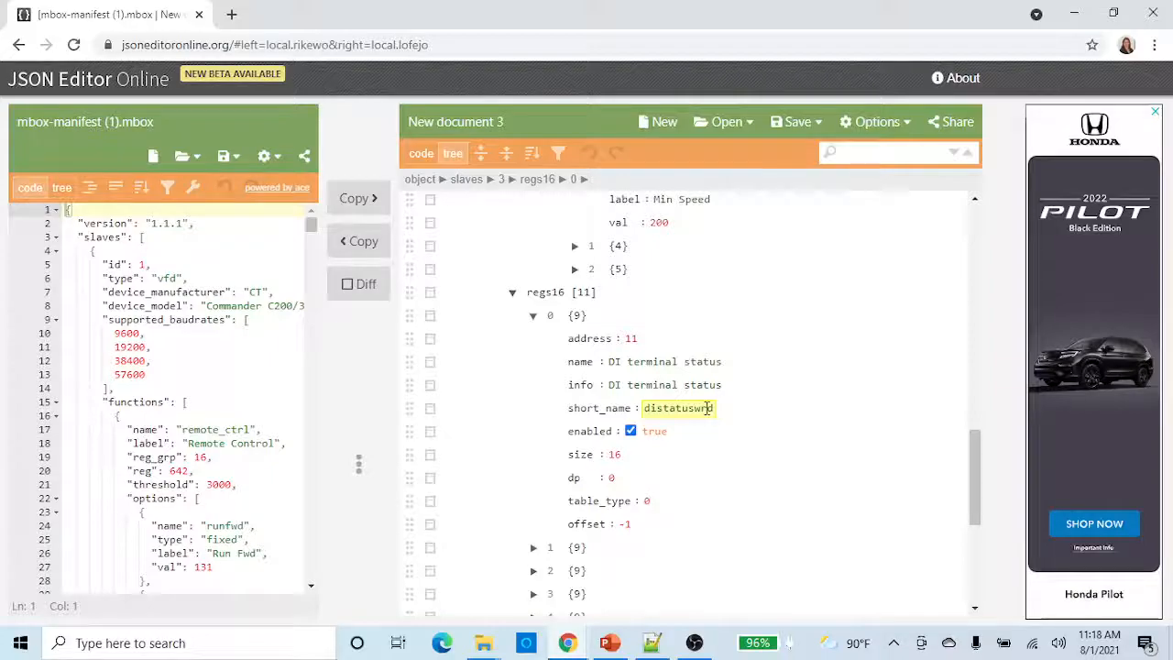
click(631, 433)
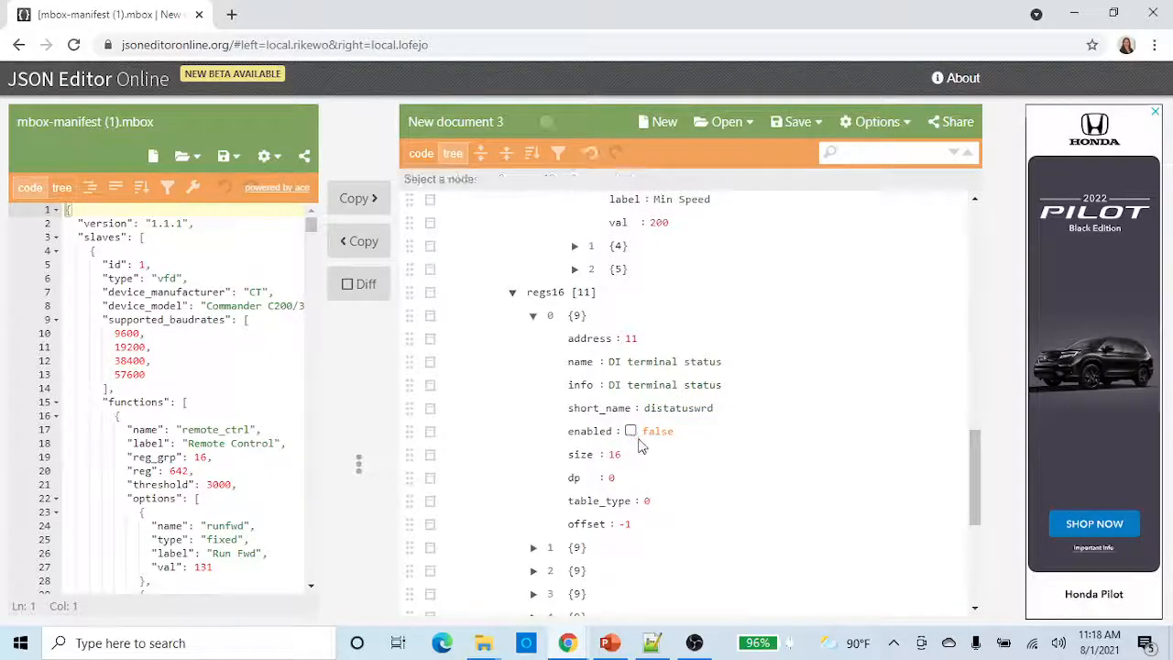
click(630, 433)
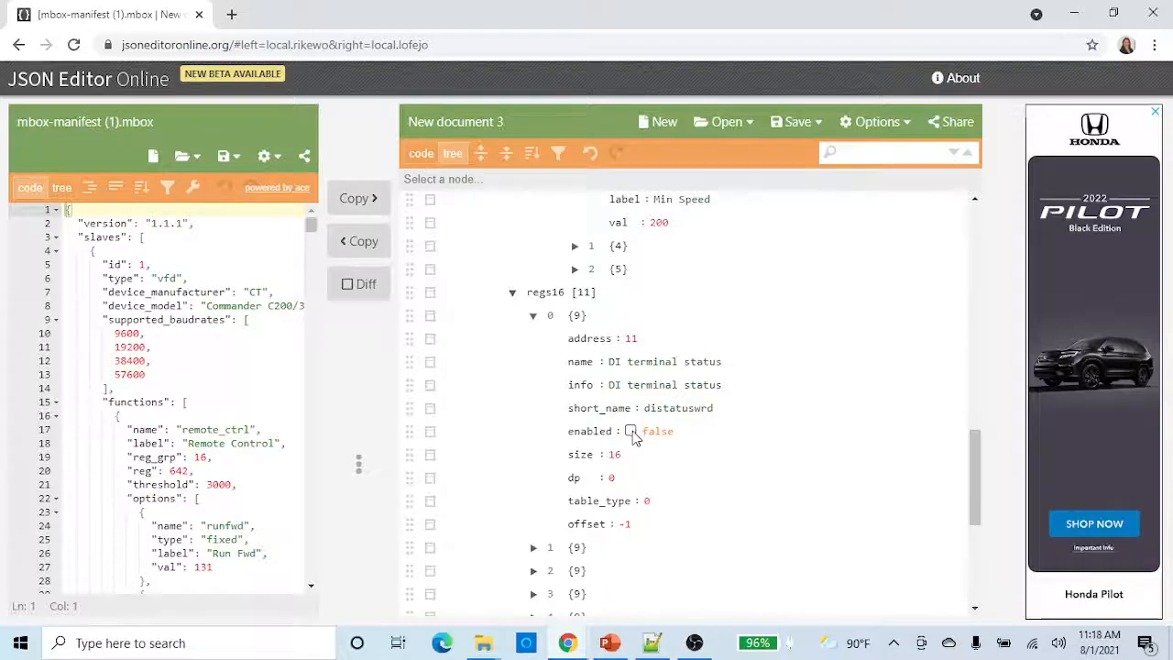
- Examine the fields of register 1 (Bus-line voltage) in regs16 and the actions available for that entry
scroll(731, 449, down, 2)
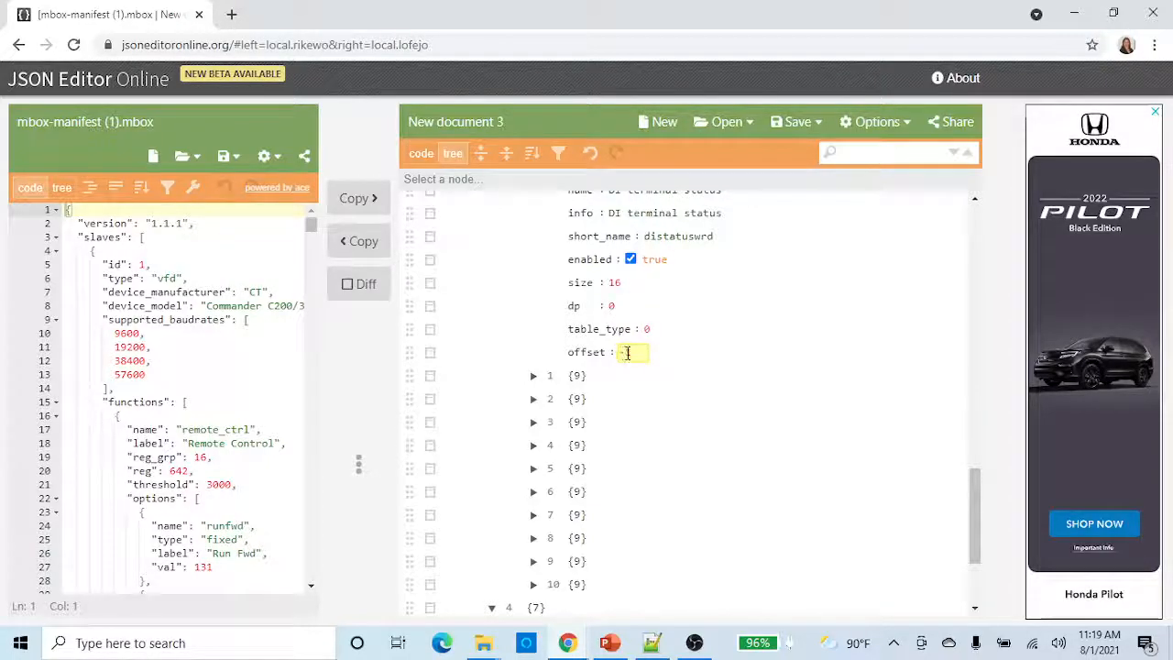
click(533, 376)
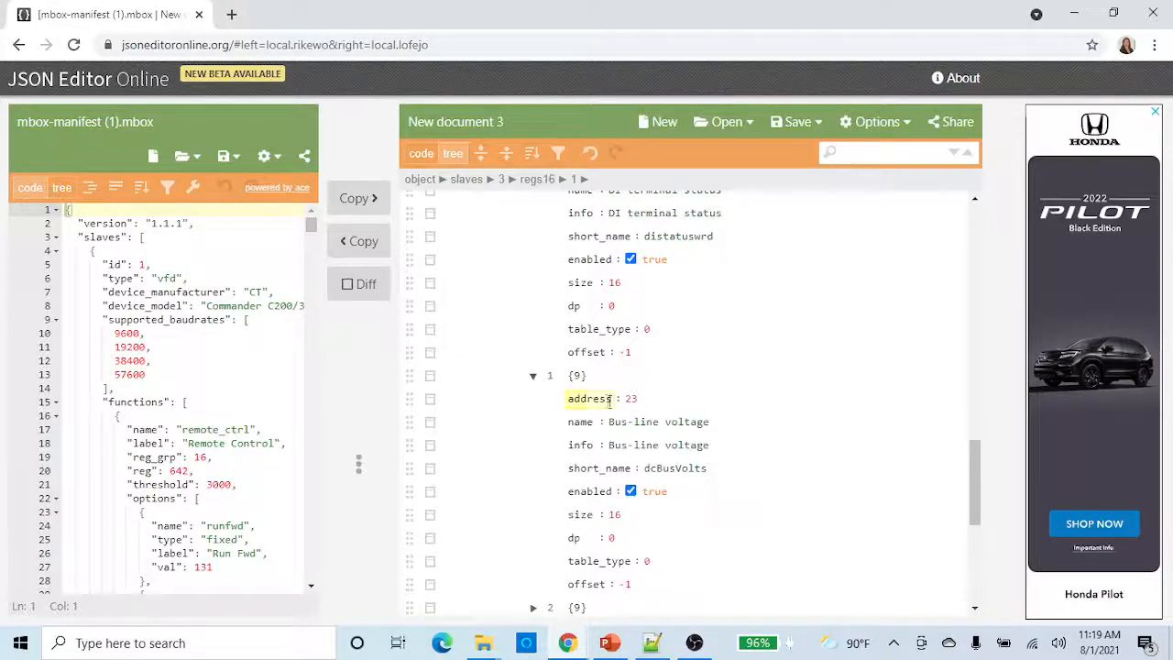
scroll(623, 421, down, 2)
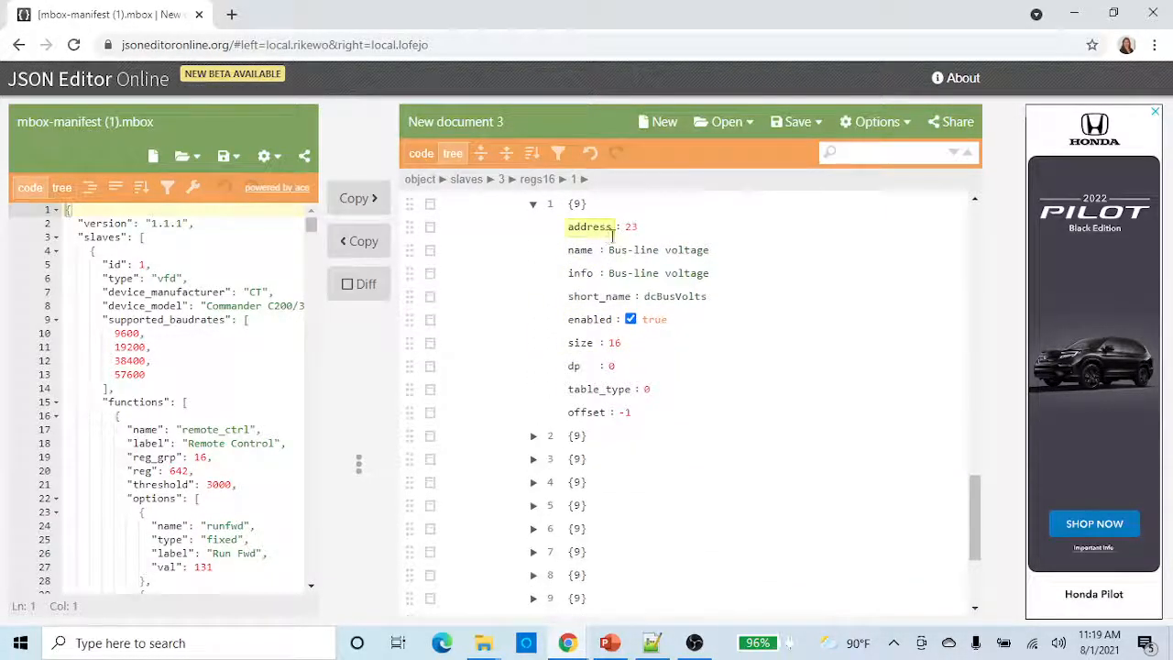
scroll(629, 302, up, 1)
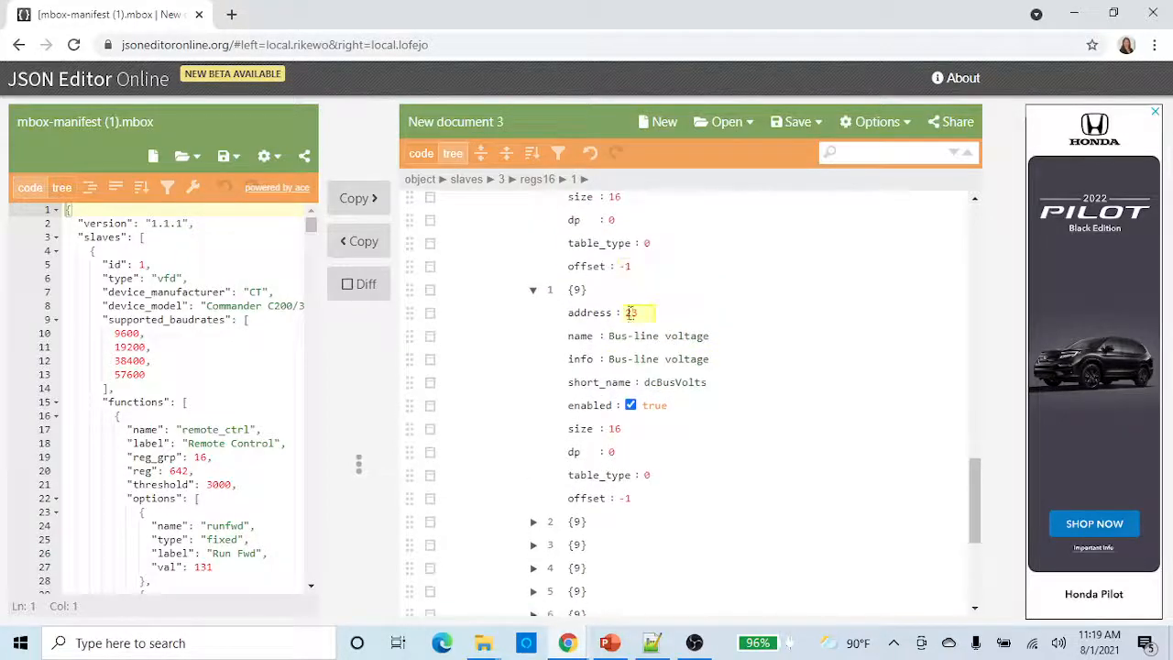
click(532, 290)
click(430, 291)
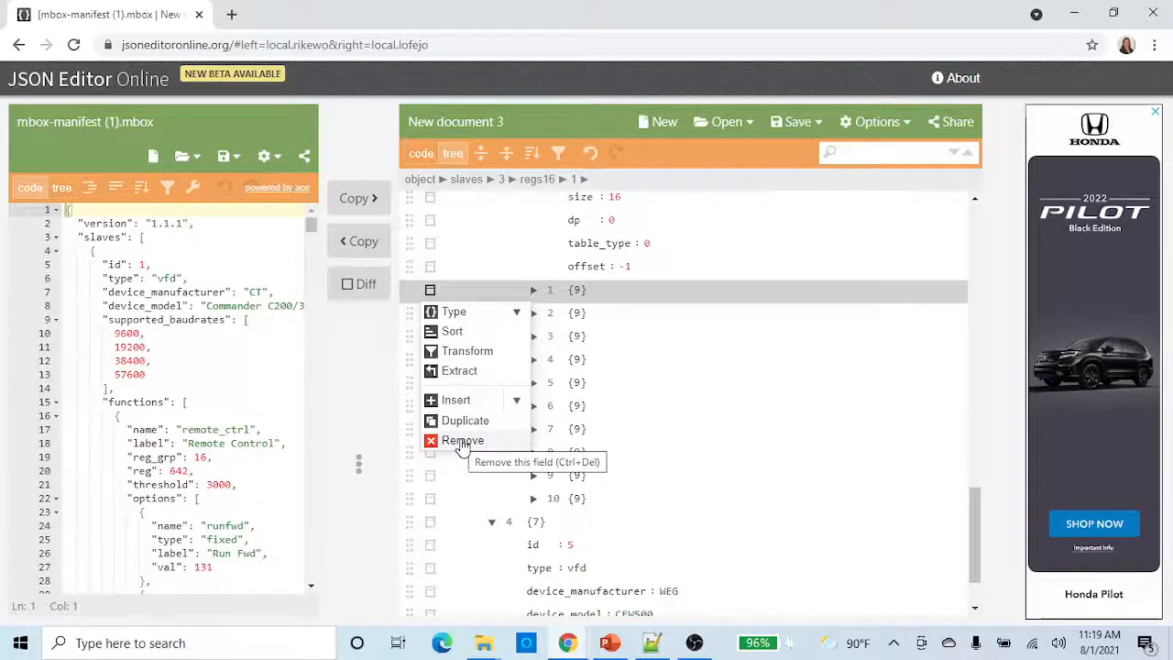
click(534, 291)
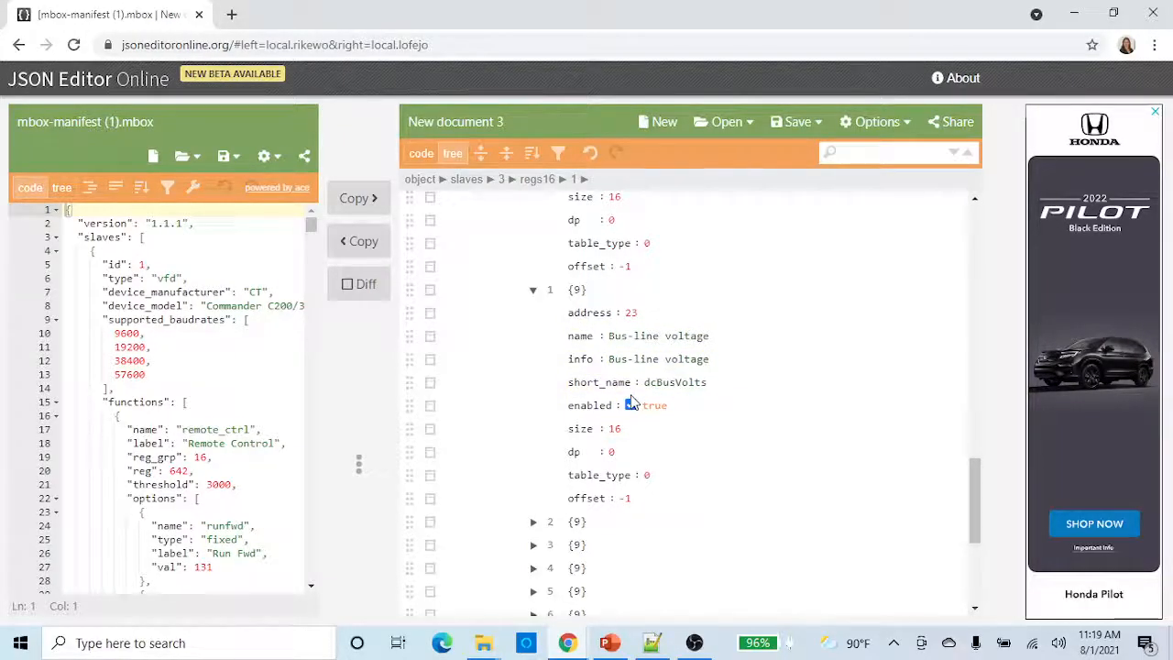
- Save New document 3 to disk under the name newmodbusbox
scroll(630, 403, up, 5)
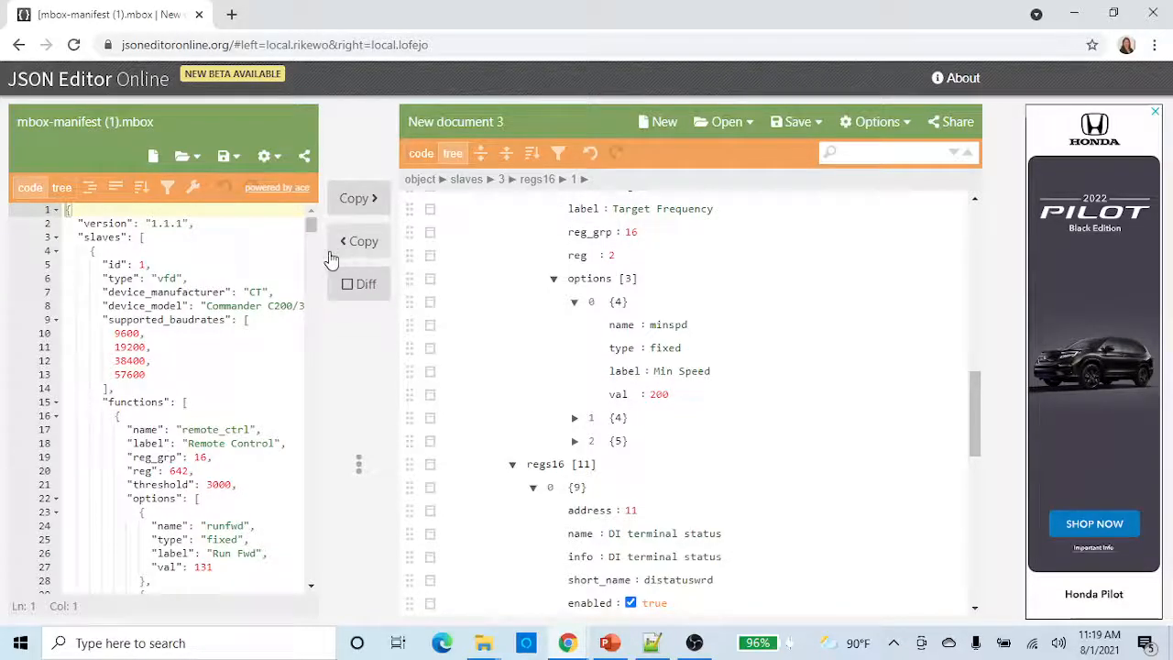
mouse_move(811, 126)
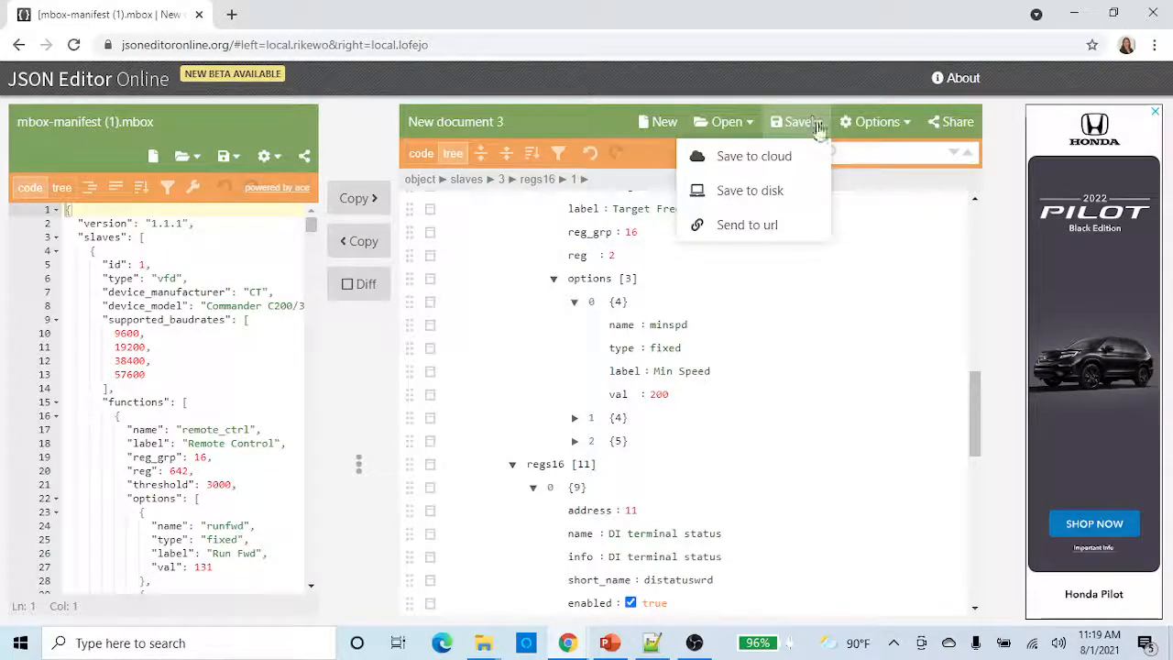
click(770, 192)
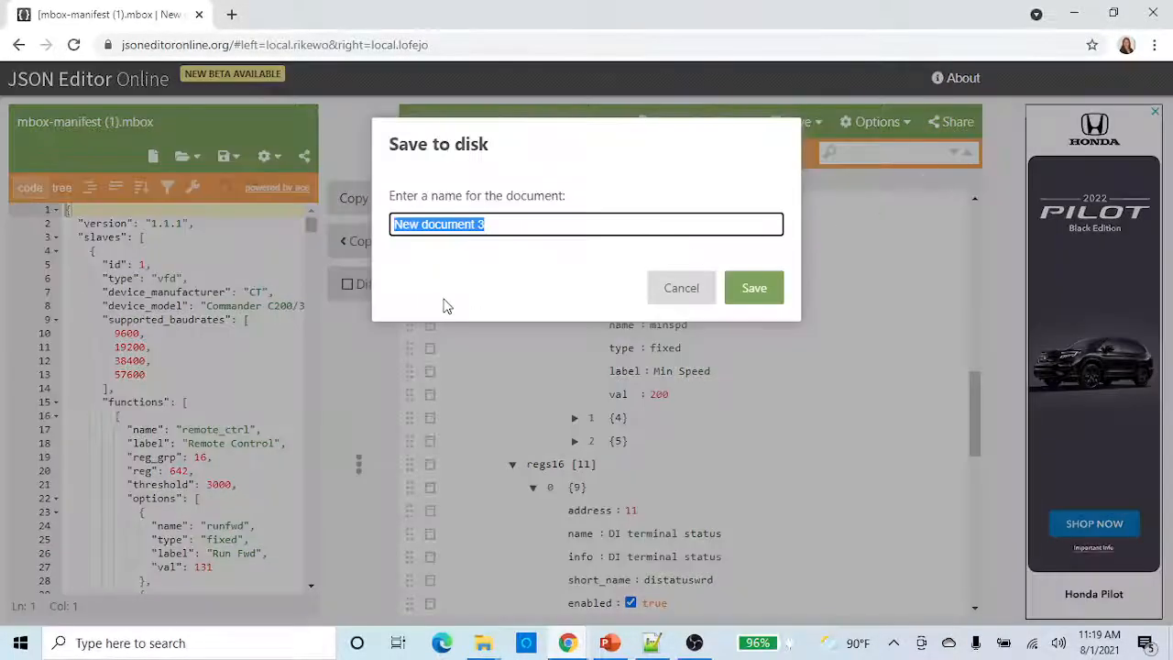
click(510, 224)
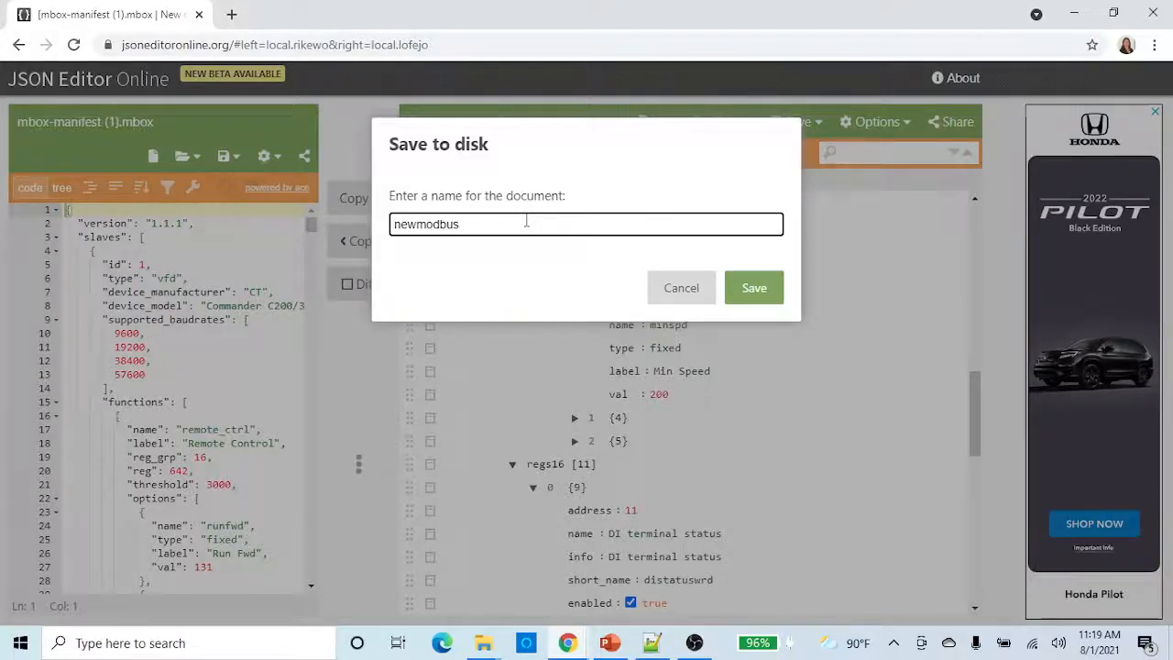
key(Return)
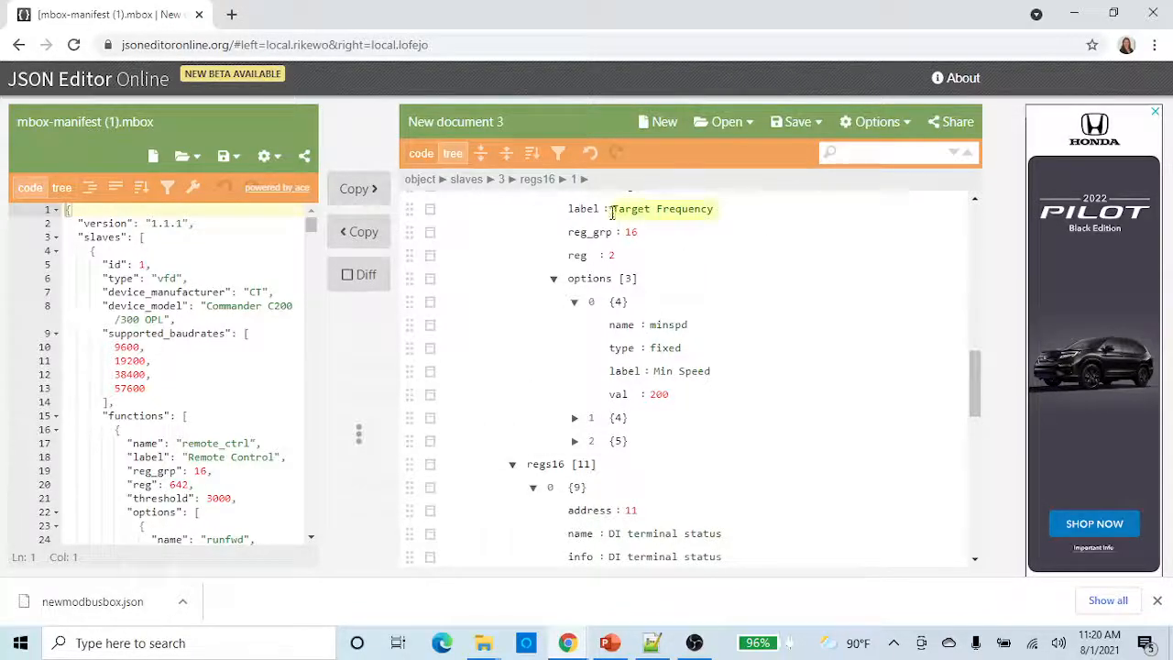
- Show the downloaded newmodbusbox.json in its folder and open it for editing in Notepad++
click(185, 606)
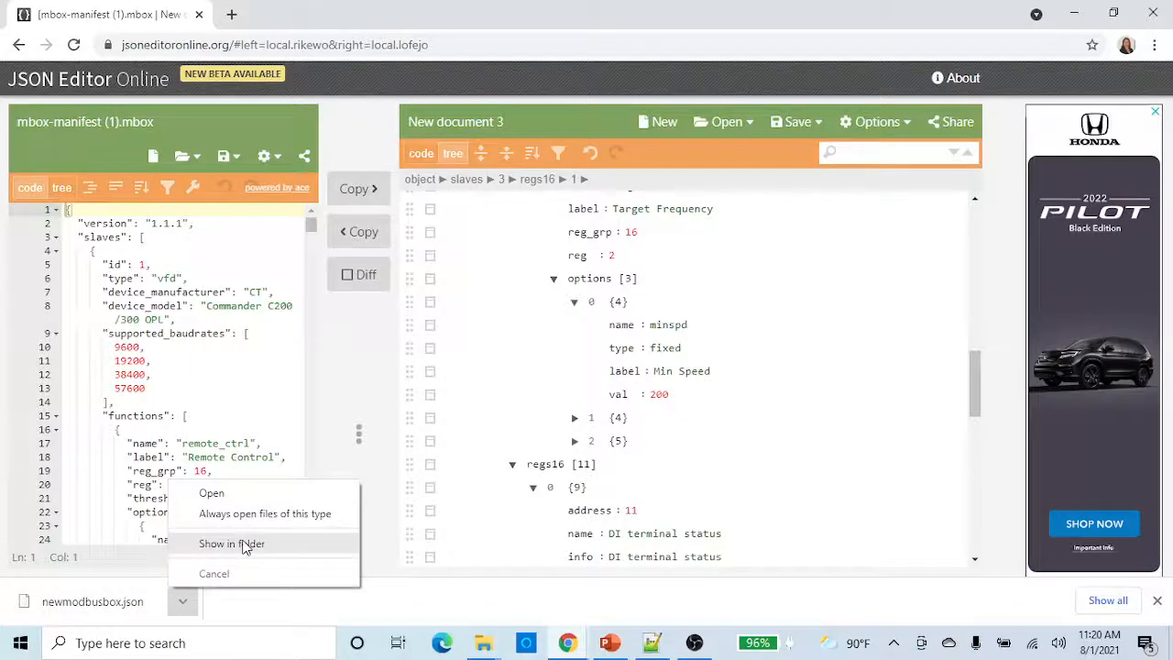
click(234, 542)
drag(969, 125, 523, 92)
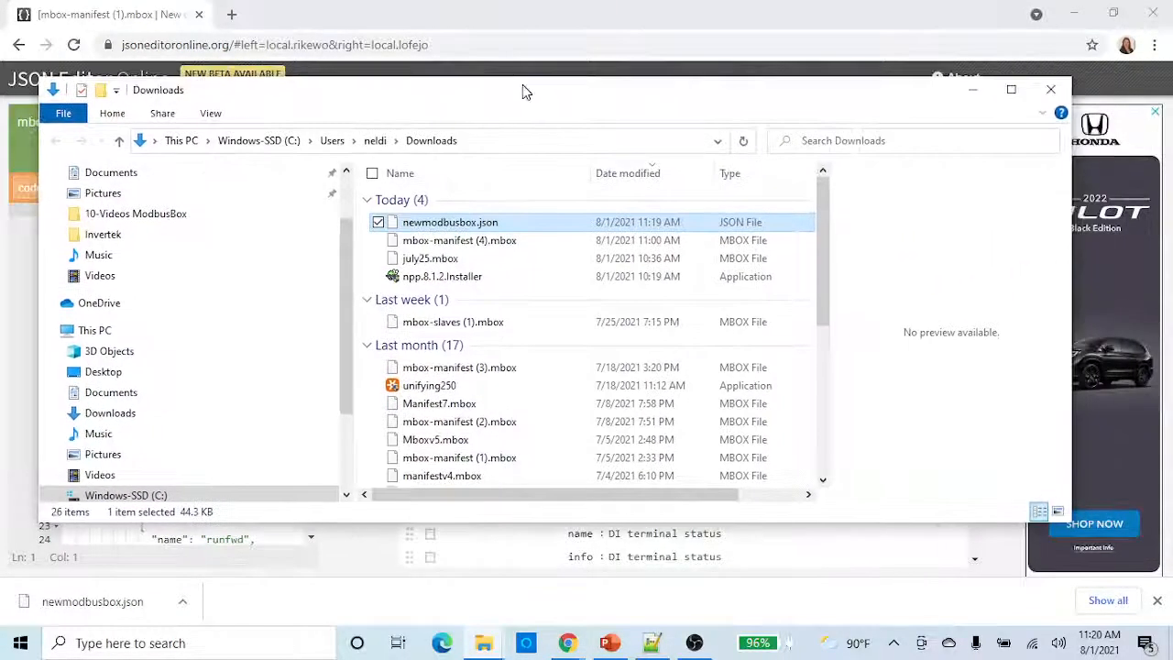
right_click(514, 229)
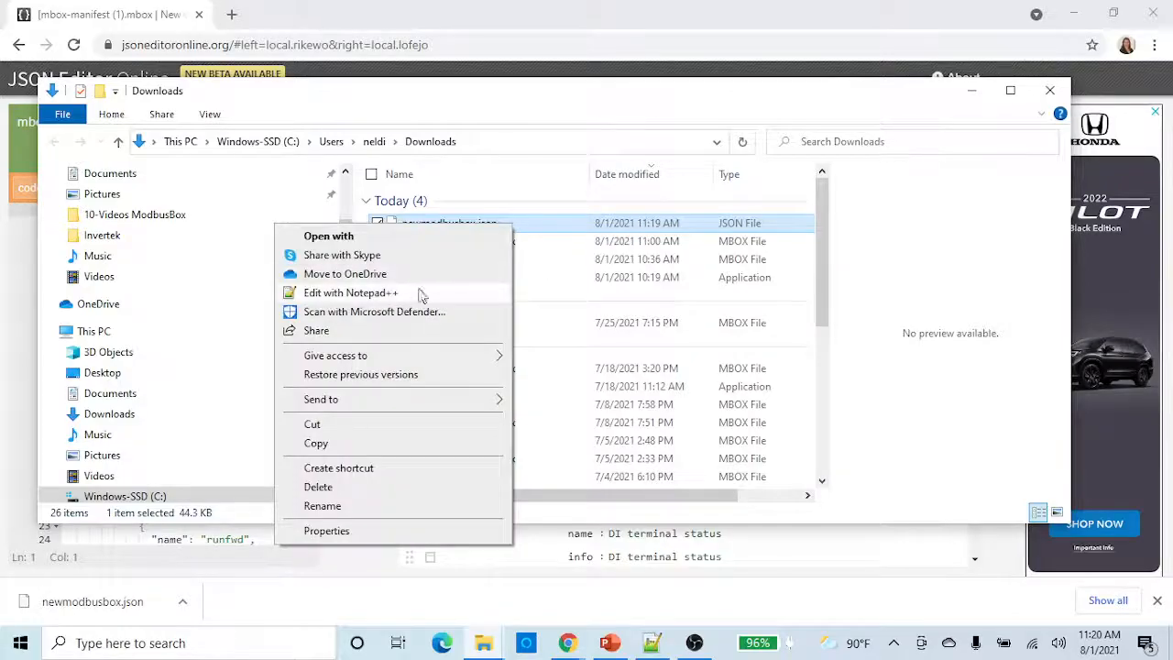
click(365, 297)
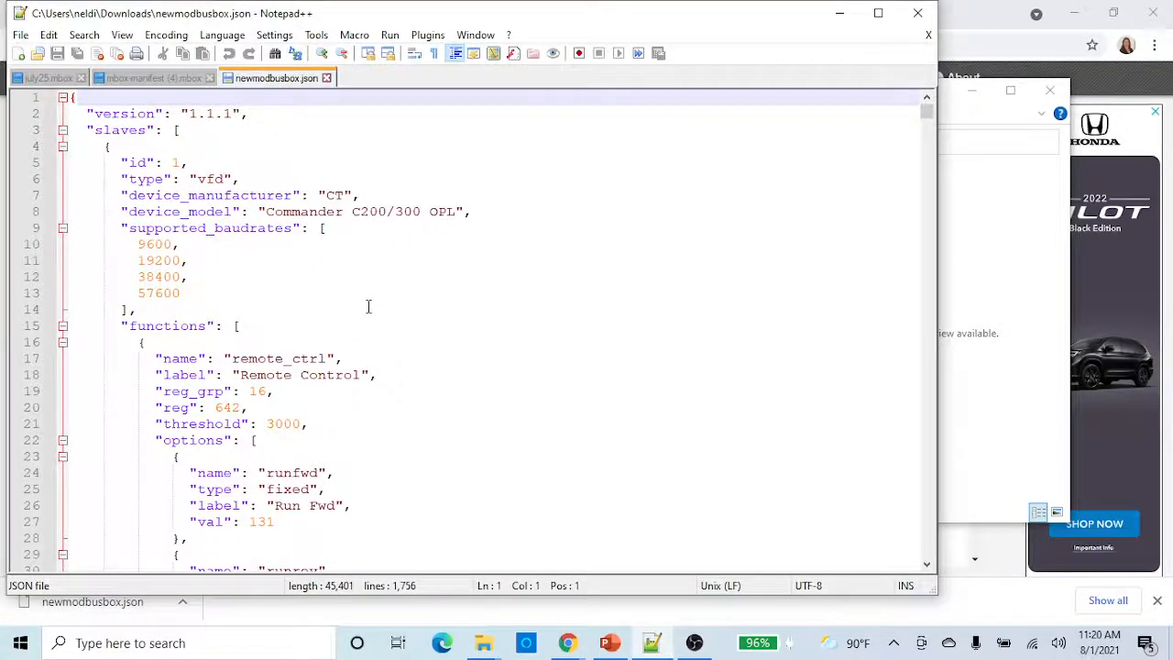
- Skim through newmodbusbox.json and collapse each of the five slave entries in the slaves array
scroll(367, 302, down, 8)
scroll(367, 305, down, 20)
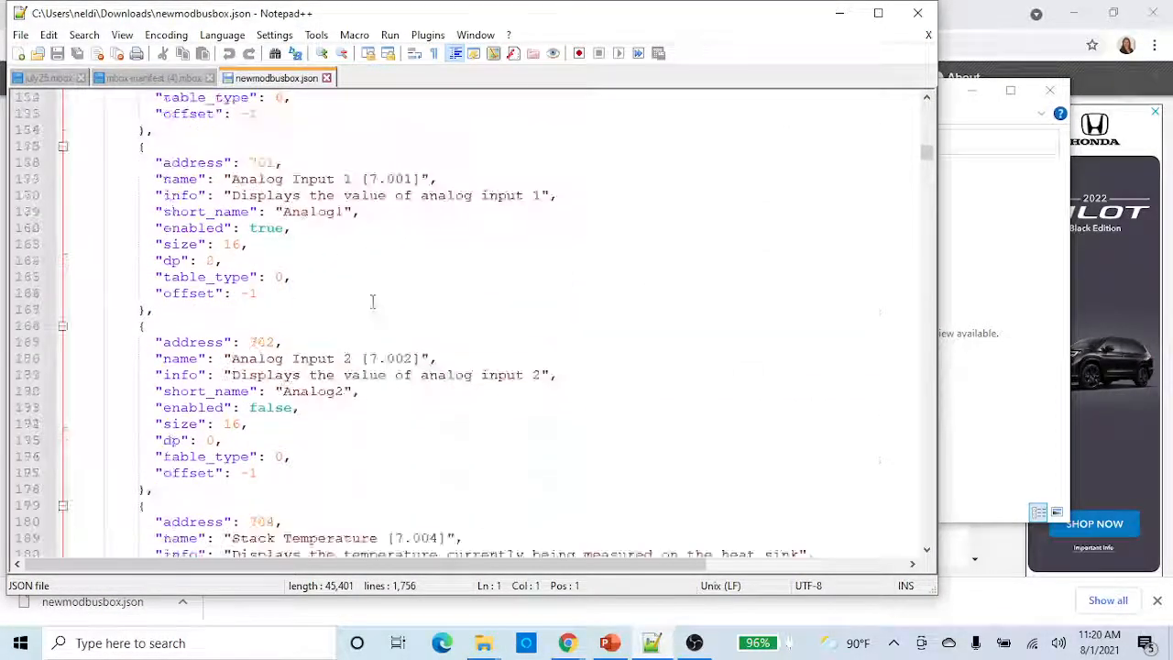
scroll(302, 274, up, 20)
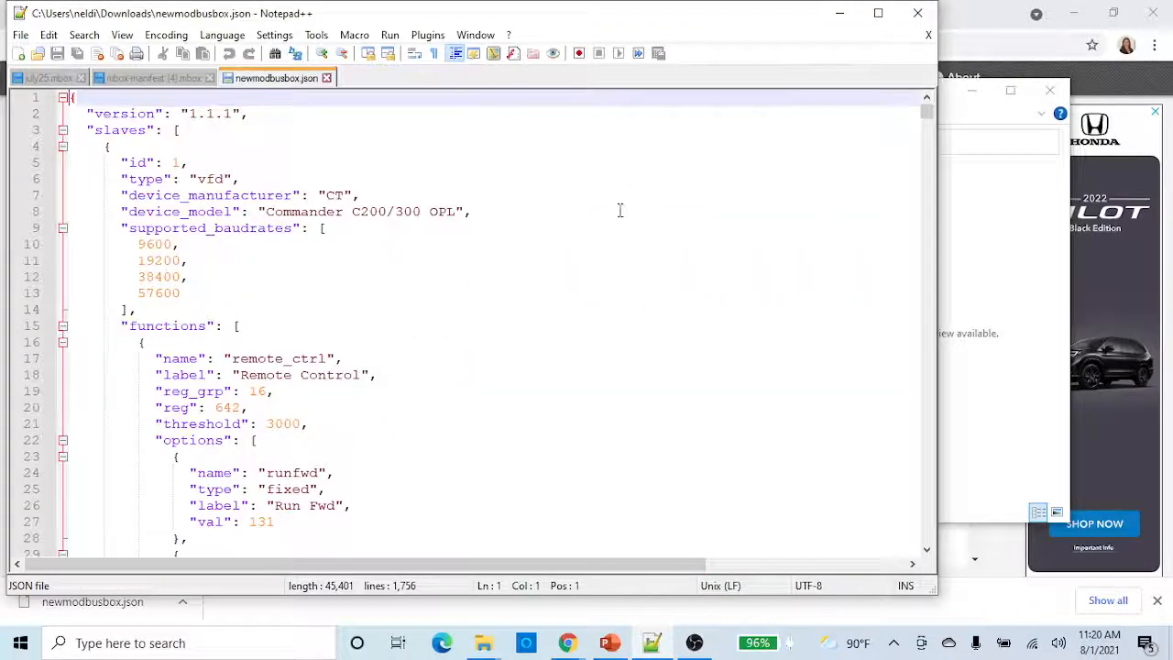
scroll(607, 258, down, 14)
scroll(599, 254, up, 14)
click(62, 146)
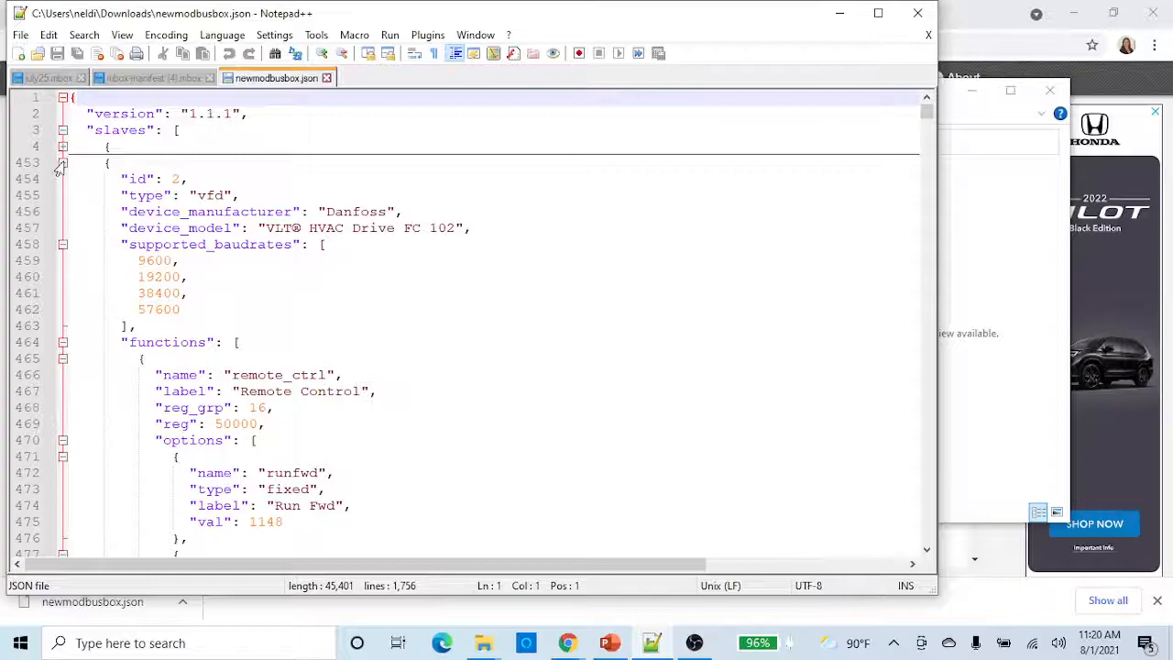
click(61, 163)
click(62, 179)
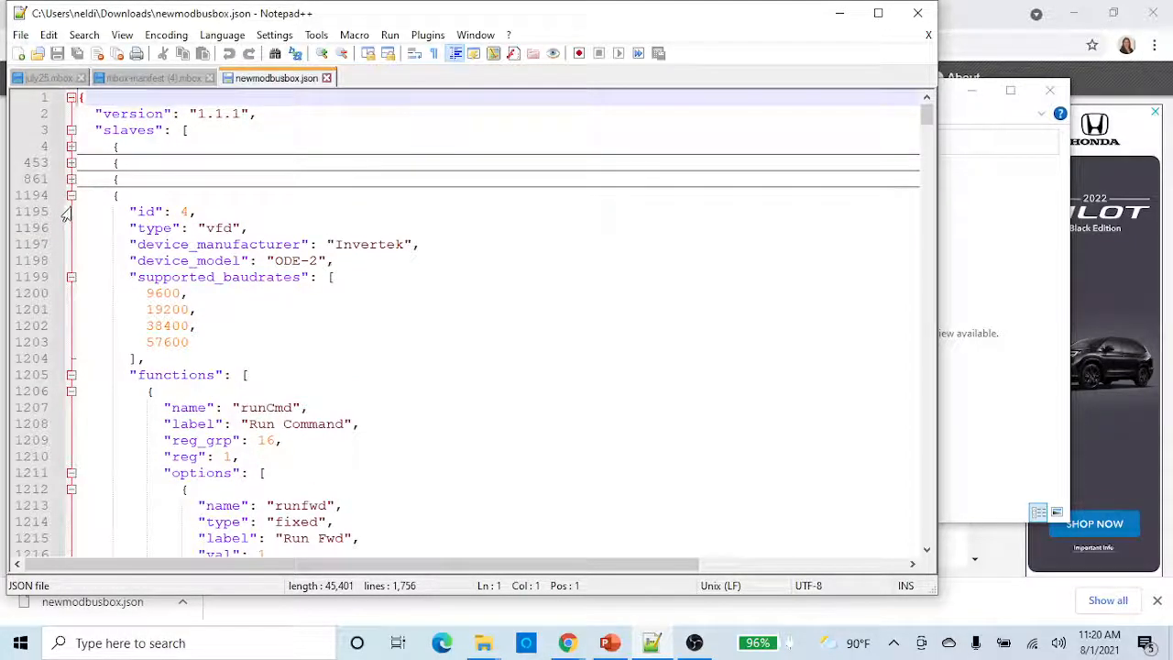
click(70, 195)
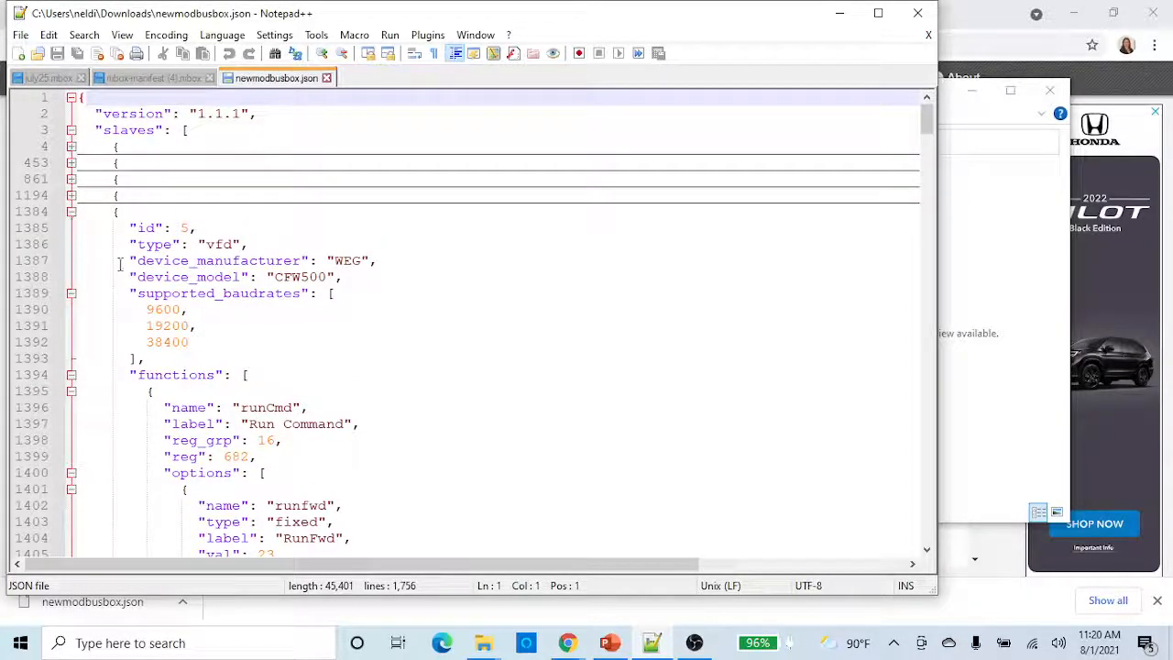
click(70, 220)
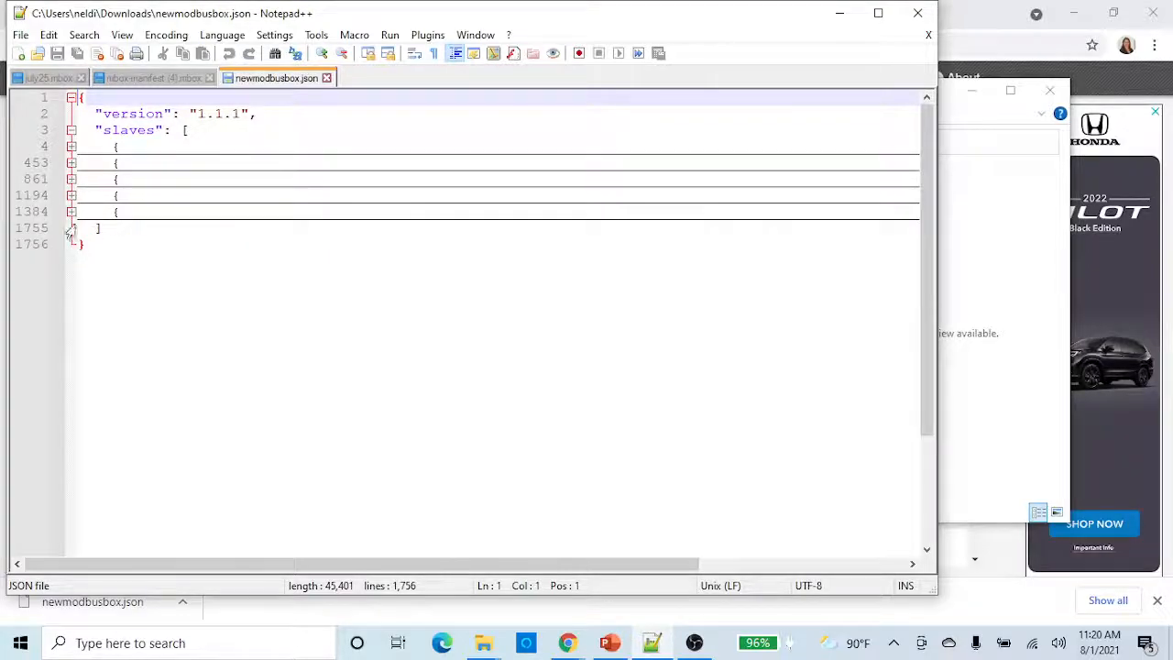
- Expand the WEG CFW500 slave entry, look through its functions and registers, and collapse it again
click(67, 213)
scroll(156, 247, down, 20)
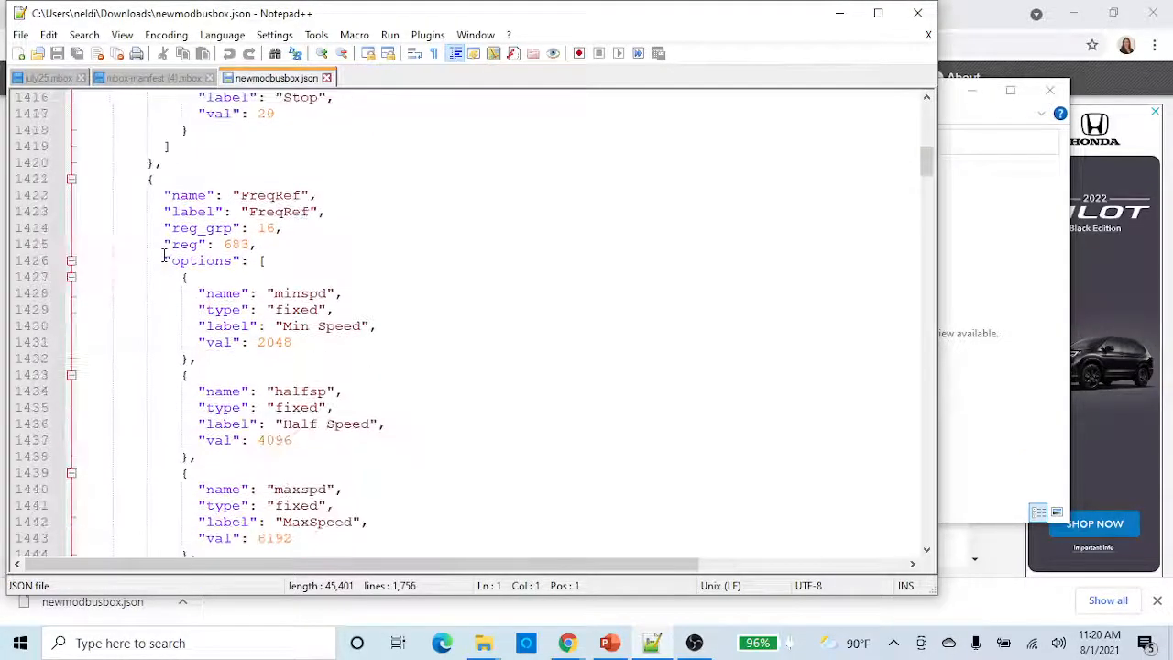
scroll(168, 247, down, 20)
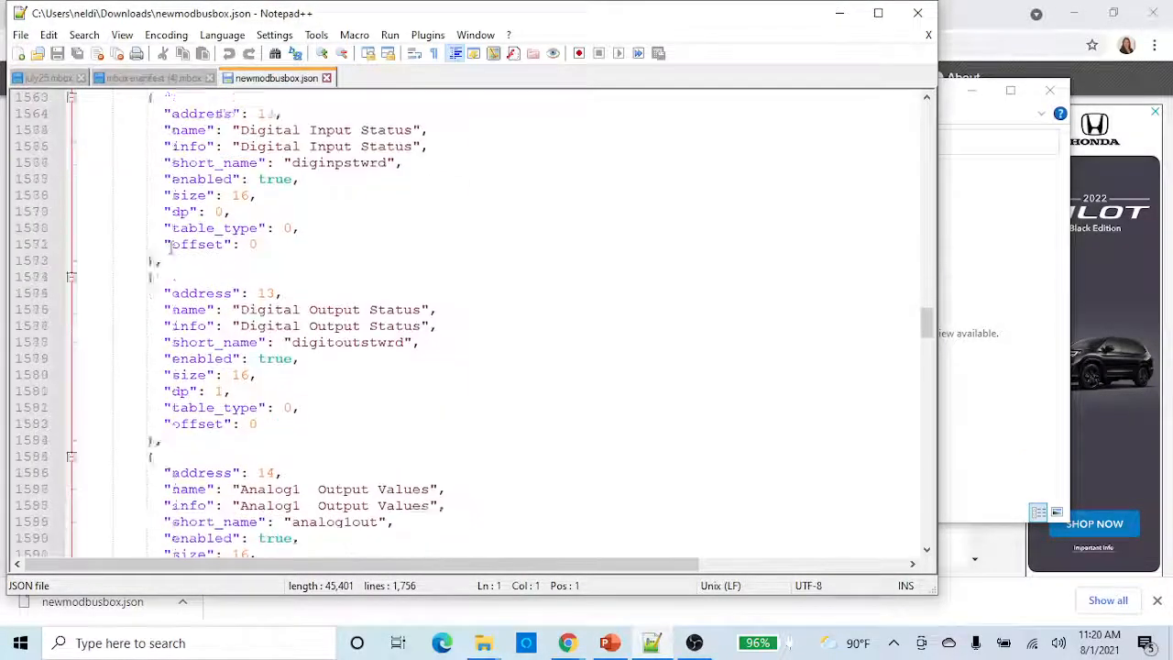
scroll(169, 247, down, 20)
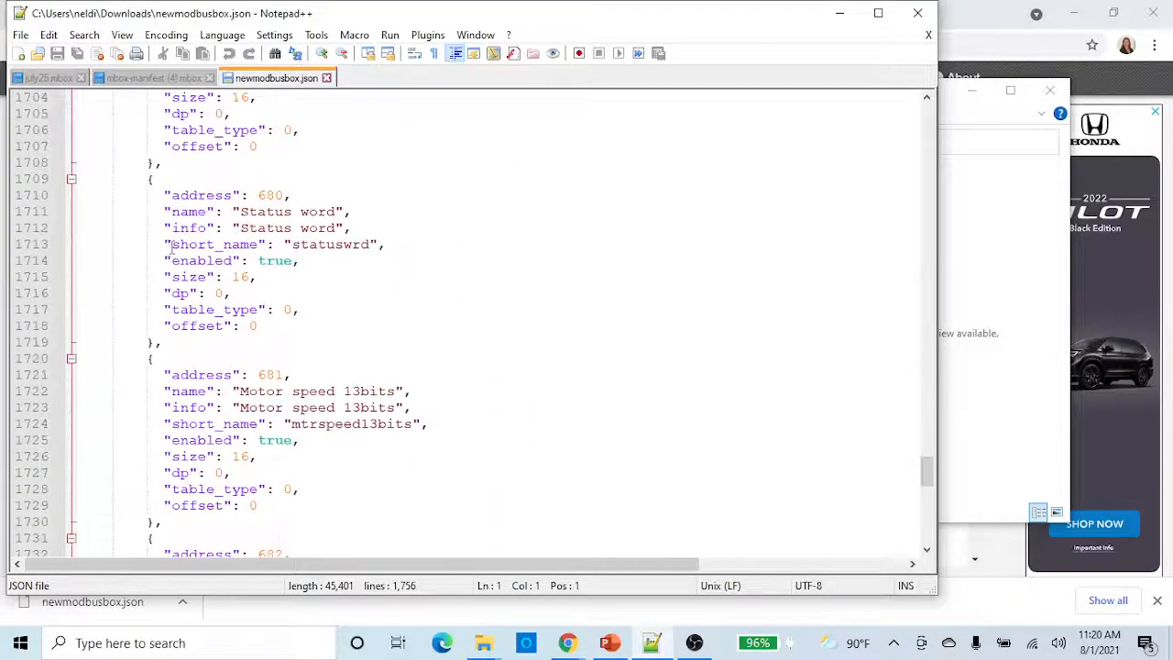
scroll(172, 244, up, 20)
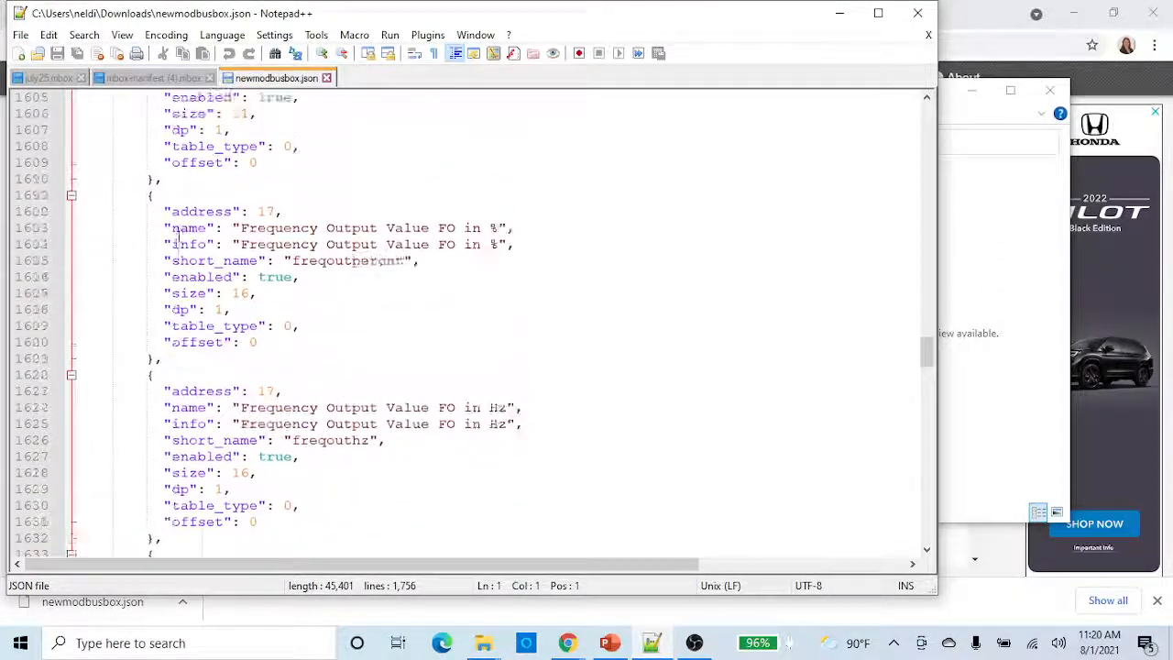
scroll(181, 231, up, 20)
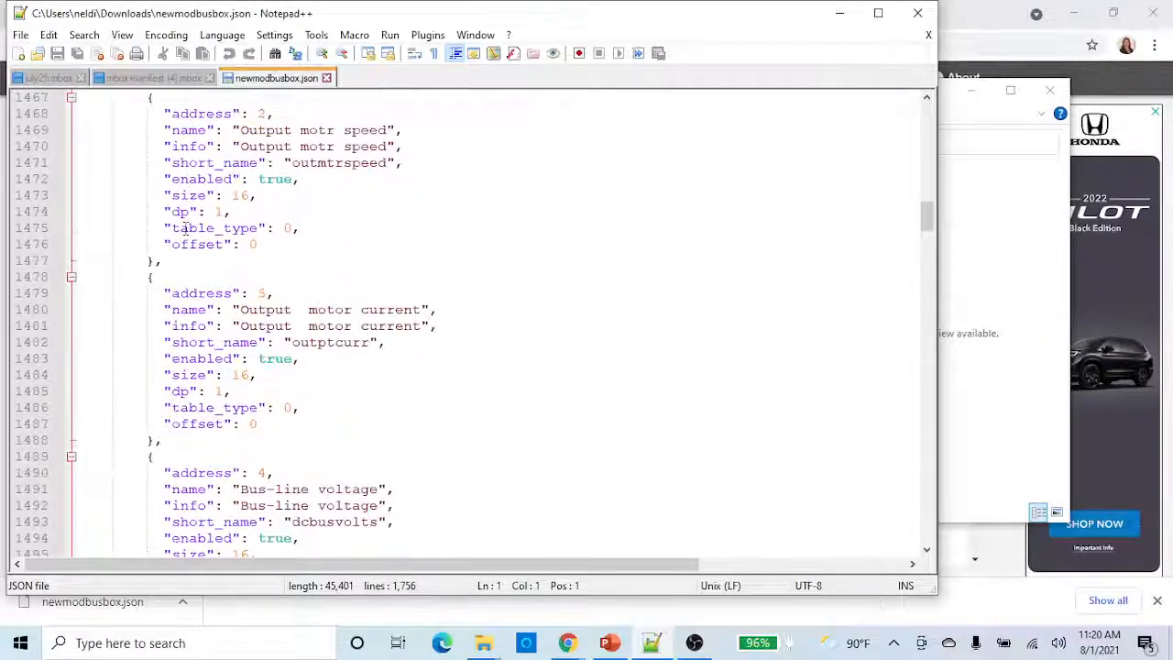
scroll(260, 244, up, 16)
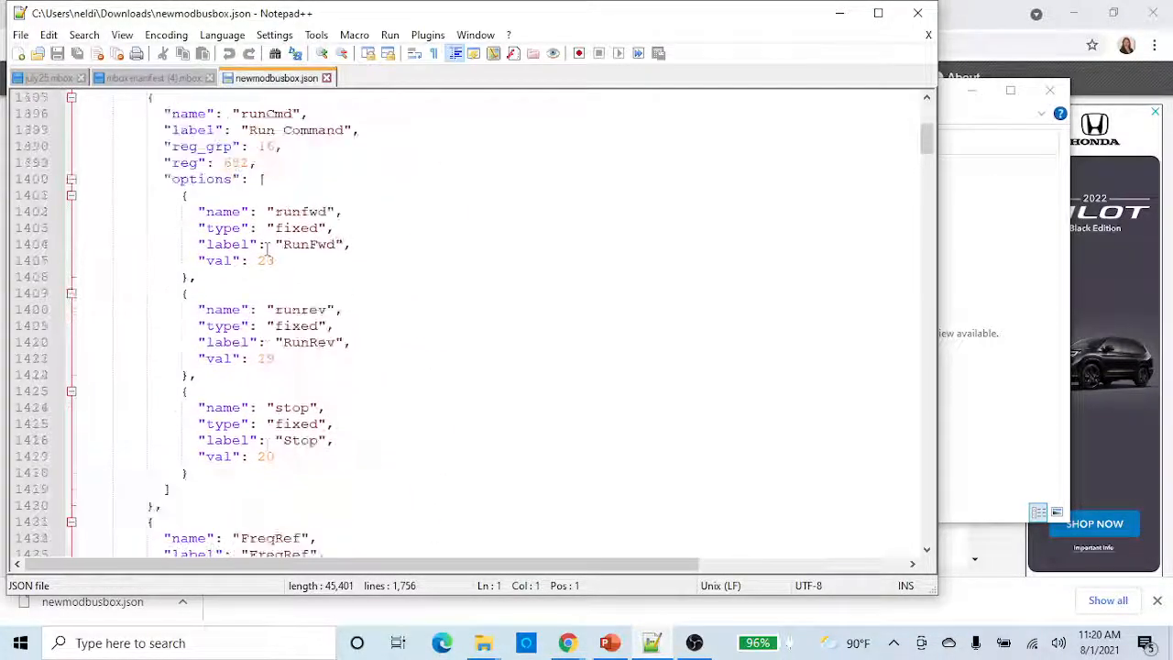
scroll(235, 249, up, 3)
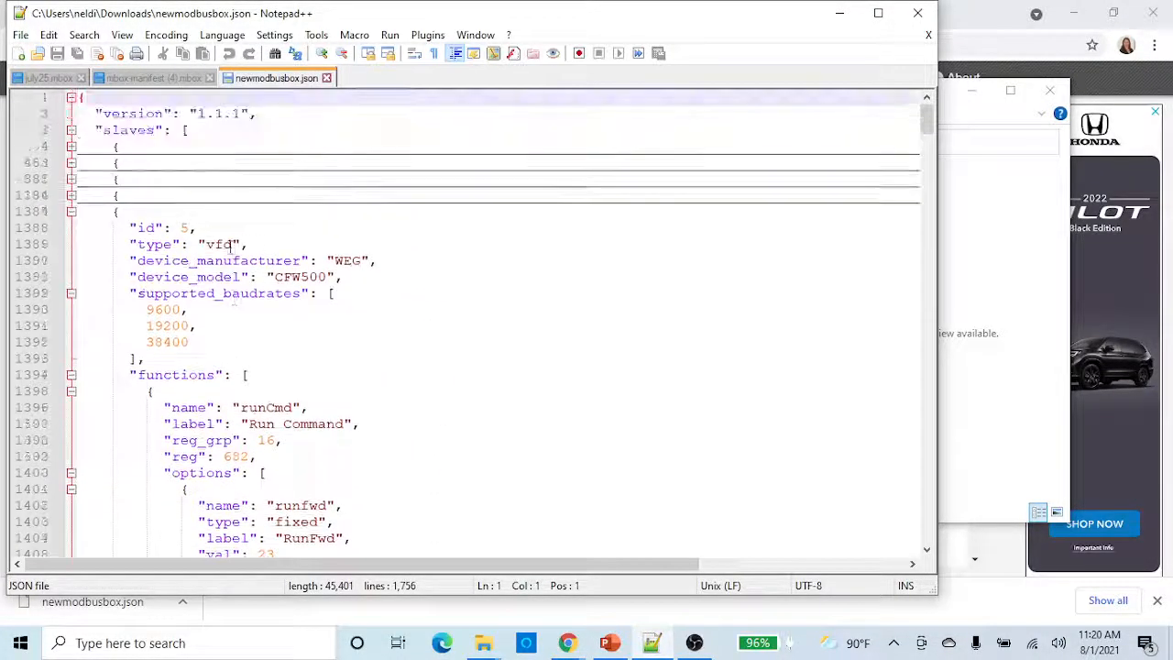
click(71, 212)
- Expand the Invertek ODE-2 slave entry and check its baud rates, functions and regs16 registers
click(71, 195)
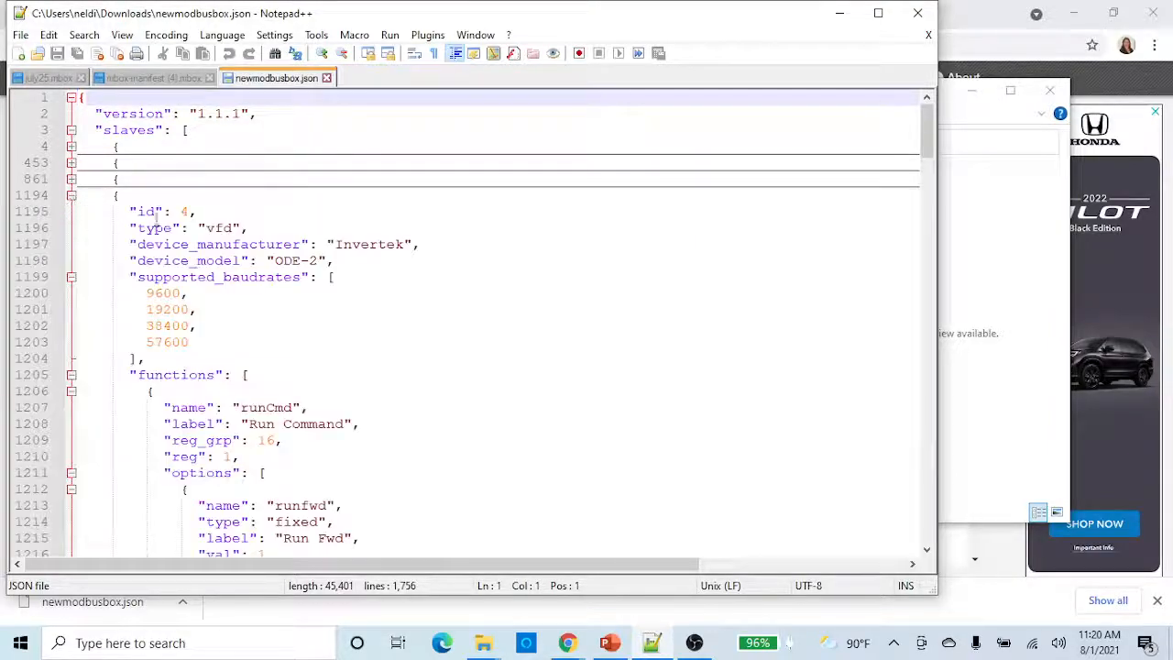
scroll(366, 260, down, 4)
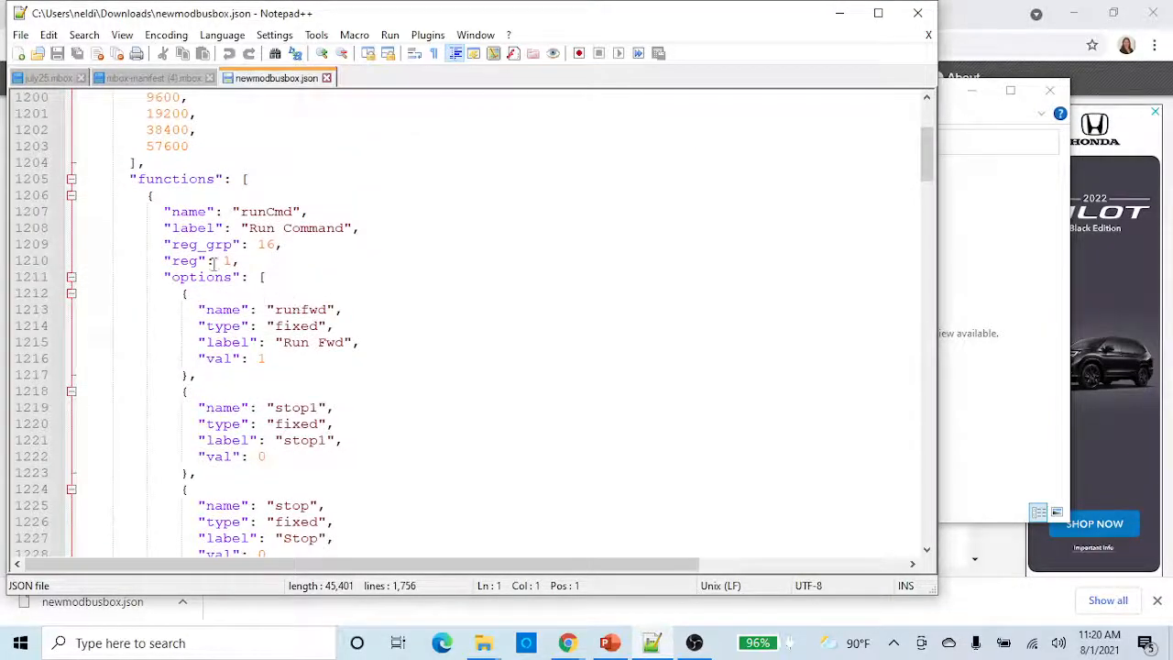
scroll(213, 262, down, 2)
scroll(243, 266, down, 20)
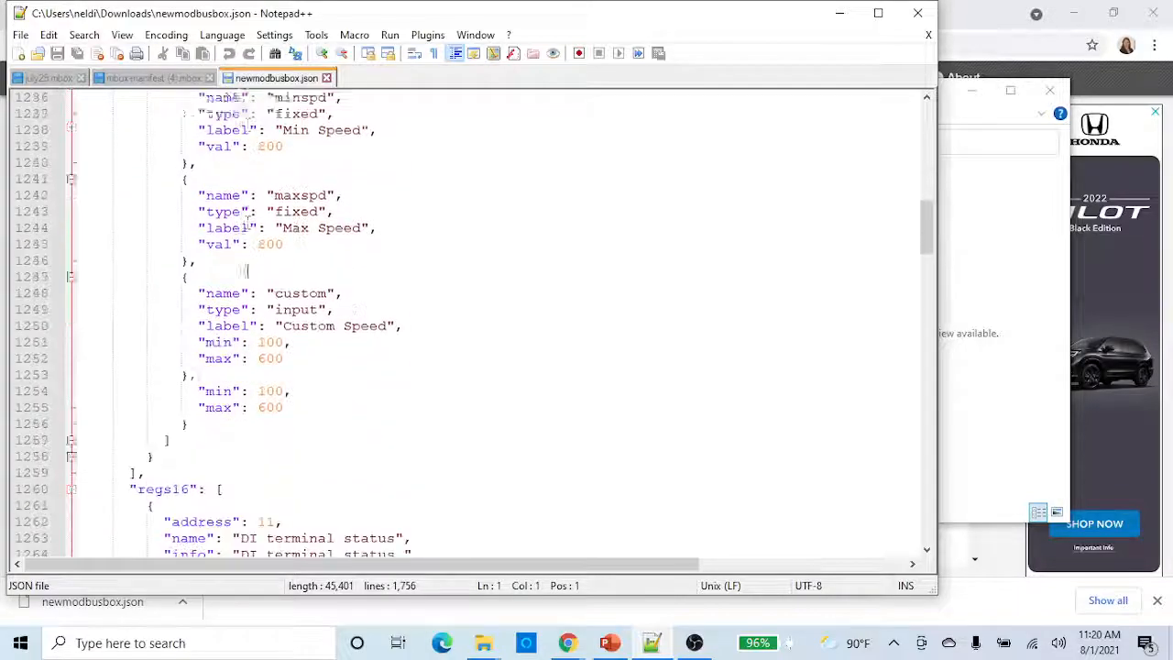
scroll(256, 270, up, 1)
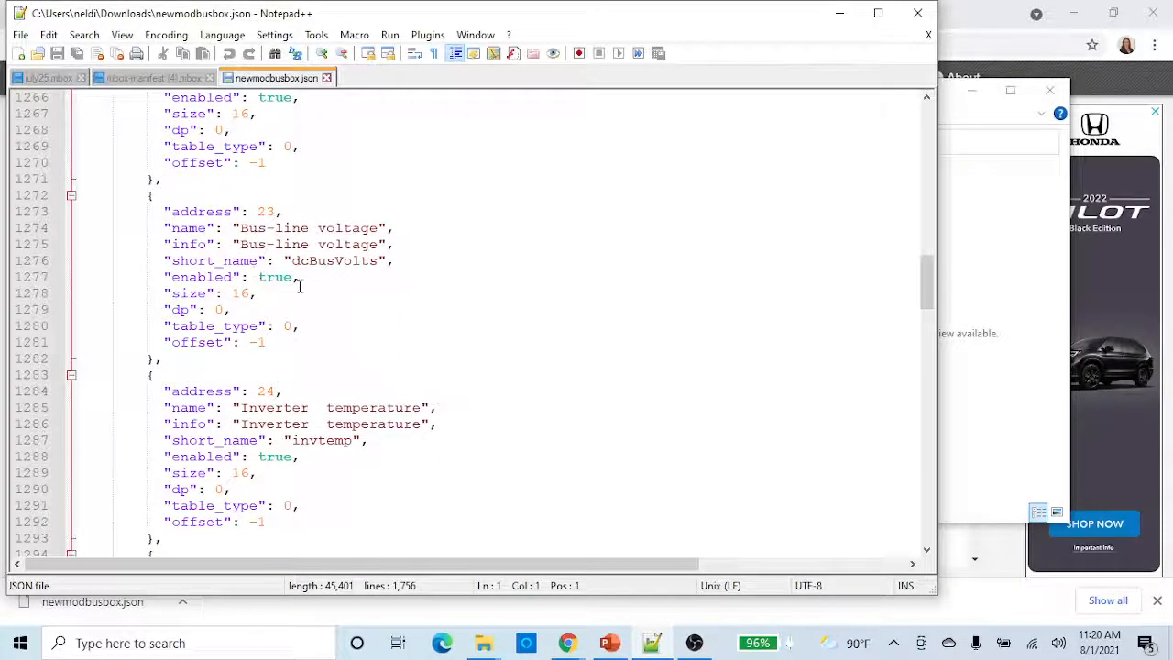
scroll(256, 409, down, 20)
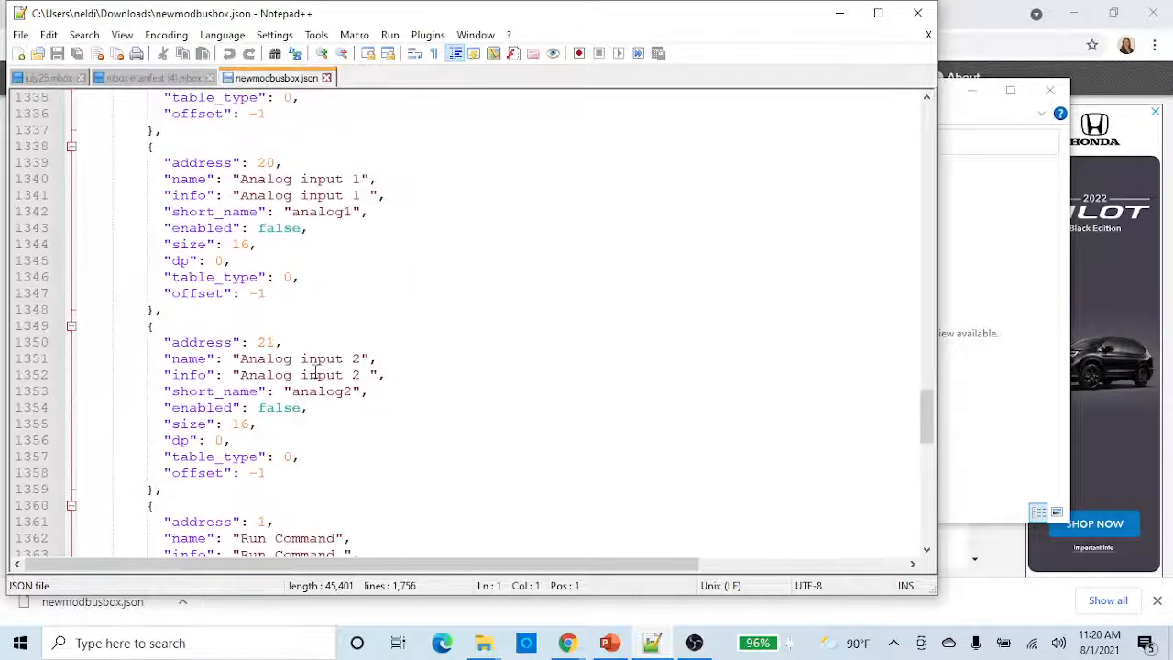
scroll(297, 341, up, 15)
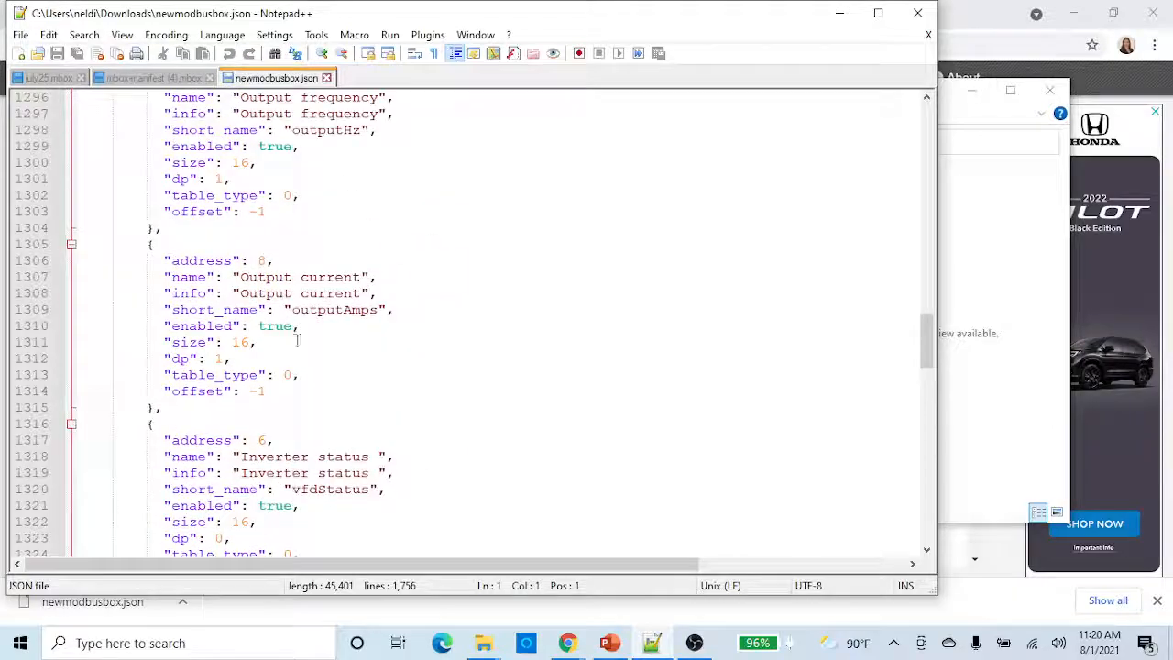
- Minimize Notepad++ and rename newmodbusbox.json in Downloads to newmodbusbox.mbox, accepting the extension change
click(839, 19)
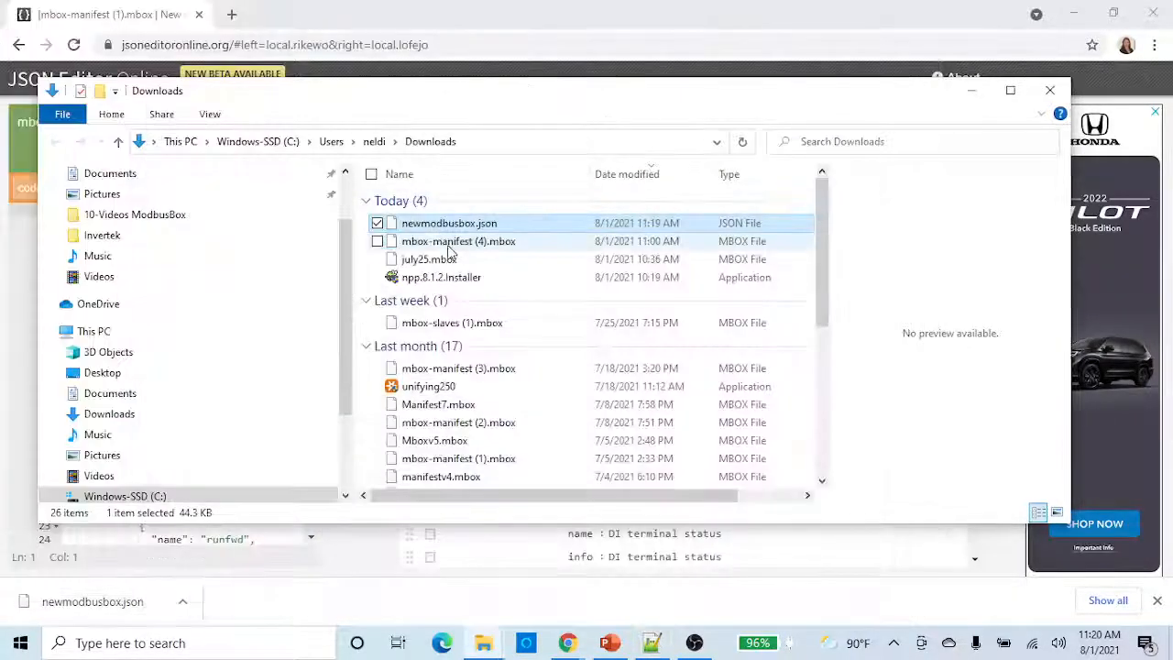
click(501, 226)
click(495, 223)
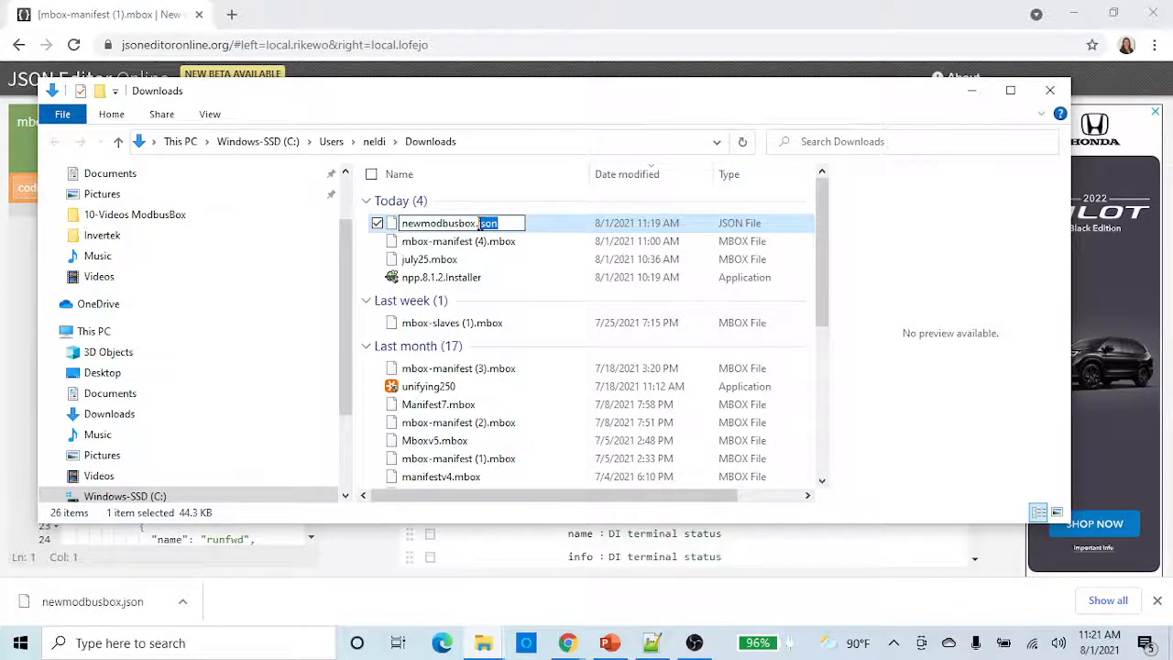
text(mbox)
key(Return)
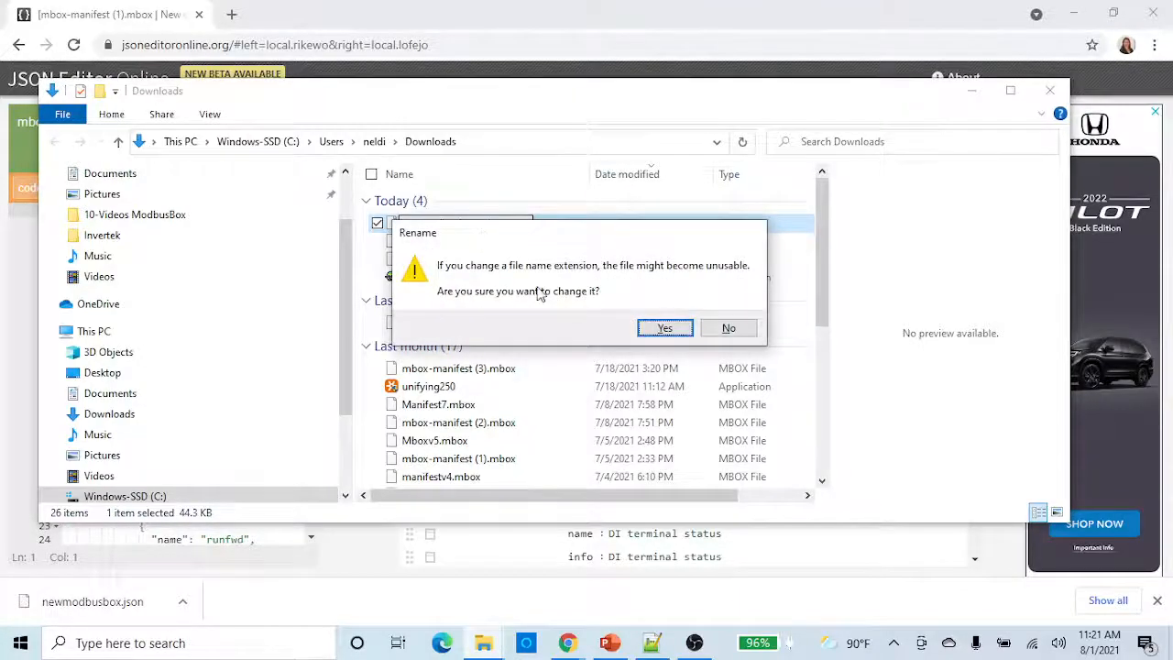
click(665, 327)
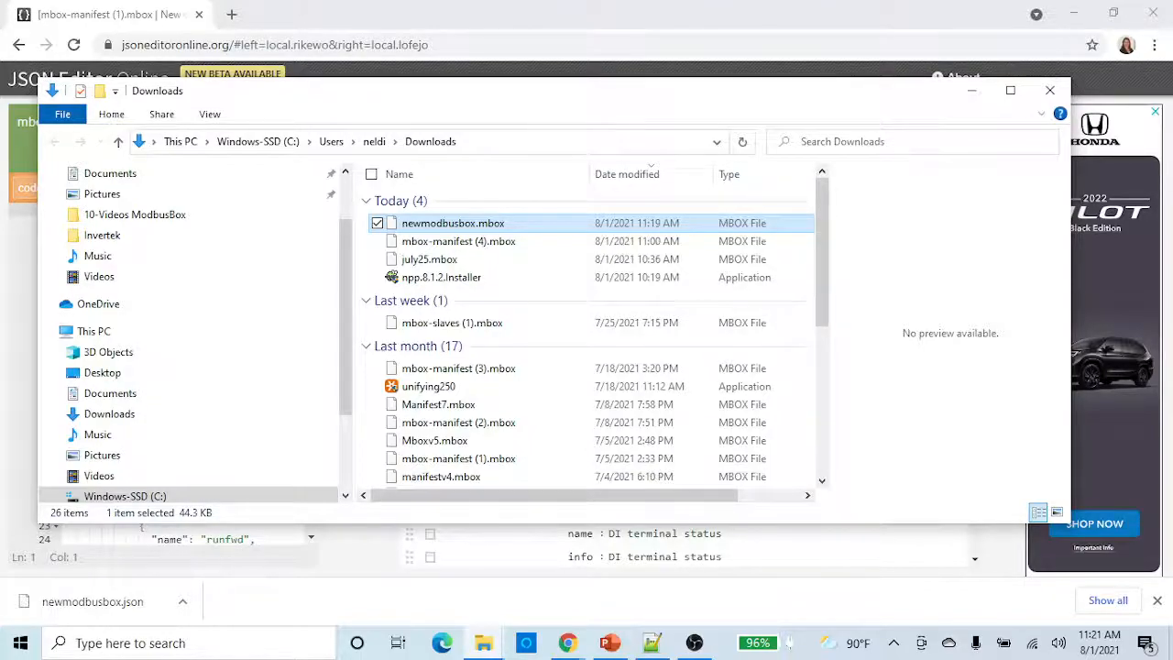
- Switch to the ModbusBox browser window with the slave settings
click(375, 20)
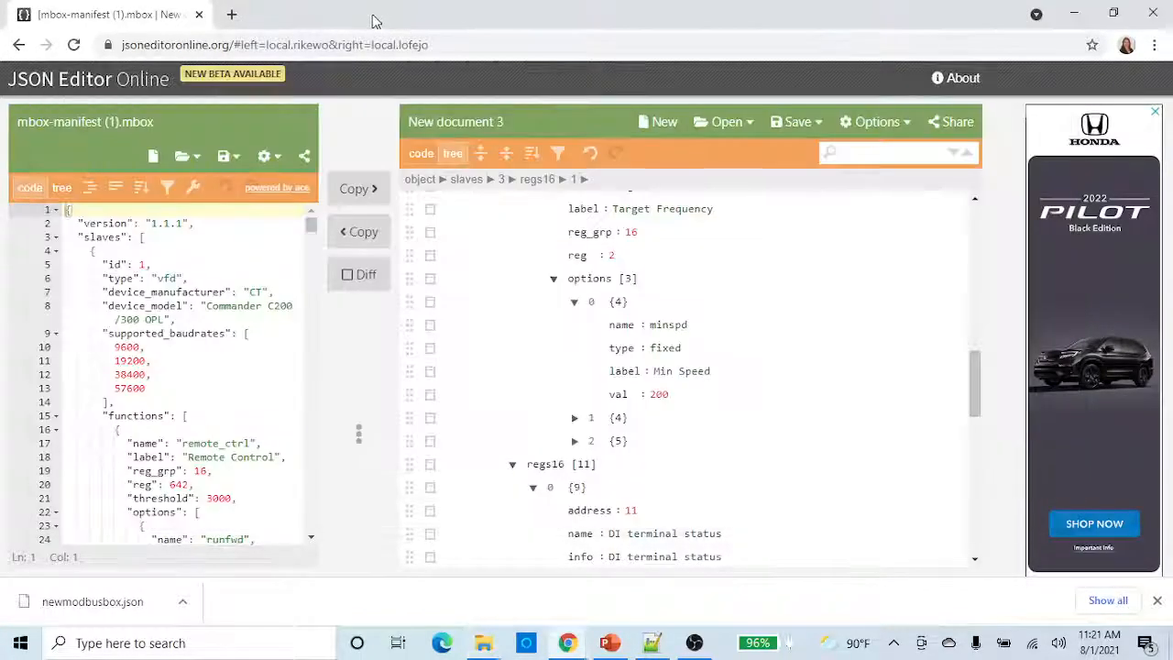
click(567, 643)
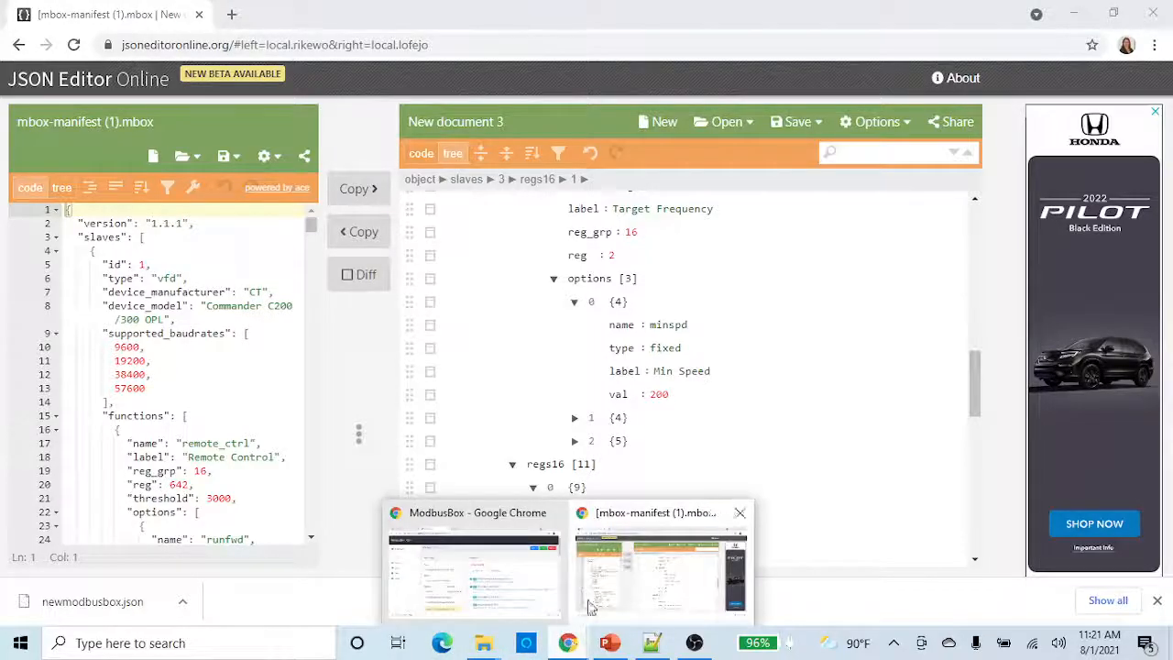
click(516, 584)
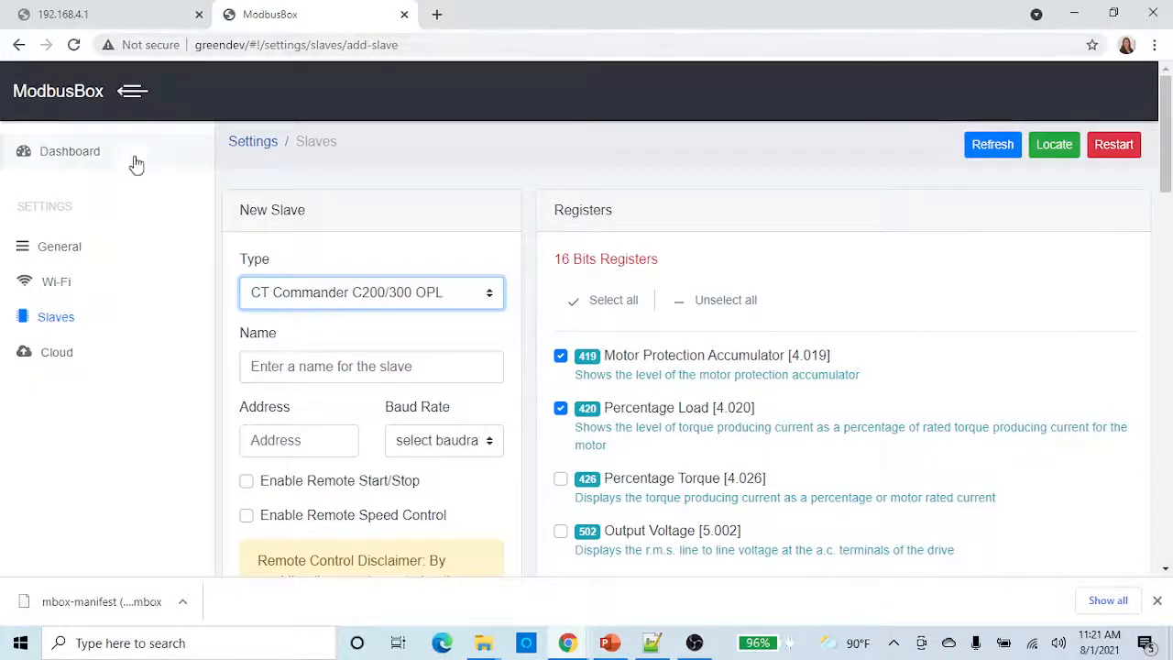
- Reload the ModbusBox page and open the General settings at the Manifest section
click(76, 45)
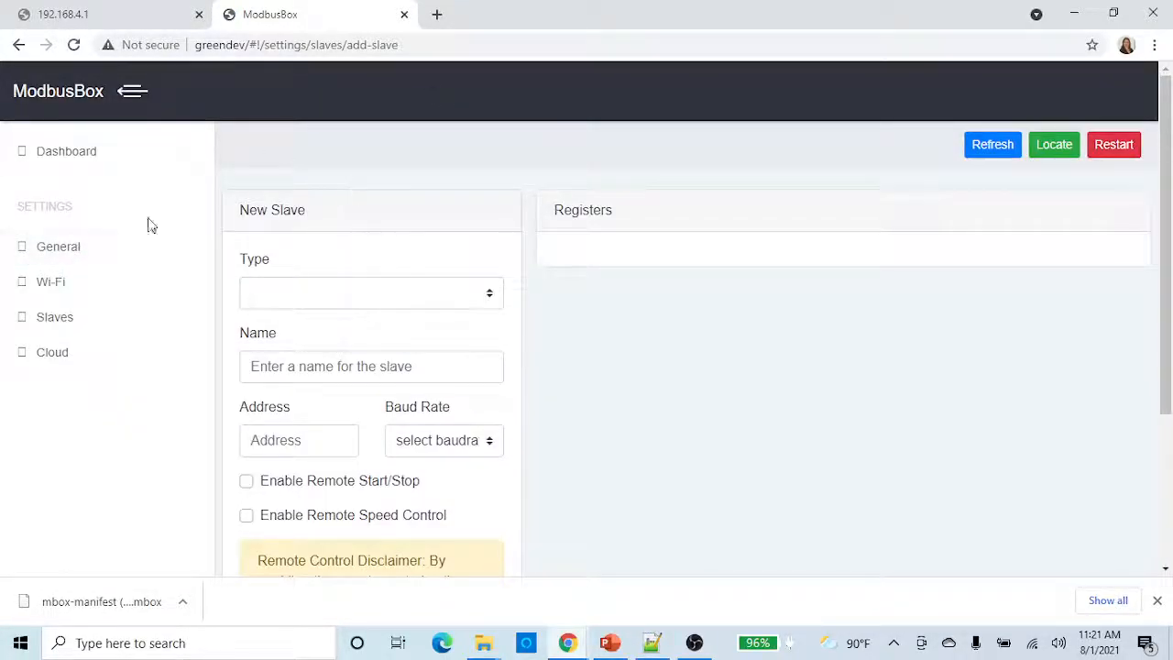
click(16, 251)
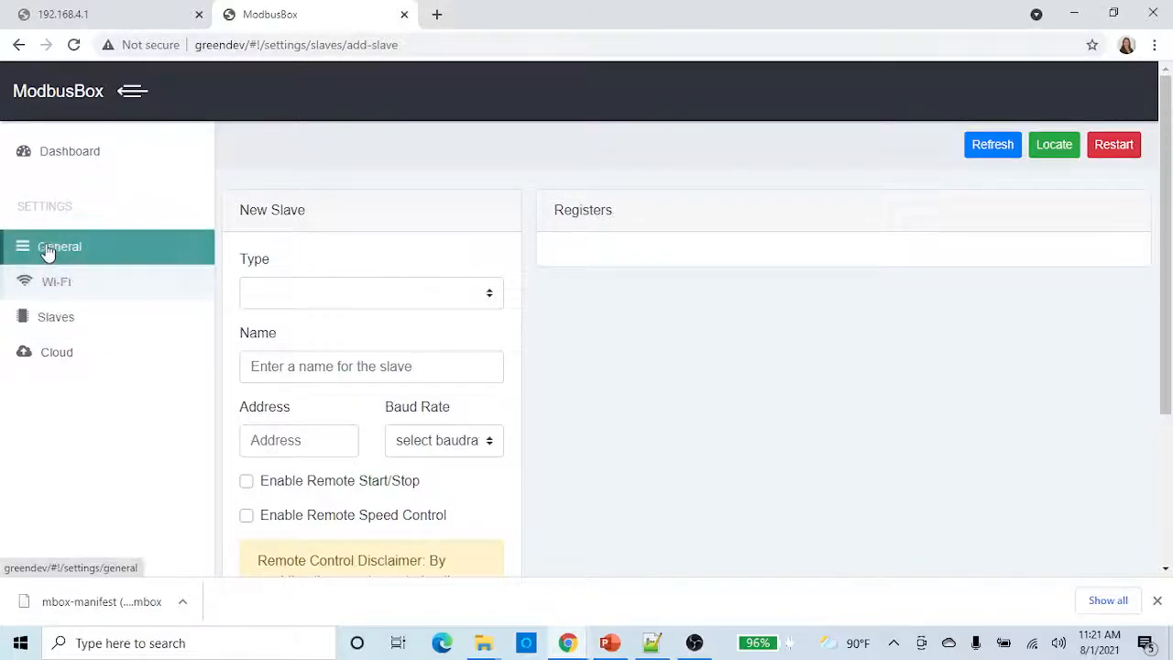
click(65, 156)
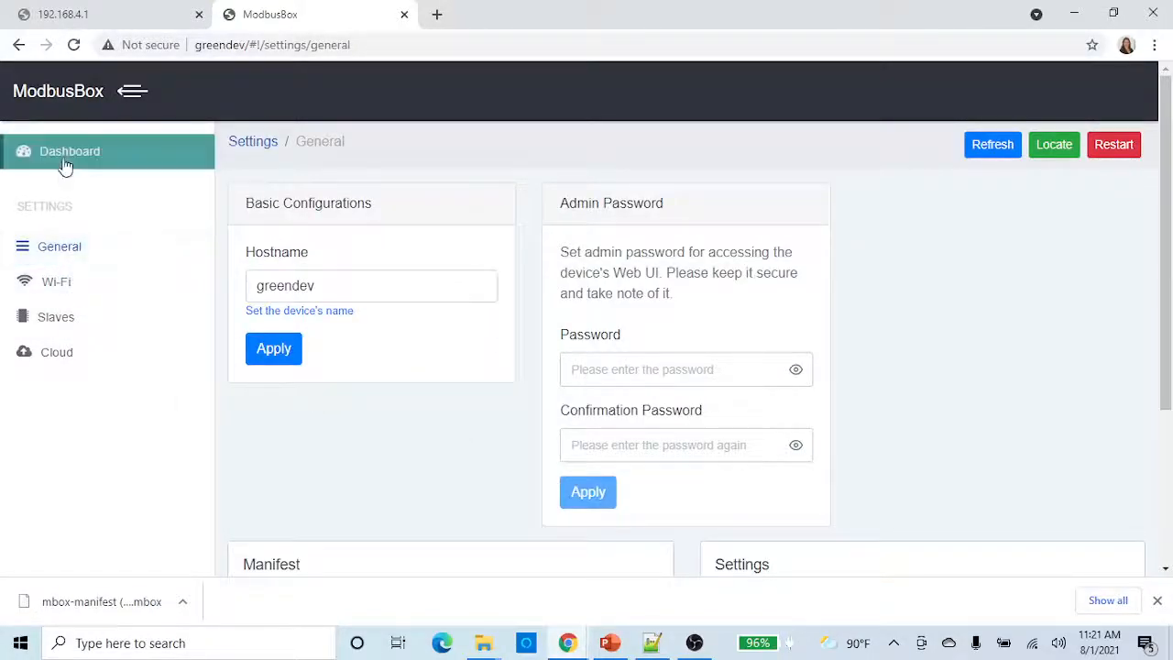
click(67, 246)
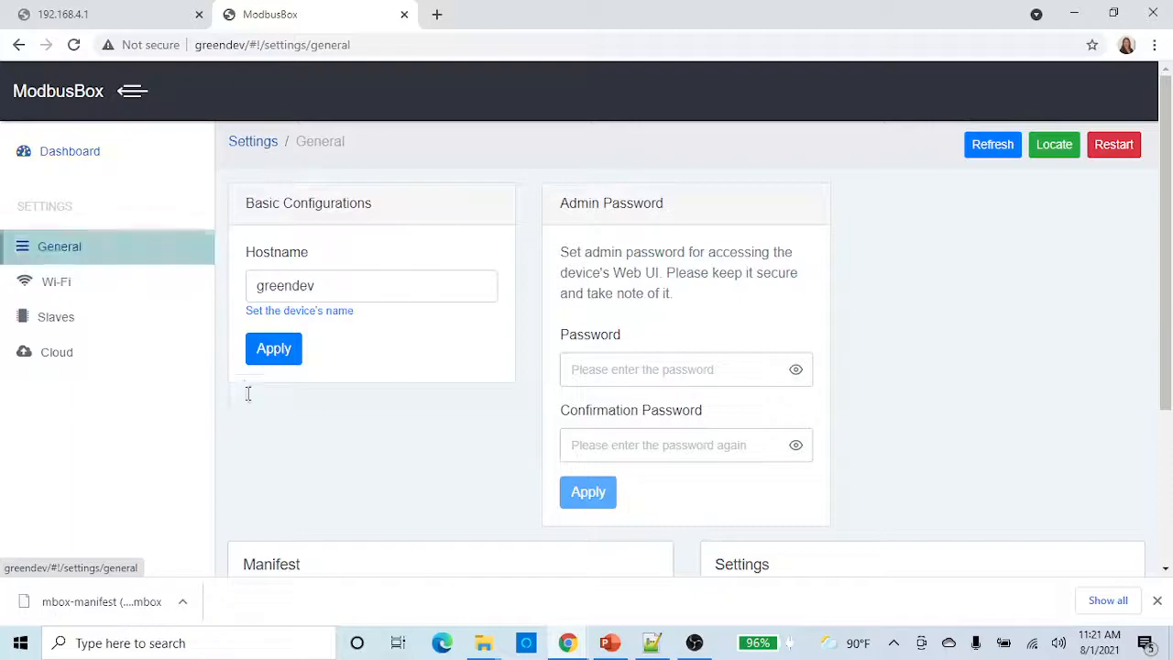
scroll(274, 412, down, 5)
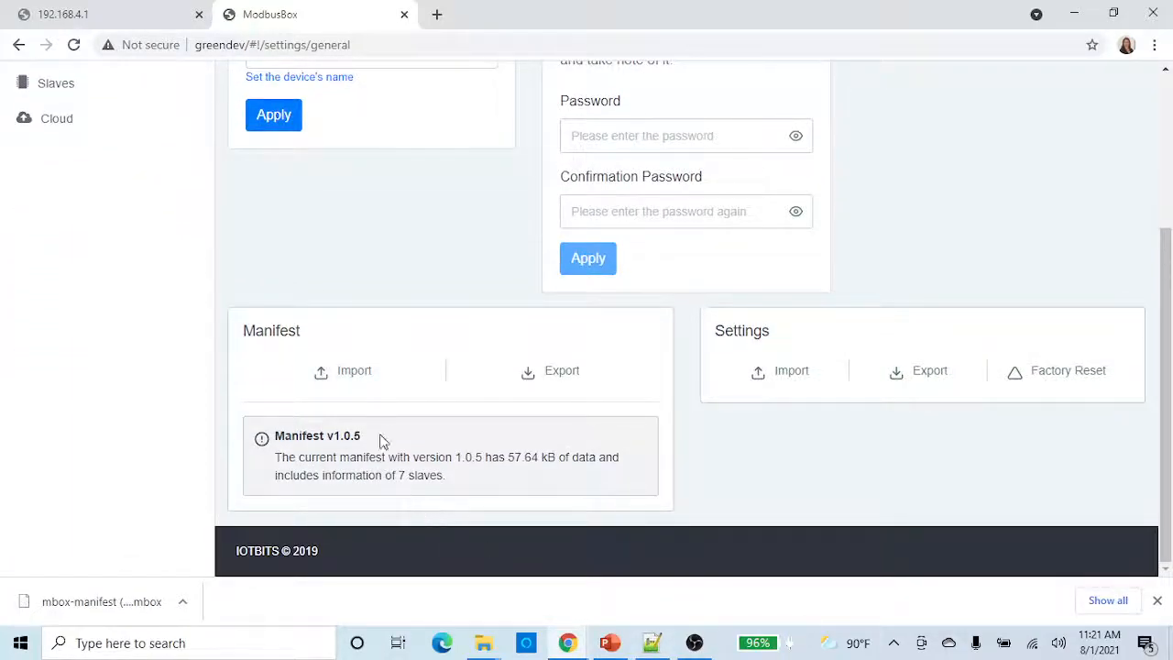
- Switch to Notepad++, close the open manifest files while checking the version in july25.mbox, and exit the editor
click(651, 642)
click(713, 382)
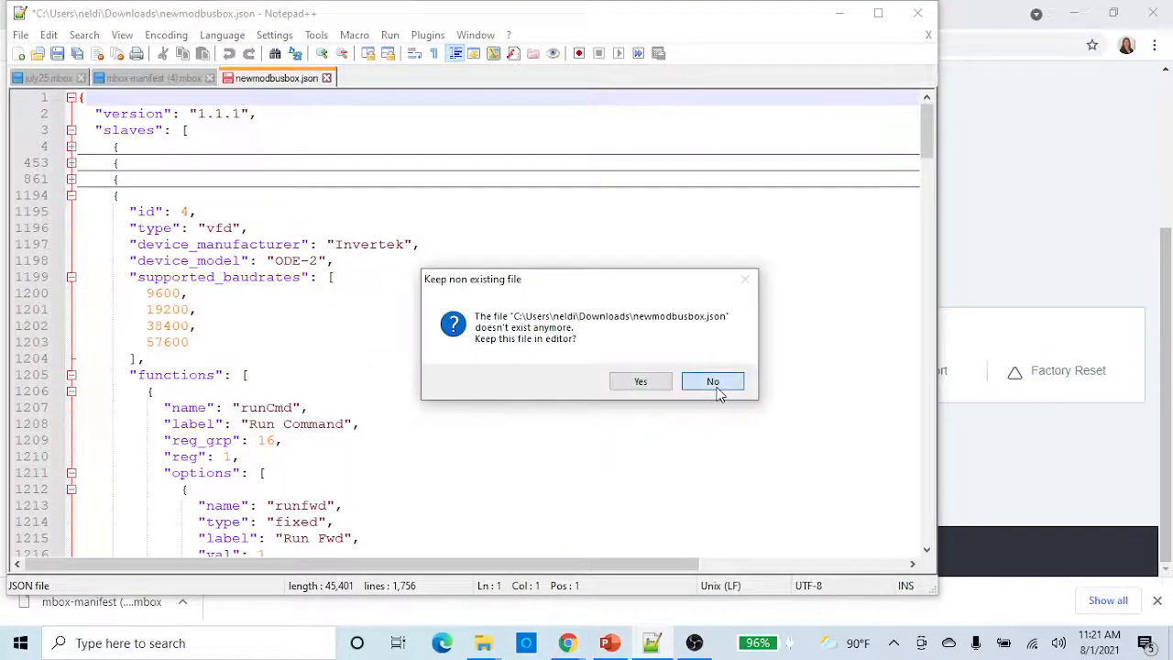
scroll(304, 220, up, 15)
scroll(307, 211, up, 20)
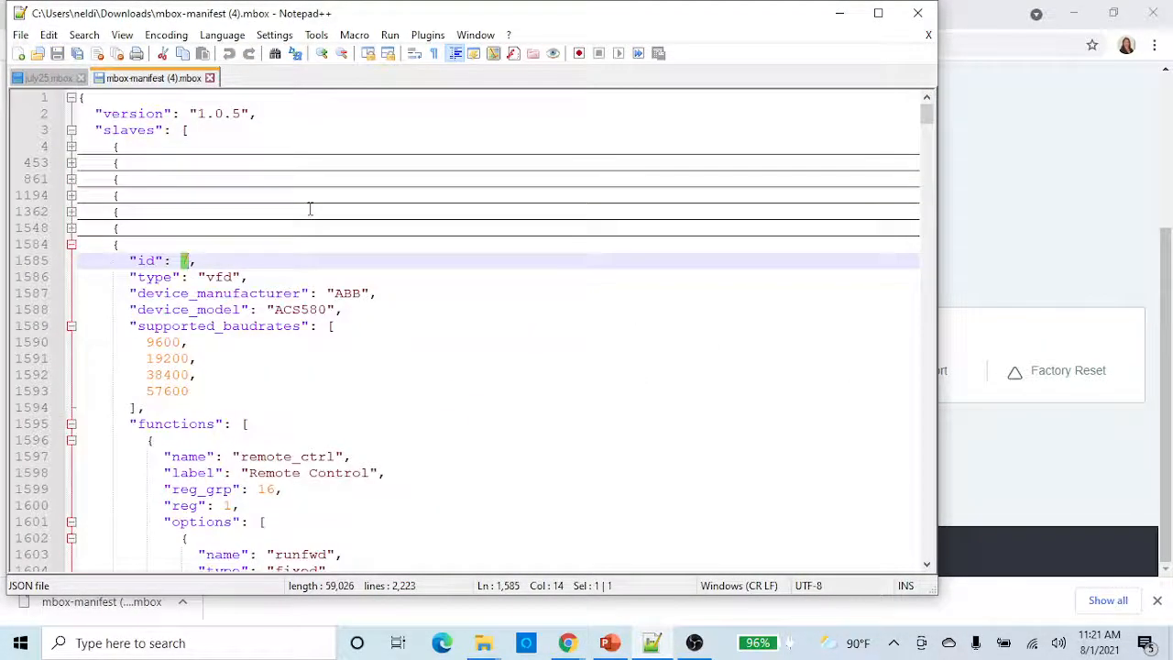
click(210, 78)
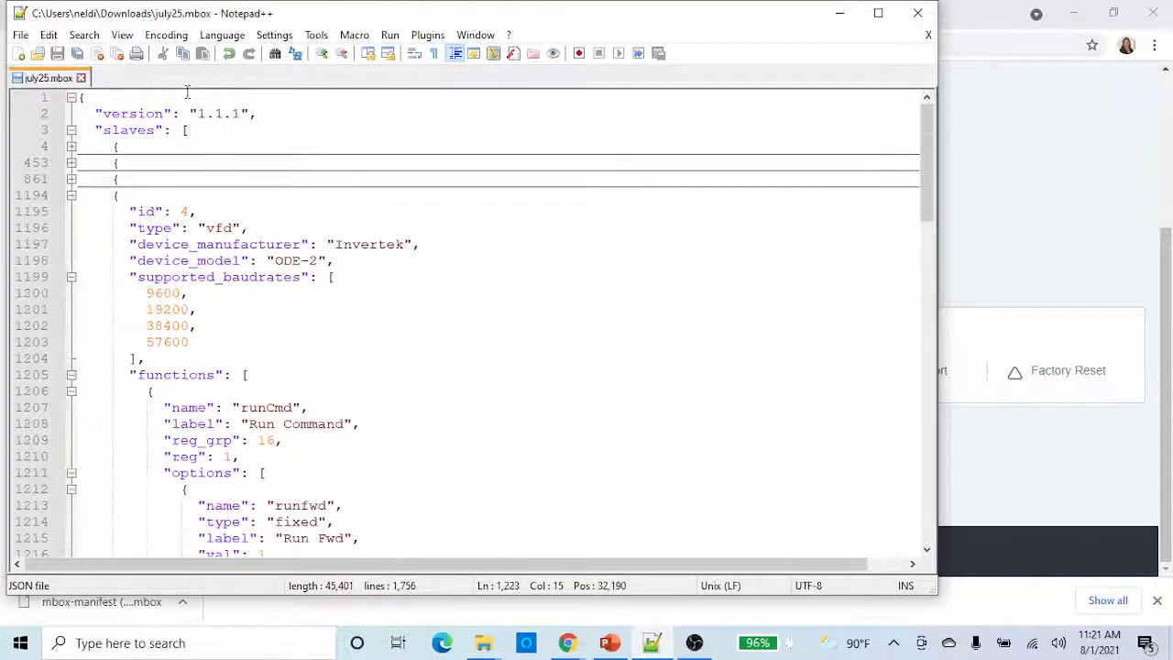
drag(191, 113, 240, 112)
click(841, 15)
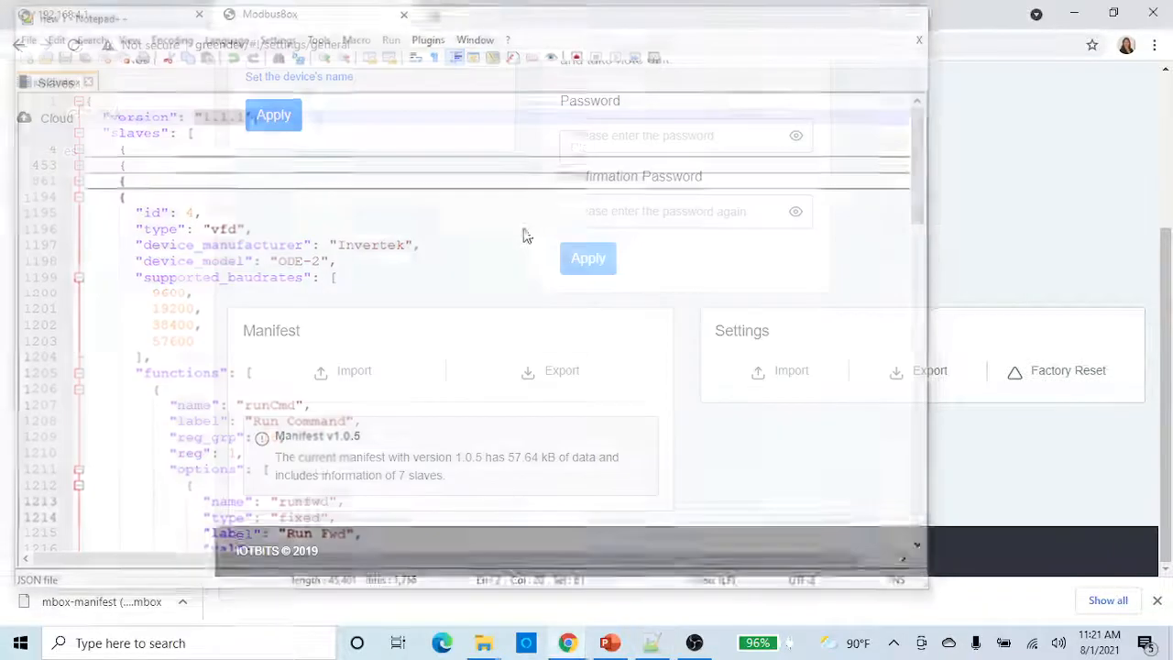
- Import newmodbusbox.mbox from Downloads as the device manifest
click(363, 377)
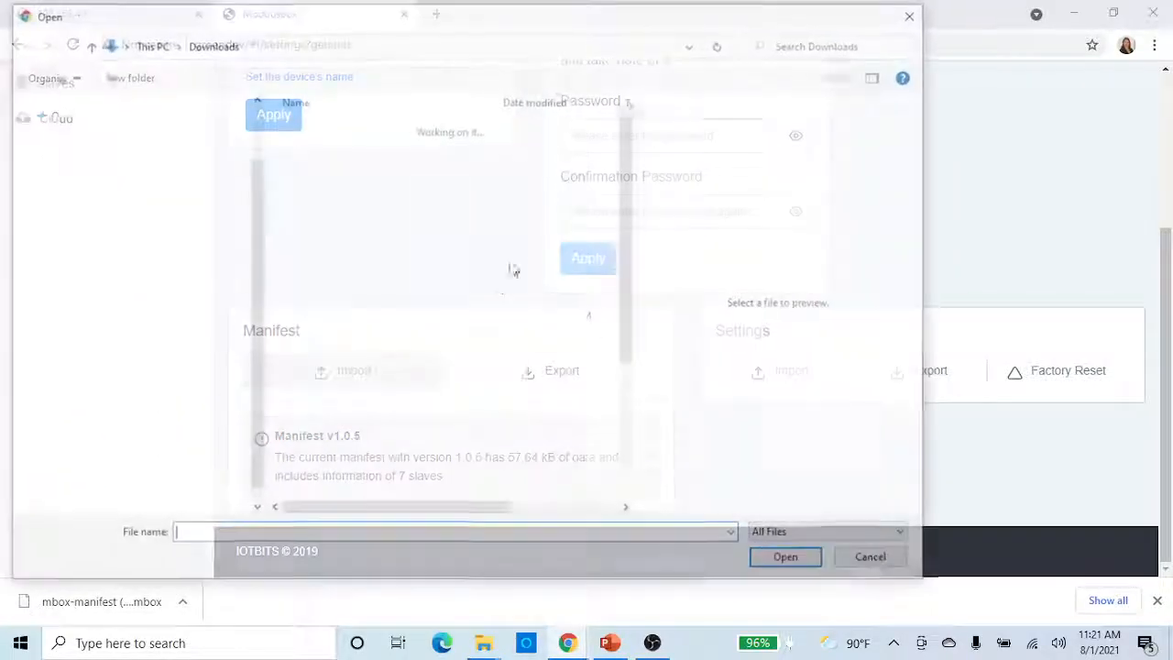
click(359, 152)
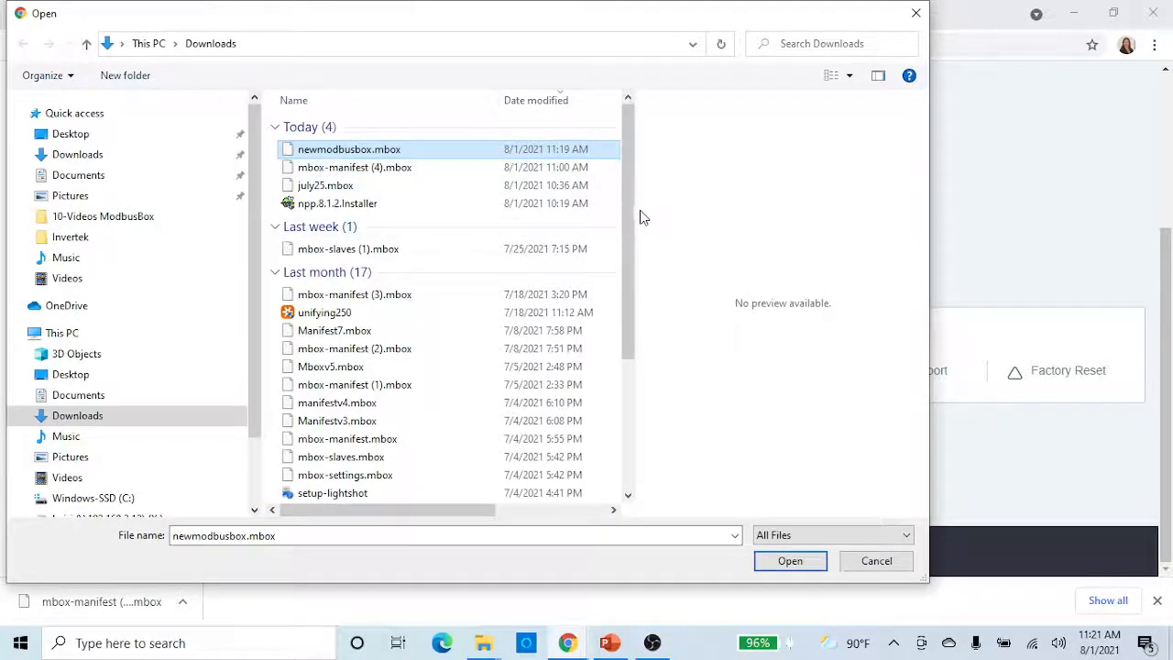
drag(586, 19, 683, 48)
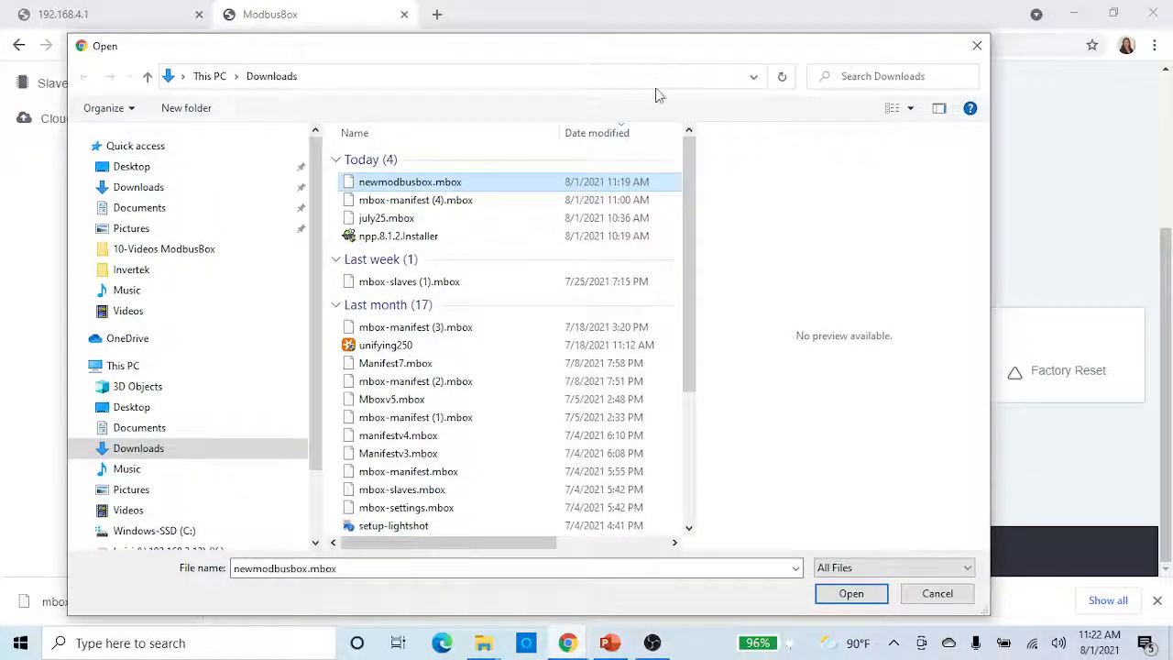
click(854, 595)
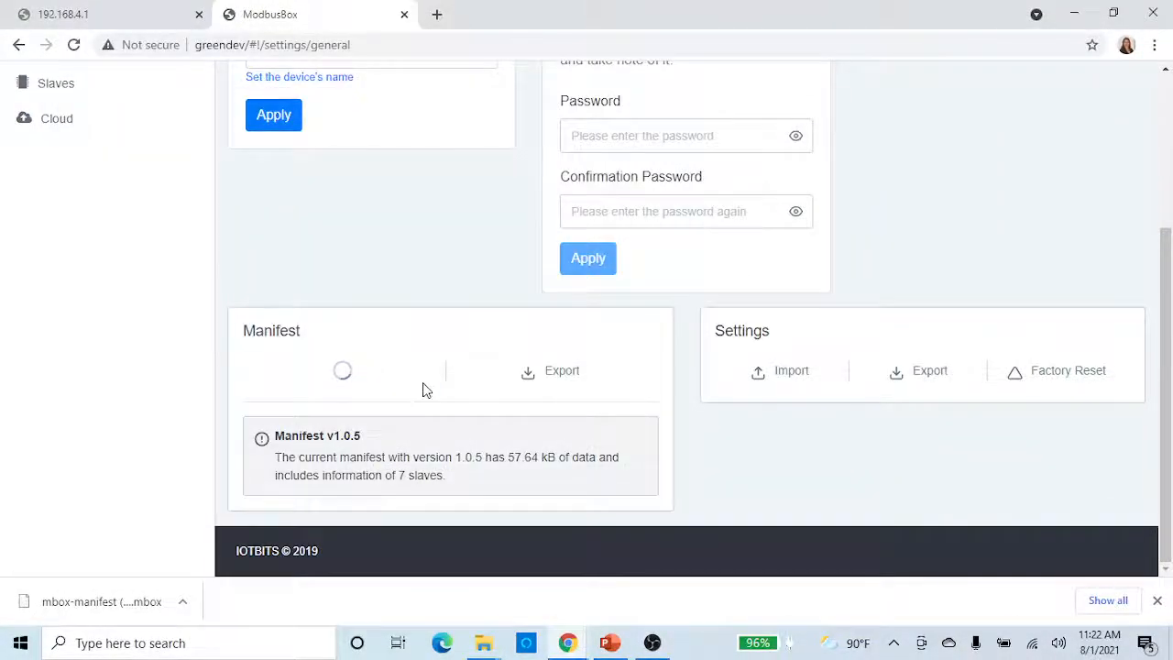
- Restart the device to apply the imported manifest and confirm the restart
scroll(367, 395, up, 1)
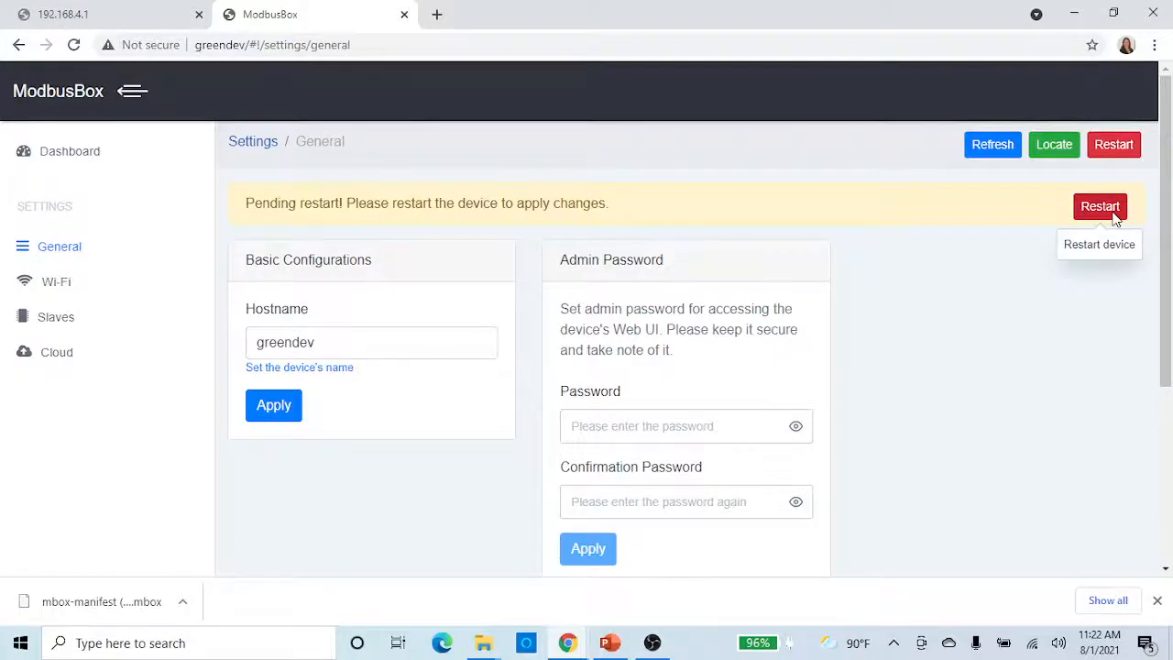
click(1111, 210)
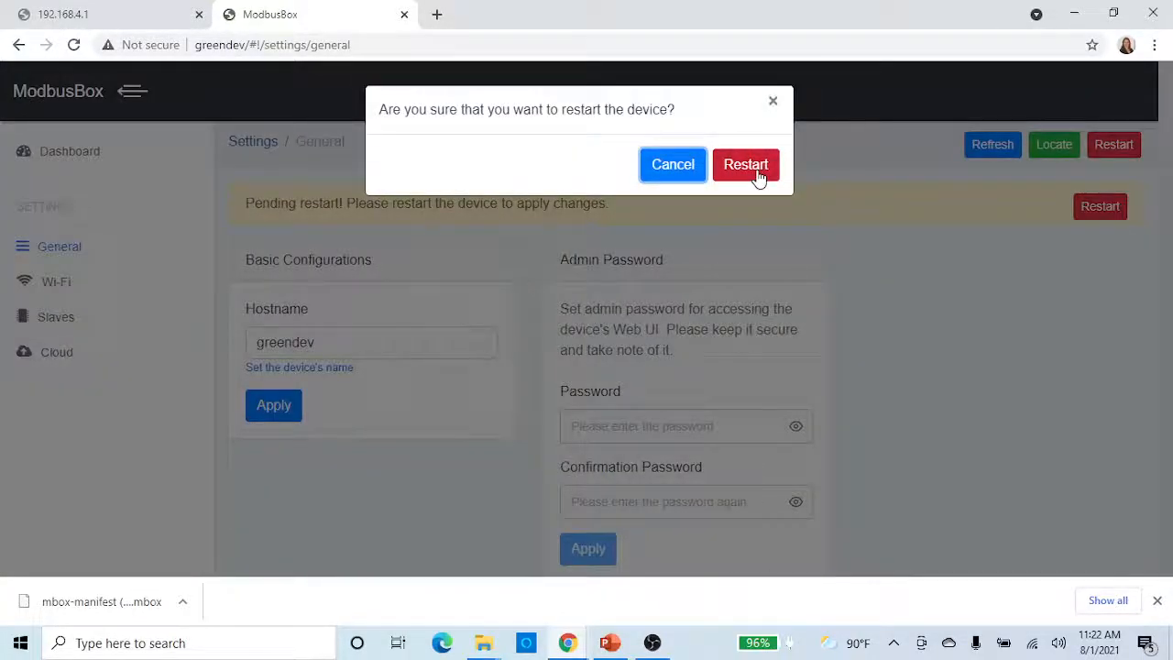
click(753, 170)
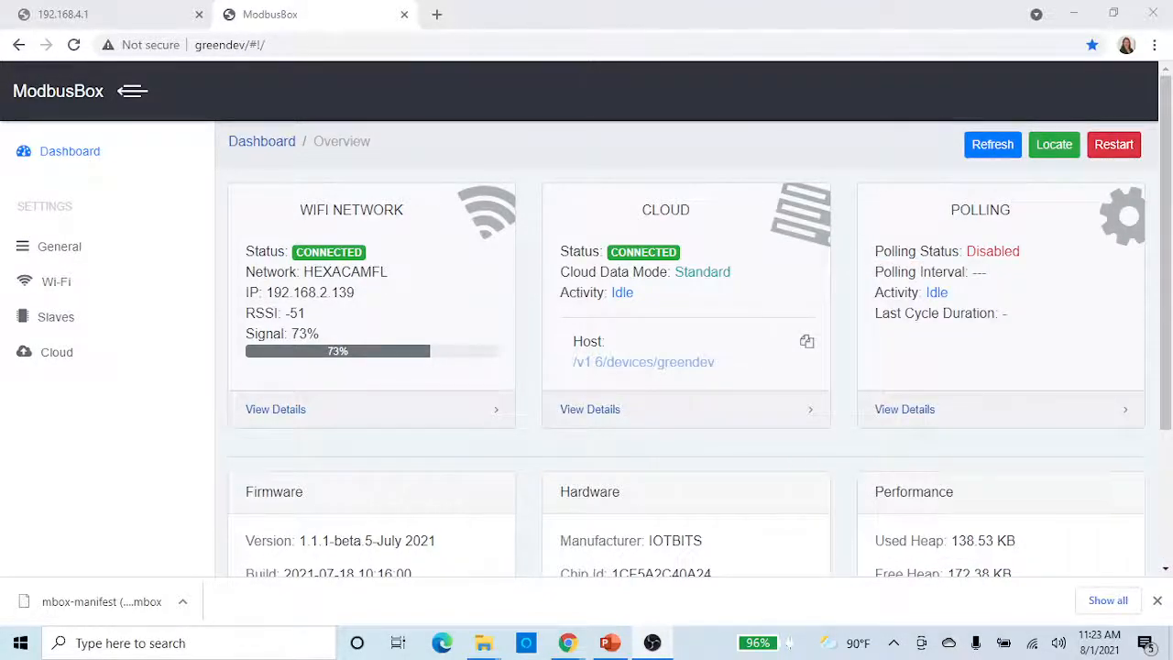
- In the slave settings, set the polling interval to 15 seconds, enable polling and apply the changes
click(67, 325)
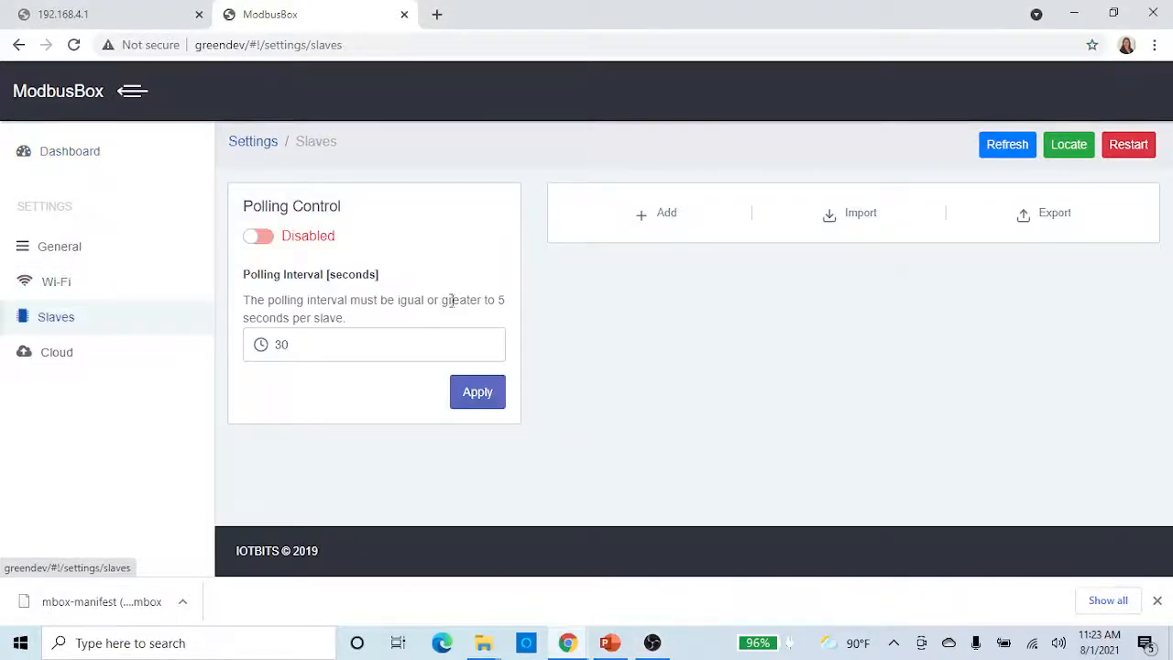
drag(327, 350, 260, 355)
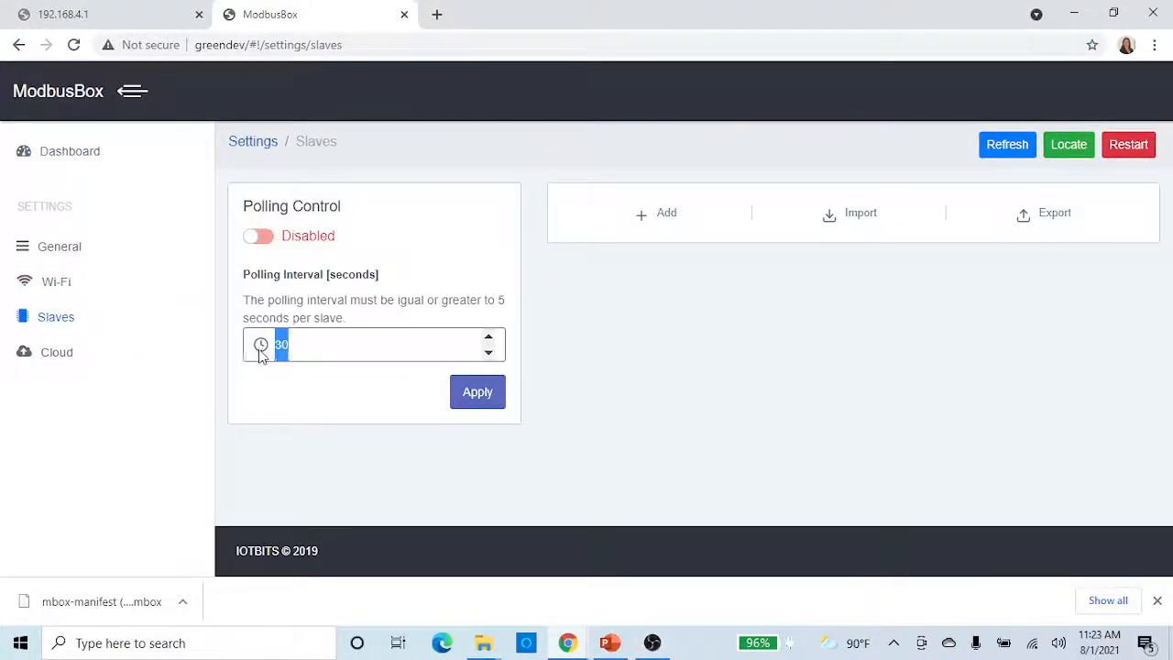
text(15)
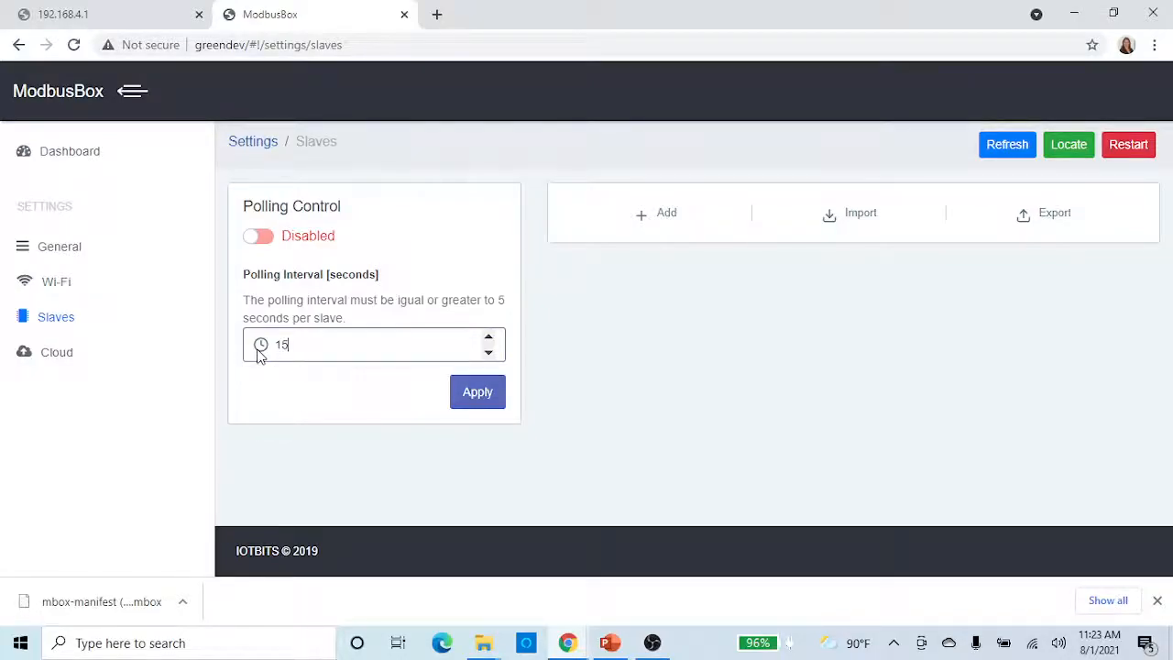
click(259, 237)
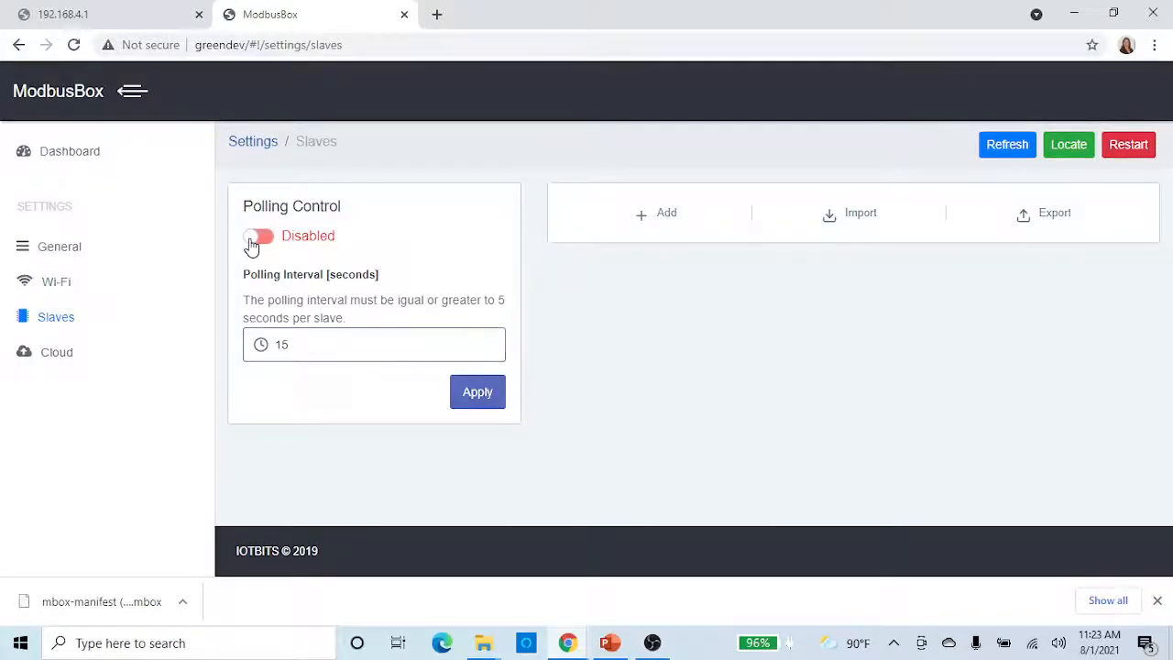
click(476, 399)
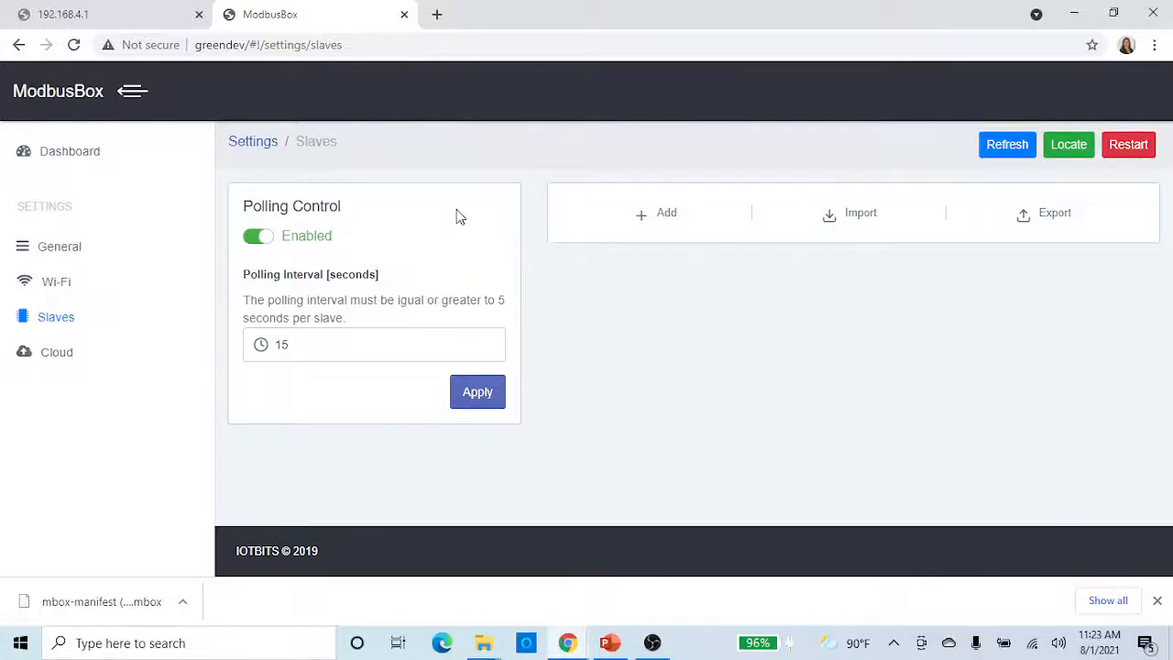
- Start adding a new slave and set its type to Invertek ODE-2
click(642, 220)
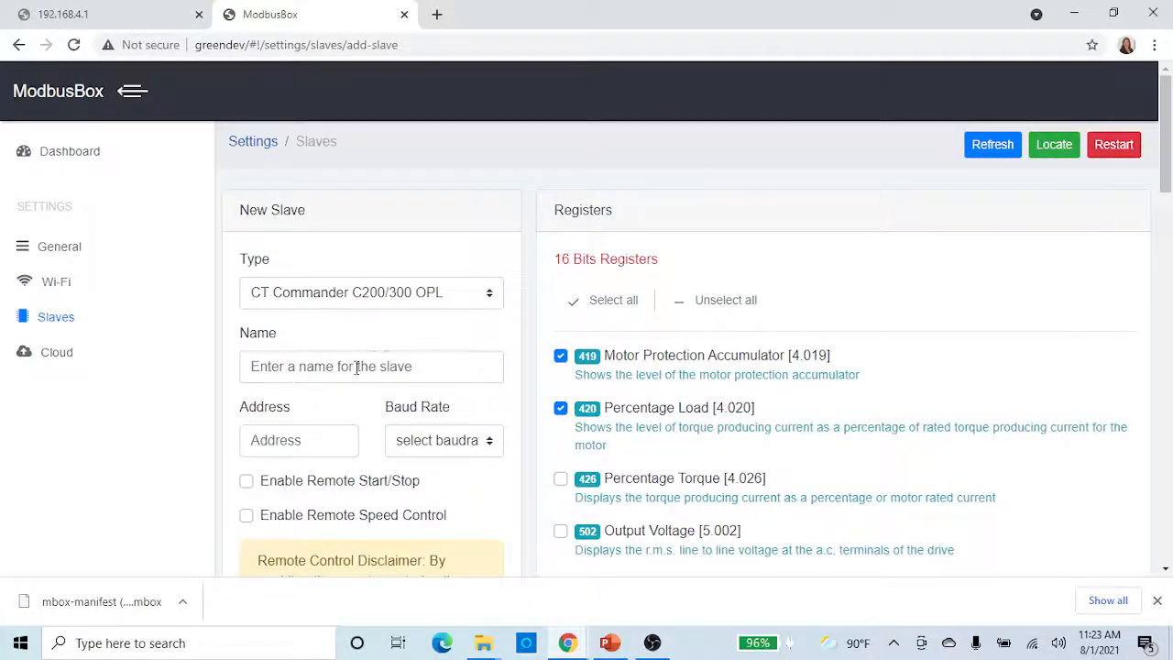
click(412, 293)
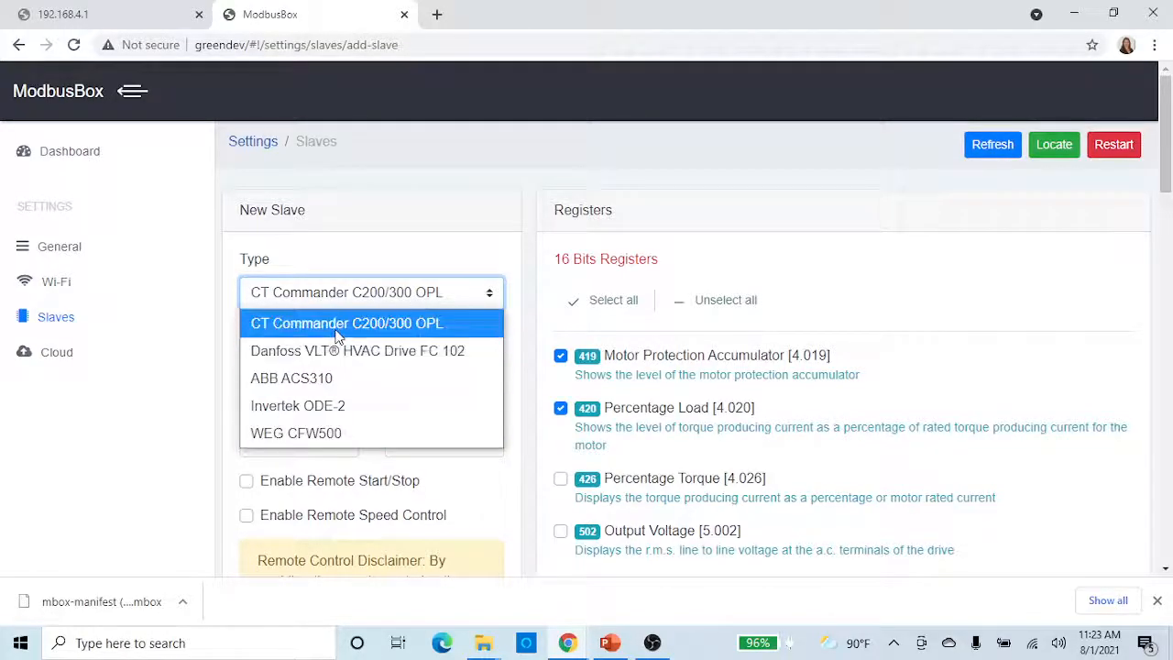
click(301, 412)
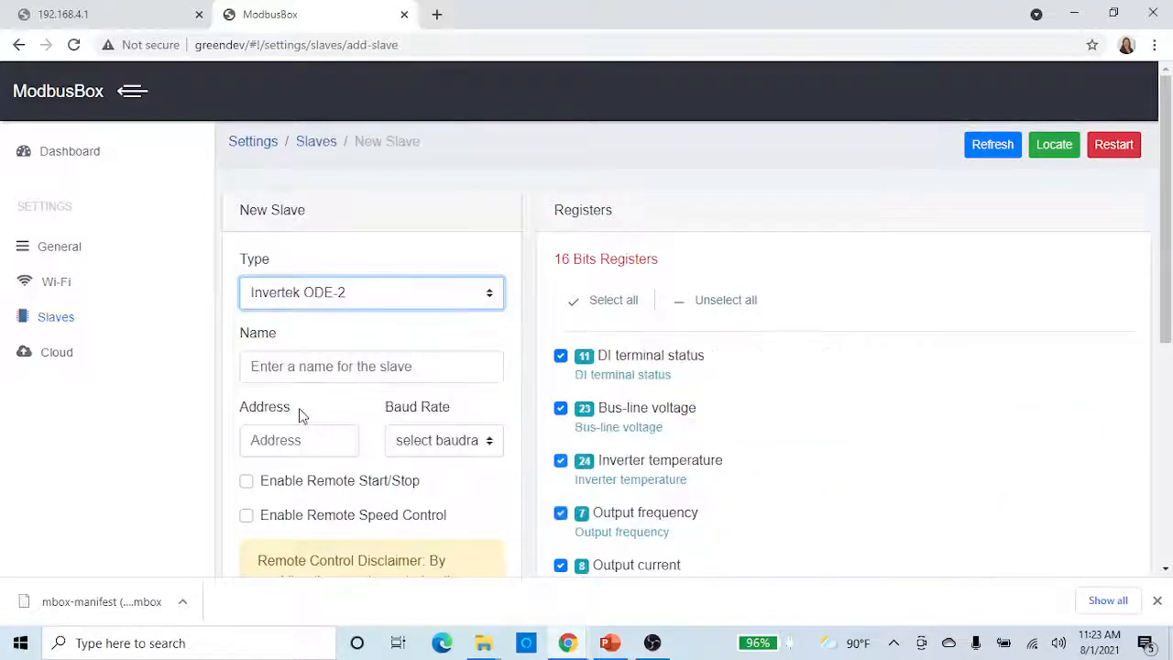
- Include the Analog input 1, Run Command and Target Frequency registers in the new slave's selection
scroll(720, 369, down, 2)
scroll(719, 369, down, 1)
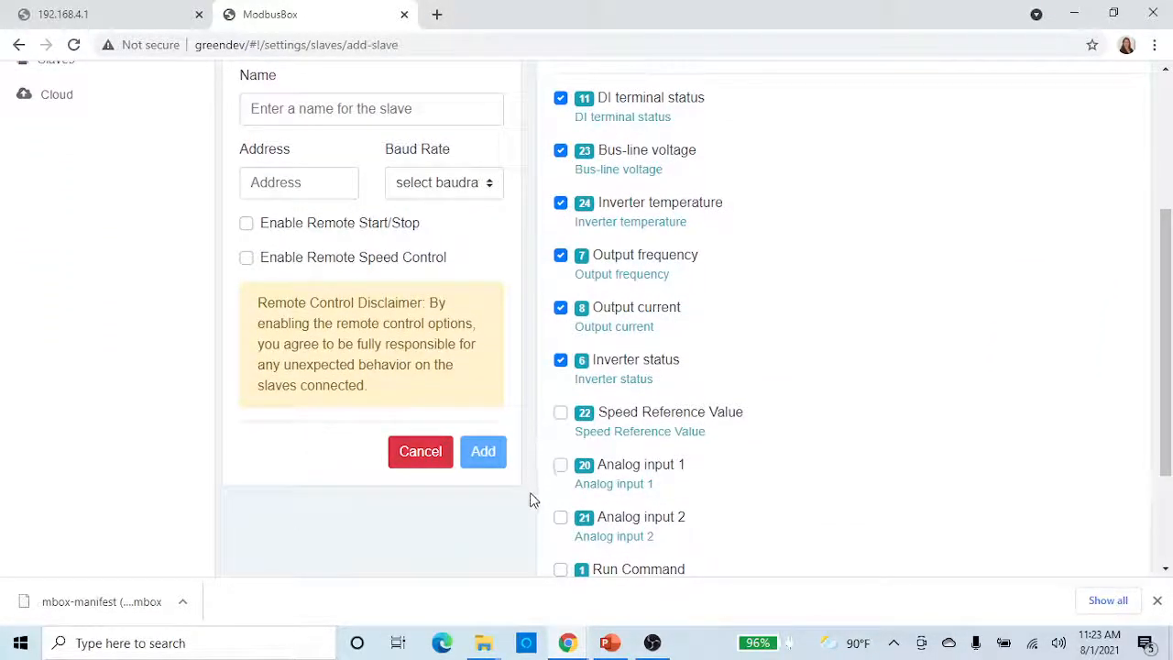
scroll(589, 479, down, 2)
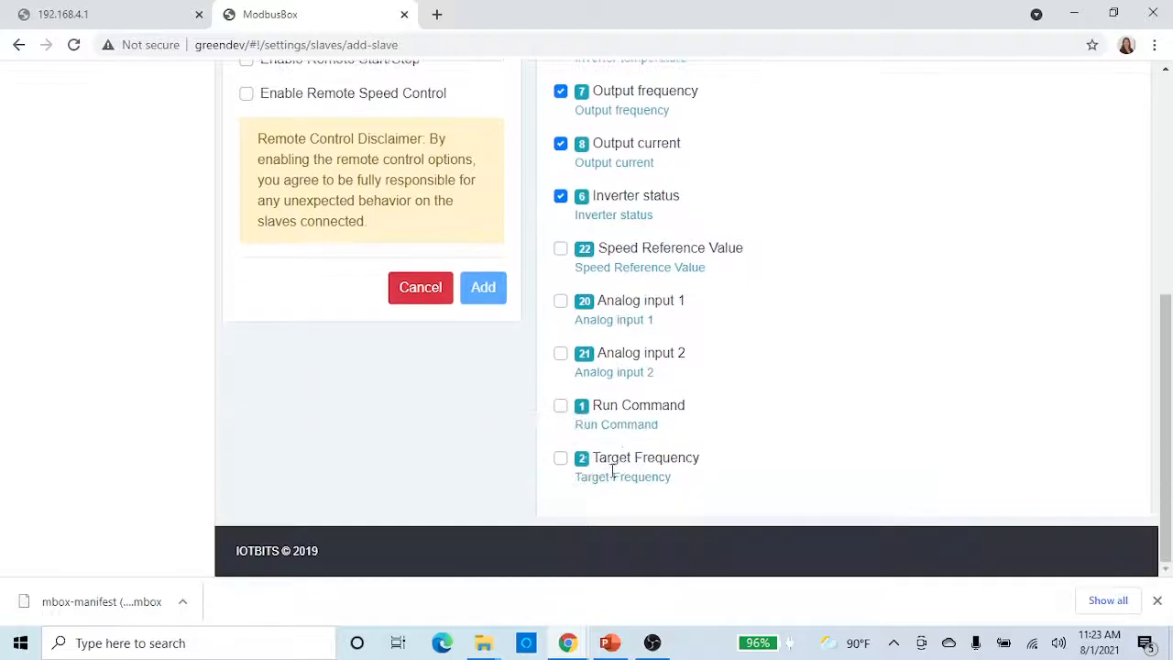
click(560, 306)
click(560, 405)
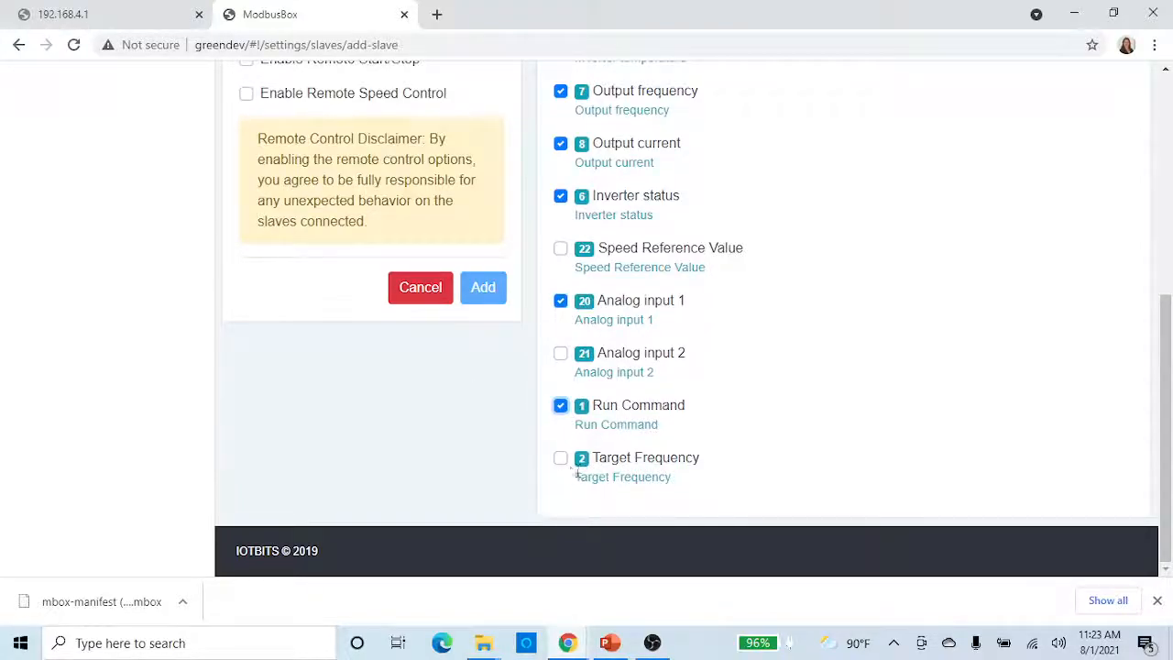
click(560, 458)
- Open the new slave's name for entry
scroll(665, 296, up, 4)
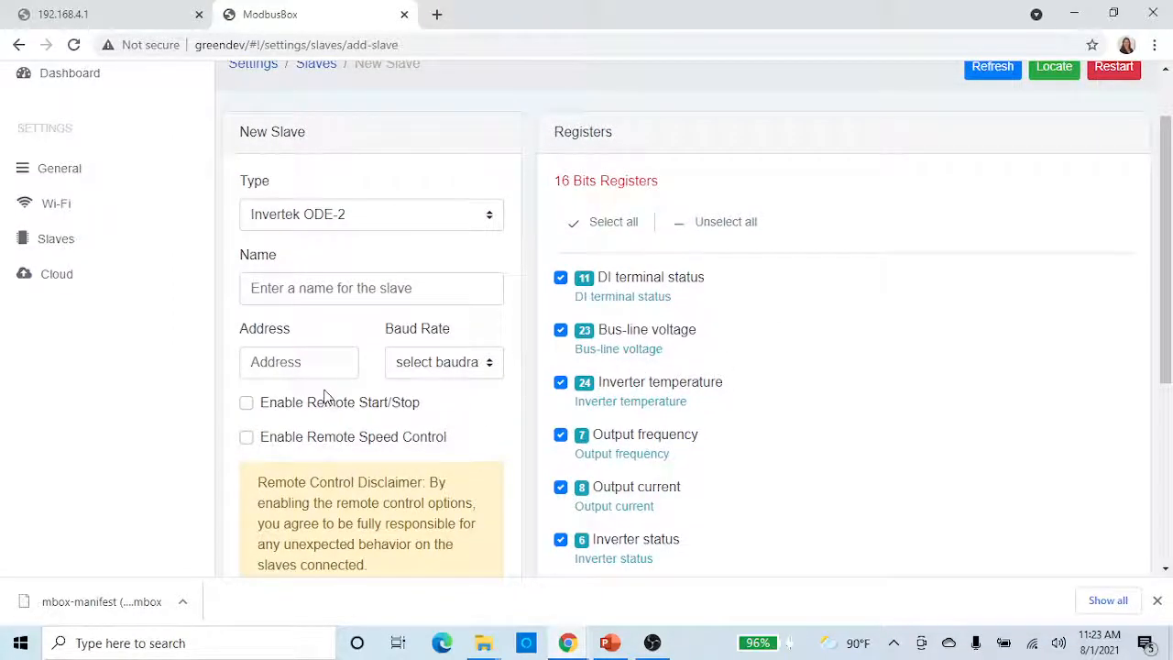
click(292, 290)
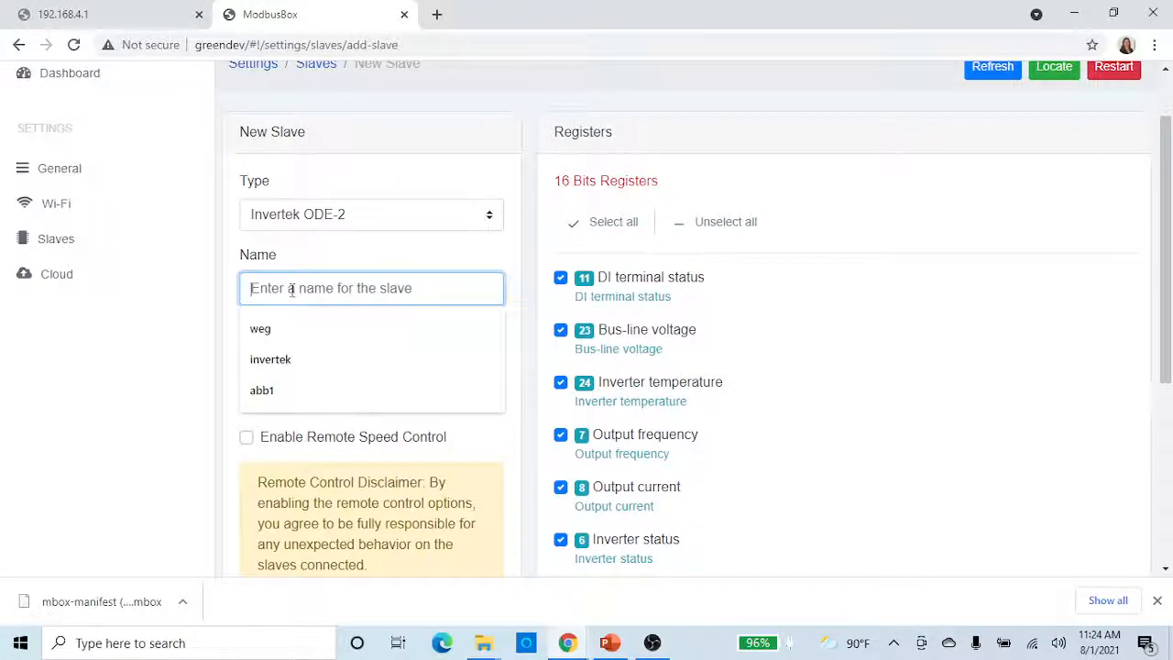
- Name the new Invertek ODE-2 slave "invertek" and set its address to 1 and baud rate to 38400
click(287, 360)
click(284, 364)
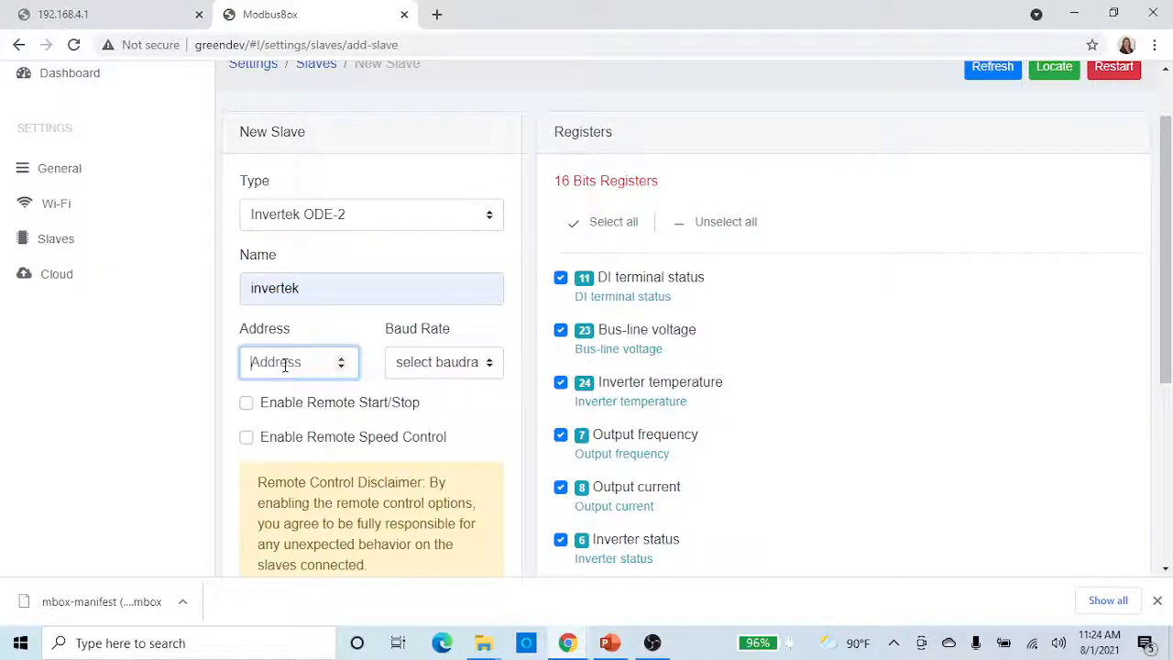
text(1)
click(458, 367)
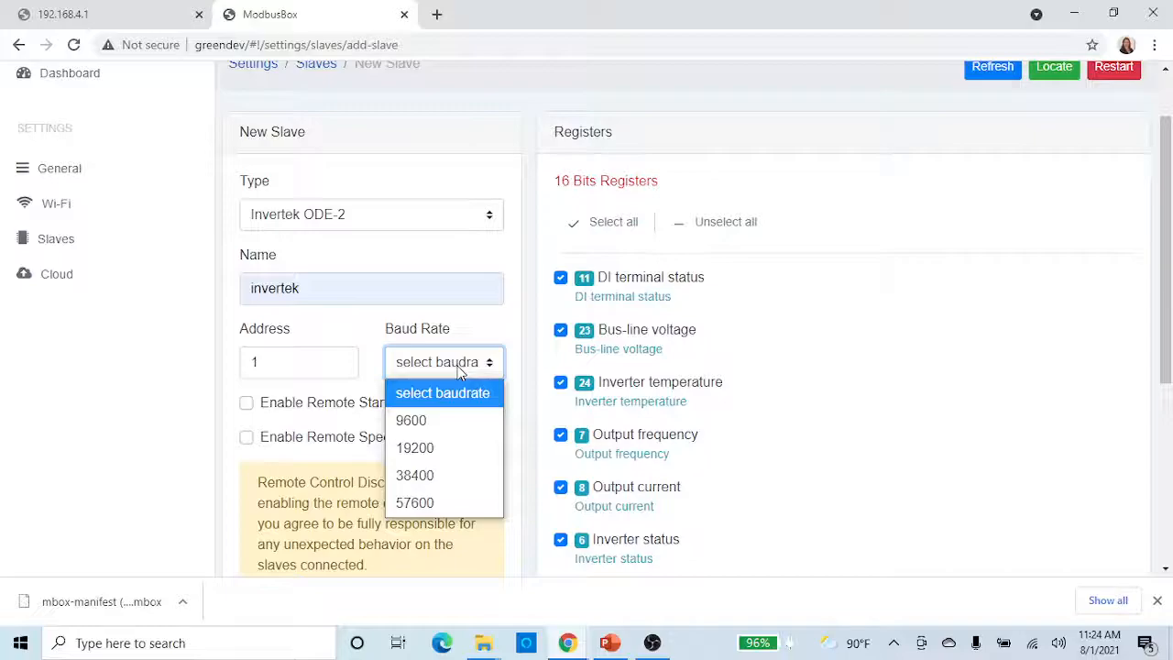
click(427, 488)
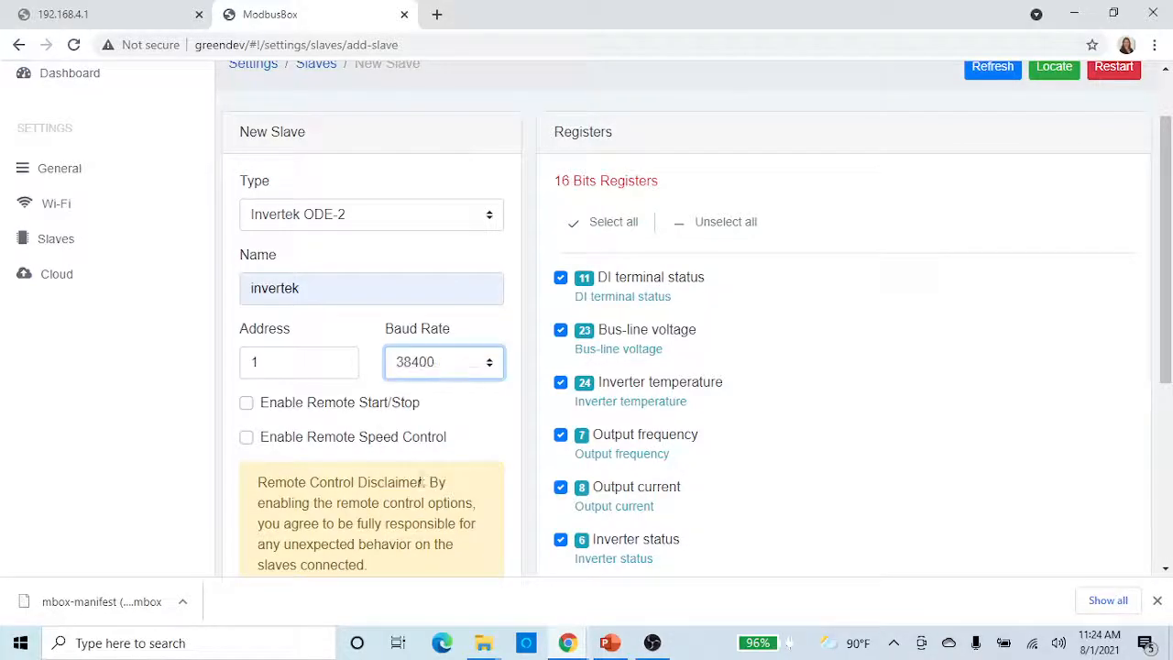
- Enable Remote Start/Stop and Remote Speed Control for the new slave, then add it and confirm the operation
click(246, 402)
click(246, 437)
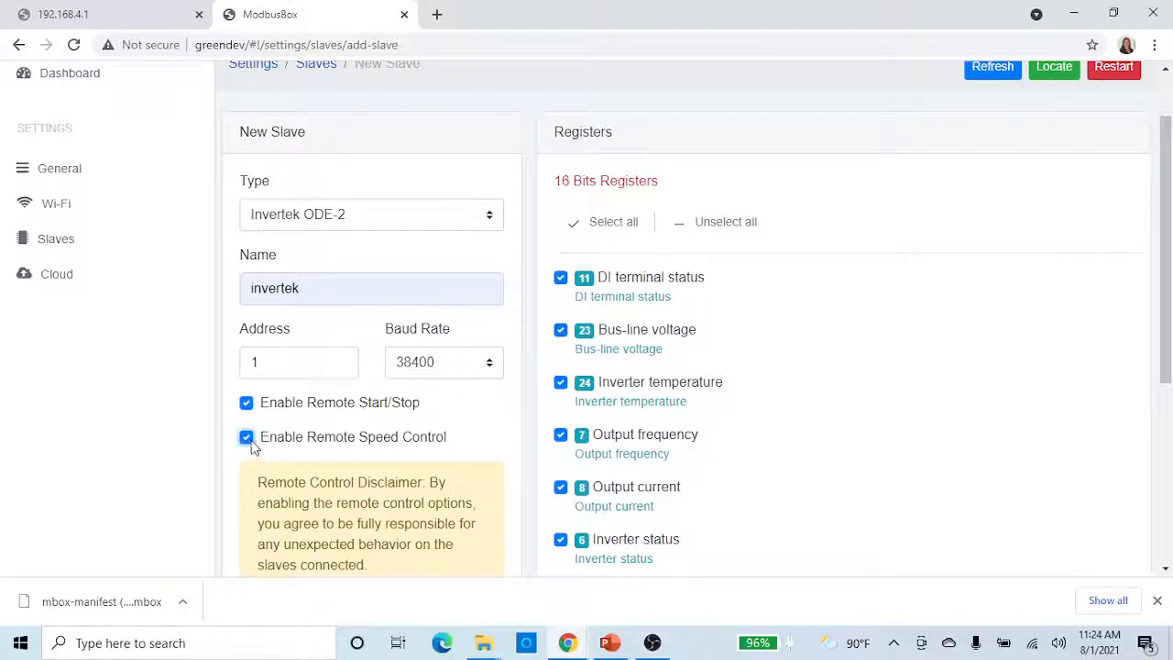
scroll(476, 405, down, 2)
scroll(449, 405, down, 2)
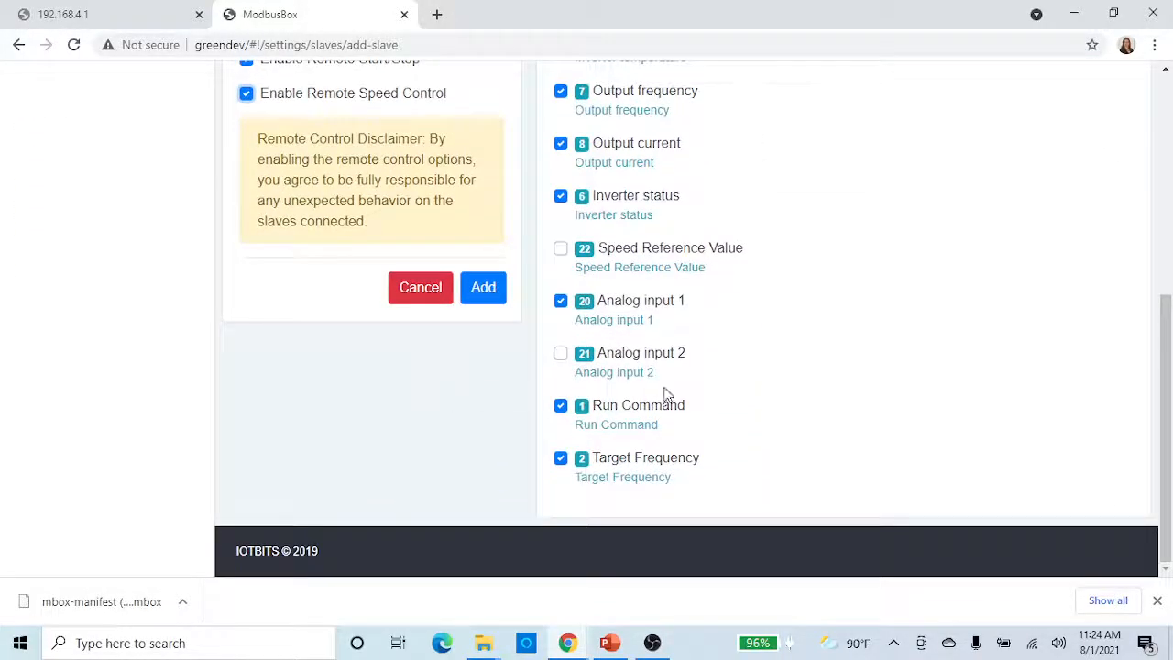
scroll(743, 397, up, 1)
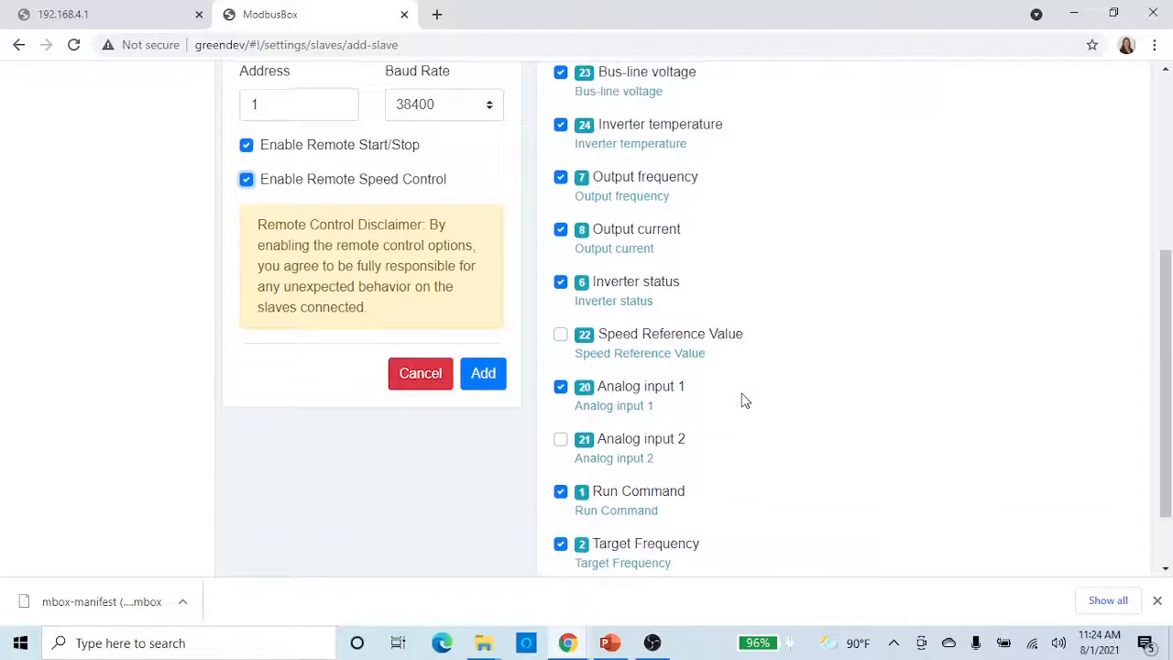
click(483, 375)
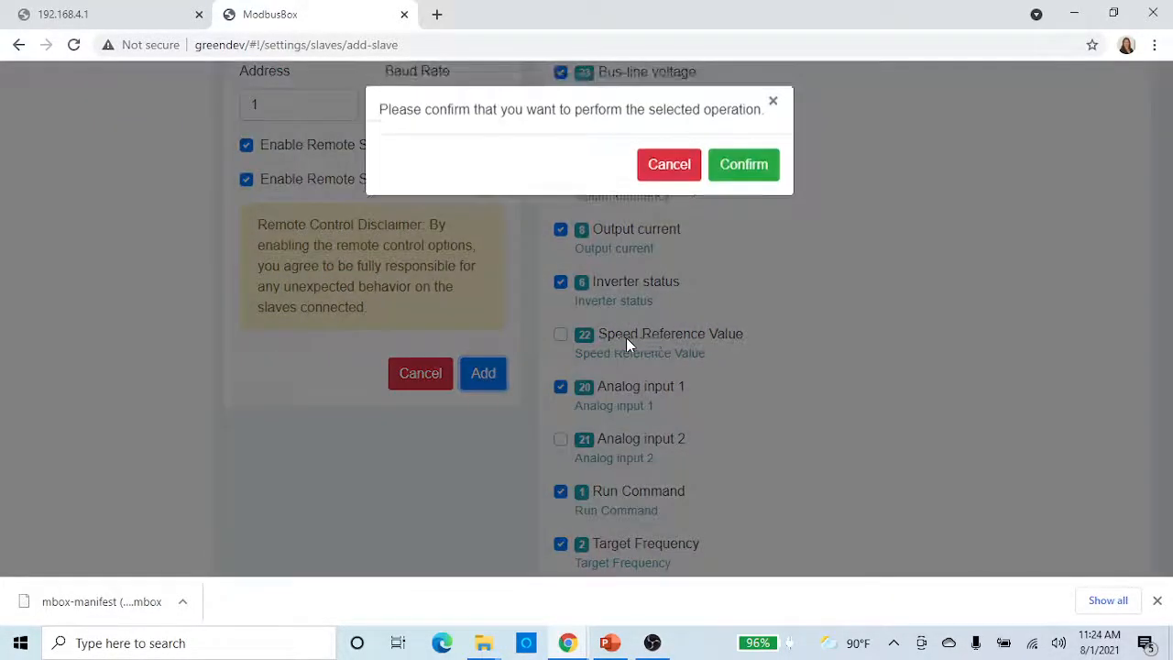
click(747, 163)
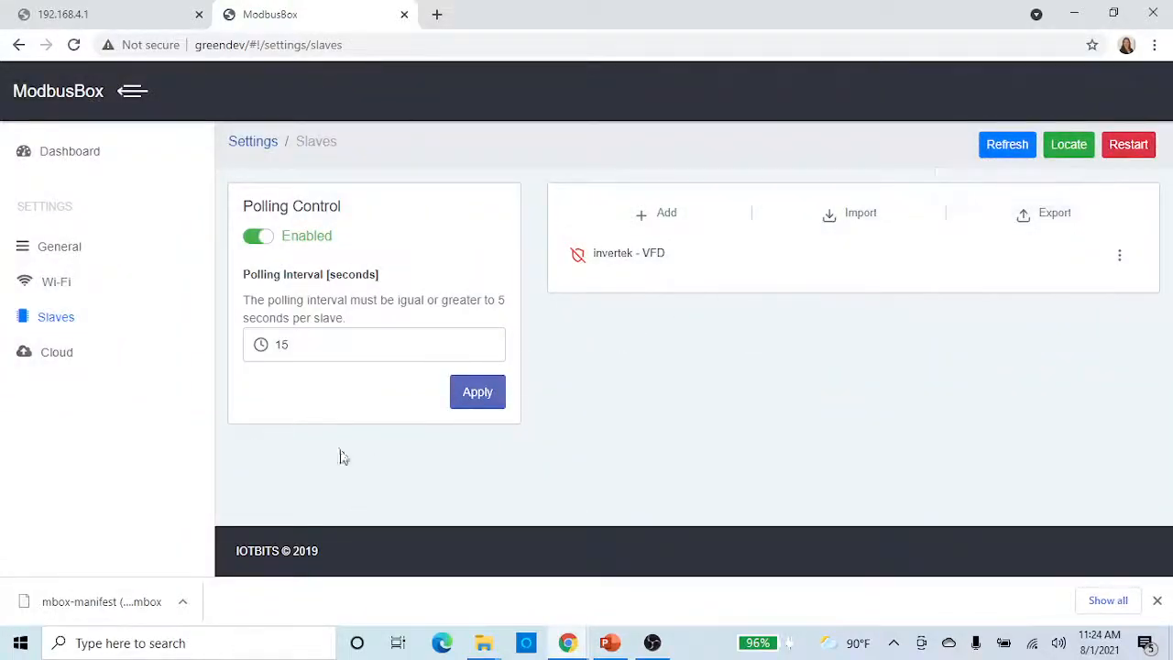
- Enable the invertek slave in its setup and save the changes with confirmation
click(617, 263)
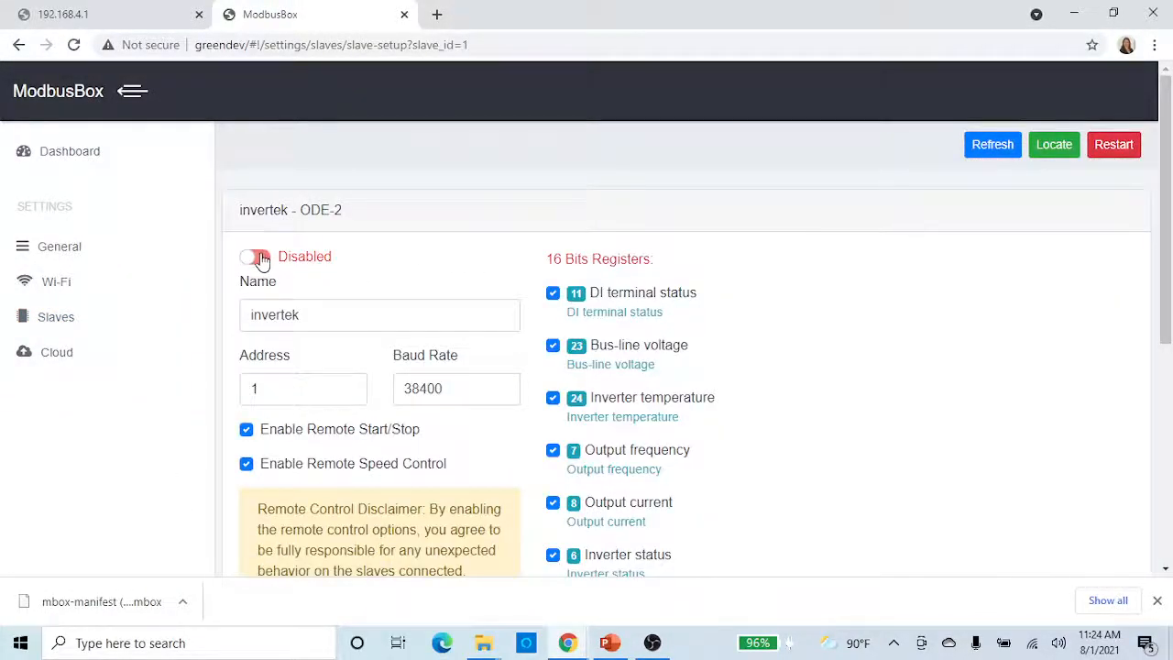
scroll(1017, 382, down, 4)
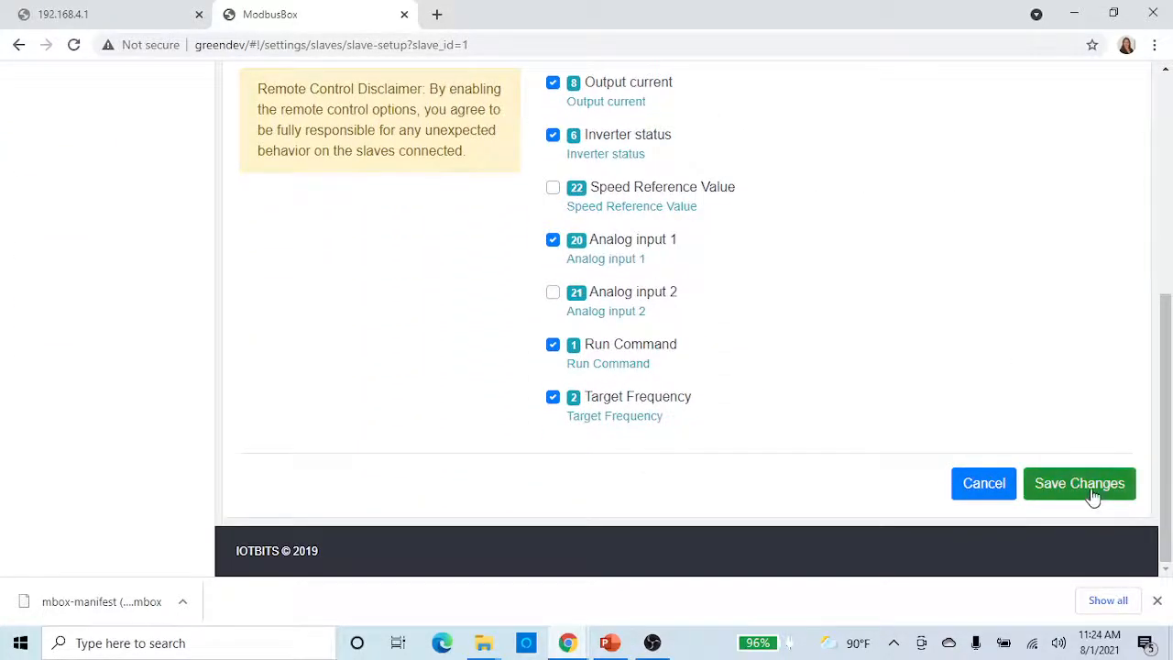
click(1090, 491)
click(743, 172)
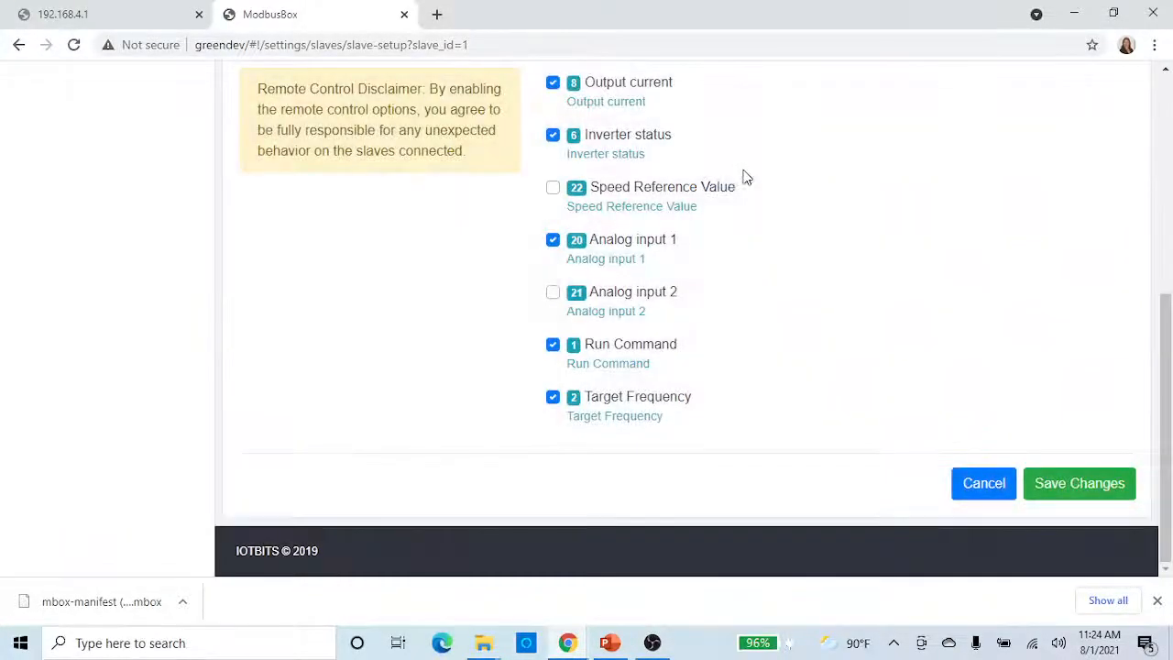
click(747, 173)
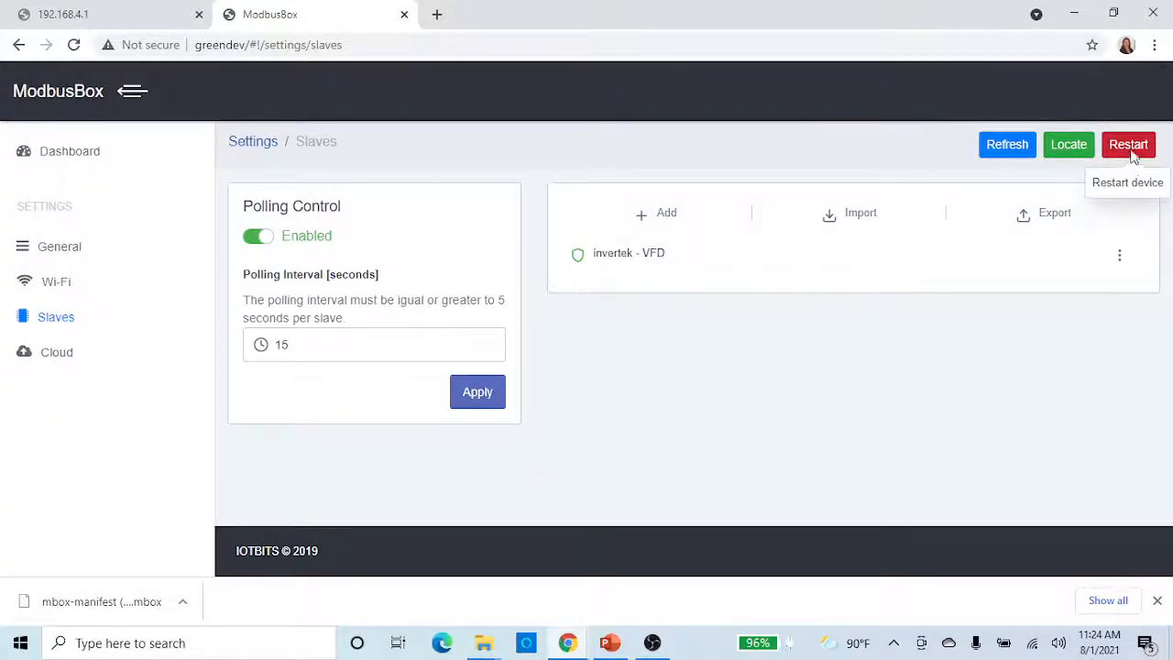
- Restart the ModbusBox device and return to the slaves settings
click(1129, 151)
click(754, 168)
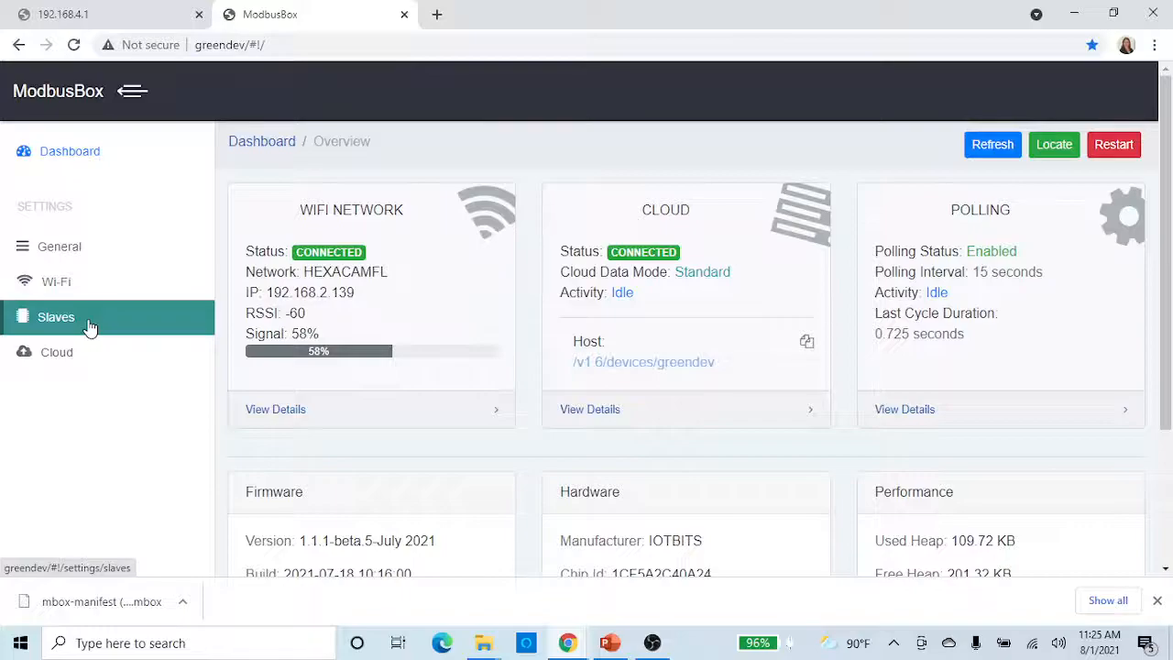
click(89, 327)
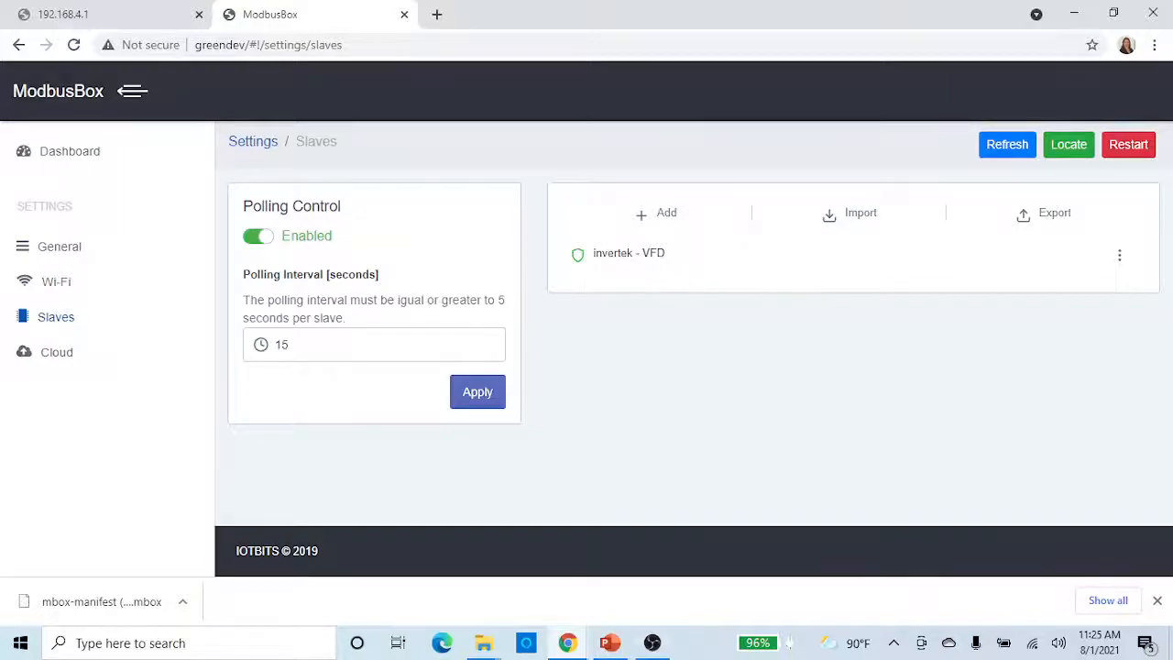
- Open the invertek slave's setup and examine the last-read values of its 16-bit registers
key(alt+Tab)
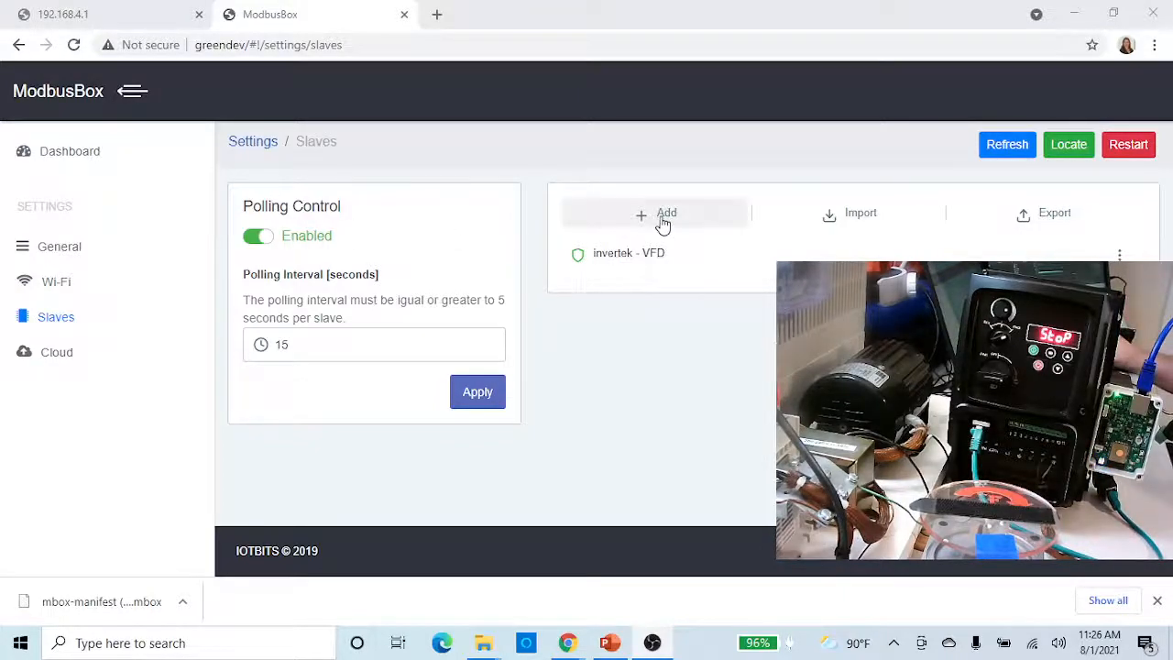
click(628, 257)
scroll(628, 275, down, 2)
scroll(629, 275, down, 6)
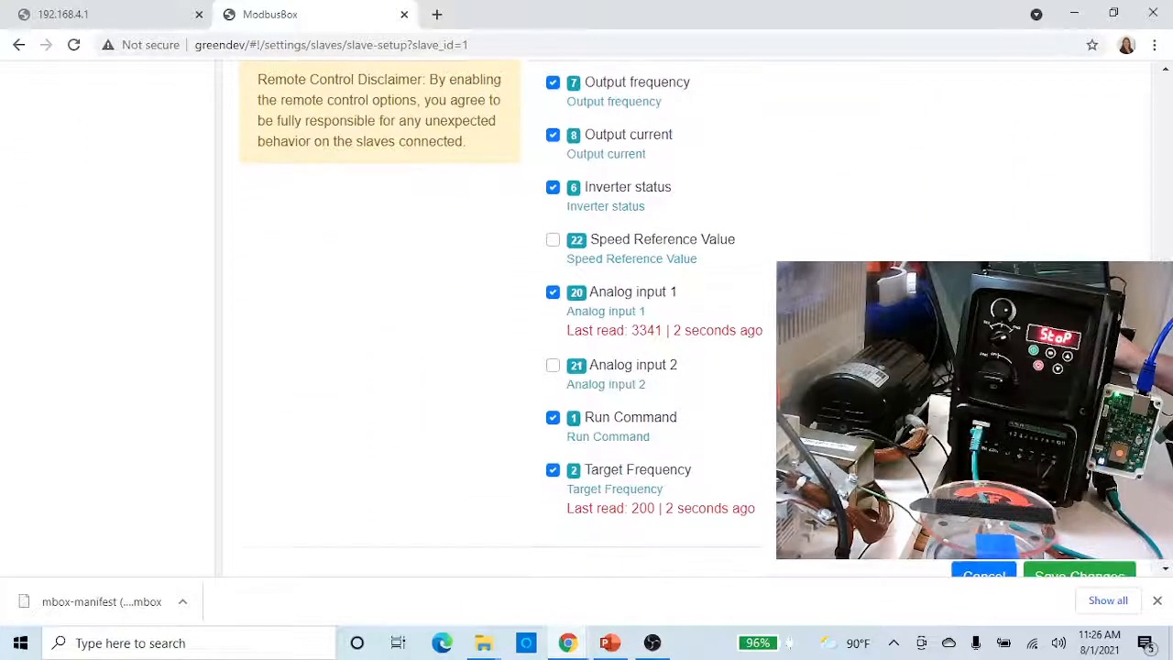
scroll(628, 275, up, 6)
scroll(625, 331, up, 2)
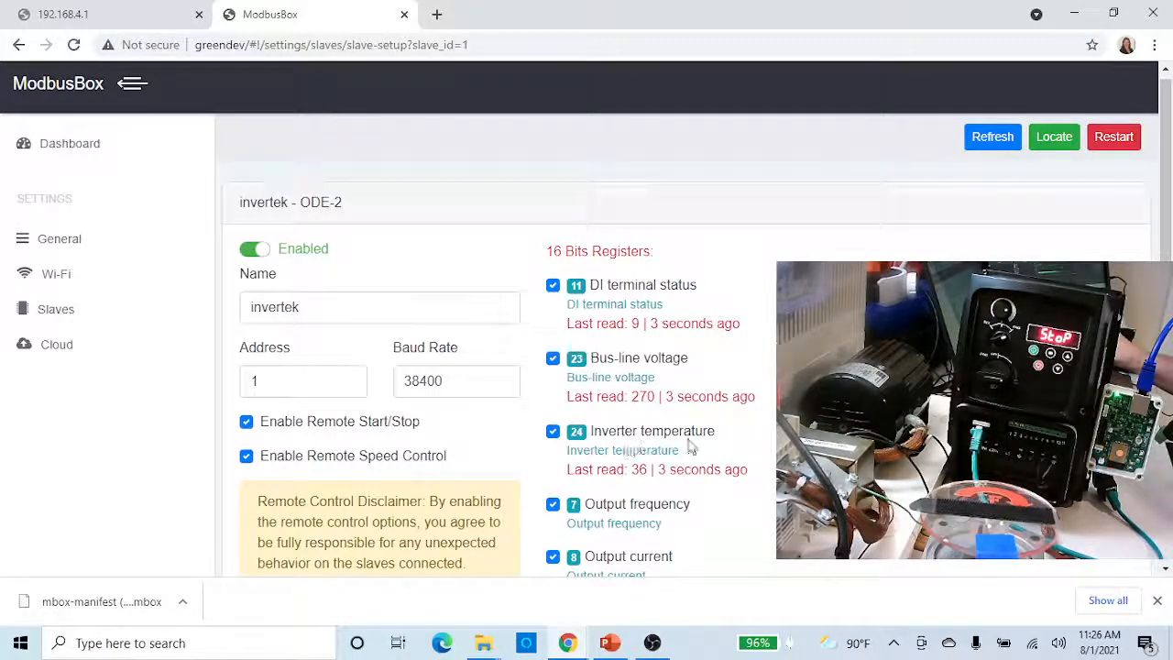
scroll(675, 435, down, 2)
scroll(672, 433, down, 2)
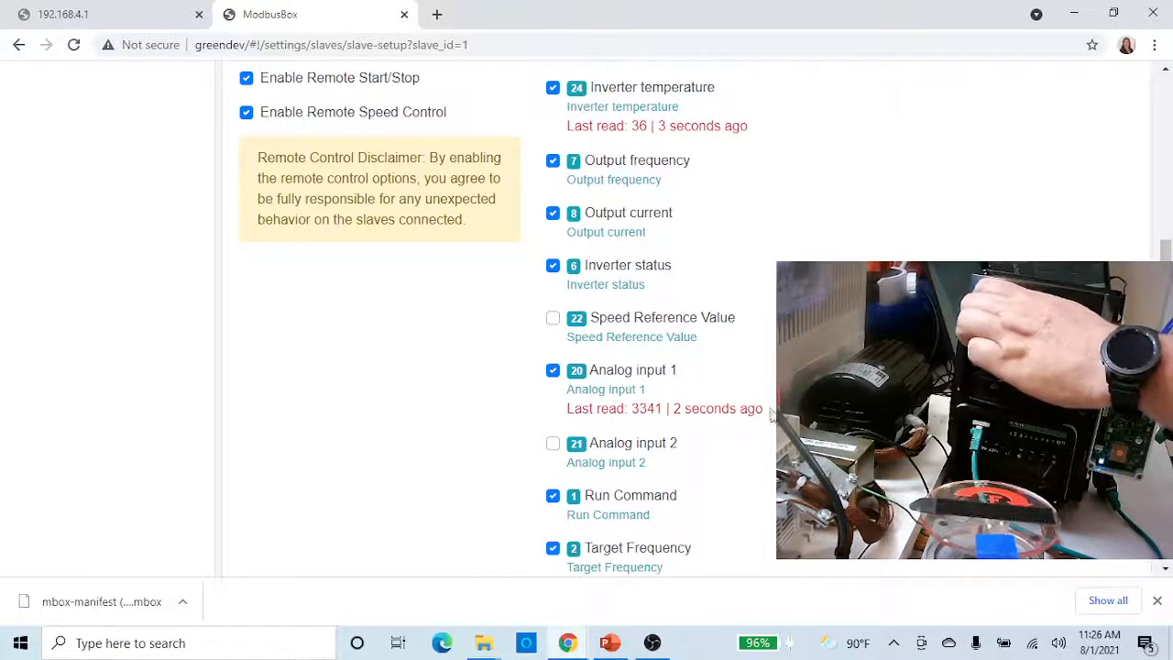
scroll(463, 179, up, 2)
scroll(464, 180, up, 2)
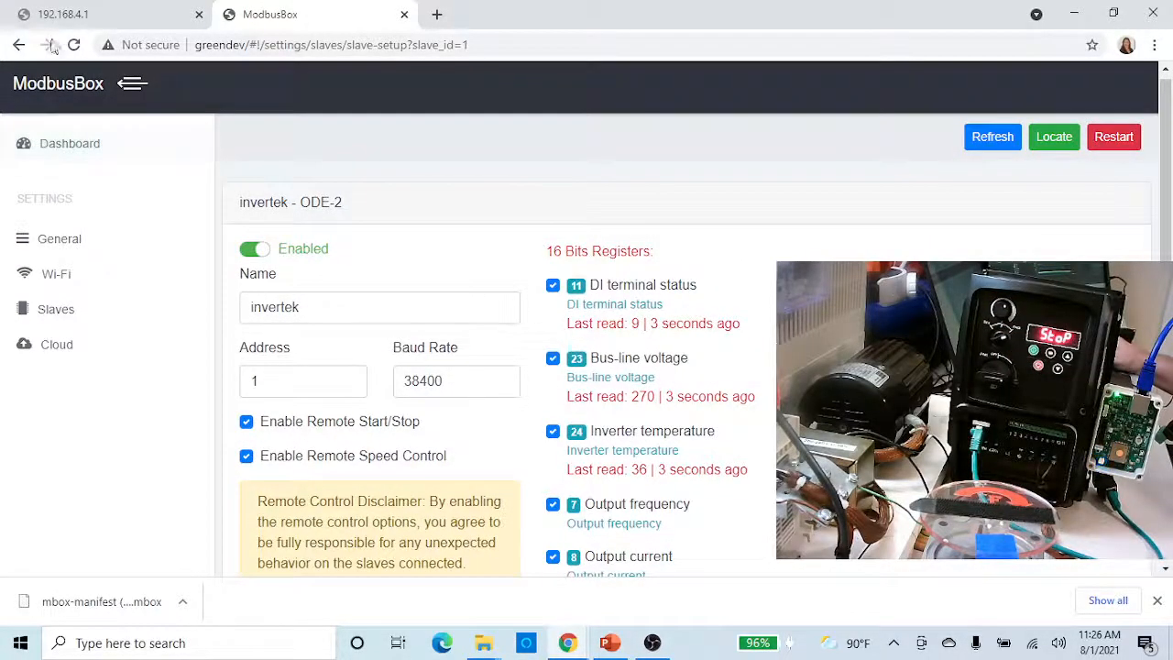
- Reload the invertek slave's setup from the slaves list and examine the updated register readings, including Analog input 1
click(18, 44)
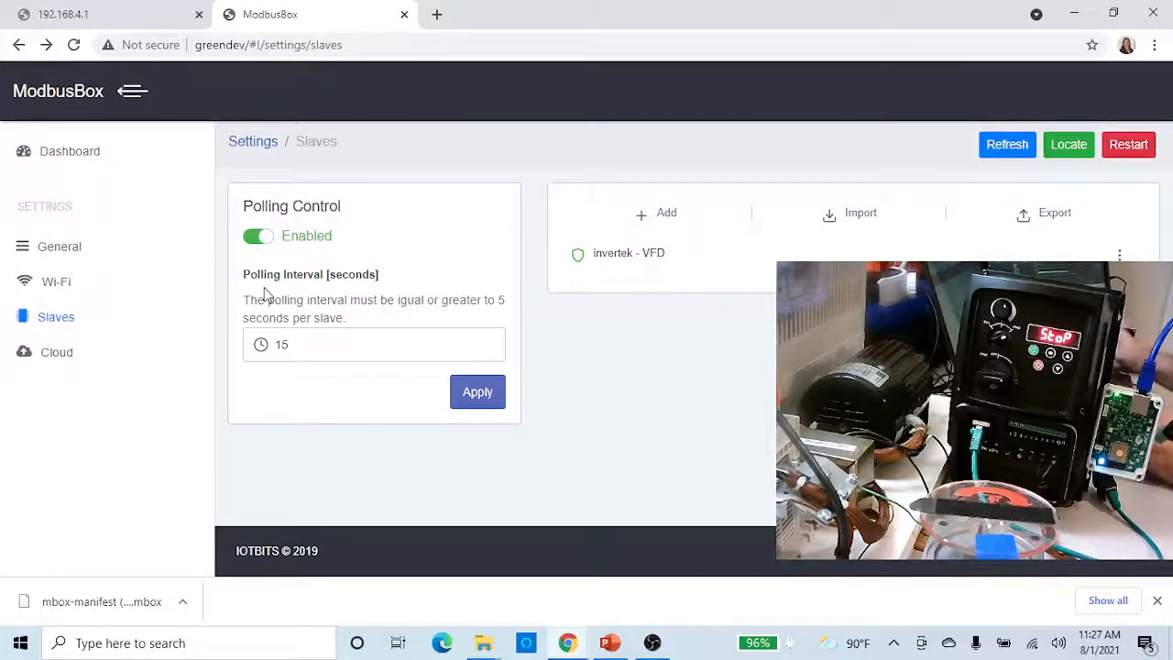
click(645, 262)
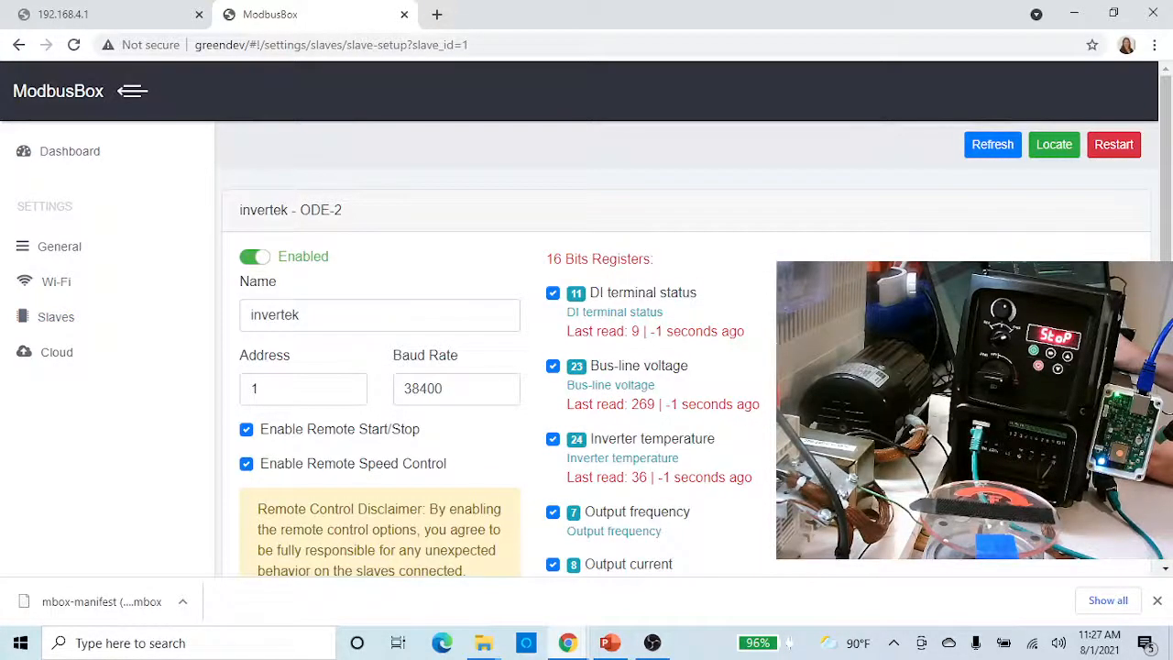
scroll(586, 318, down, 4)
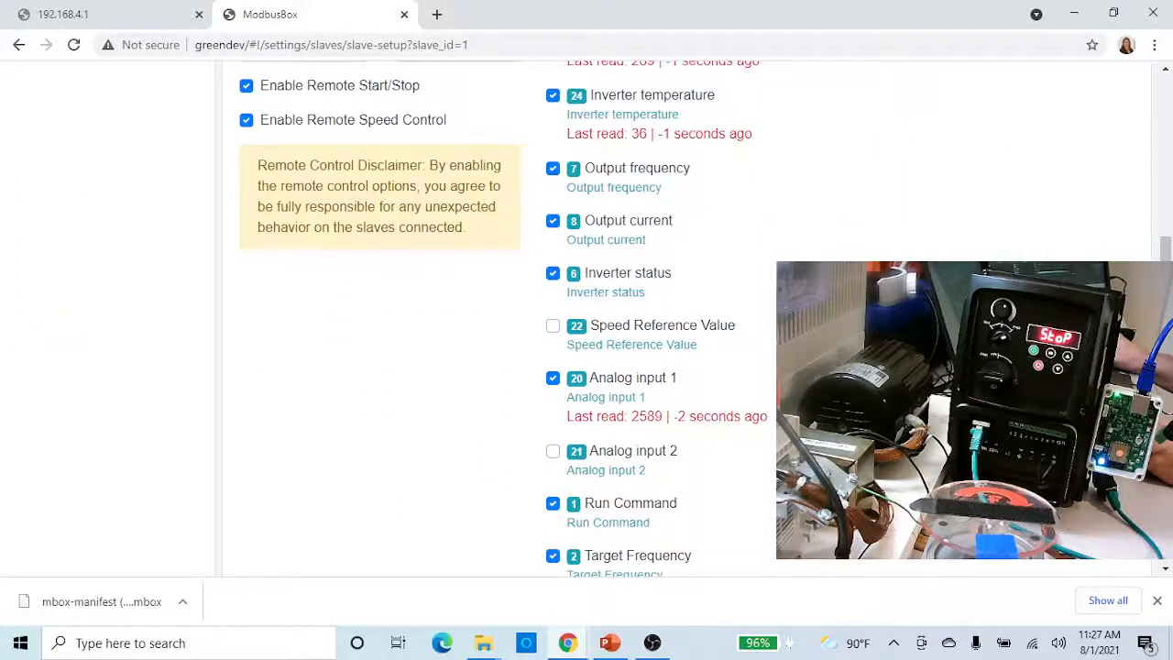
scroll(749, 378, down, 1)
scroll(767, 384, up, 5)
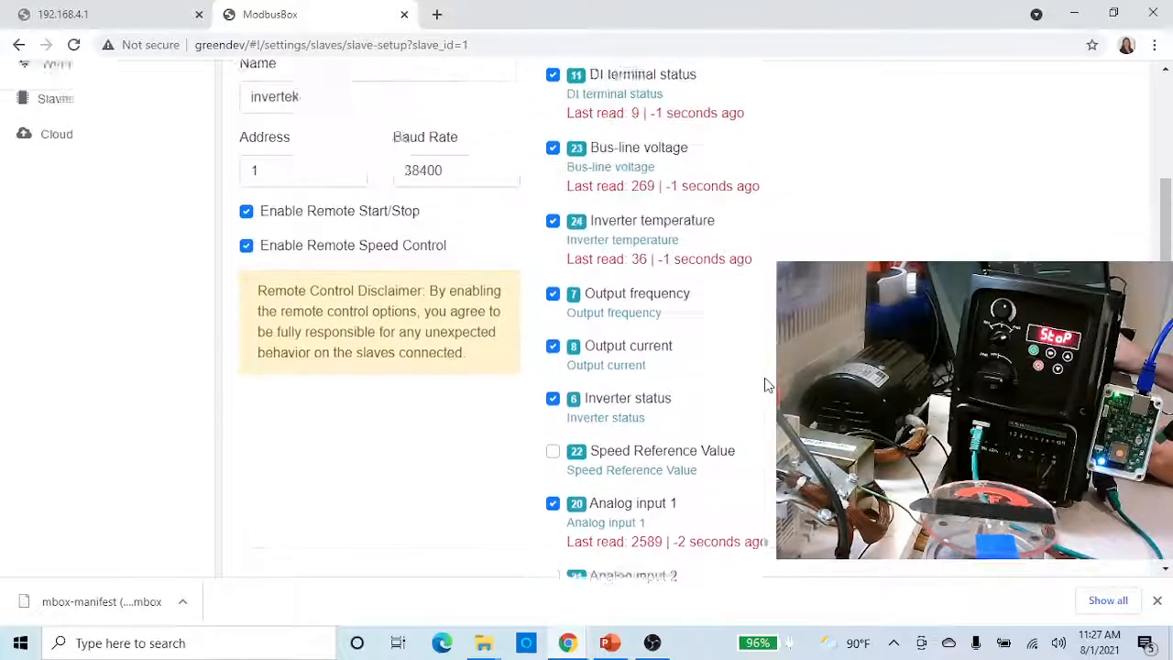
scroll(770, 384, down, 6)
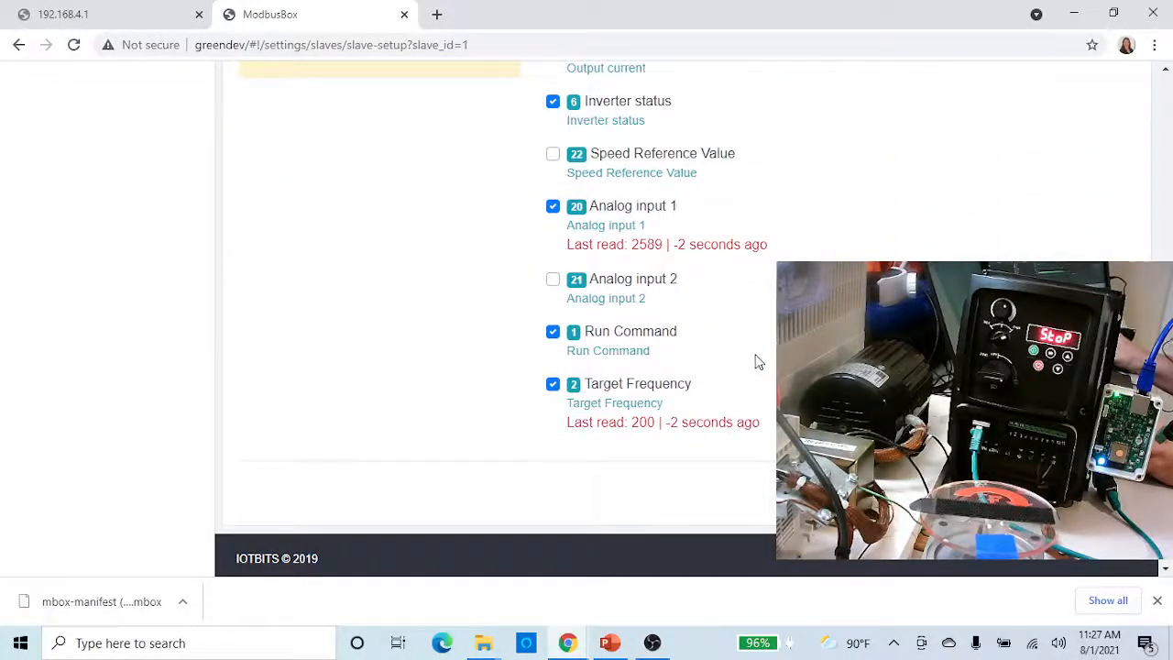
scroll(759, 367, up, 6)
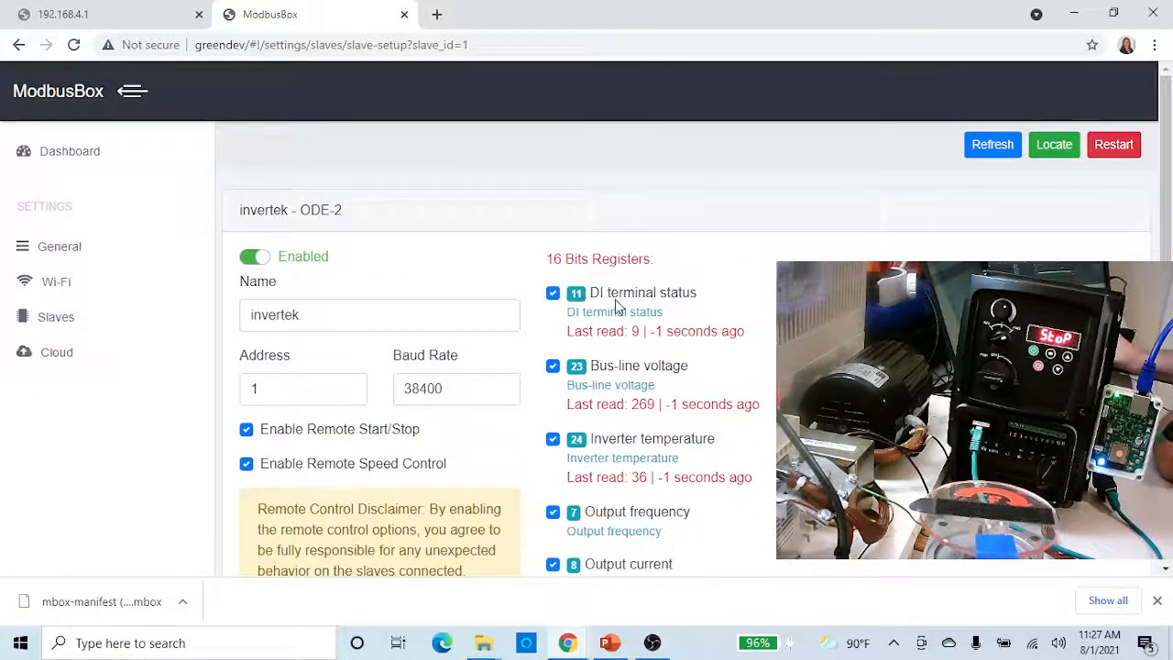
- Return to the slaves list and open the Functions dialog of the invertek slave
click(78, 318)
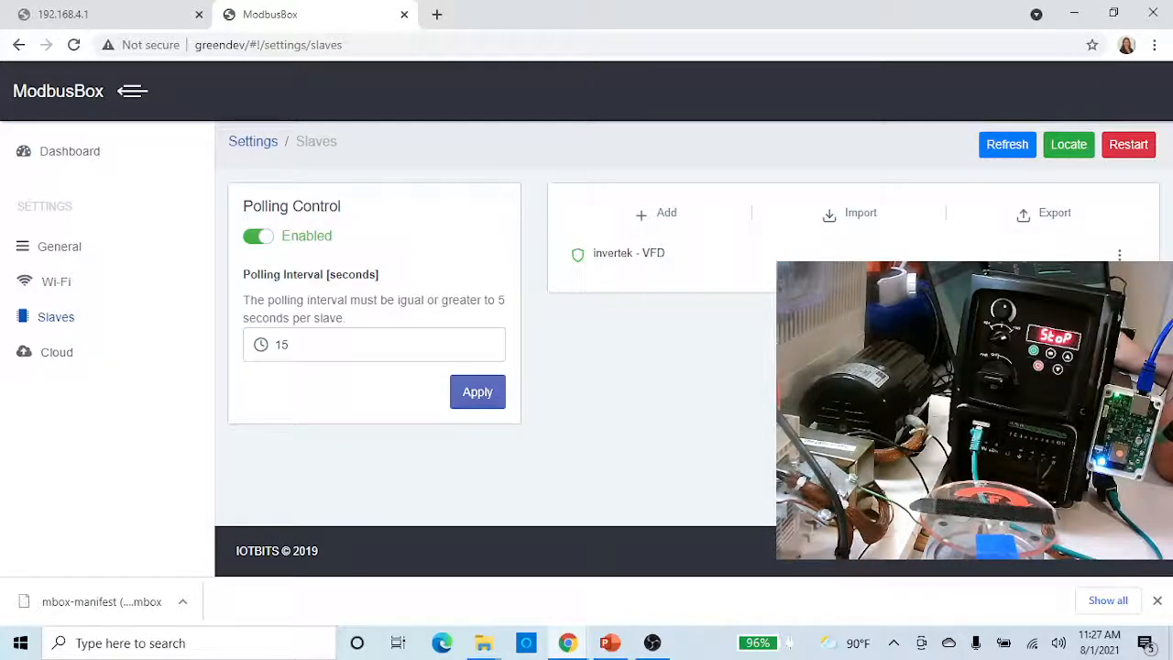
key(alt+Tab)
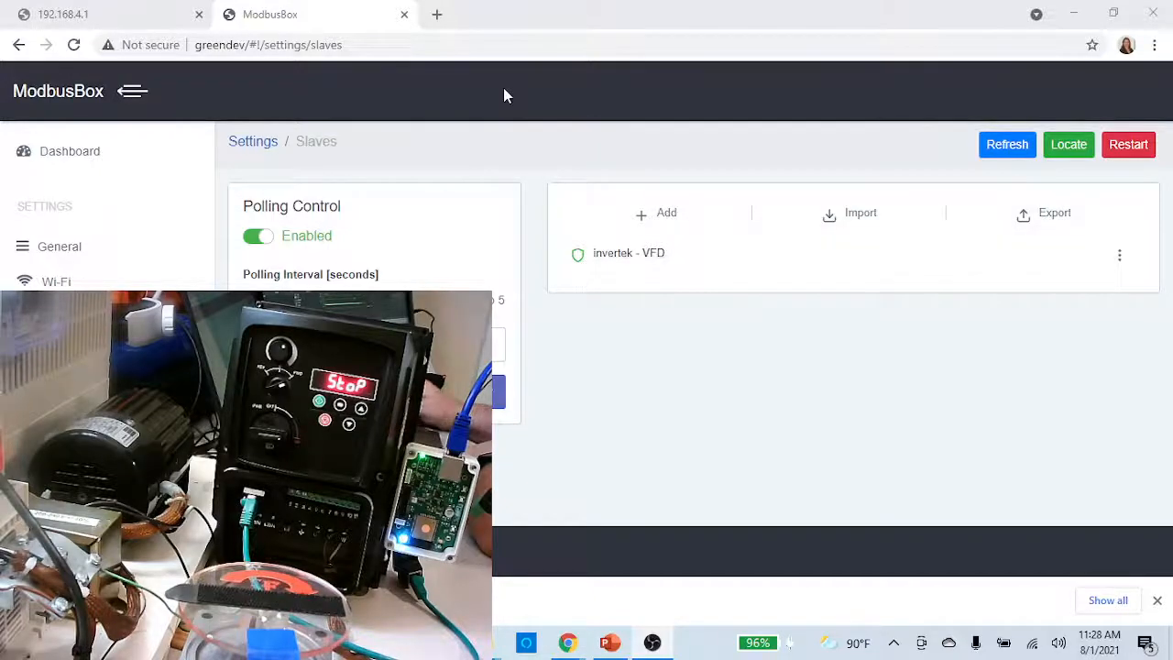
click(74, 45)
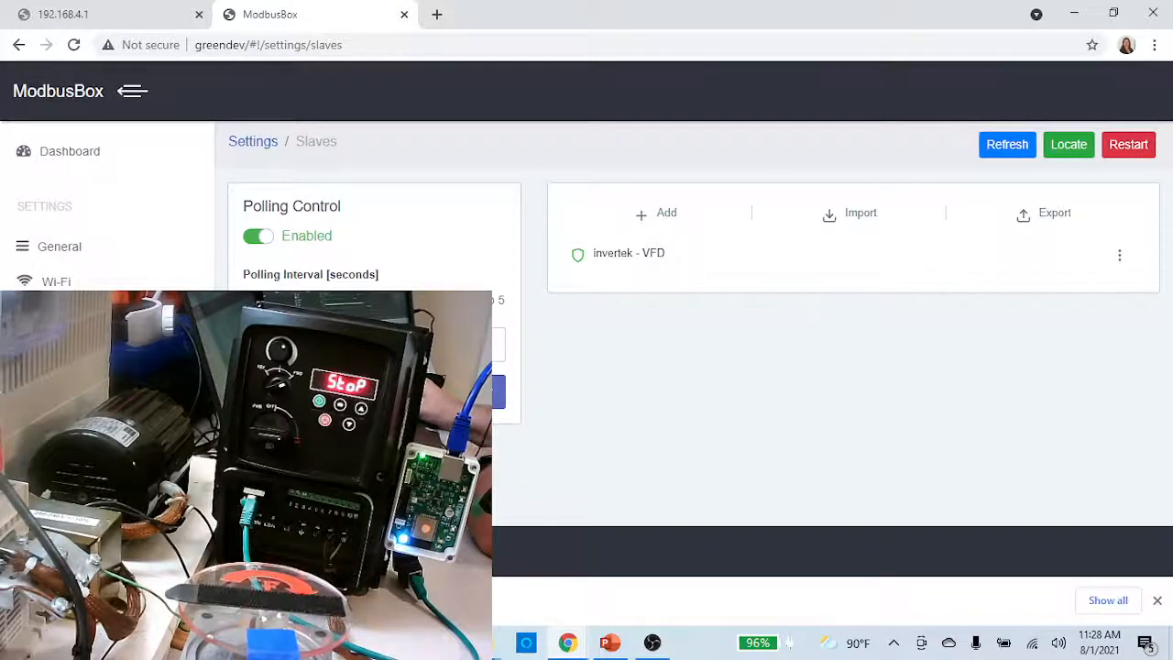
key(alt+Tab)
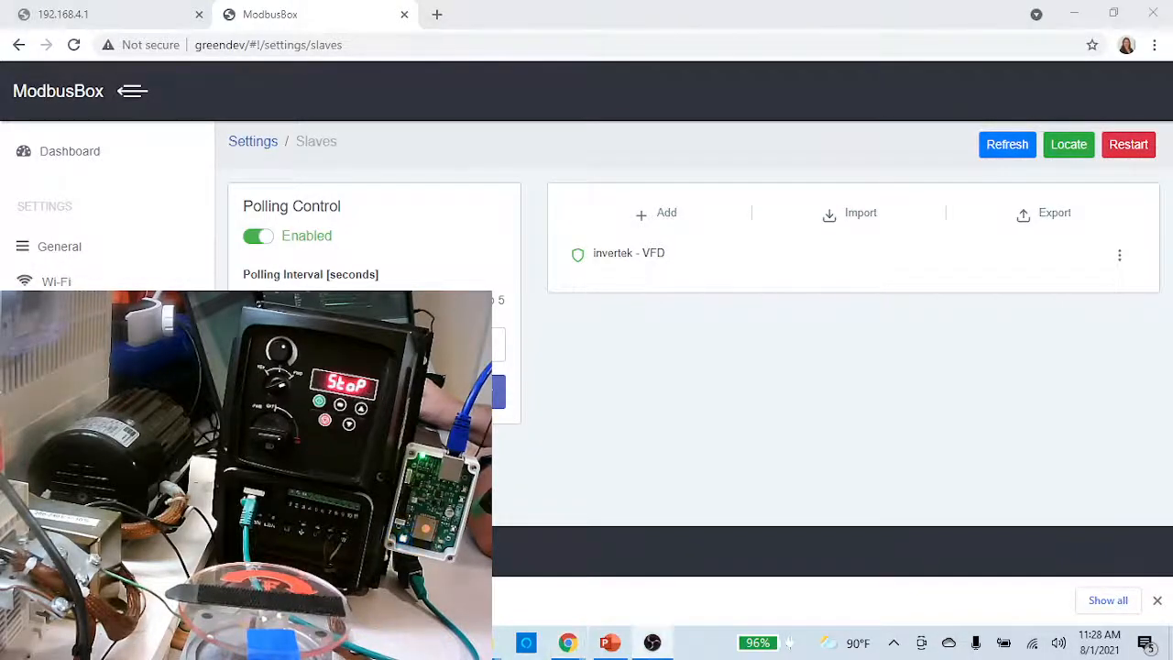
click(1120, 259)
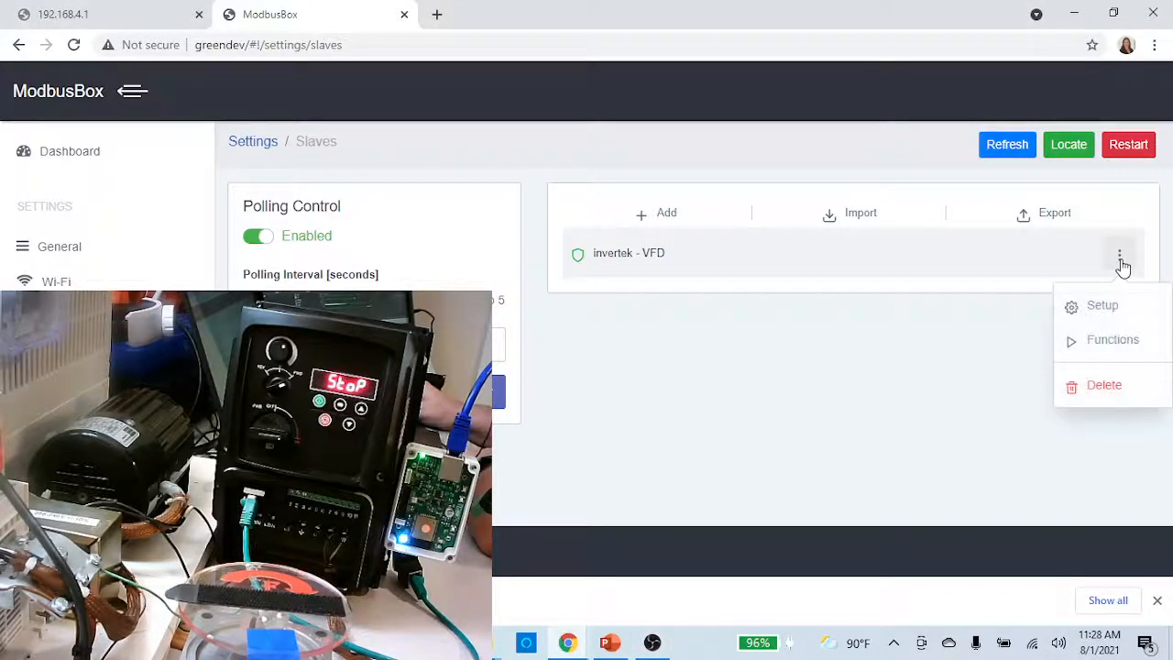
click(1112, 341)
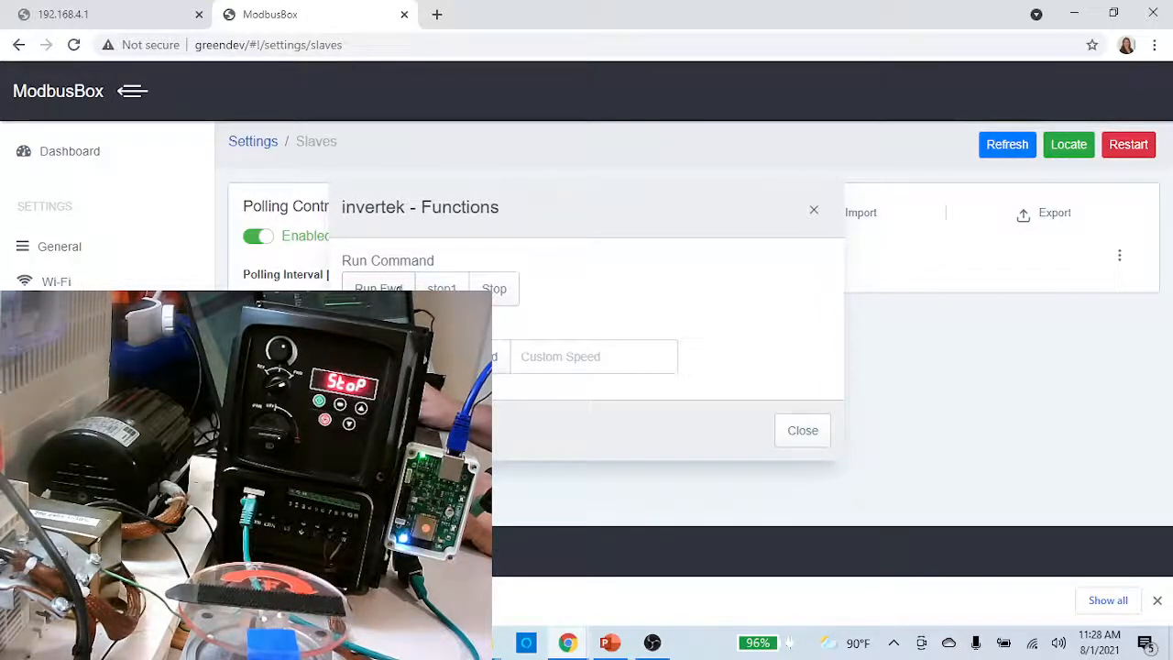
- Execute the preset speed function beside Custom Speed and start the invertek drive with Run Fwd
click(502, 348)
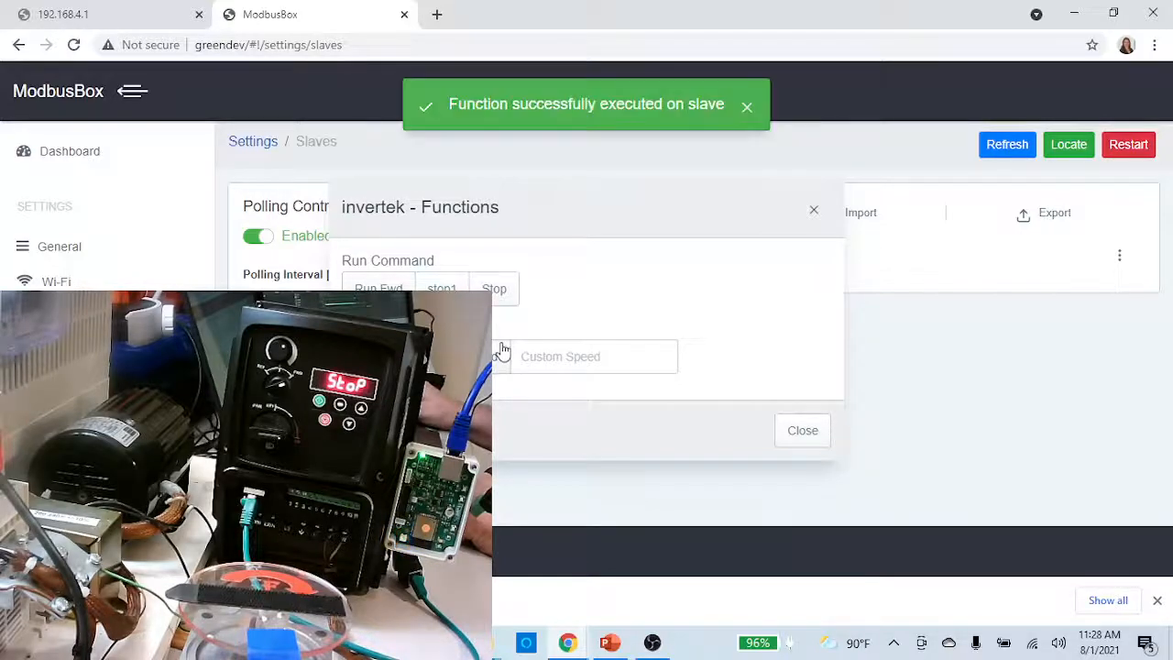
click(383, 288)
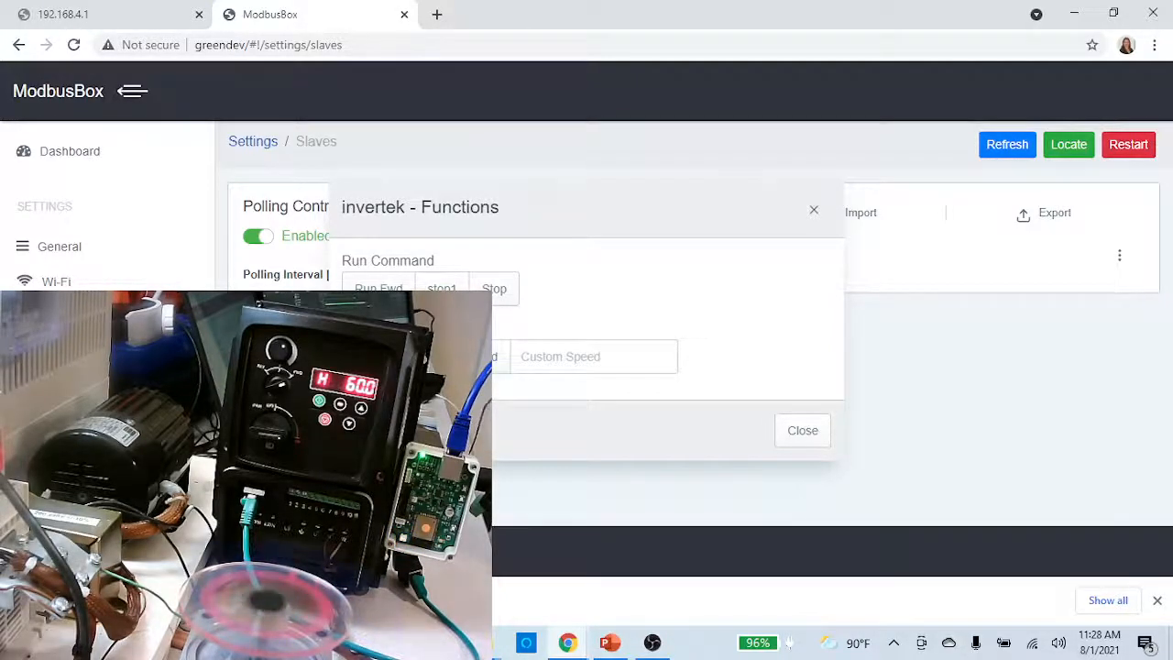
- Send a custom target frequency of 300 to the running invertek drive
click(573, 358)
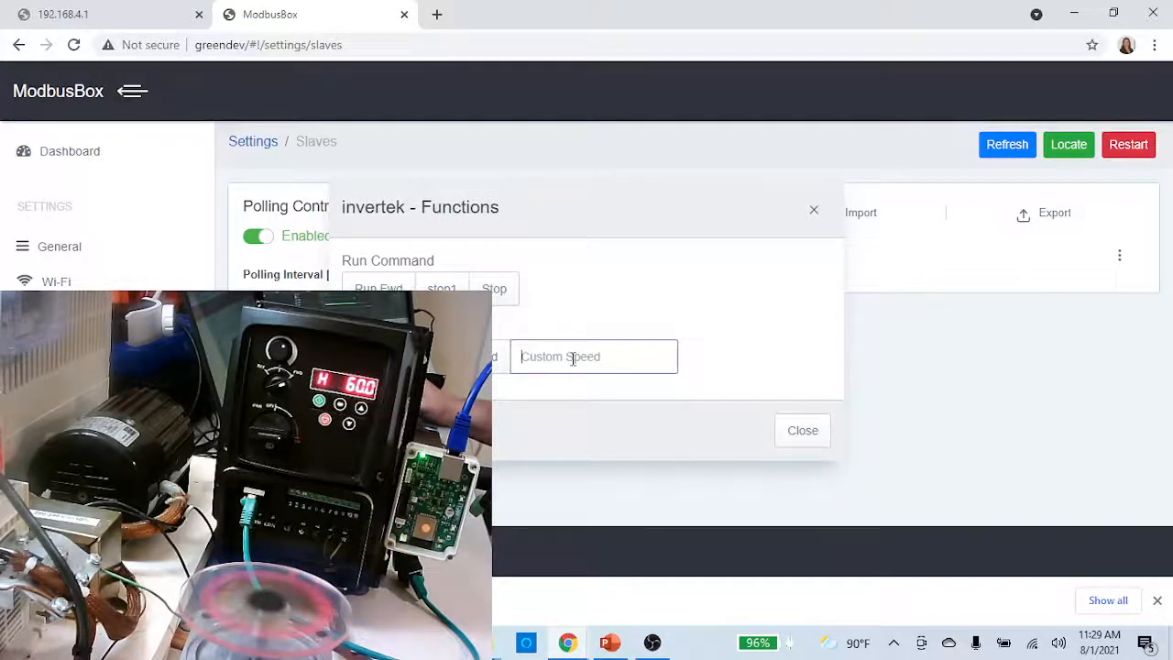
text(300)
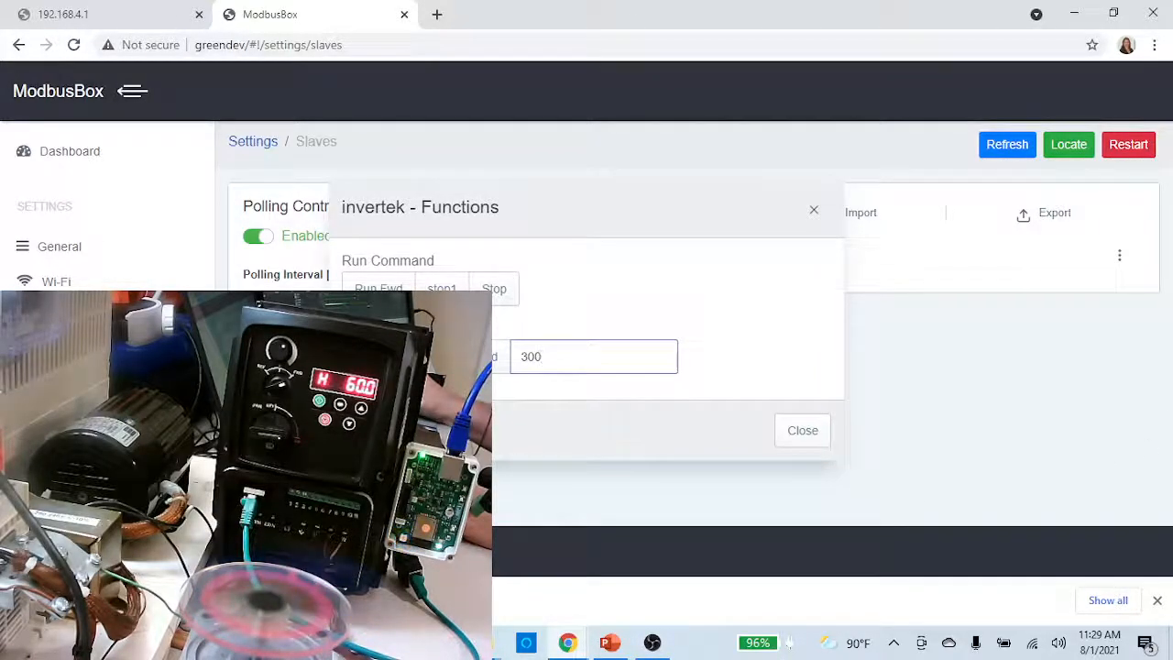
key(Return)
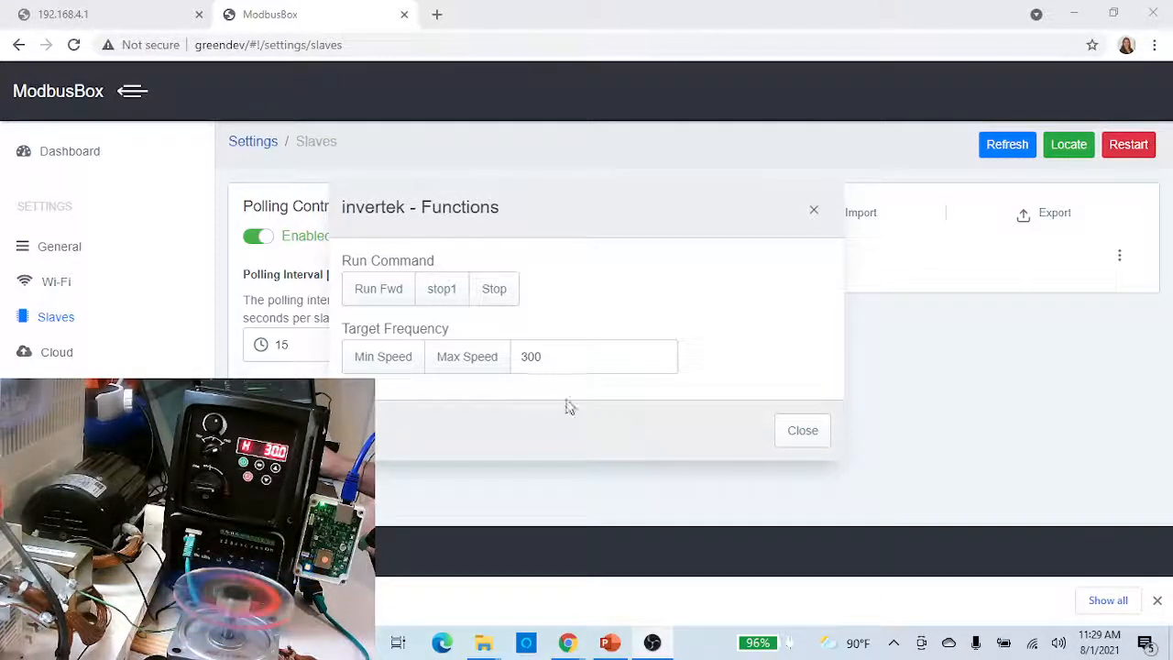
- Change the invertek drive's custom target frequency to 200, followed by 276
drag(521, 357, 553, 362)
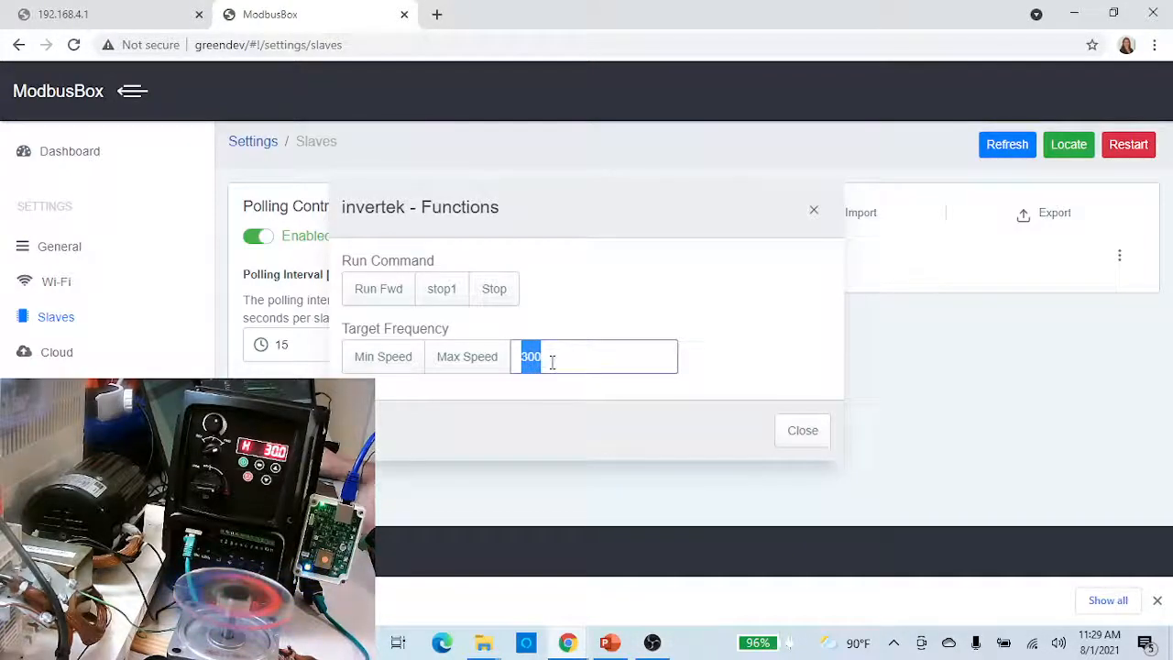
text(20)
key(Return)
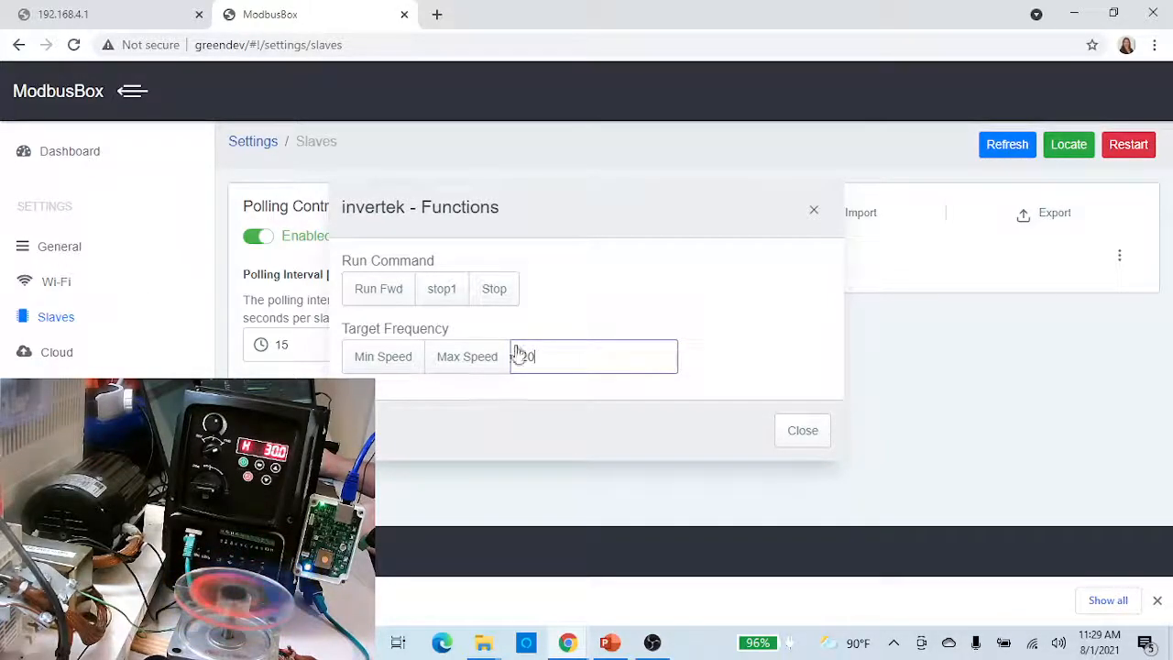
drag(556, 364, 509, 360)
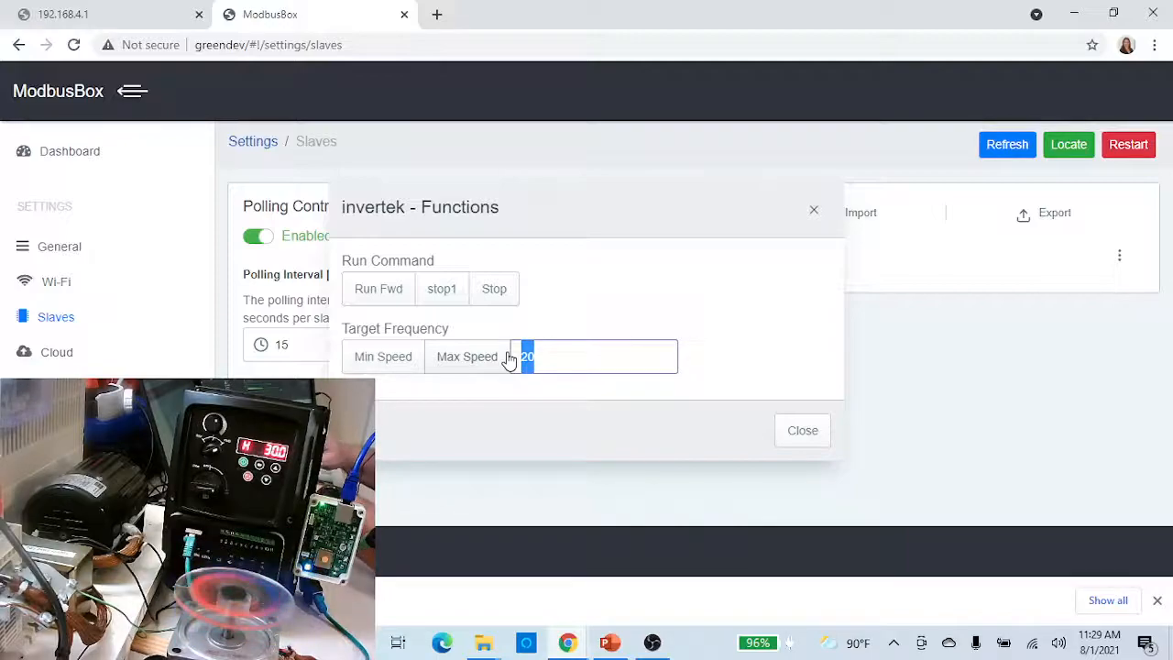
click(551, 353)
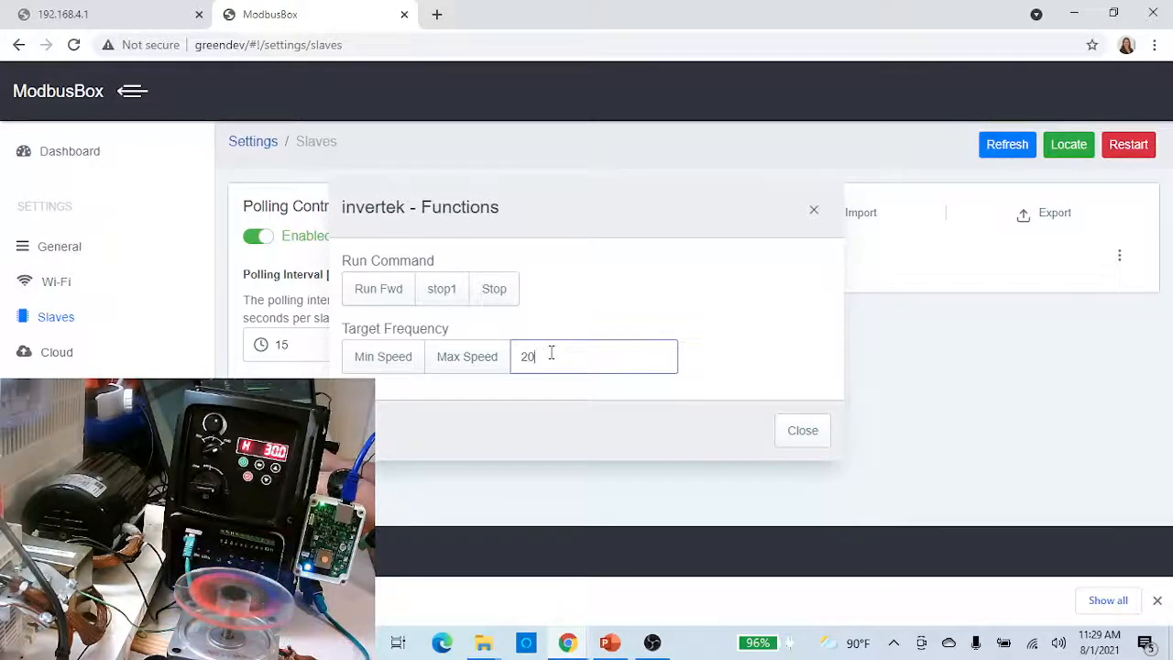
text(0)
key(Return)
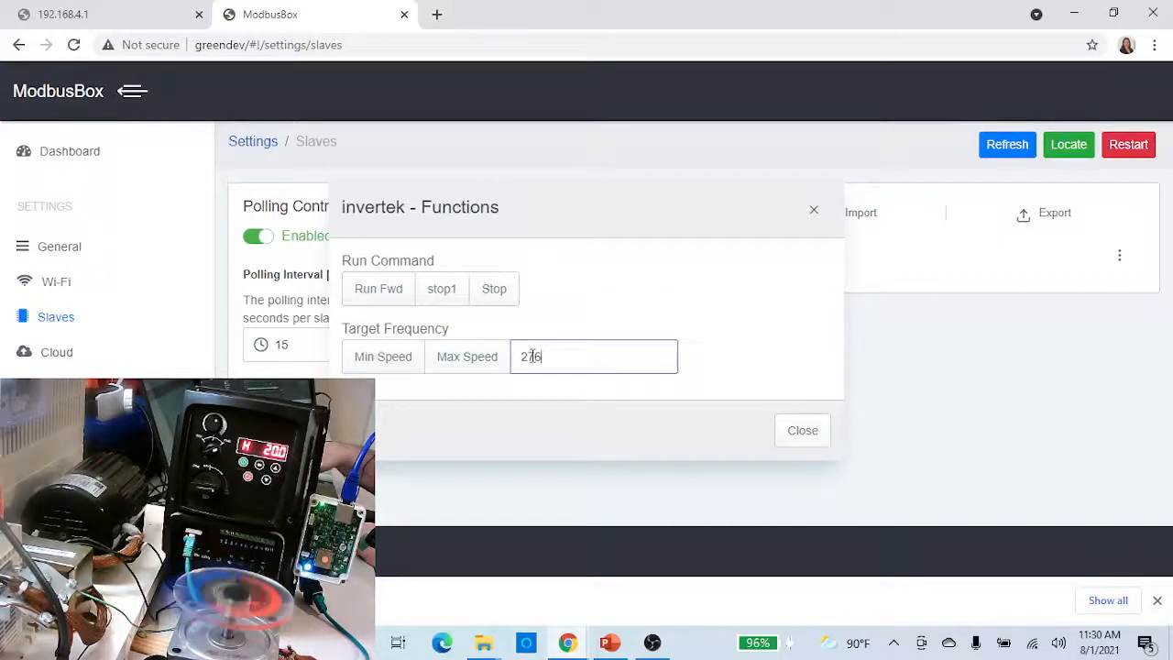
key(Return)
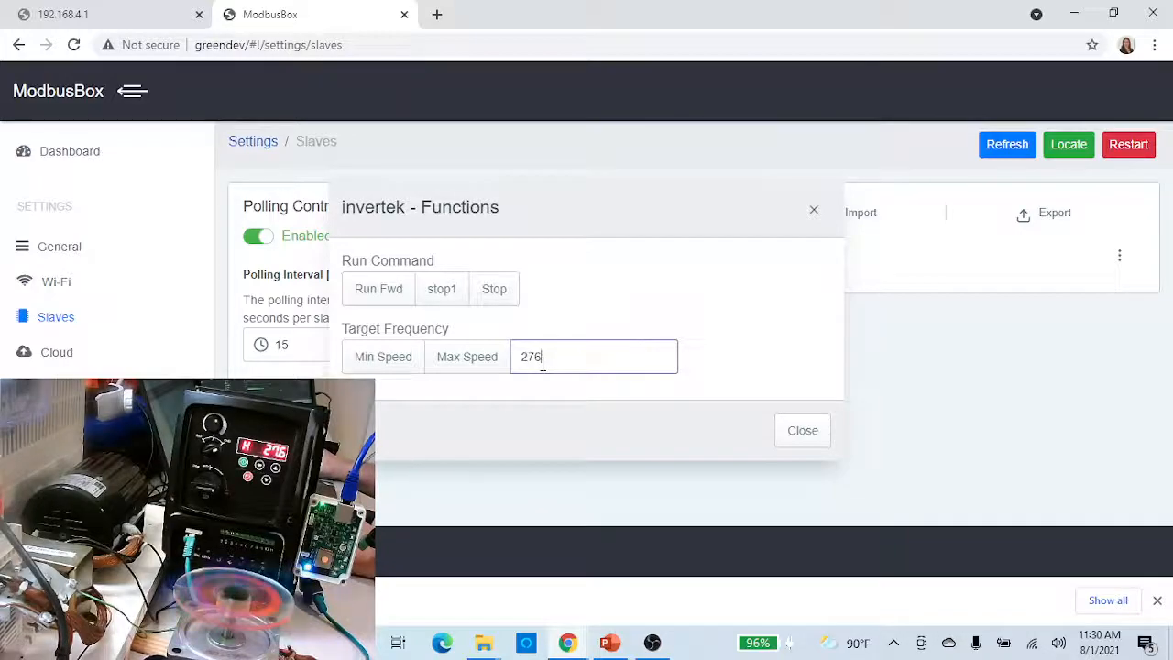
- Try to set the invertek drive's custom target frequency to 610
drag(542, 364, 517, 361)
text(610)
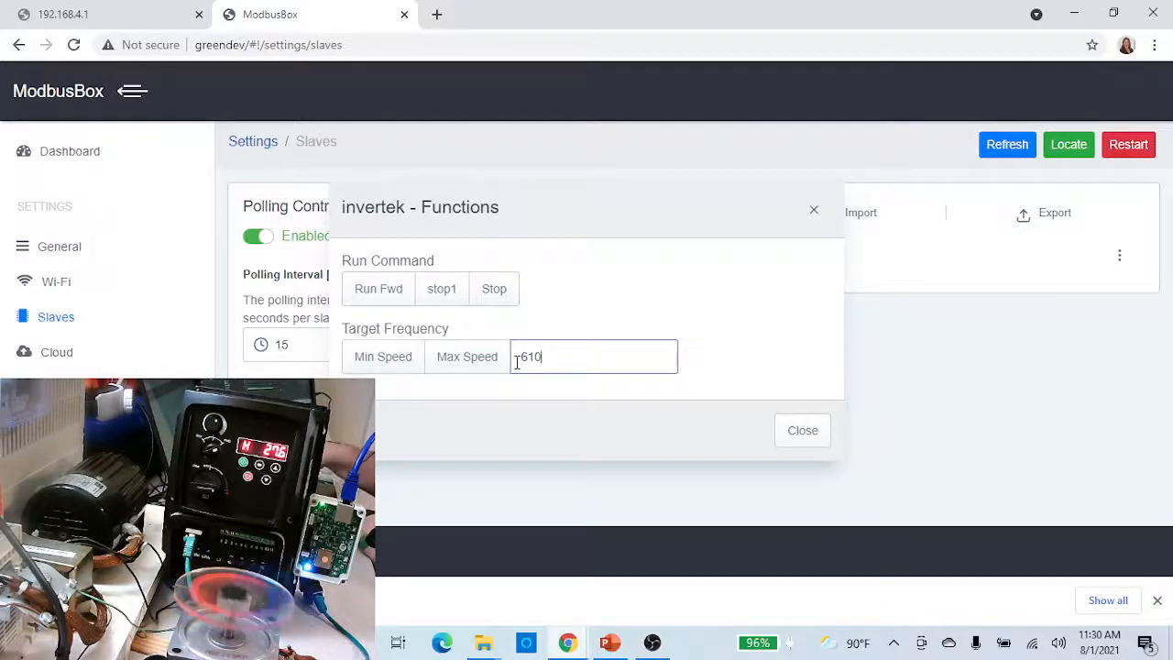
key(Return)
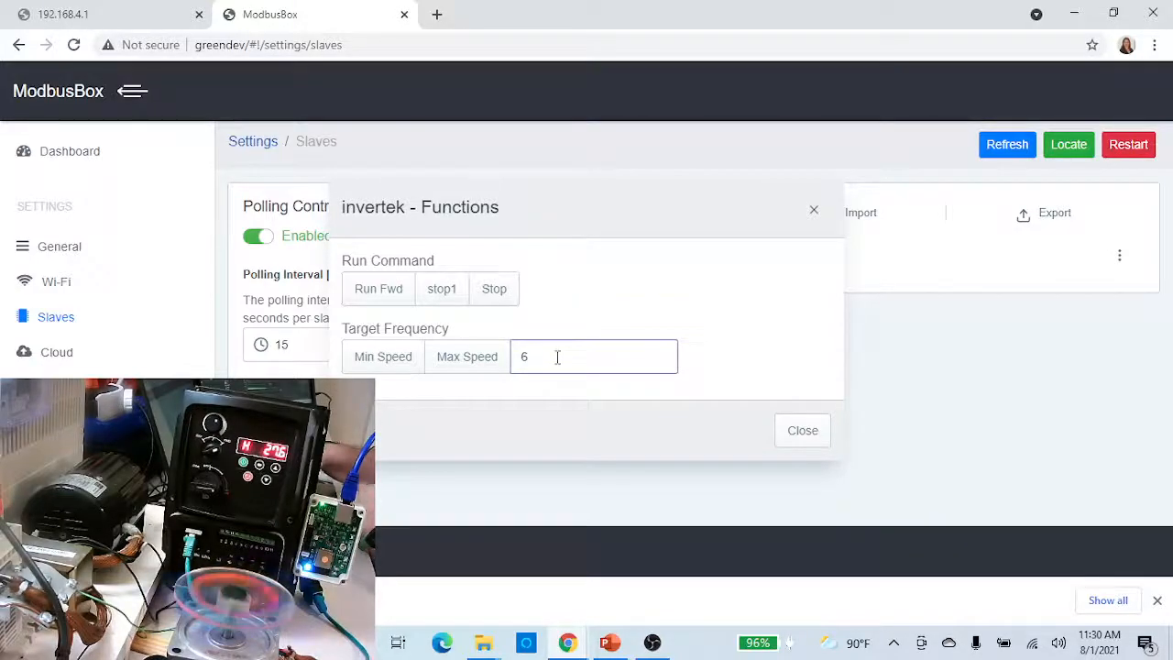
- Set the invertek drive's custom target frequency to 599, and finish by stopping the drive and closing its functions
key(BackSpace)
text(599)
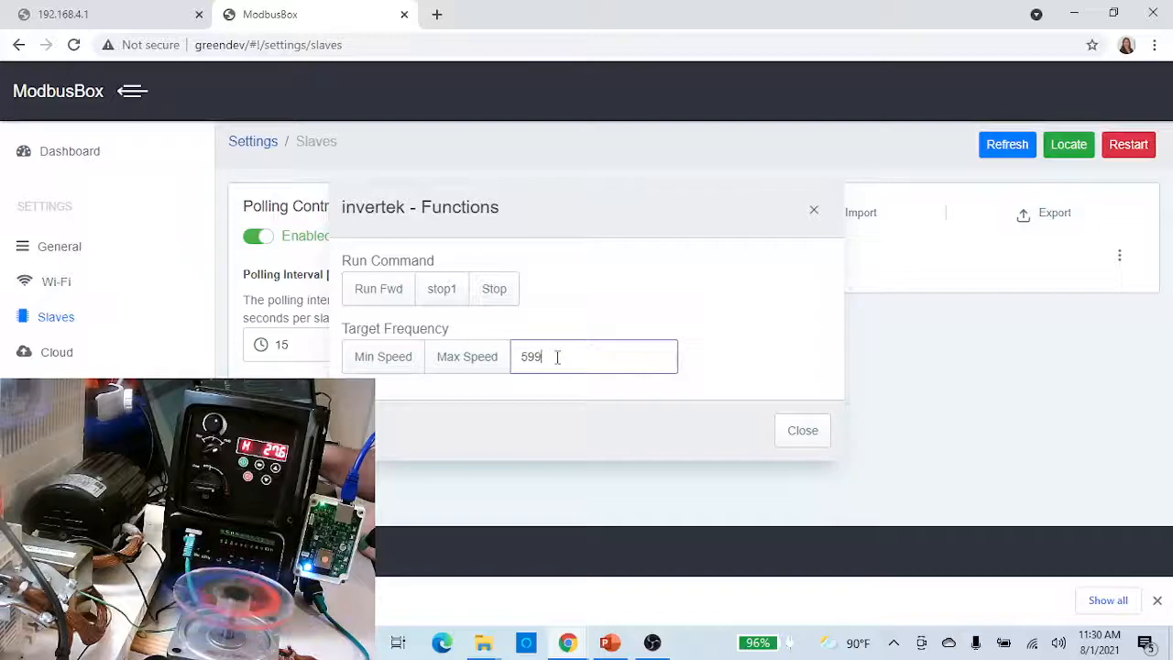
key(Return)
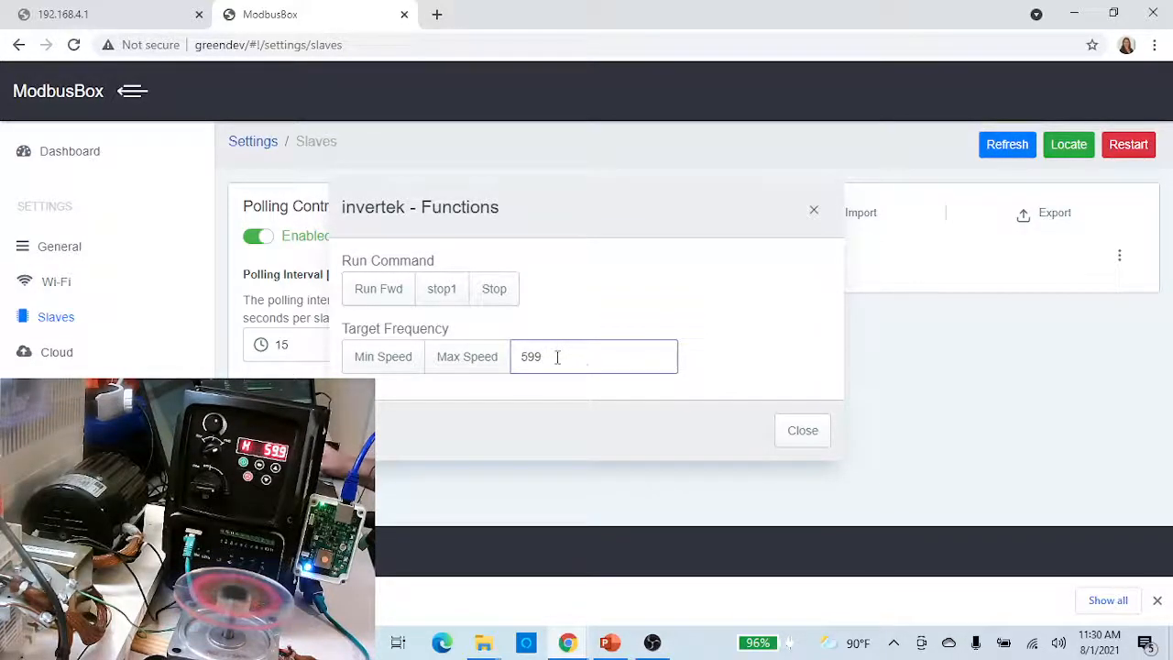
click(495, 293)
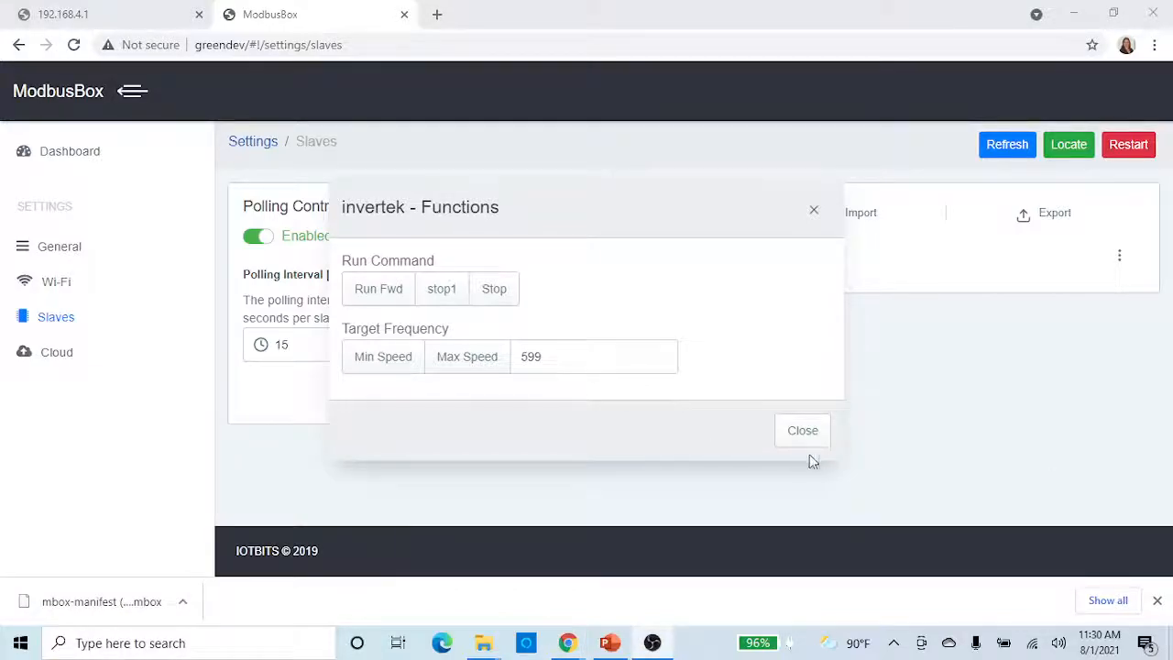
click(804, 431)
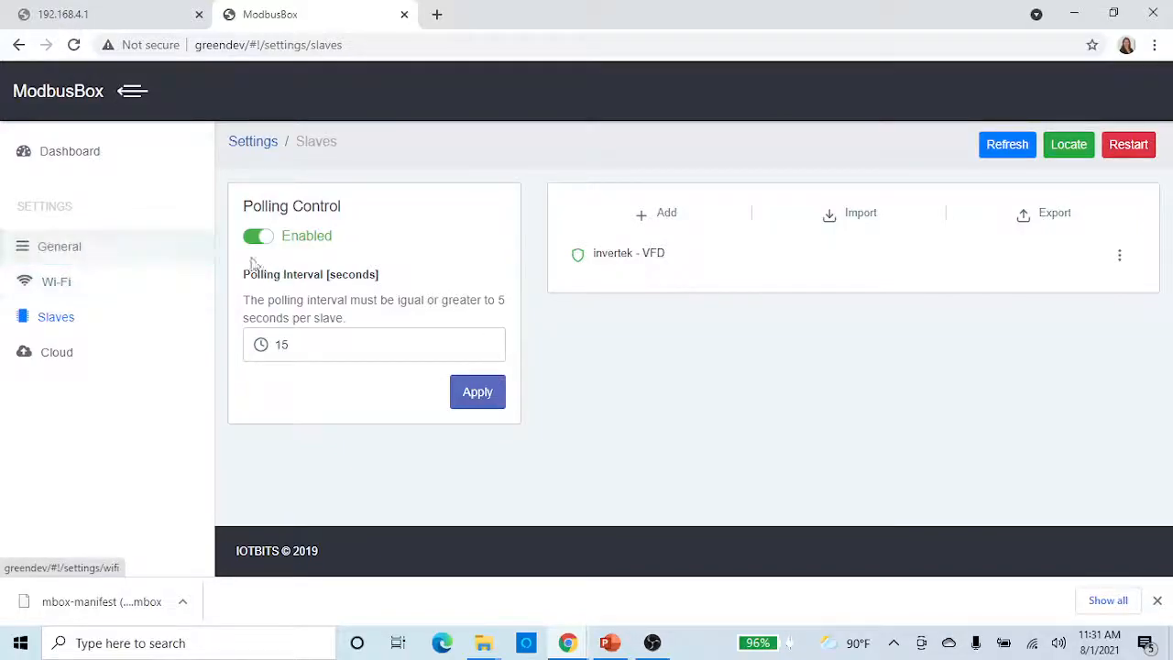
- Begin a new slave of type ABB ACS310 with remote start/stop enabled
click(644, 227)
click(450, 292)
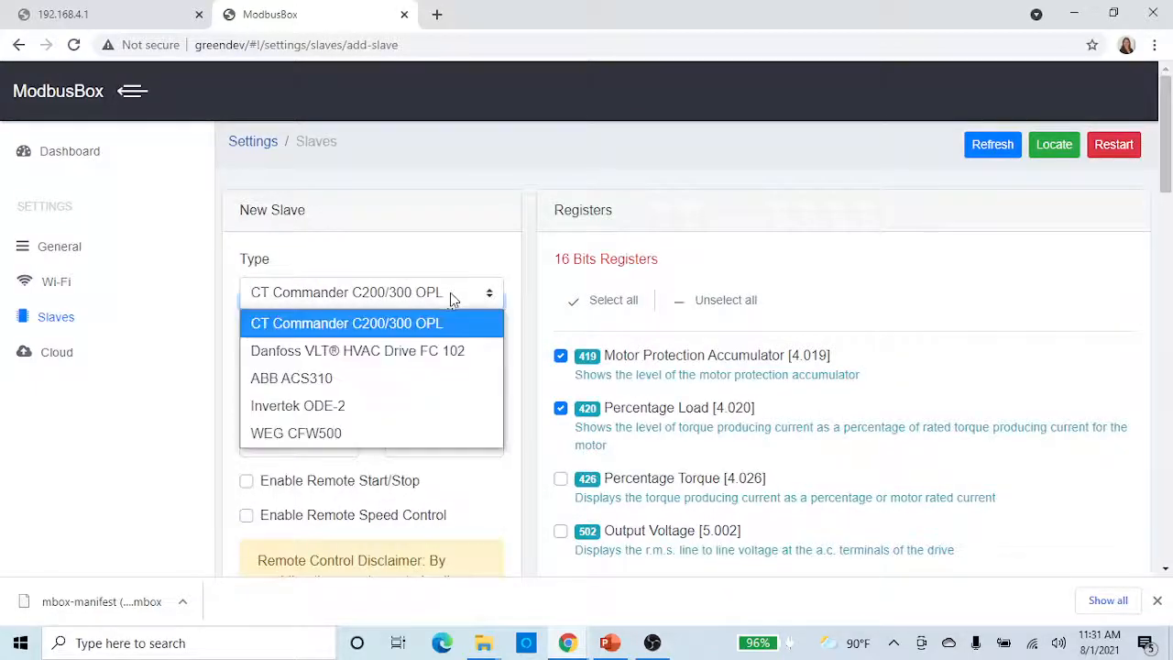
click(317, 393)
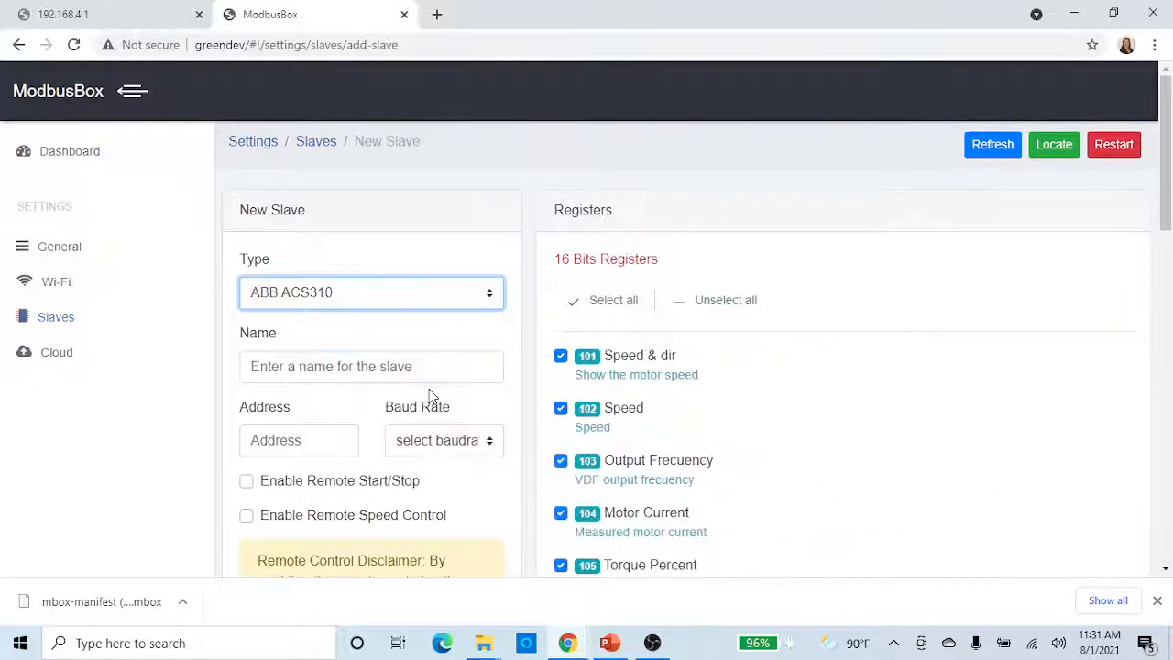
click(247, 482)
double_click(247, 516)
- Name the new slave ABB and set its address to 2 and its baud rate to 19200
click(275, 364)
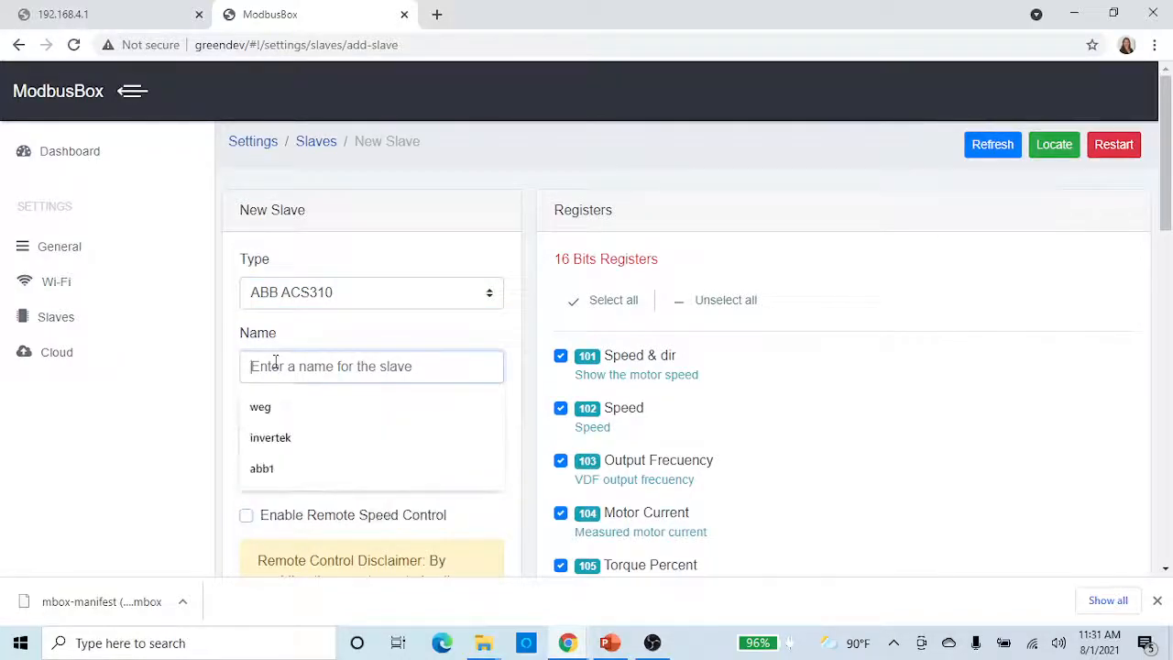
text(ABB)
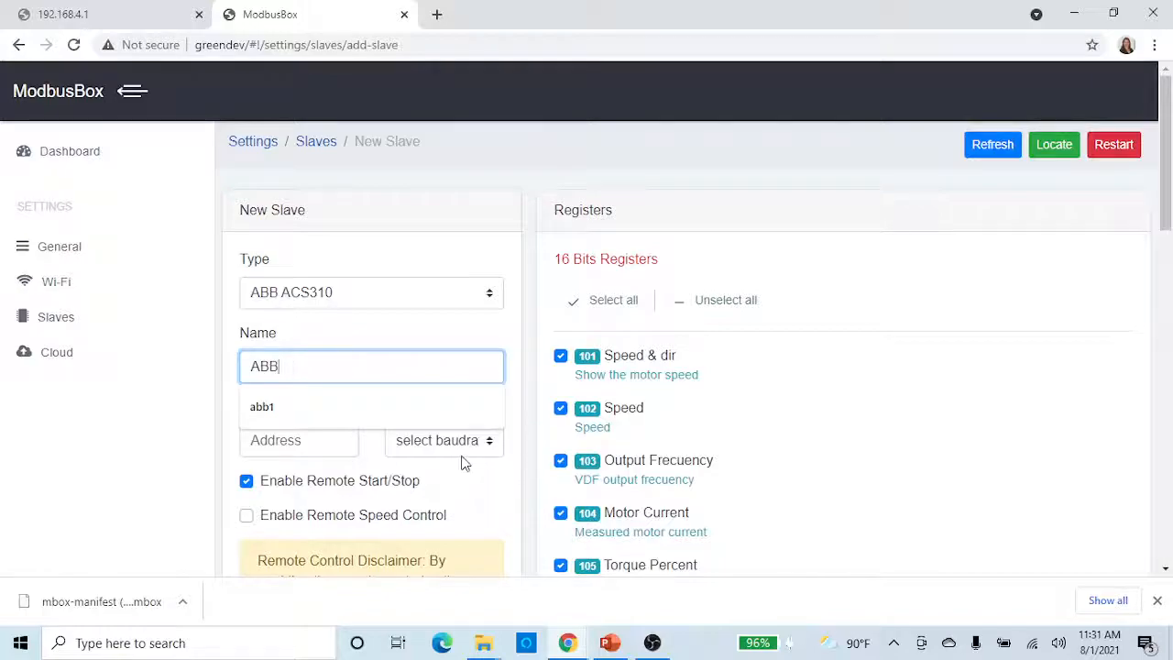
click(291, 447)
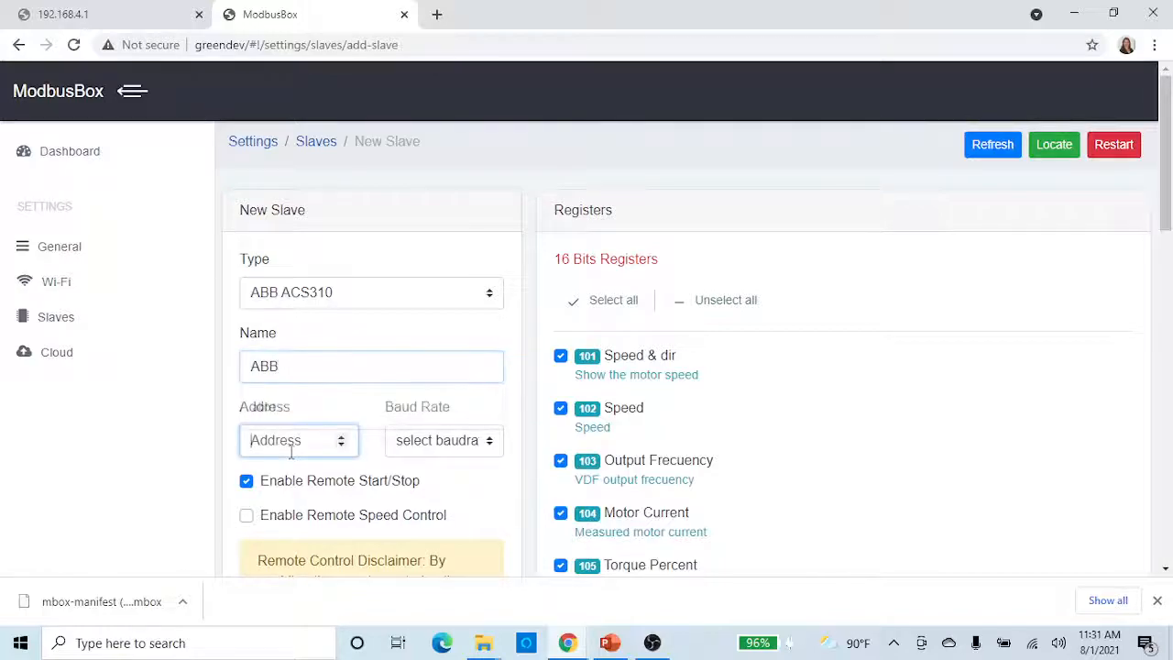
text(2)
click(432, 447)
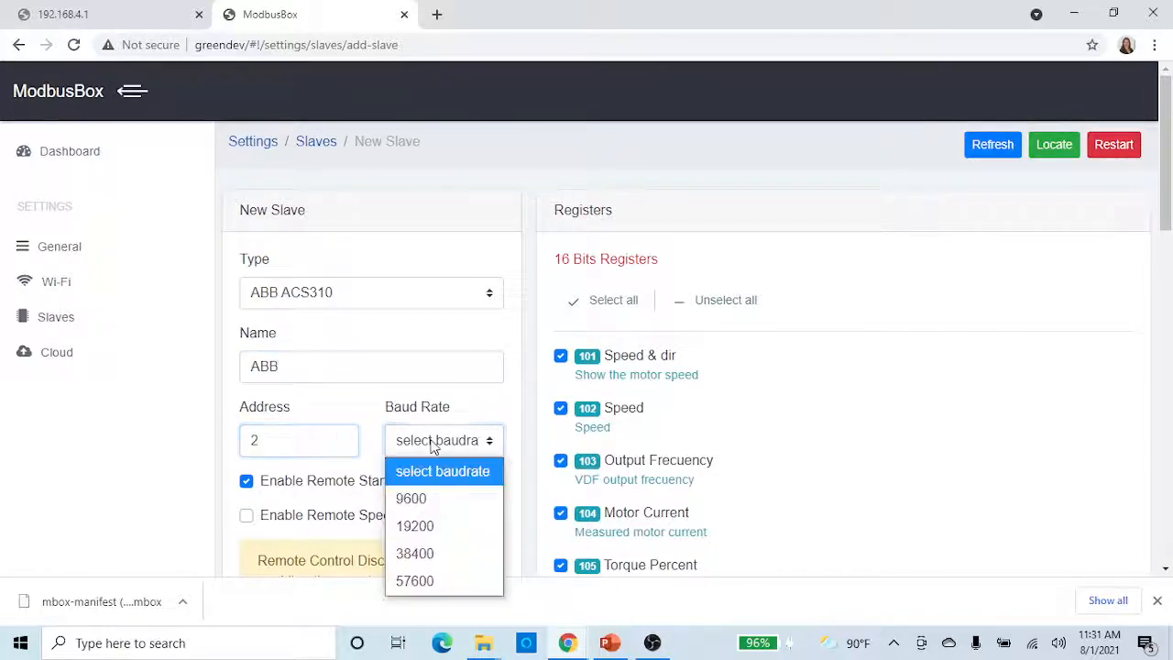
click(432, 528)
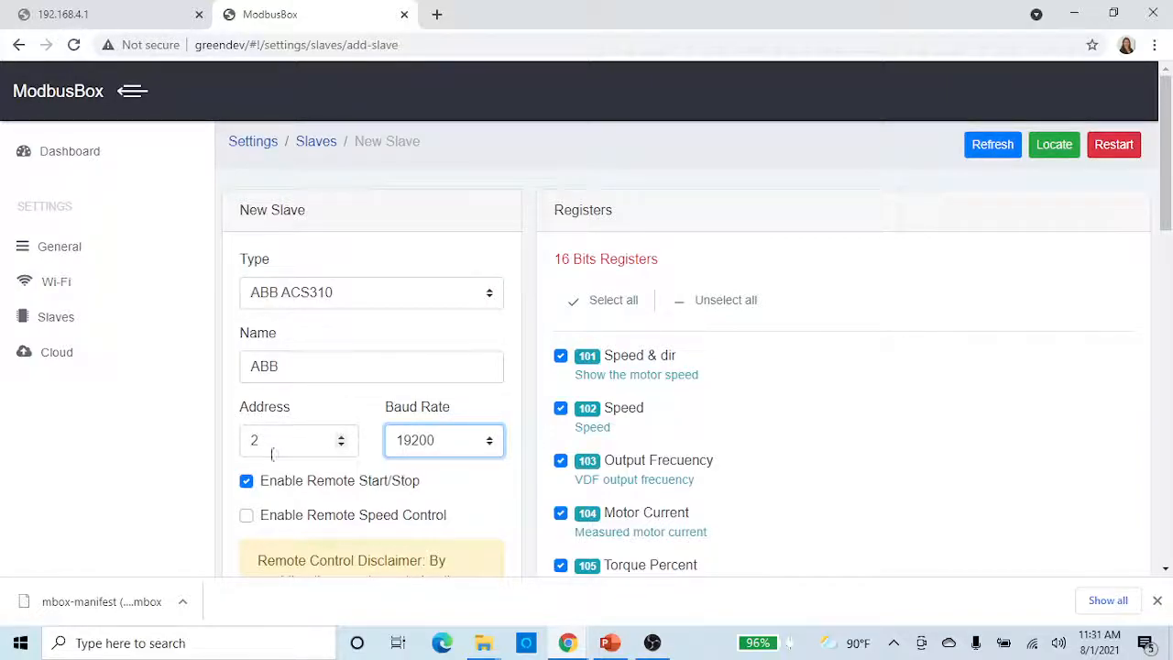
- Enable remote speed control for the ABB slave and add it with the default register selection
click(247, 515)
scroll(440, 466, down, 4)
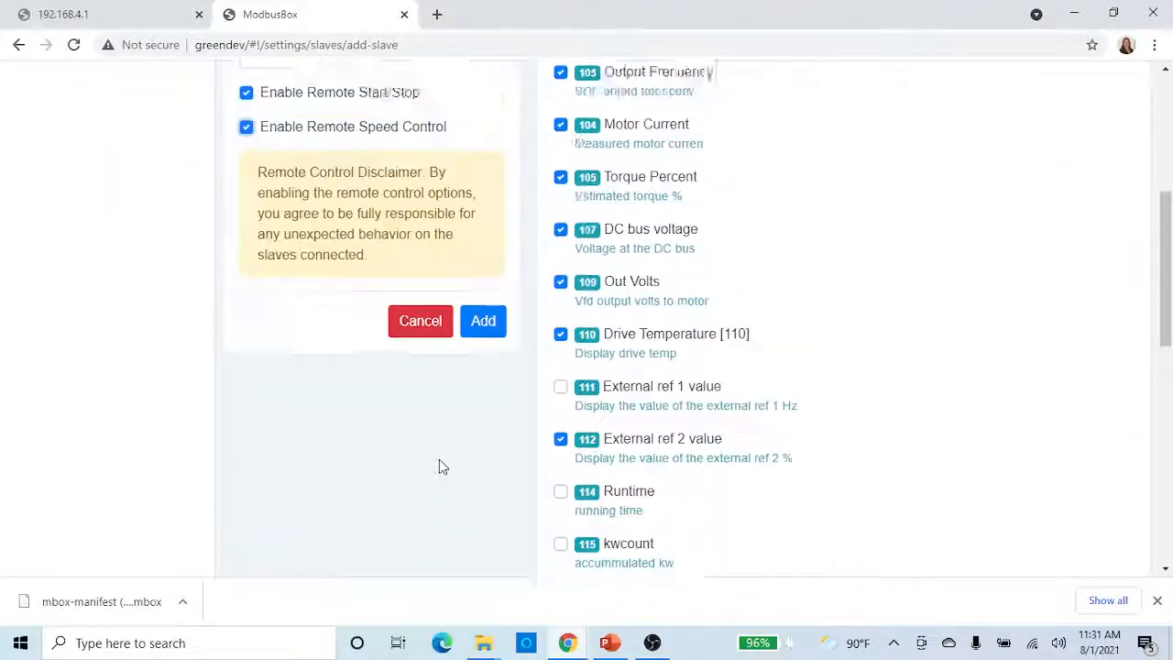
scroll(843, 476, down, 10)
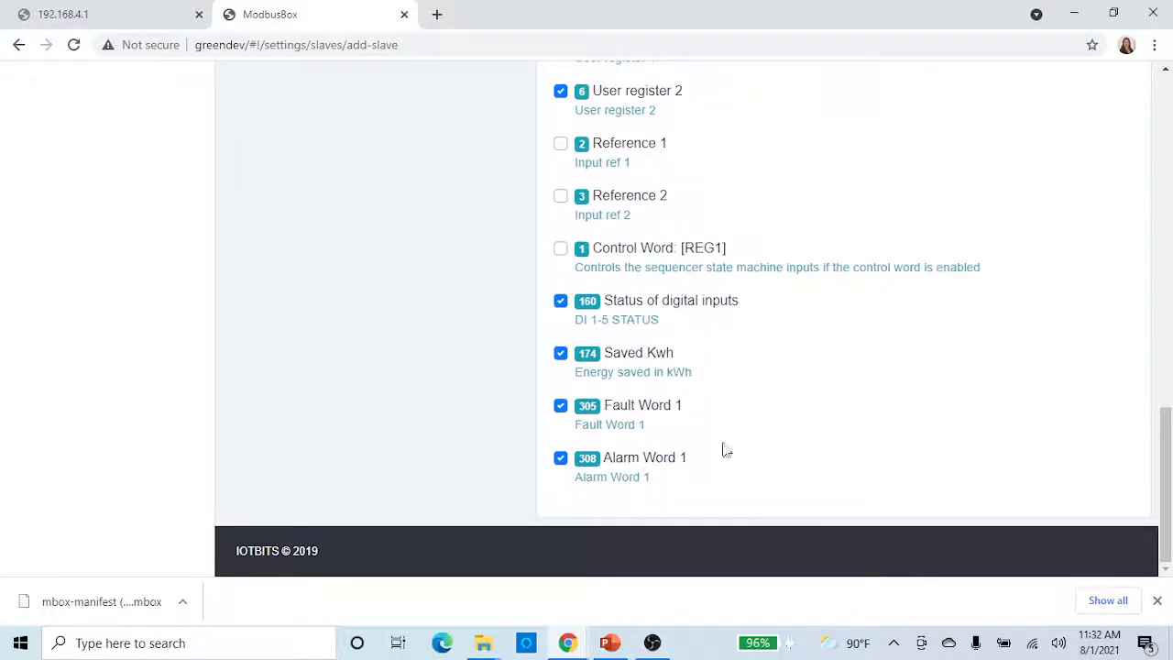
scroll(724, 449, up, 6)
click(500, 218)
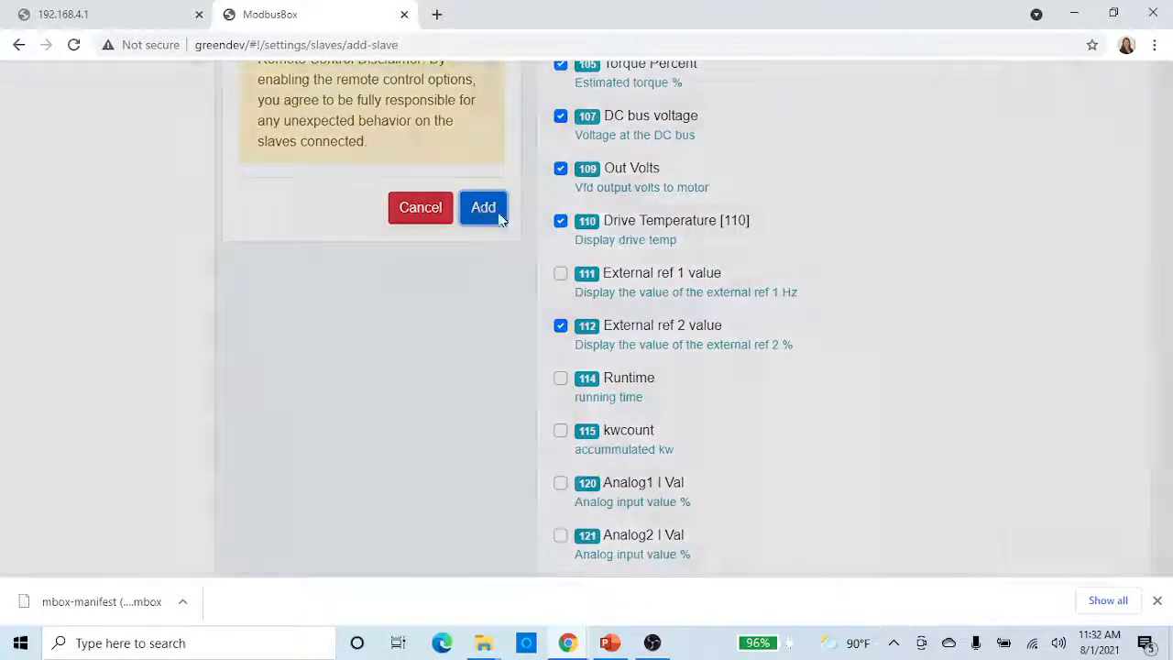
click(744, 163)
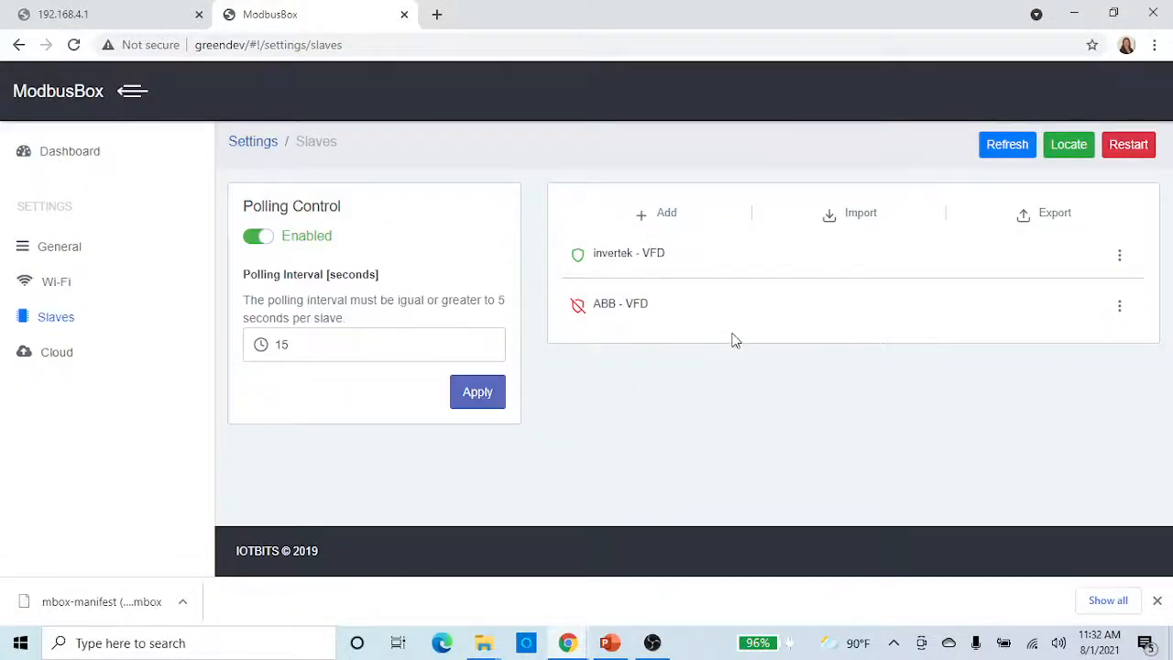
- Open the ABB slave's setup, enable the slave and review its 16-bit register selection
double_click(621, 309)
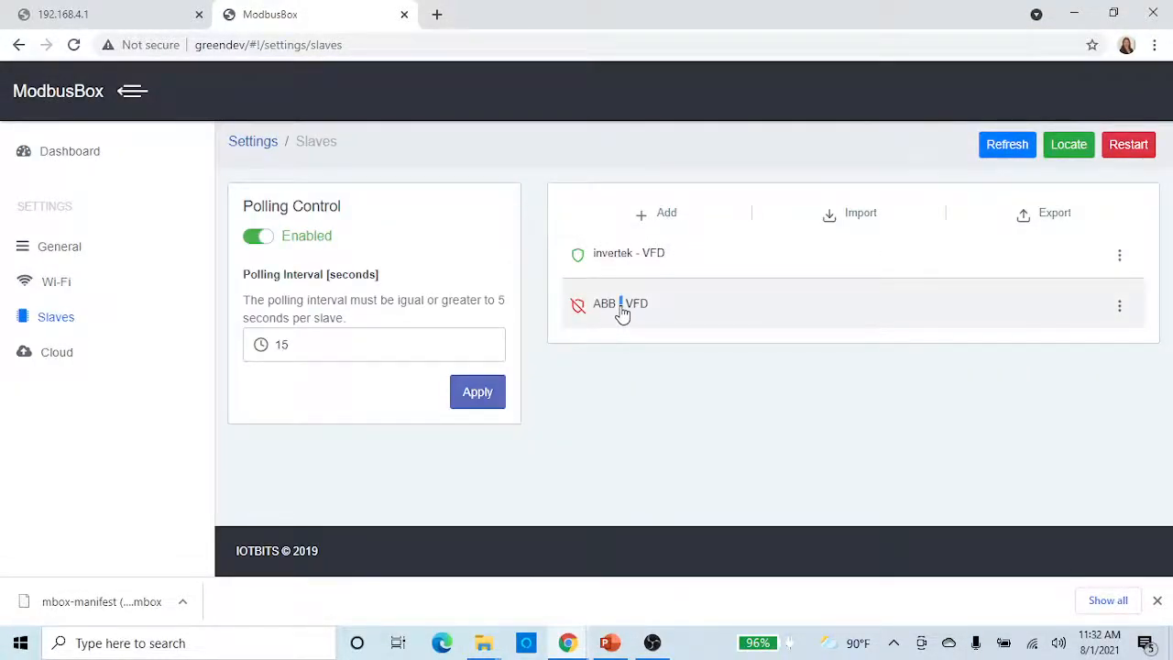
click(254, 258)
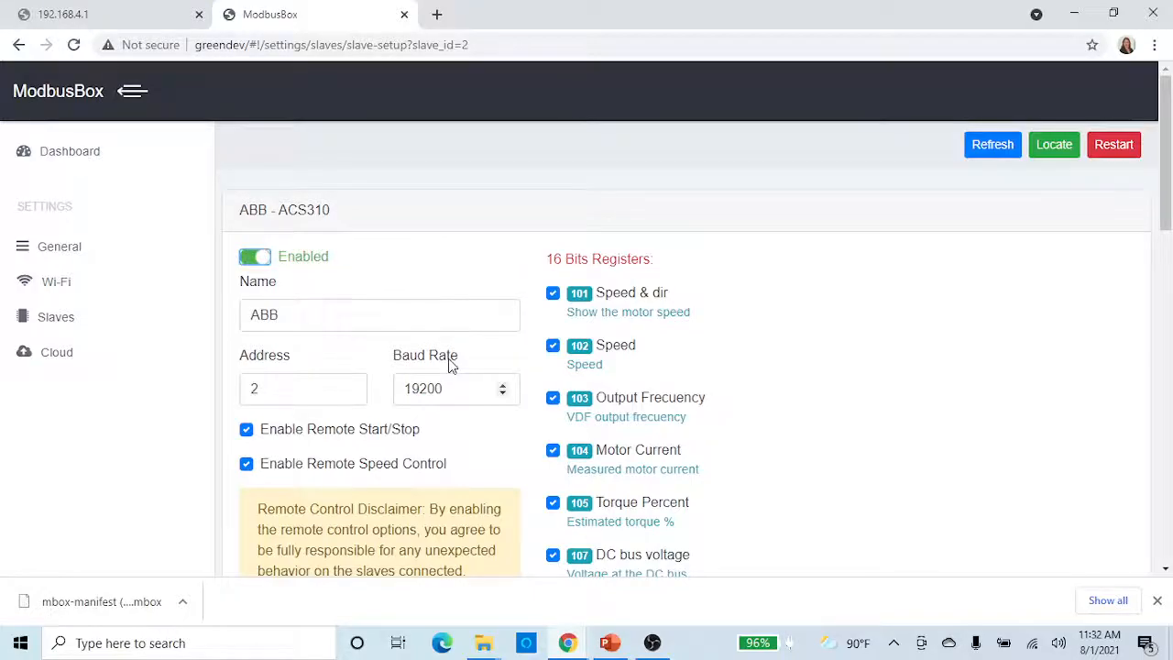
scroll(449, 364, down, 15)
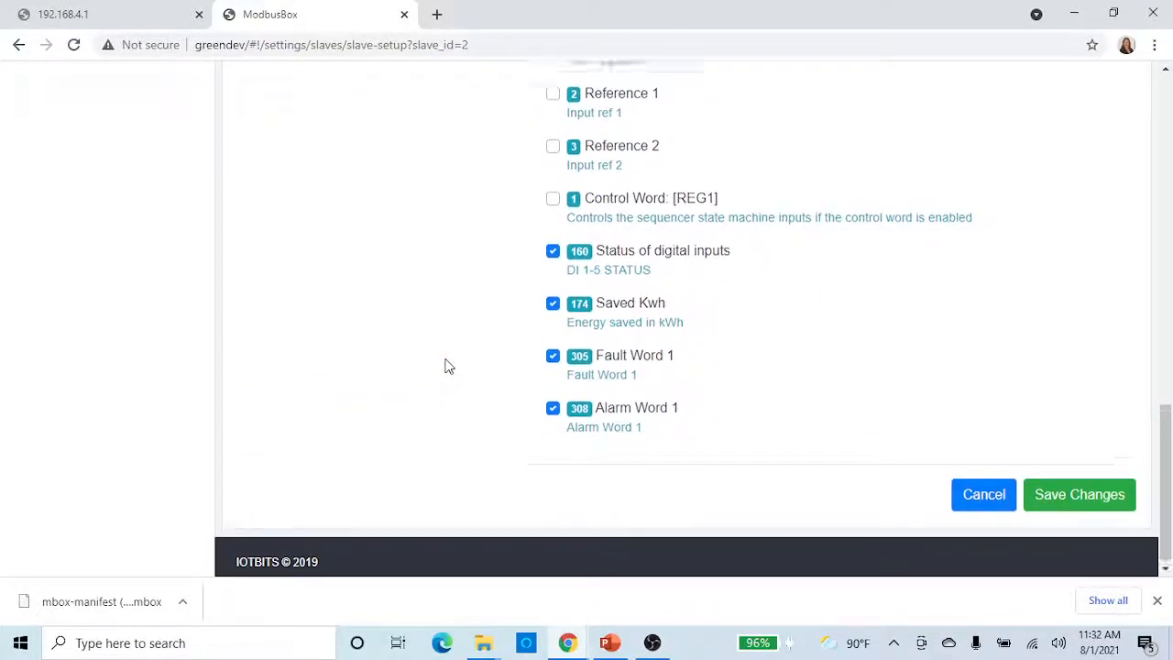
scroll(449, 365, up, 15)
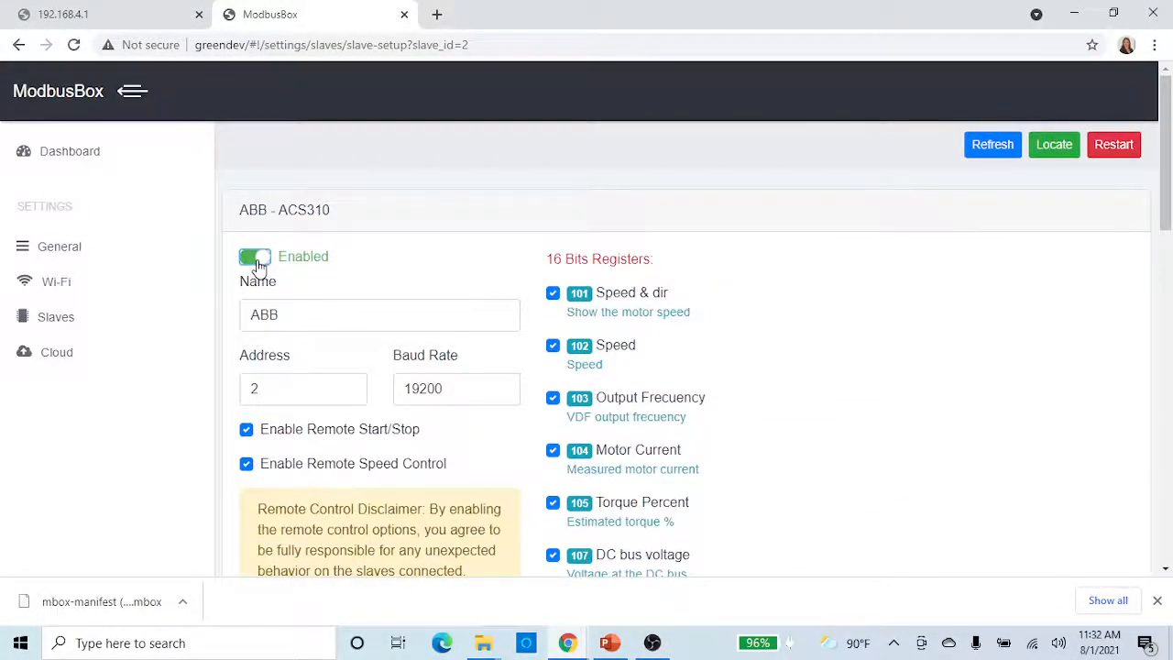
- Disable the ABB slave again and save the changes to its setup
click(257, 259)
scroll(927, 328, down, 8)
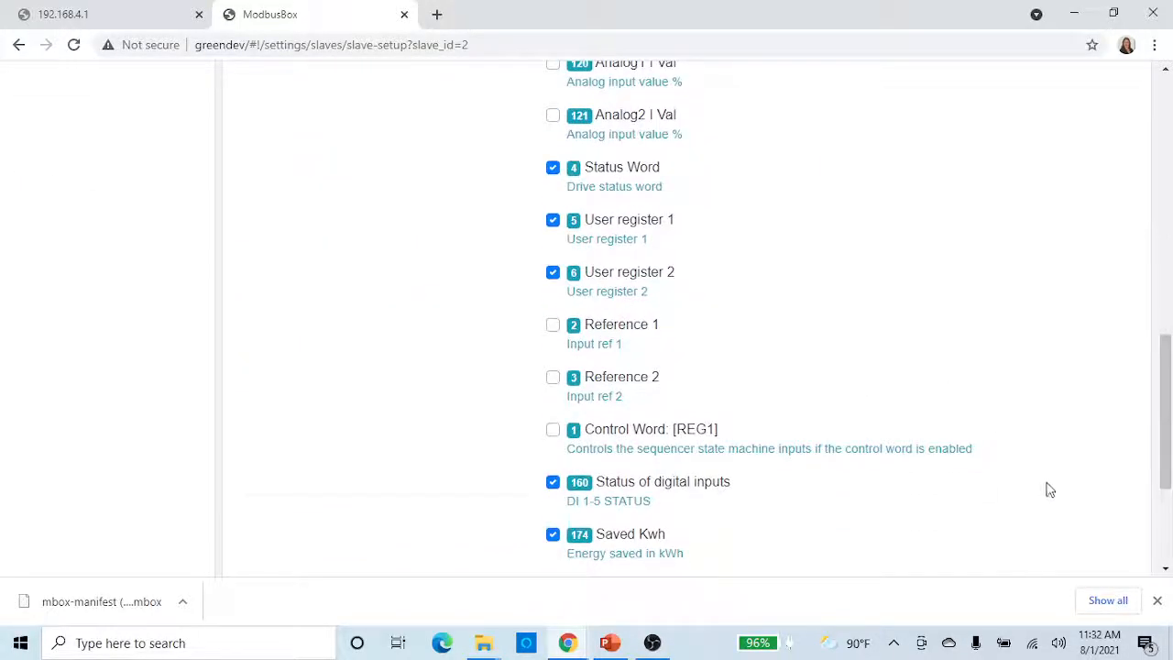
scroll(1049, 490, down, 3)
click(1044, 489)
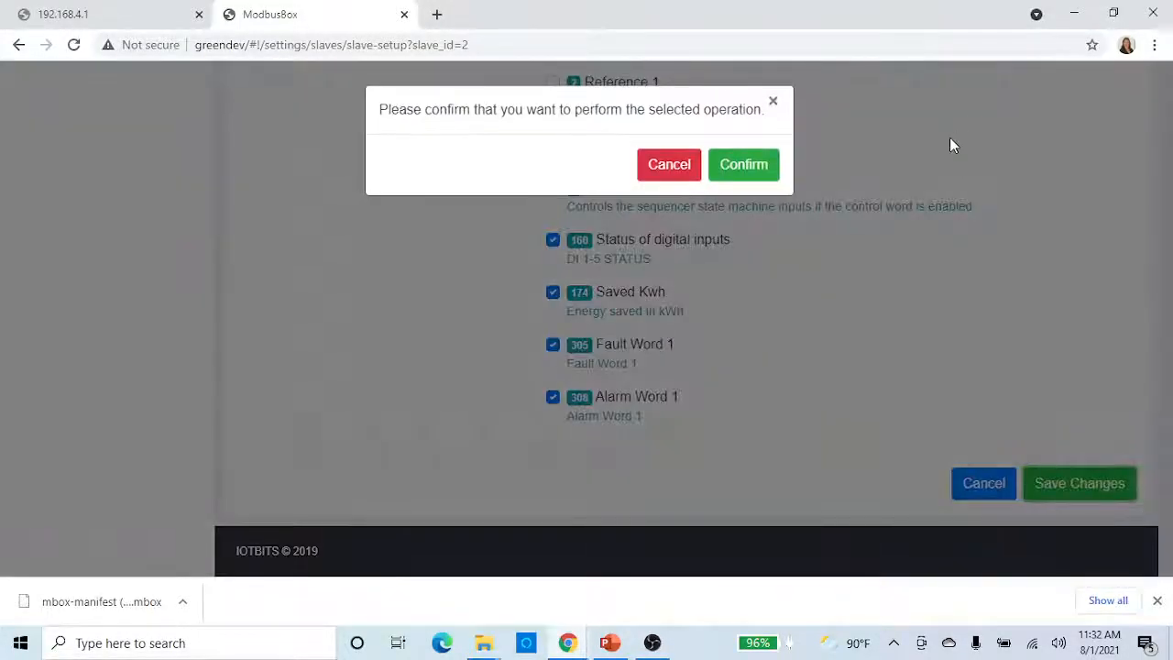
click(747, 168)
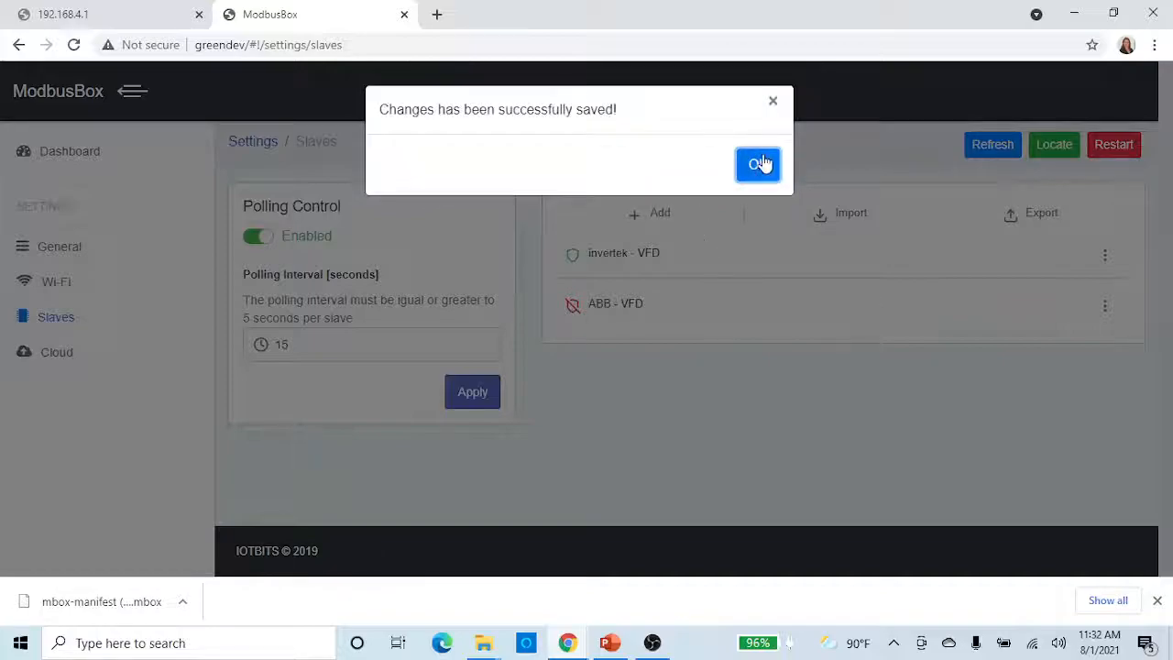
click(760, 164)
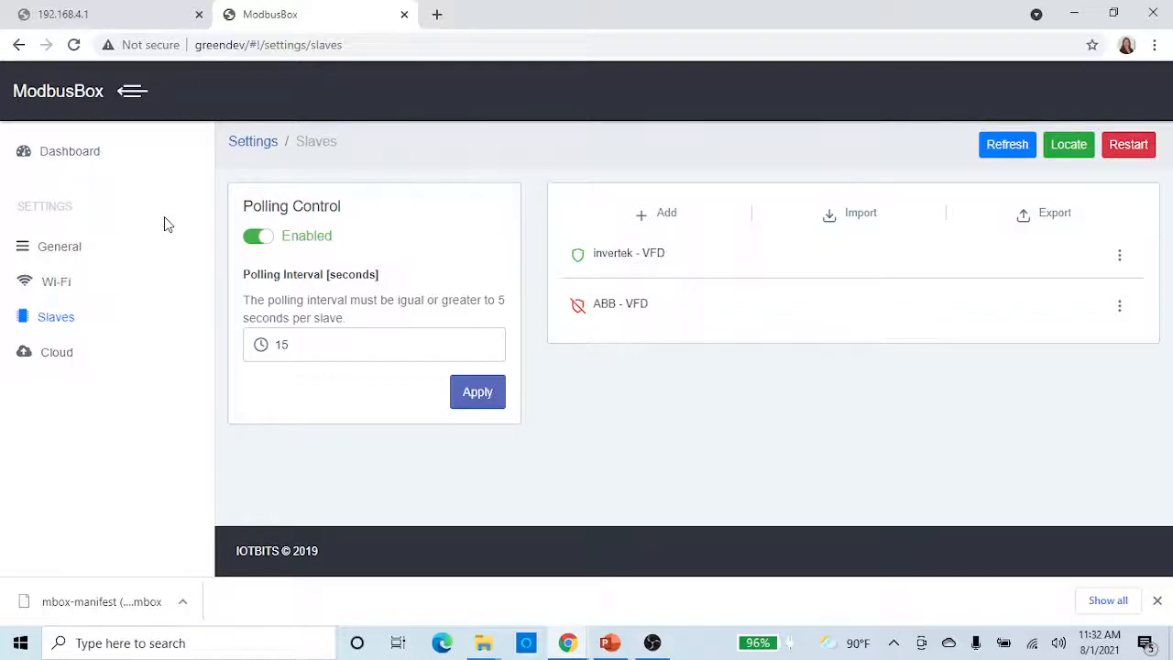
- Open the Node-RED editor at node1.iotbits.net in a new browser tab and sign in with the saved credentials
click(437, 17)
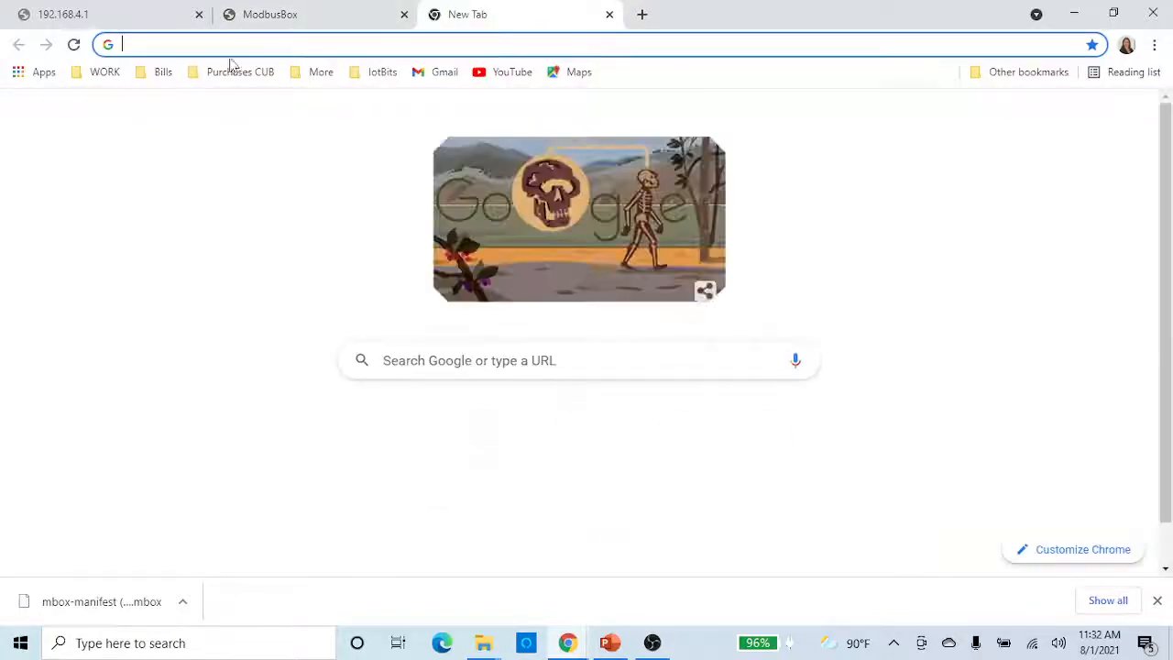
click(134, 42)
text(no)
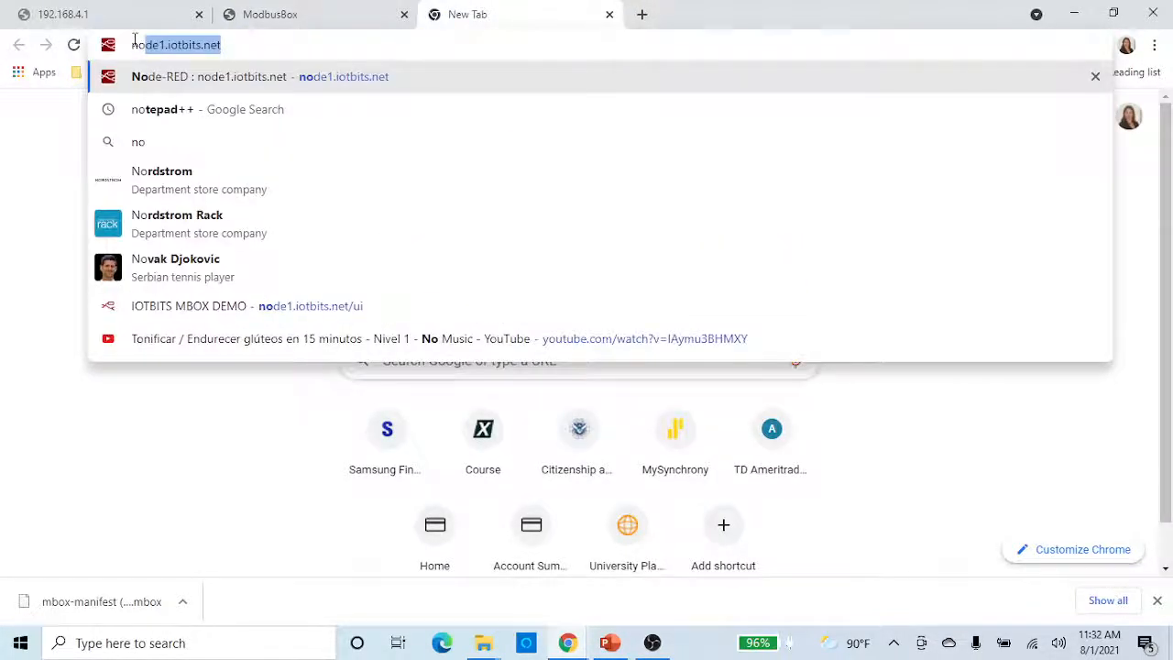
key(Return)
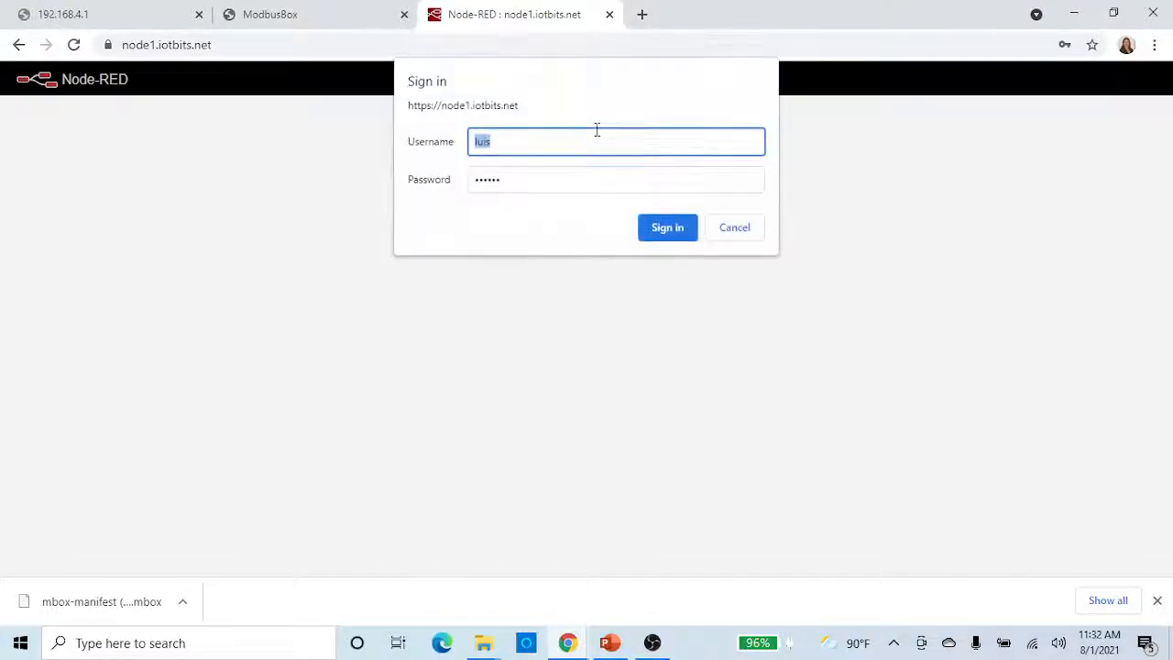
click(665, 228)
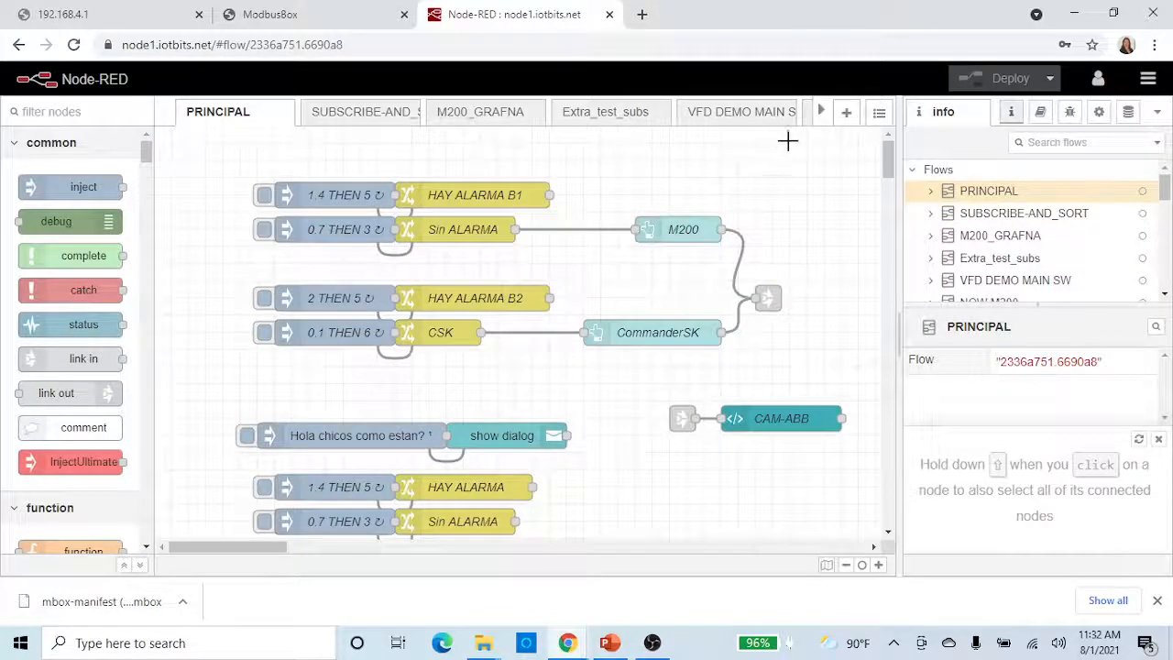
- Open the ModbusBox-WEG flow in the Node-RED editor
click(821, 113)
click(822, 112)
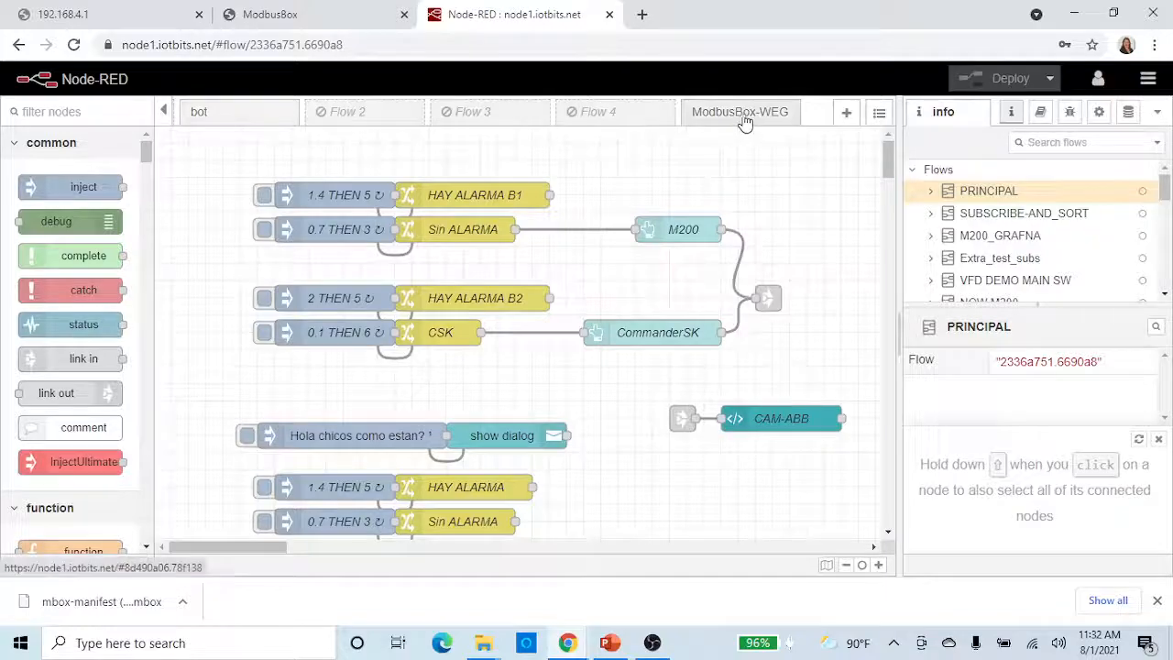
click(748, 123)
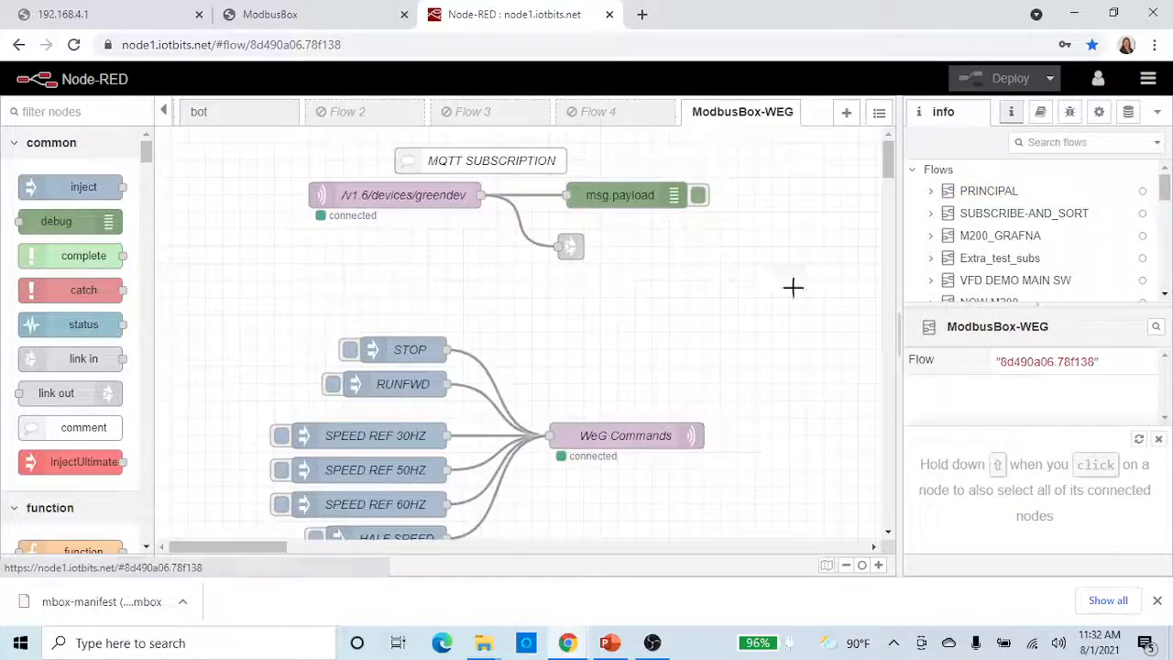
- Show the debug messages, clear the log and filter it to the current flow
click(1069, 111)
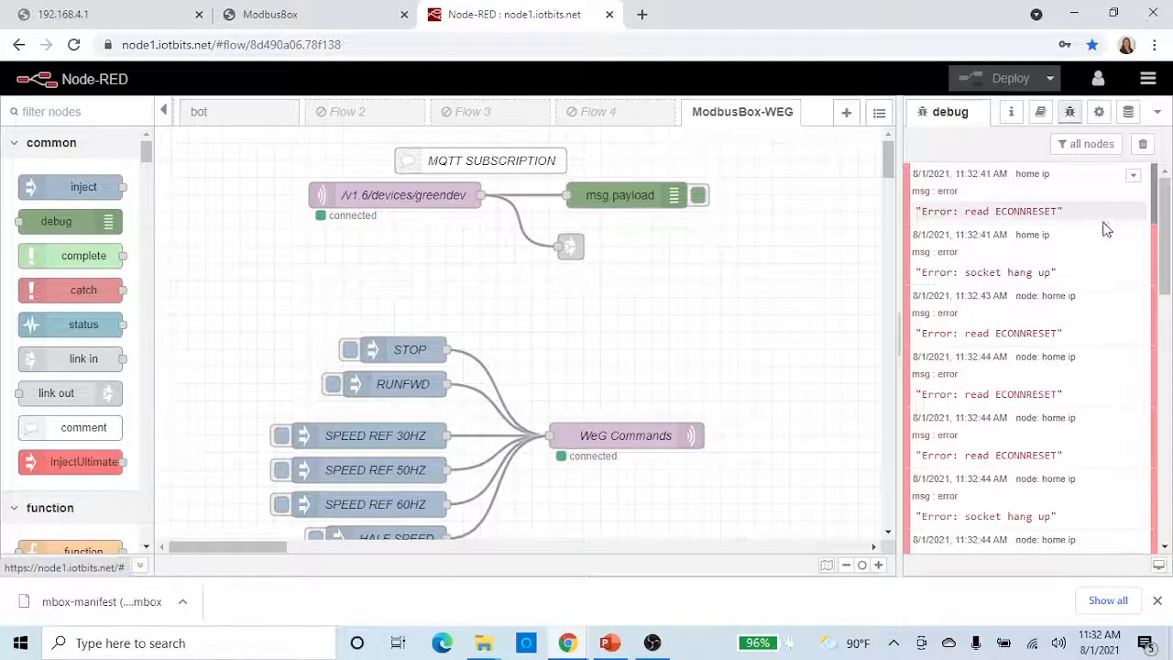
click(1143, 148)
click(1083, 146)
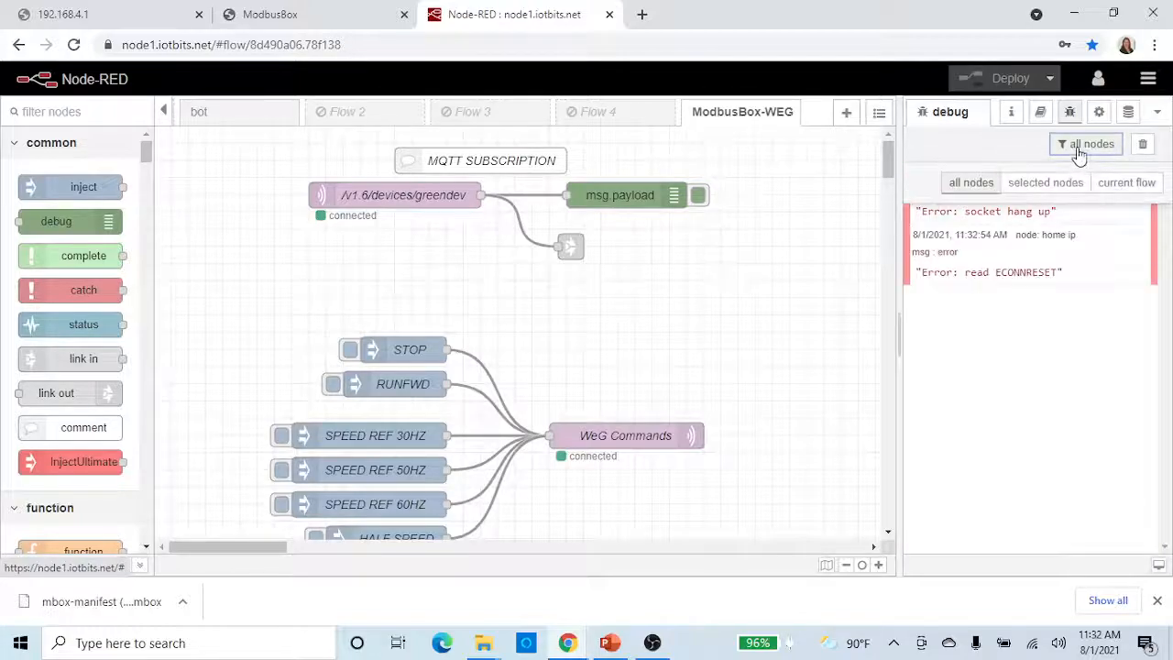
click(1129, 183)
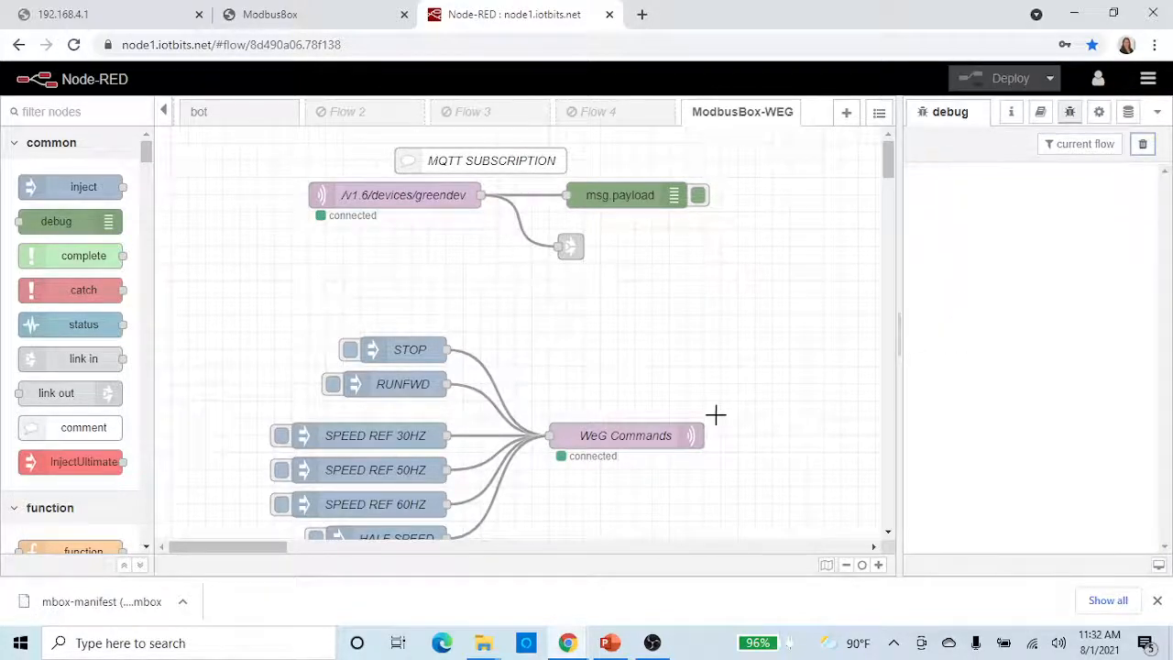
scroll(621, 328, down, 2)
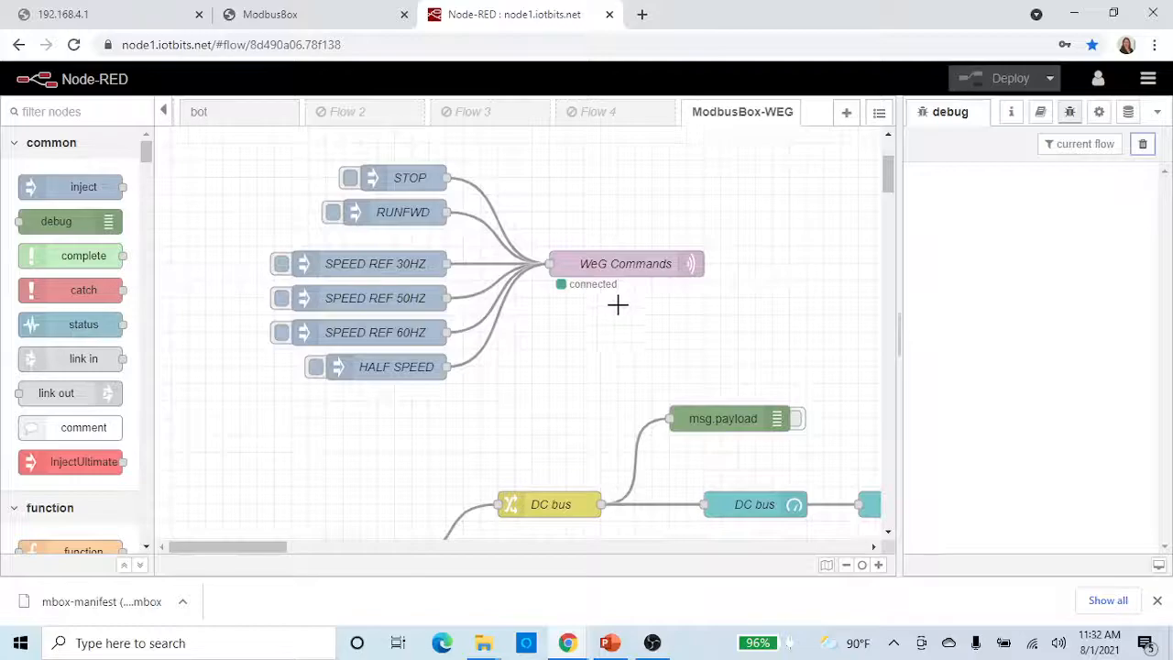
scroll(614, 298, up, 2)
drag(580, 242, 581, 242)
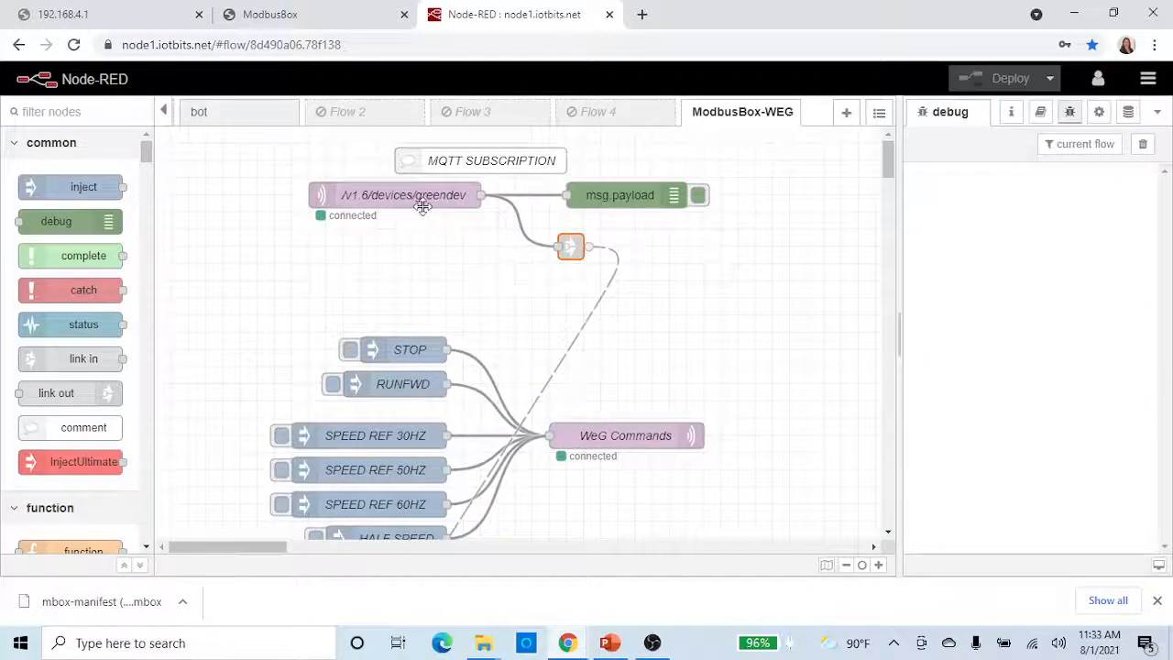
- Copy the cloud host topic from the ModbusBox dashboard overview
click(295, 18)
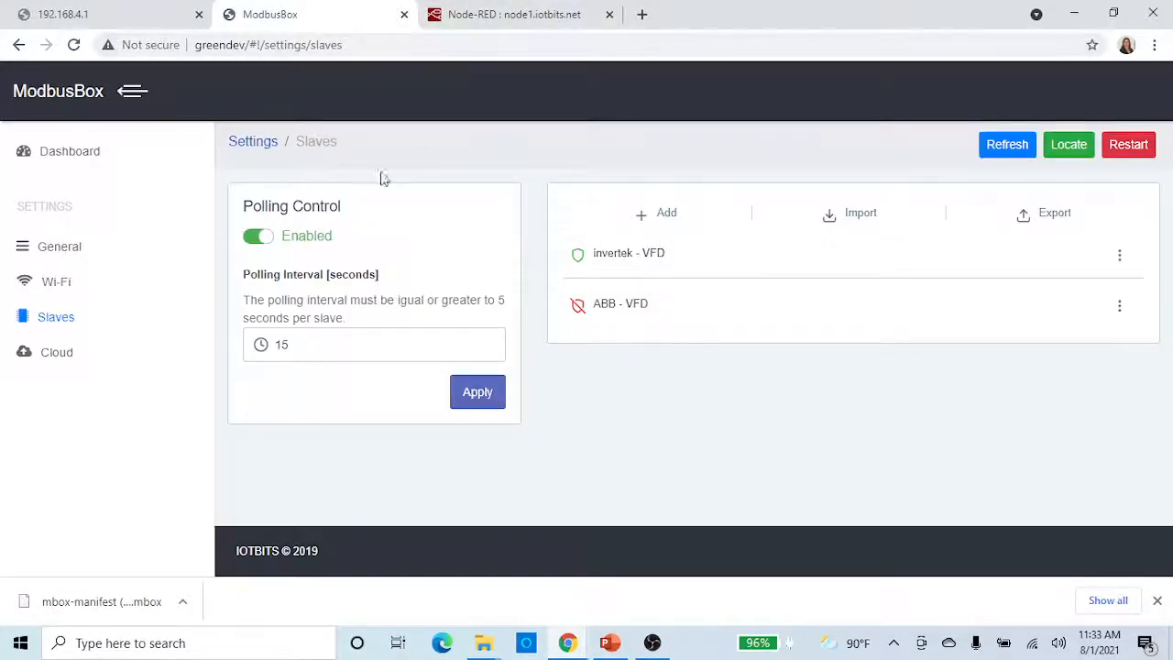
click(66, 260)
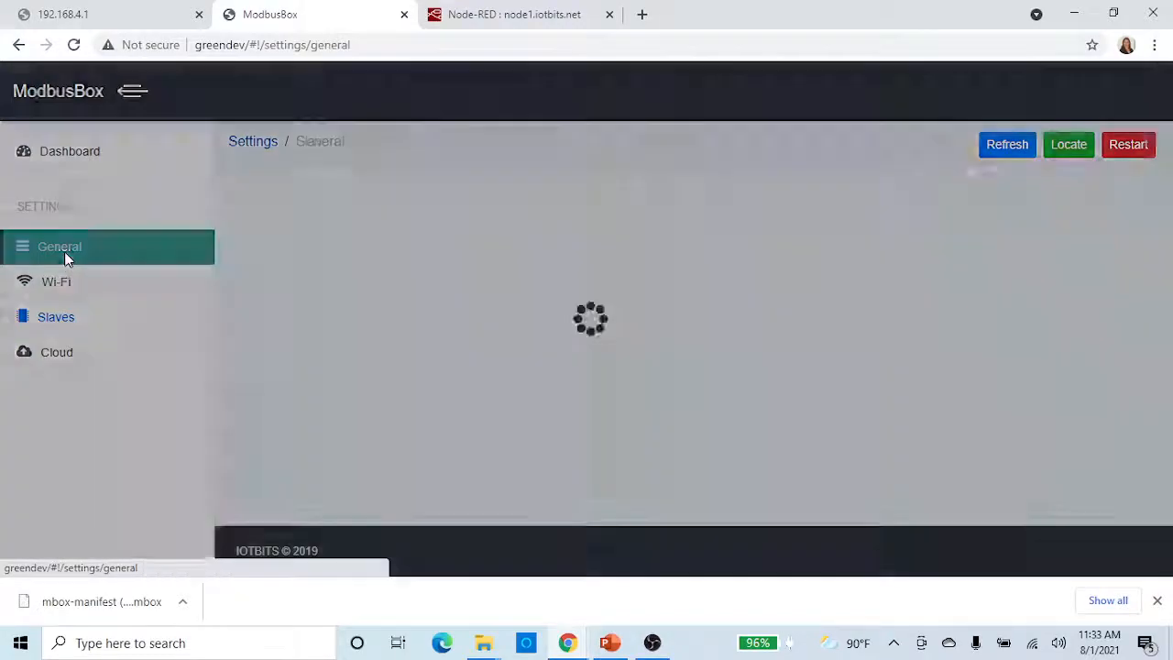
click(77, 159)
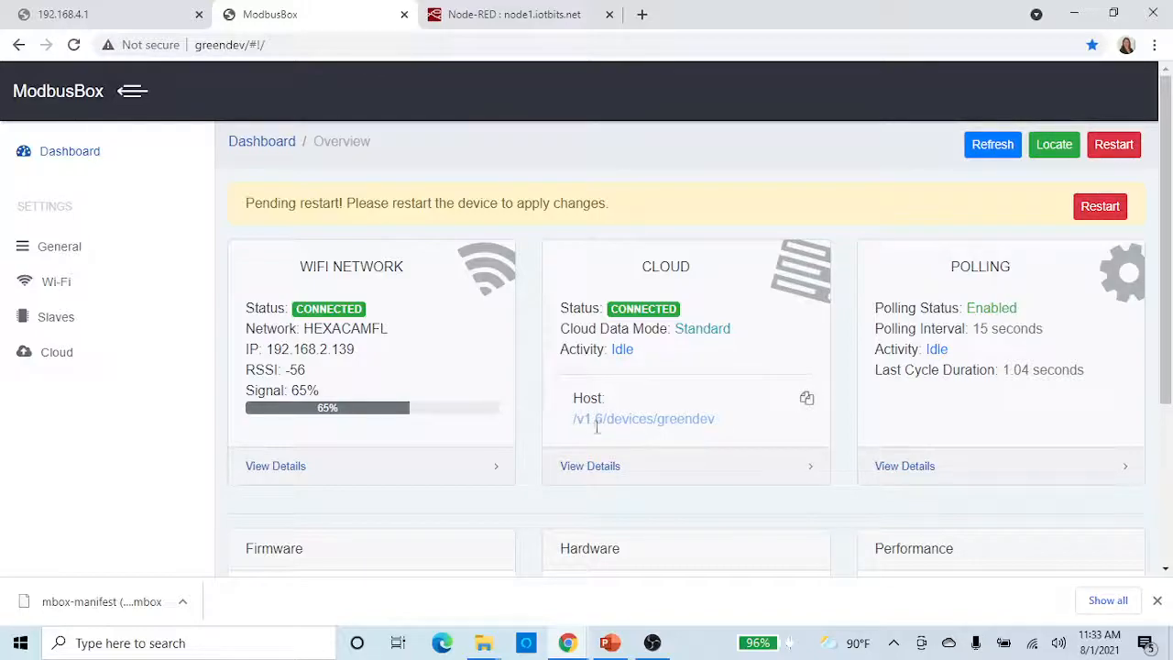
click(806, 397)
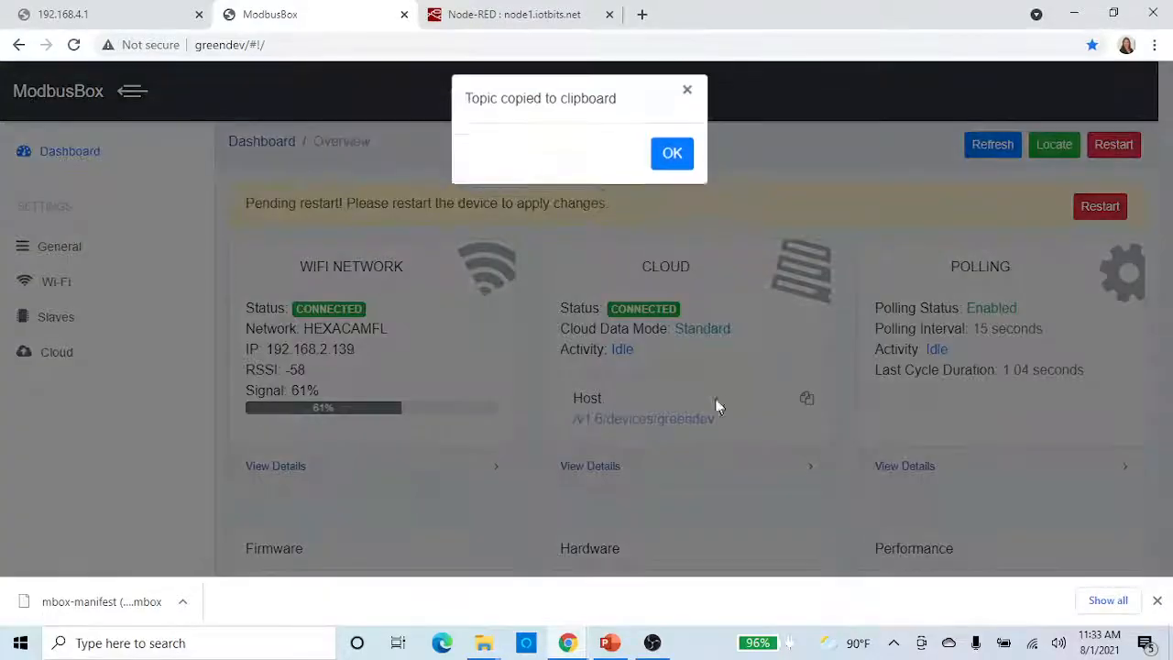
click(677, 168)
- Check the topic in the Node-RED MQTT subscription node's properties against the device's topic, then close the properties
click(527, 14)
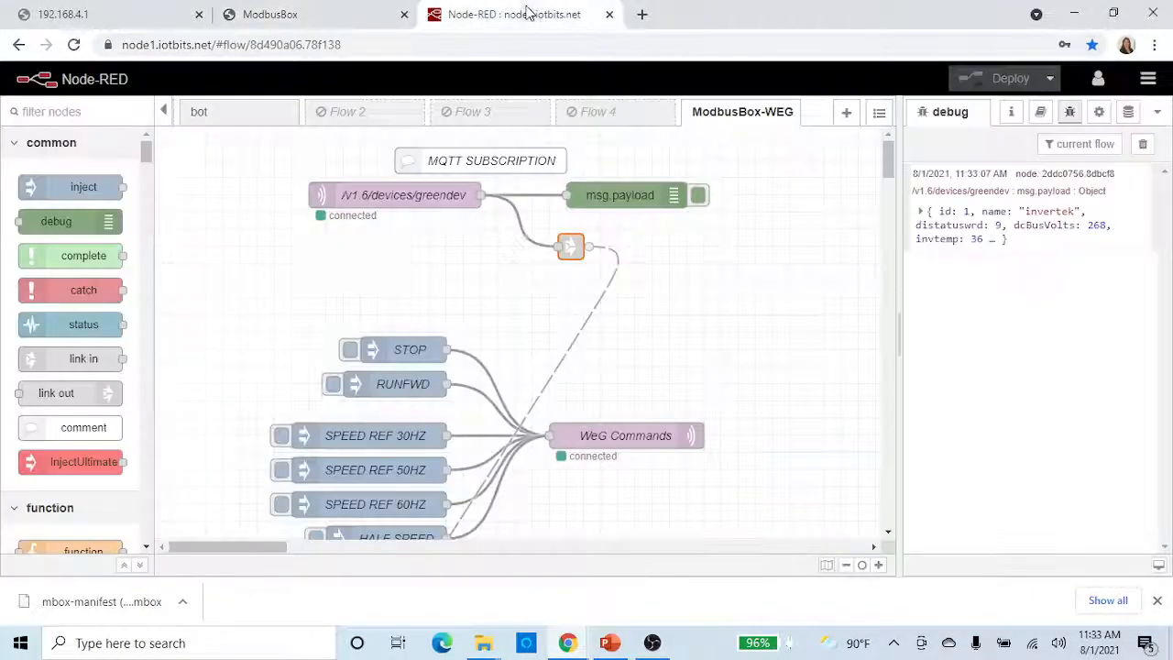
double_click(430, 195)
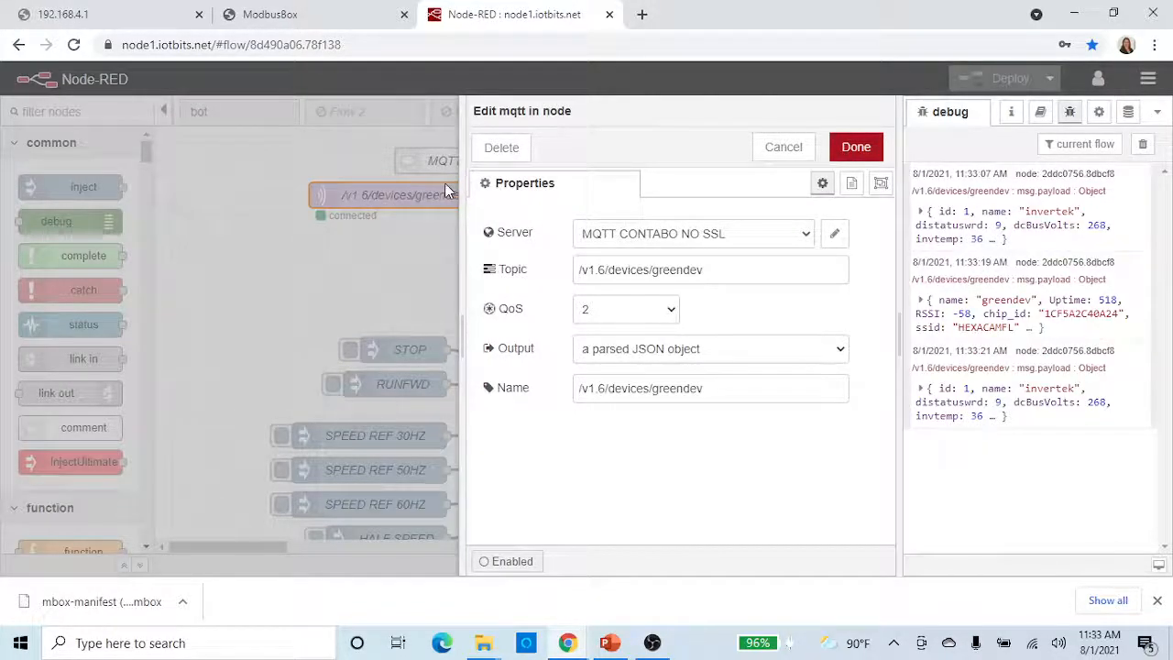
drag(707, 270, 584, 273)
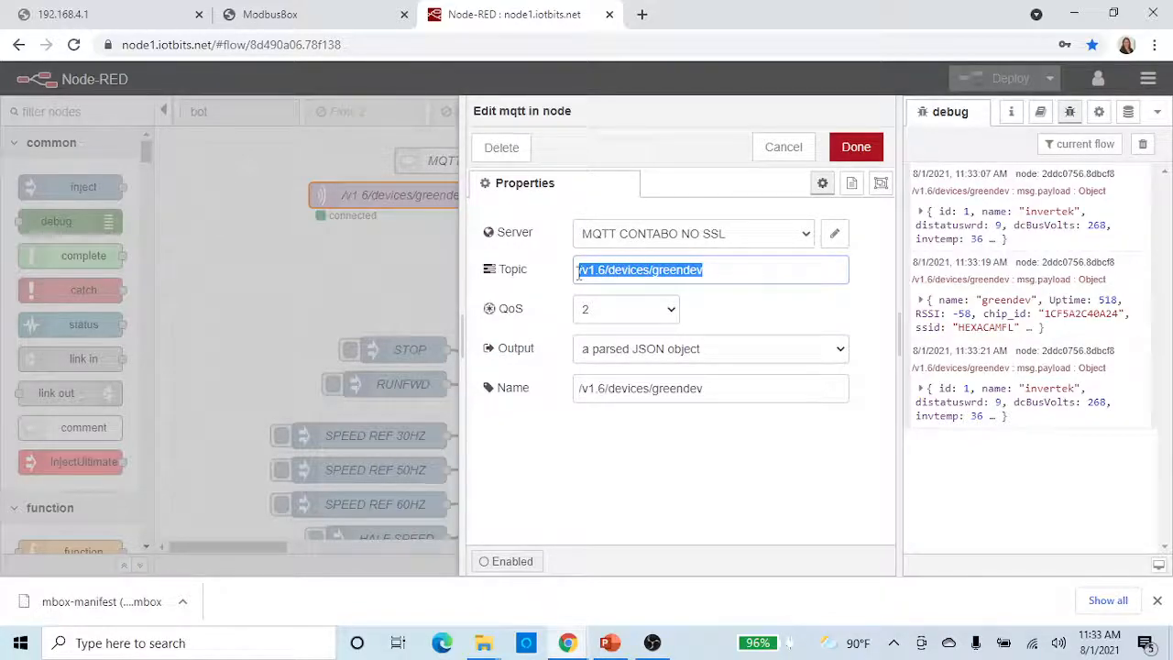
click(854, 147)
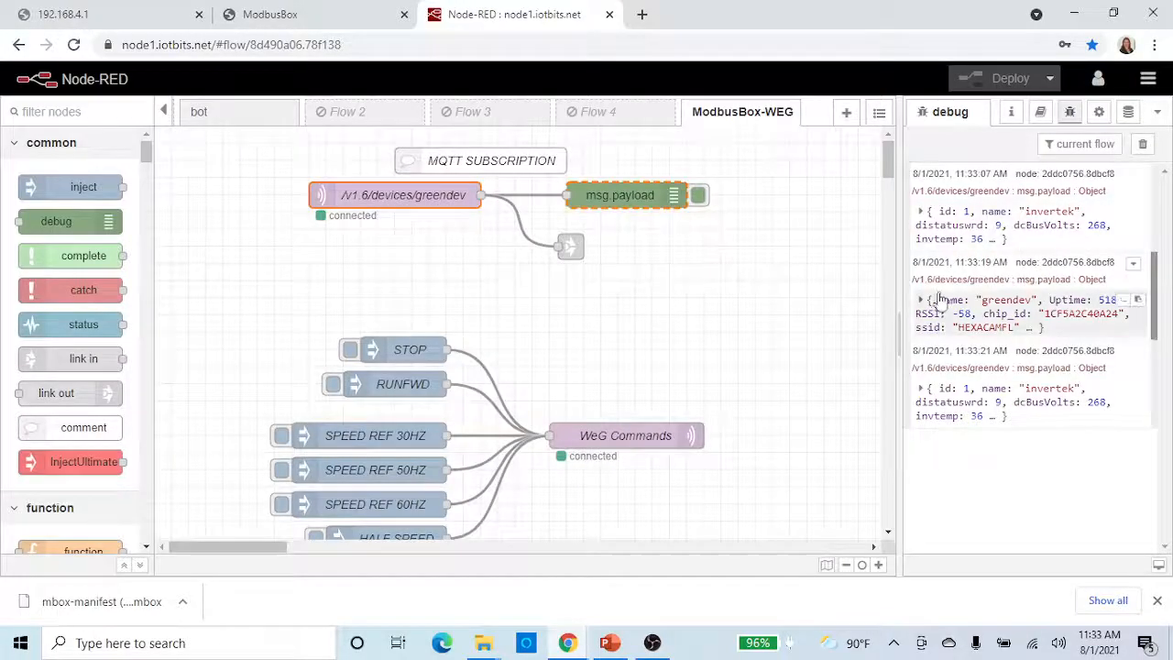
- Widen the debug area and examine the register values in the first invertek message
drag(895, 303, 722, 303)
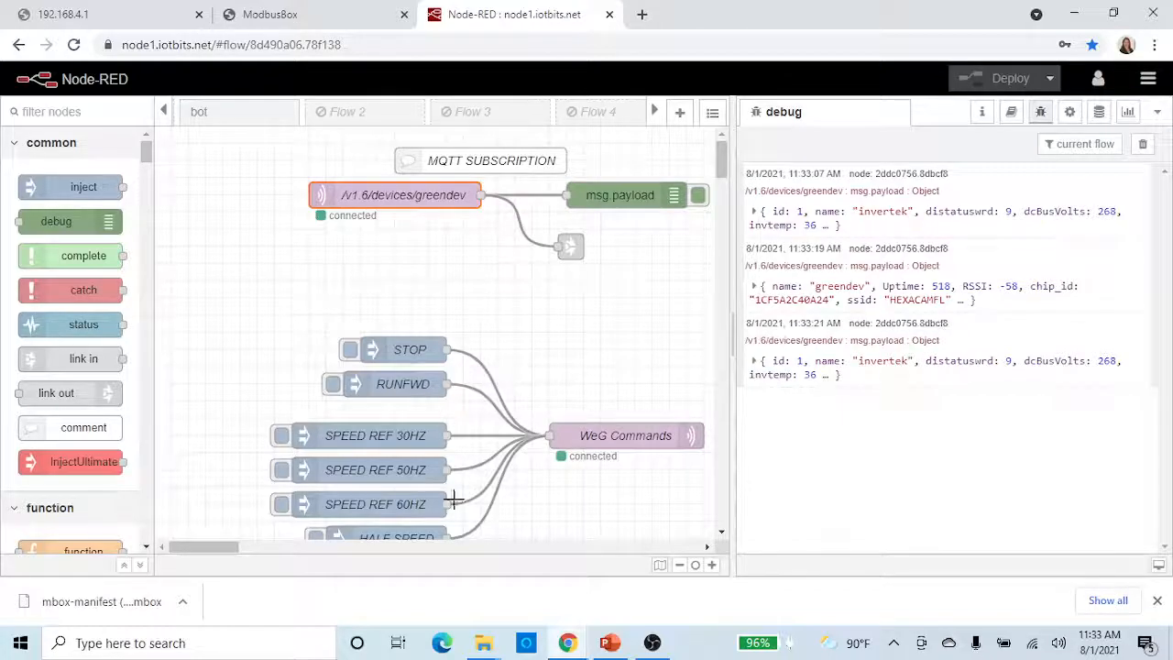
drag(237, 548, 246, 548)
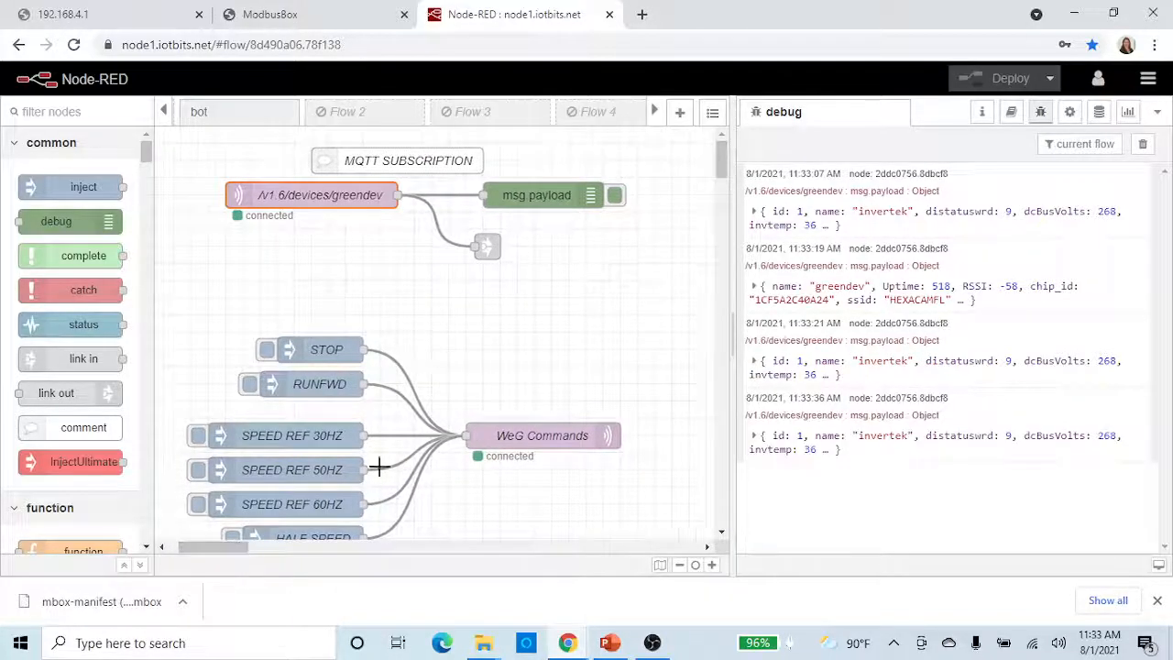
click(755, 214)
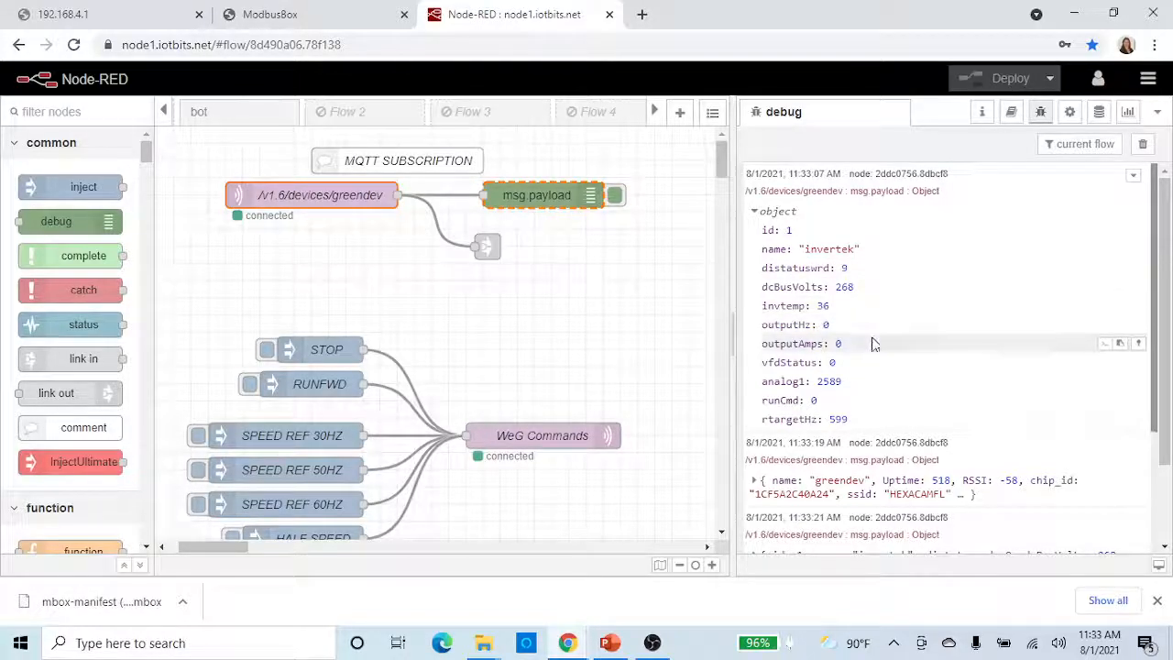
click(755, 213)
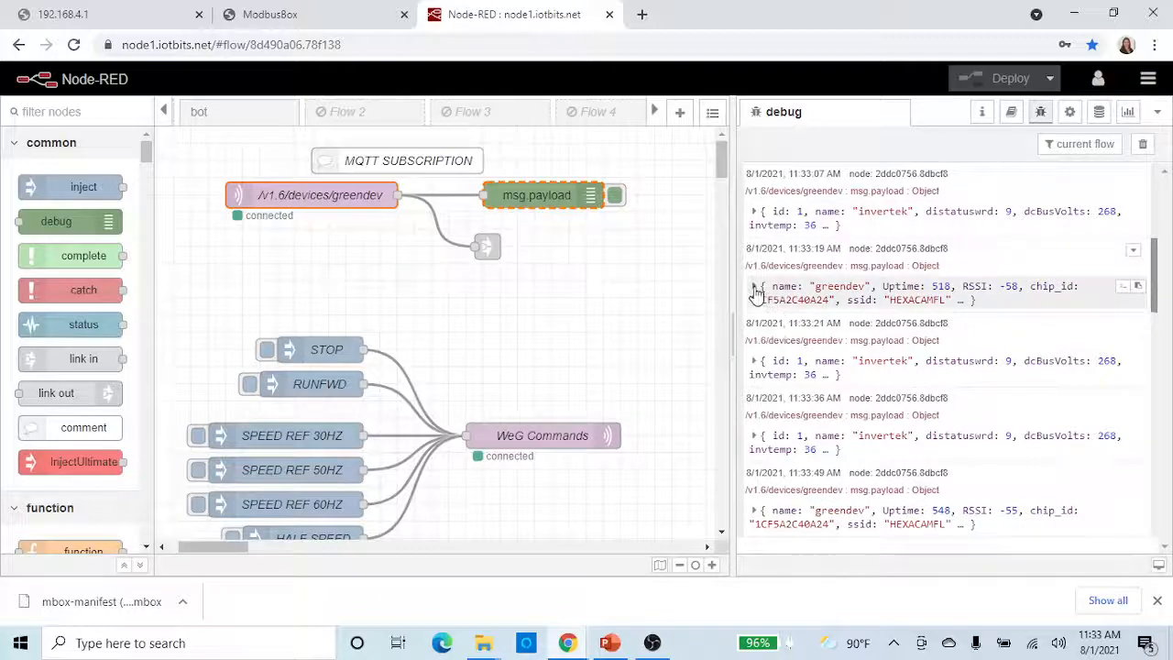
- Expand the greendev status messages in the debug log and examine the device's network details and input voltage
scroll(756, 292, down, 1)
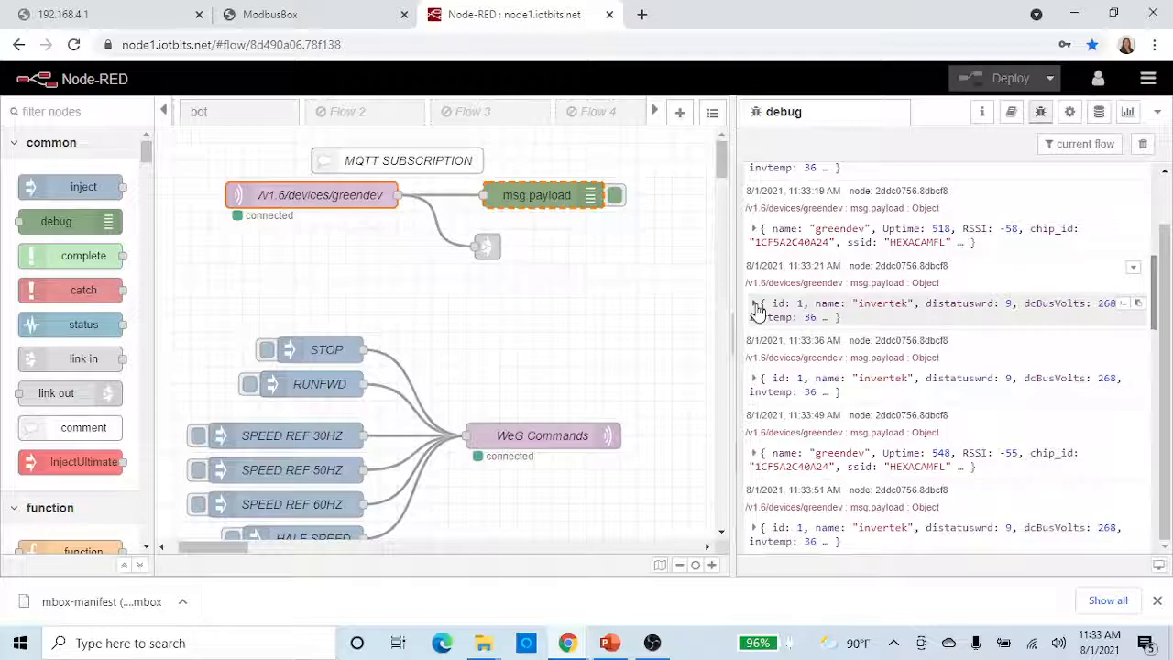
click(753, 230)
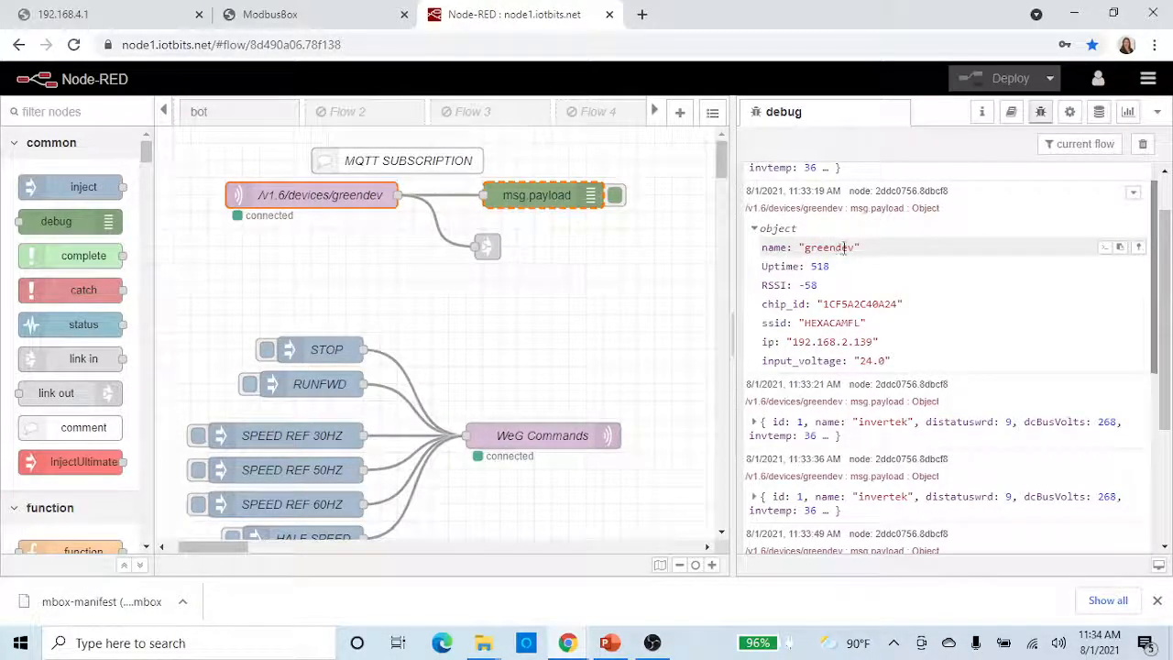
scroll(810, 265, down, 1)
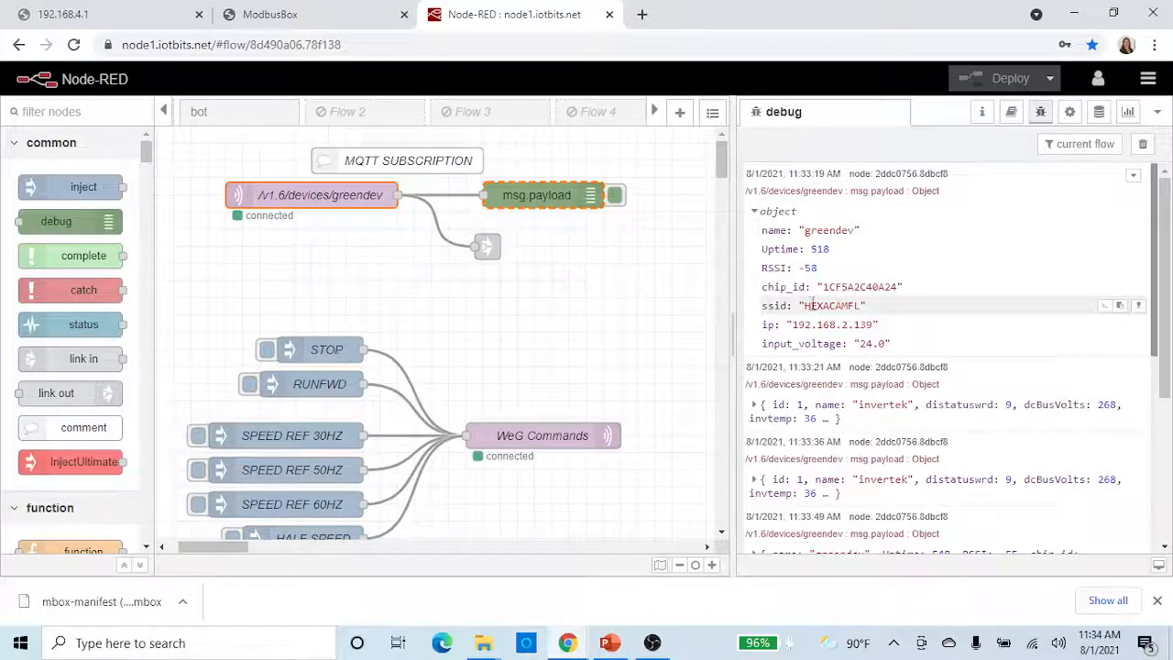
scroll(827, 340, down, 2)
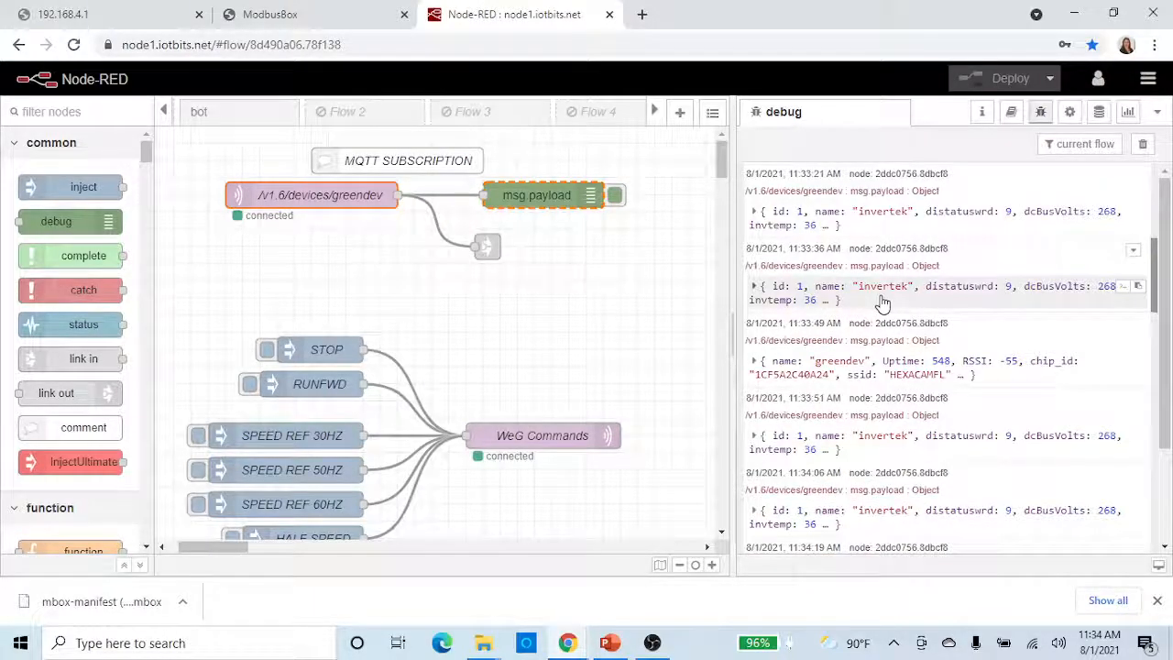
scroll(870, 312, down, 1)
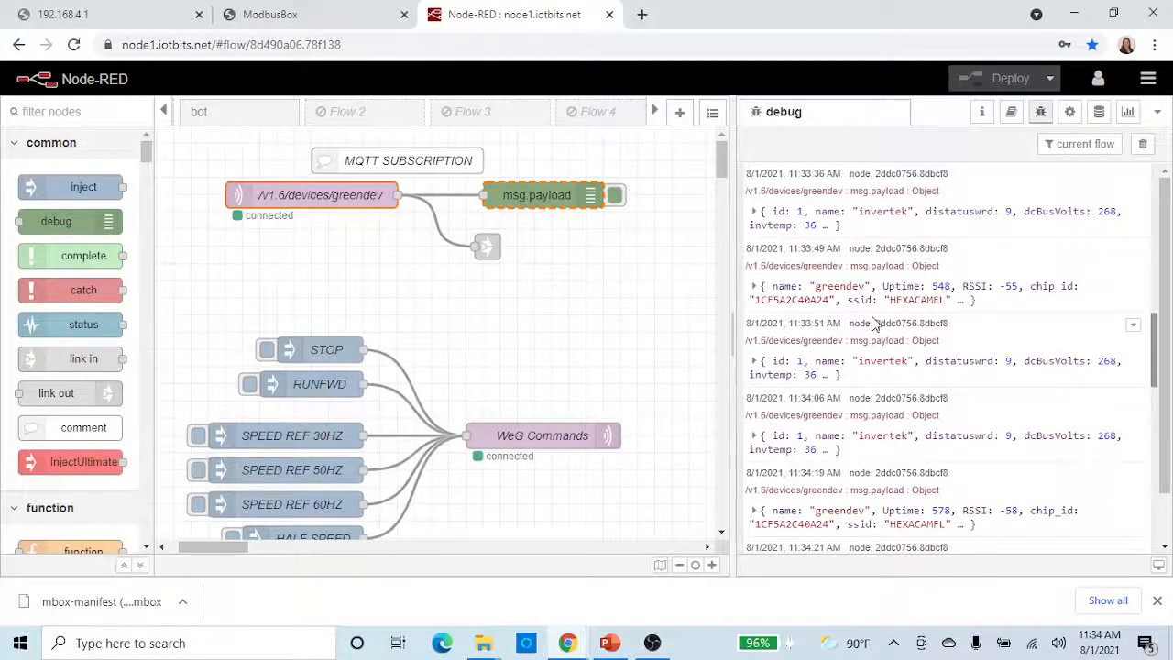
scroll(865, 339, down, 1)
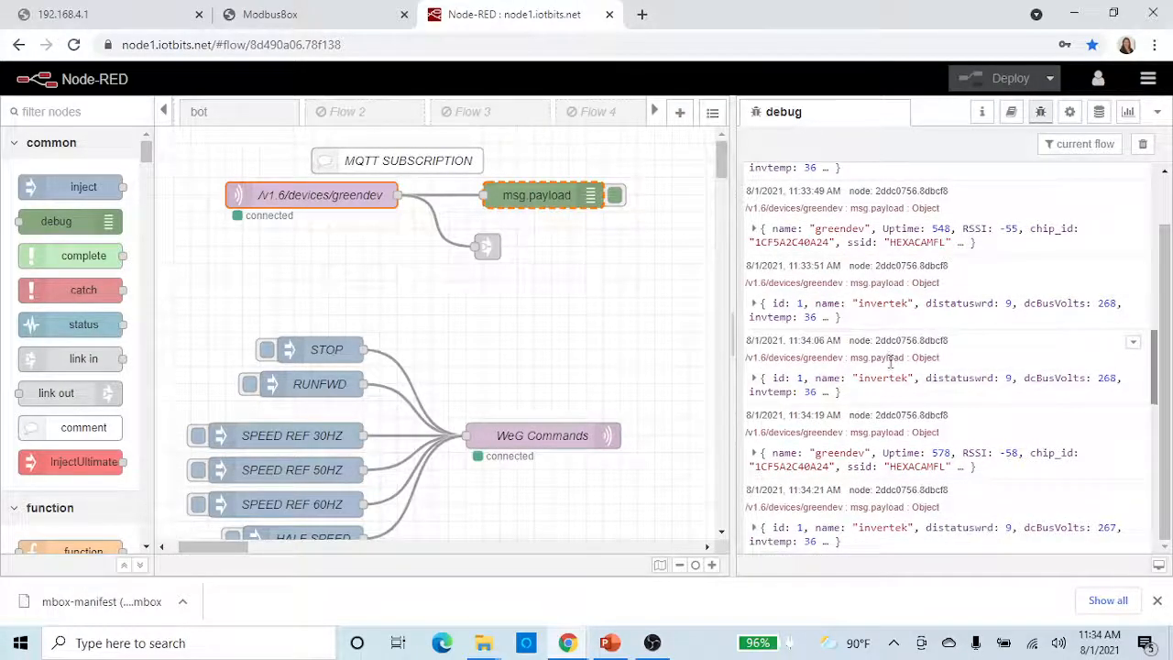
click(756, 453)
scroll(788, 449, down, 1)
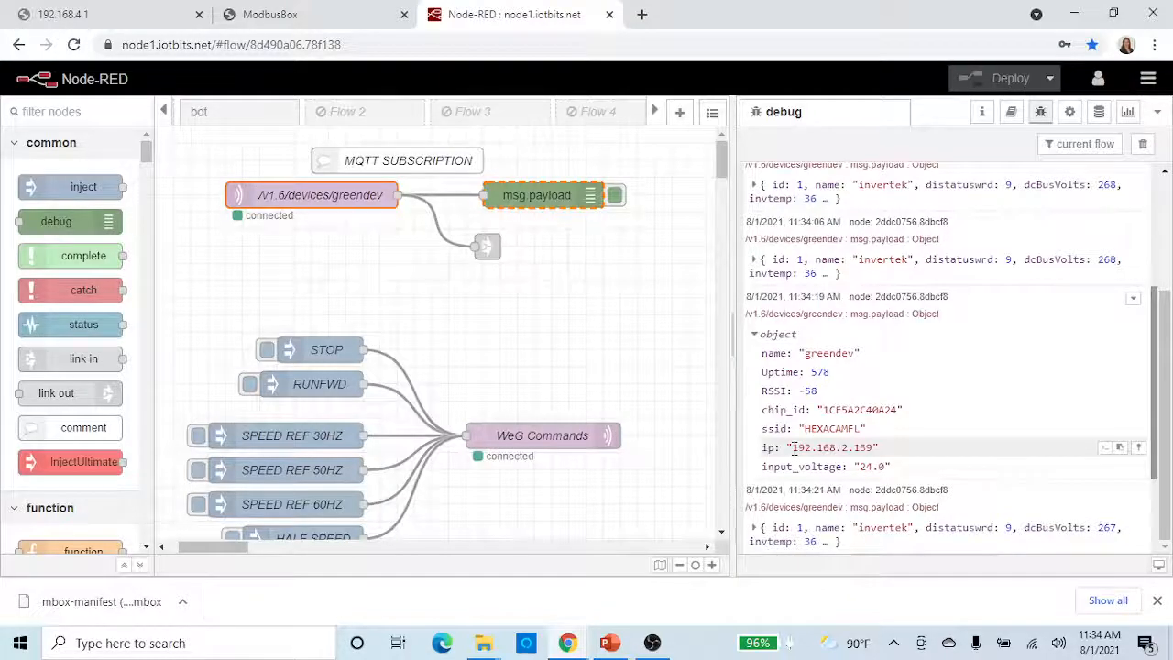
- Check the ModbusBox dashboard and the 192.168.4.1 page for the addresses used, then return to Node-RED
click(324, 16)
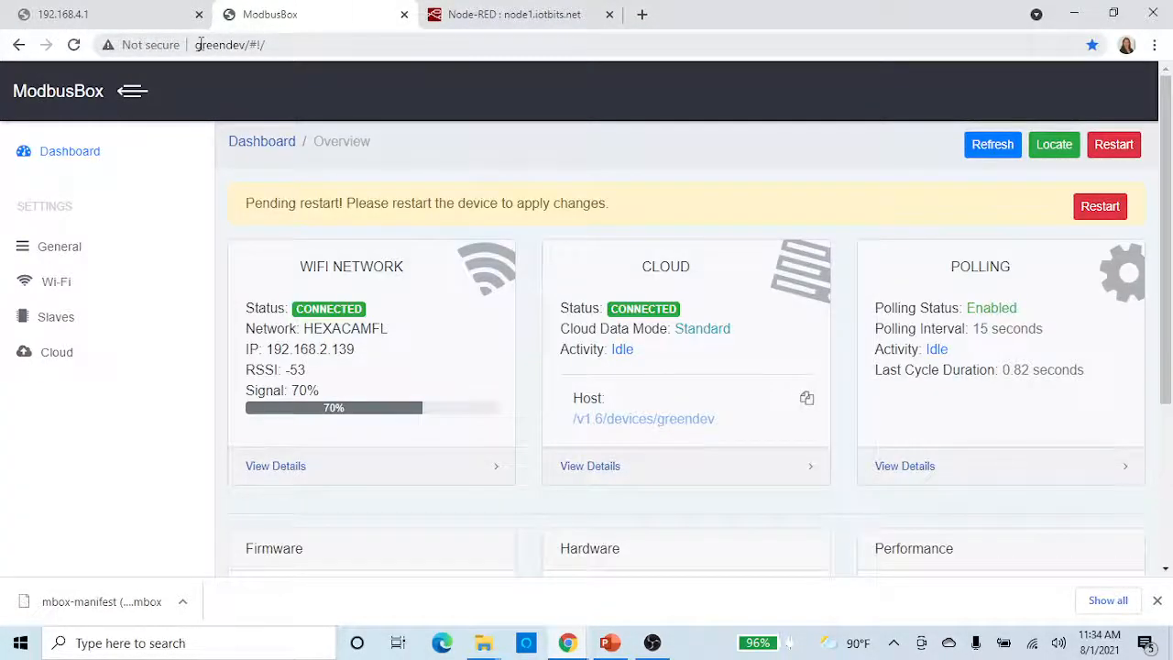
click(95, 25)
click(530, 28)
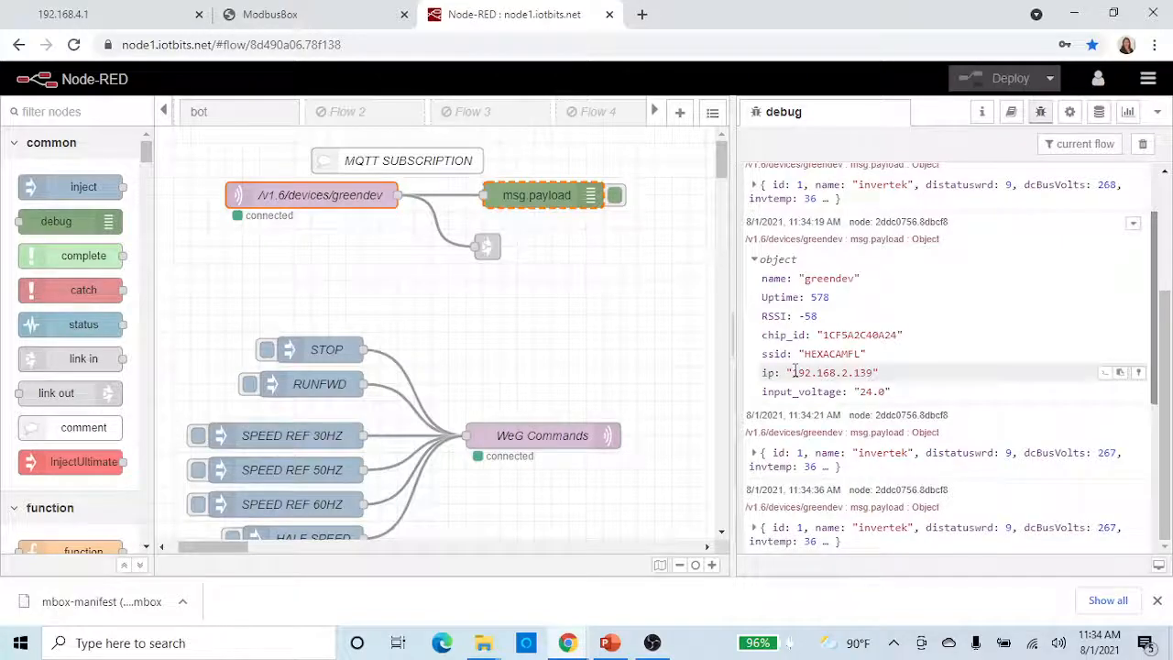
drag(793, 372, 873, 375)
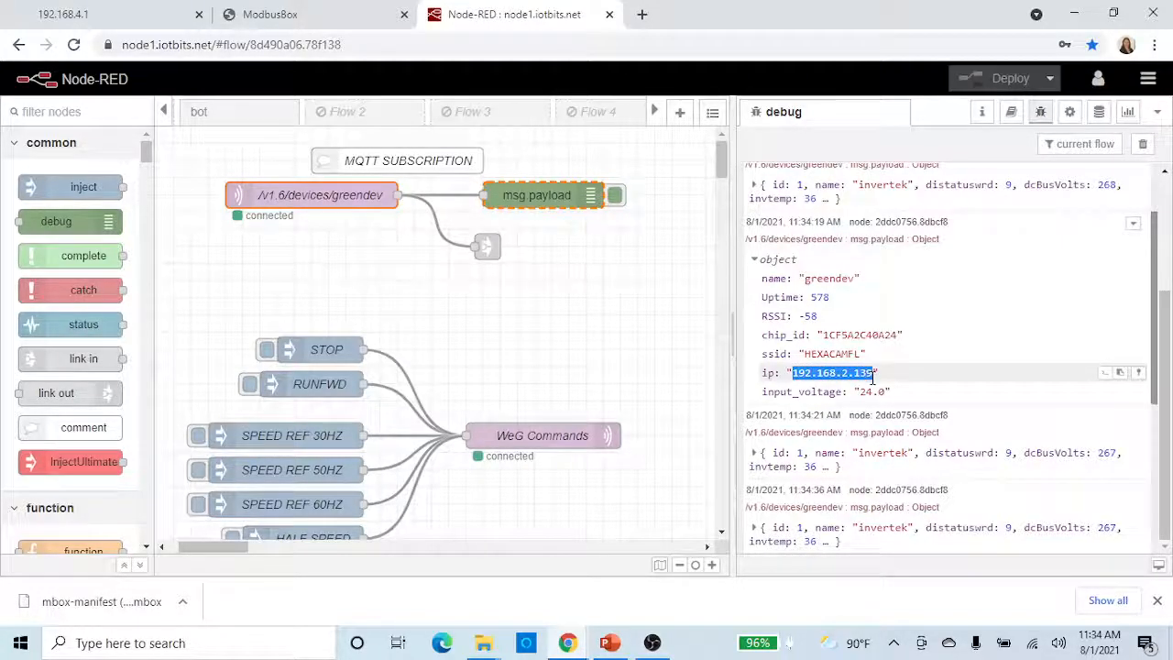
key(ctrl+t)
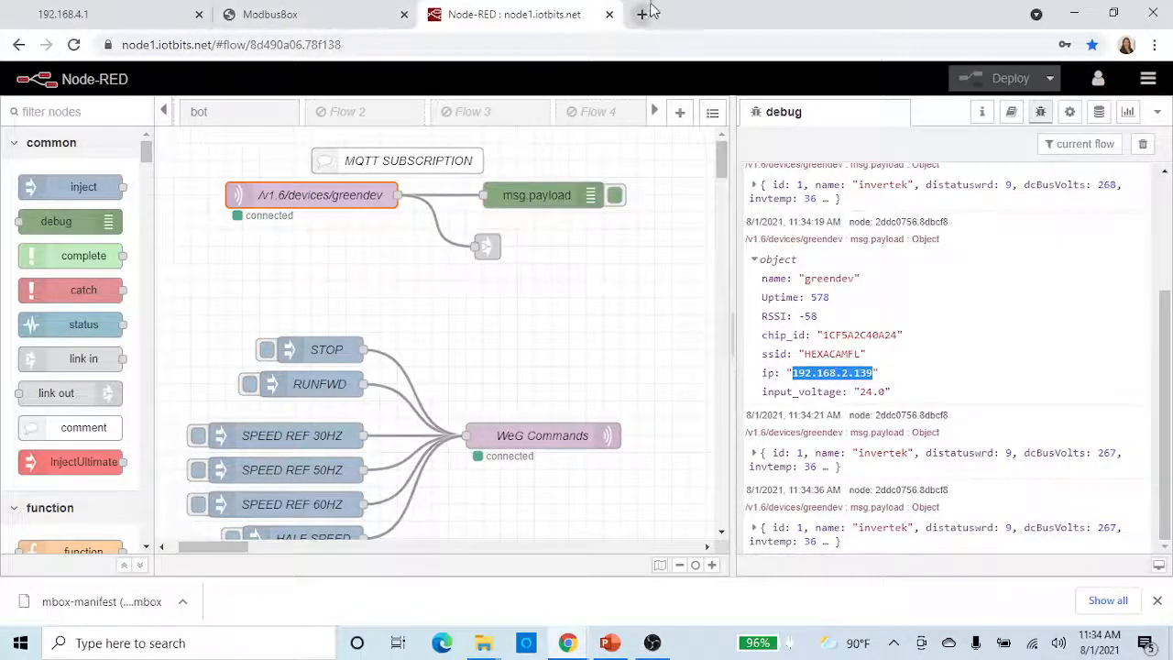
click(150, 52)
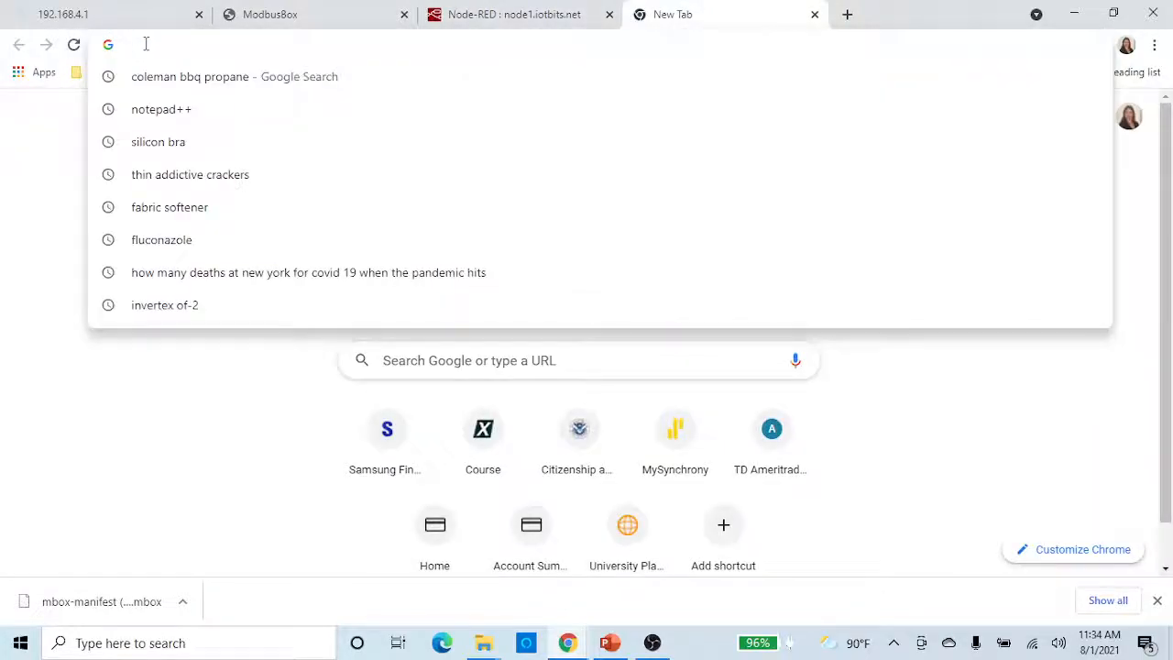
text(http)
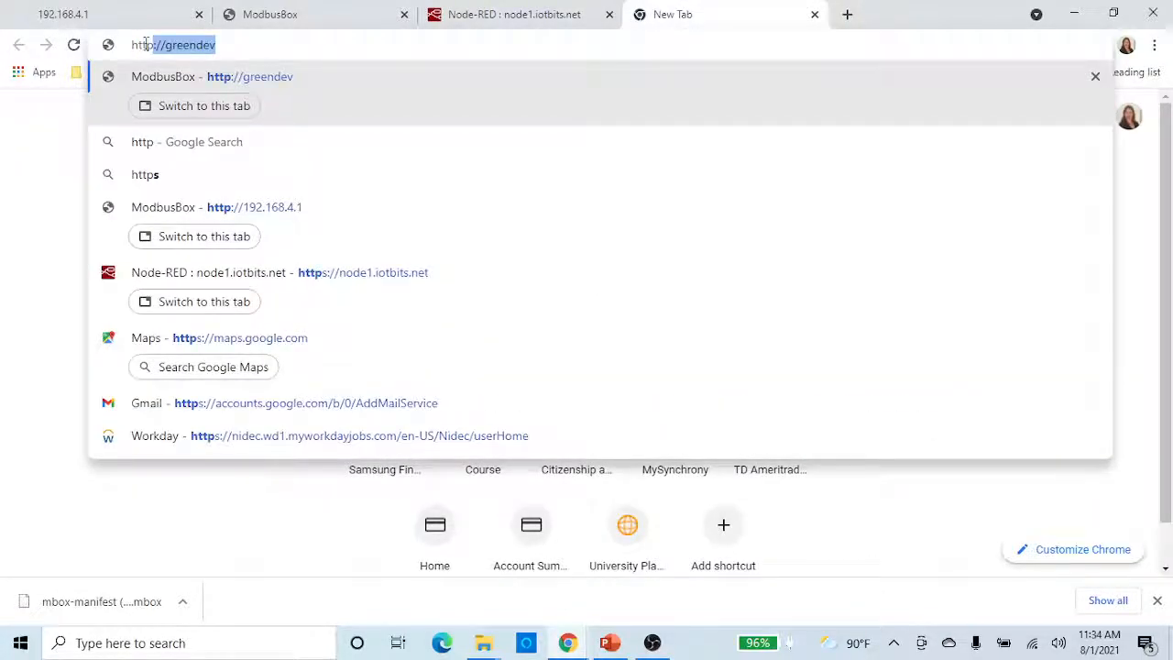
text(://)
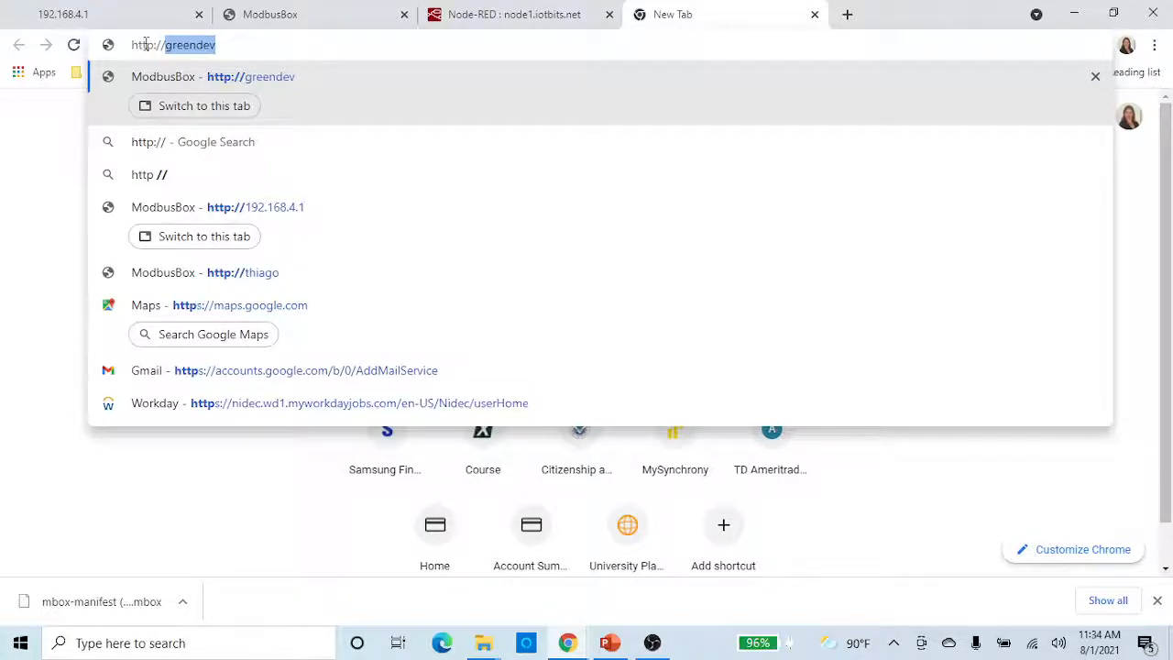
text(192.168.2.139)
key(Return)
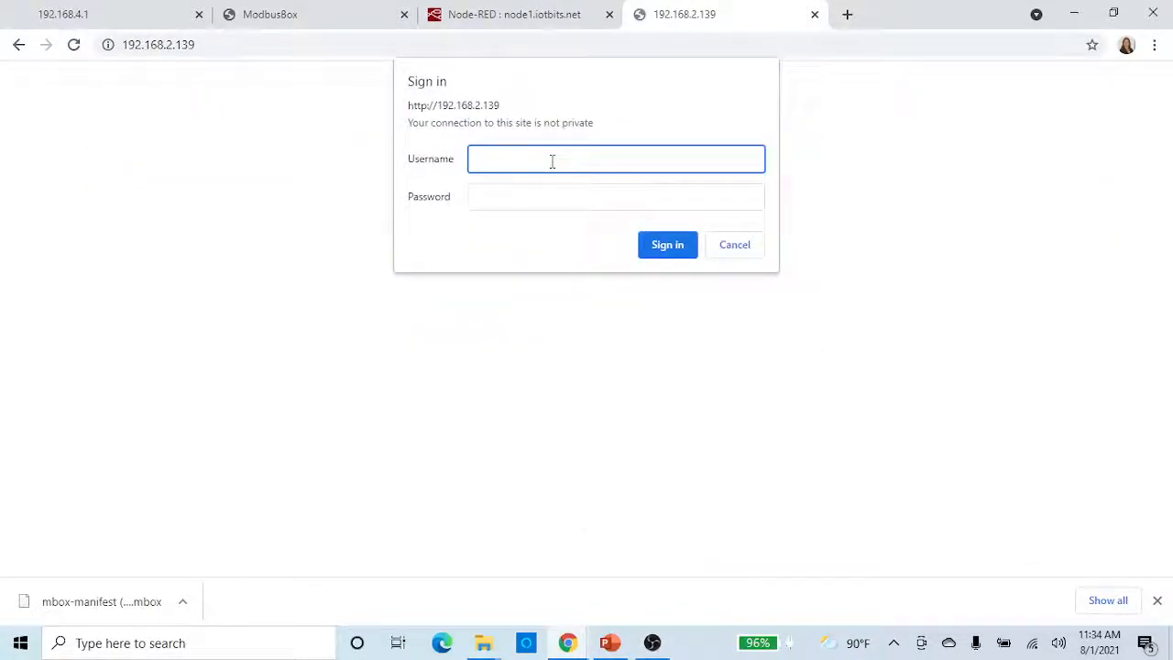
- Sign in to the device's web page as admin with the account password, and dismiss the offer to save the password
text(admin)
click(491, 197)
text(•••)
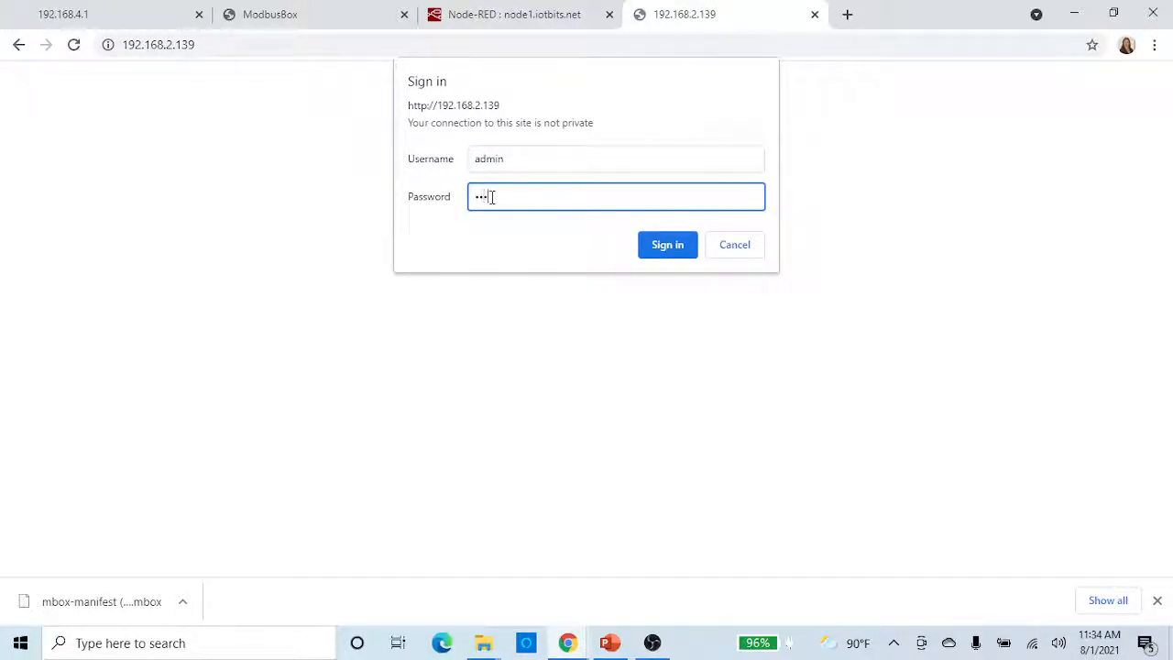
text(••••)
key(Return)
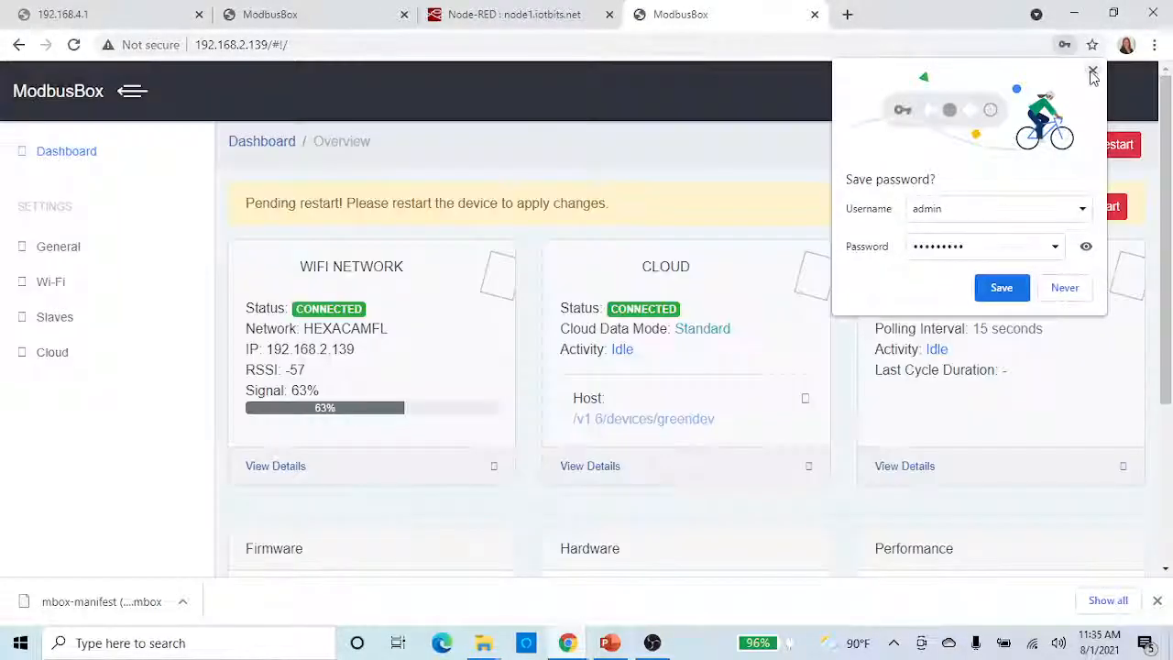
click(1091, 70)
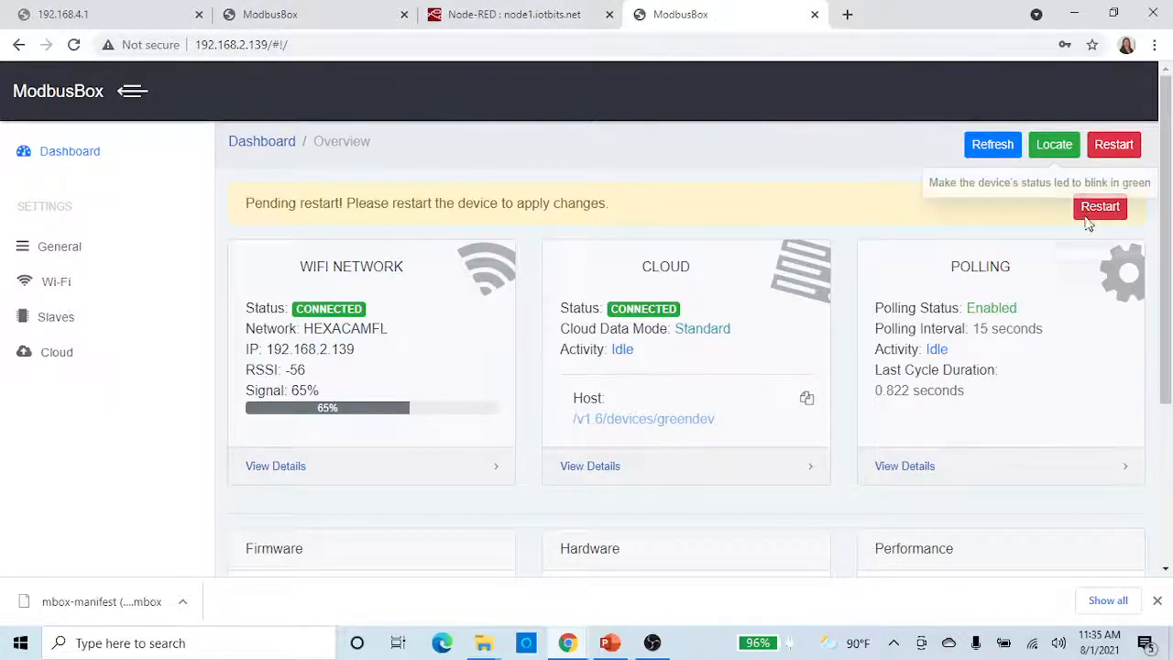
- Compare the ModbusBox dashboard at 192.168.2.139 with the one at greendev, then close the 192.168.2.139 page
click(311, 18)
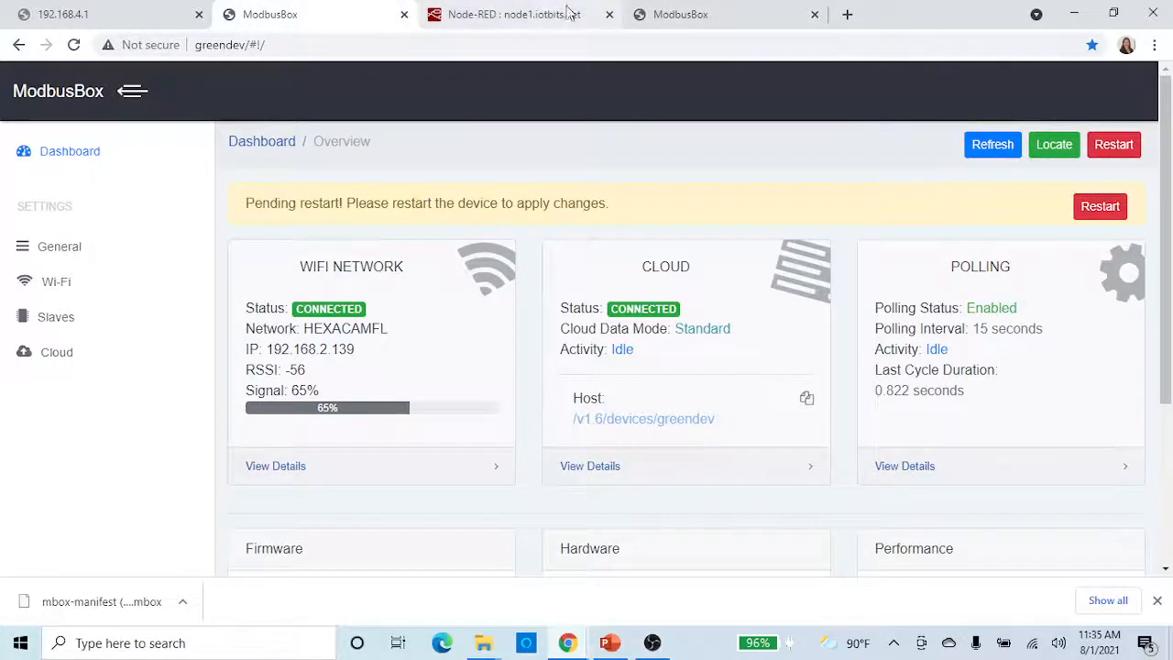
click(707, 15)
click(295, 15)
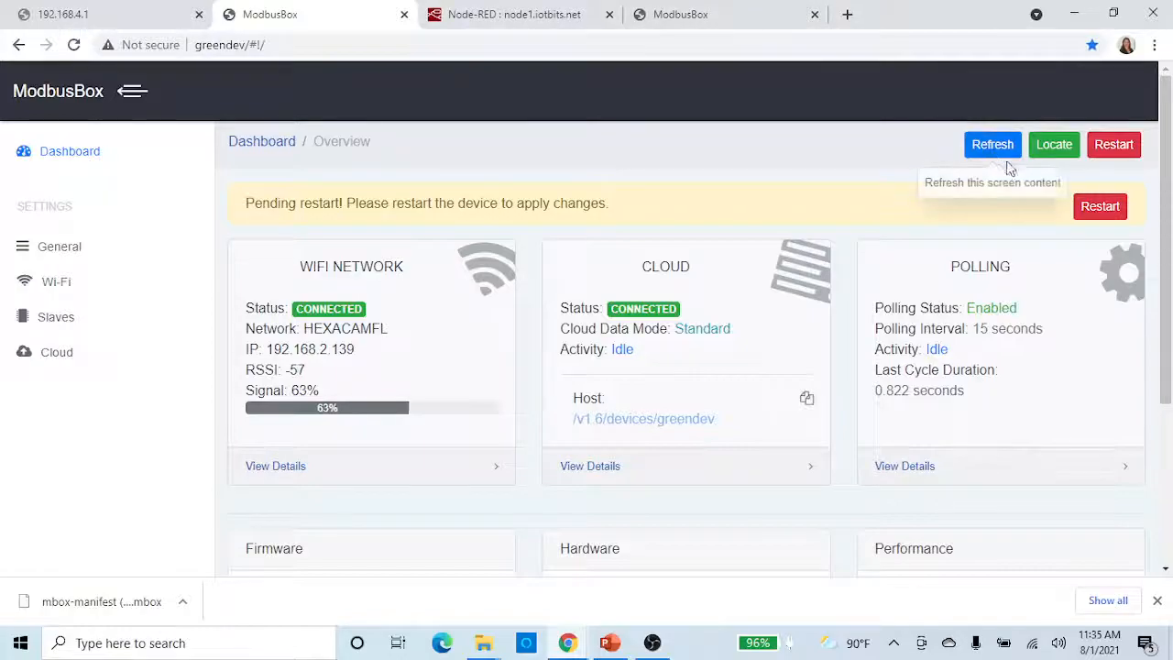
click(697, 15)
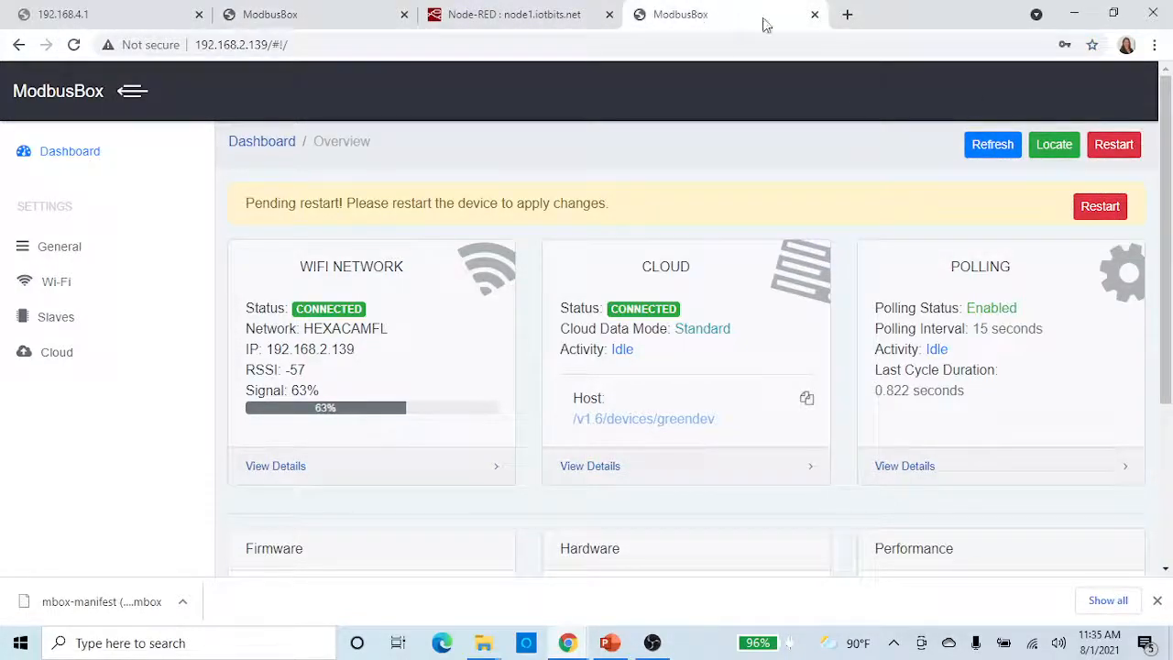
click(813, 16)
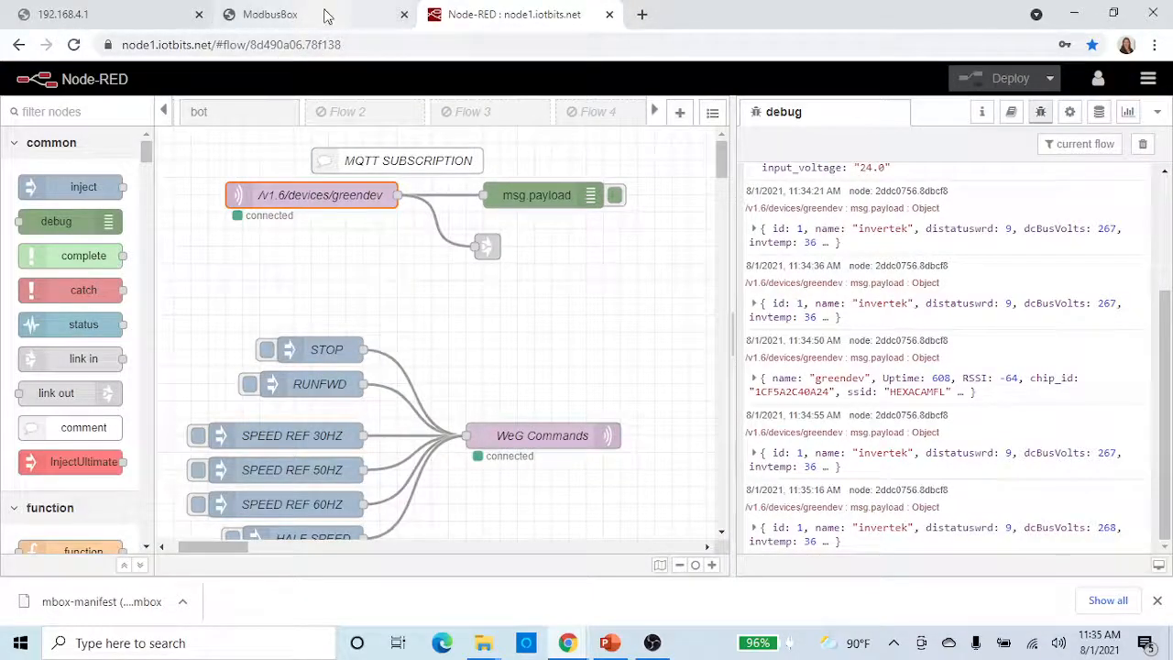
- Restart the device from the greendev ModbusBox dashboard to apply the pending changes, then narrow the debug area in Node-RED
click(292, 16)
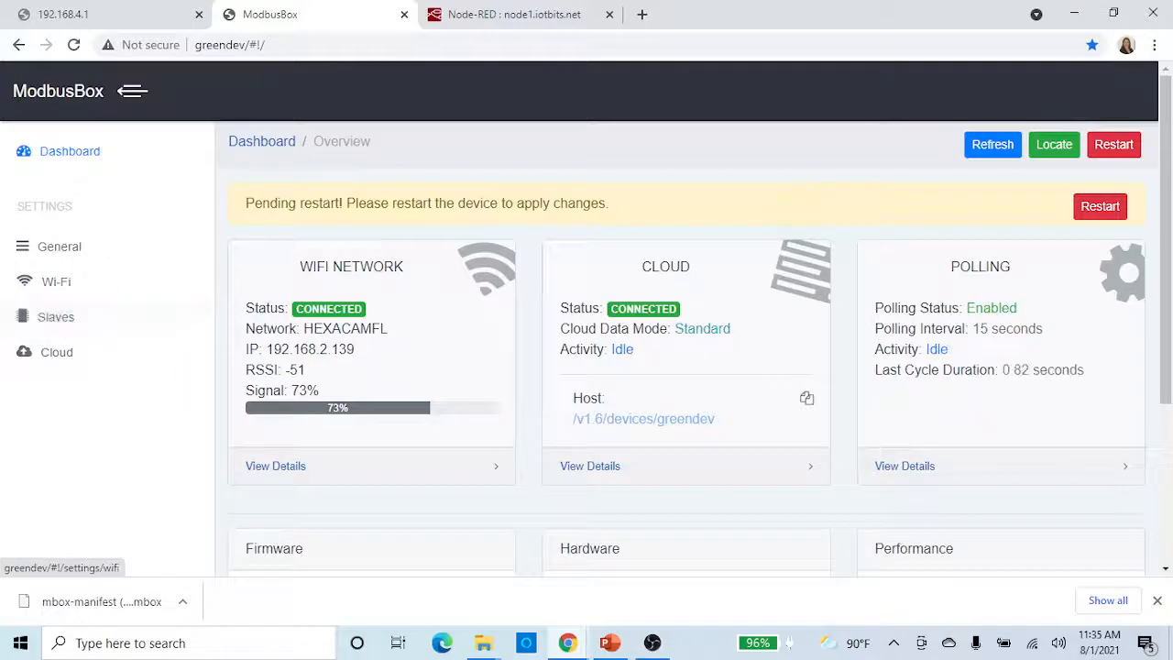
click(1116, 210)
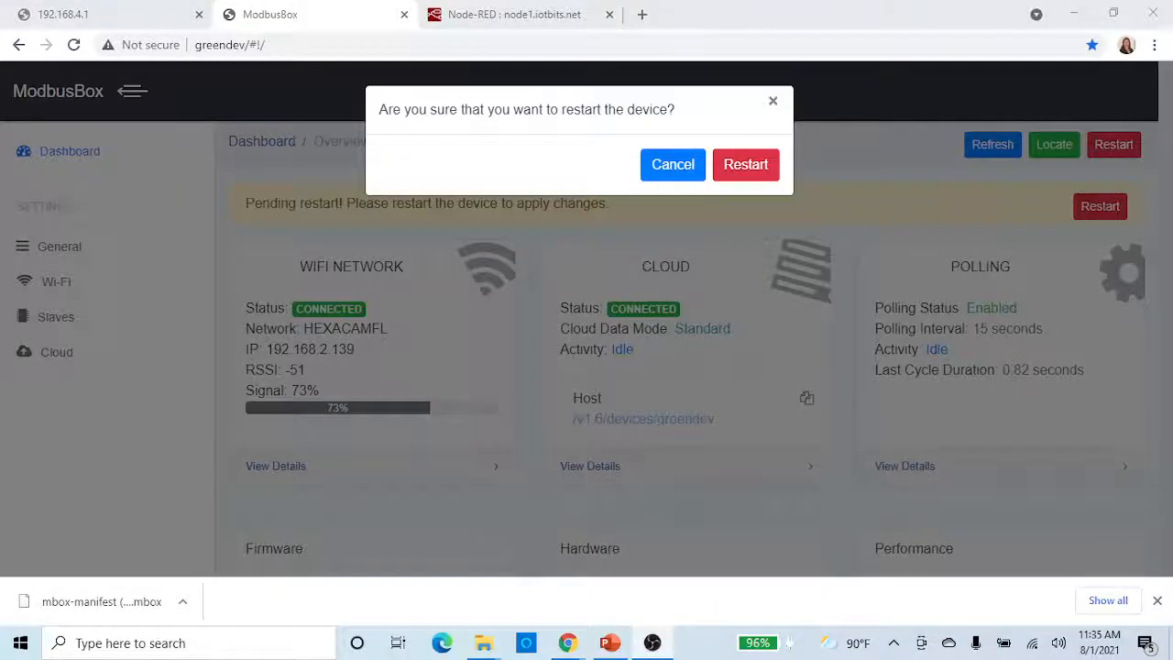
click(760, 178)
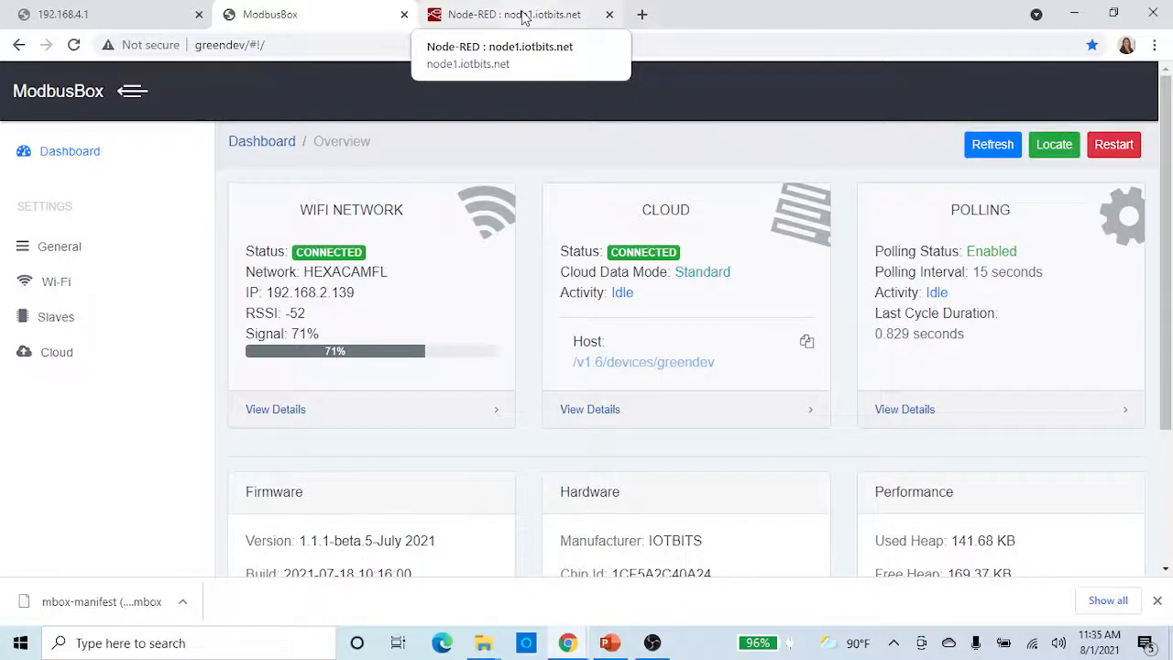
click(523, 18)
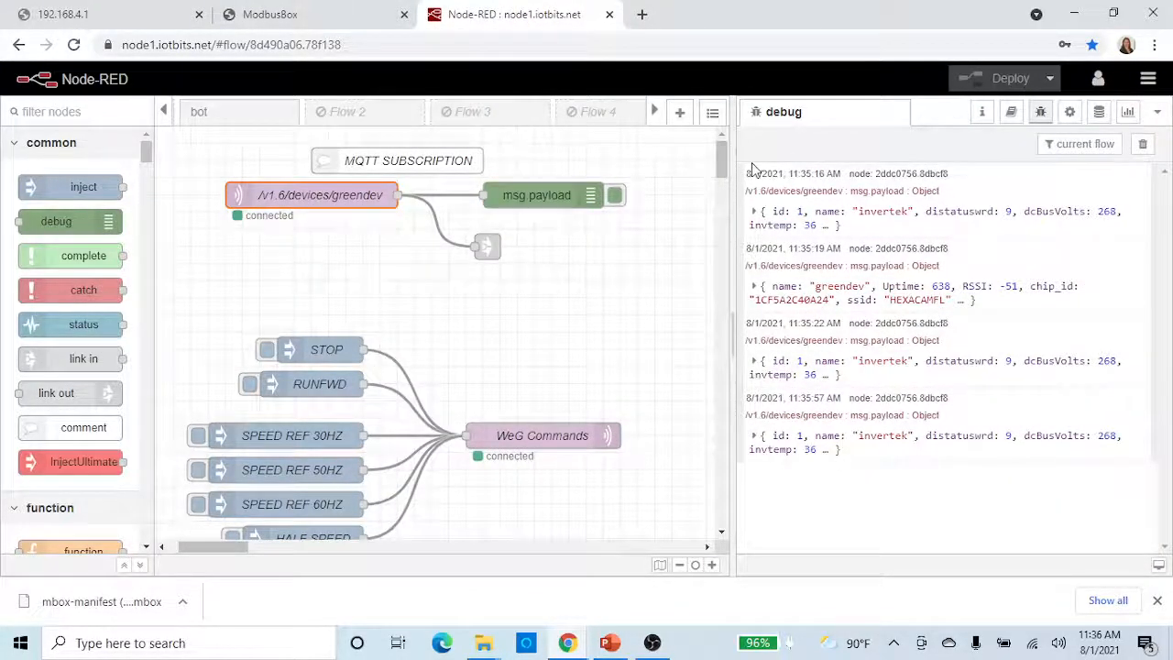
drag(733, 348, 777, 348)
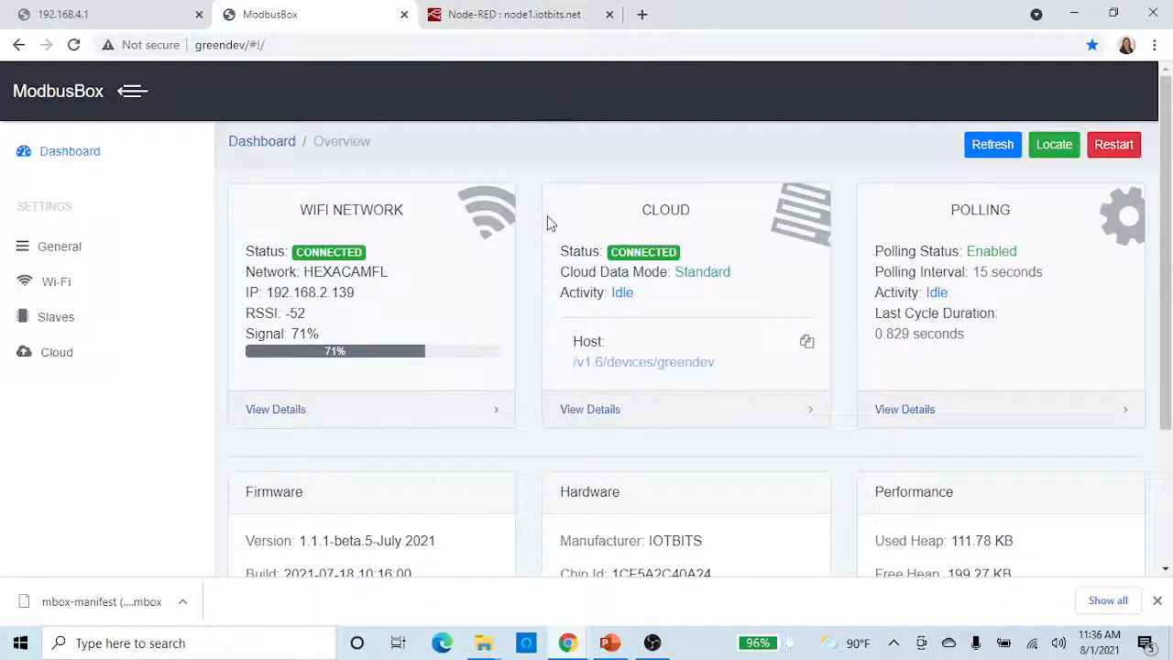
- Run the invertek slave forward through its functions in ModbusBox and send a custom target frequency of 450
click(96, 314)
click(1117, 255)
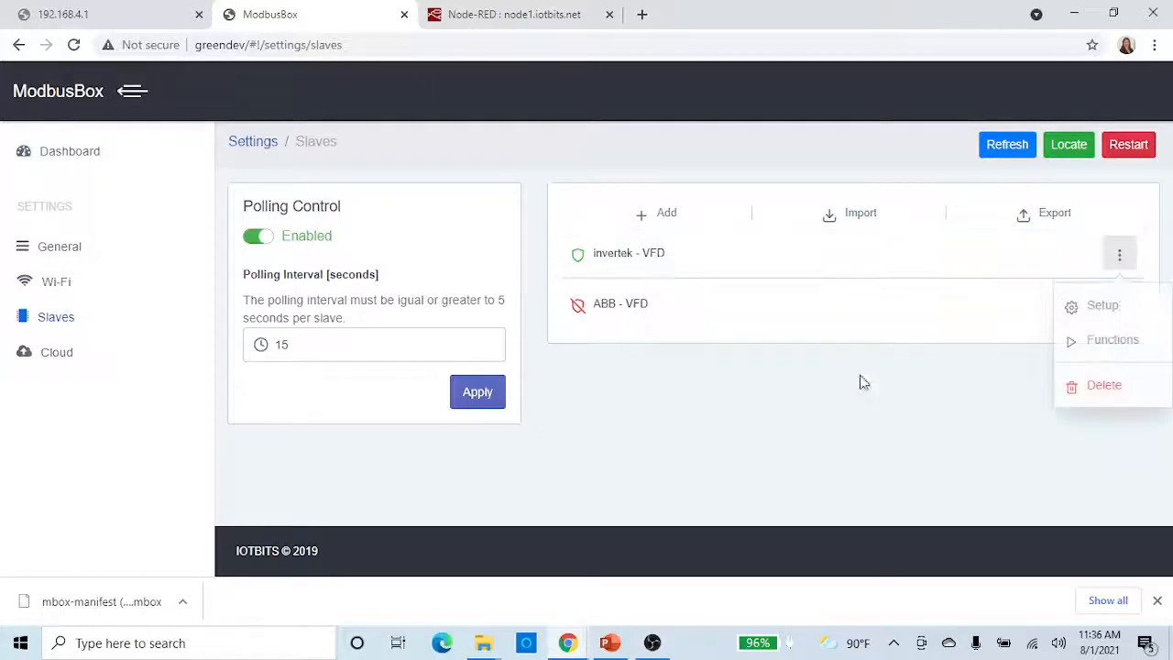
click(1104, 338)
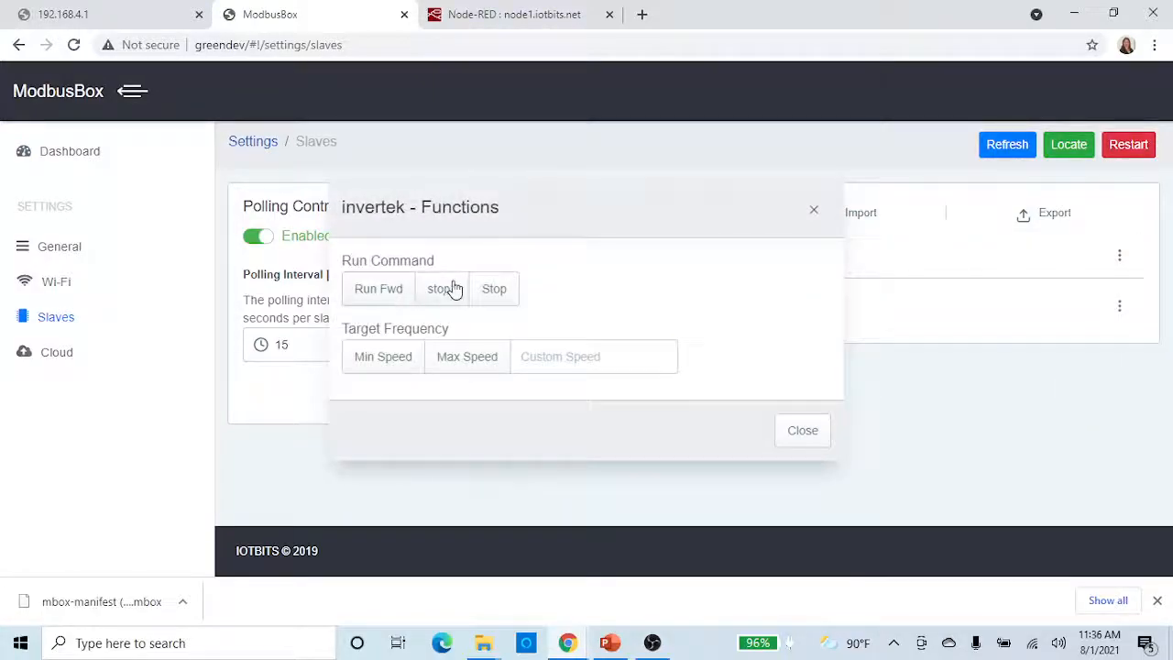
click(379, 295)
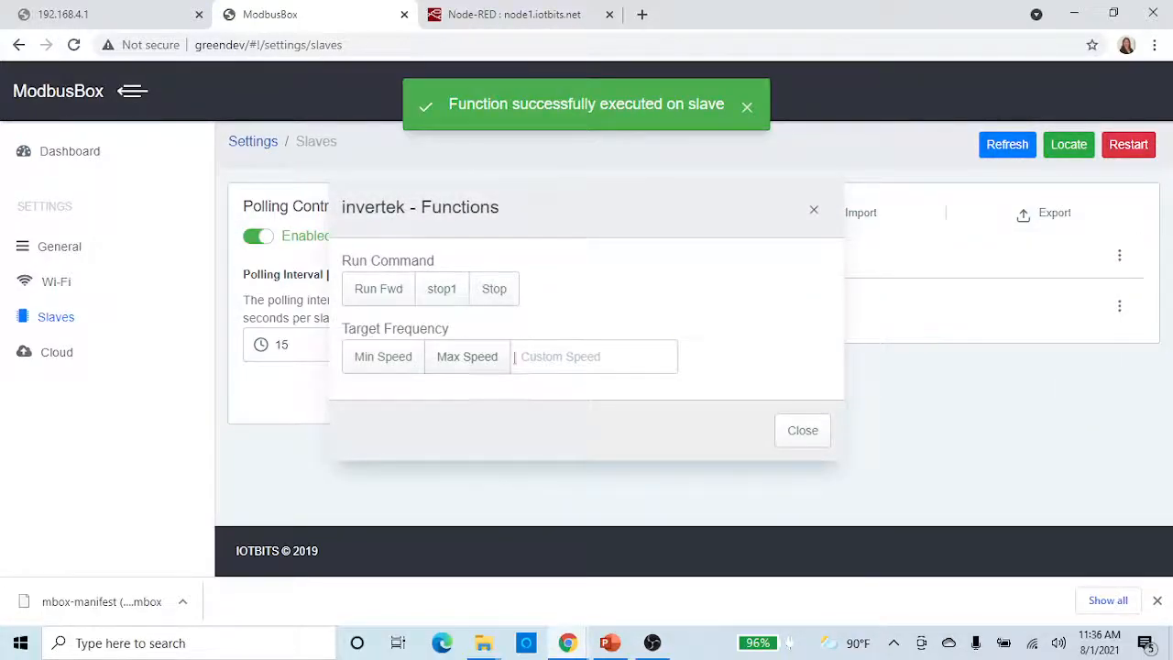
click(569, 358)
text(450)
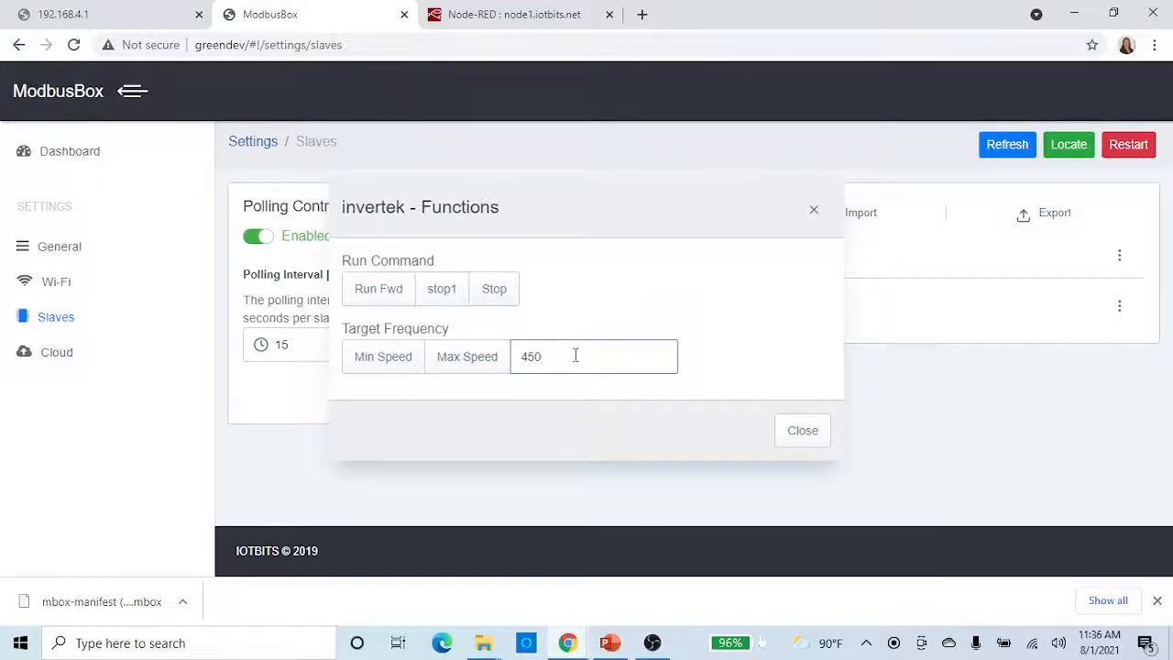
key(Return)
click(802, 431)
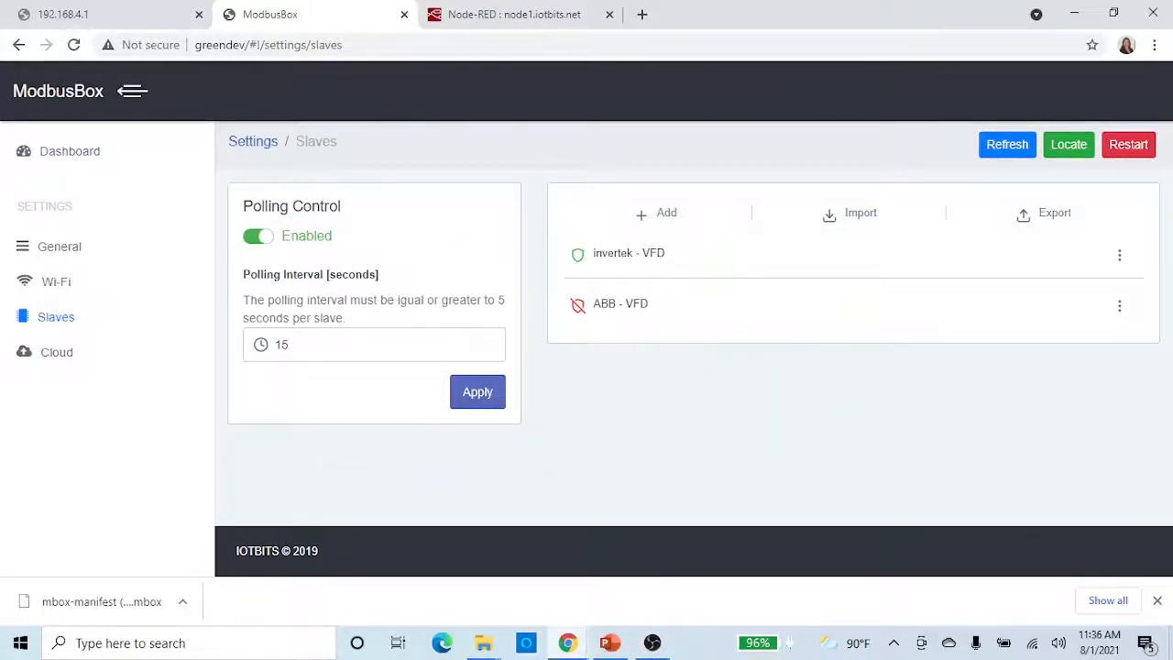
click(652, 643)
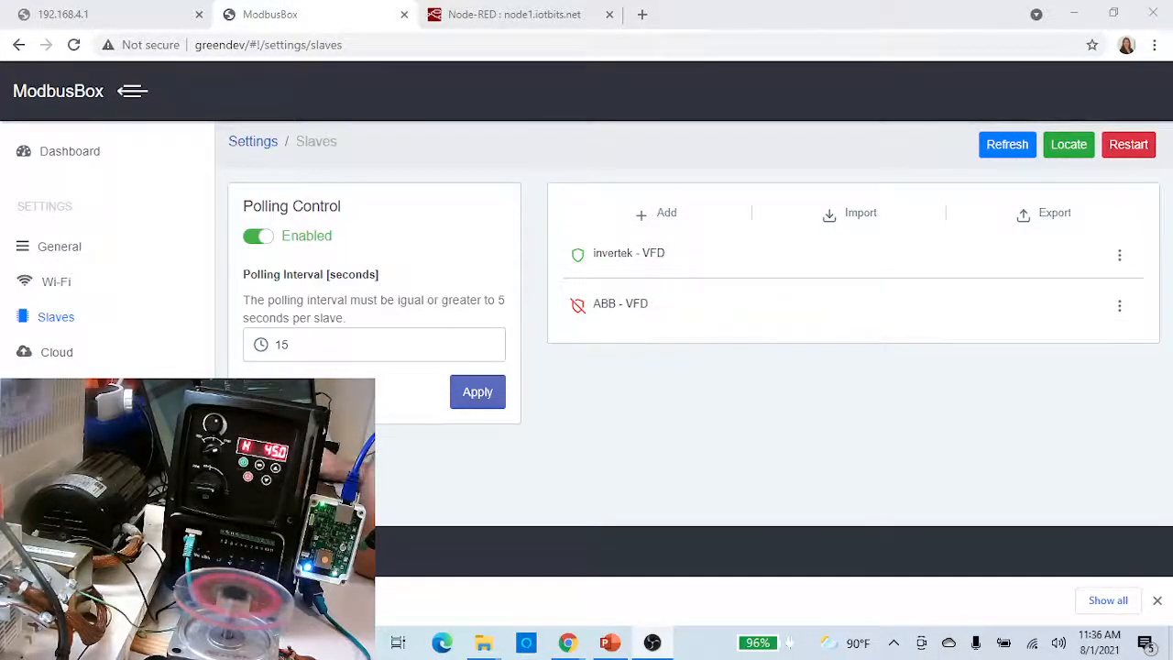
- Return to Node-RED, look over the recent invertek messages and clear the debug log
click(515, 15)
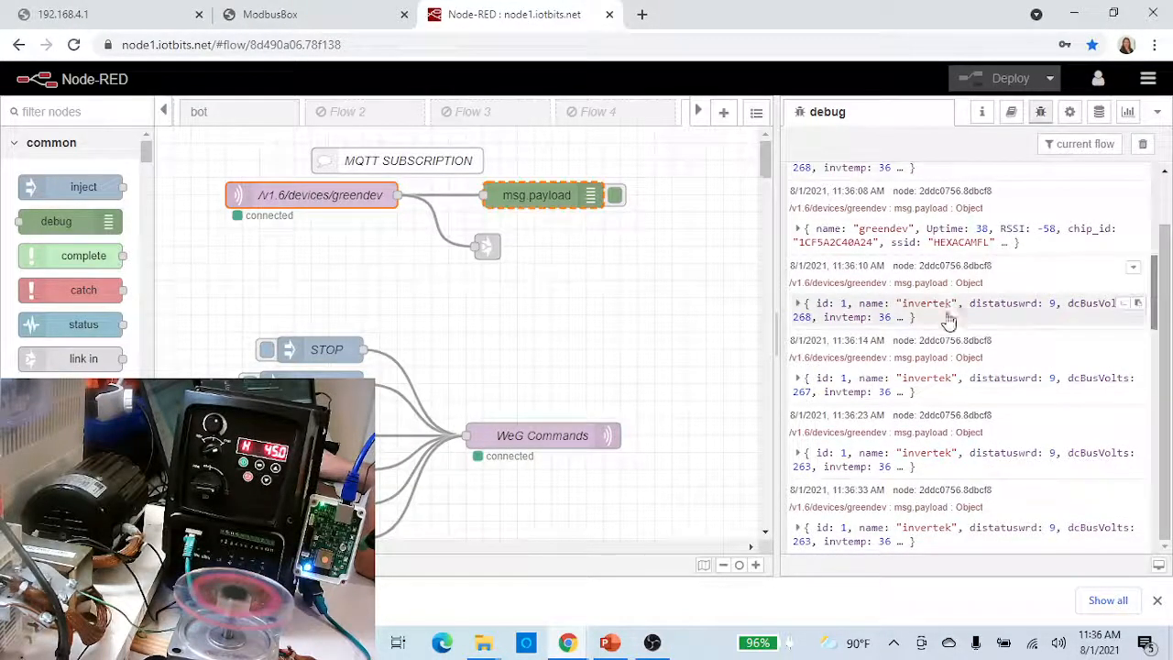
scroll(974, 331, up, 2)
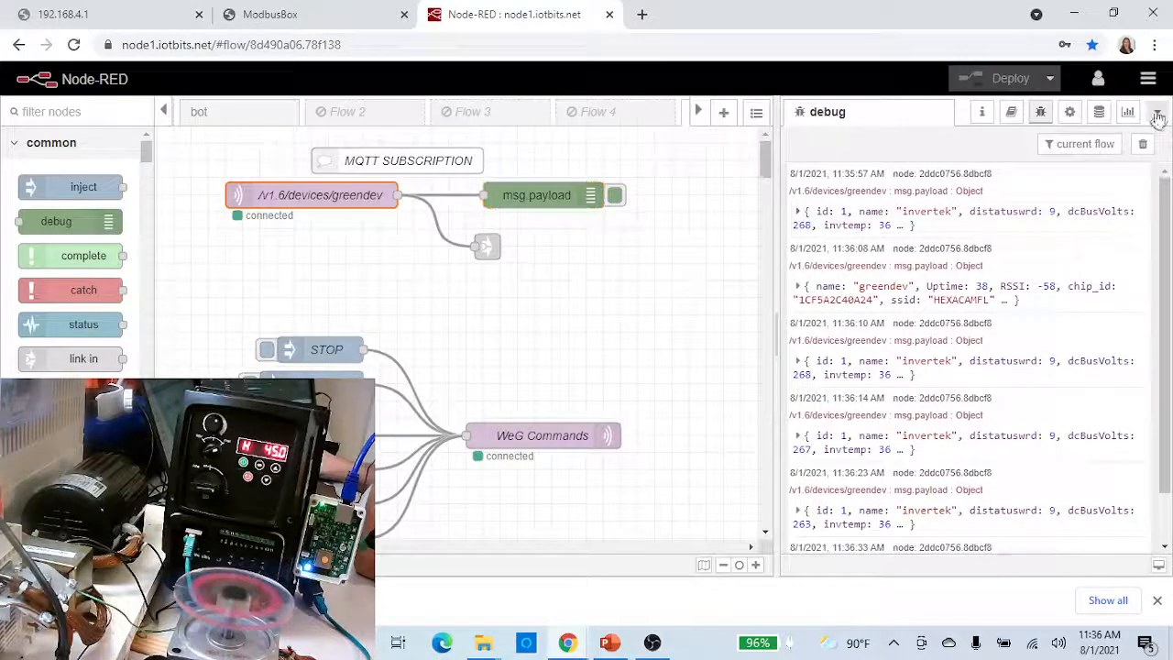
click(1143, 147)
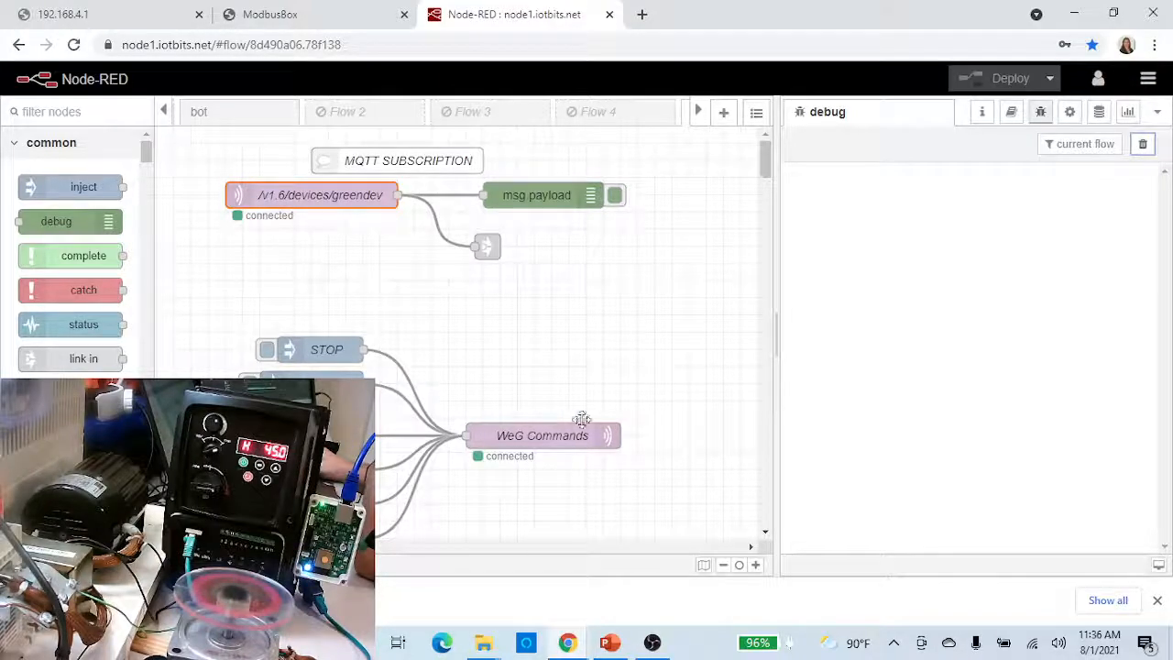
- Examine the properties of the WeG Commands MQTT output node, then close them unchanged
scroll(597, 396, down, 2)
double_click(550, 264)
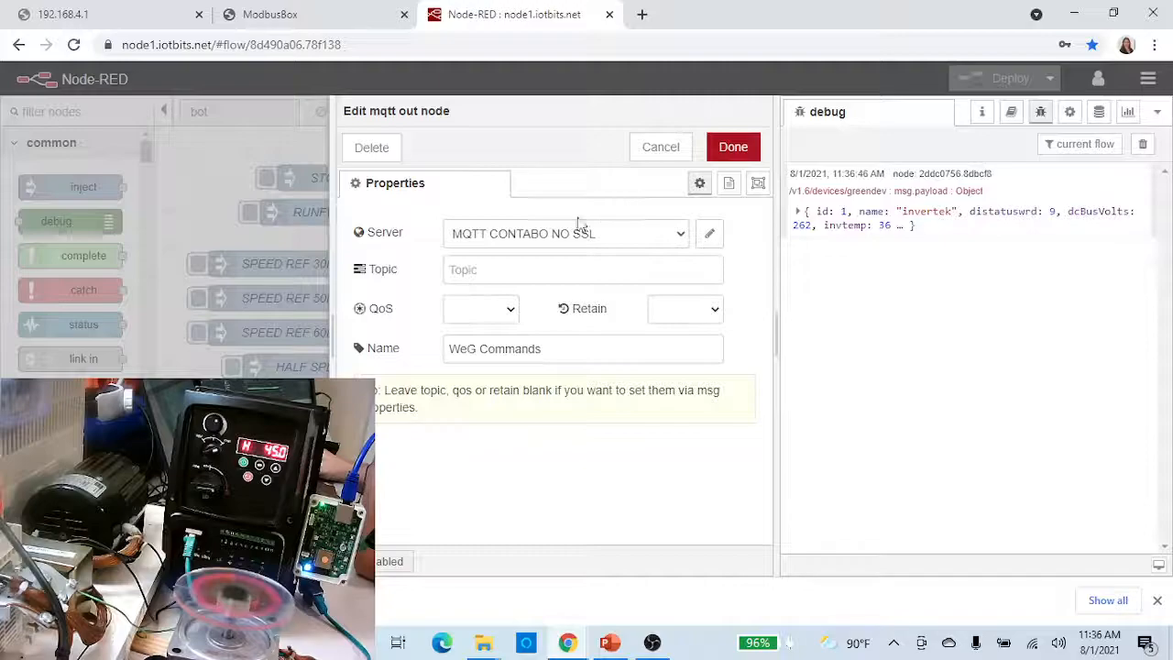
click(736, 147)
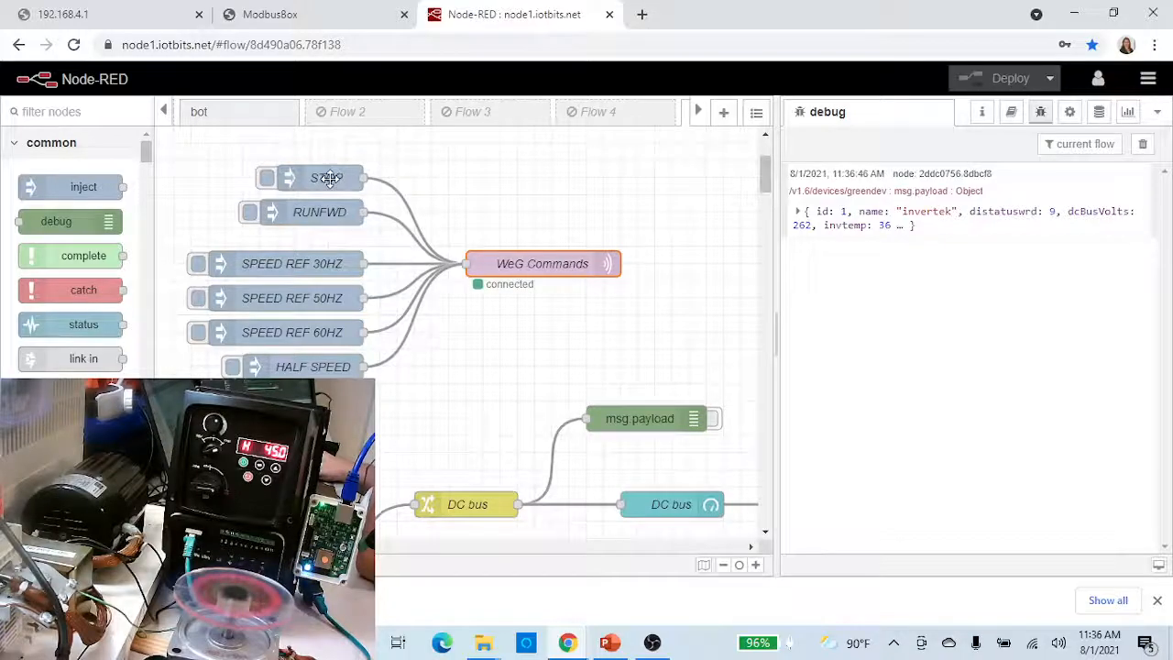
click(286, 17)
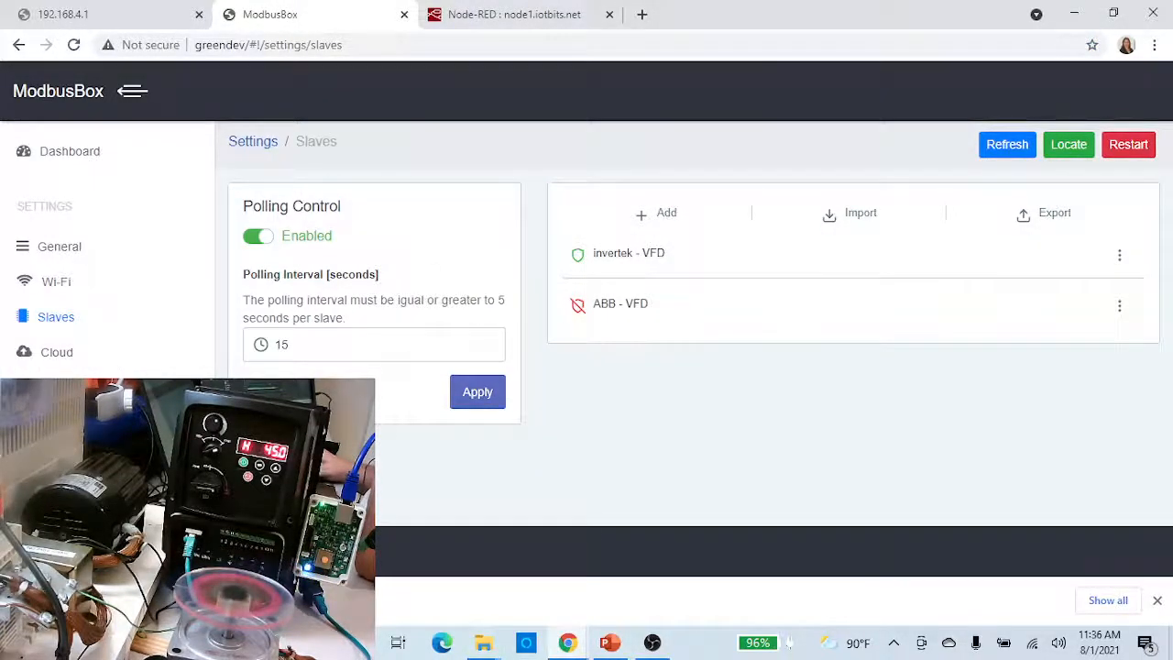
mouse_move(582, 644)
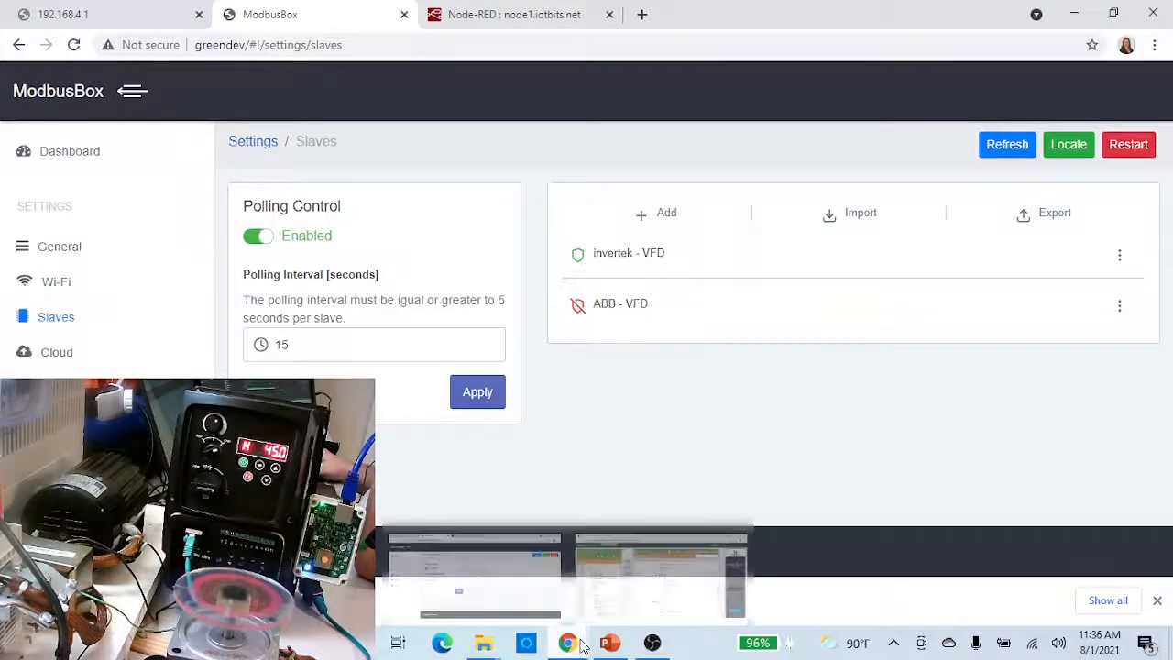
click(609, 572)
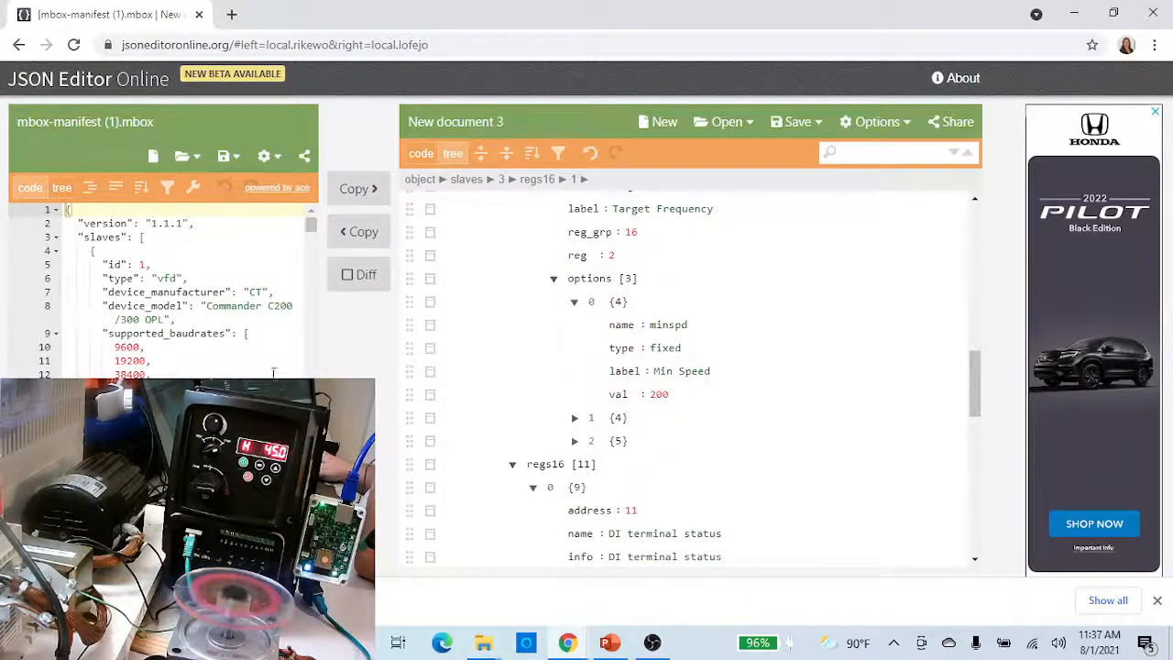
click(1074, 13)
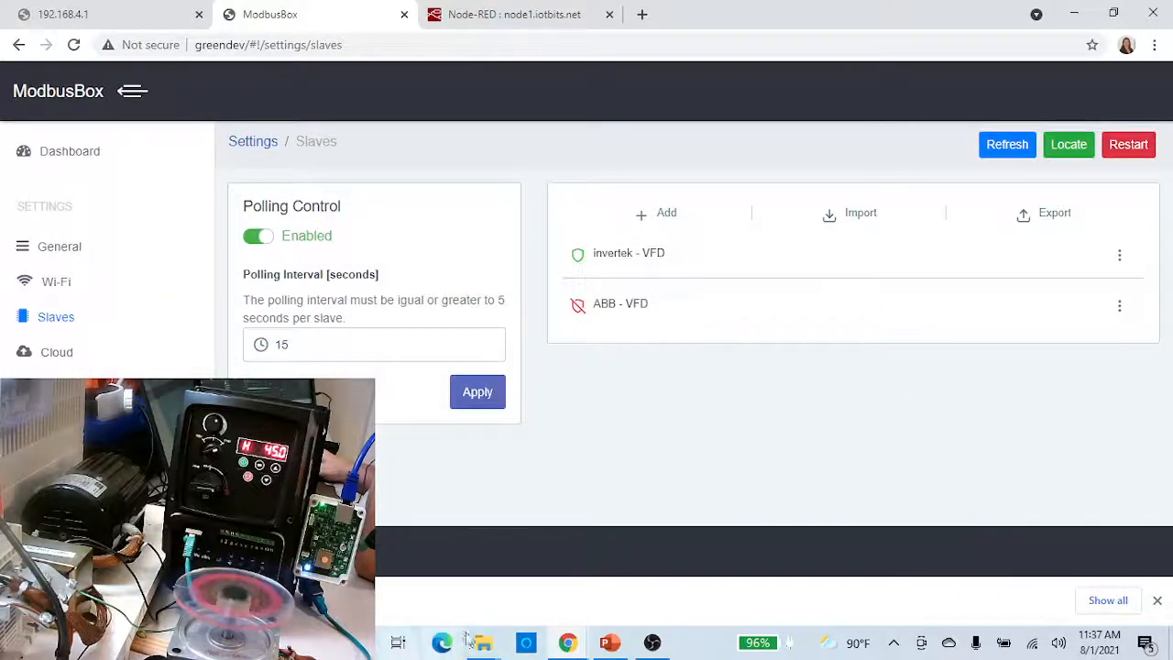
- Open newmodbusbox.mbox from the Downloads folder in Notepad++ and set its syntax language to JSON
mouse_move(483, 641)
click(564, 563)
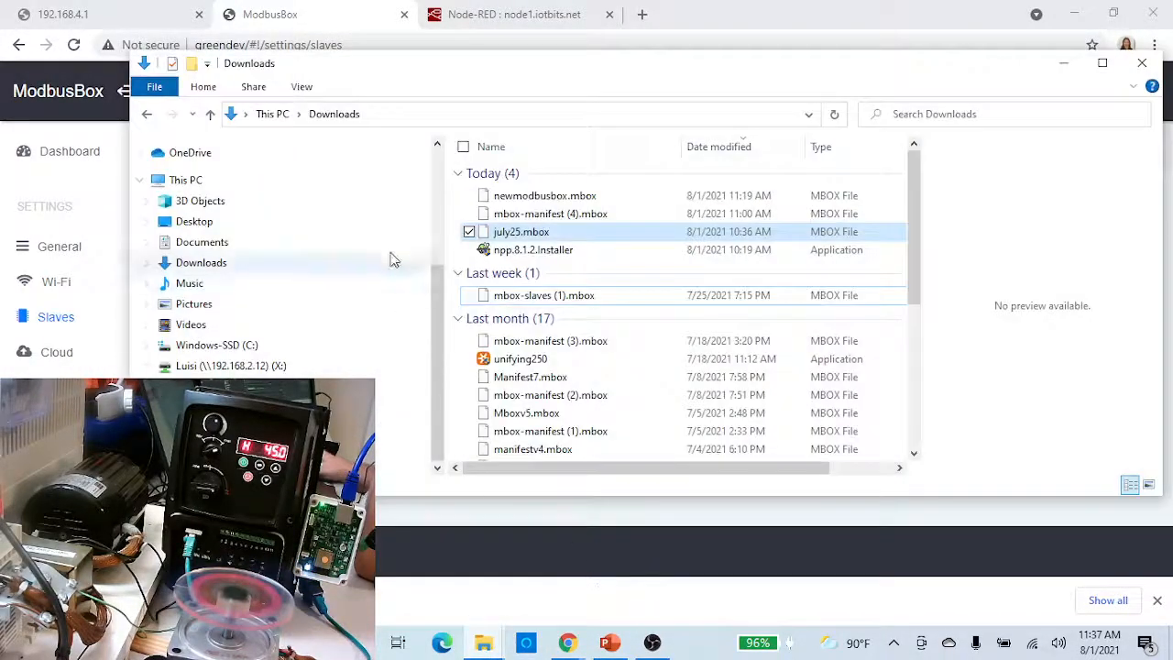
click(557, 197)
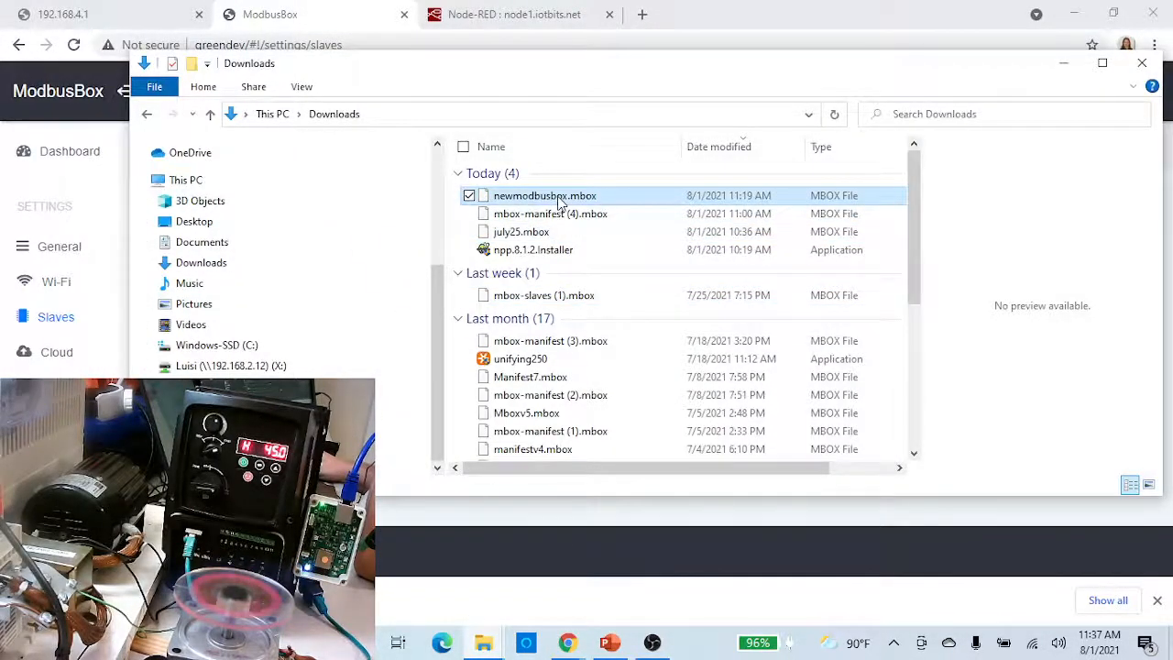
right_click(559, 198)
click(422, 265)
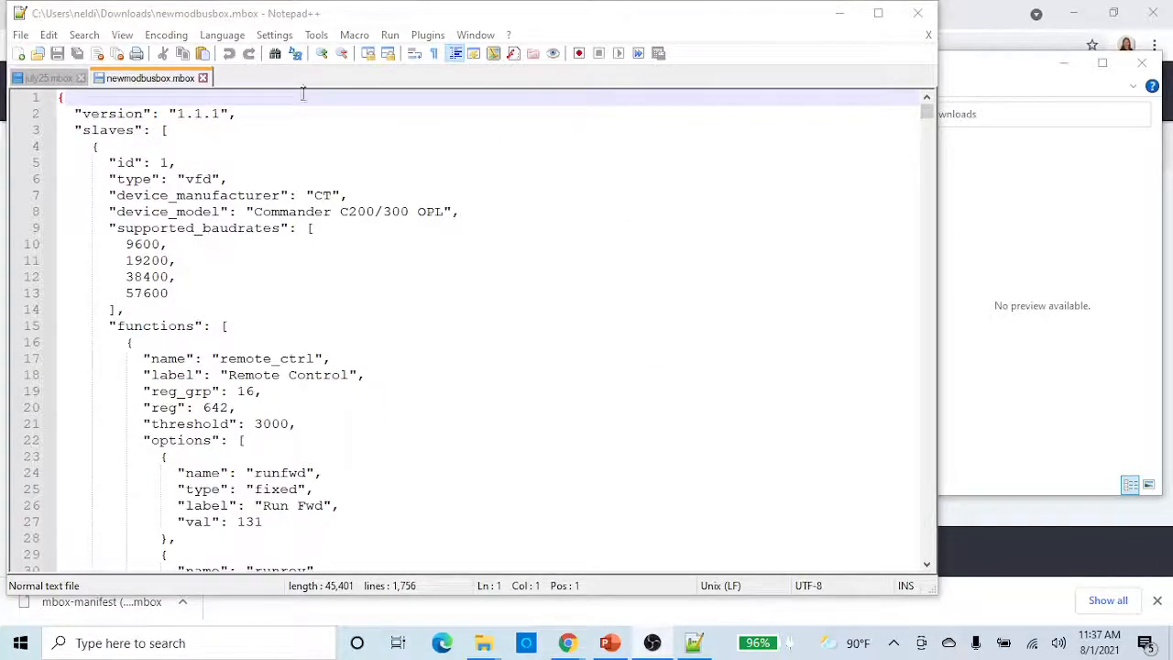
click(212, 37)
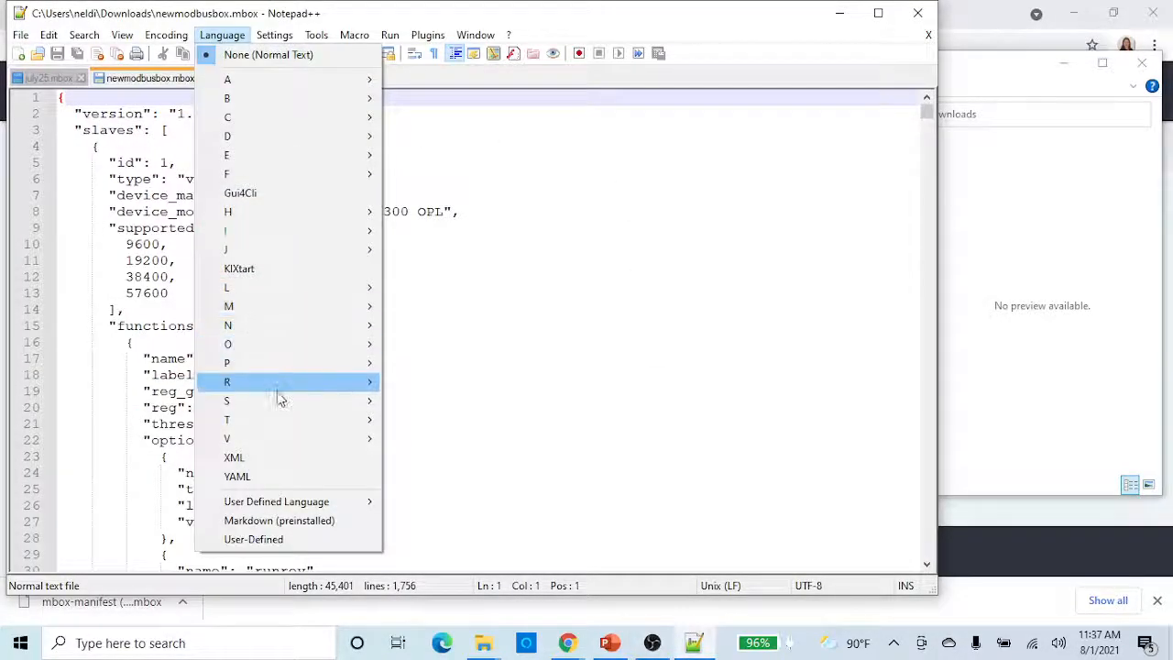
mouse_move(270, 251)
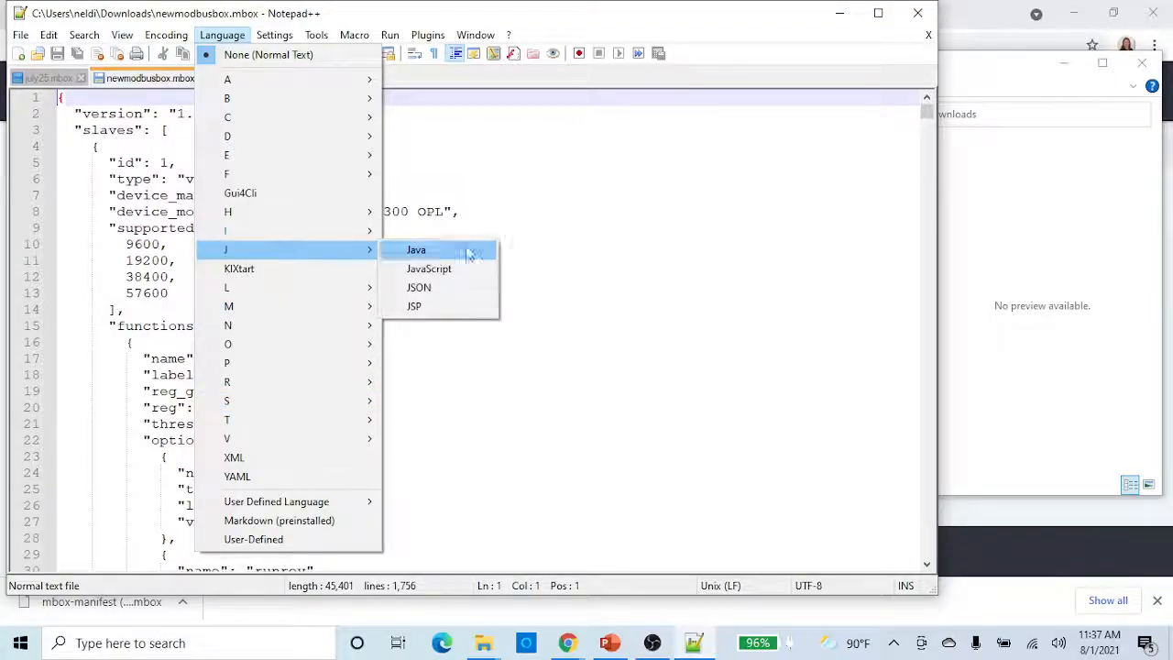
click(432, 286)
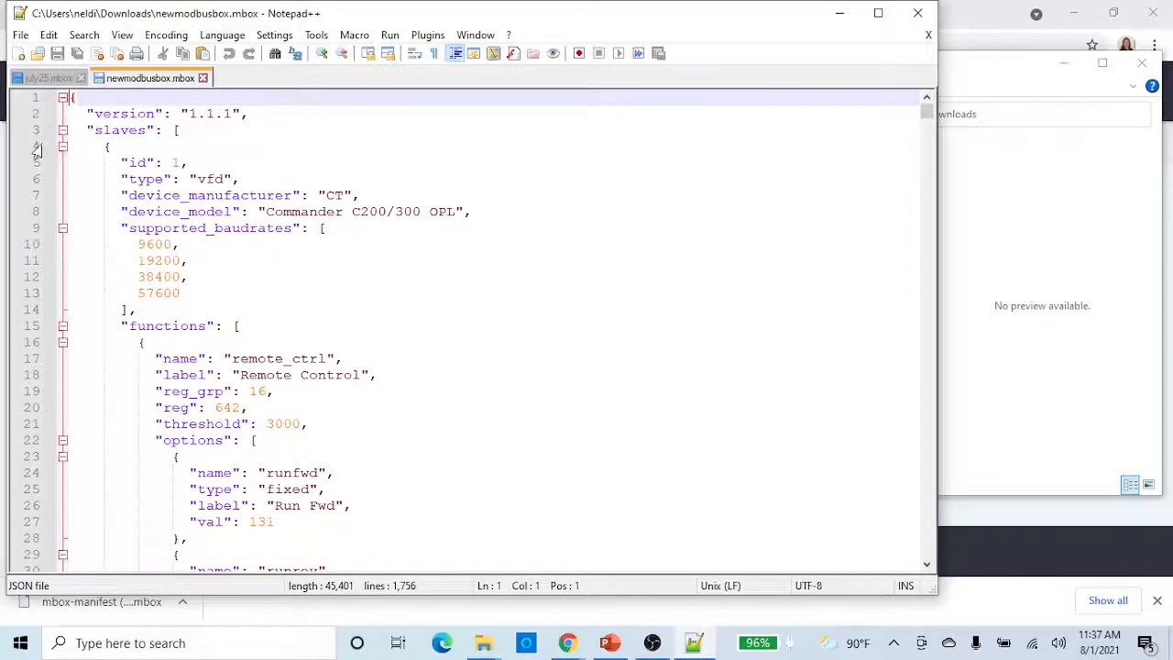
- Collapse the first three slave entries in the manifest and examine the functions and options of the Invertek ODE-2 entry
click(63, 147)
click(62, 163)
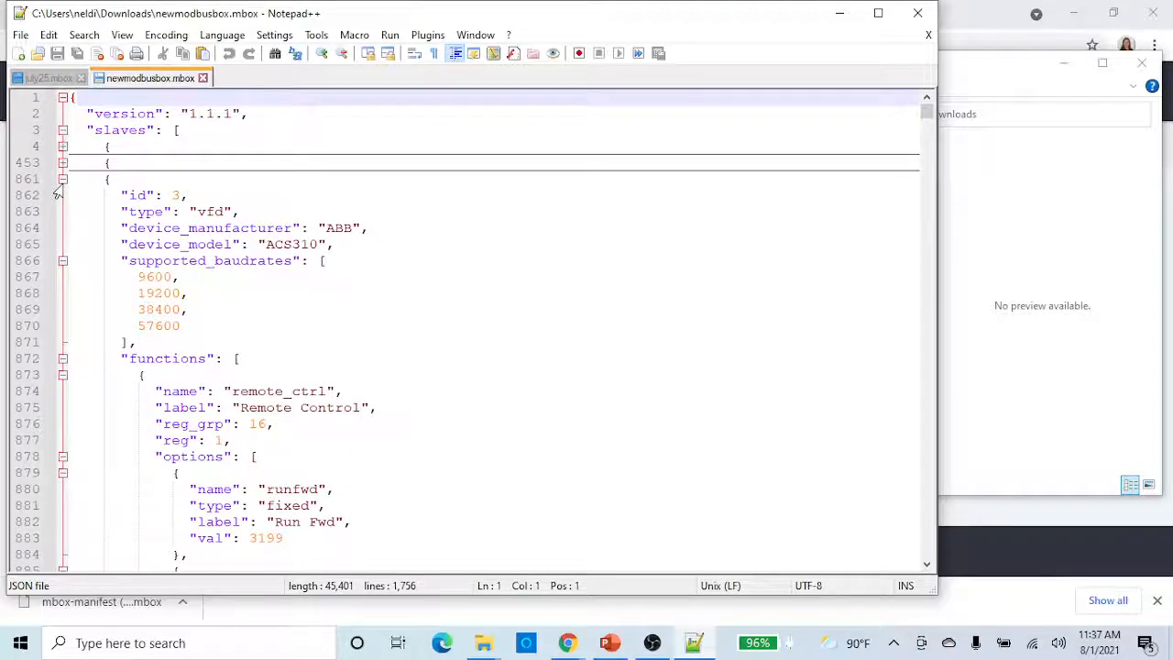
click(62, 179)
scroll(268, 186, down, 1)
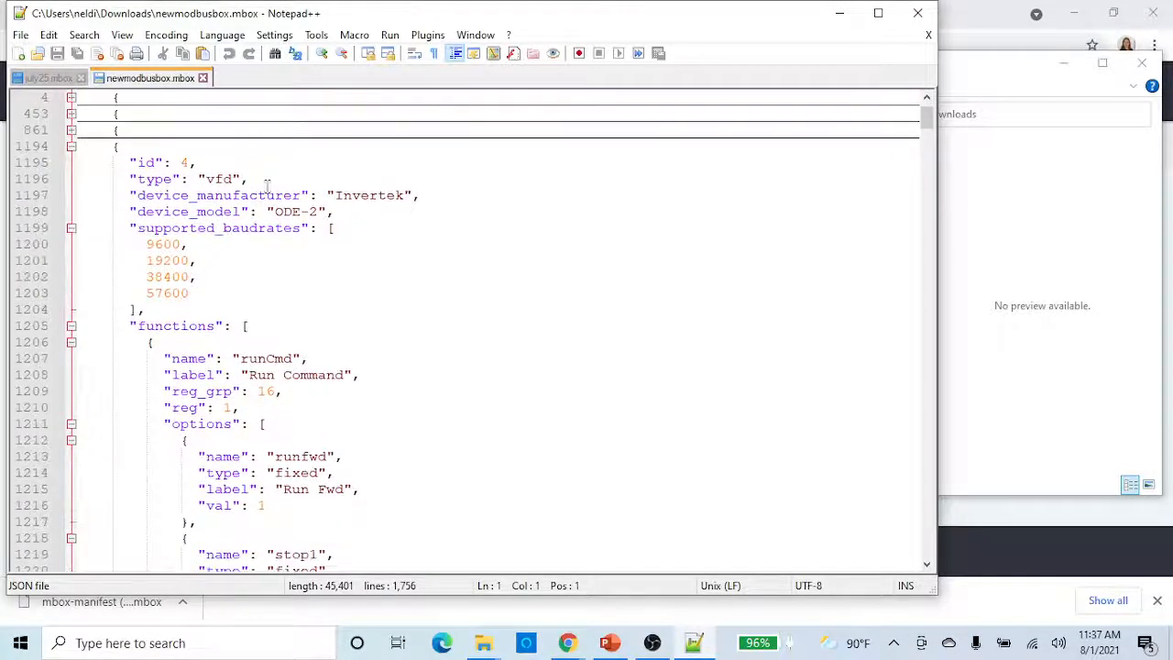
drag(431, 22, 555, 29)
scroll(597, 345, down, 2)
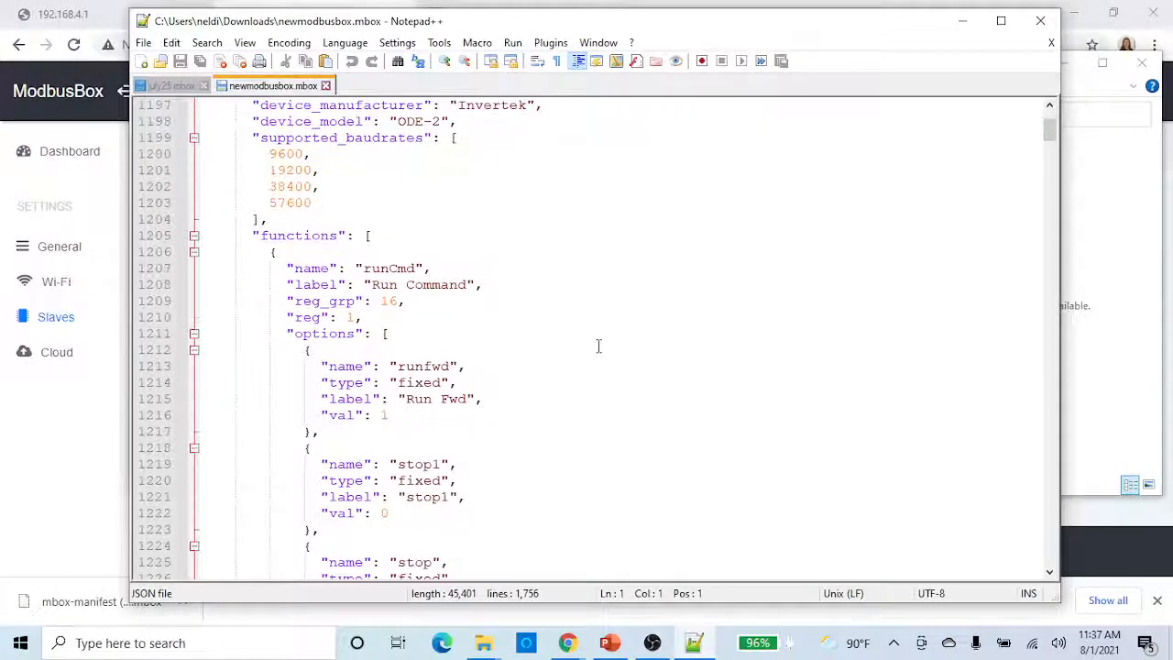
scroll(597, 346, down, 1)
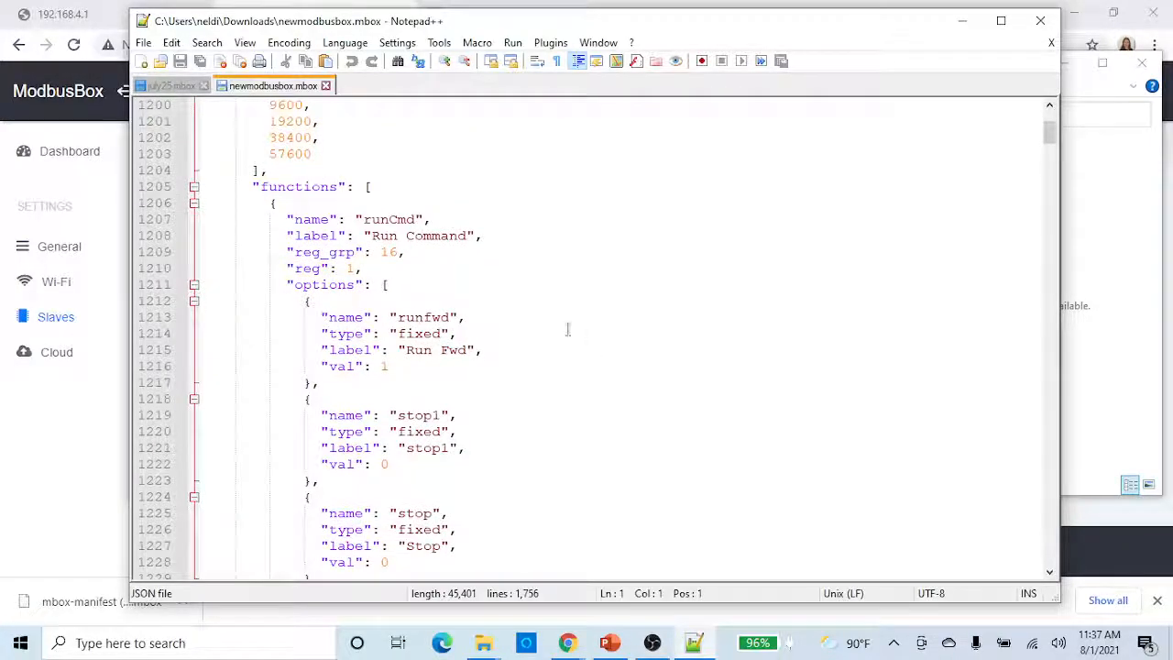
scroll(511, 317, down, 1)
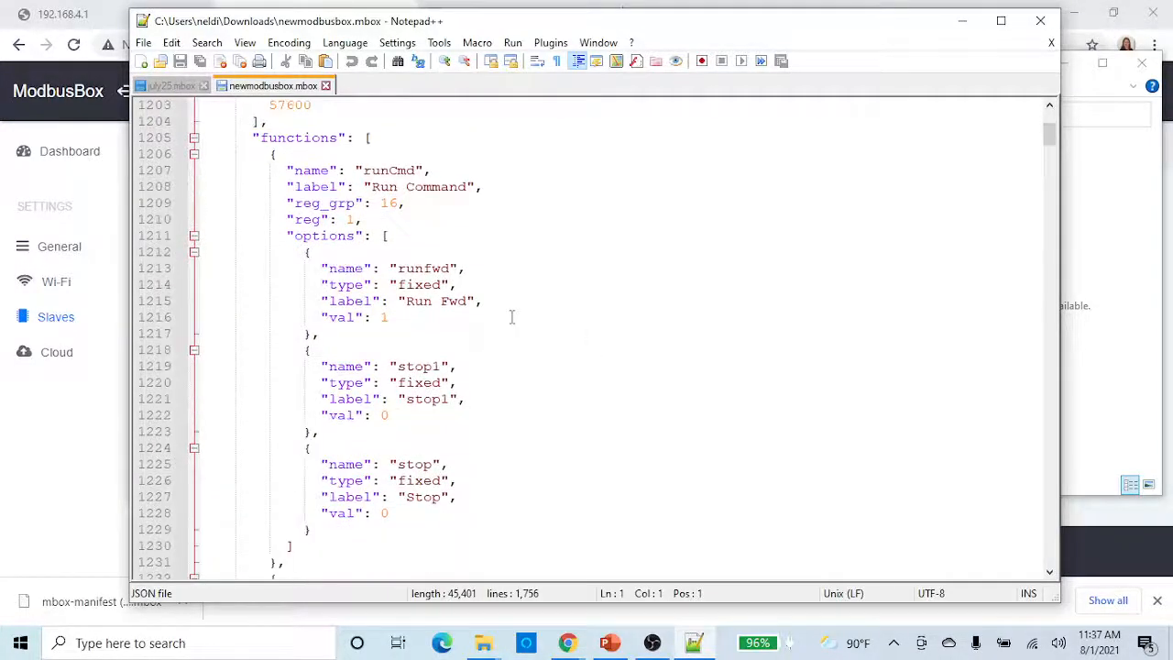
- Move the manifest and Downloads windows aside, return to Node-RED and open the STOP inject node with its properties pane widened
drag(612, 33, 702, 385)
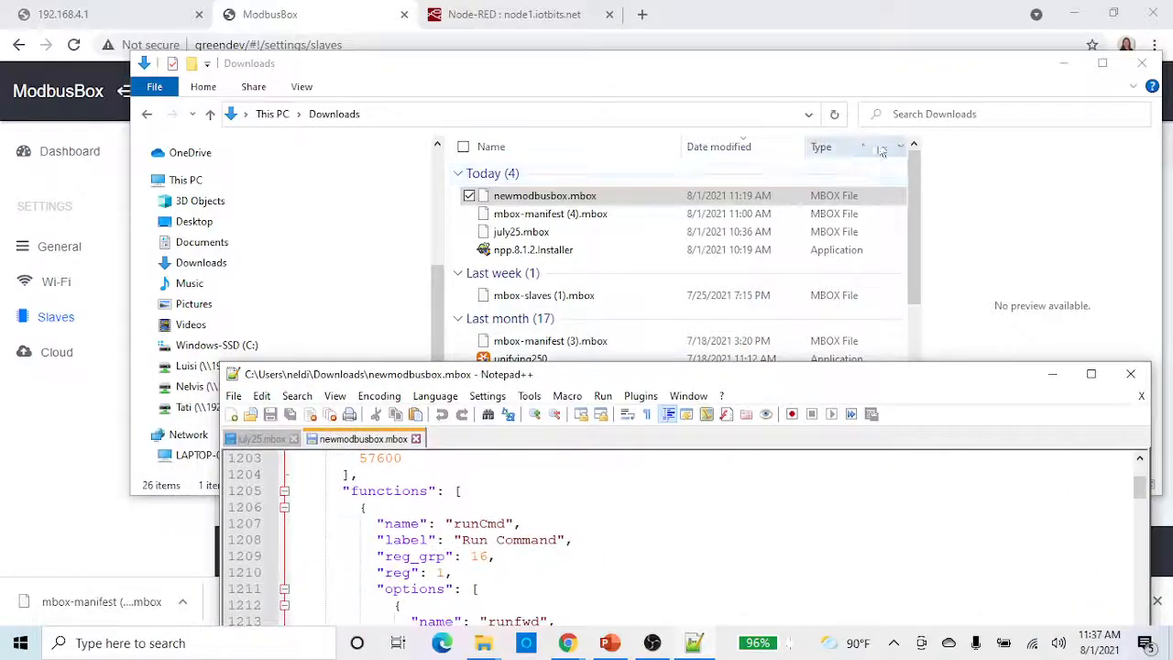
click(1061, 64)
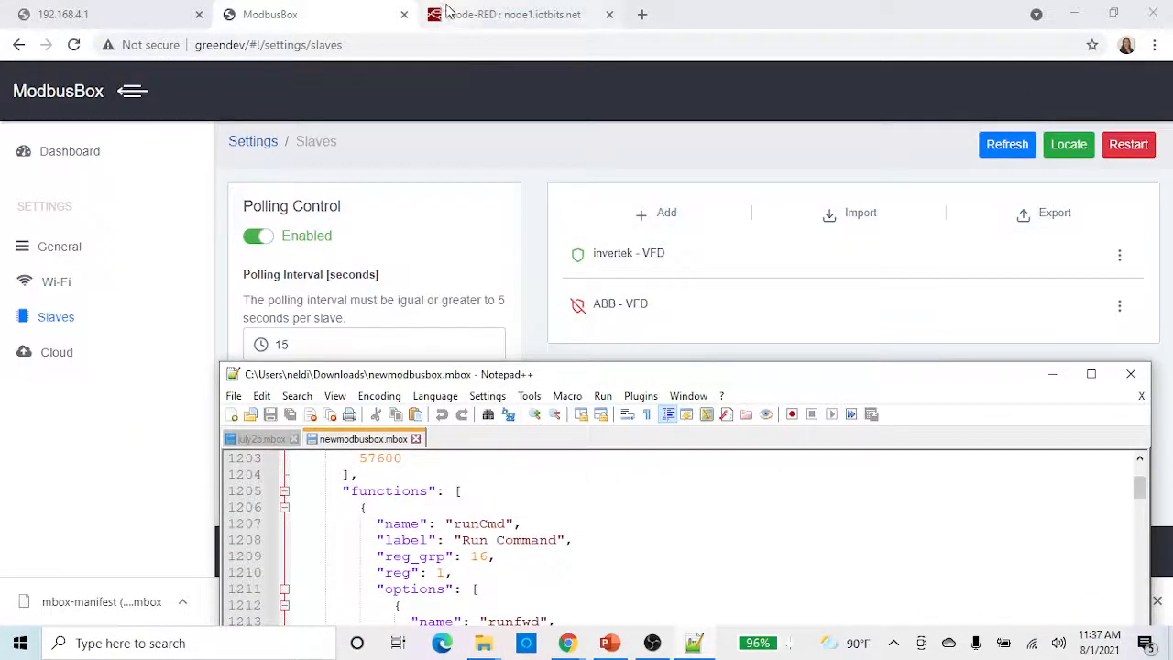
click(462, 14)
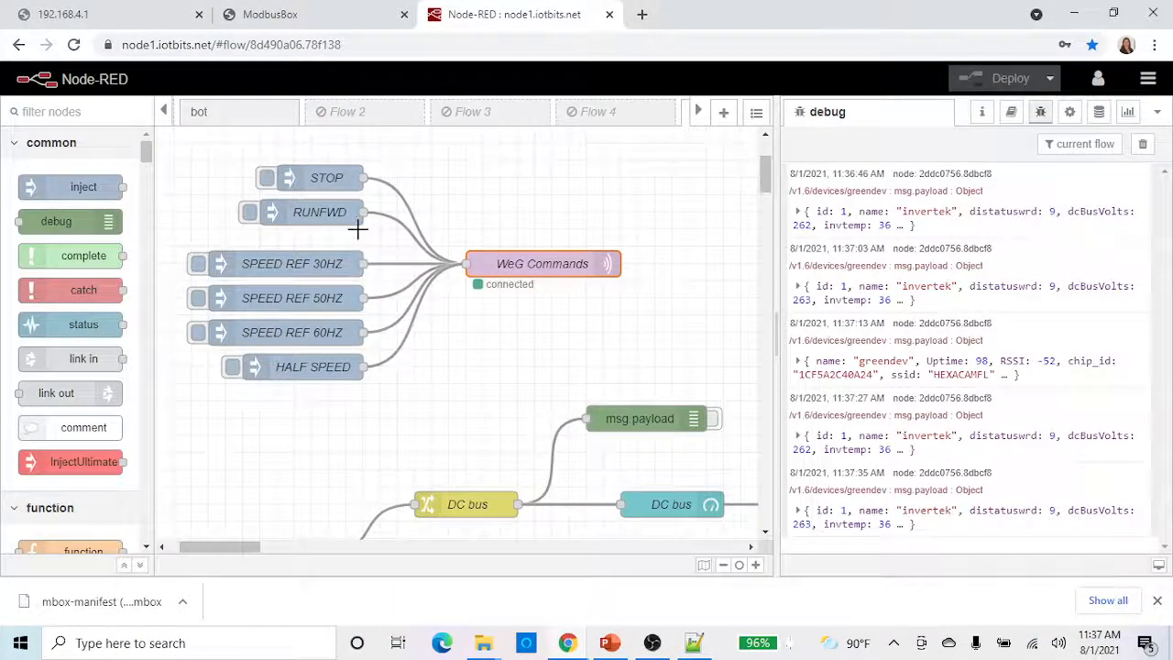
double_click(331, 180)
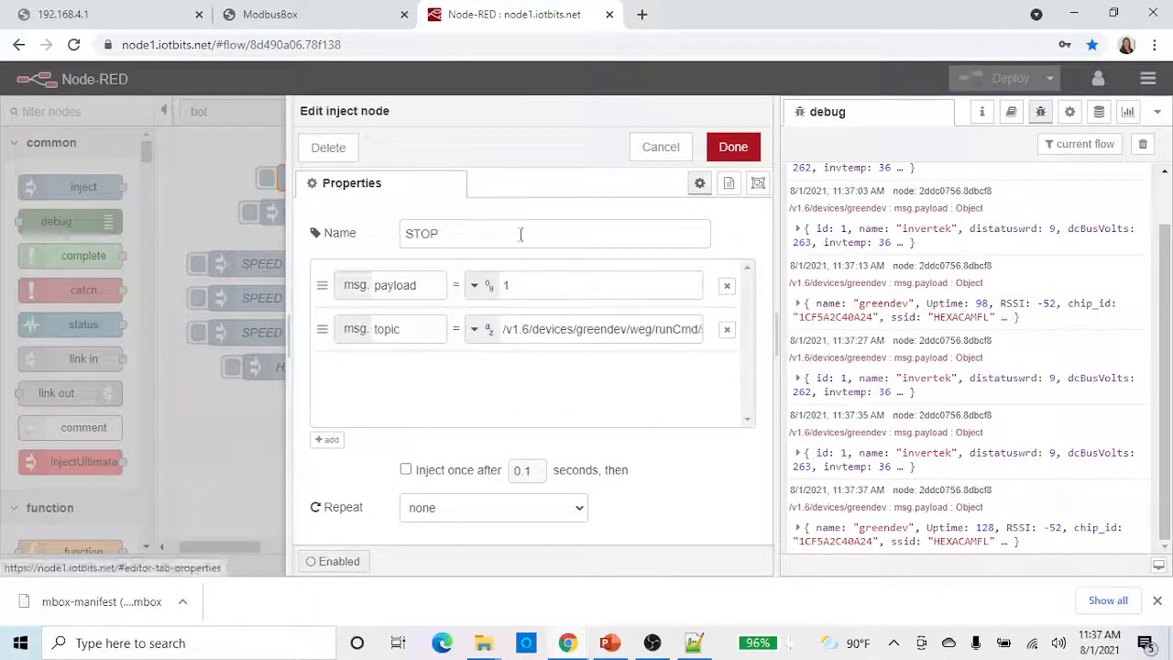
drag(287, 348, 99, 321)
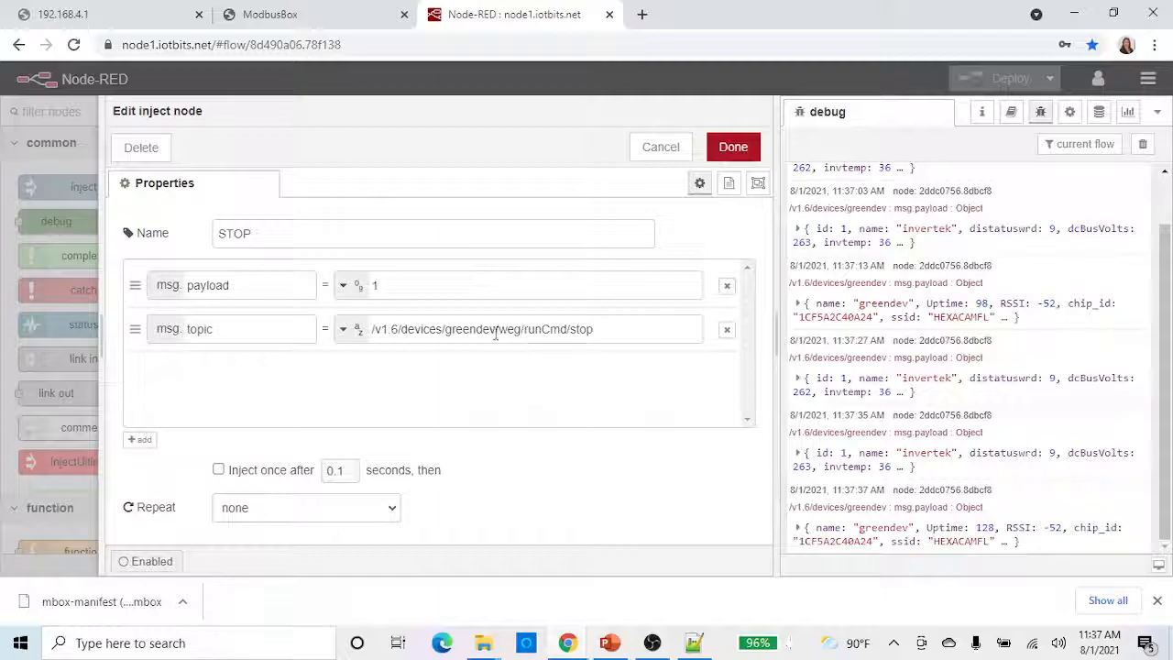
- Examine the parts of the STOP node's topic: the /v1.6/devices/greendev path, the weg slave name, the runCmd function and the stop option
drag(491, 328, 371, 331)
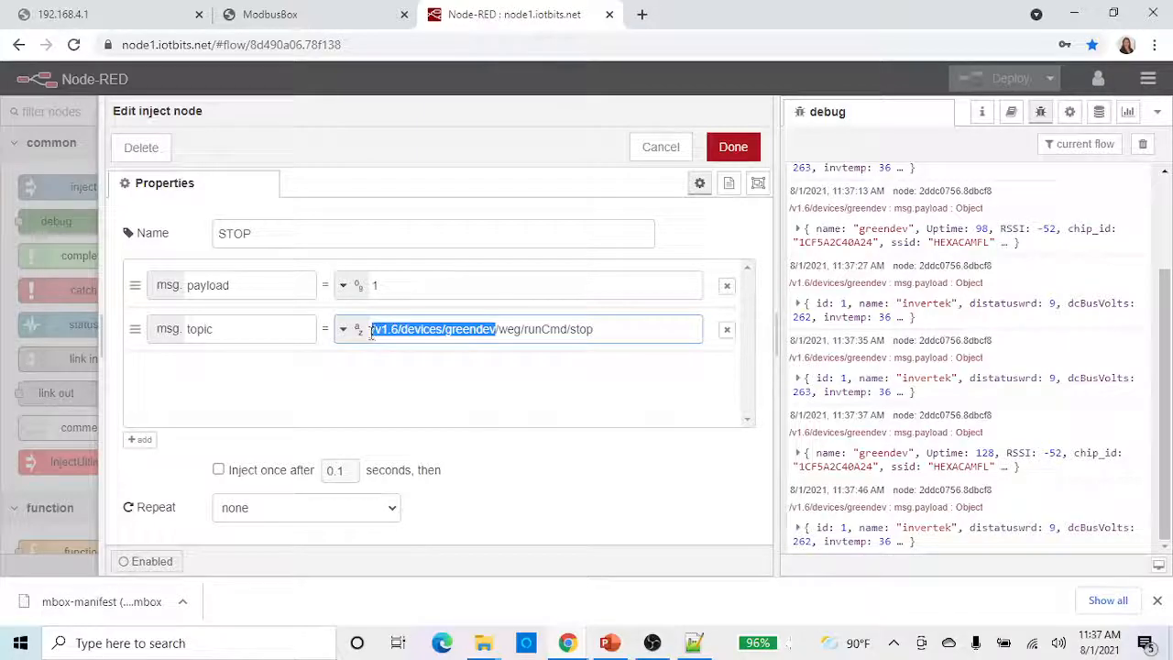
click(502, 331)
drag(500, 330, 520, 333)
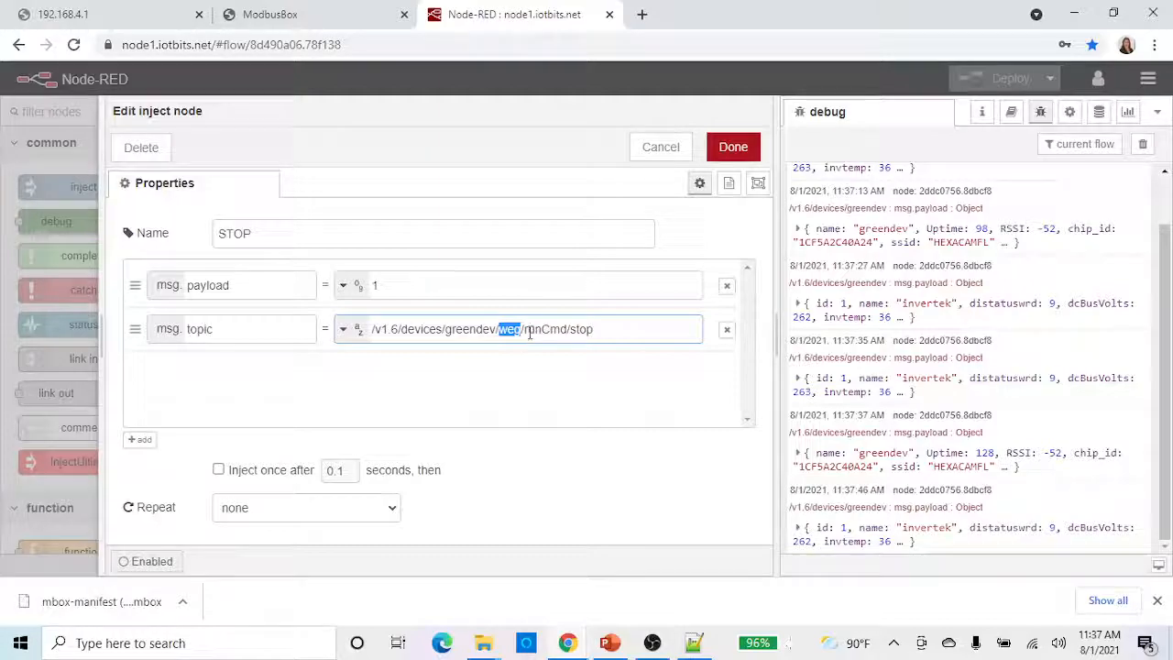
drag(525, 332, 592, 336)
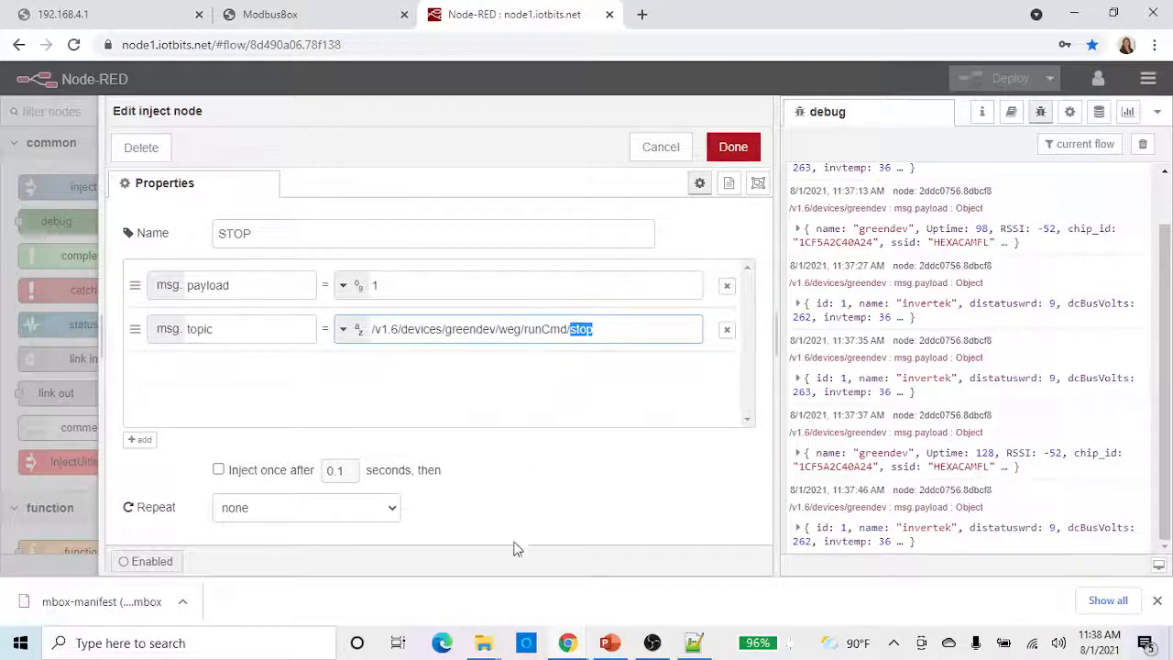
- Switch to Notepad++ and highlight the runCmd function name in the Invertek entry of newmodbusbox.mbox
click(693, 642)
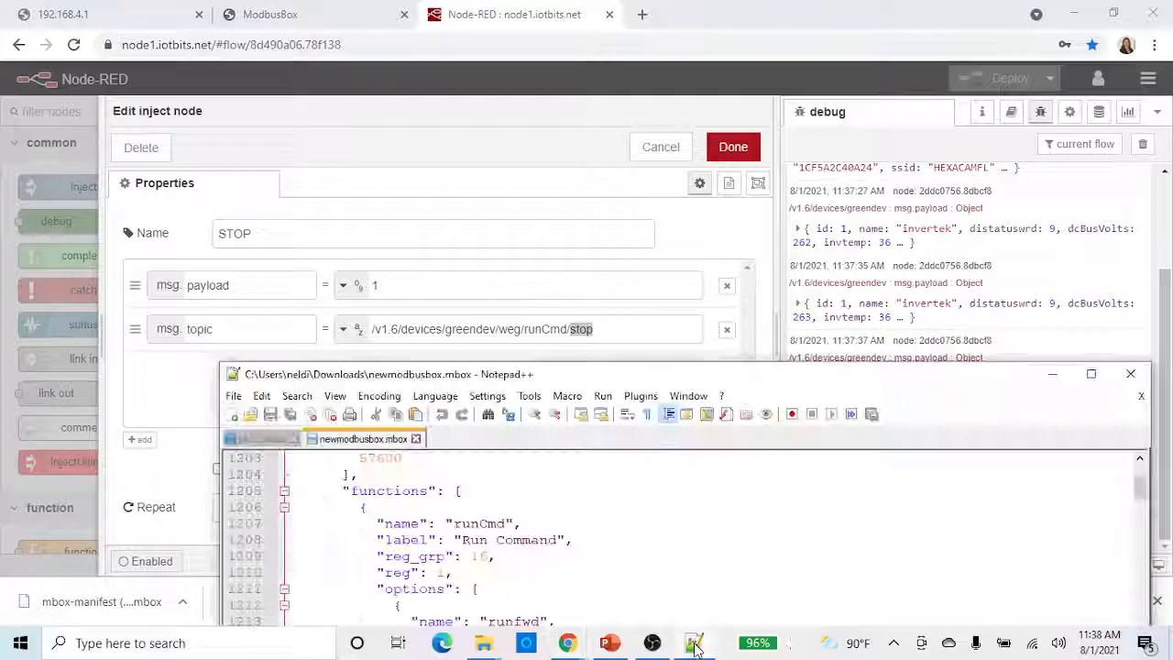
drag(708, 385, 636, 228)
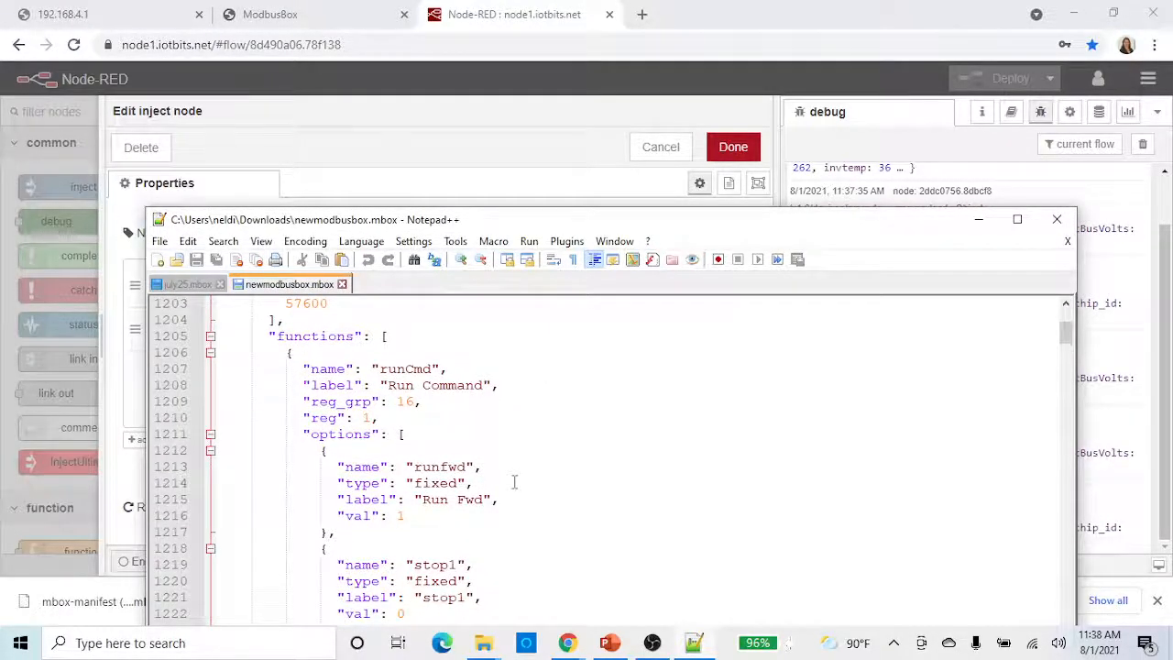
scroll(514, 482, down, 2)
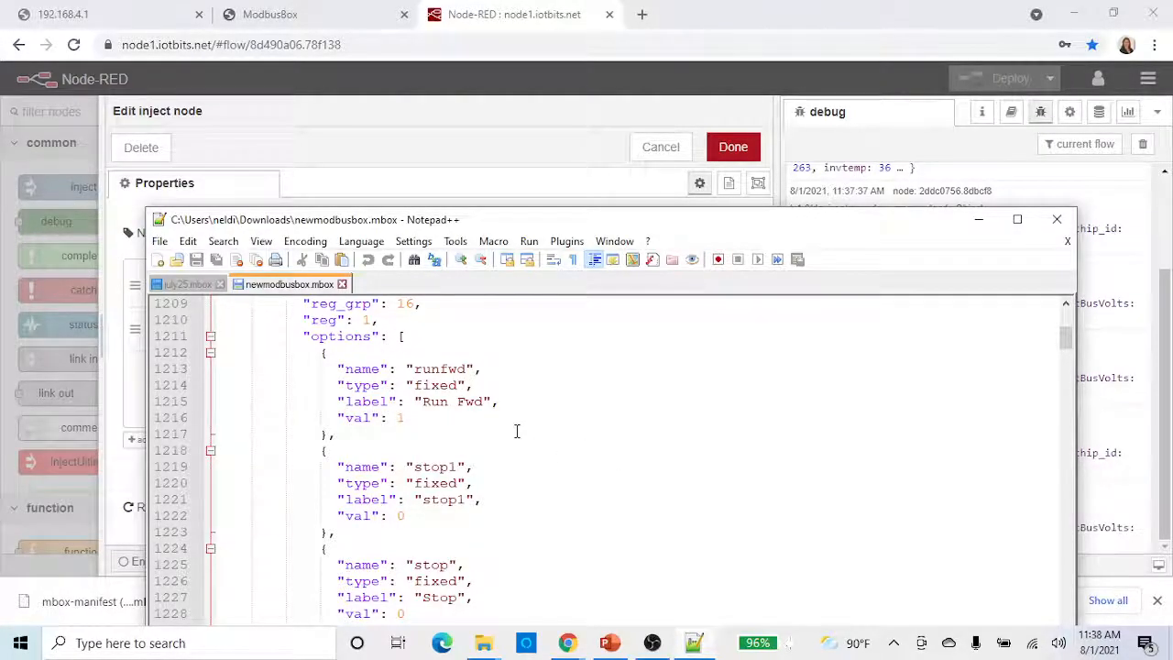
mouse_move(522, 225)
mouse_down()
mouse_move(508, 500)
mouse_move(523, 234)
mouse_up()
scroll(501, 406, up, 3)
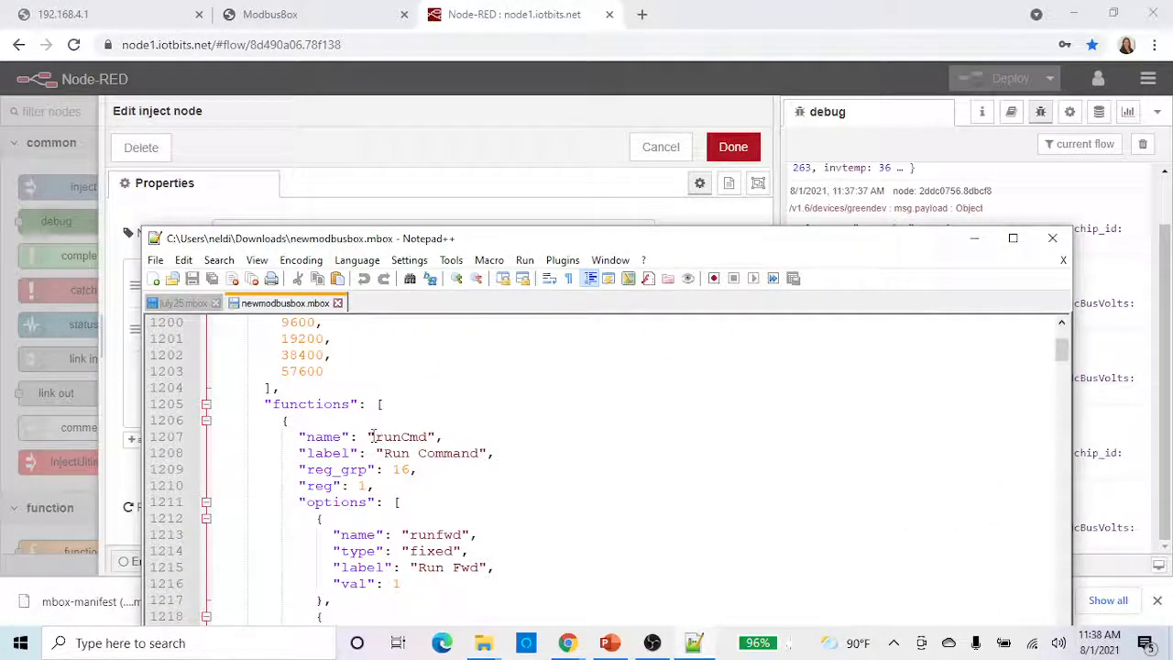
drag(373, 436, 429, 437)
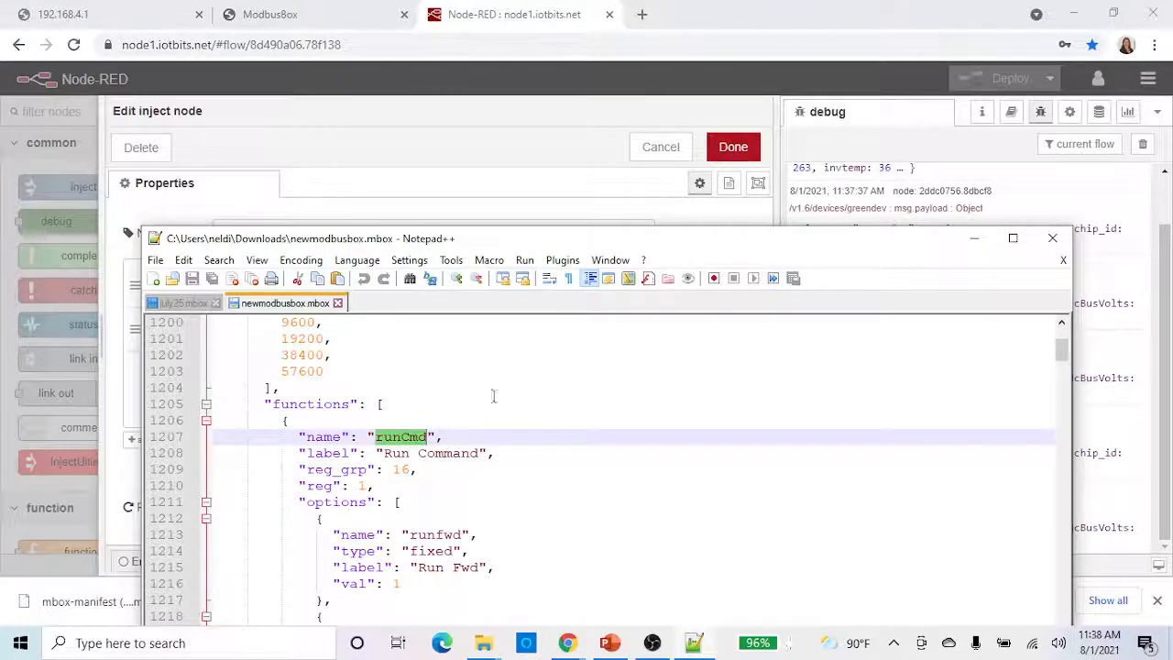
- Highlight the stop option name under runCmd, compare it with the STOP node's topic, then close the node unchanged
drag(557, 231, 572, 180)
scroll(514, 529, down, 3)
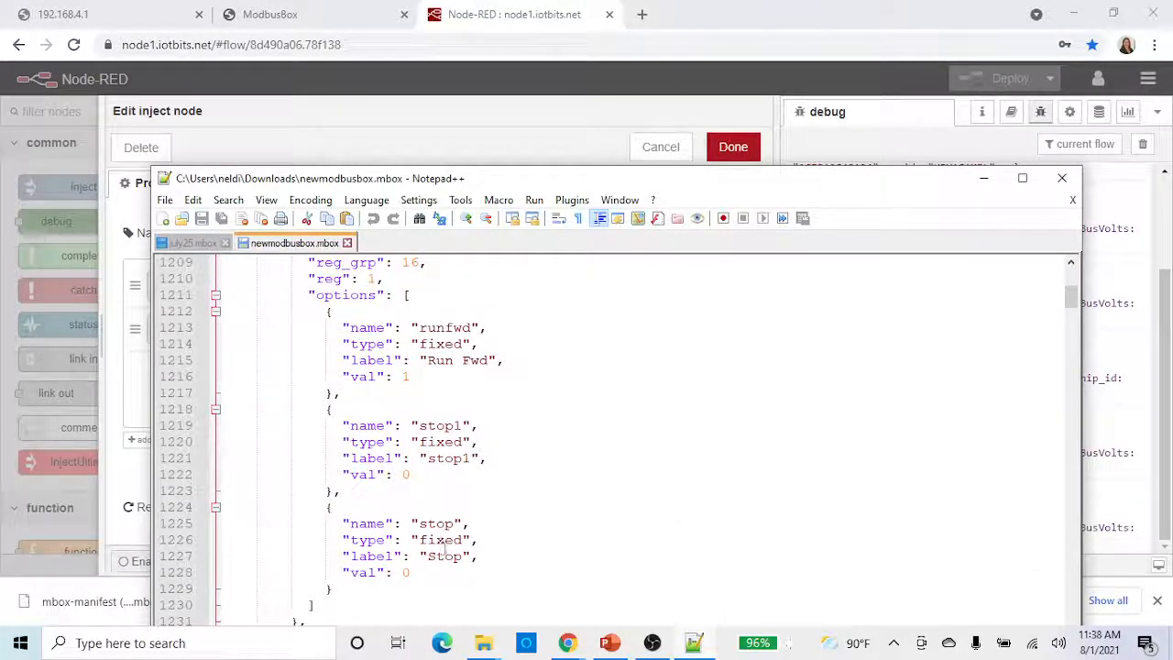
drag(419, 523, 452, 523)
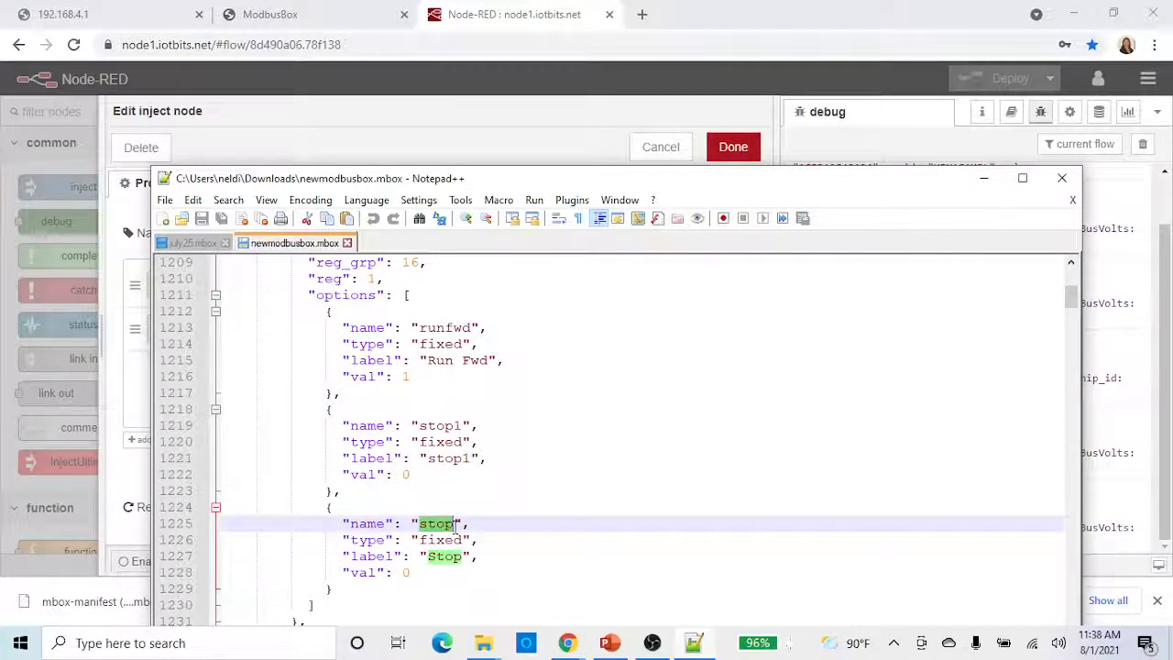
drag(744, 183, 689, 421)
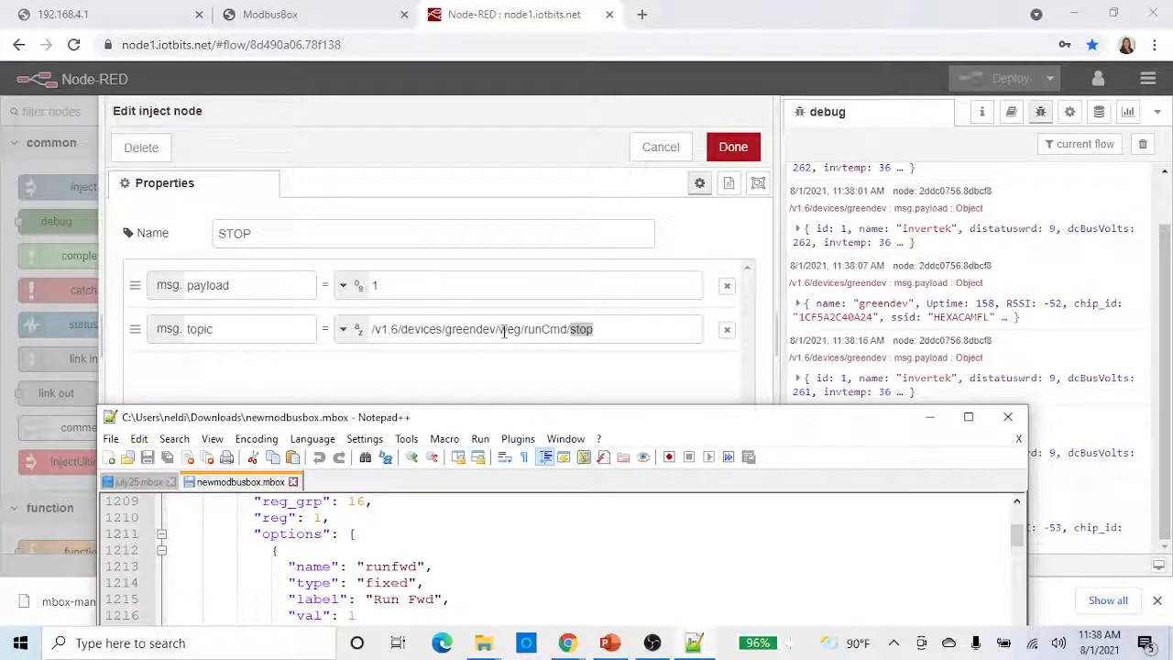
click(734, 148)
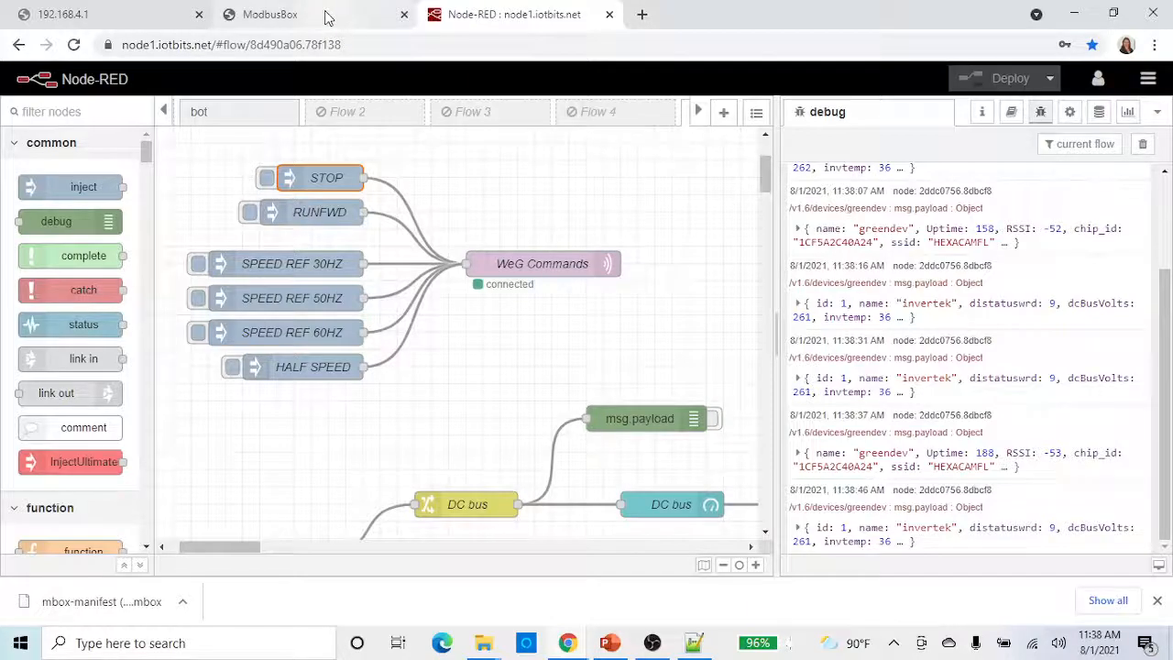
- Open the invertek slave's setup page in ModbusBox and highlight its name
click(328, 18)
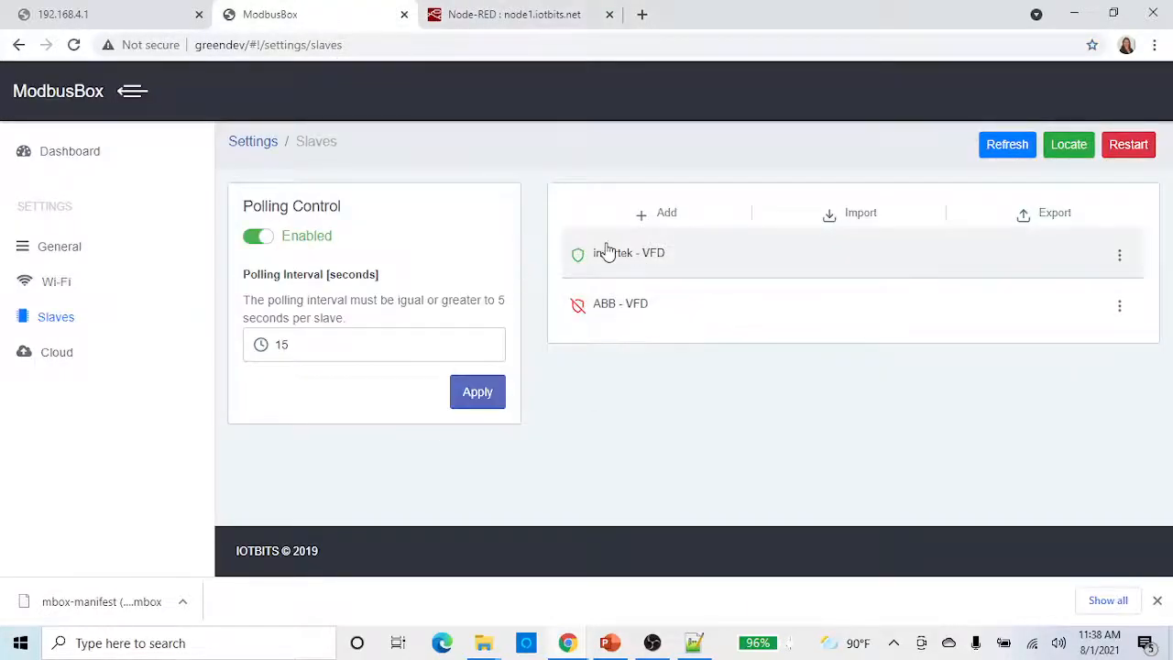
click(622, 265)
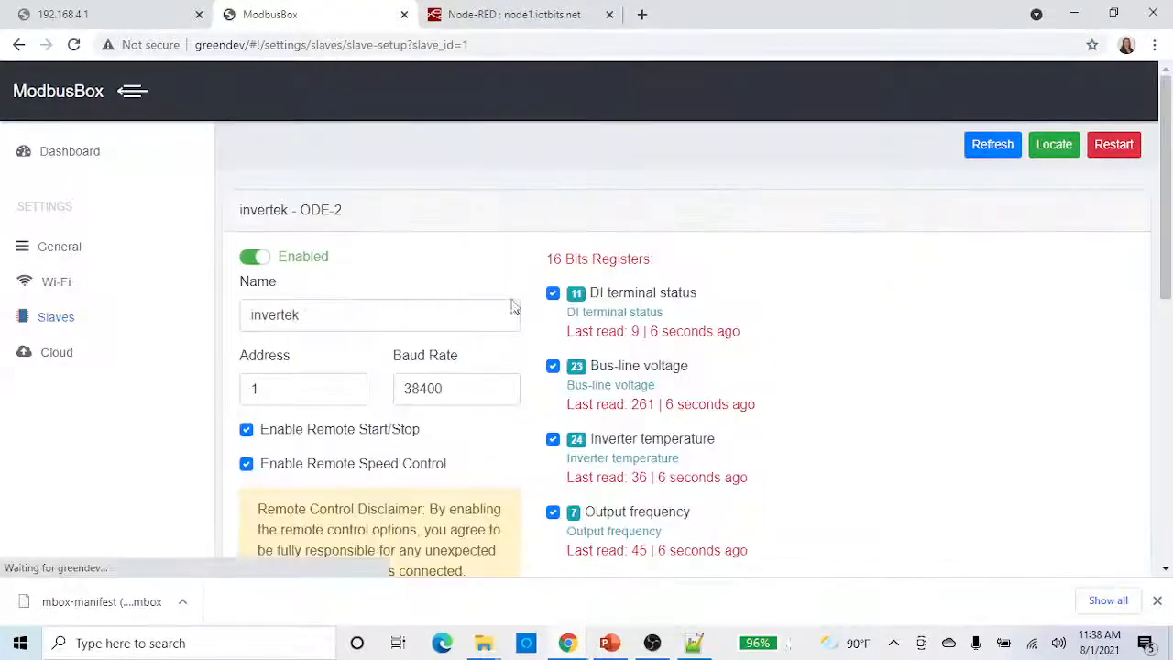
double_click(319, 312)
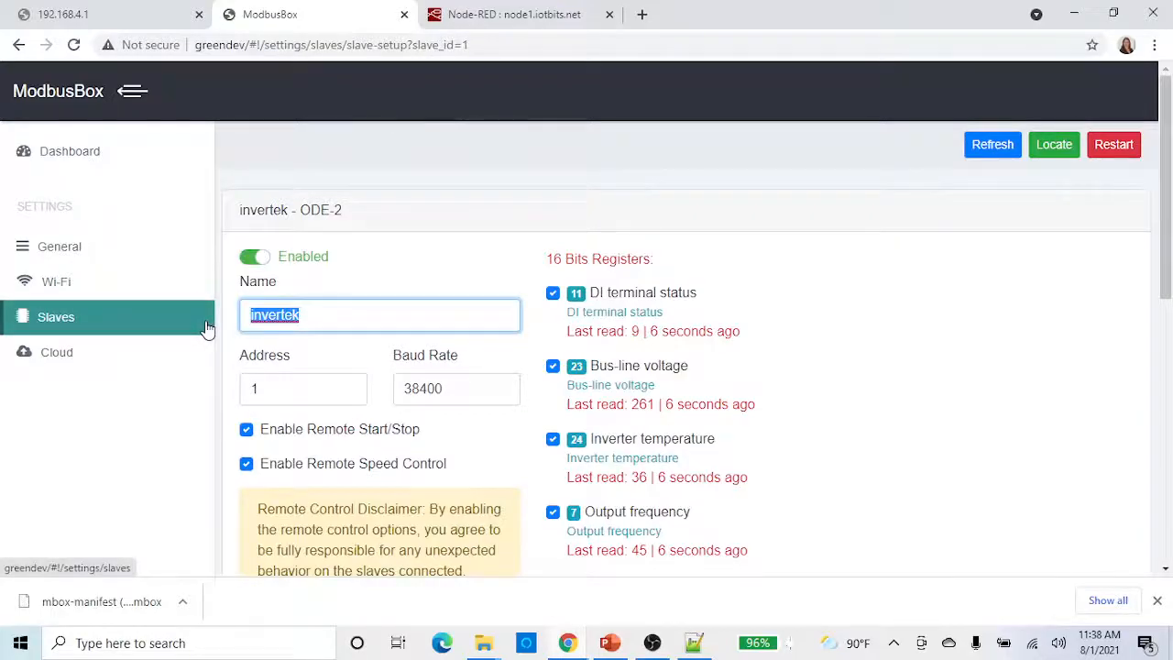
- Rename the invertek slave as weg and save its setup changes
text(weg)
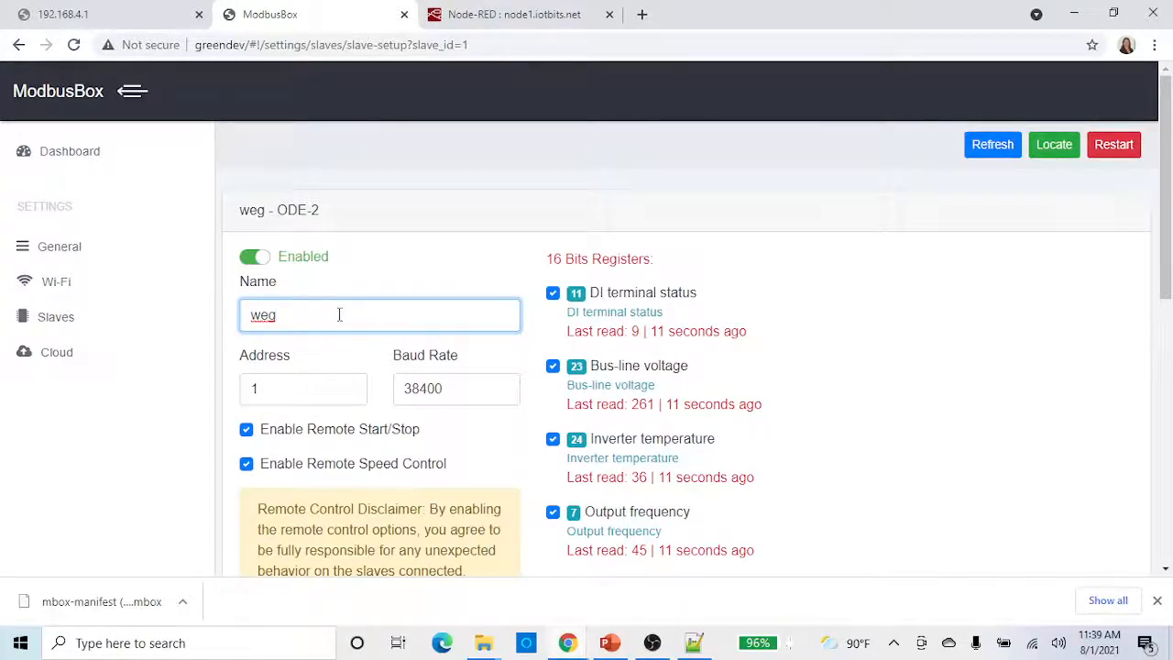
scroll(1003, 348, down, 7)
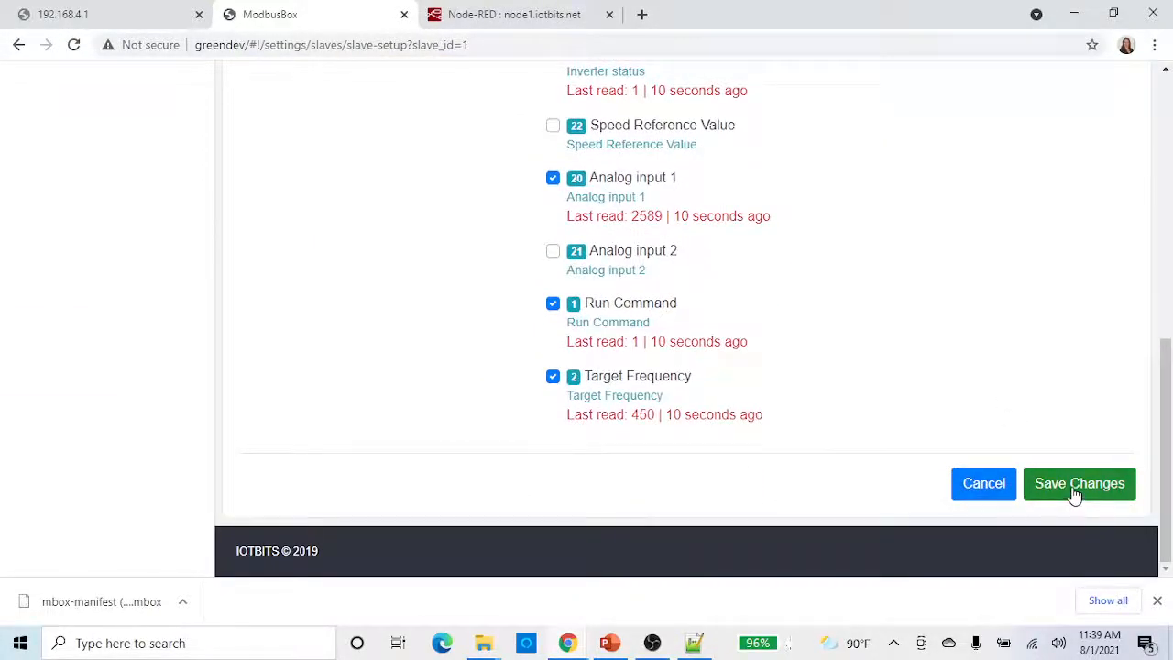
click(504, 15)
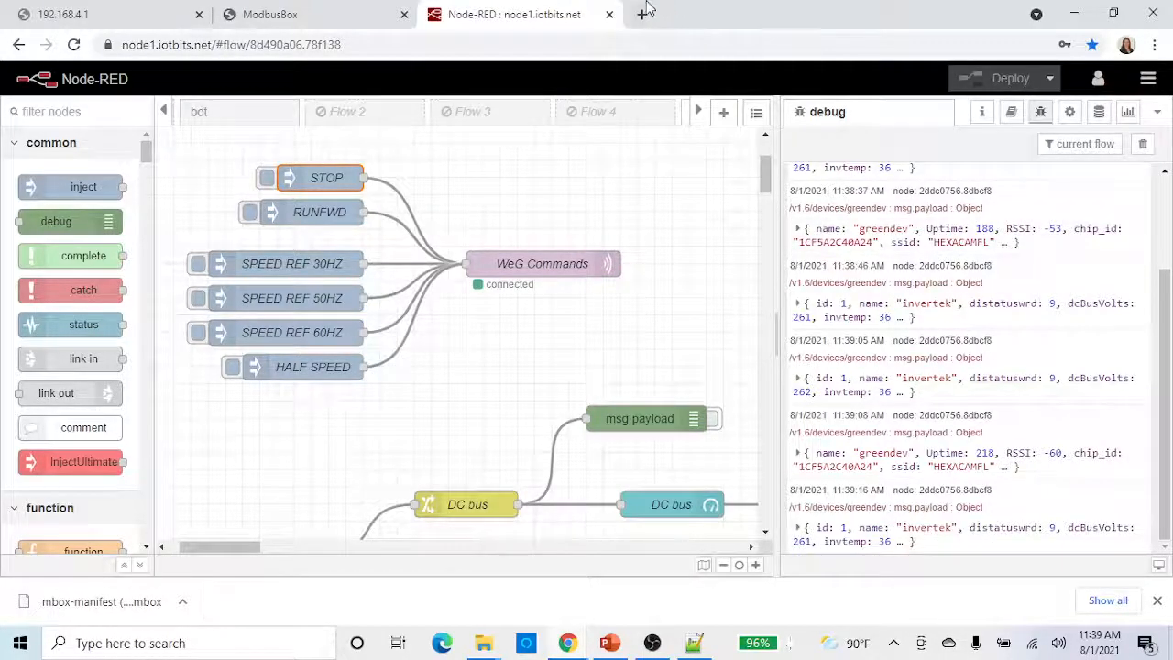
click(320, 15)
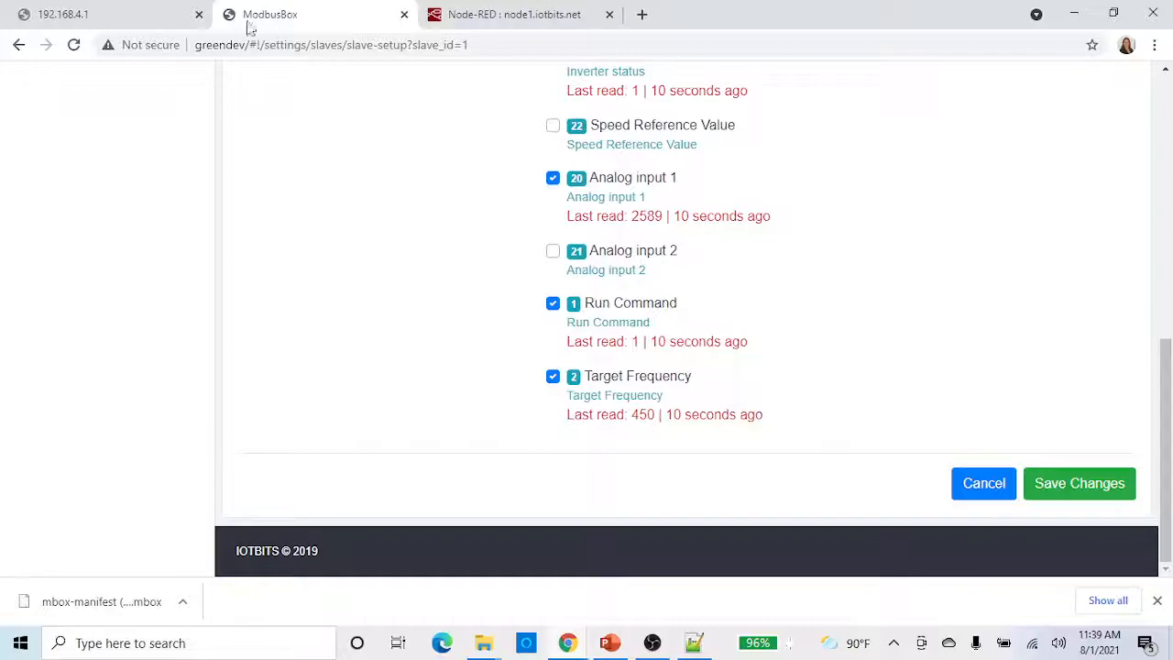
click(506, 15)
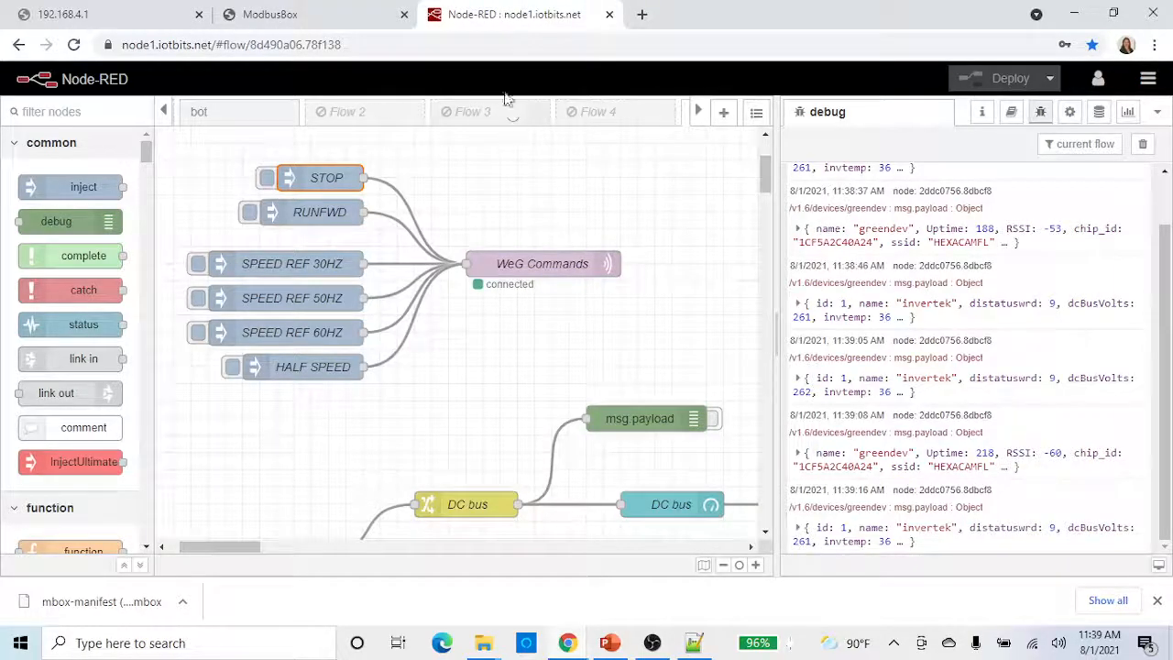
click(284, 11)
scroll(425, 401, up, 10)
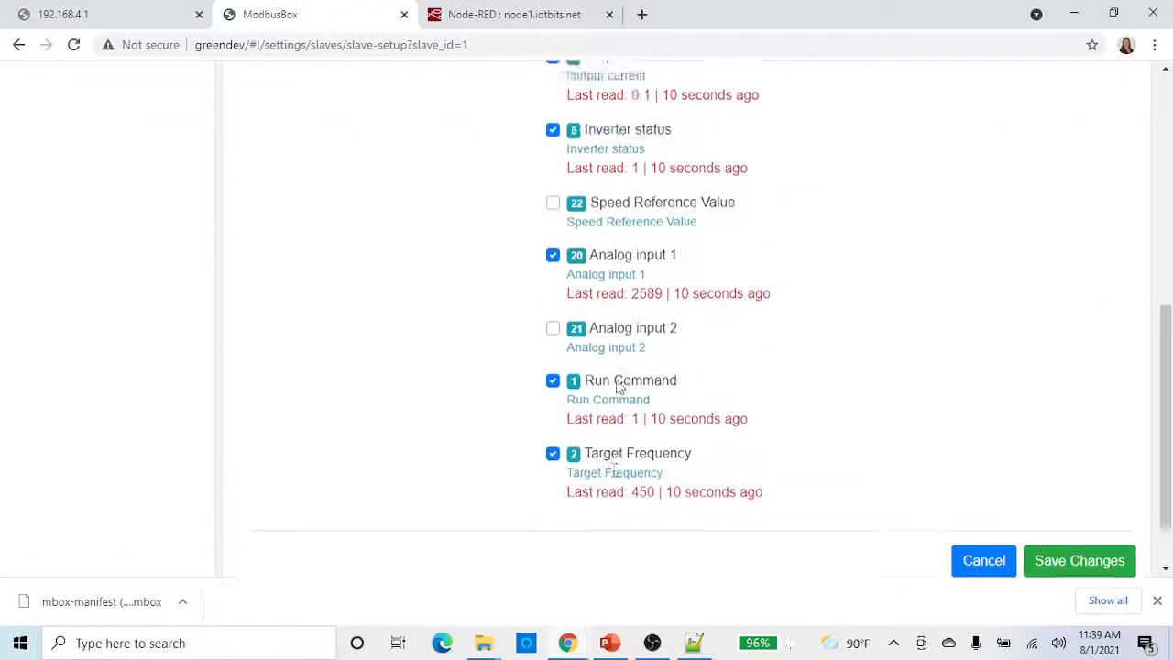
click(1116, 495)
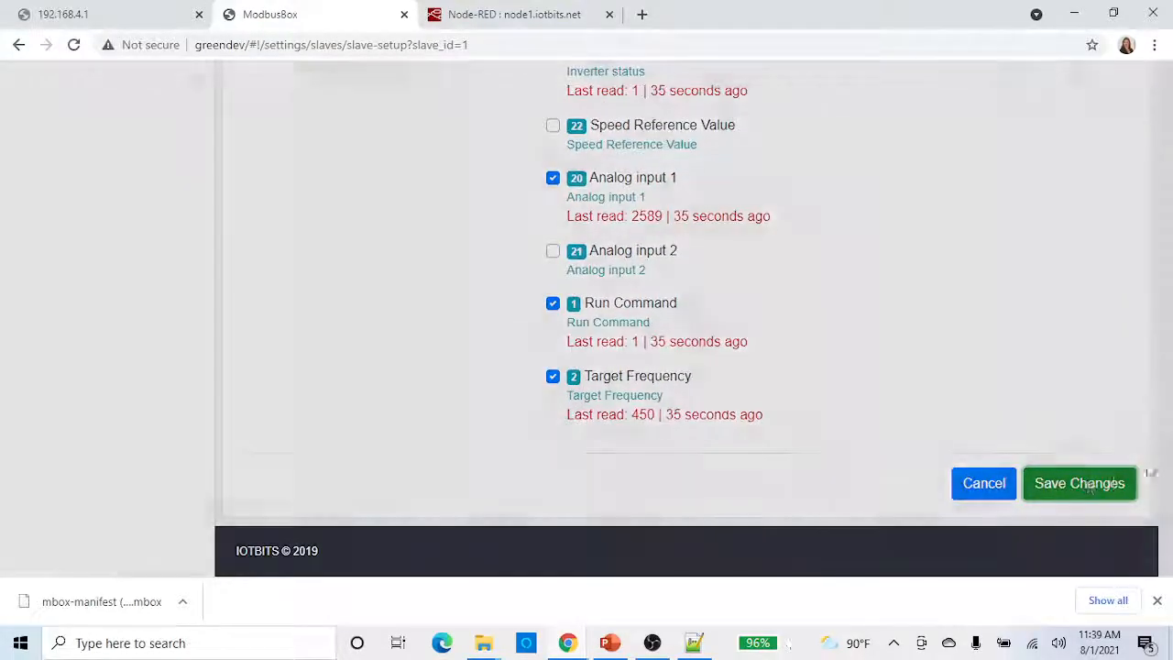
click(753, 170)
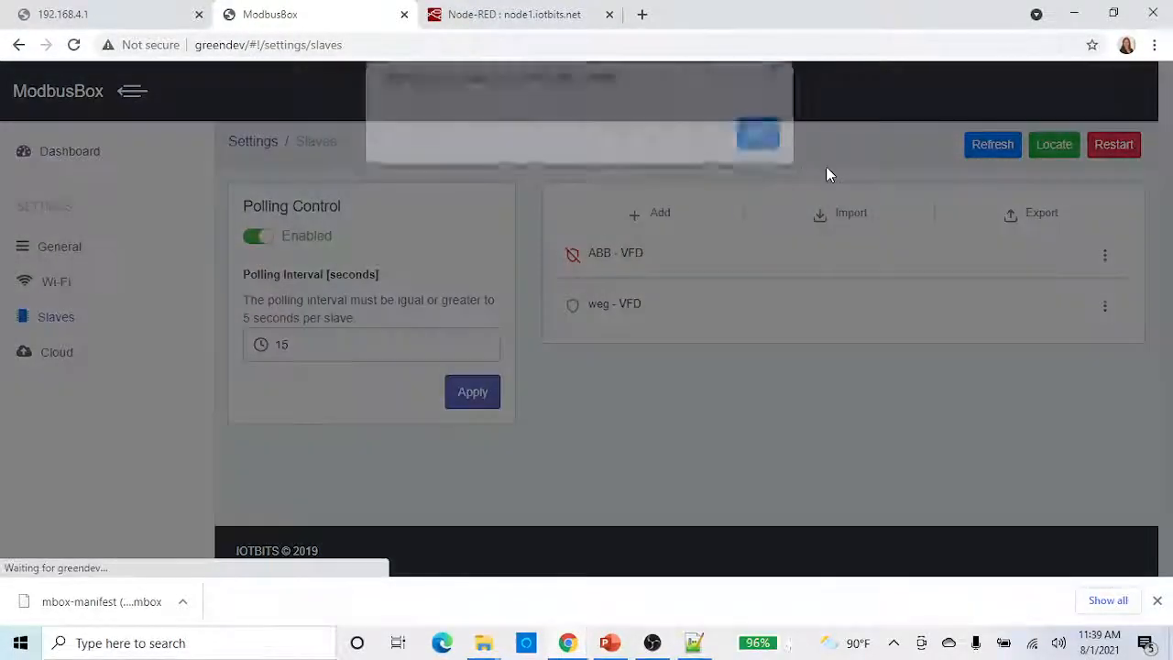
click(746, 174)
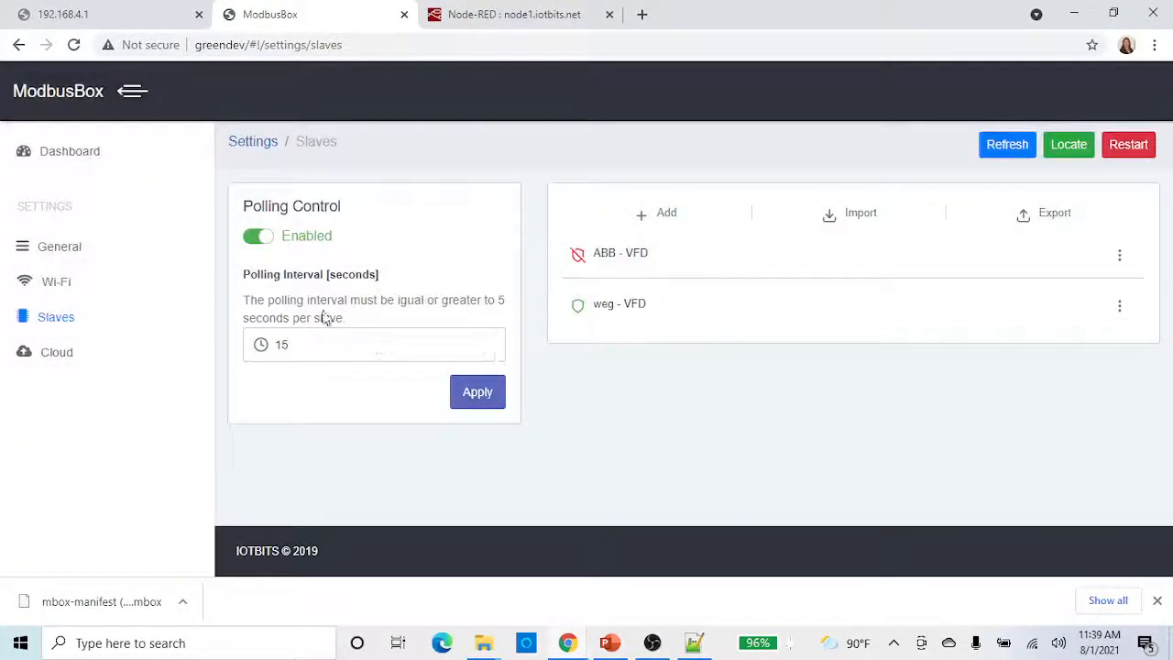
- Restart the ModbusBox device, then switch to Node-RED and clear its debug messages
click(1128, 147)
click(756, 165)
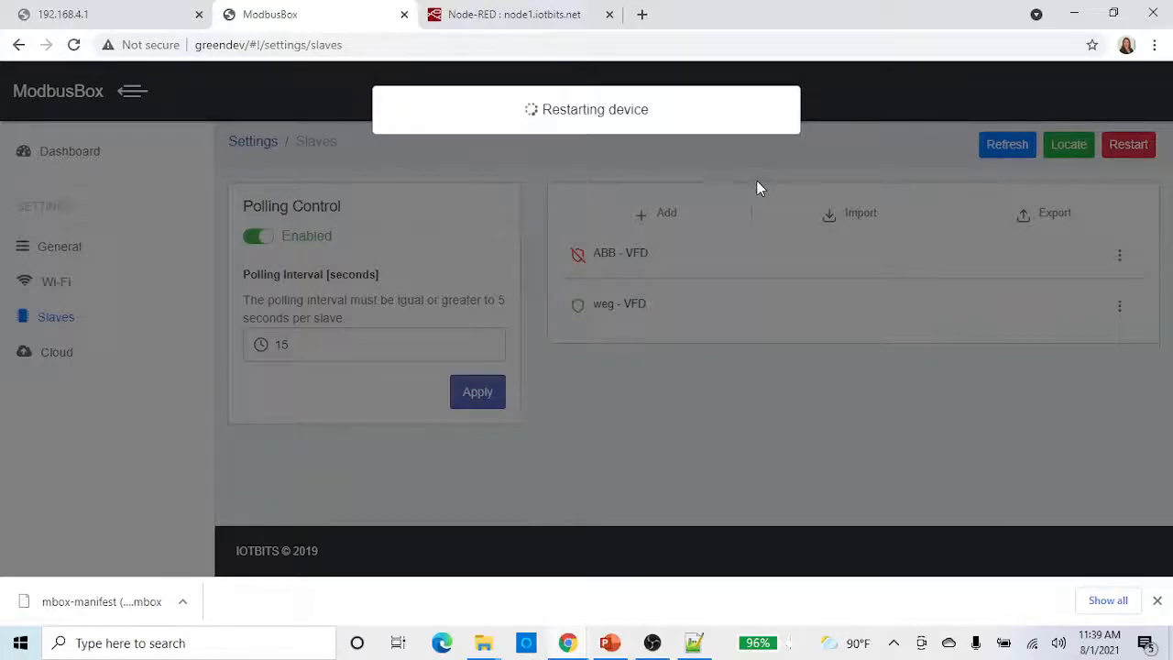
click(516, 13)
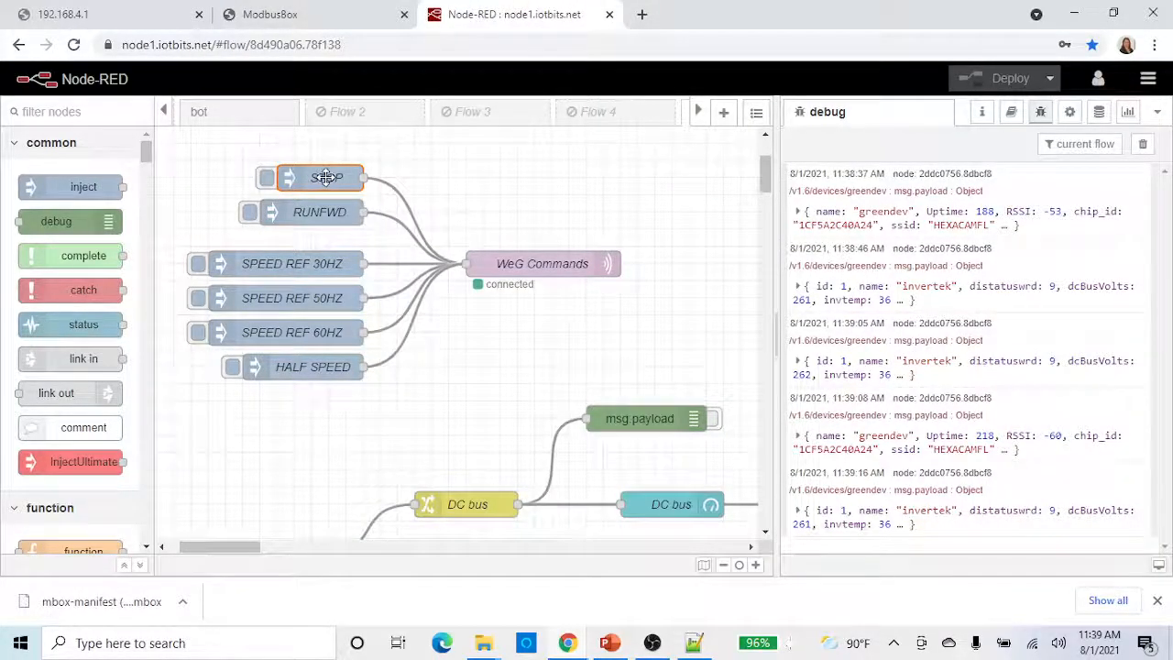
click(1143, 146)
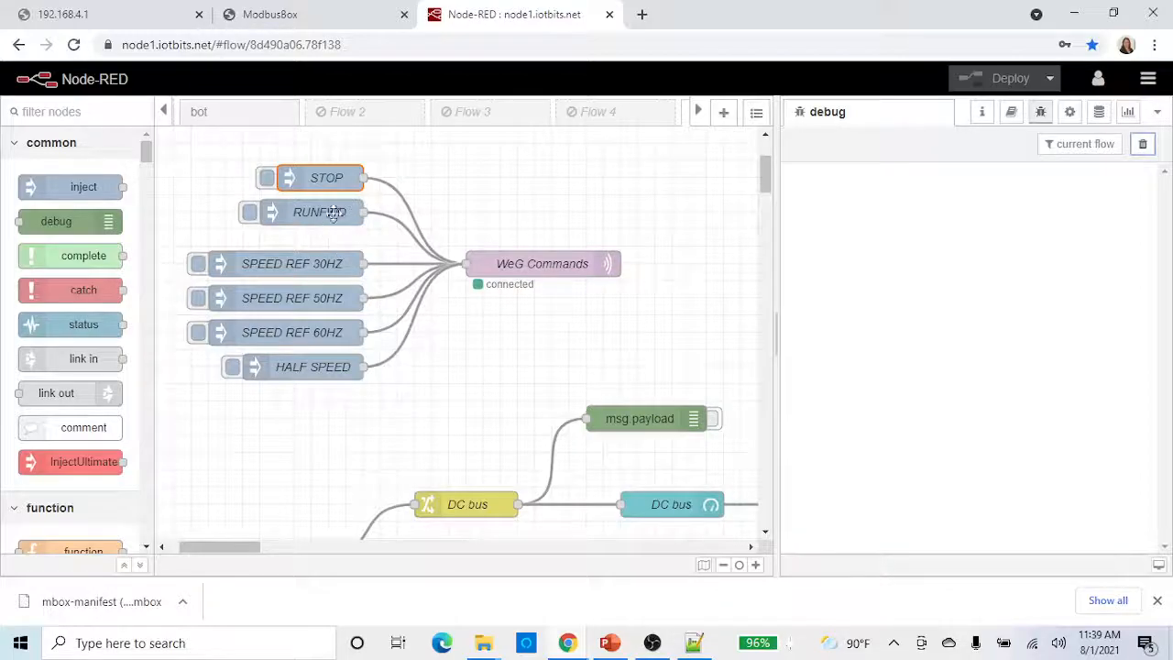
- Add an mqtt out node from the network palette just above the WeG Commands node
click(541, 265)
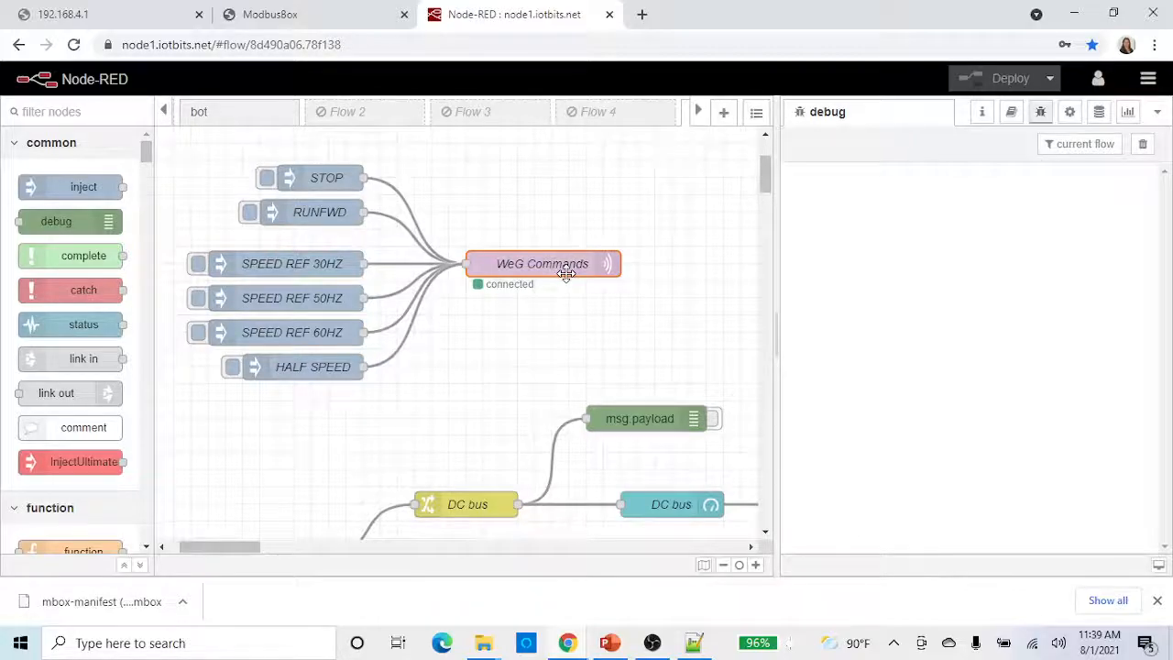
scroll(641, 320, up, 1)
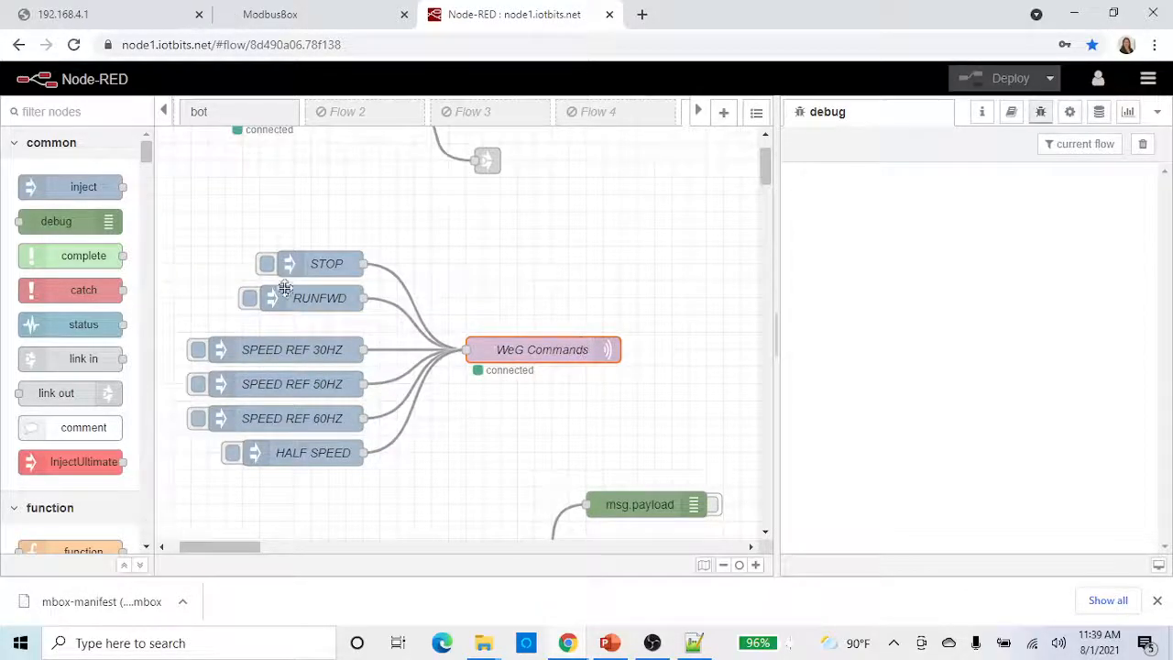
scroll(91, 362, down, 6)
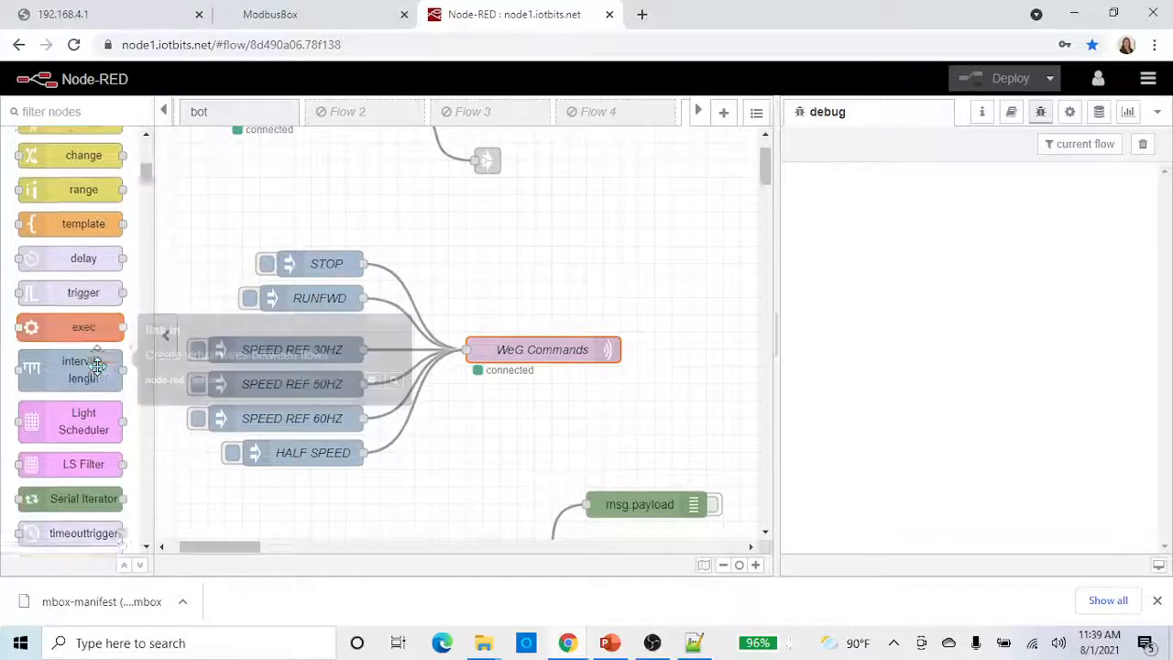
scroll(99, 266, up, 2)
scroll(99, 266, up, 5)
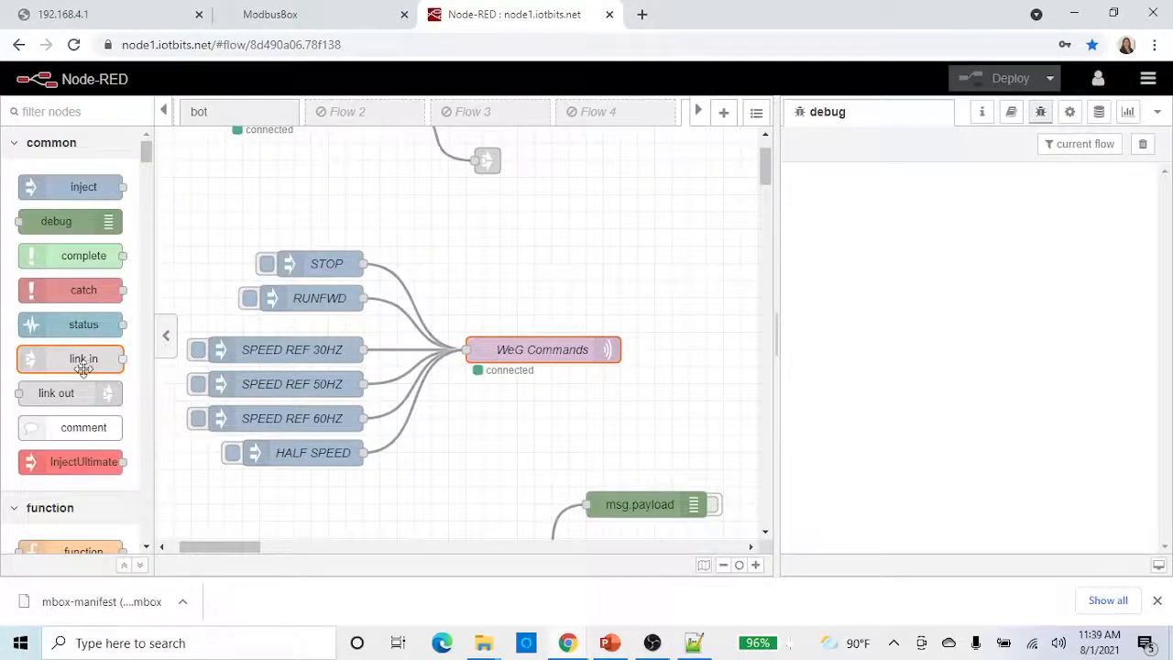
scroll(83, 417, down, 2)
scroll(83, 416, down, 10)
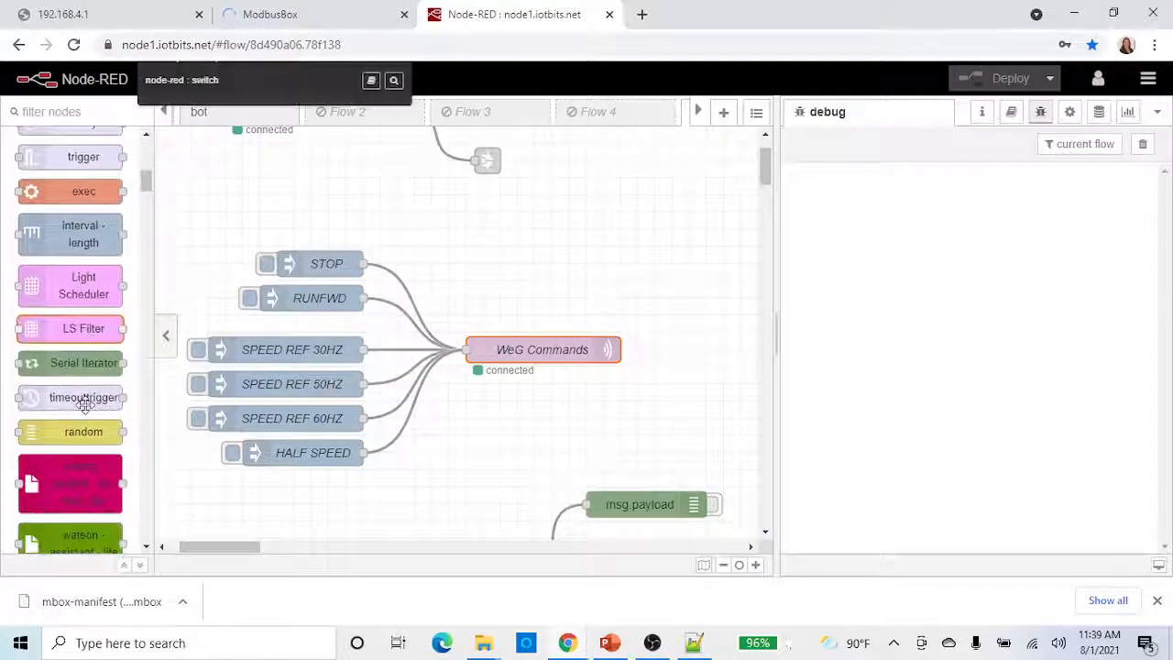
scroll(84, 404, down, 6)
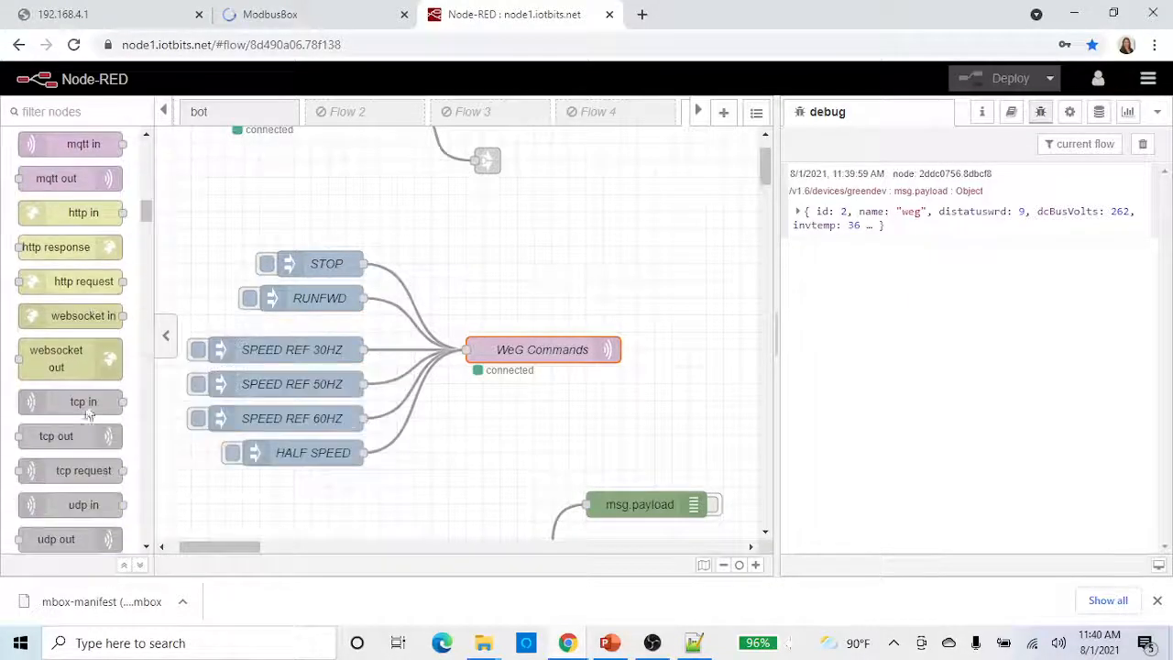
scroll(64, 254, up, 2)
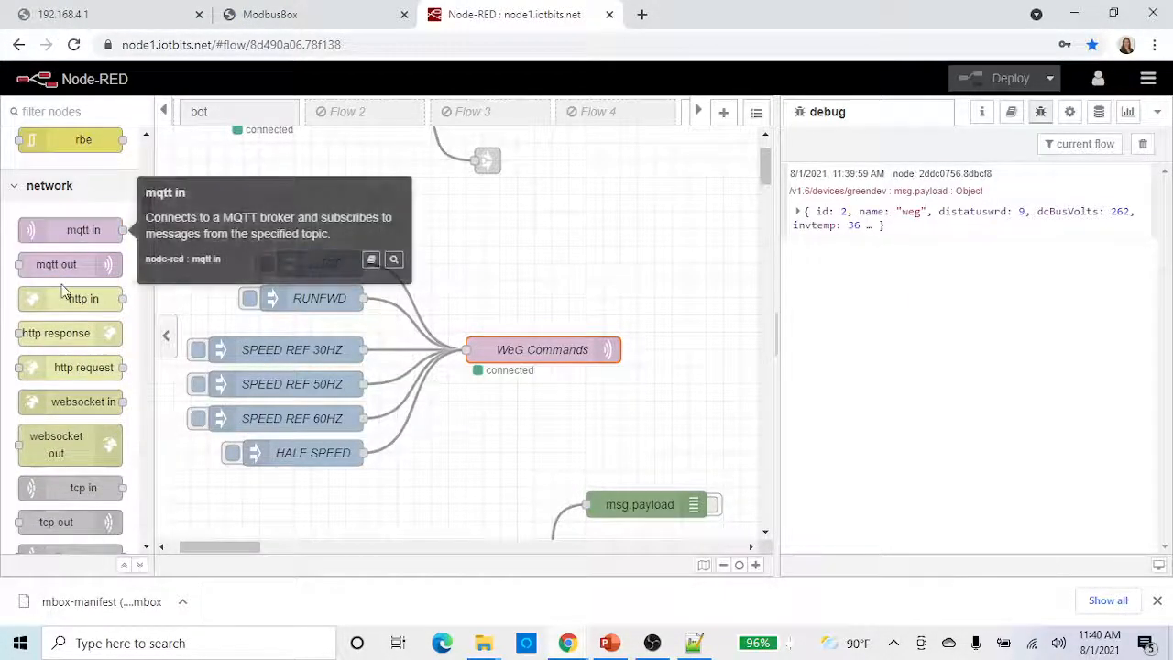
drag(56, 263, 564, 298)
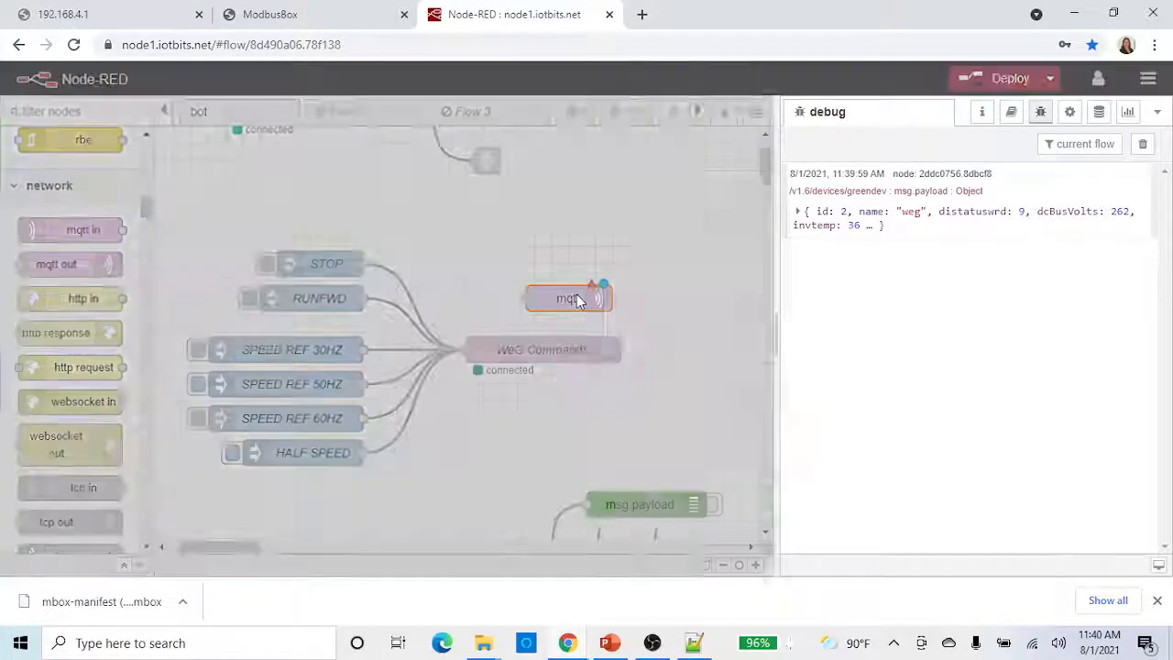
- Examine the server address in the new mqtt out node's IntellNuck_NSSL broker settings, then delete the node
double_click(578, 301)
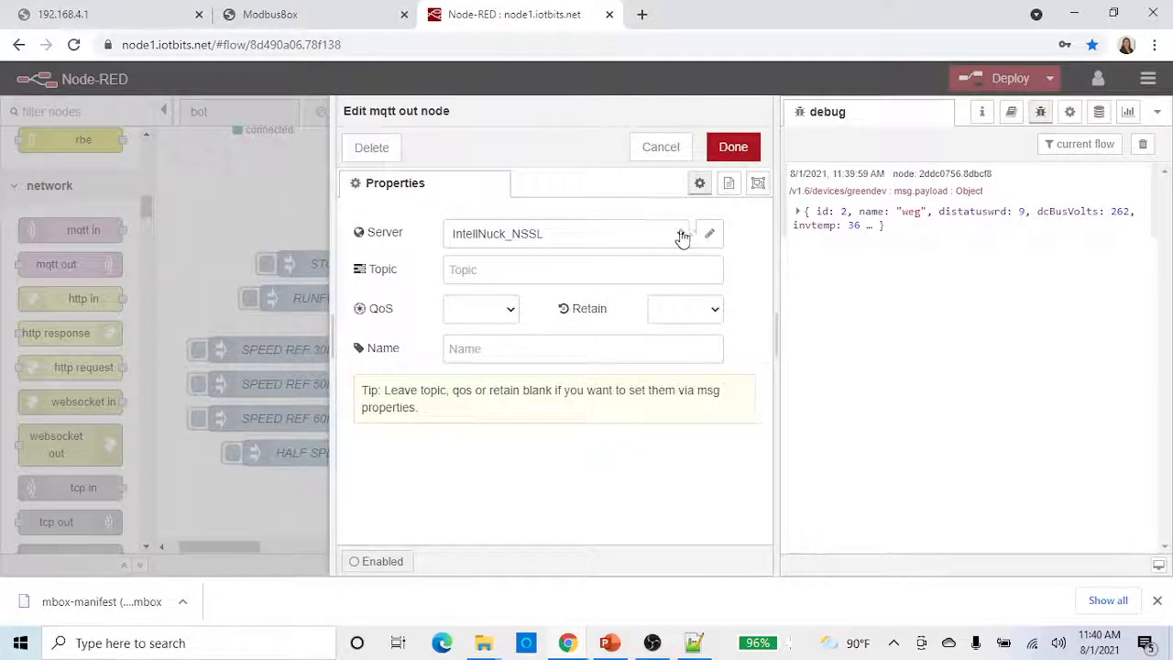
click(710, 238)
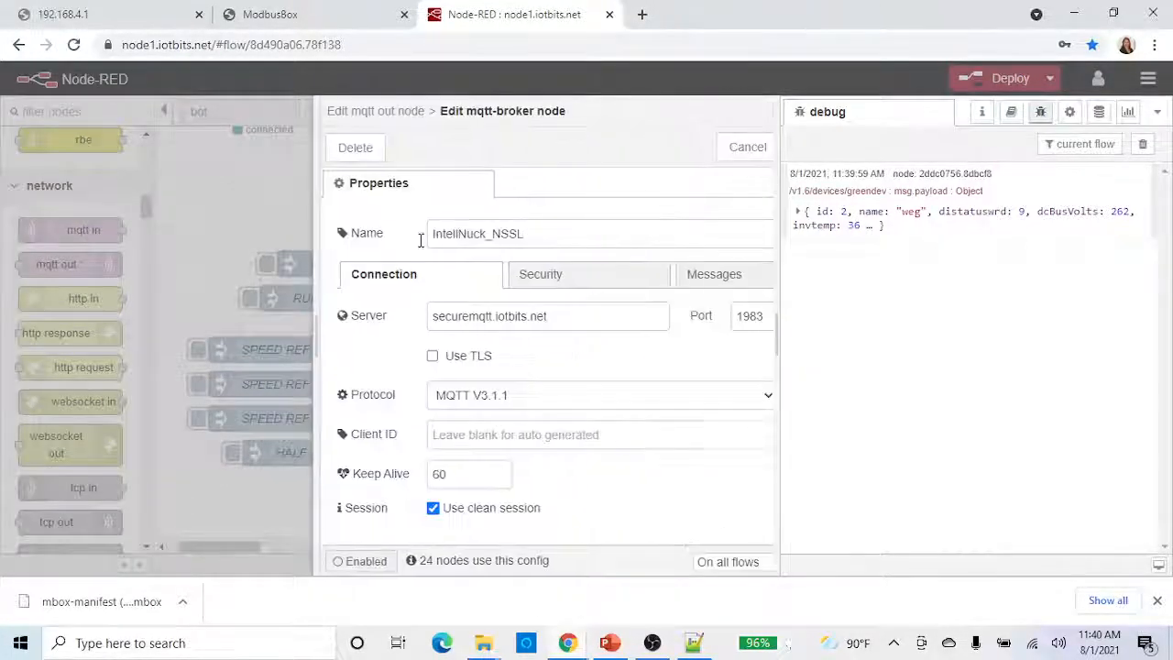
drag(485, 316, 333, 316)
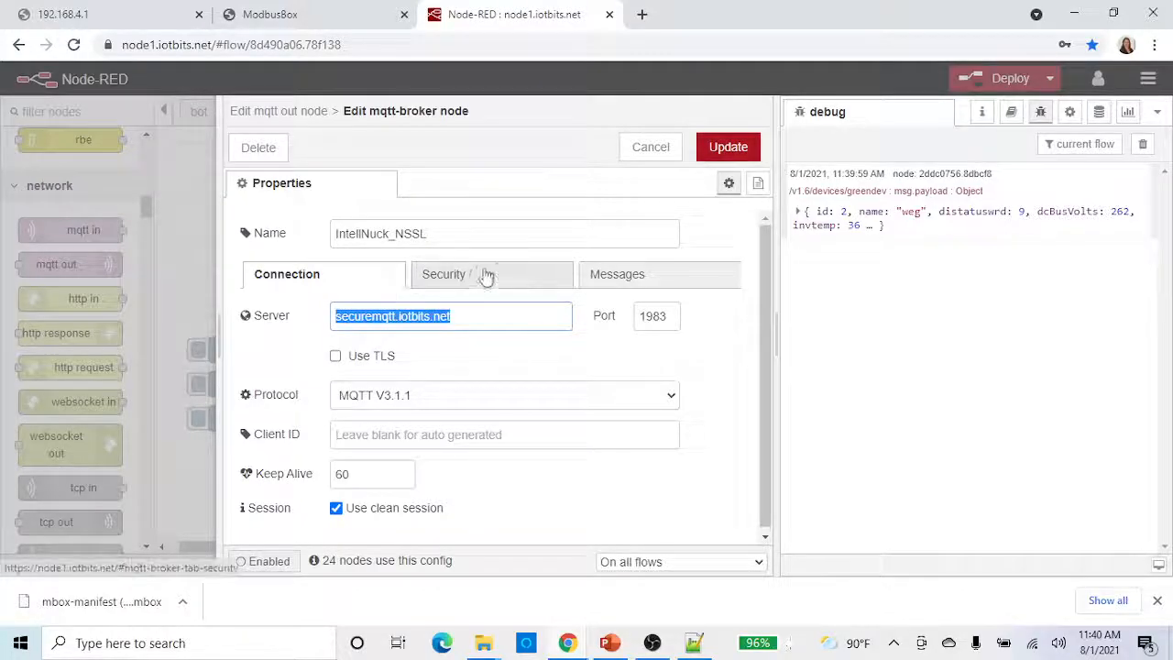
click(647, 147)
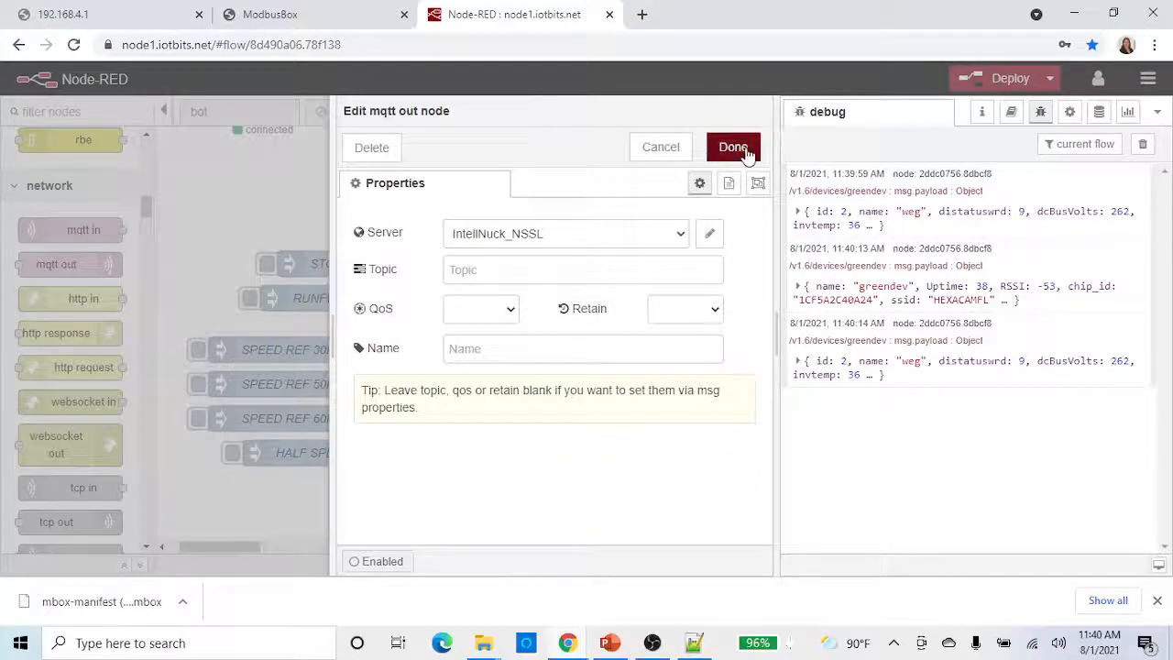
click(735, 146)
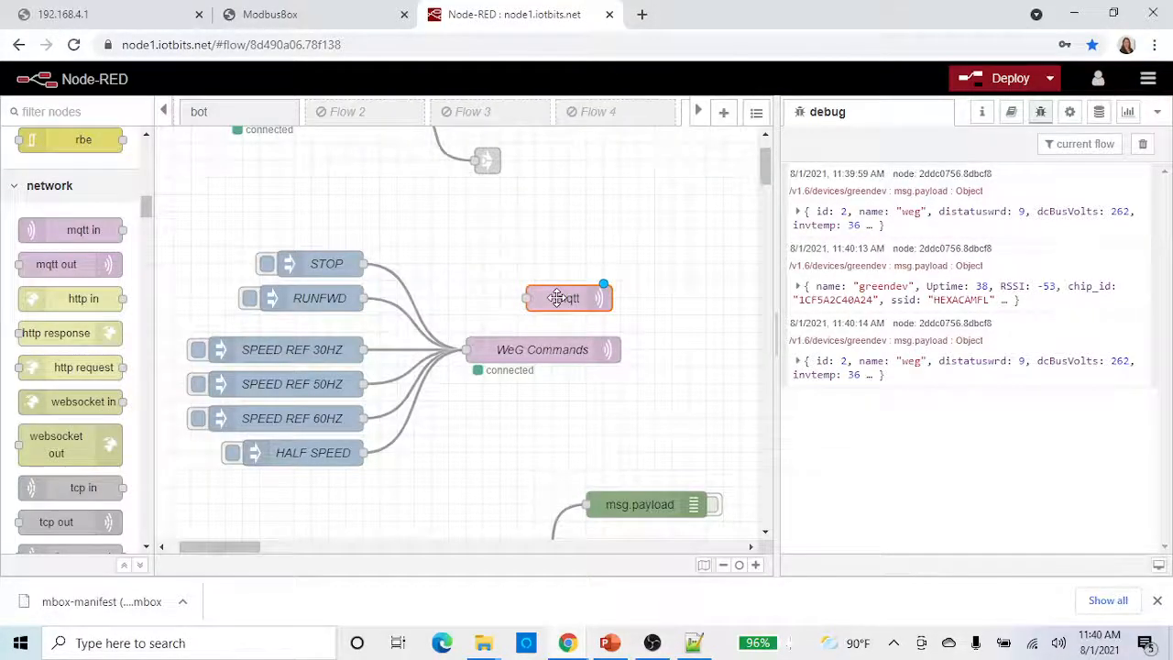
key(Delete)
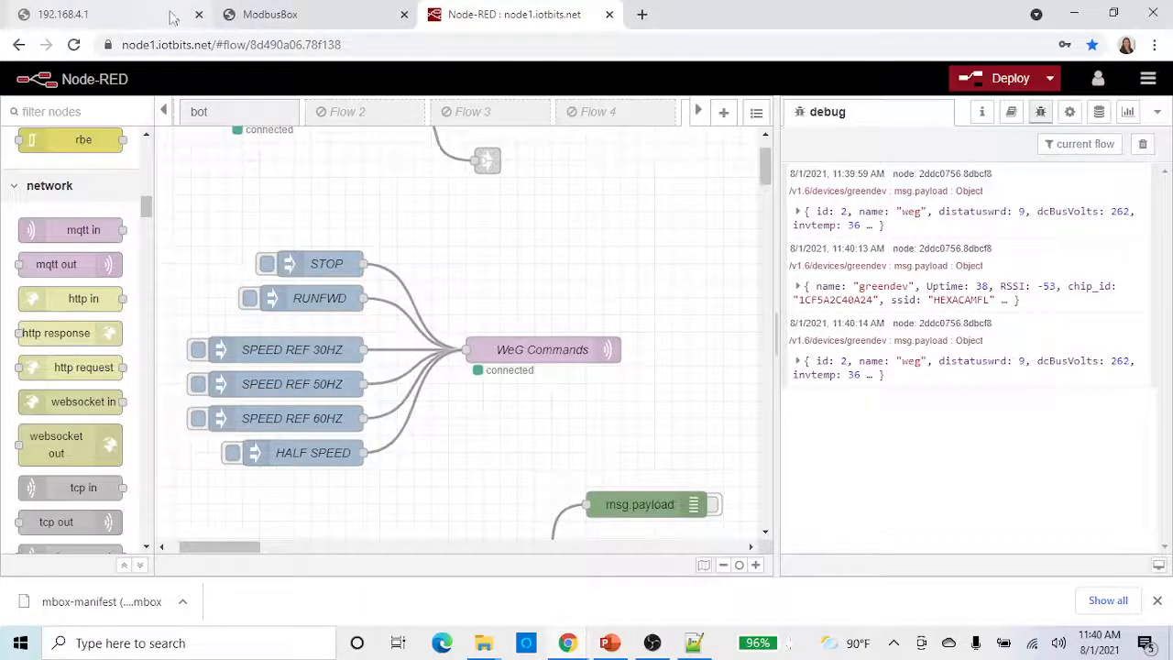
- Check the weg slave's name in the ModbusBox slaves list against the STOP node's topic in Node-RED, then close the node
click(288, 13)
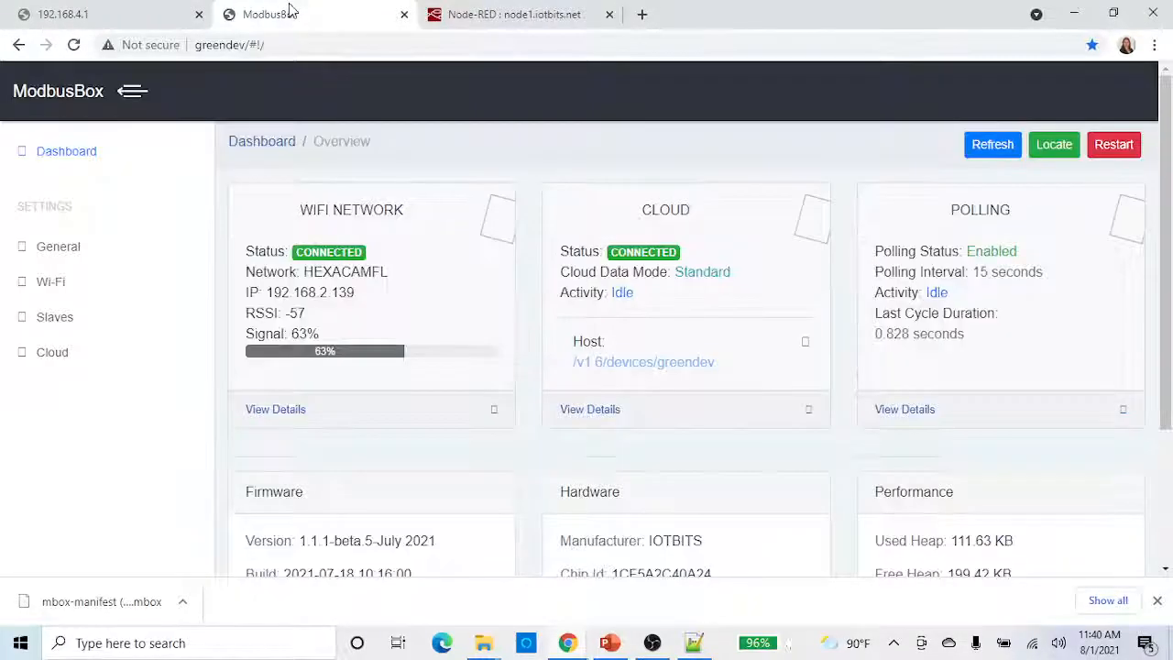
click(56, 321)
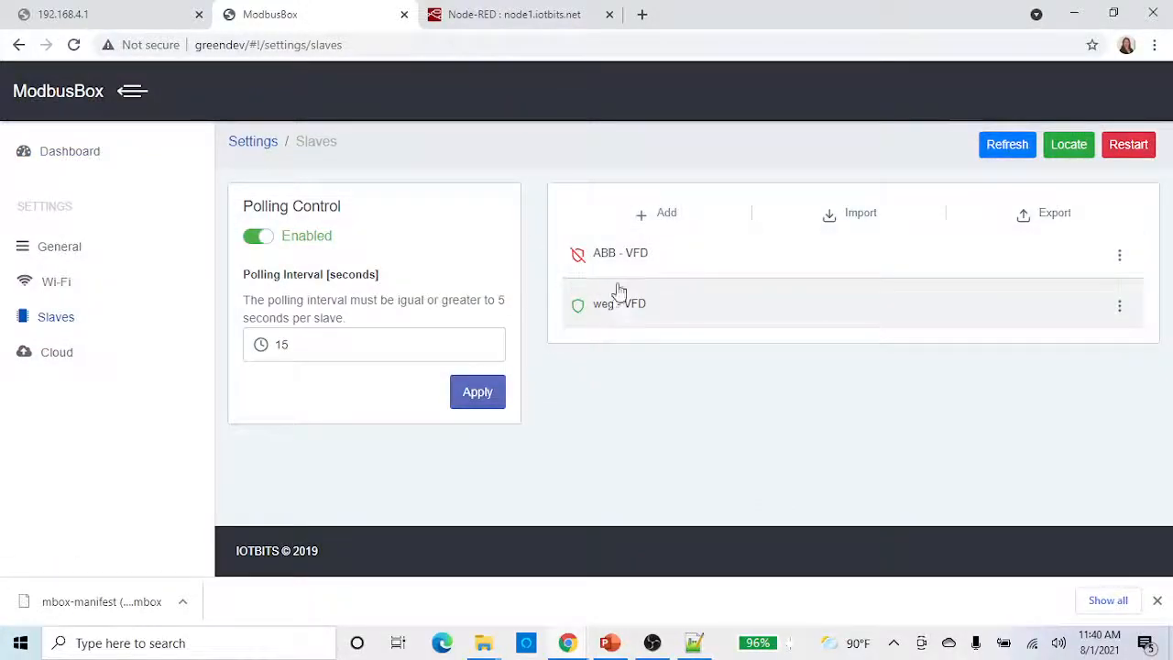
click(534, 14)
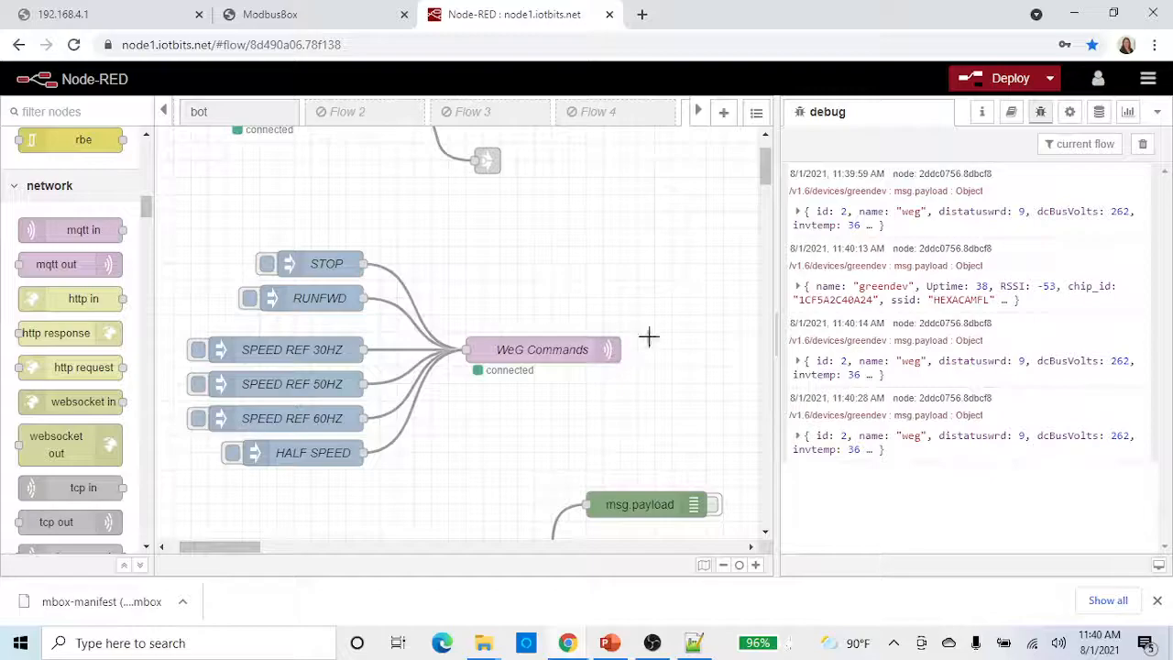
double_click(330, 267)
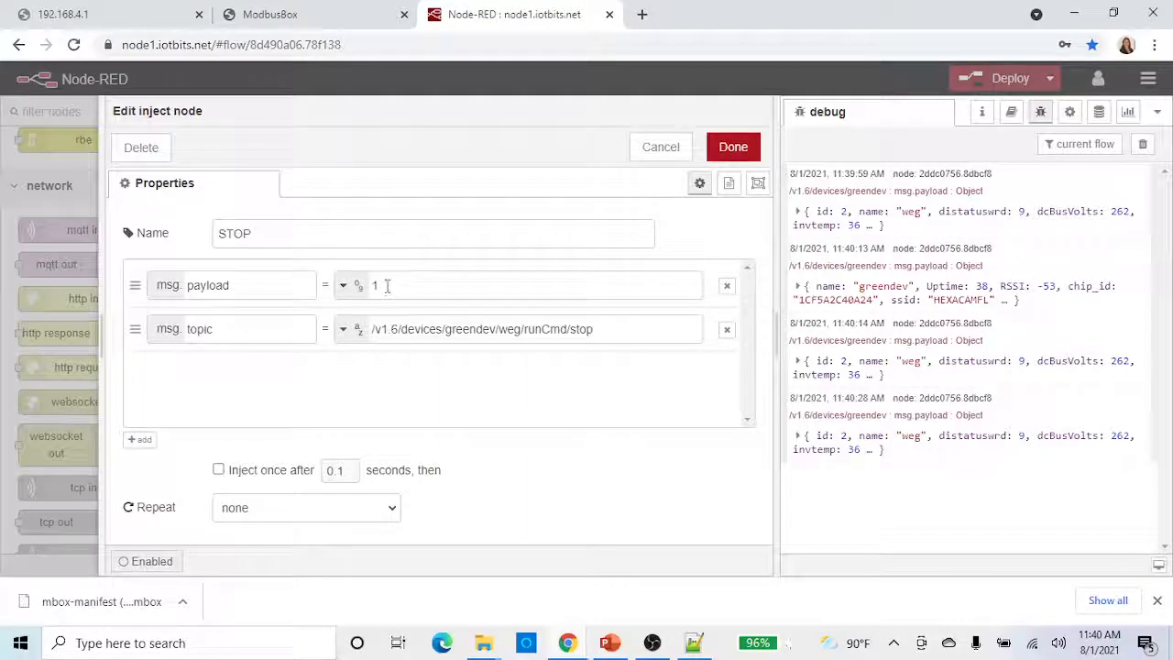
drag(612, 336, 394, 339)
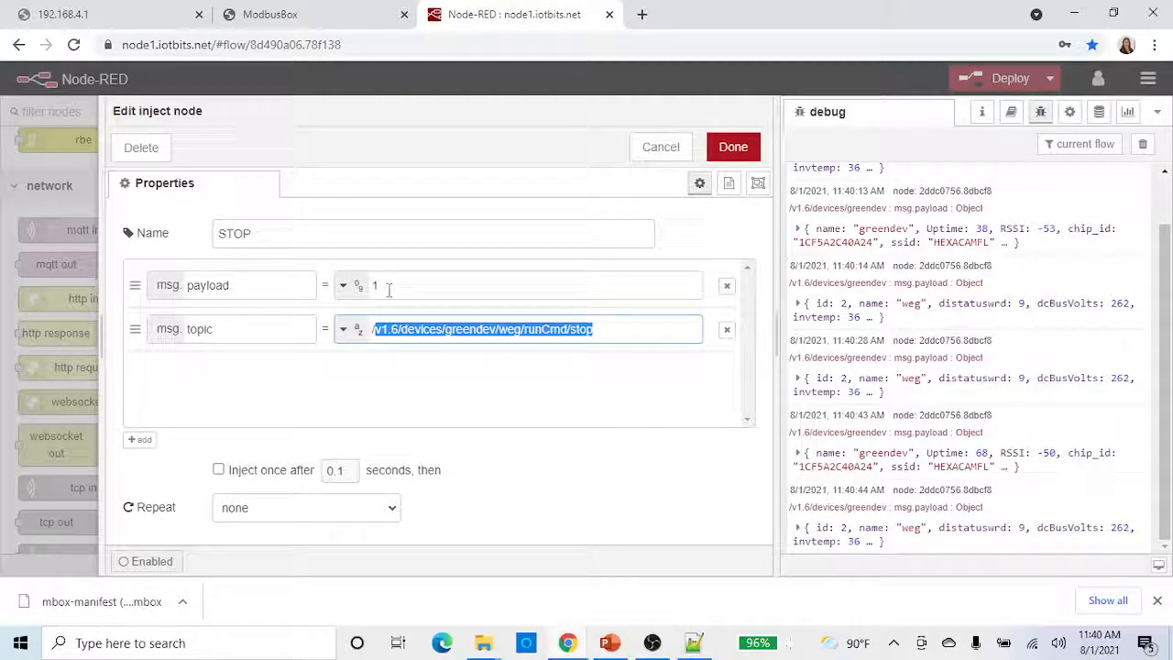
click(741, 147)
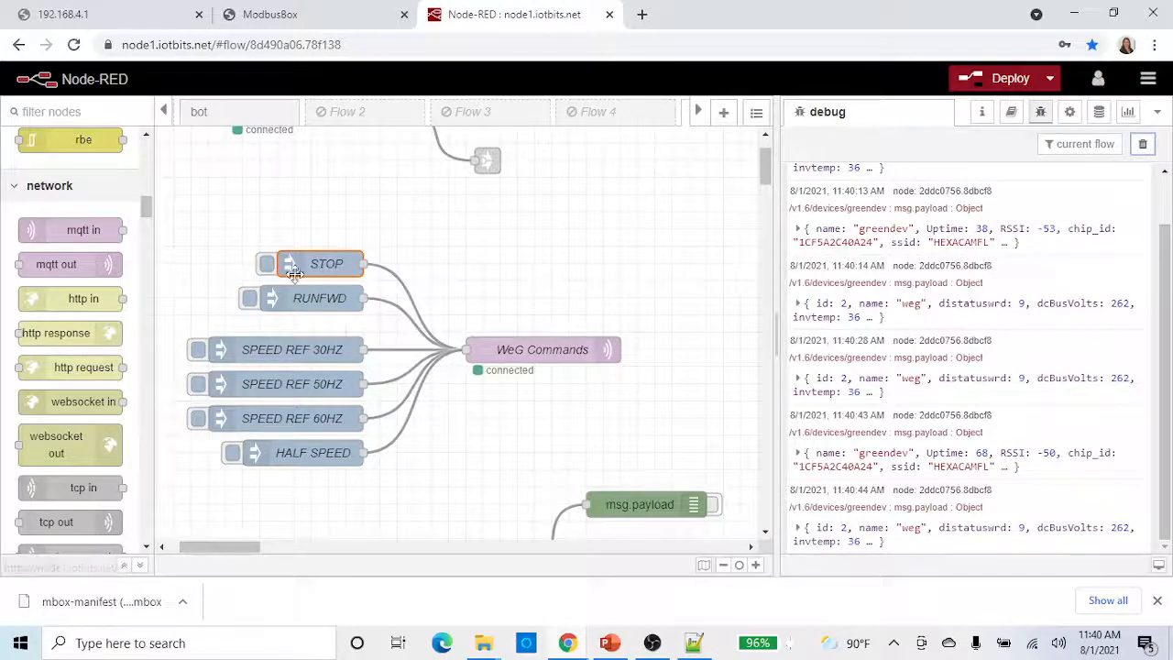
- Inject the STOP command to the drive and clear the debug messages
click(265, 267)
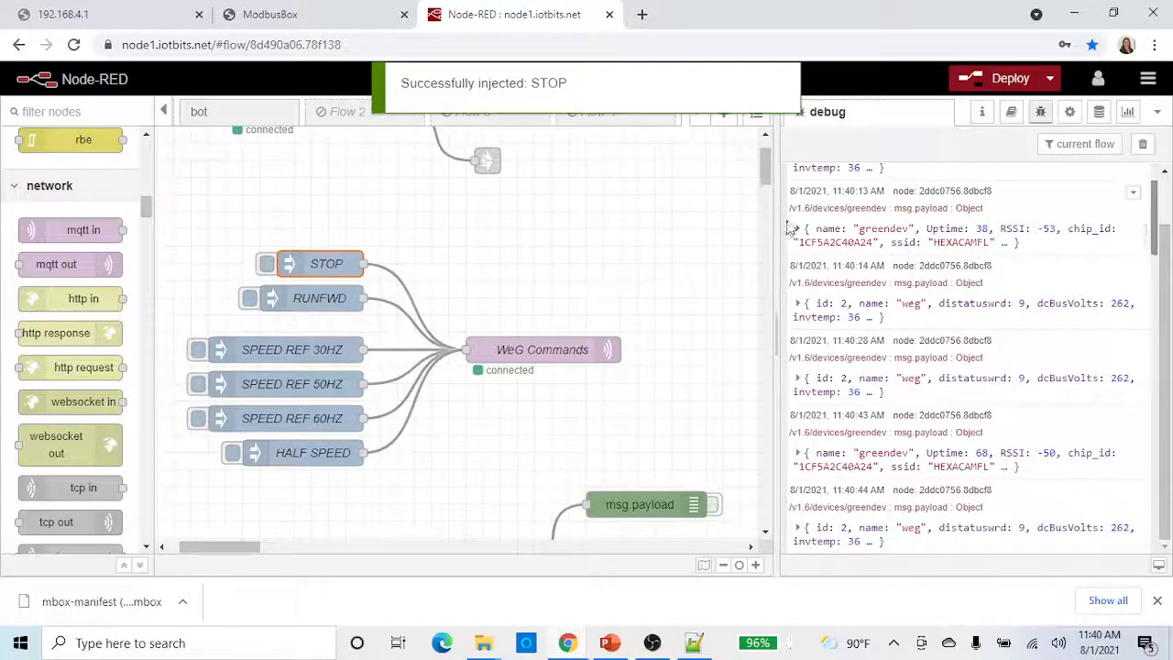
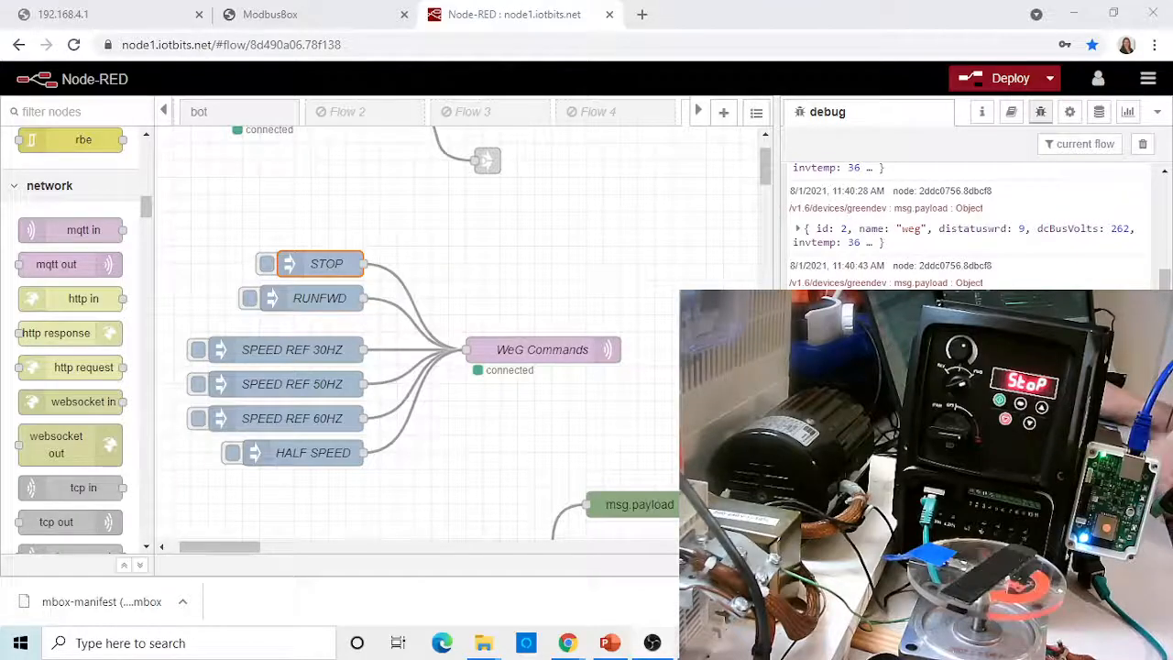
click(1143, 144)
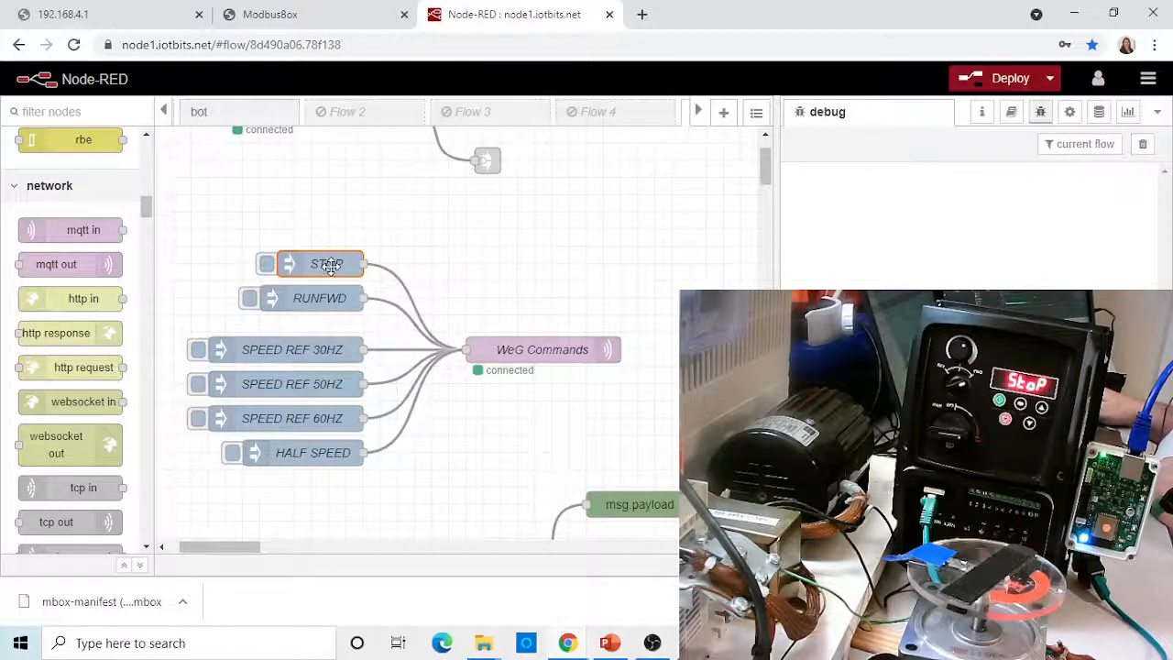
- Open the RUNFWD inject node and examine the device path, slave name and runCmd/runfwd parts of its topic
double_click(322, 304)
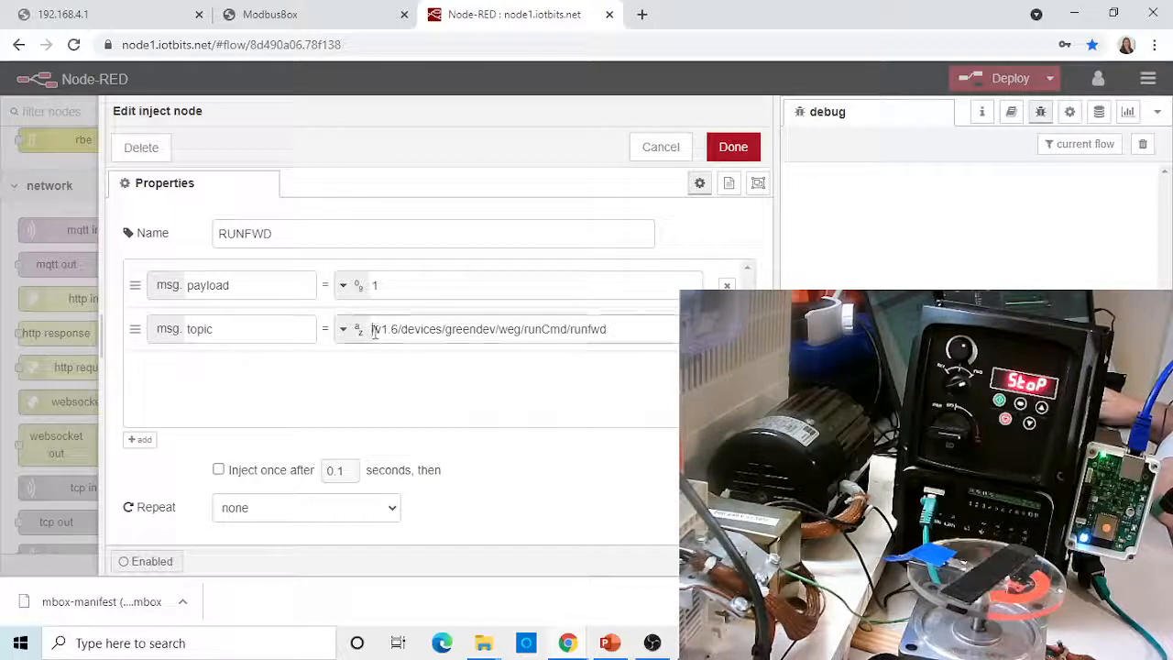
drag(372, 330, 524, 333)
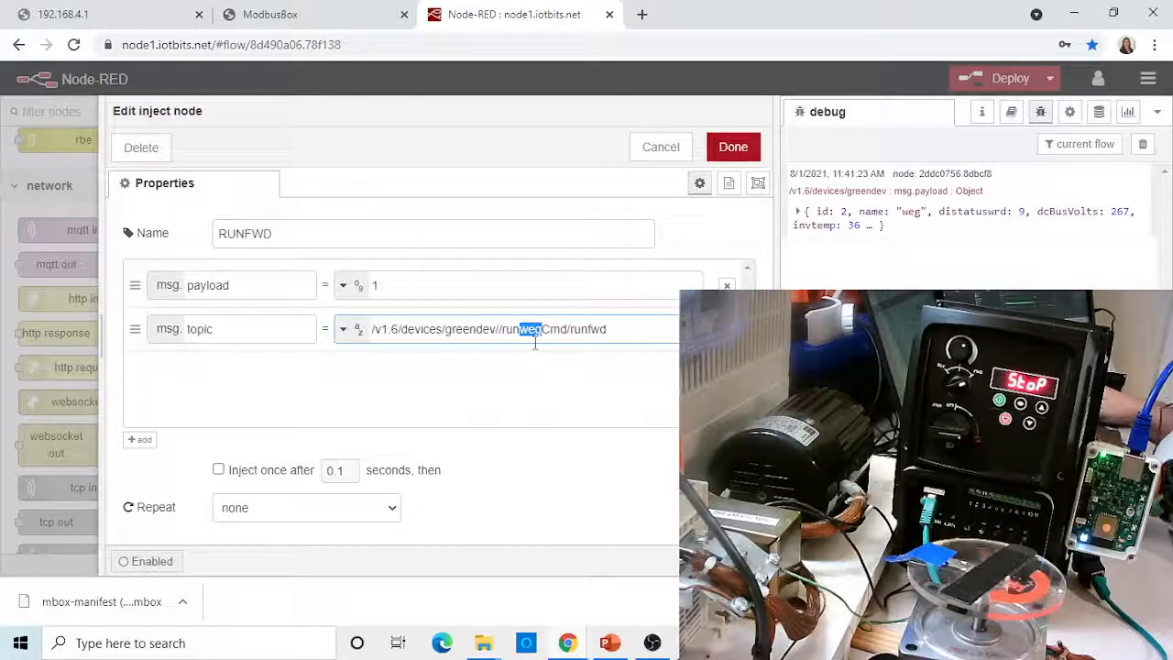
key(ctrl+z)
click(530, 330)
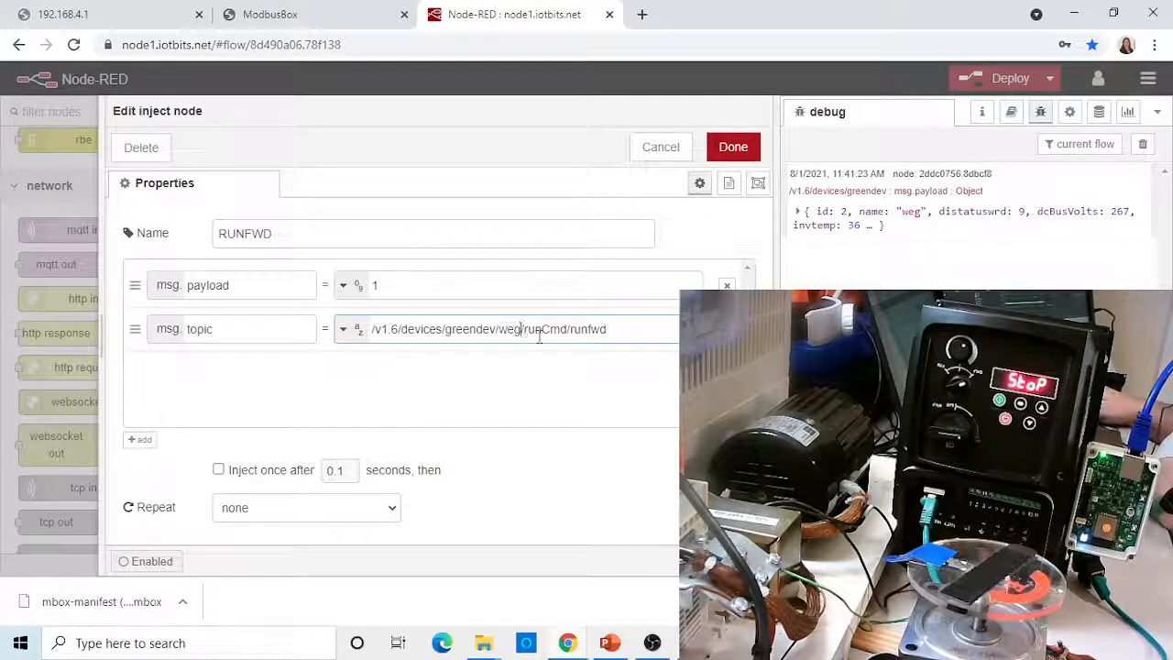
drag(568, 328, 566, 329)
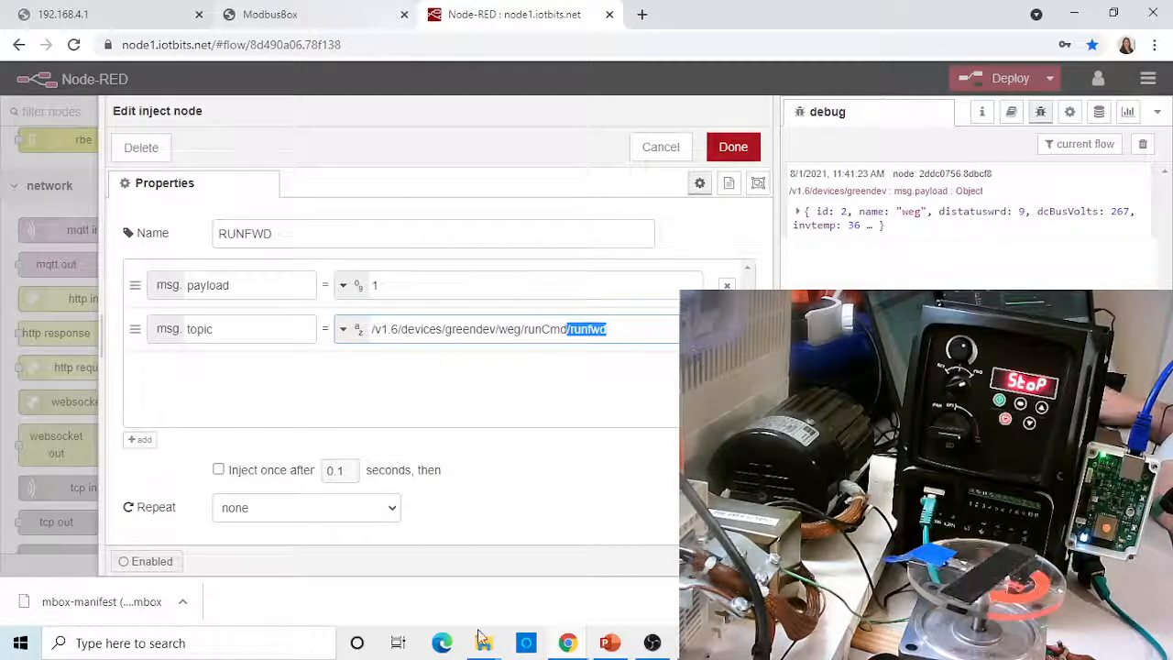
- Switch to Notepad++ and check the runCmd function's options in newmodbusbox.mbox against the RUNFWD topic, then return to Node-RED
key(alt+Tab)
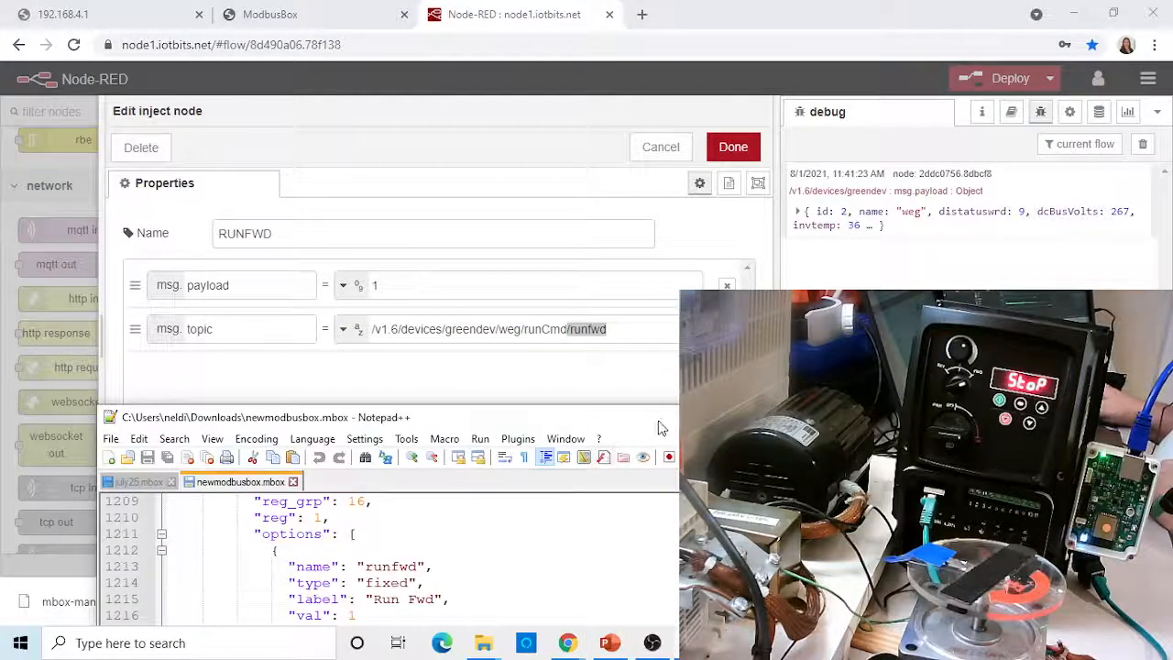
drag(666, 414, 696, 127)
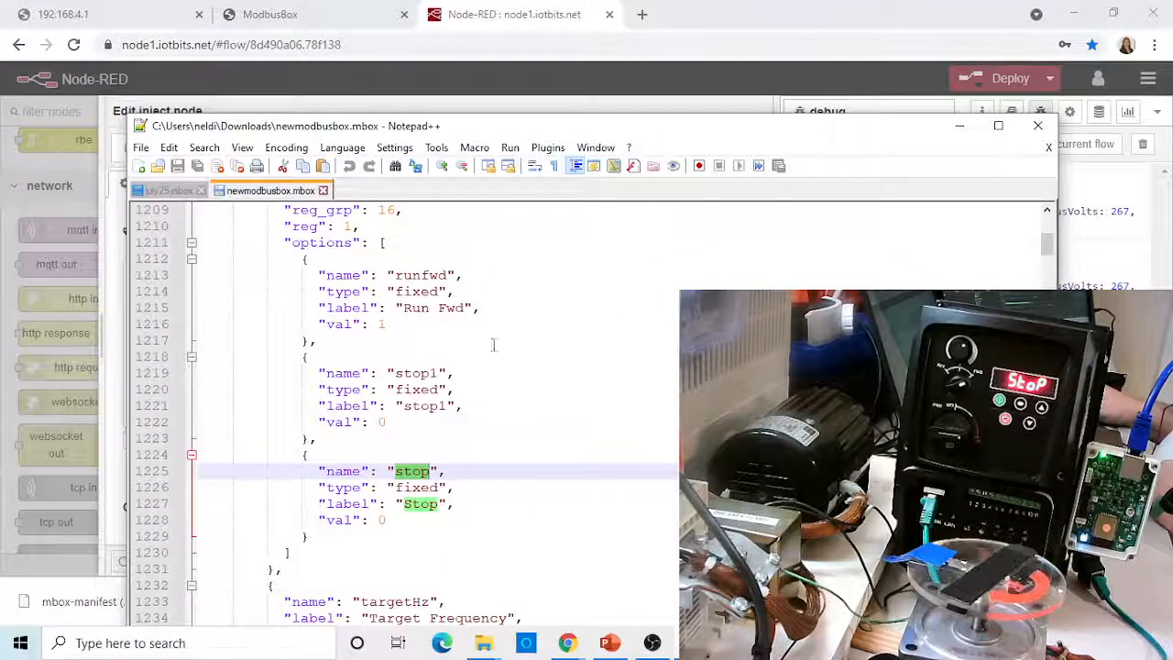
scroll(472, 445, up, 2)
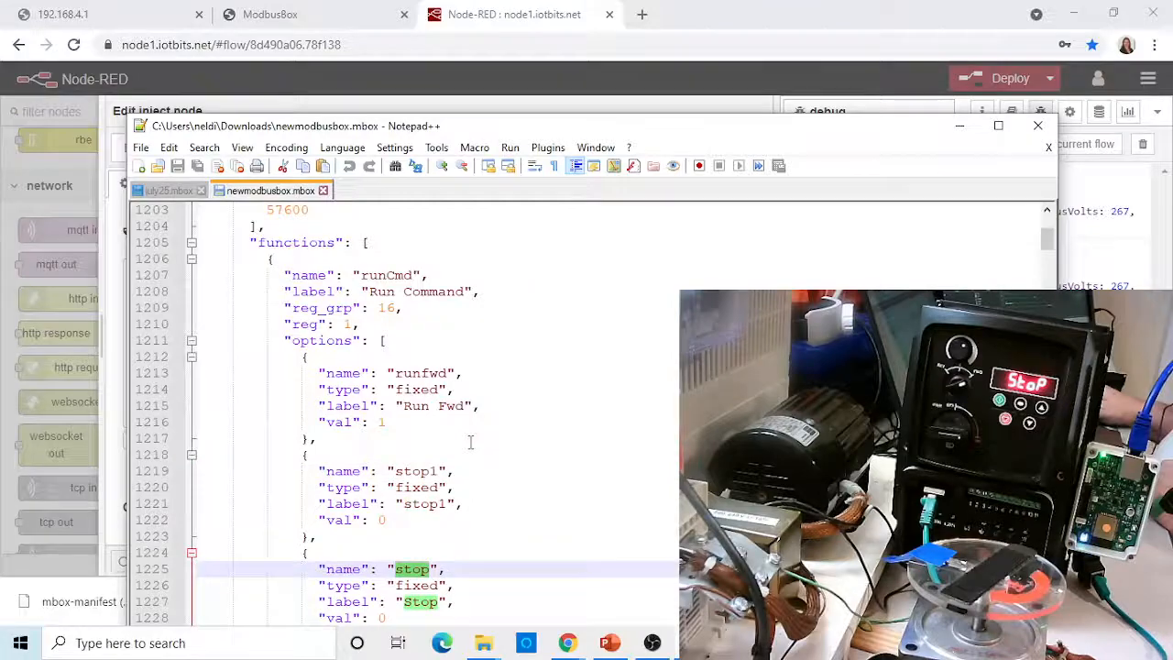
scroll(474, 443, down, 5)
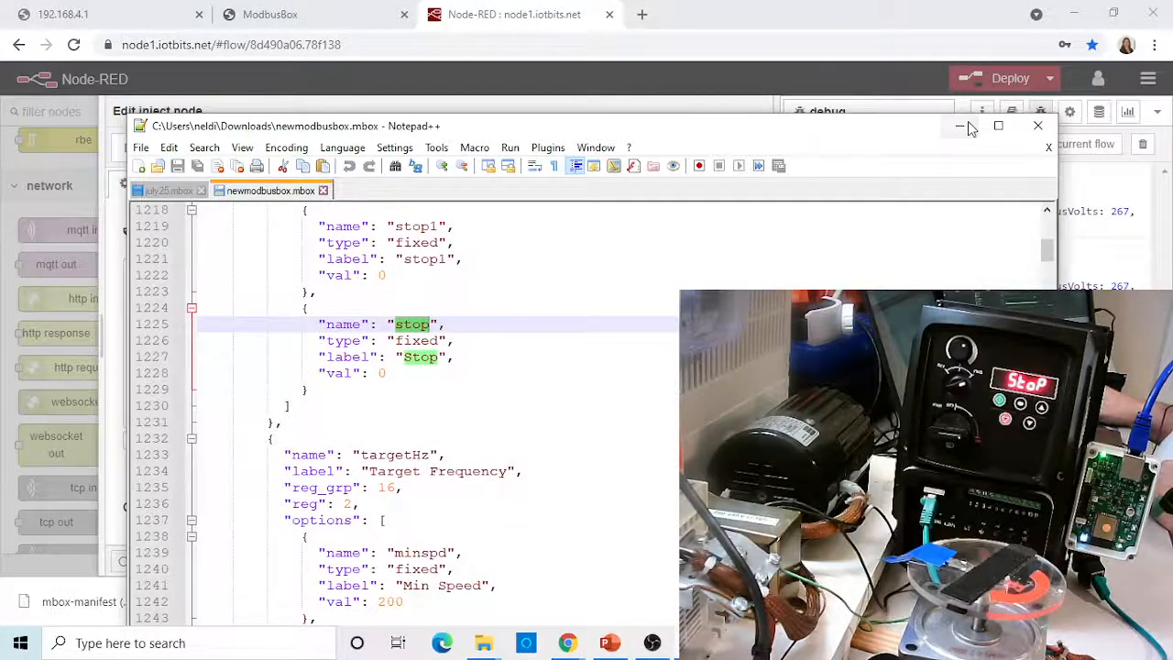
click(967, 123)
- Close the RUNFWD node's settings and inject the RUNFWD command to the drive
click(733, 146)
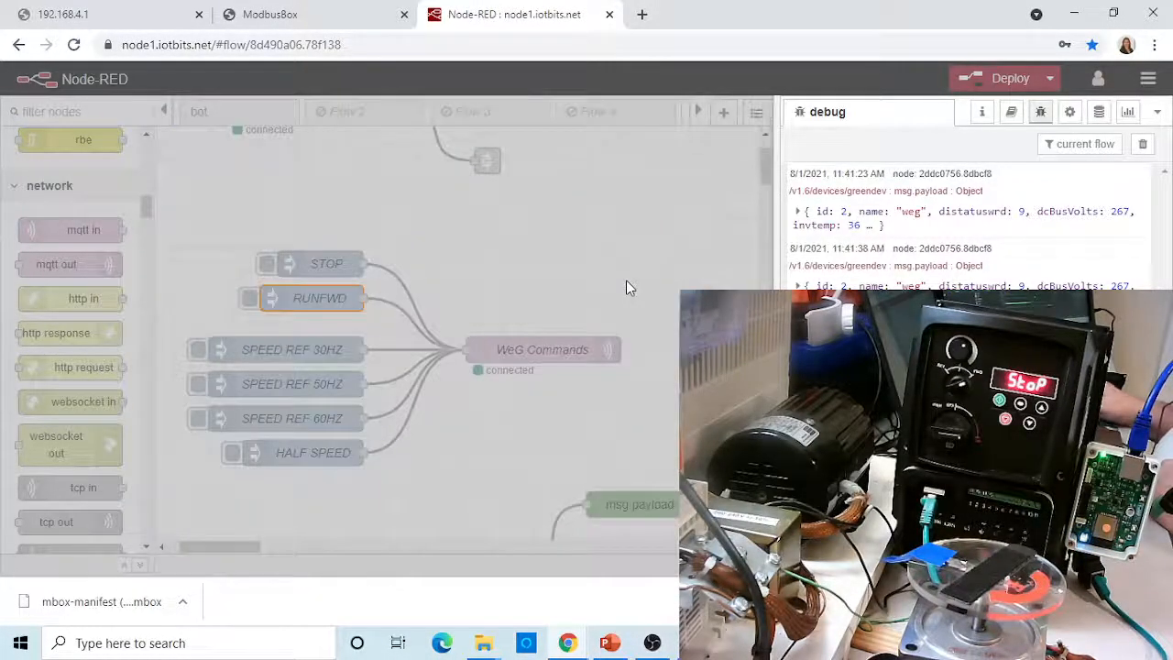
click(250, 300)
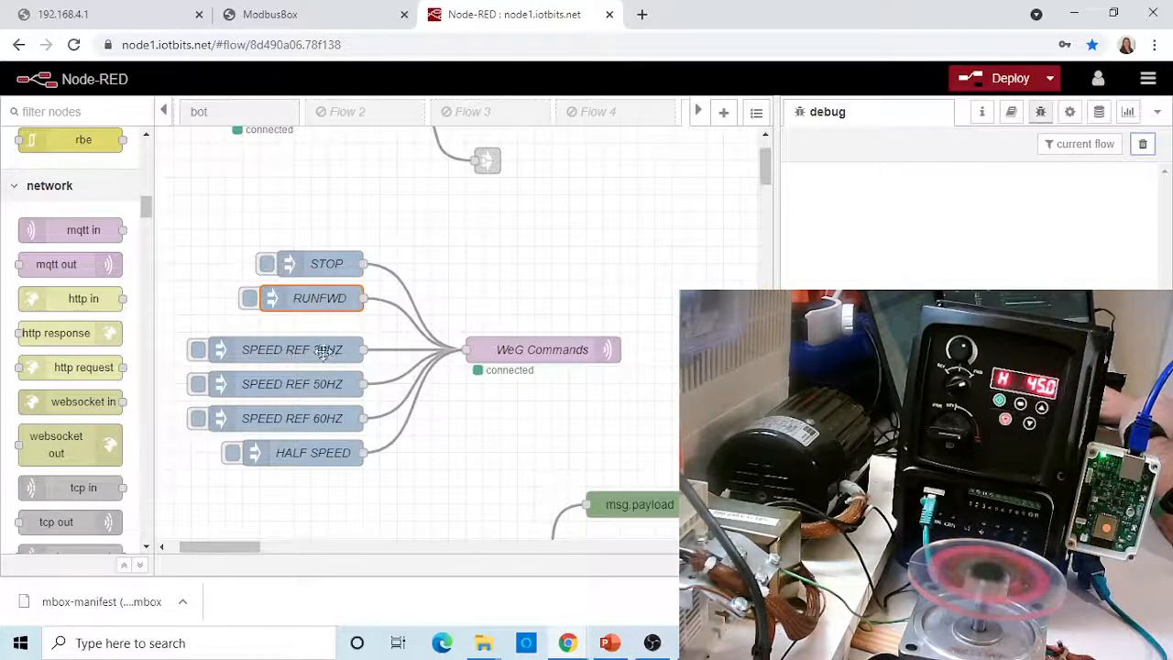
- Open the SPEED REF 30HZ node and check its topic's /v1.6/devices/greendev path against the cloud host on the ModbusBox dashboard
double_click(322, 353)
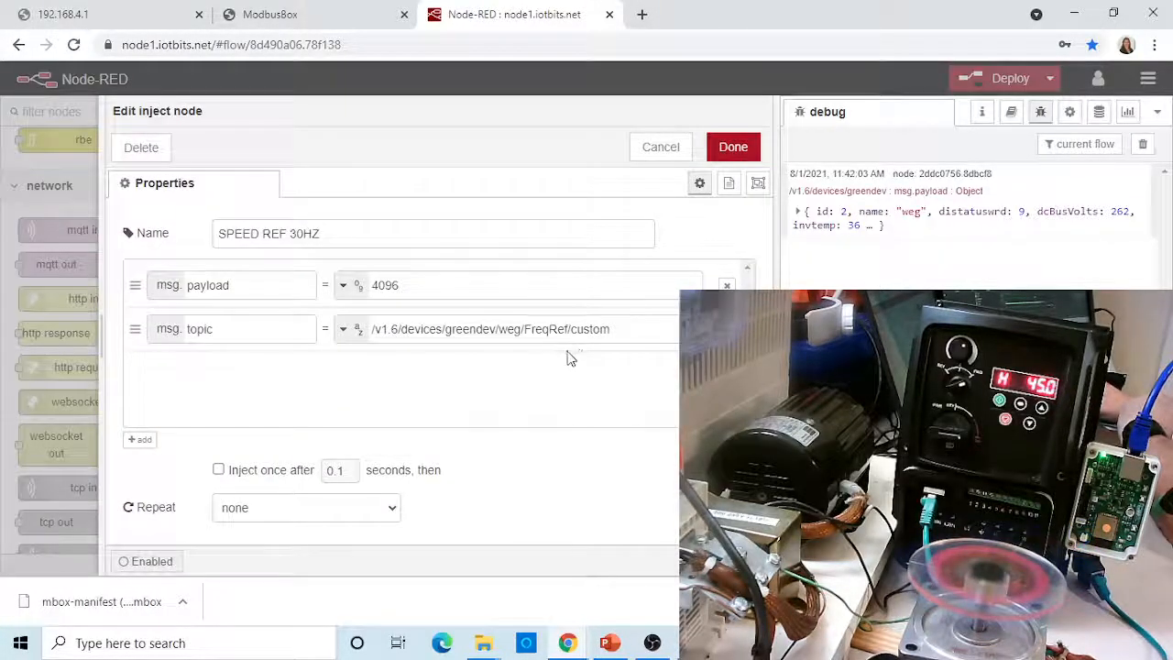
drag(370, 327, 497, 335)
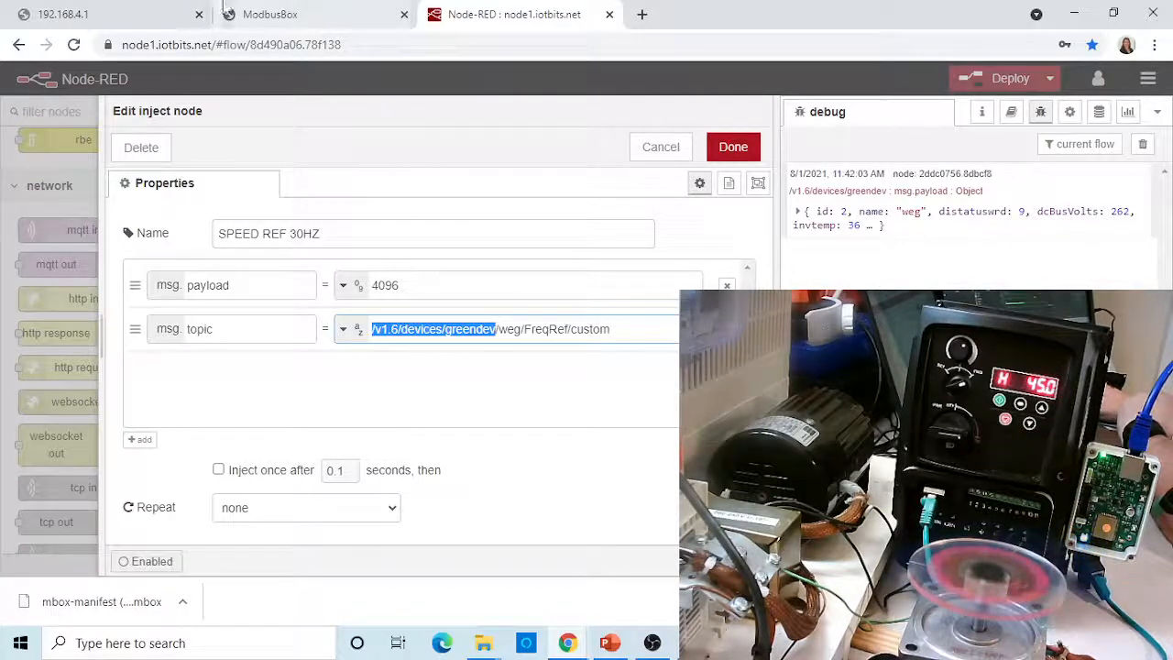
click(275, 22)
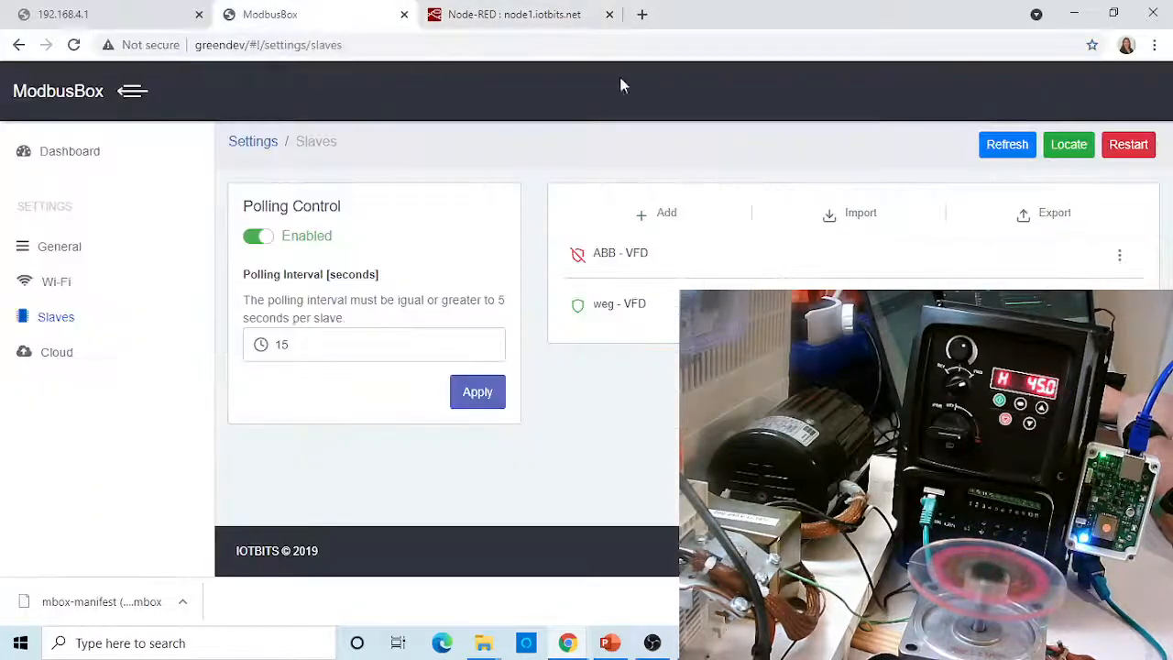
click(91, 156)
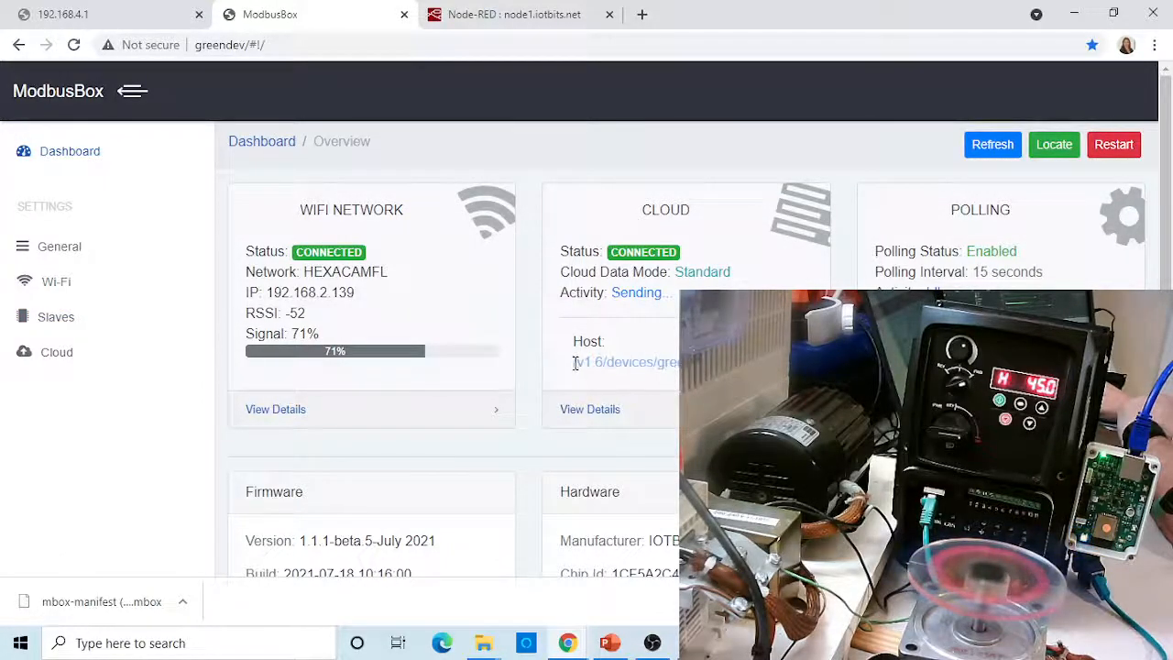
drag(573, 363, 696, 363)
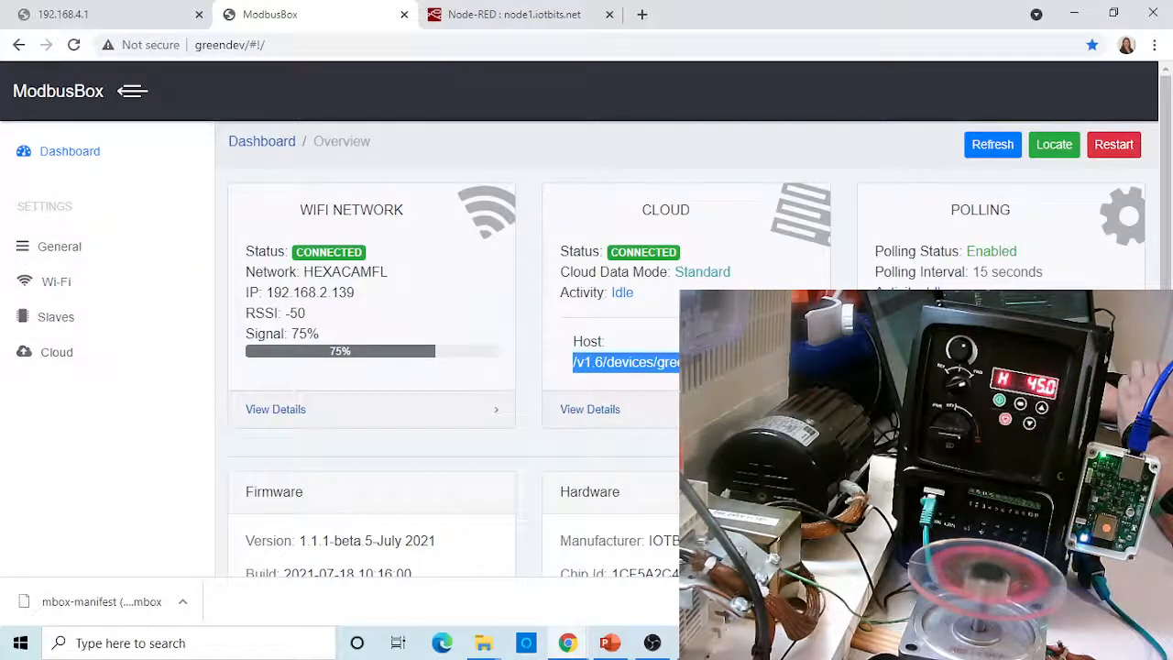
- Check the weg slave in the ModbusBox slaves list against the SPEED REF 30HZ topic's weg/FreqRef/custom part, then close the node
click(98, 331)
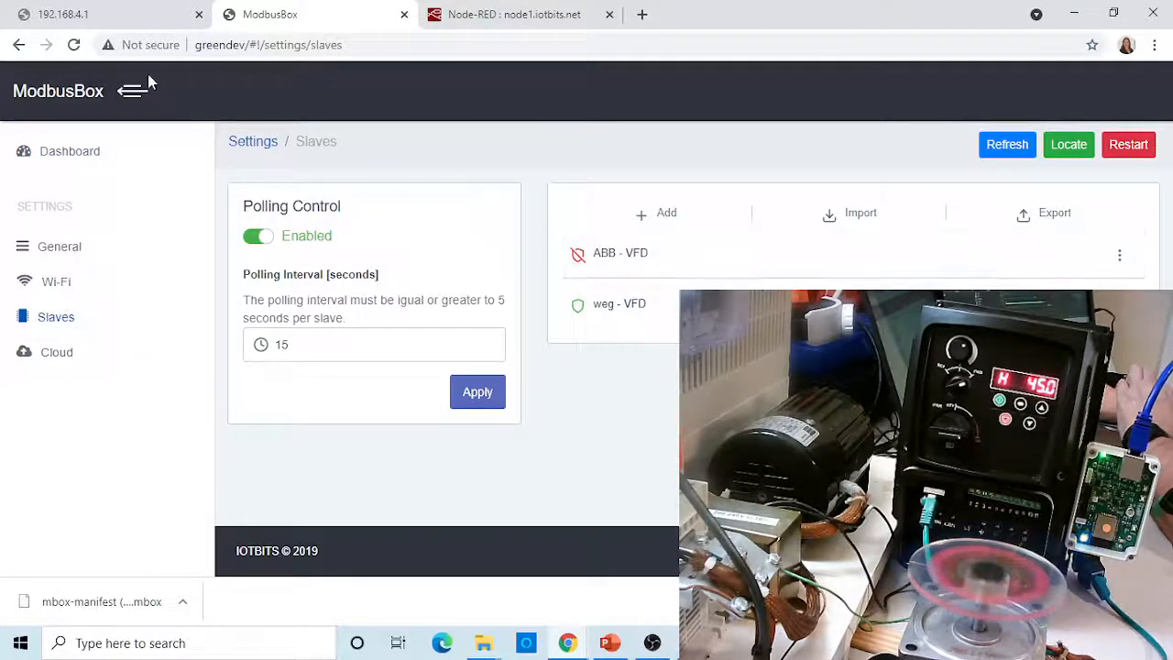
click(519, 18)
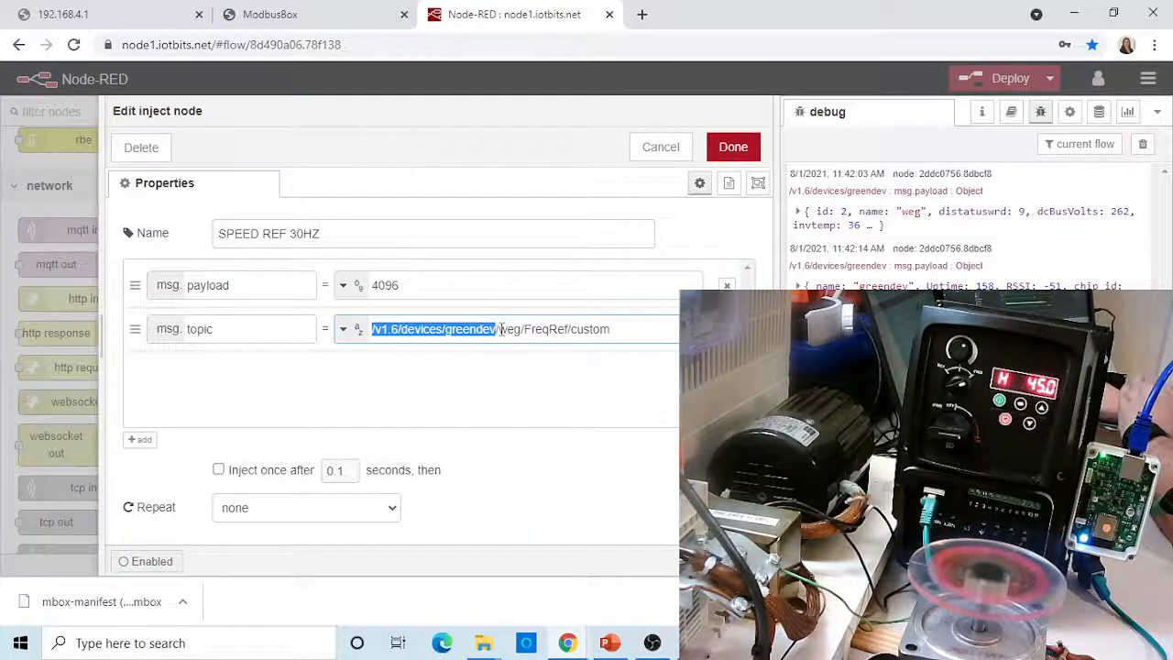
drag(499, 329, 567, 333)
drag(572, 332, 585, 332)
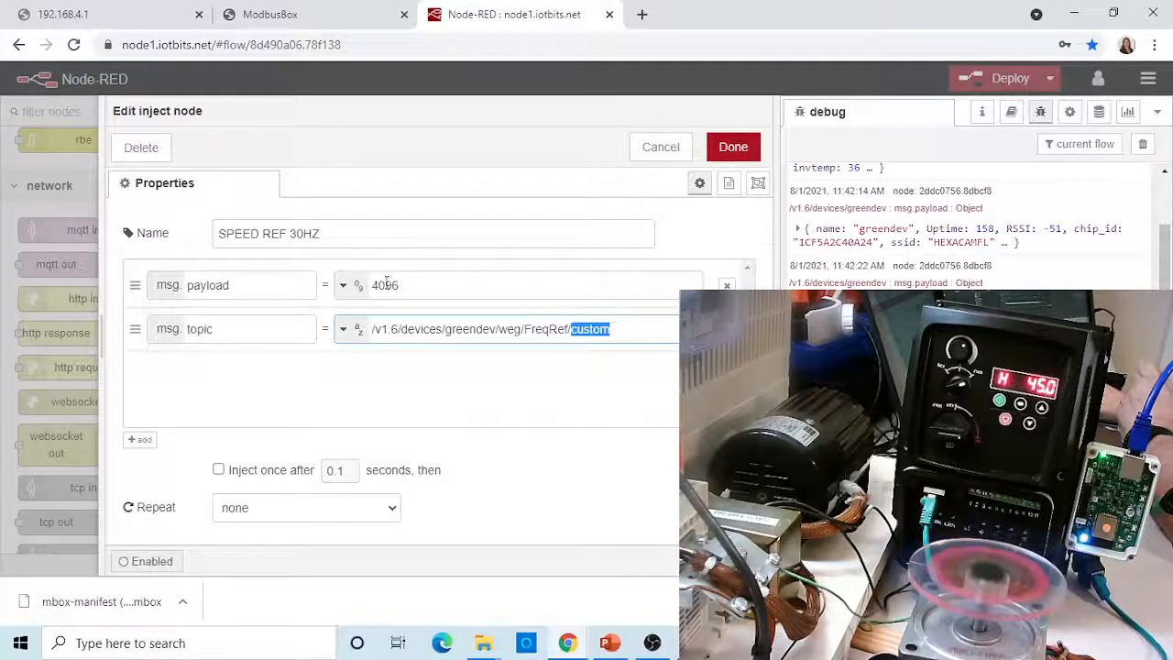
click(747, 151)
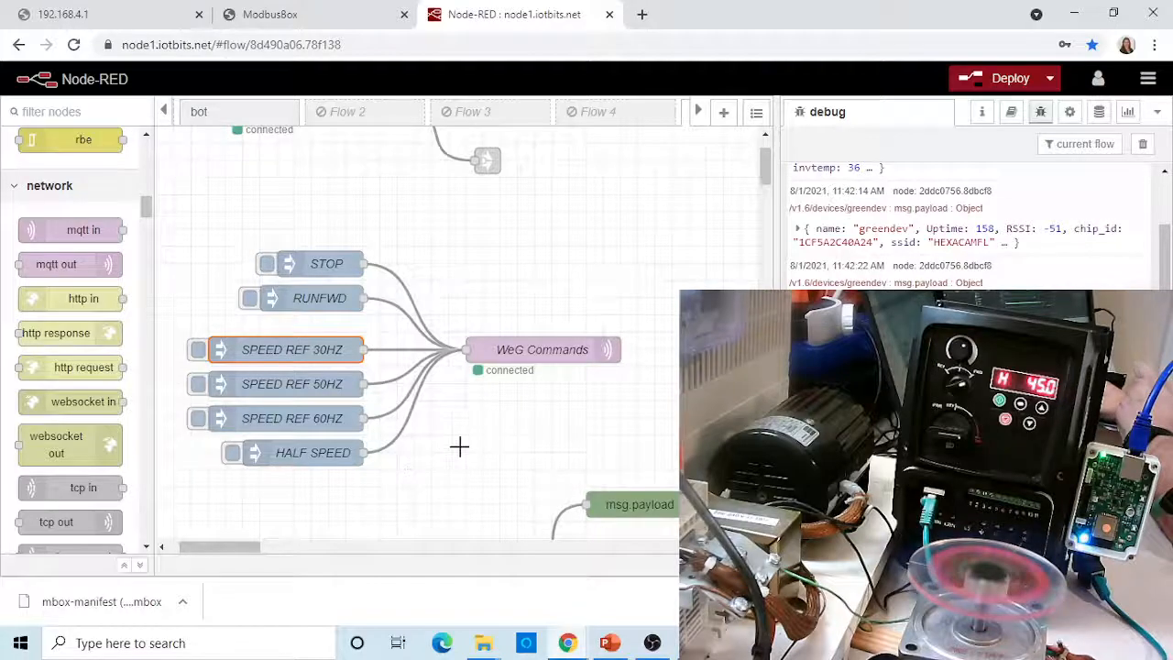
- Set the SPEED REF 30HZ inject node's payload to 300
double_click(316, 350)
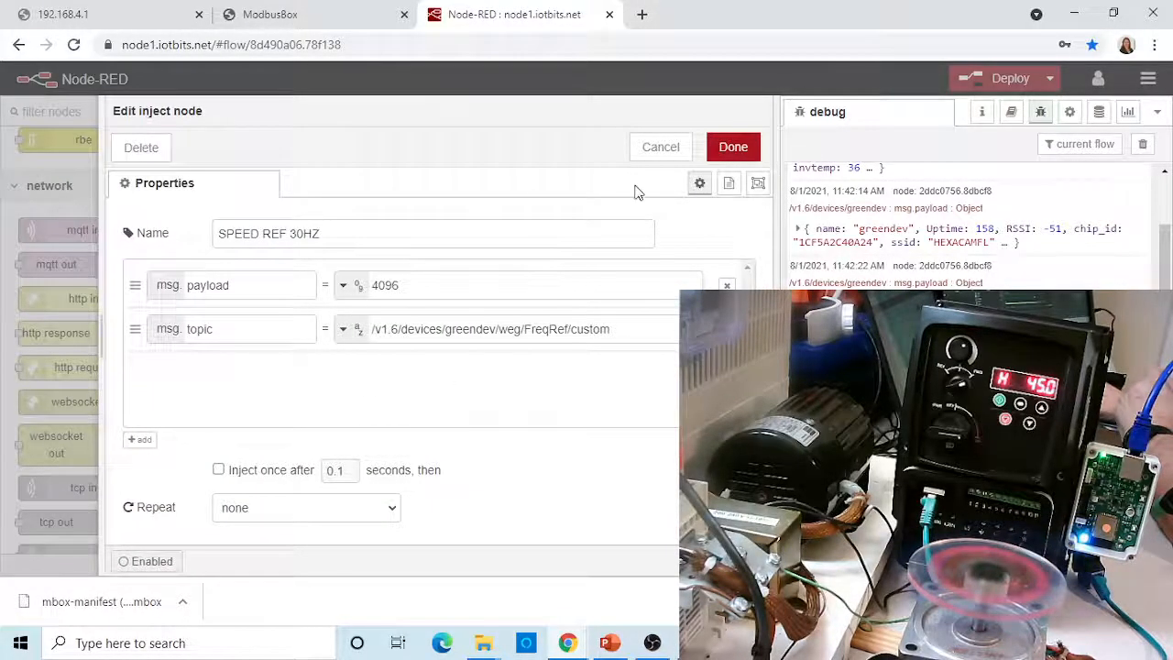
drag(417, 288, 346, 293)
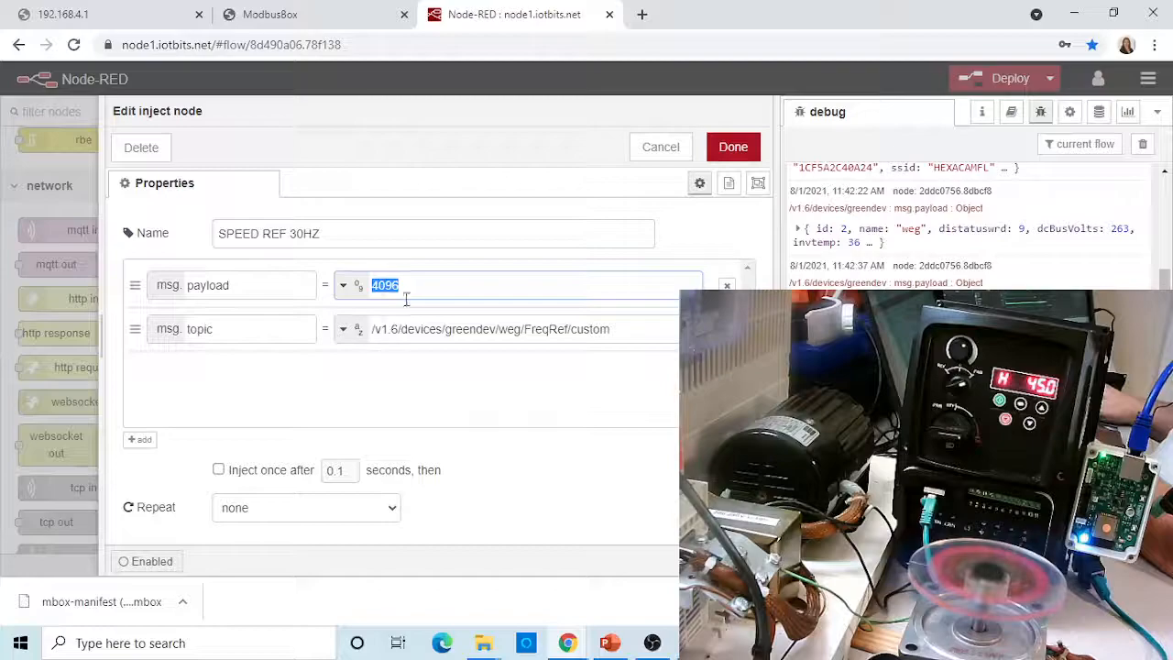
drag(408, 293, 354, 291)
text(3)
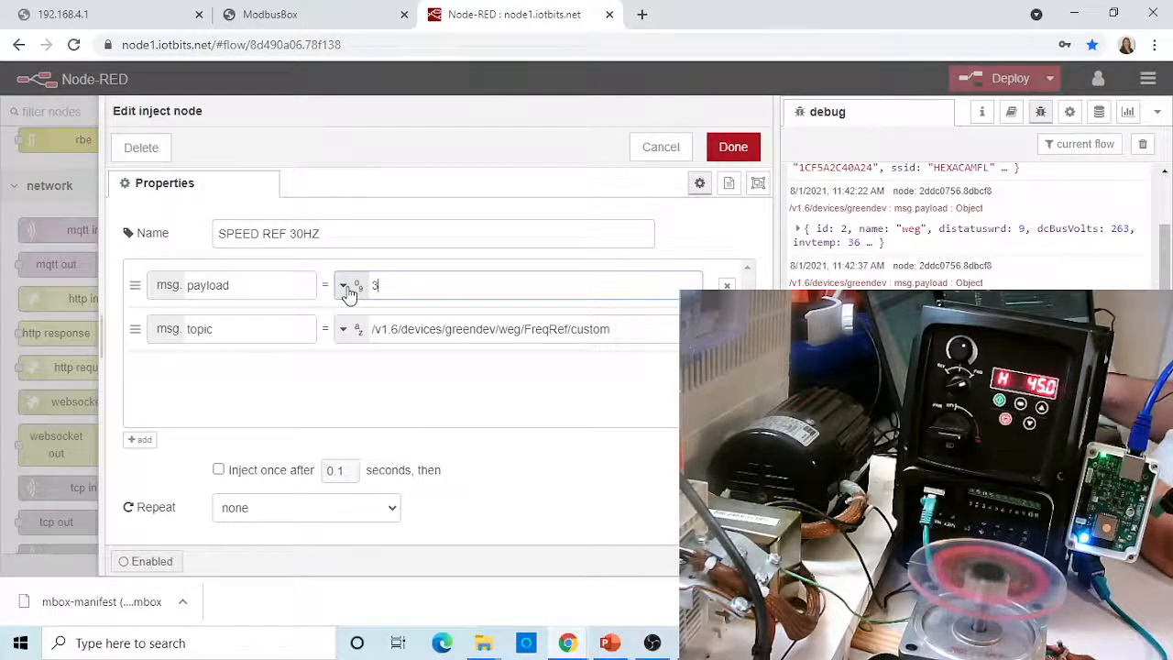
text(00)
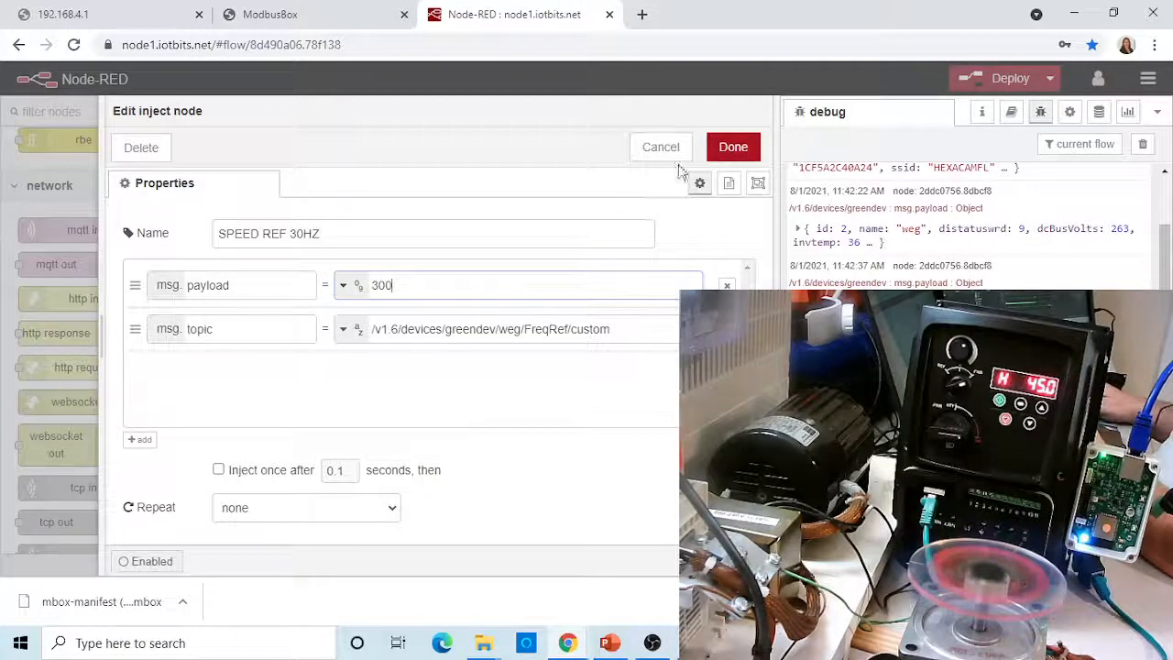
click(732, 147)
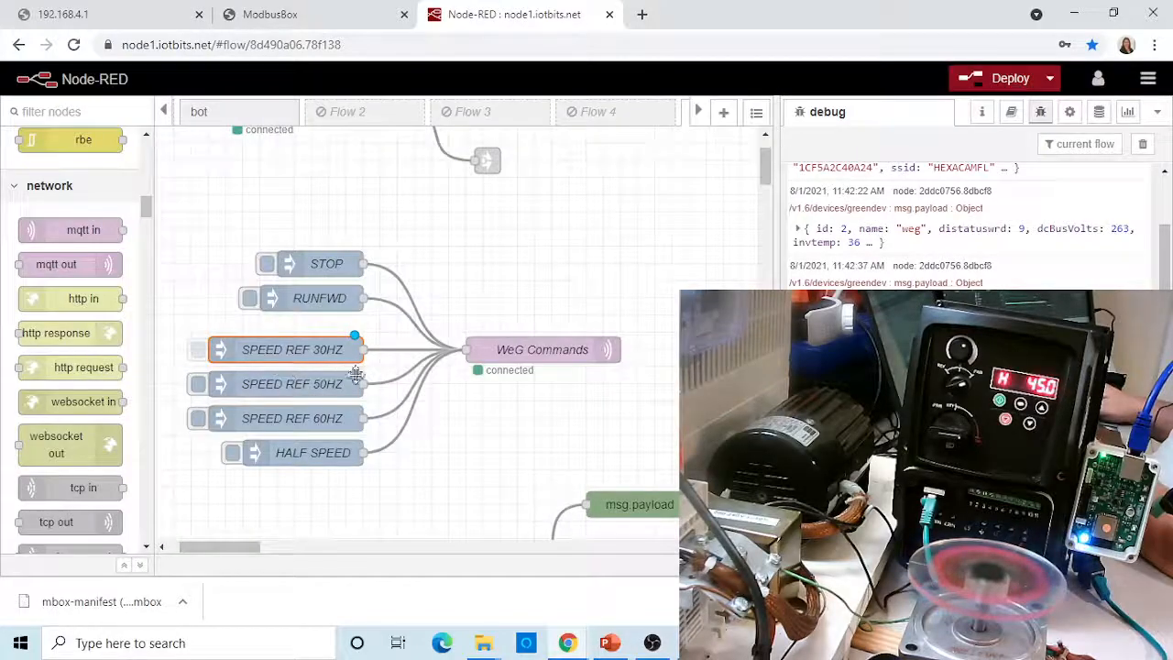
- Set the SPEED REF 50HZ inject node's payload to 500 in the ModbusBox-WEG flow
scroll(457, 406, up, 1)
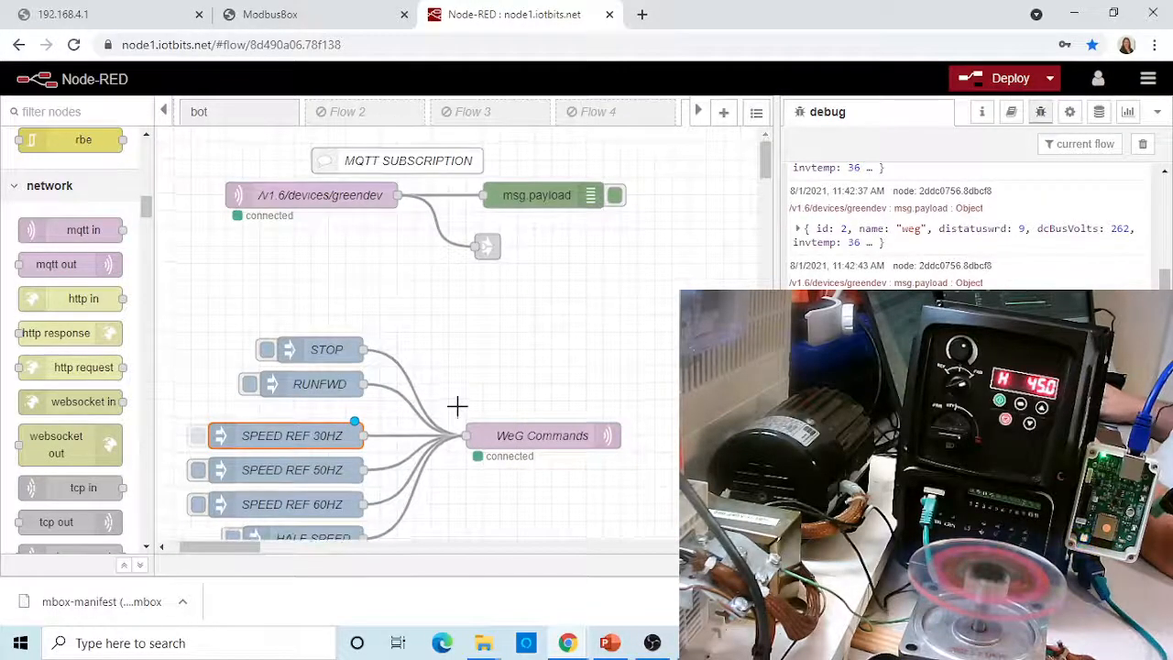
click(700, 114)
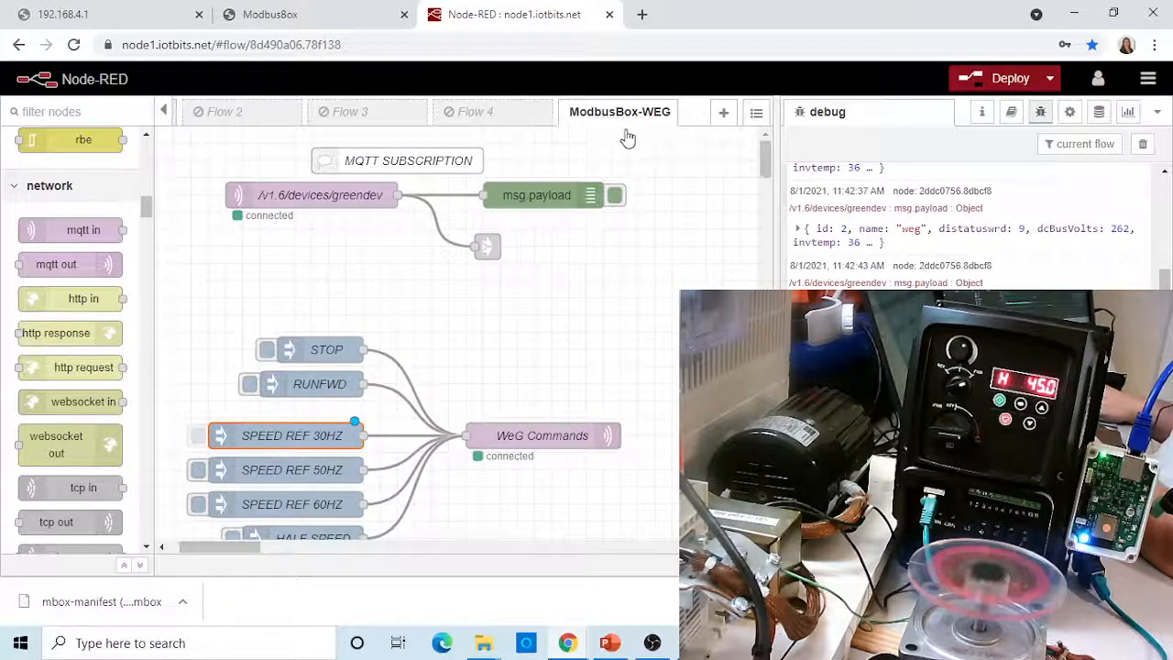
scroll(623, 353, down, 2)
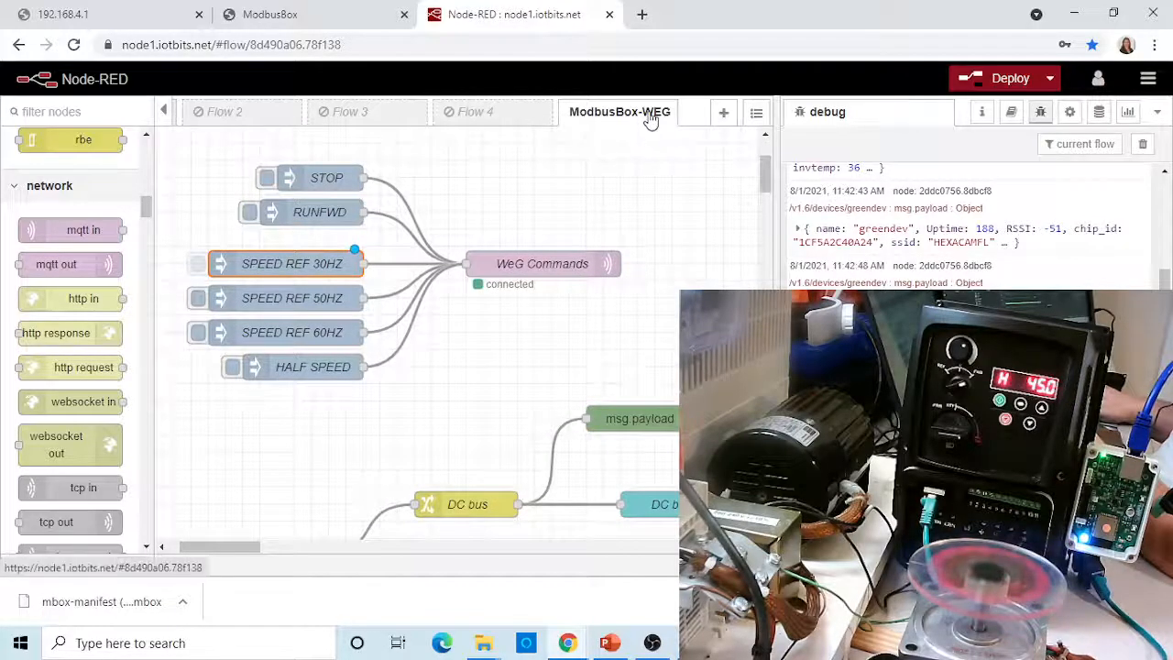
double_click(312, 299)
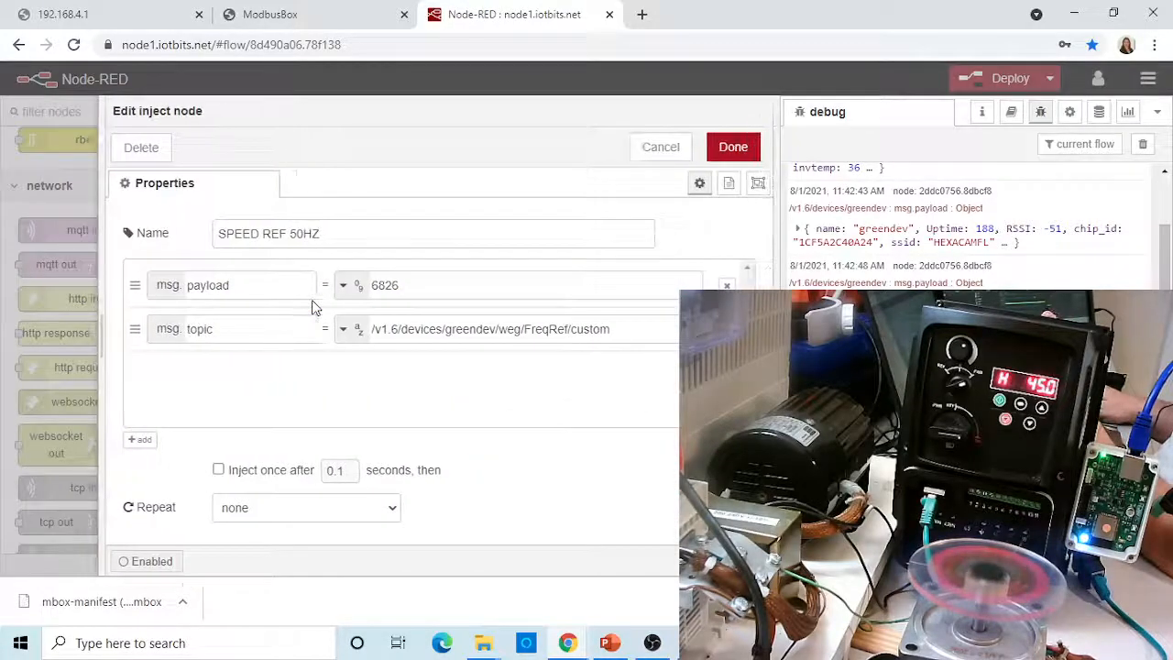
drag(404, 285, 315, 285)
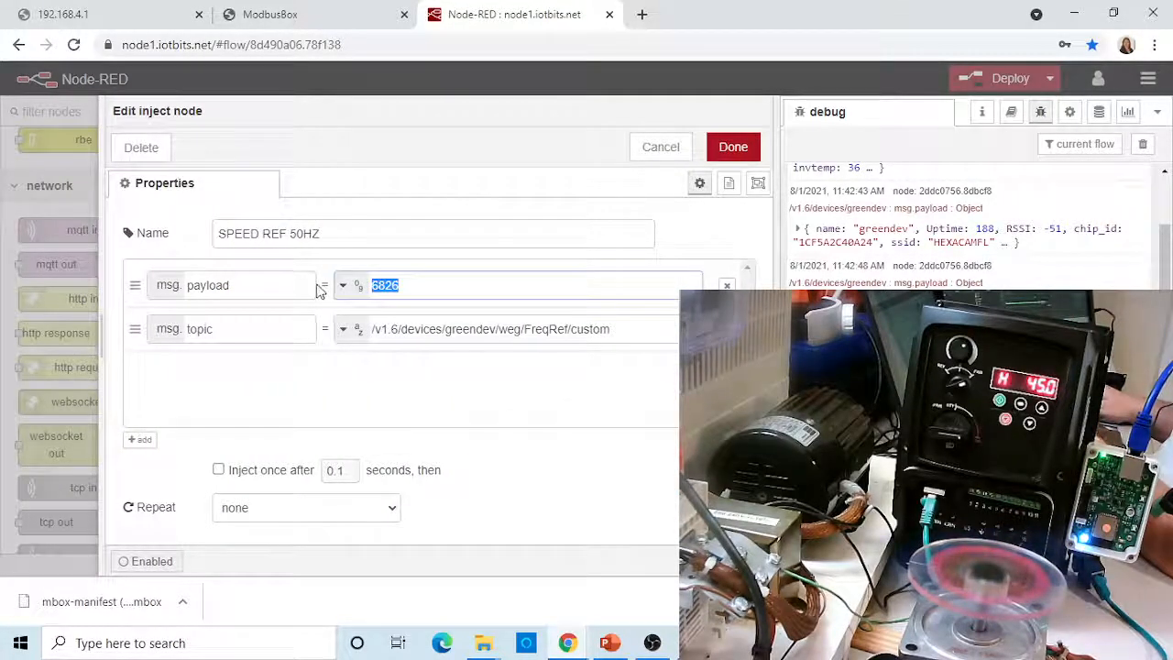
text(500)
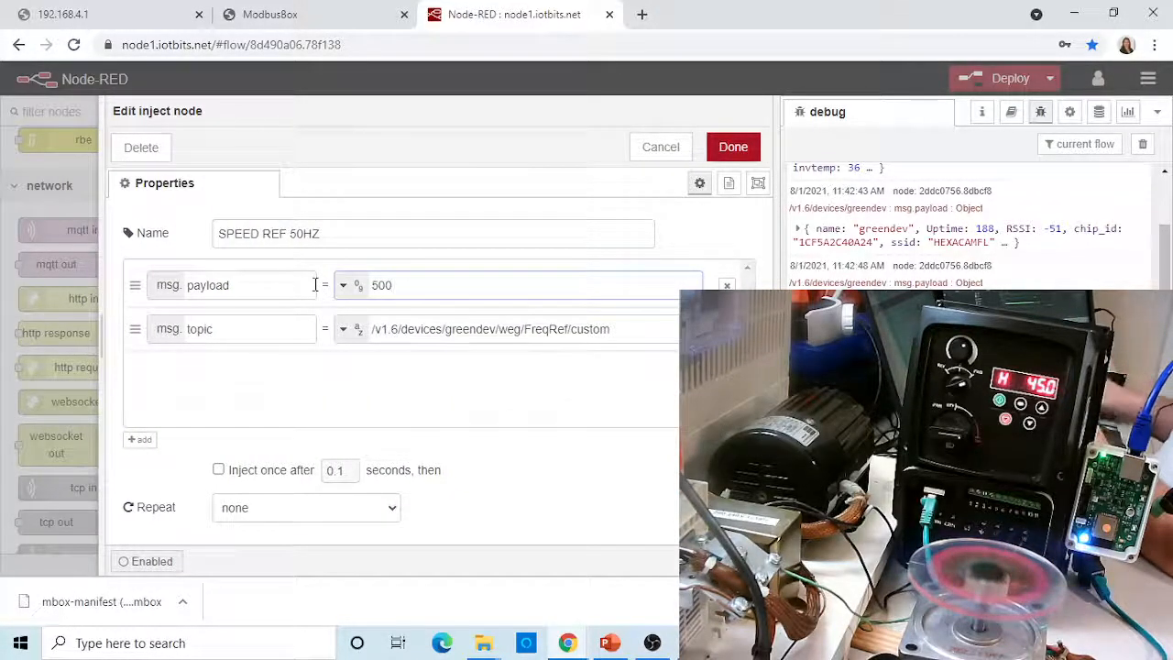
click(732, 148)
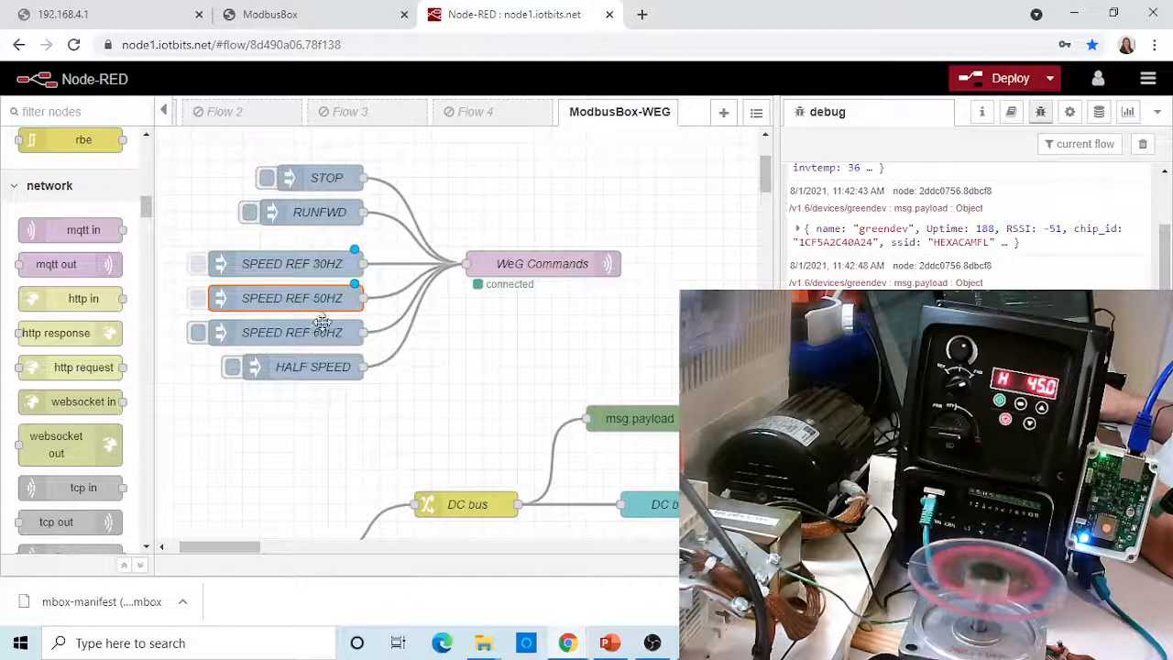
- Set the SPEED REF 60HZ inject node's payload to 600
double_click(320, 332)
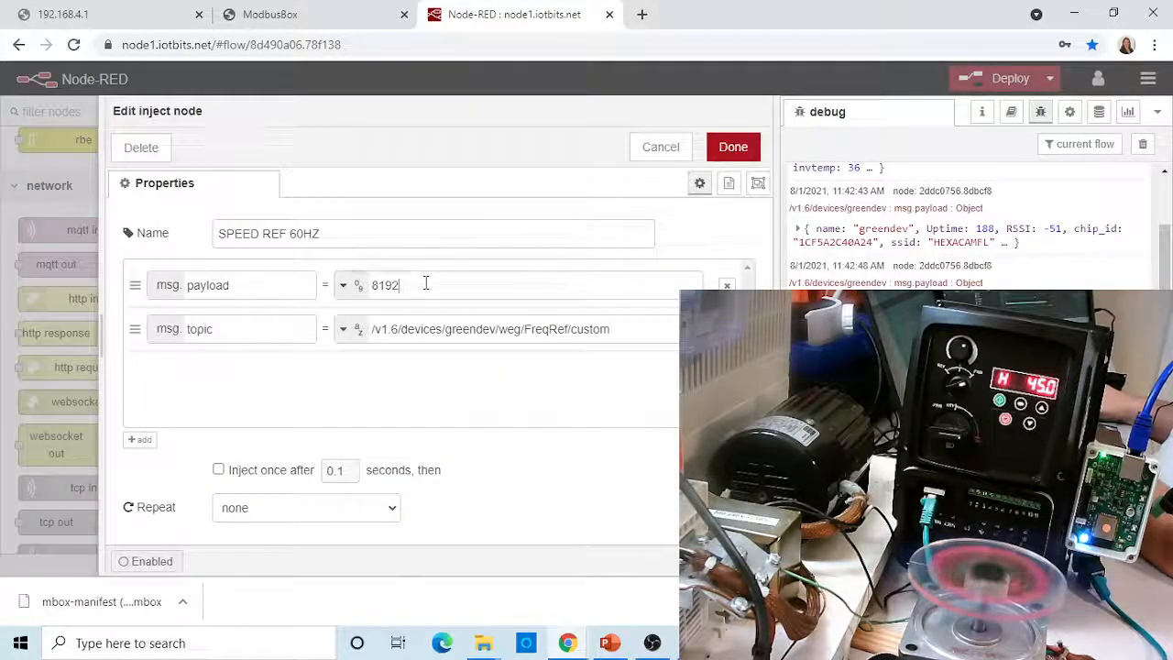
drag(424, 284, 320, 279)
text(6)
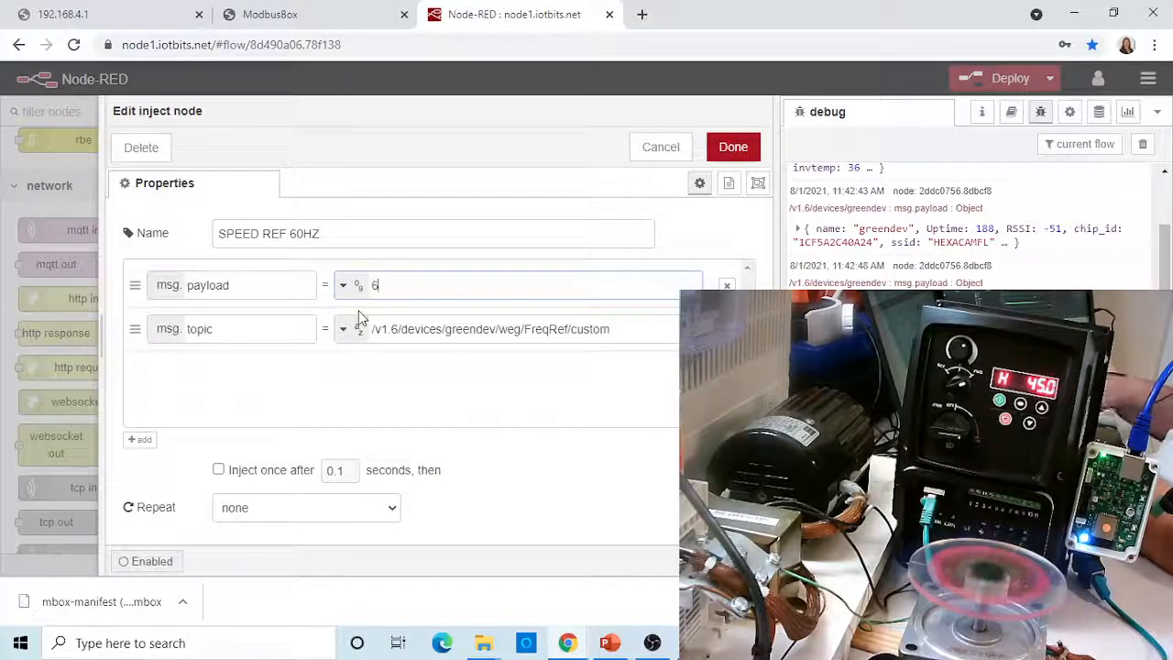
text(00)
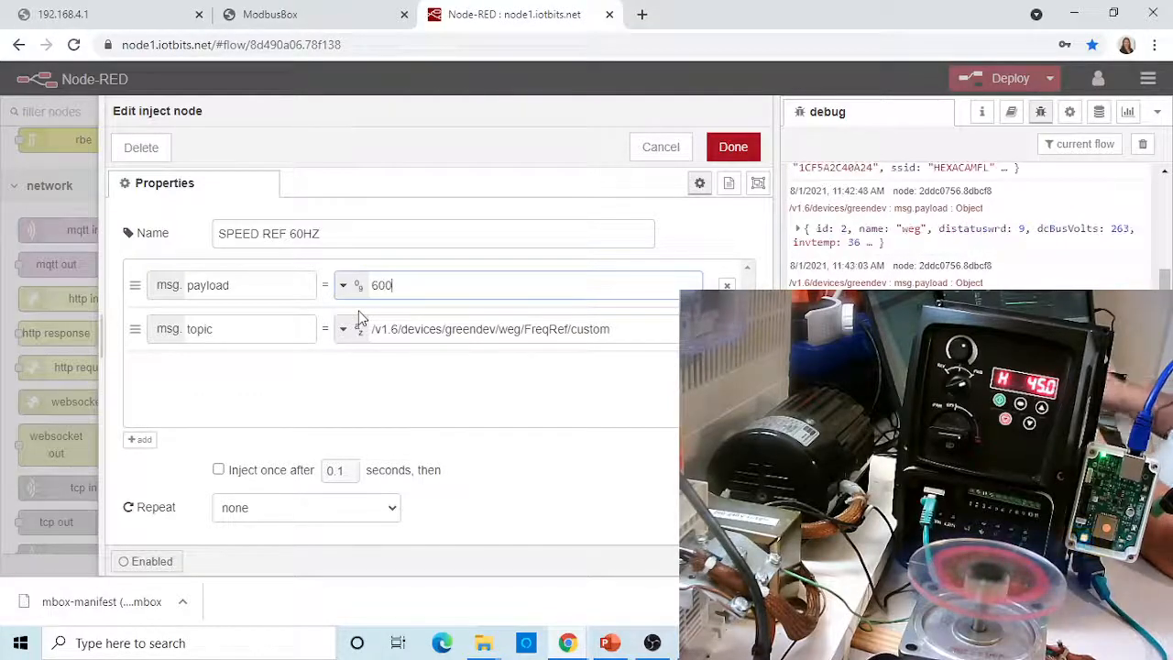
click(738, 148)
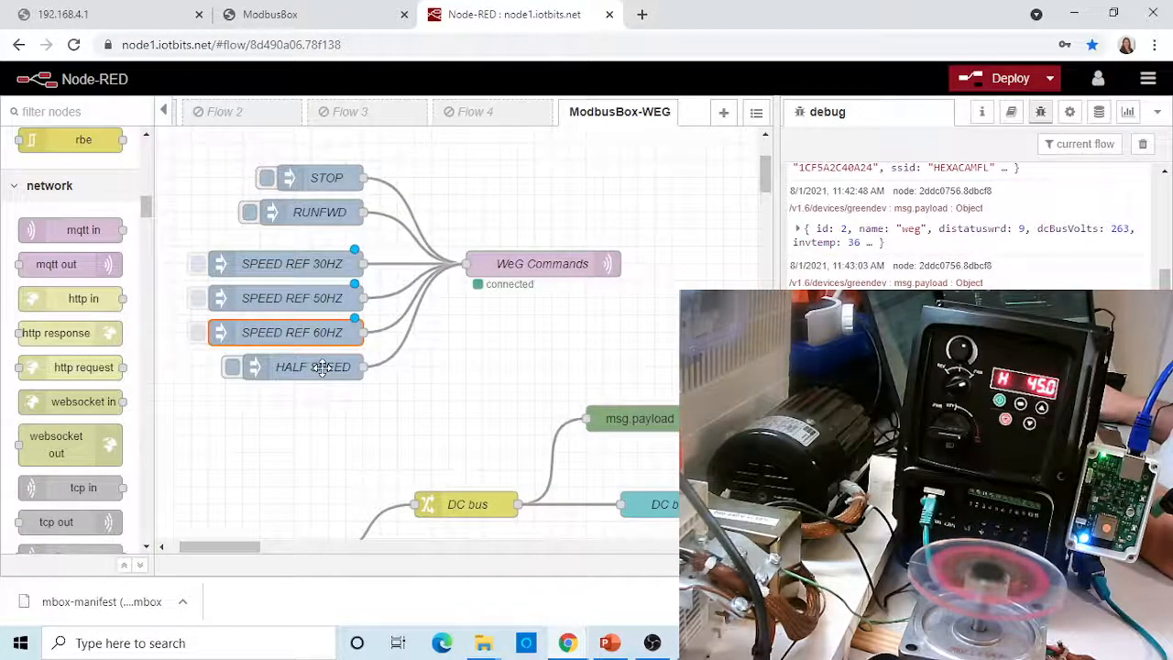
- Check the HALF SPEED inject node's topic, deploy the changed speed reference payloads and inject SPEED REF 30HZ to test the drive
double_click(320, 367)
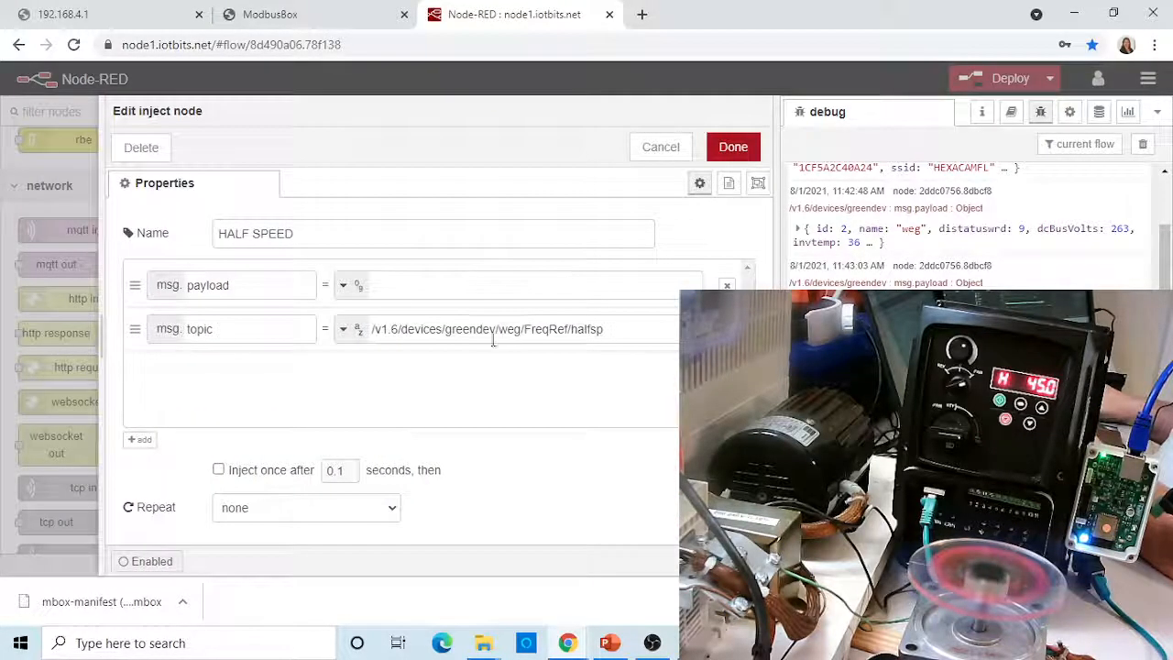
click(729, 148)
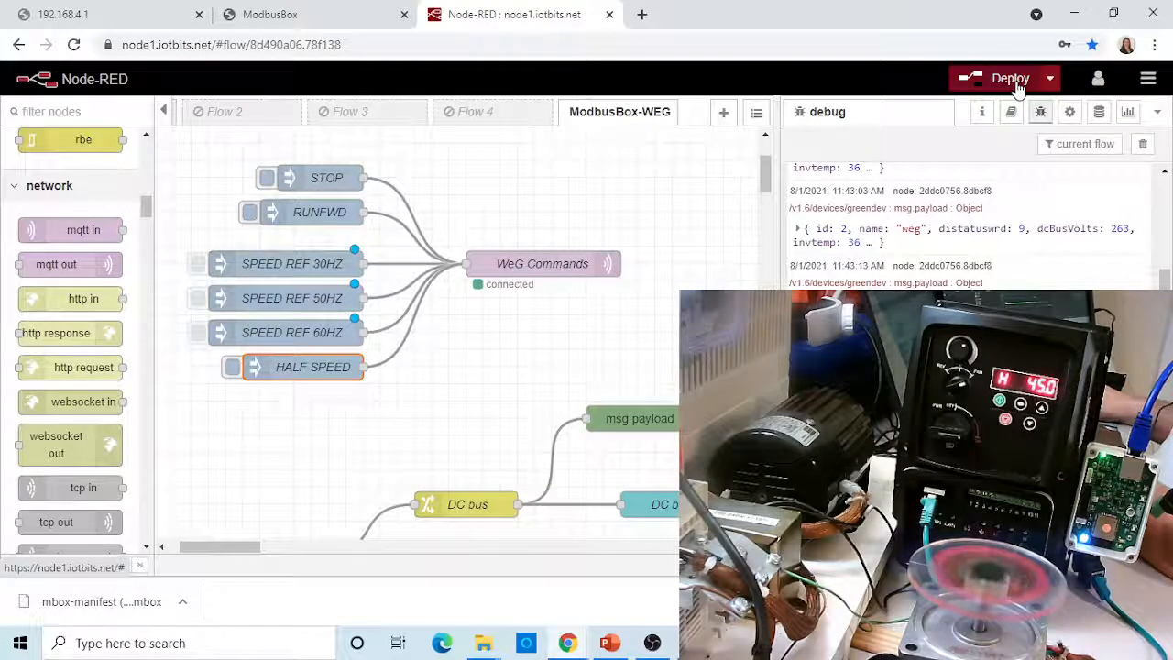
click(1009, 79)
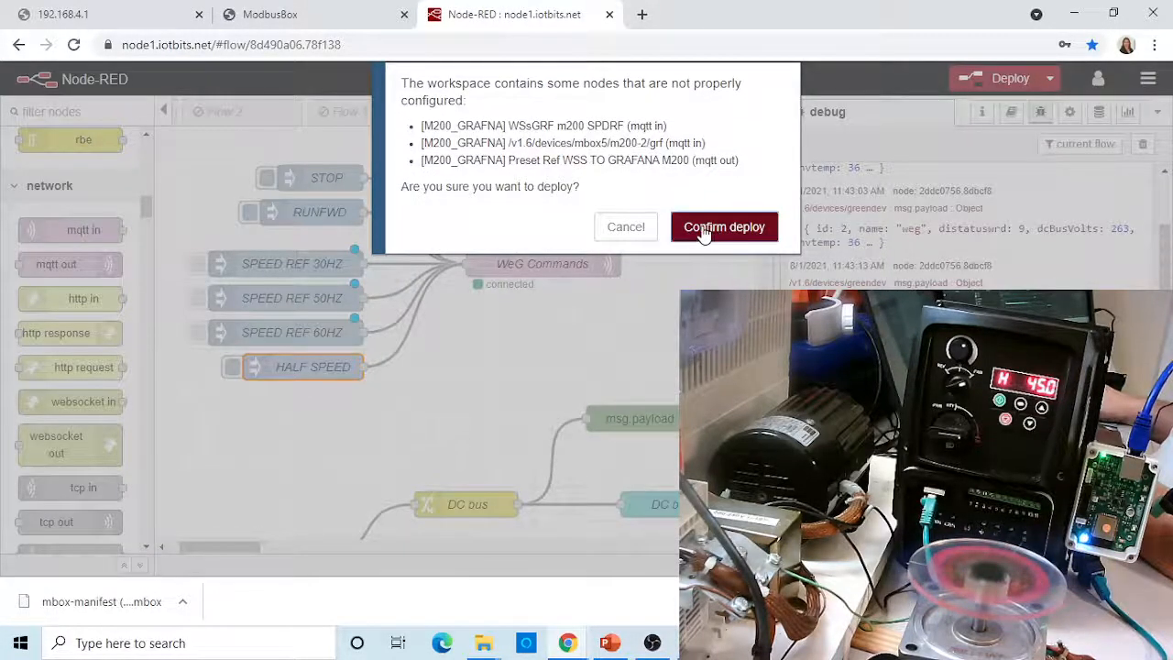
click(715, 231)
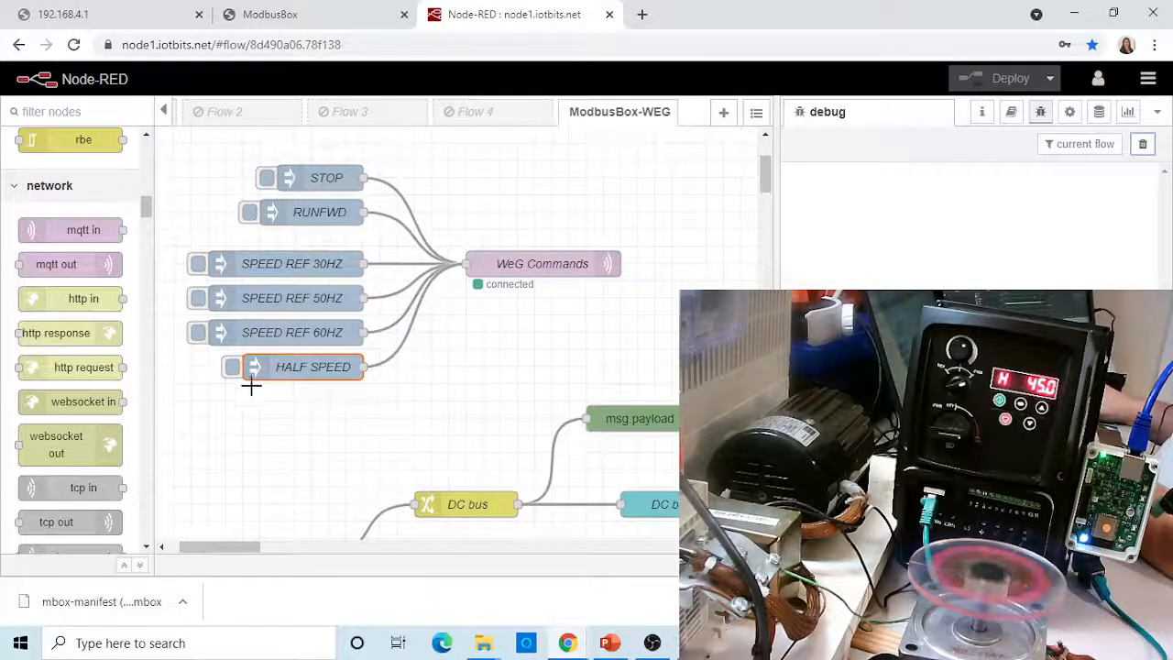
click(197, 268)
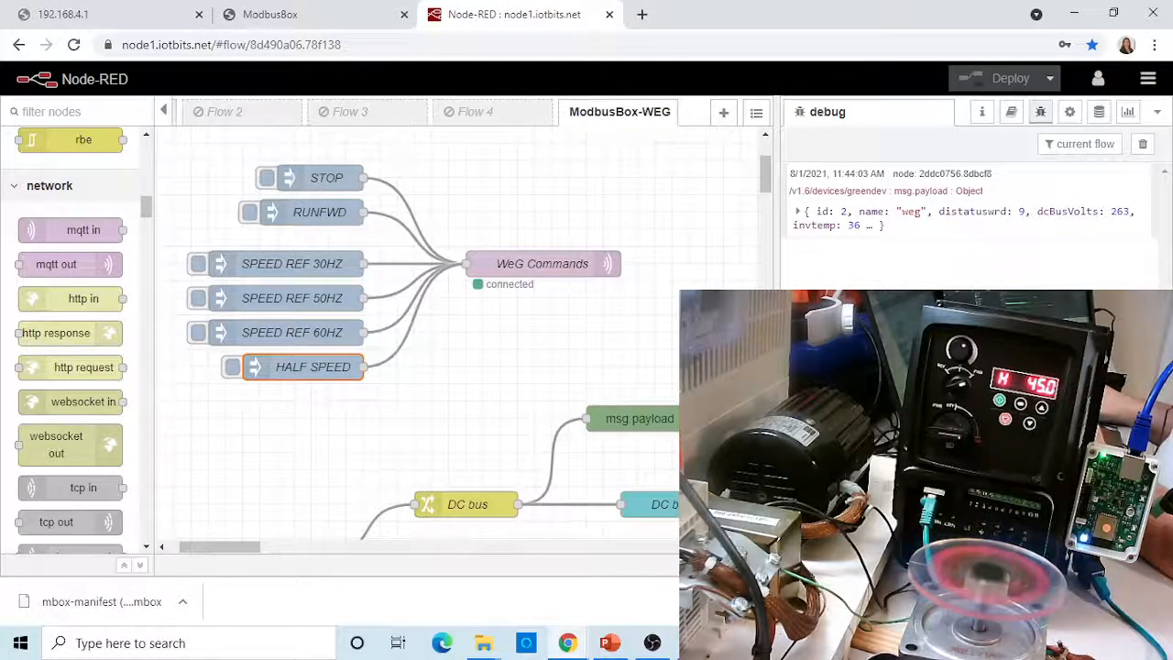
- Switch to Notepad++, close newmodbusbox.mbox and look up the Invertek Target Frequency function's name in july25.mbox
double_click(307, 263)
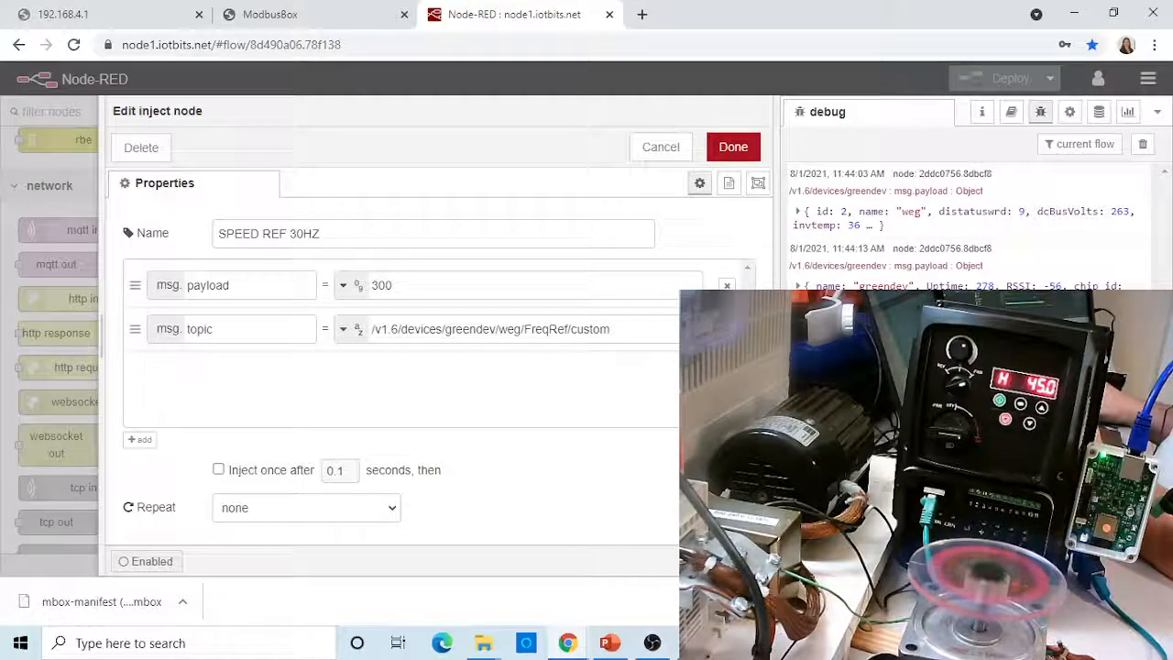
key(alt+Tab)
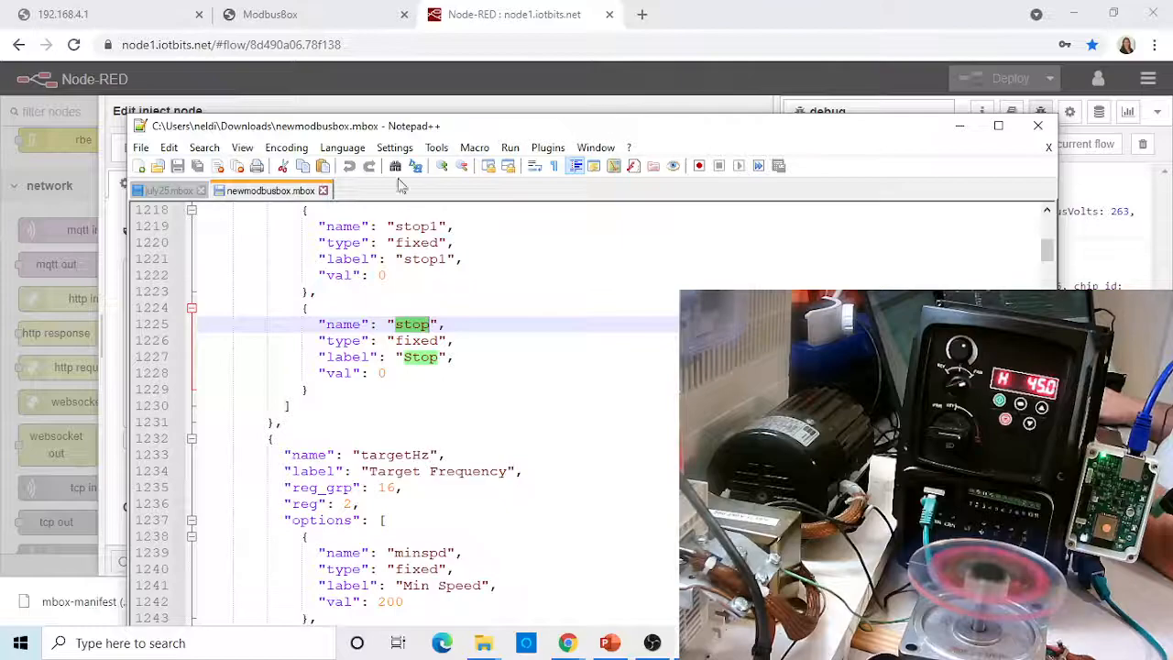
click(322, 190)
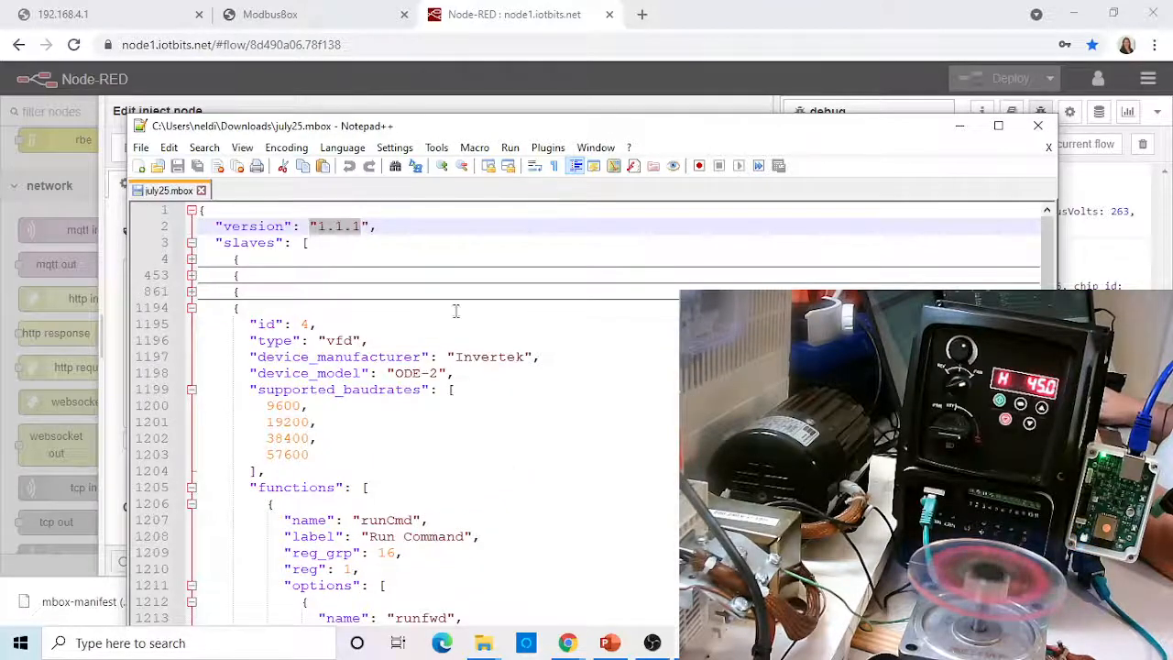
scroll(453, 316, down, 11)
scroll(436, 337, up, 5)
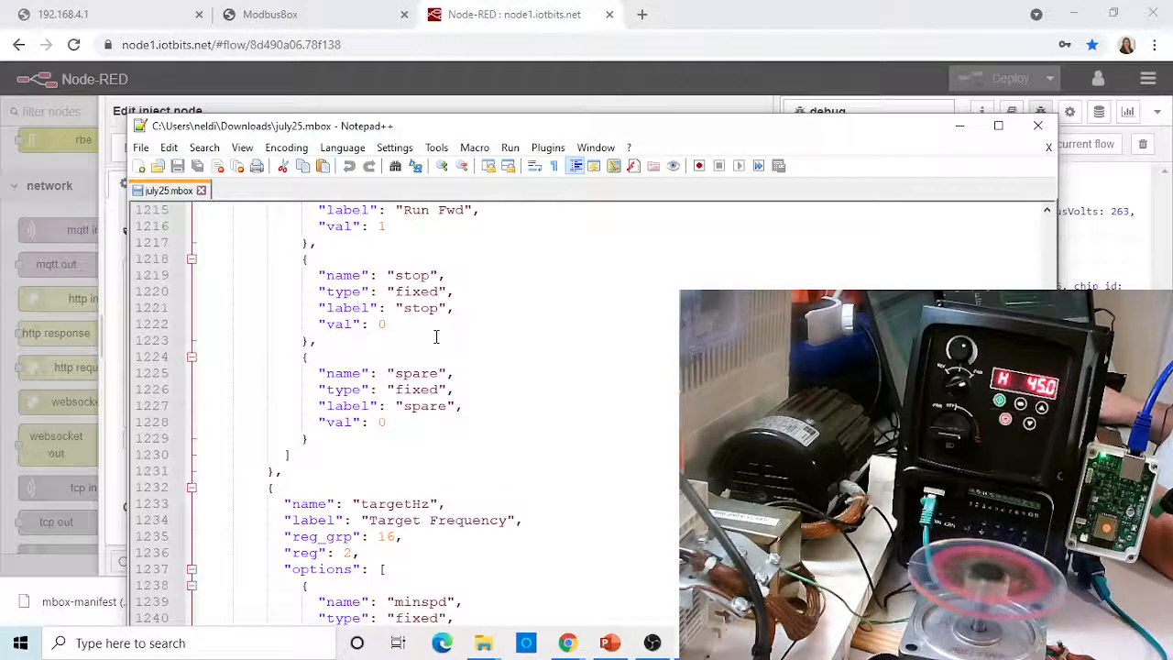
scroll(436, 338, up, 6)
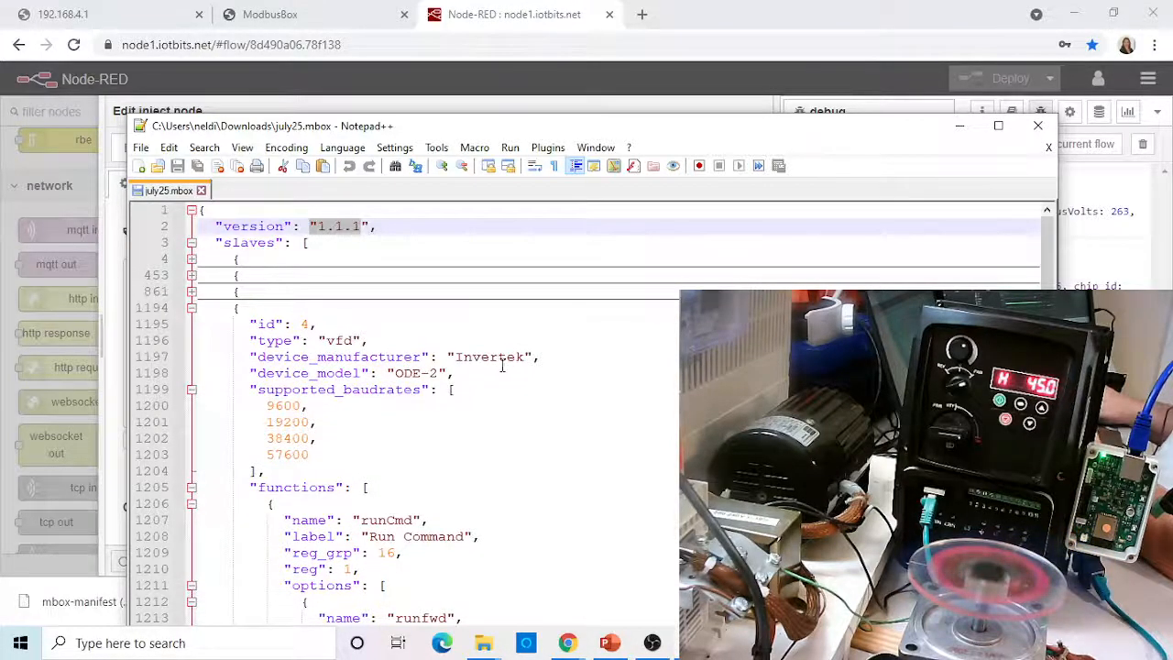
scroll(505, 364, down, 10)
scroll(507, 366, down, 2)
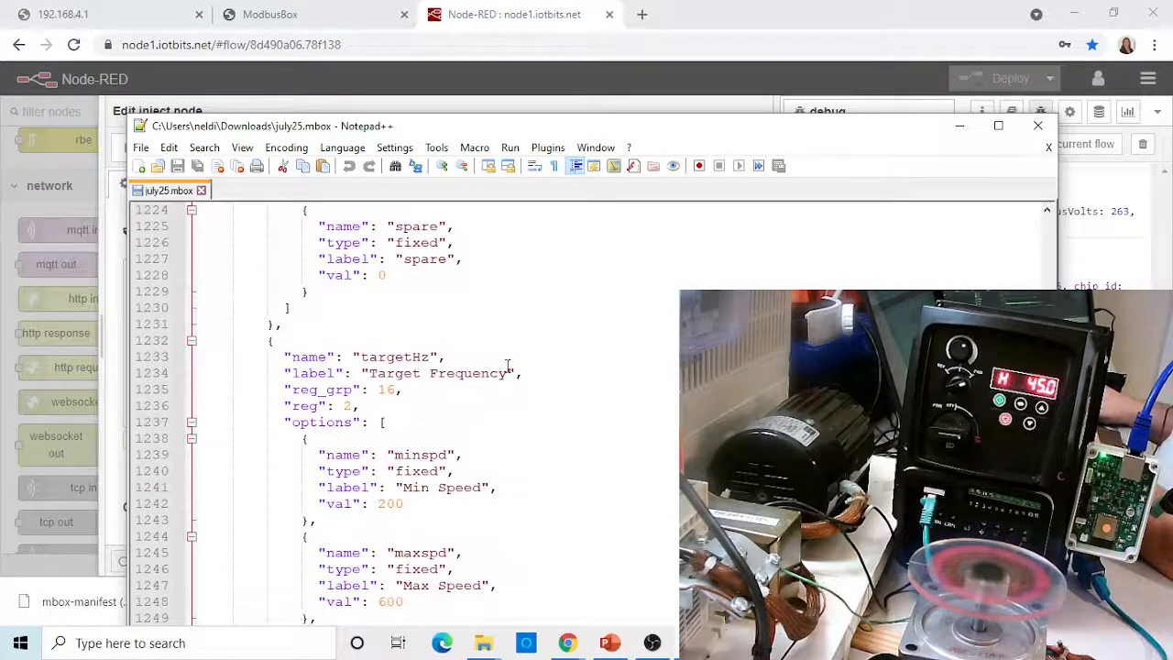
- Replace FreqRef with targetHz in the SPEED REF 30HZ inject node's topic, keeping the weg slave and custom option
drag(471, 125, 837, 103)
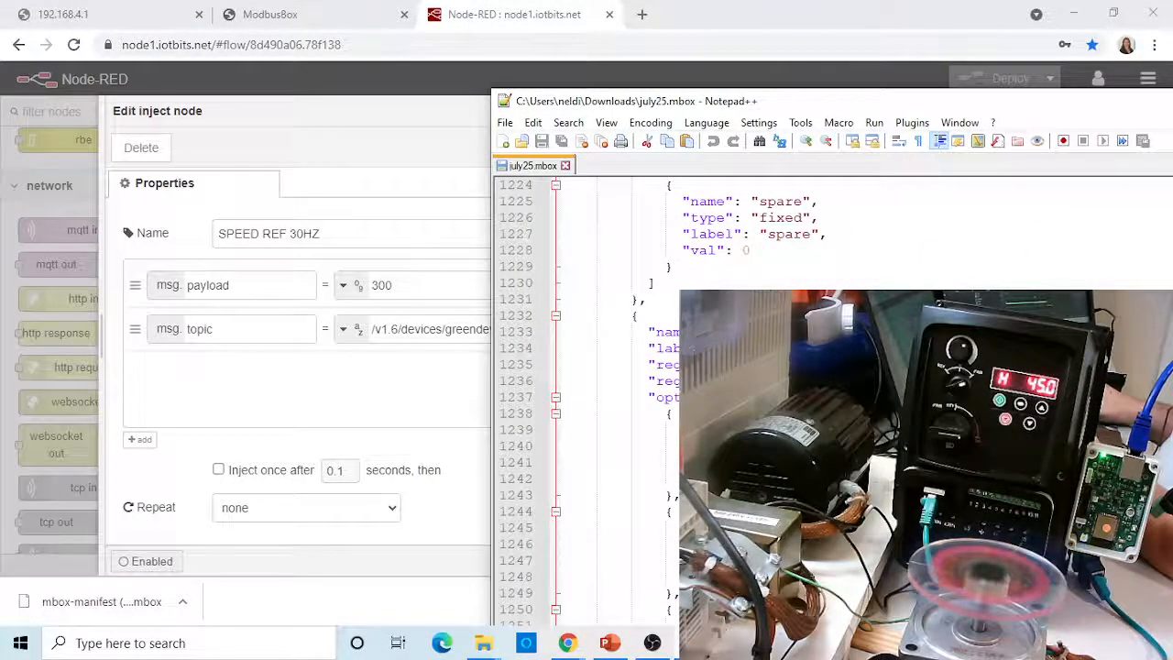
click(733, 332)
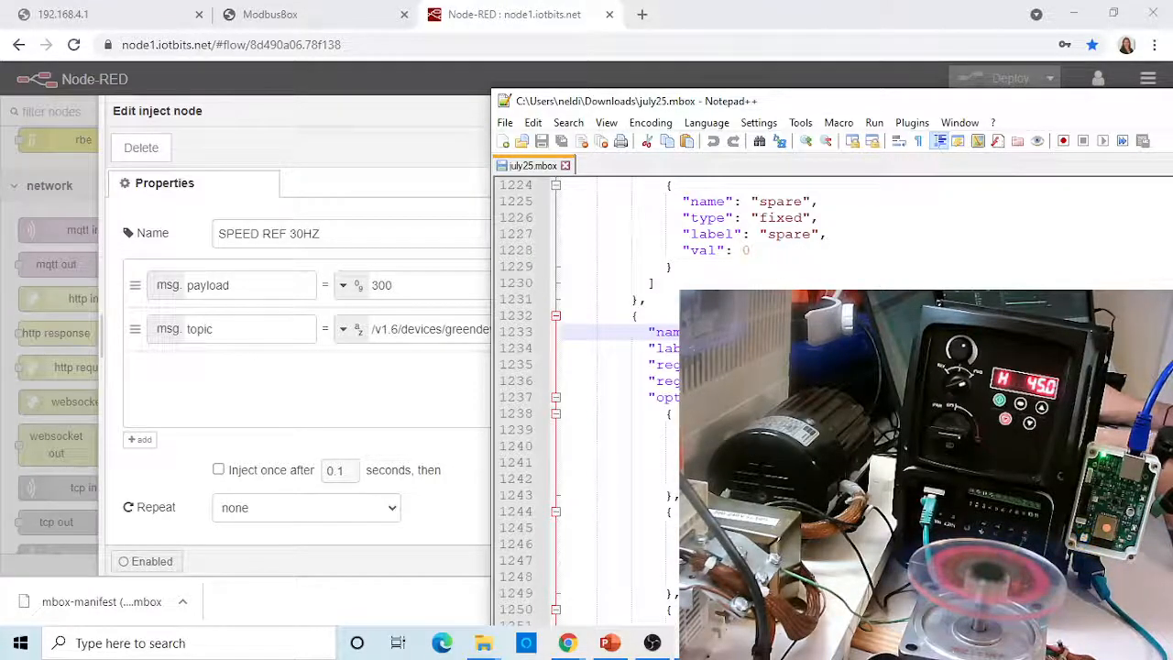
drag(811, 101, 1172, 148)
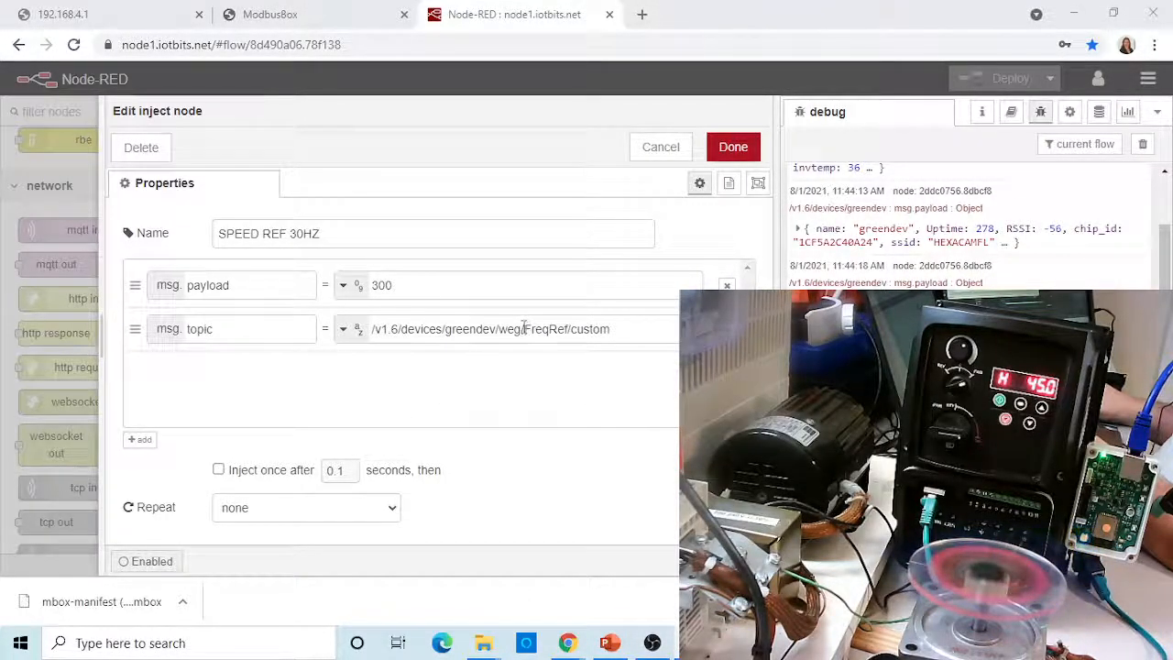
drag(521, 332, 534, 332)
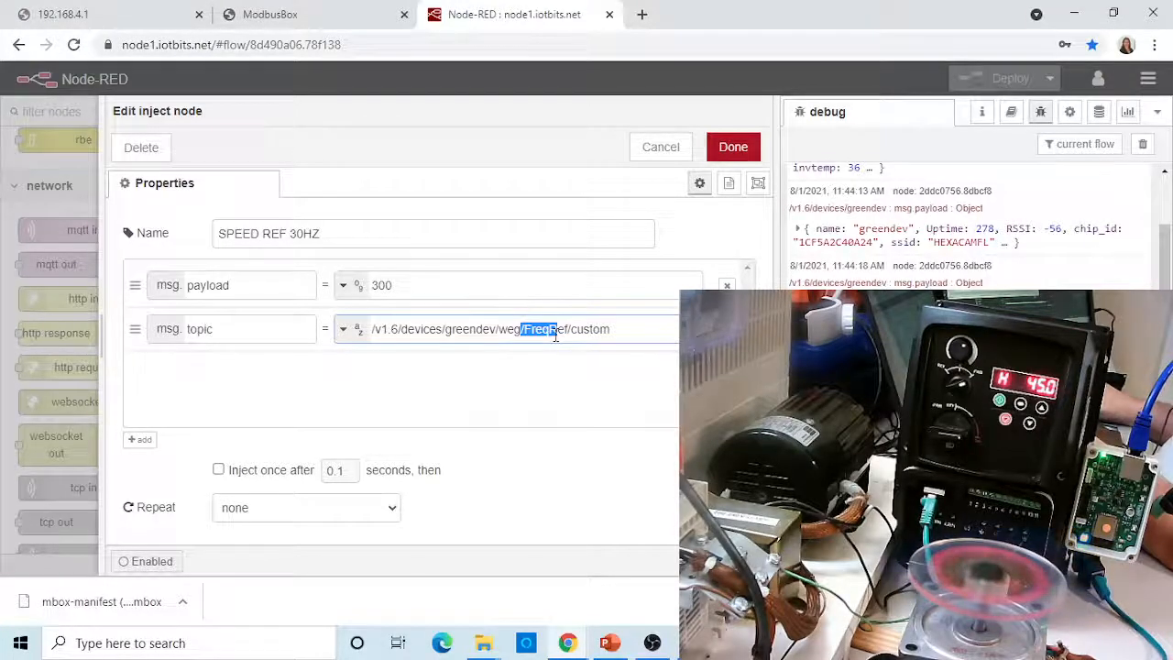
drag(557, 336, 565, 336)
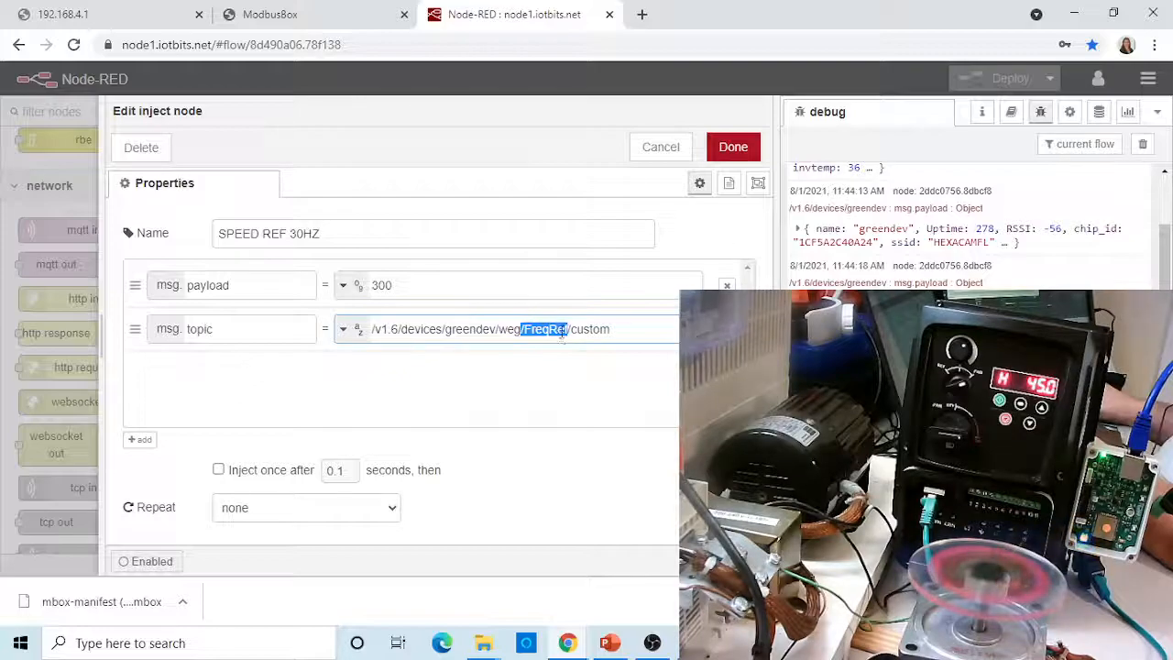
click(563, 332)
drag(568, 330, 534, 330)
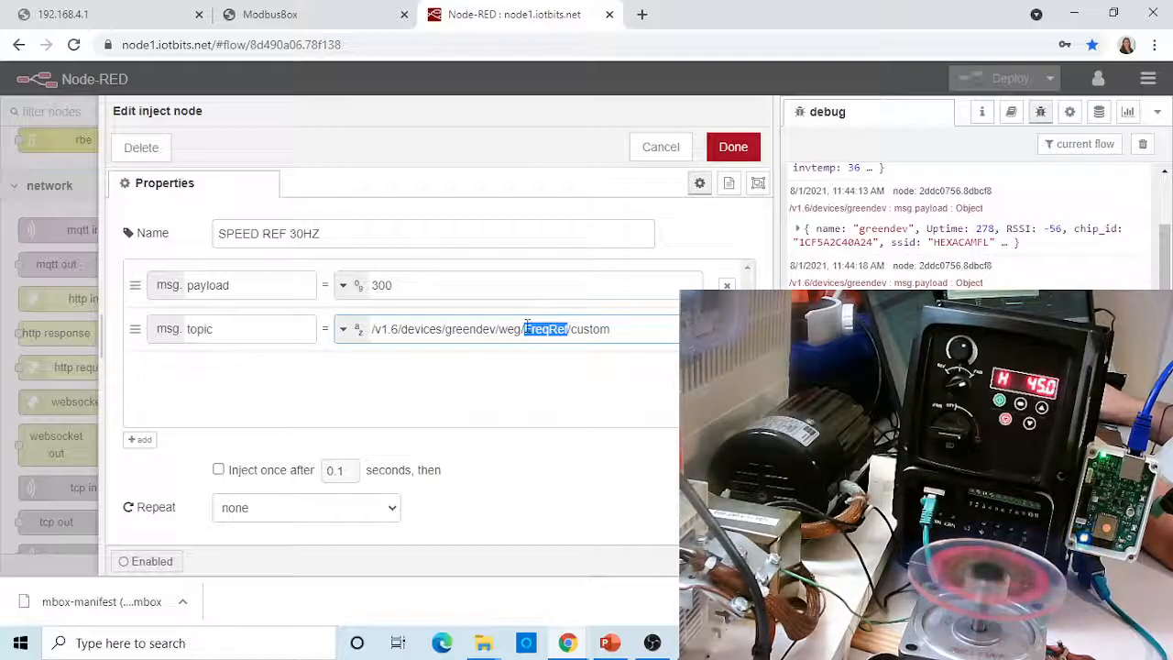
text(targetHz)
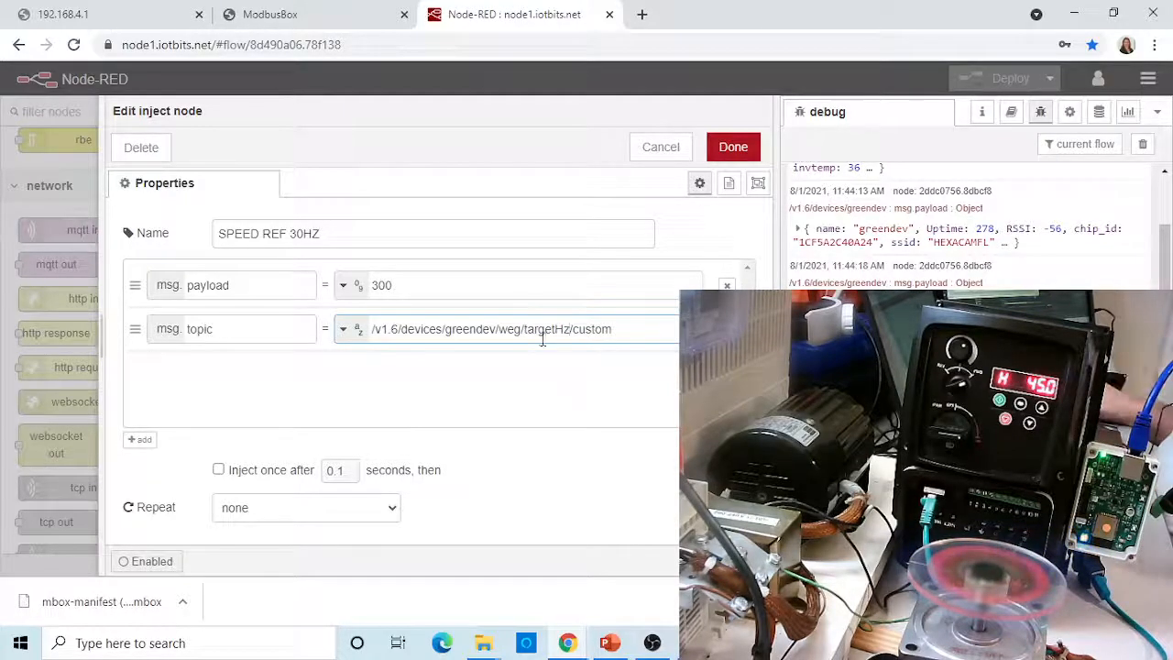
- Check the topic's custom option against the targetHz options in july25.mbox, then save the SPEED REF 30HZ node
drag(1172, 188, 806, 131)
scroll(795, 137, down, 1)
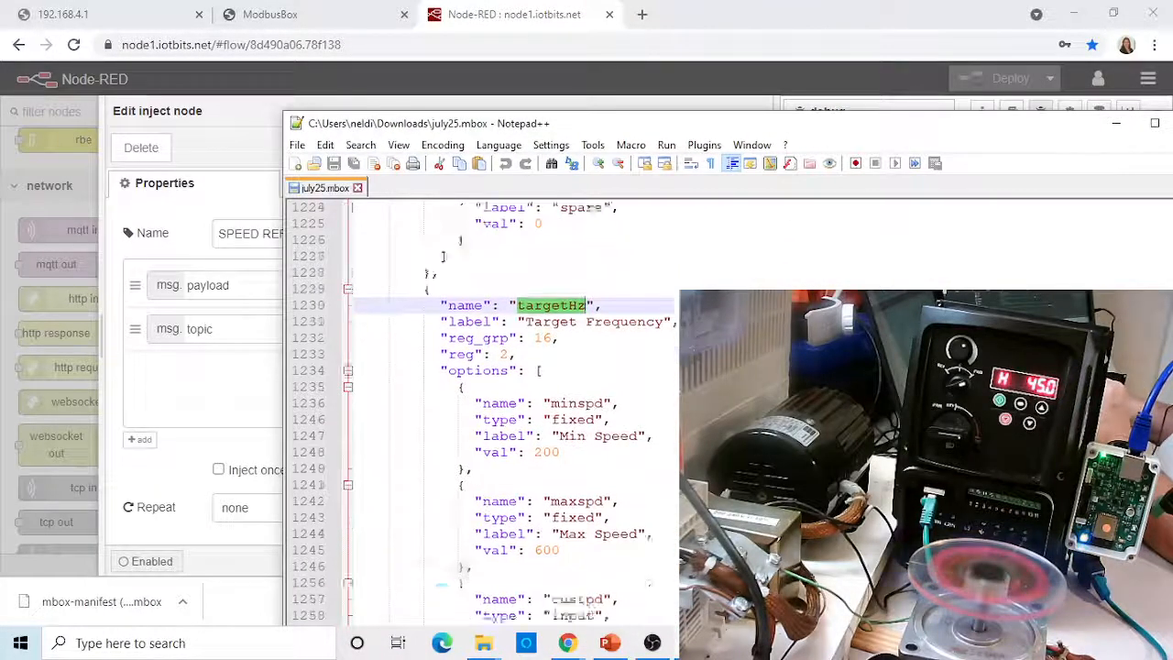
scroll(728, 408, down, 2)
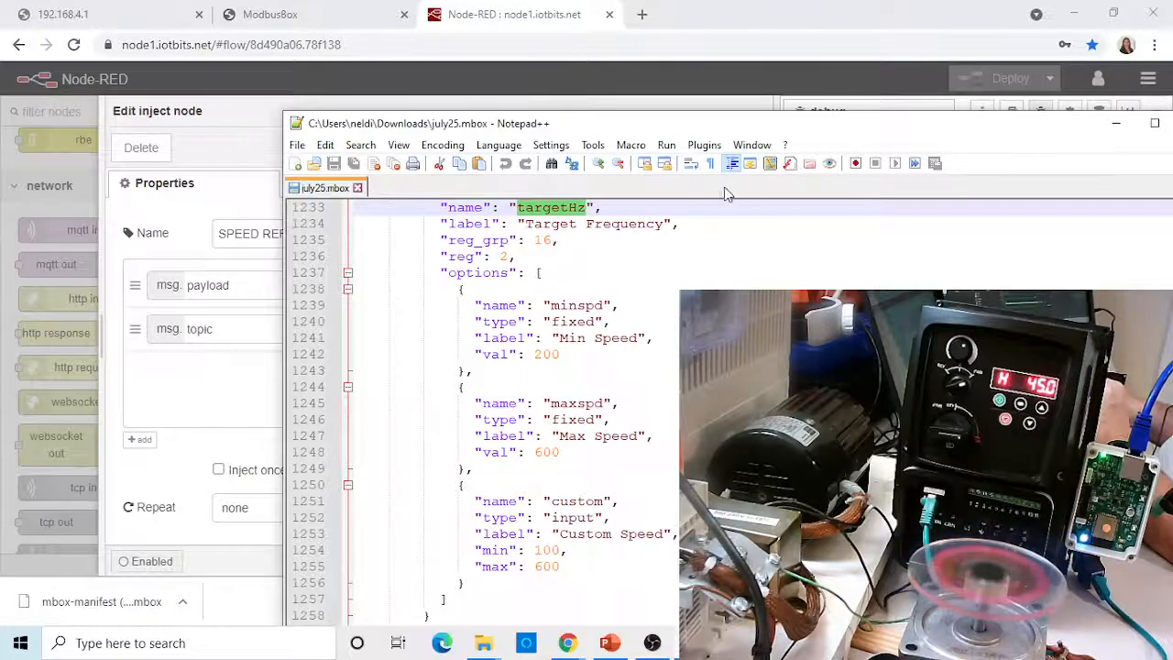
drag(762, 127, 1171, 137)
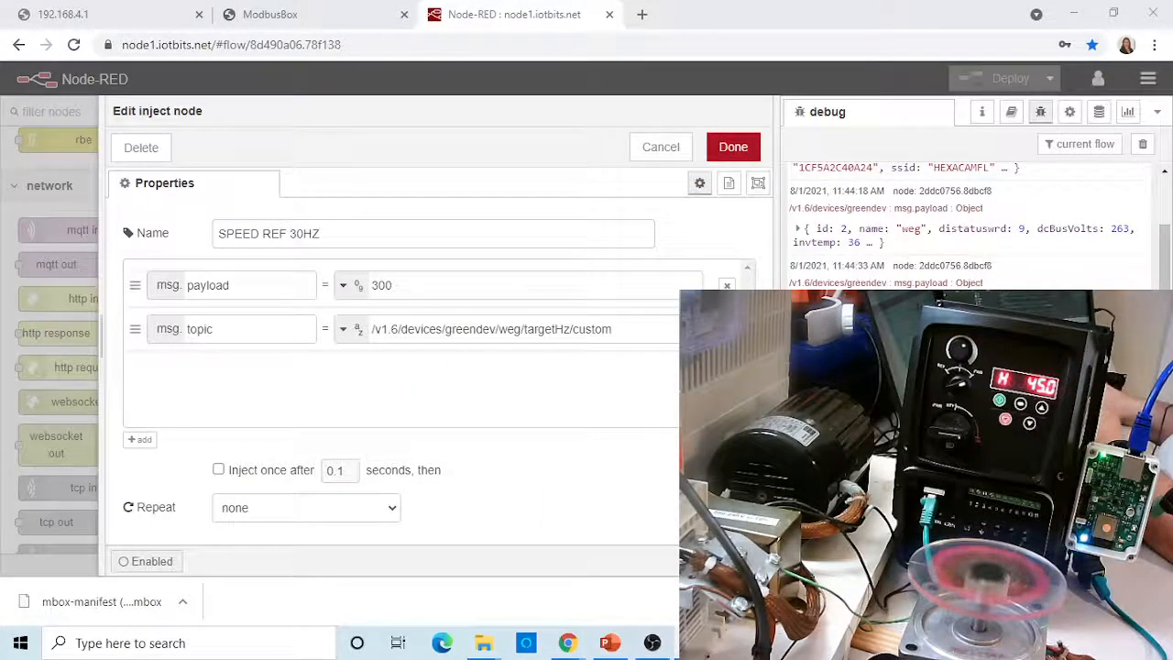
click(733, 147)
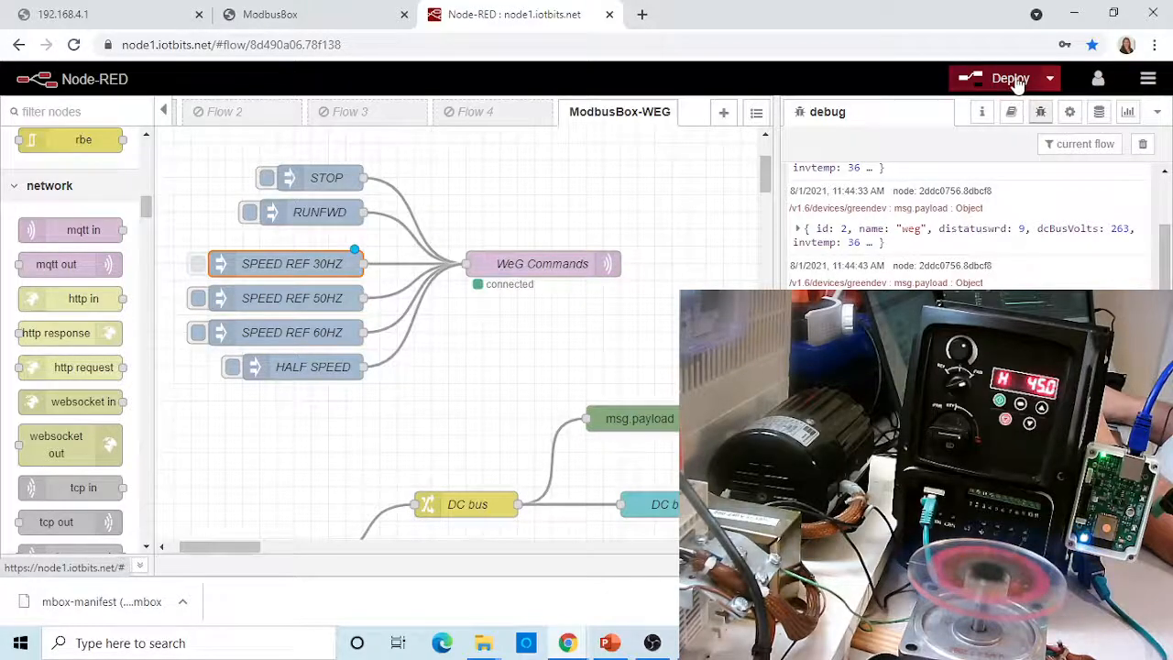
- Deploy the flow, clear the debug messages and inject SPEED REF 30HZ to command the drive
click(1010, 79)
click(734, 230)
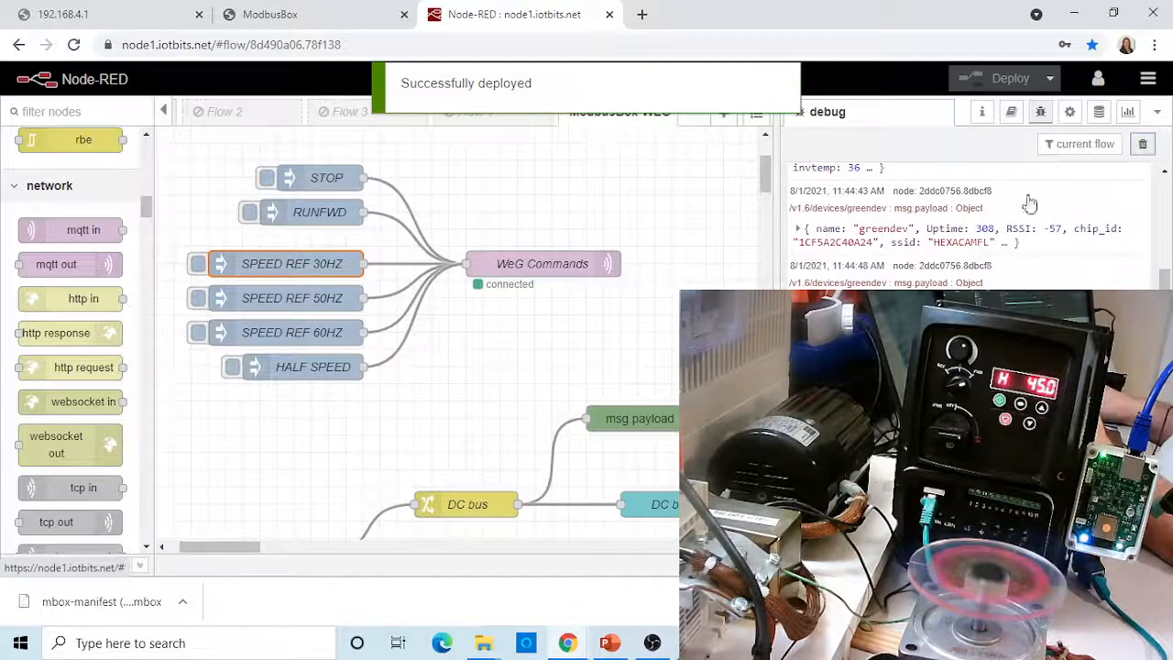
click(1143, 144)
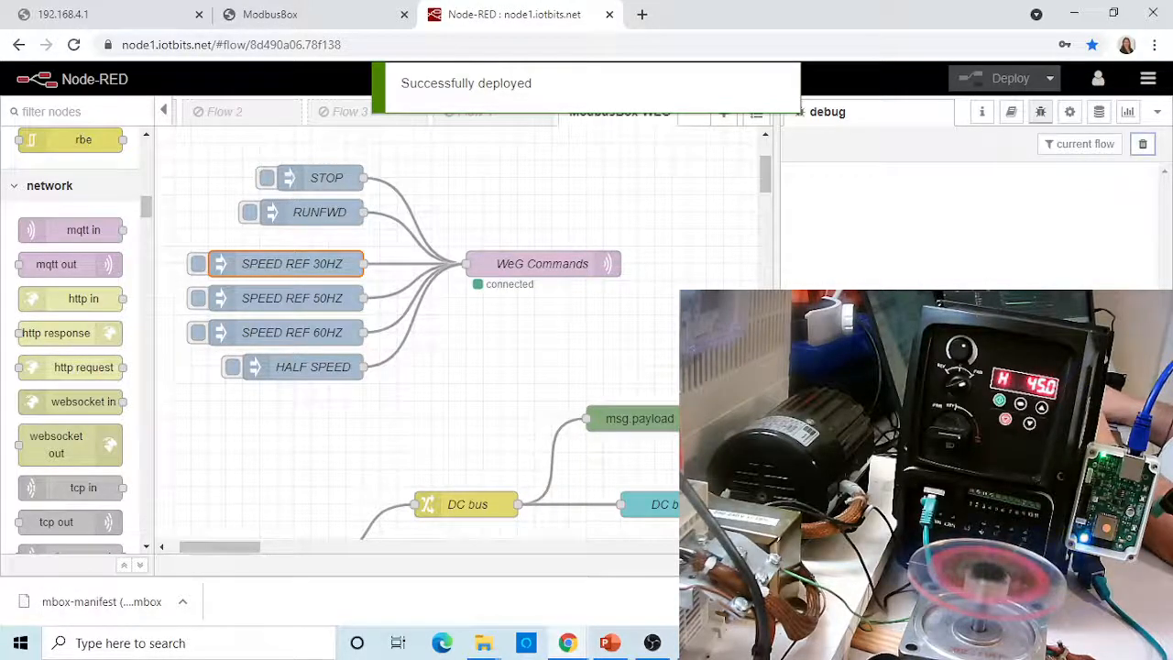
drag(1172, 137, 1163, 257)
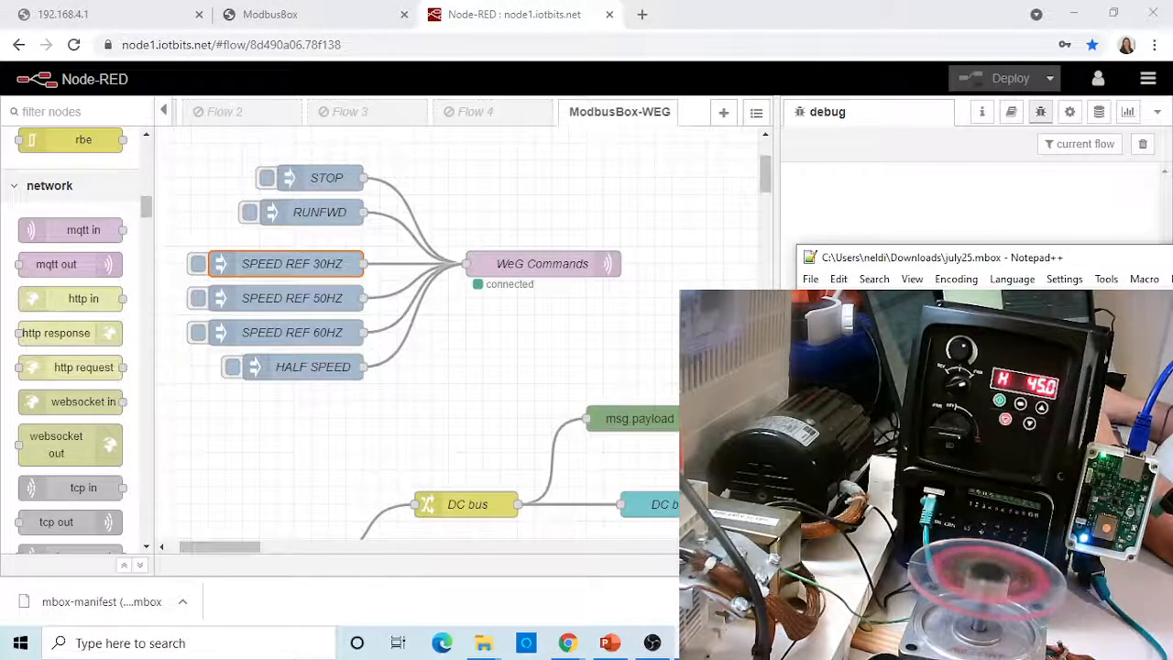
click(198, 265)
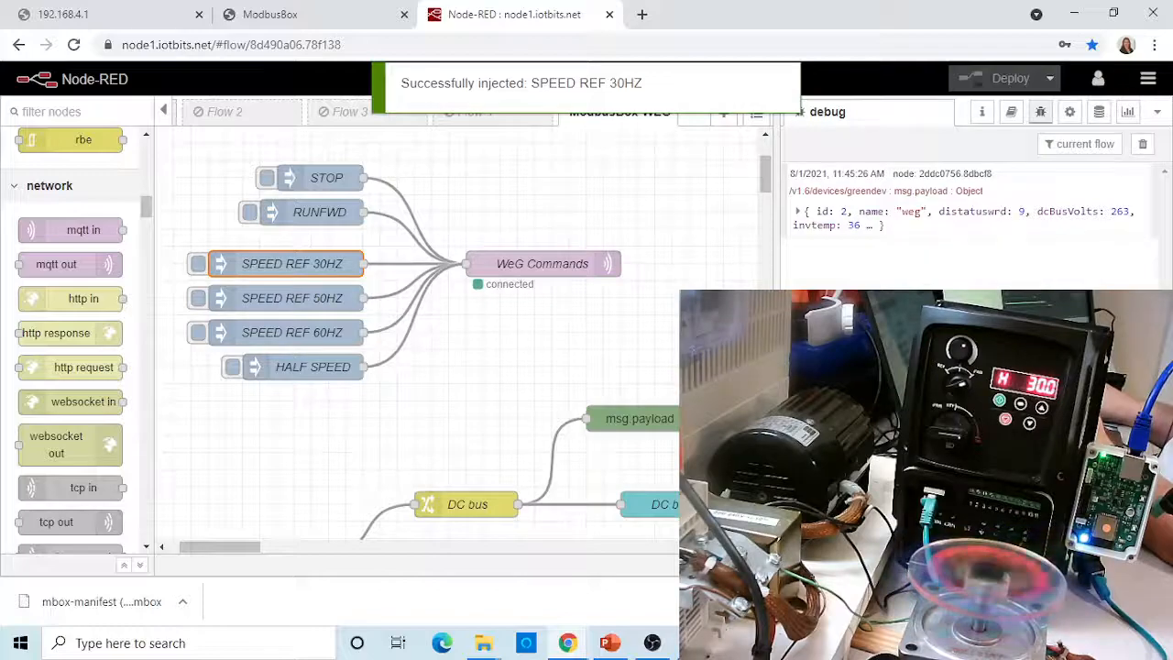
- Copy the complete topic from the SPEED REF 30HZ inject node and close the node
double_click(312, 299)
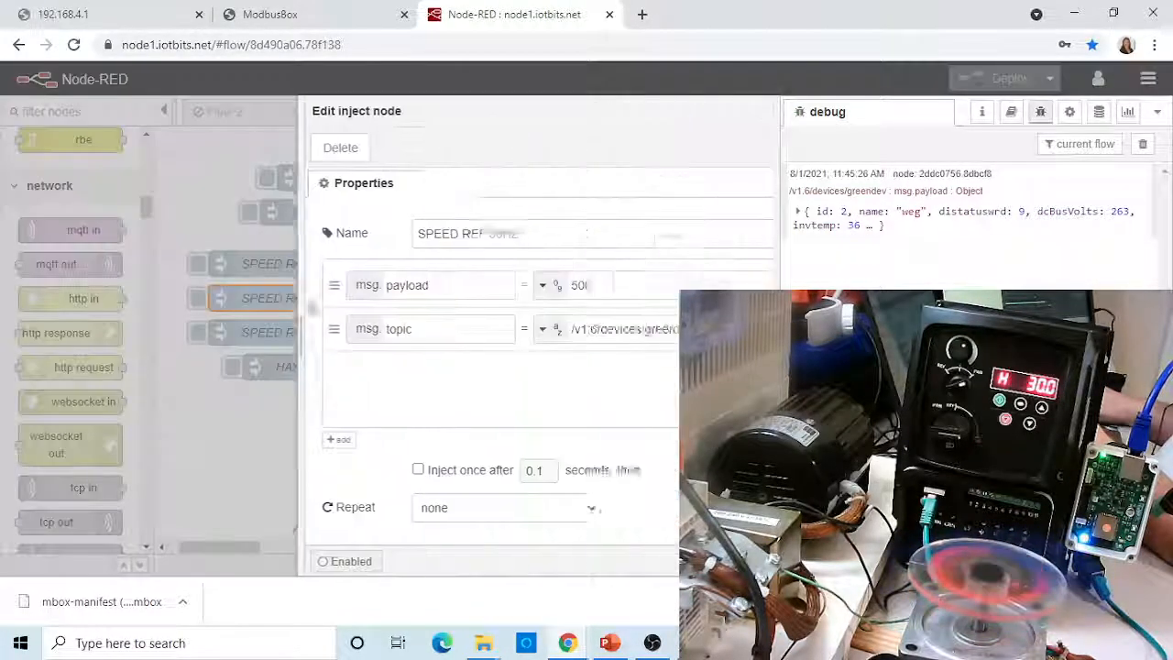
click(749, 152)
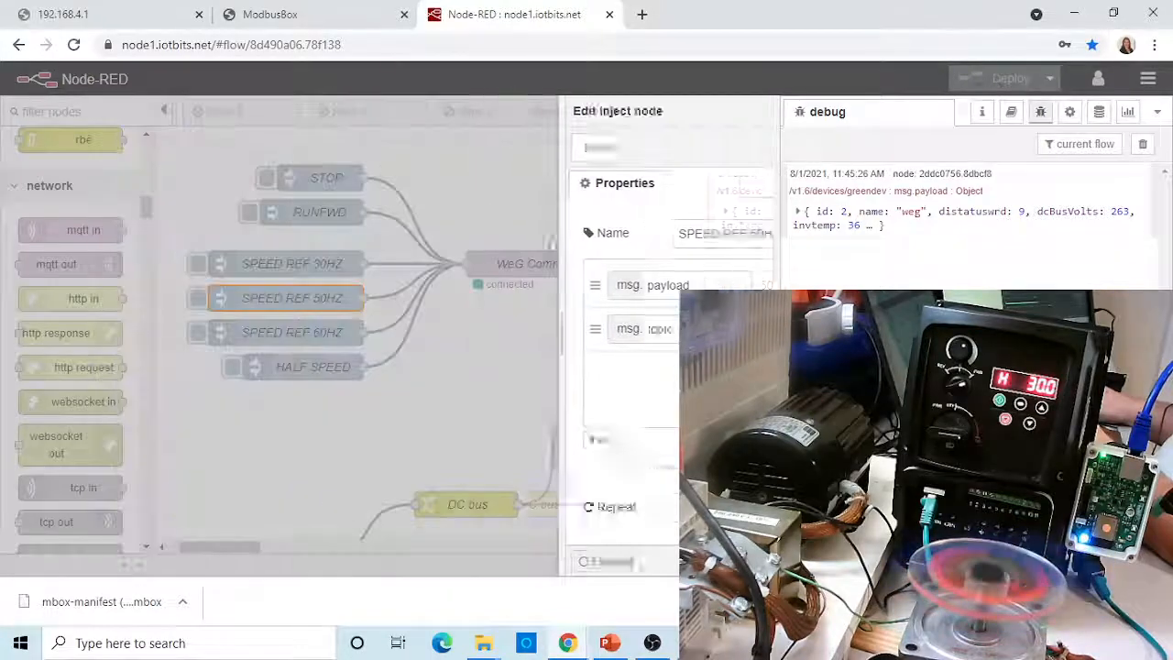
double_click(289, 267)
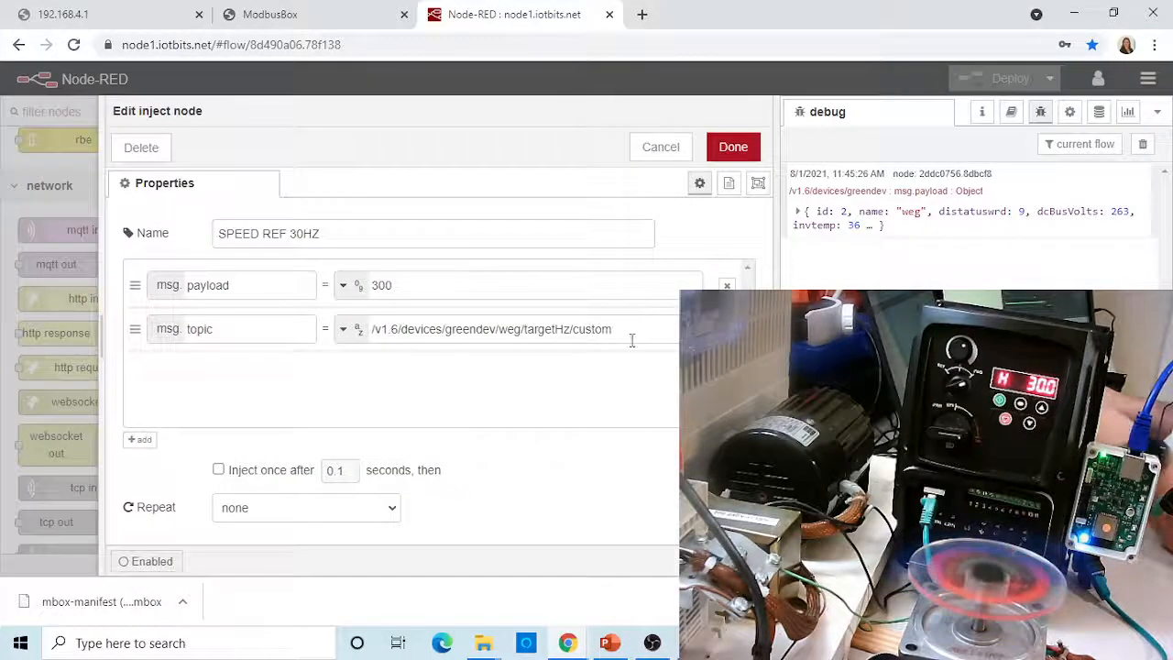
drag(631, 336, 345, 343)
key(ctrl+c)
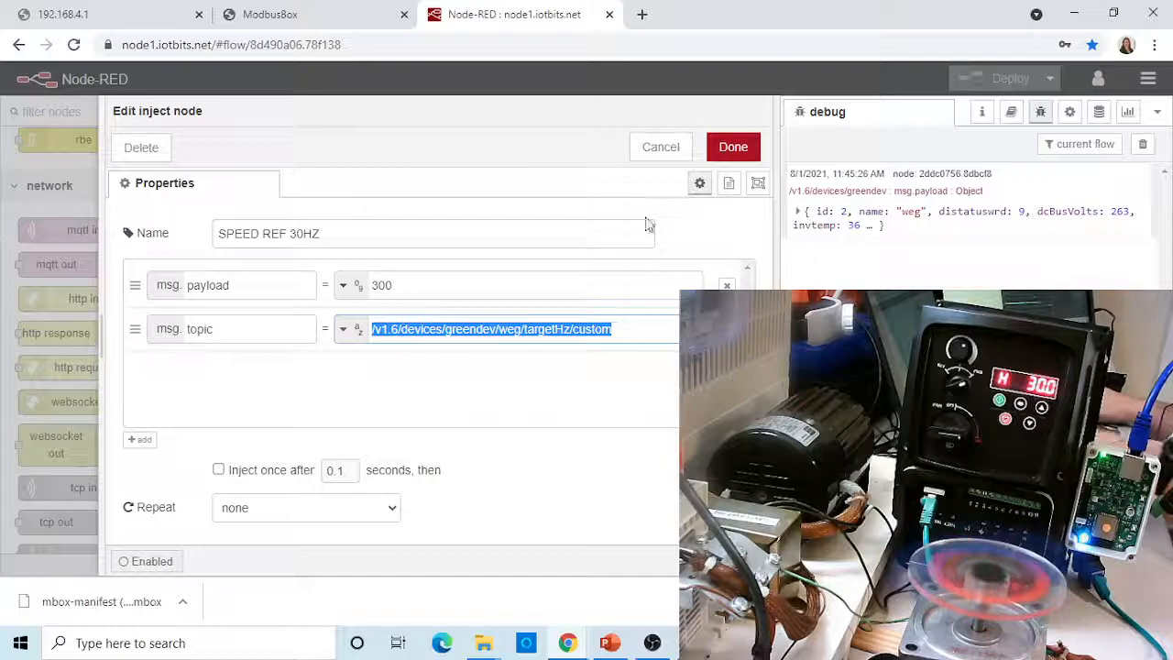
click(733, 146)
- Replace the SPEED REF 50HZ inject node's topic with /v1.6/devices/greendev/weg/targetHz/custom
click(332, 297)
double_click(331, 297)
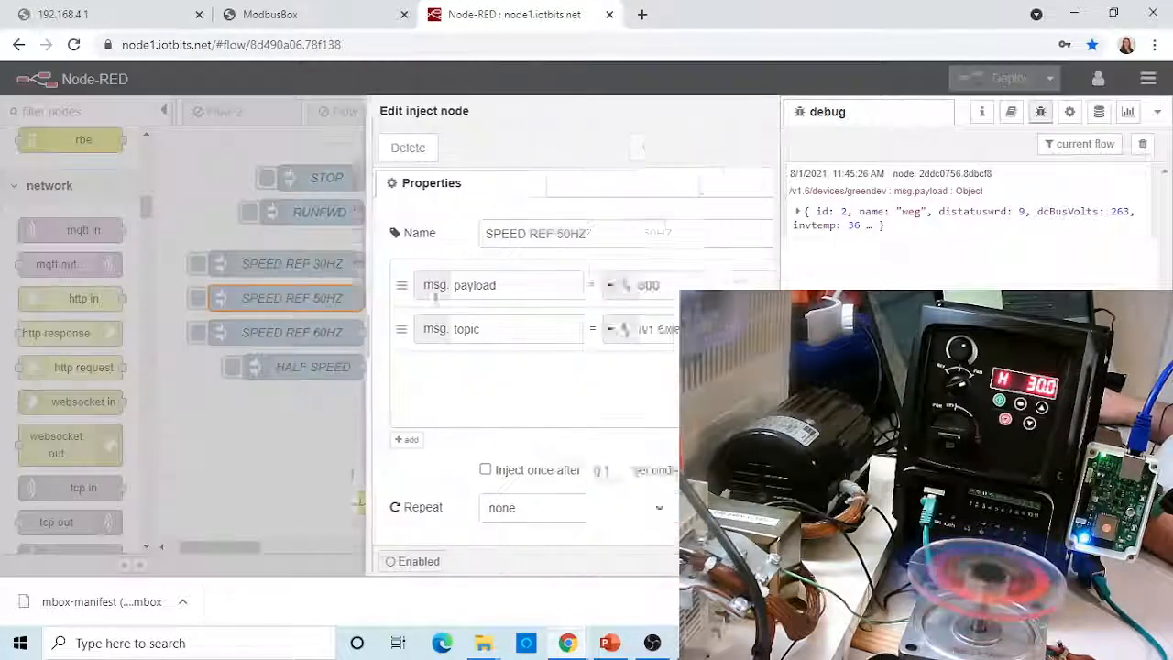
drag(641, 330, 355, 352)
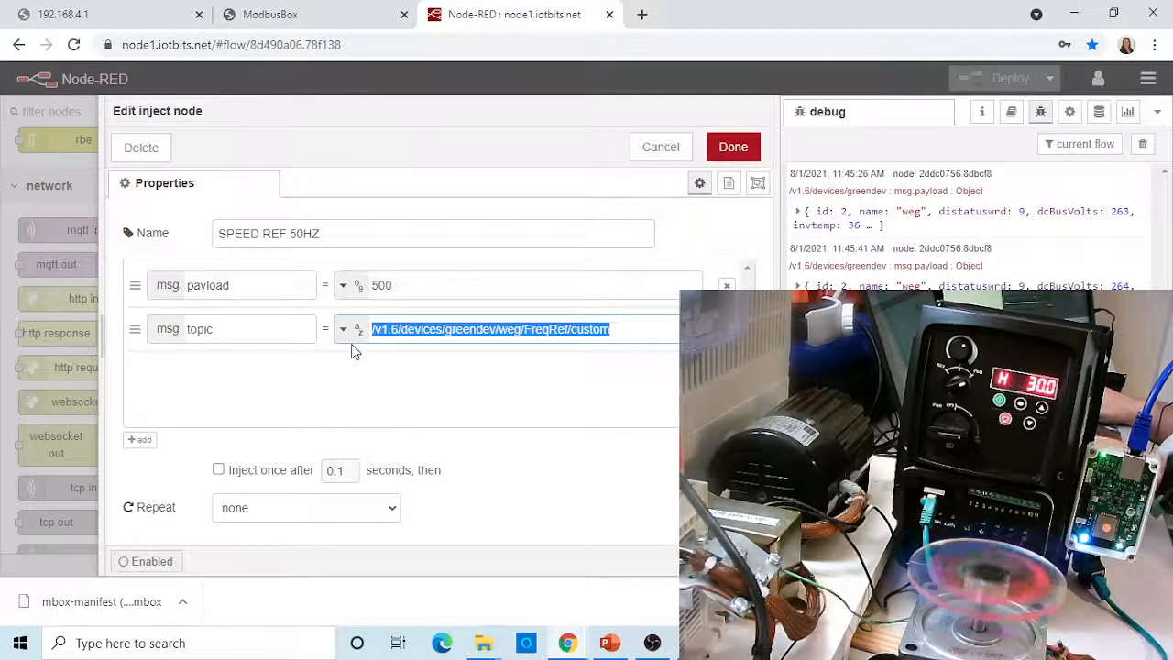
key(ctrl+v)
click(733, 146)
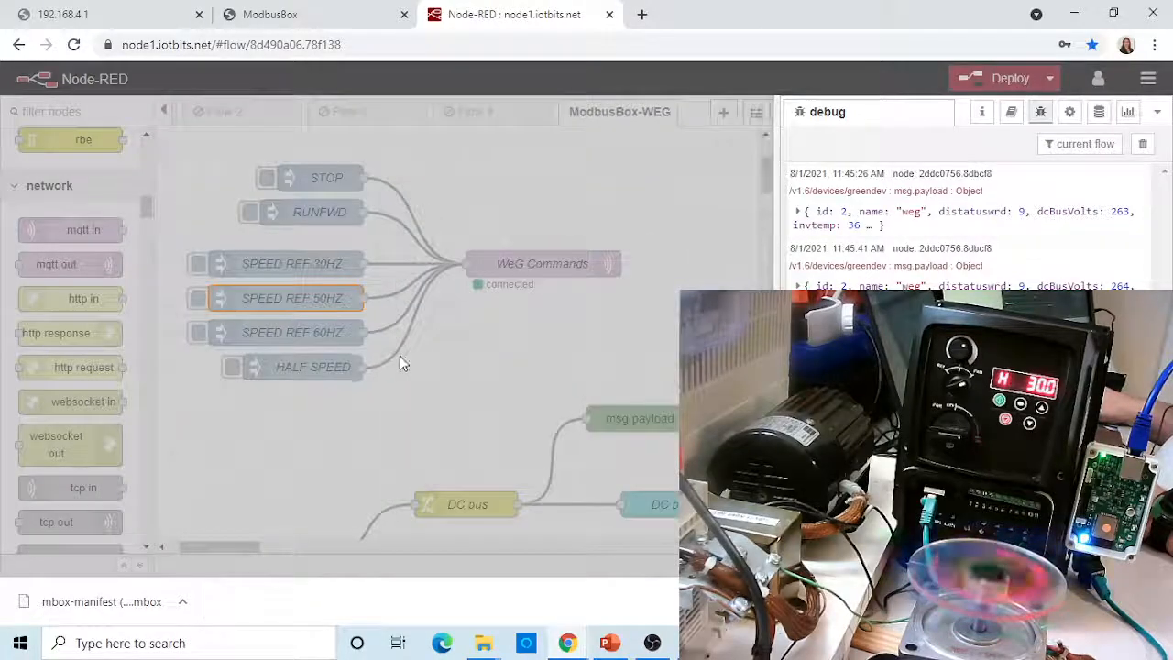
- Replace the SPEED REF 60HZ inject node's topic with /v1.6/devices/greendev/weg/targetHz/custom and save the node
click(316, 331)
double_click(316, 332)
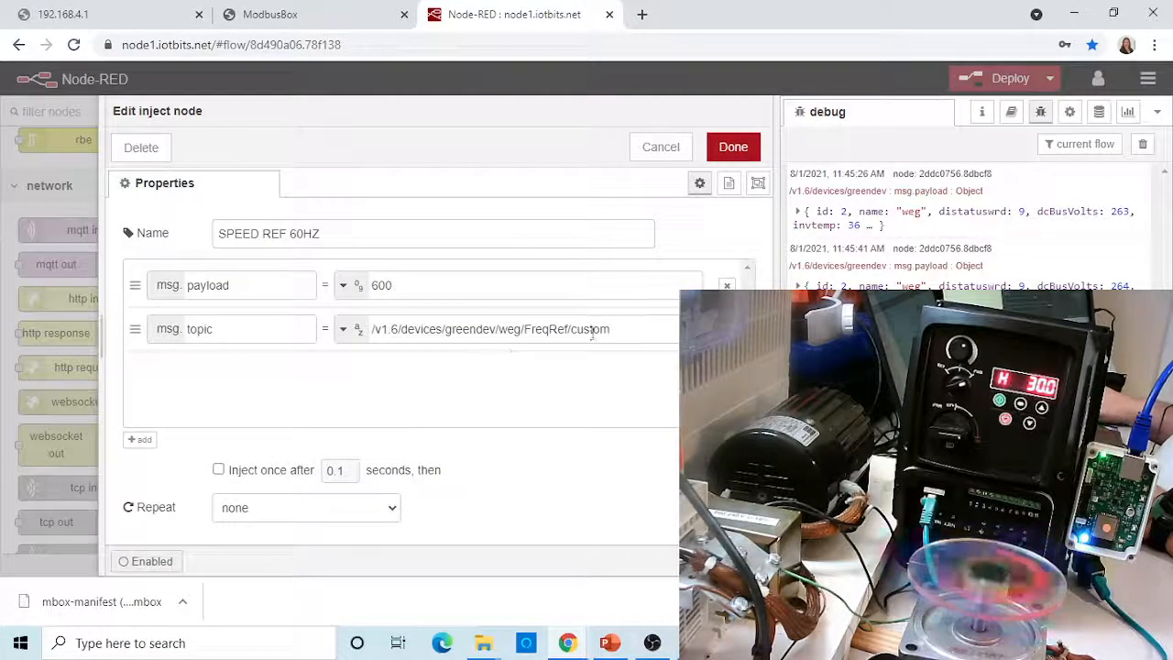
drag(612, 328, 335, 330)
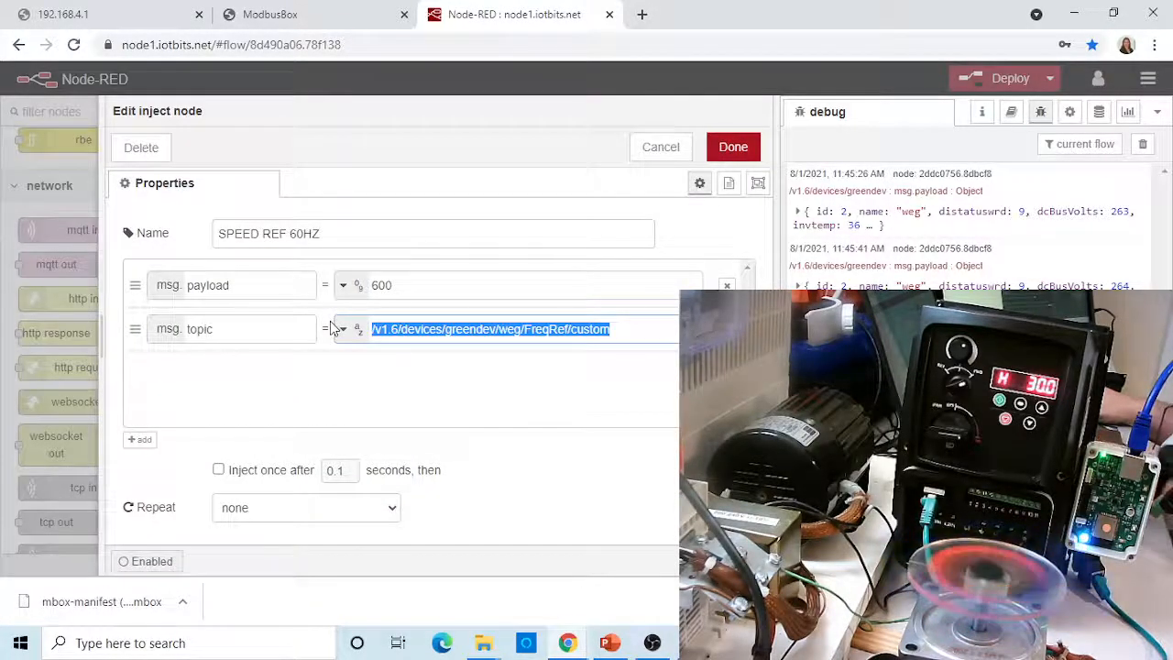
key(ctrl+v)
click(728, 147)
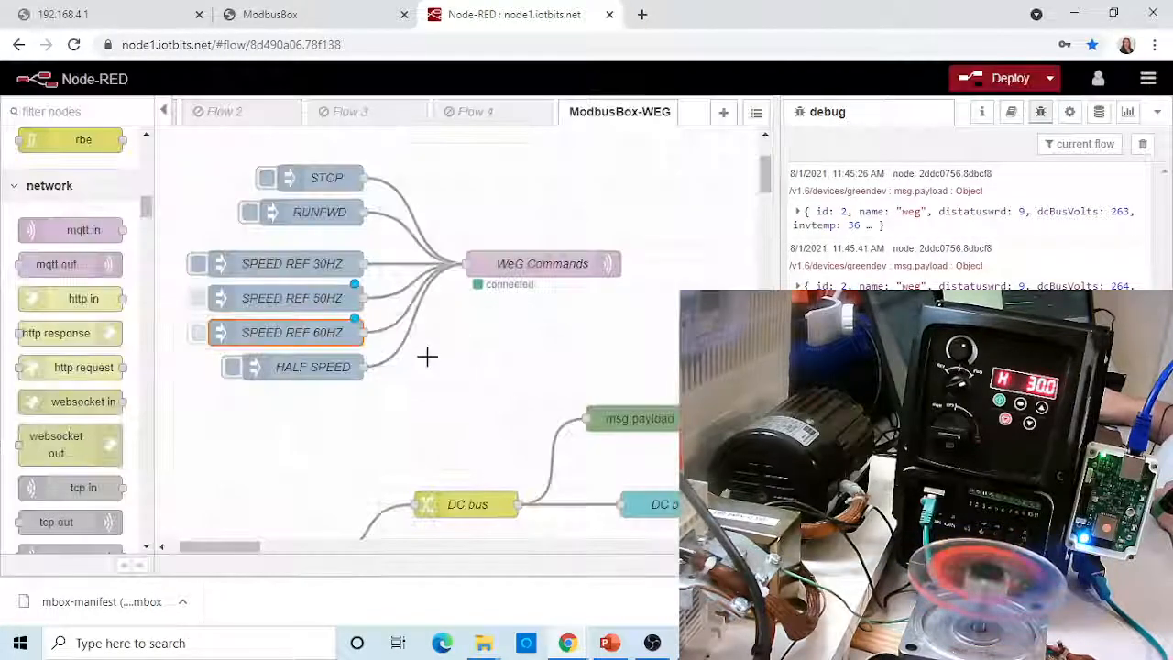
- Deploy the flow with the edited 50 Hz and 60 Hz speed nodes and clear the debug messages
click(1007, 79)
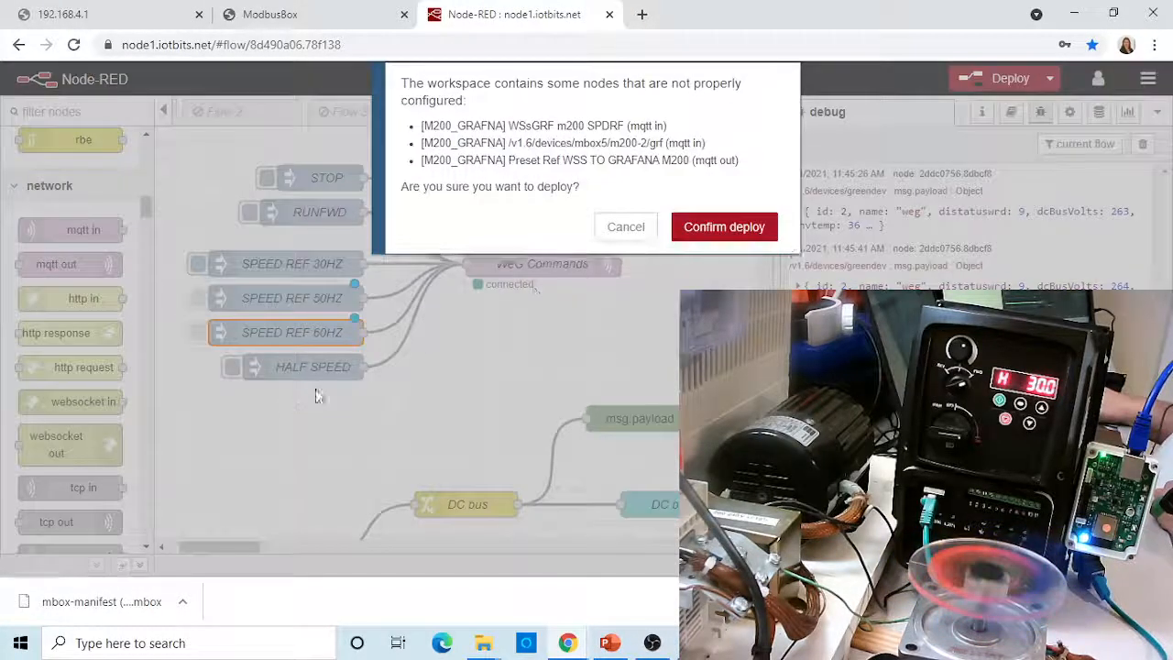
click(723, 226)
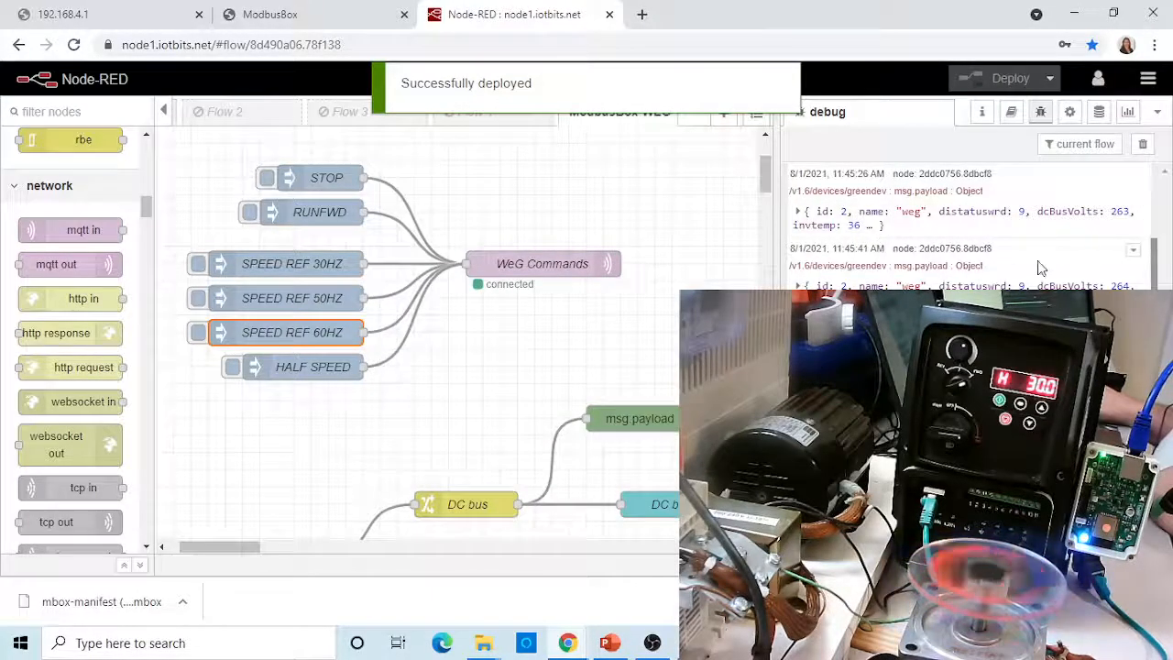
click(1142, 148)
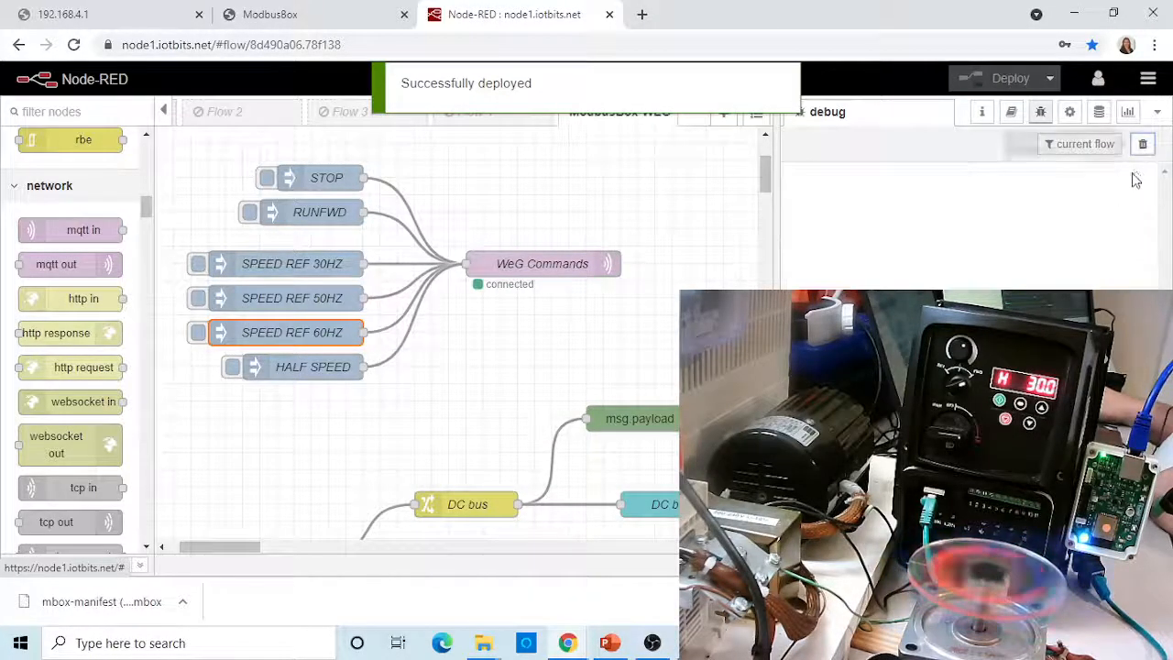
key(alt+Tab)
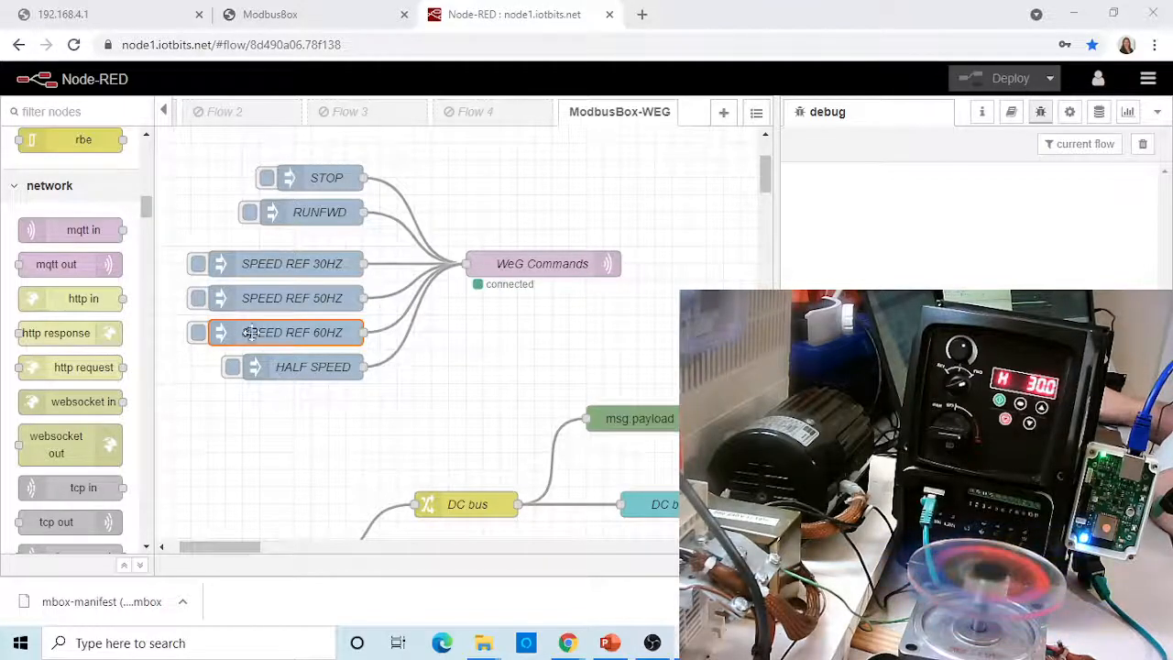
- Inject SPEED REF 50HZ, SPEED REF 60HZ and SPEED REF 30HZ in turn to command the drive
click(198, 302)
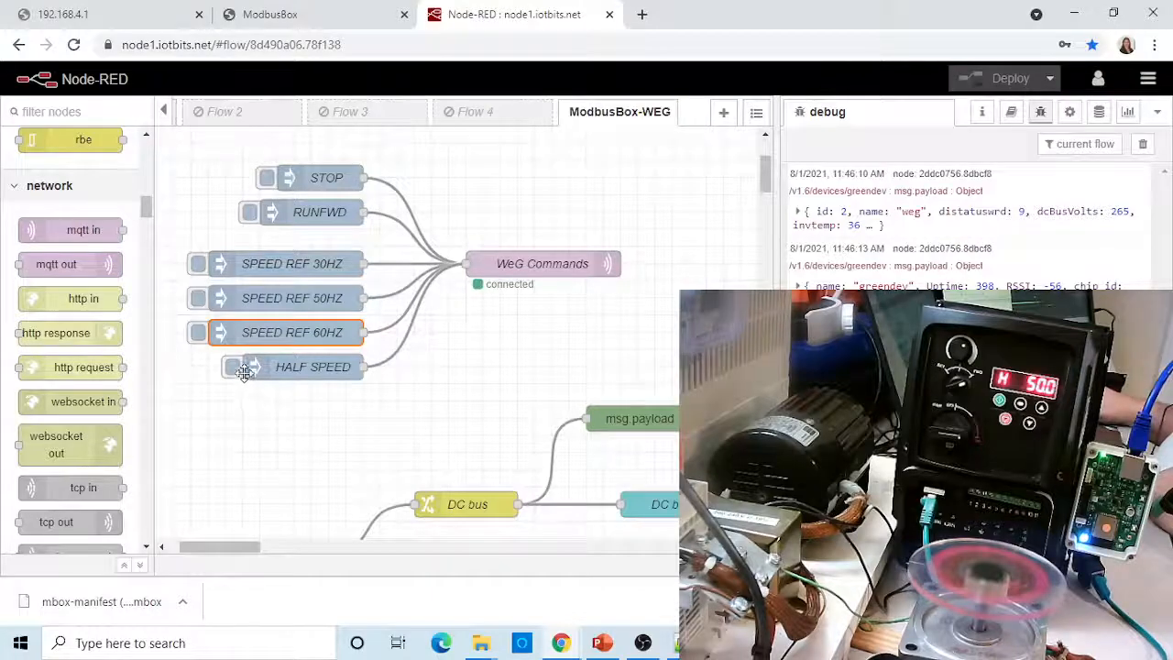
click(203, 337)
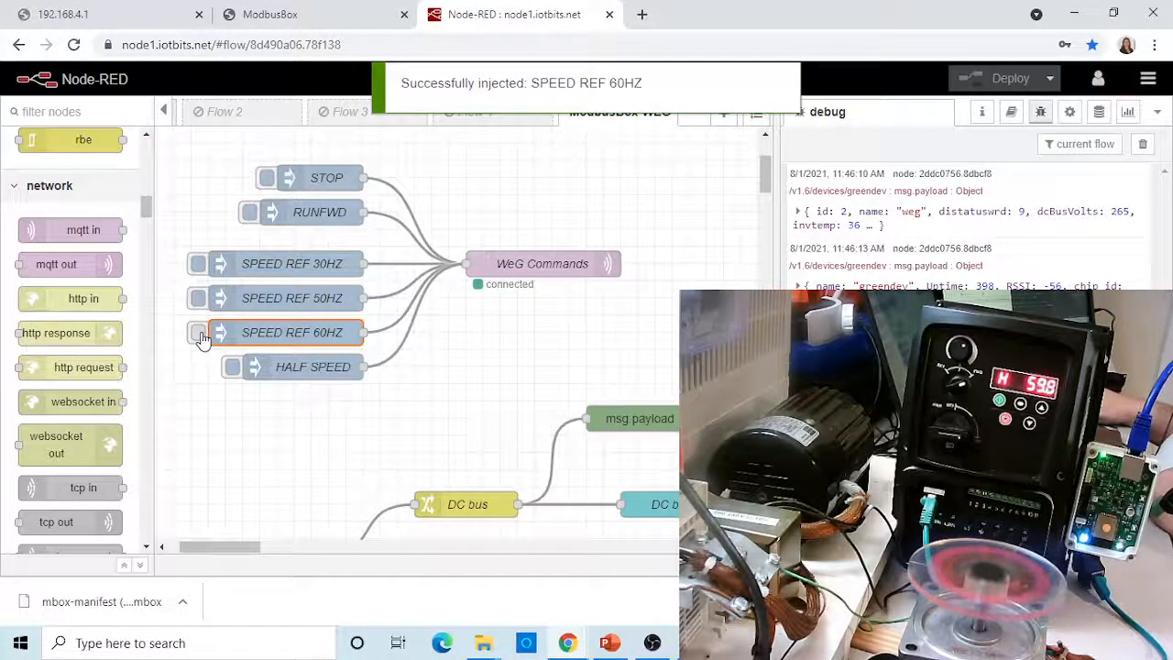
click(198, 265)
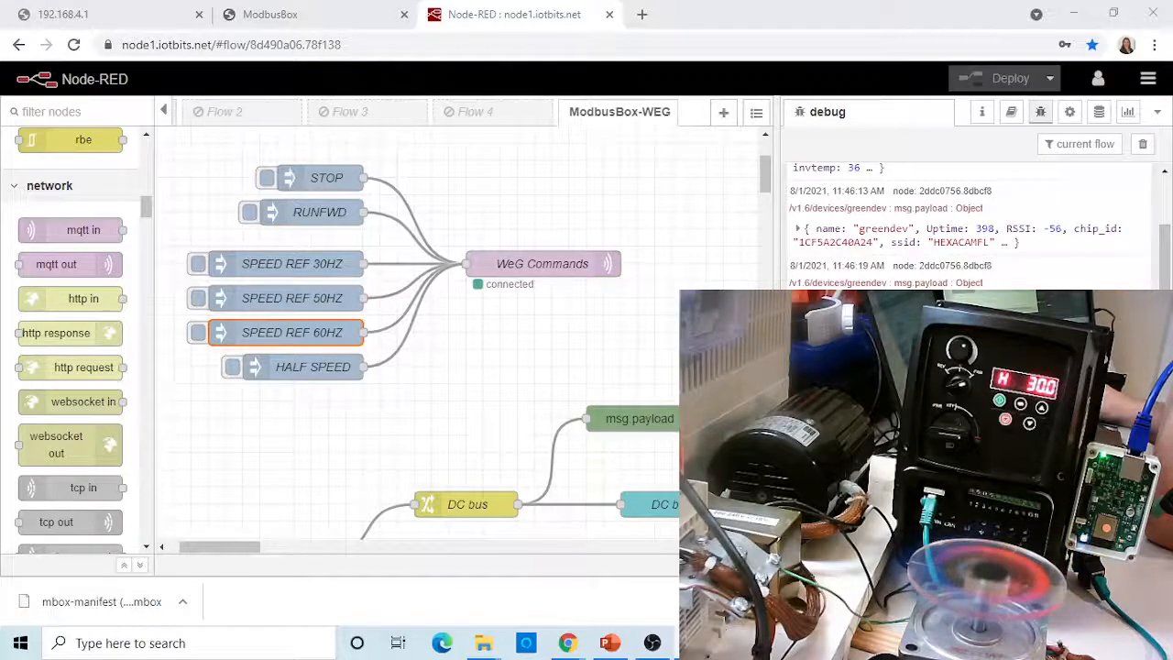
- Open the HALF SPEED inject node and copy the option name minspd from the targetHz options in july25.mbox in Notepad++
click(324, 368)
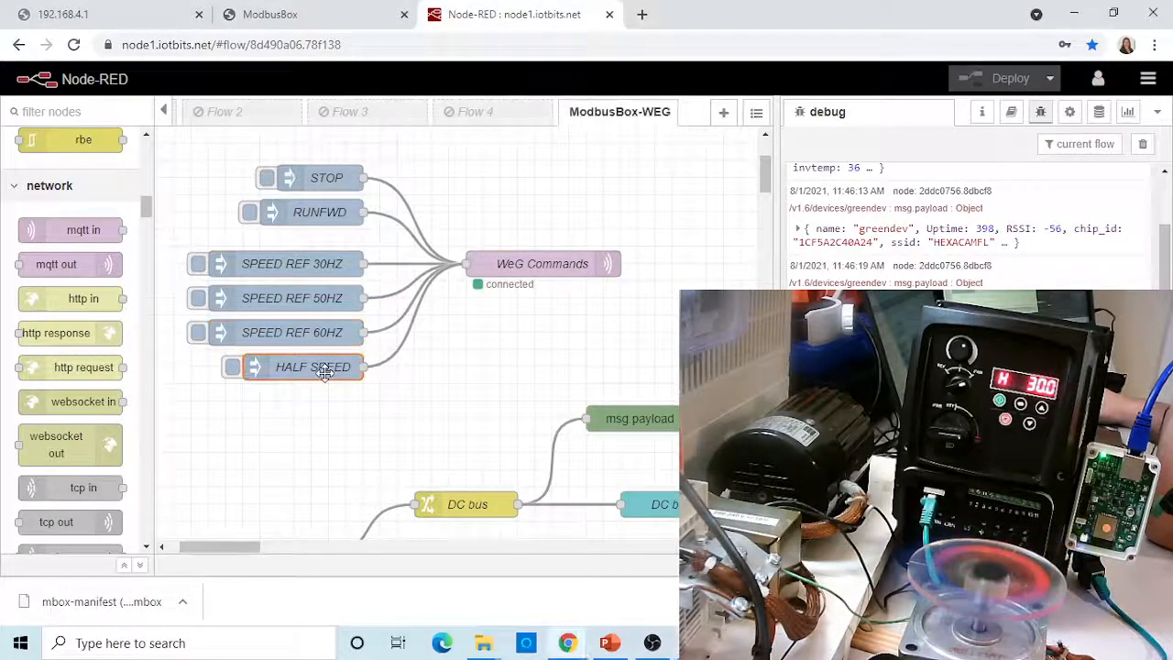
double_click(324, 369)
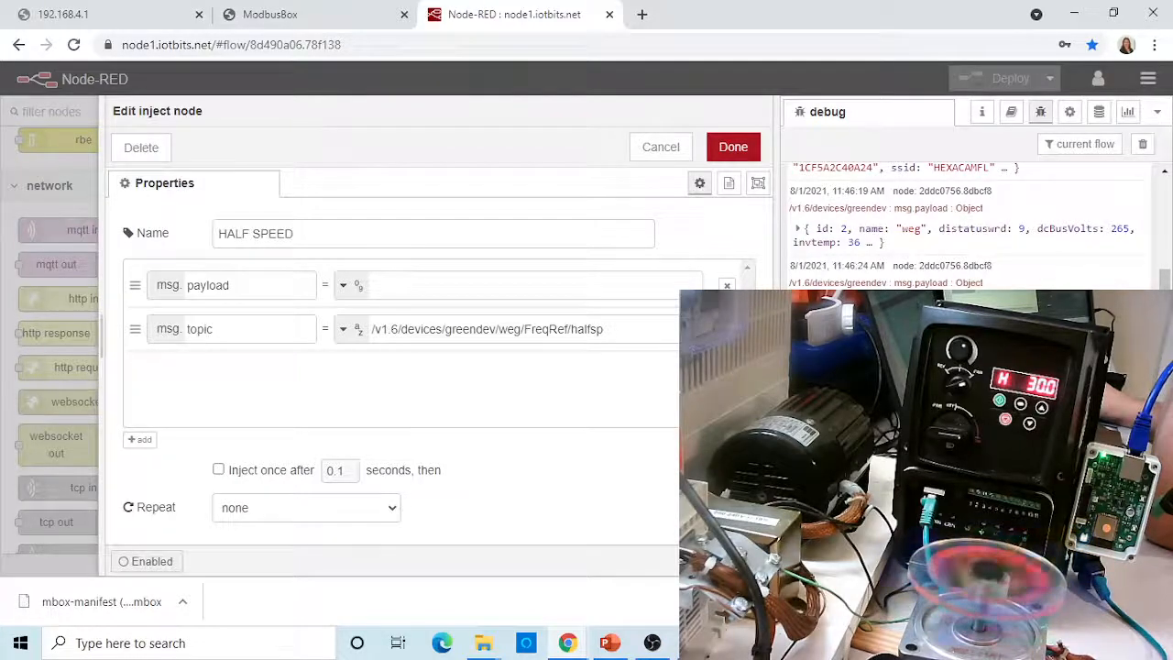
drag(1172, 248, 694, 40)
click(657, 384)
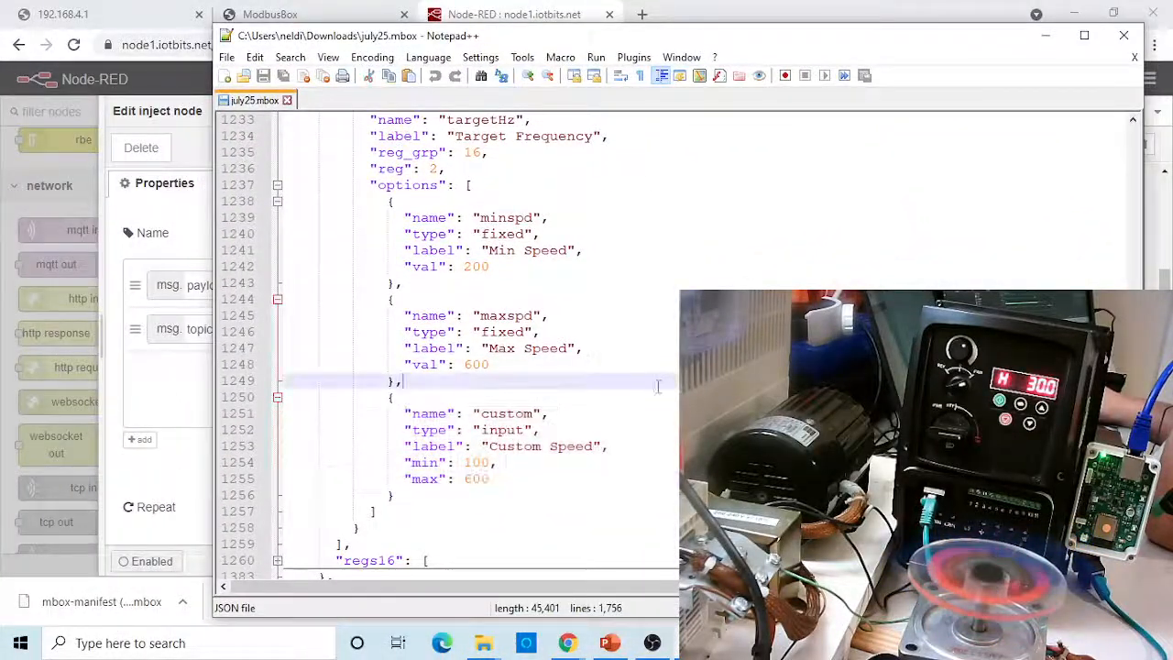
drag(408, 413, 548, 461)
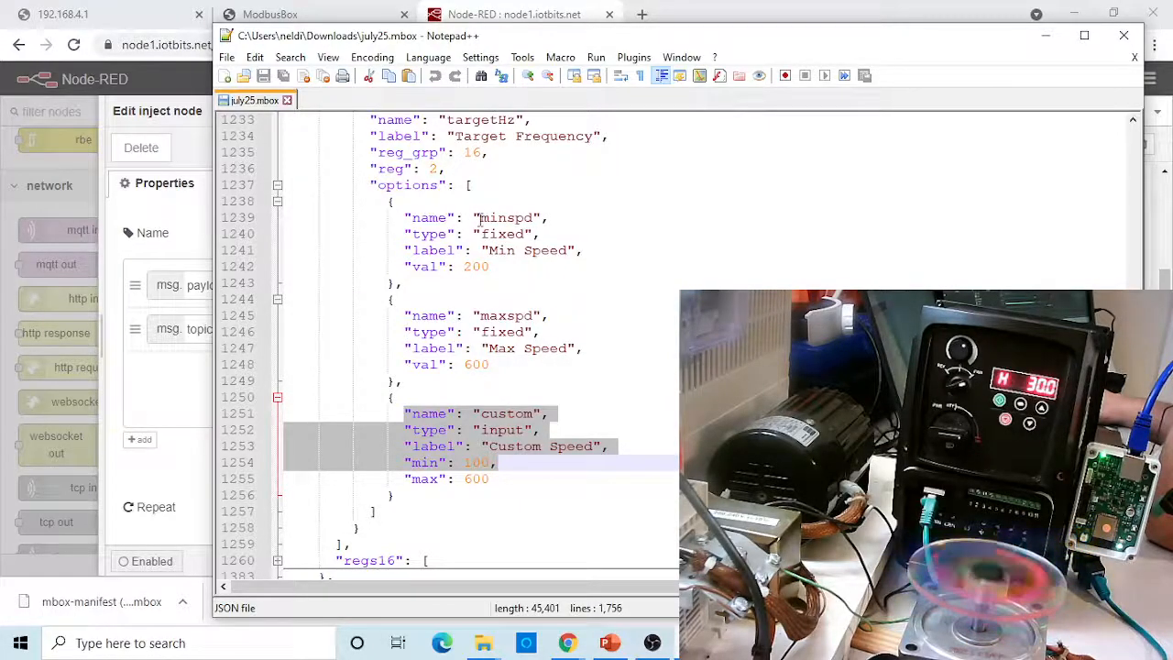
drag(480, 217, 529, 222)
key(ctrl+c)
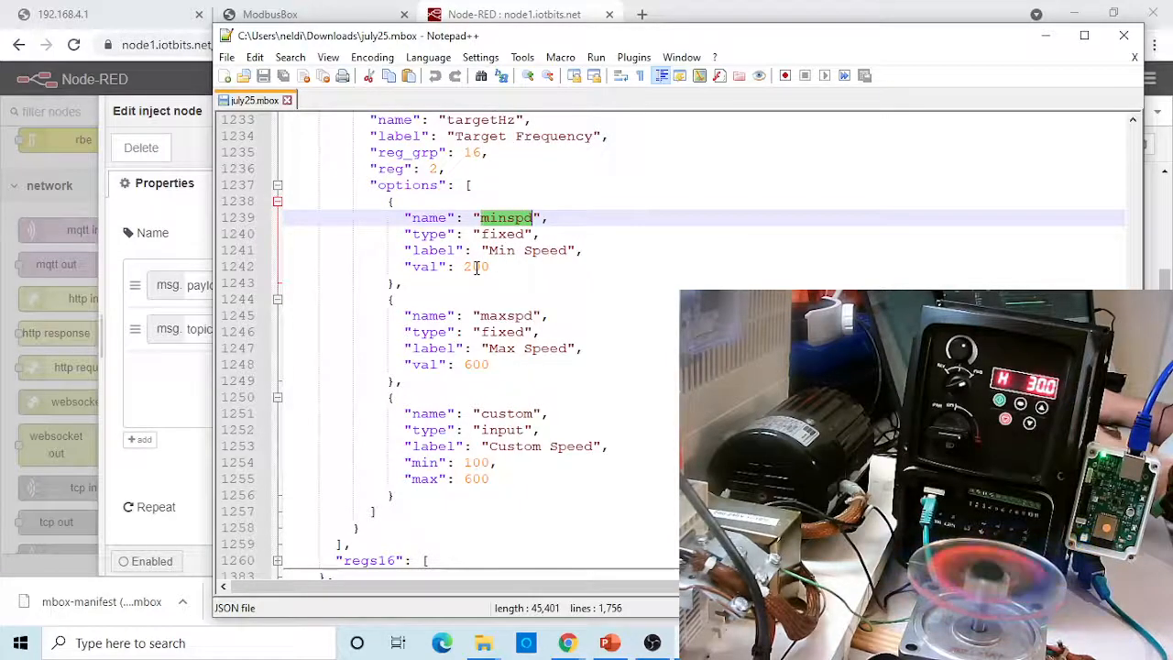
- Return to Node-RED, replace halfsp with minspd in the HALF SPEED node's topic and save the node
drag(922, 37, 1169, 124)
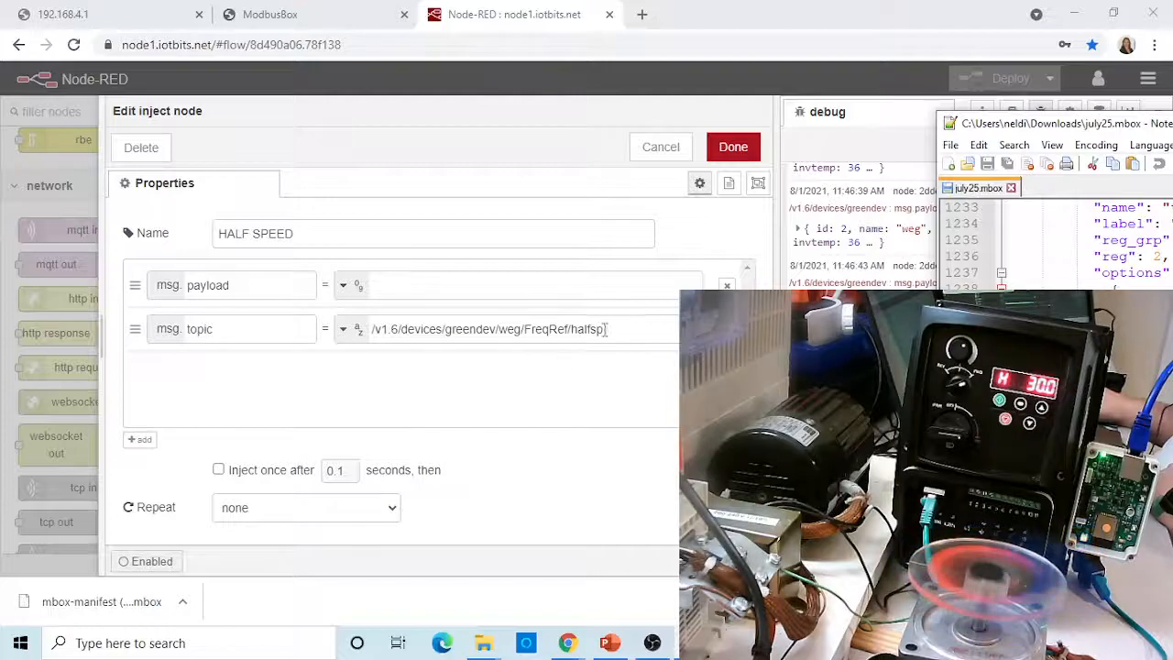
drag(606, 329, 574, 326)
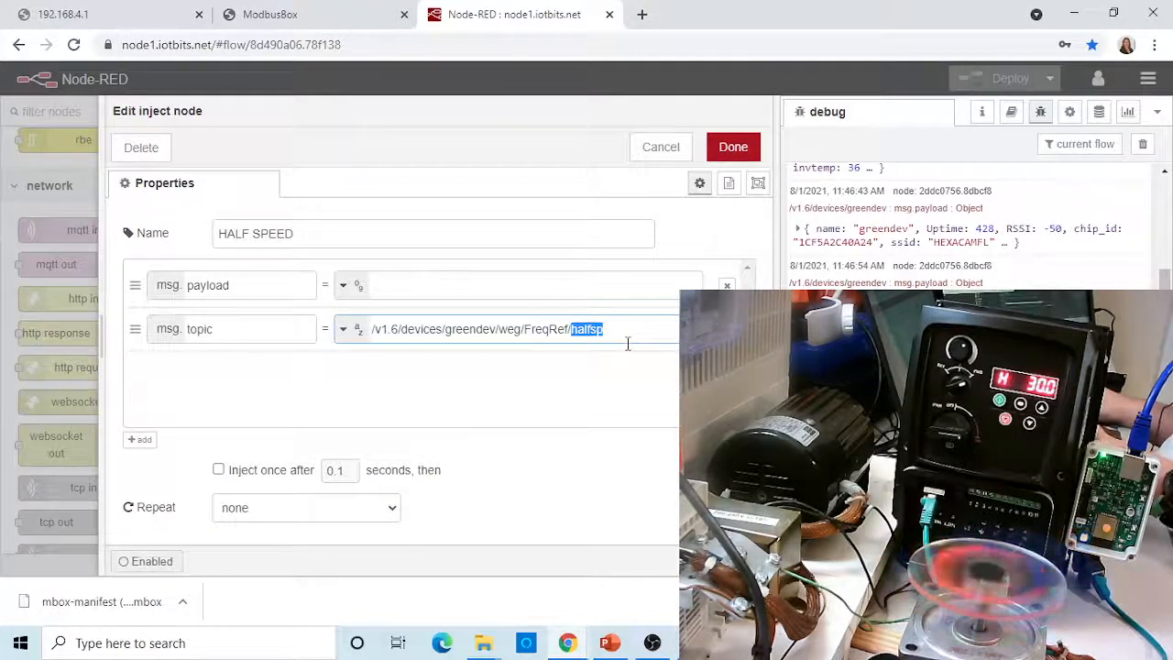
key(ctrl+v)
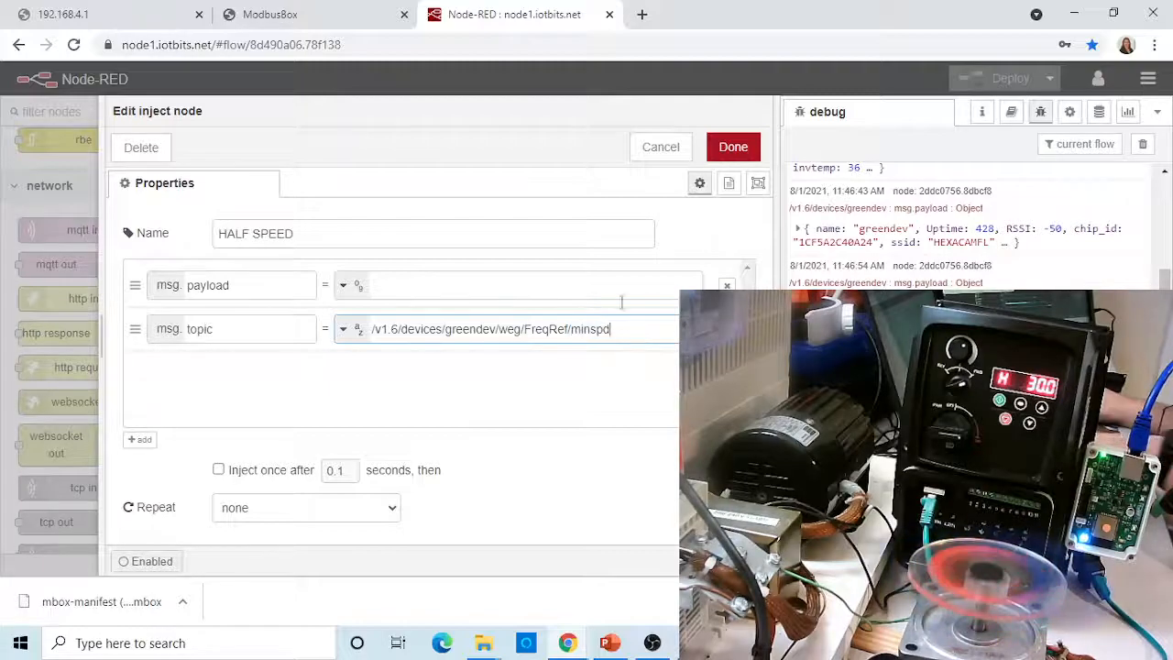
click(732, 146)
- Copy the complete topic from the SPEED REF 60HZ inject node and close the node
click(314, 337)
double_click(314, 337)
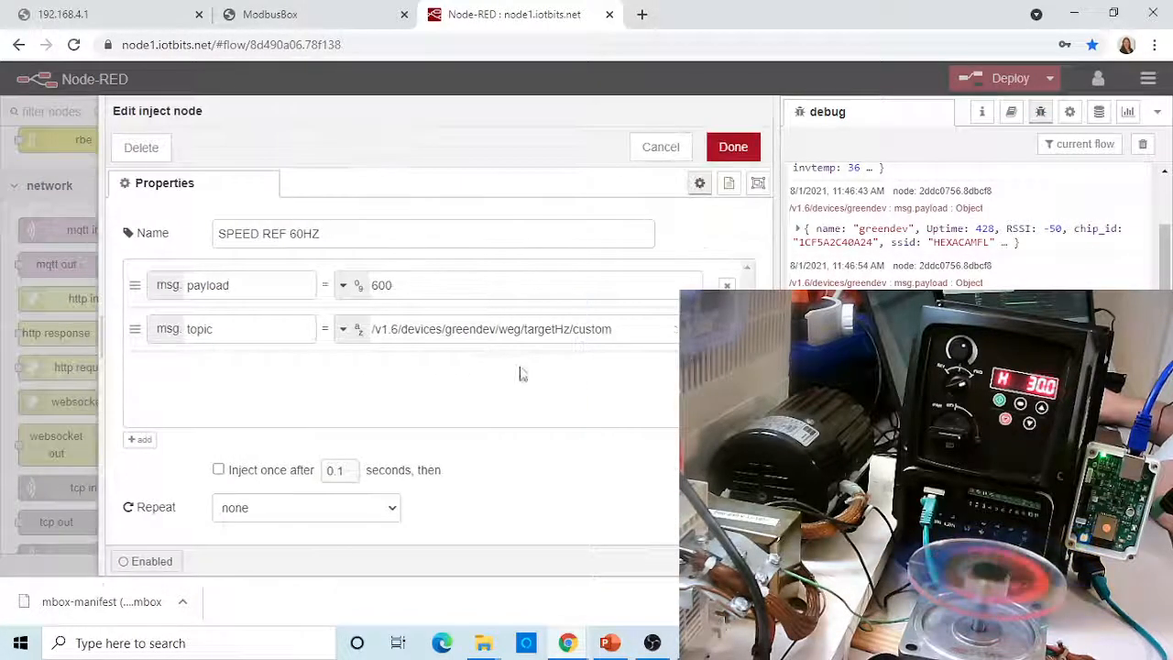
drag(629, 329, 305, 328)
key(ctrl+c)
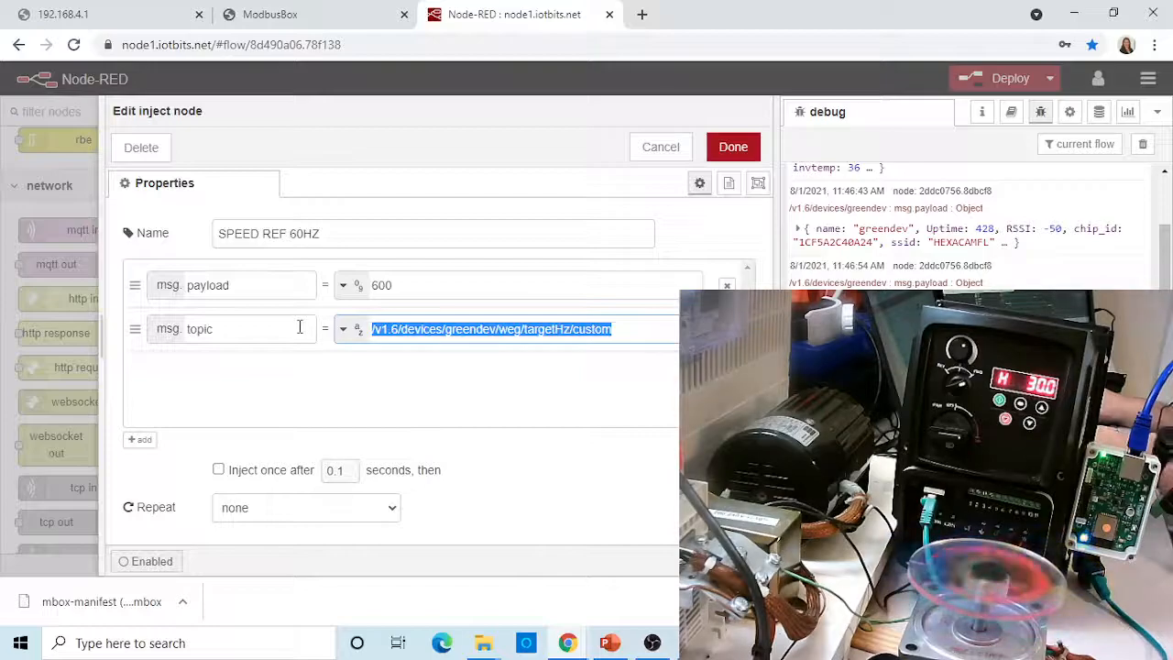
click(732, 146)
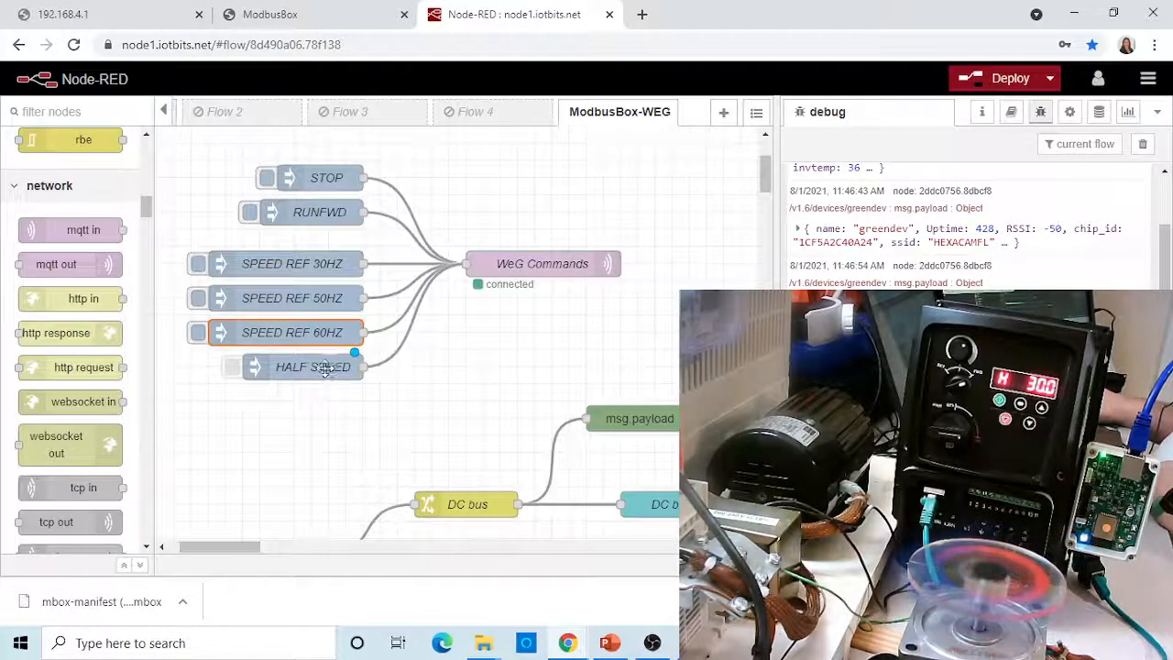
- Change the HALF SPEED inject node's topic to /v1.6/devices/greendev/weg/targetHz/minspd using the copied topic
click(325, 368)
double_click(325, 368)
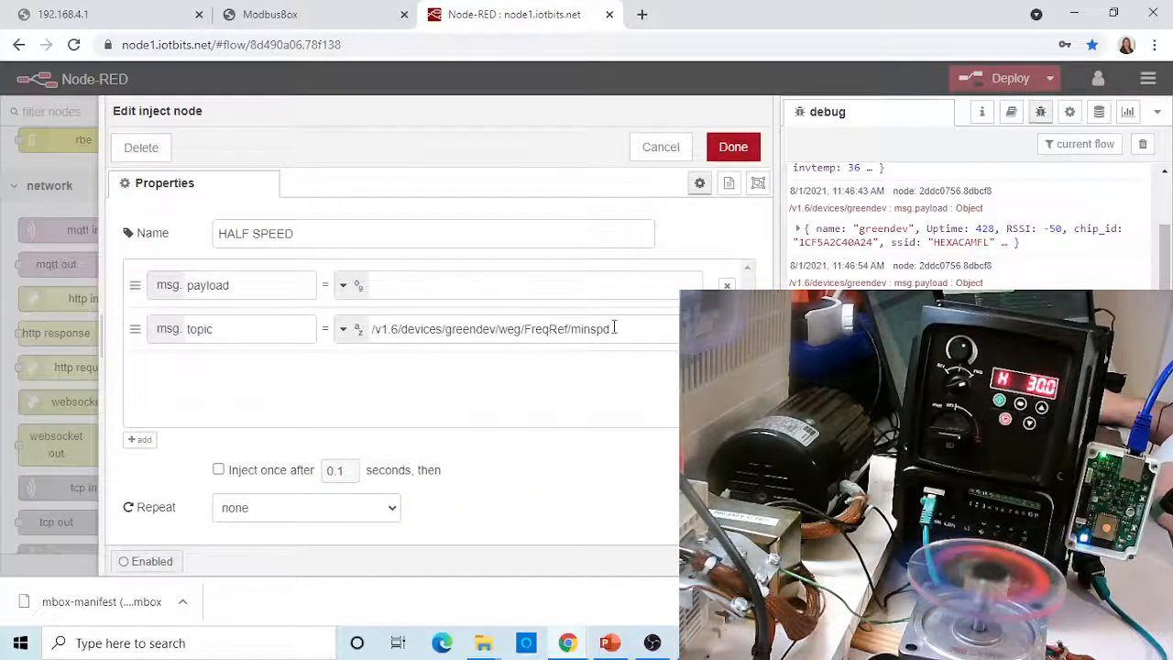
drag(569, 331, 303, 359)
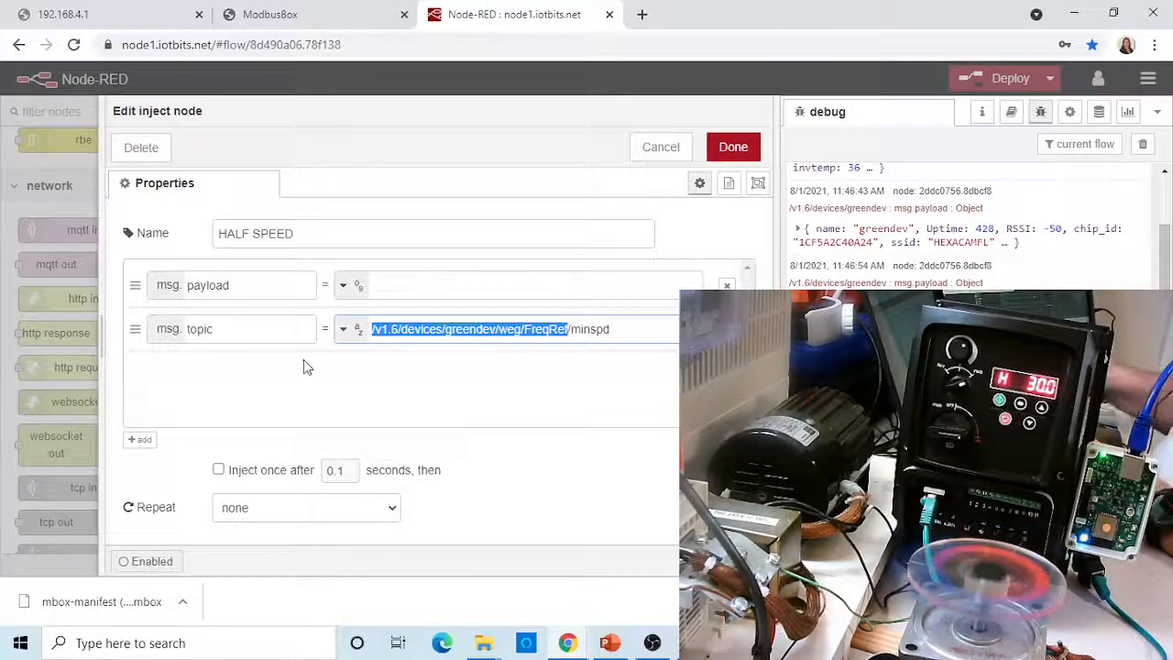
key(BackSpace)
key(ctrl+v)
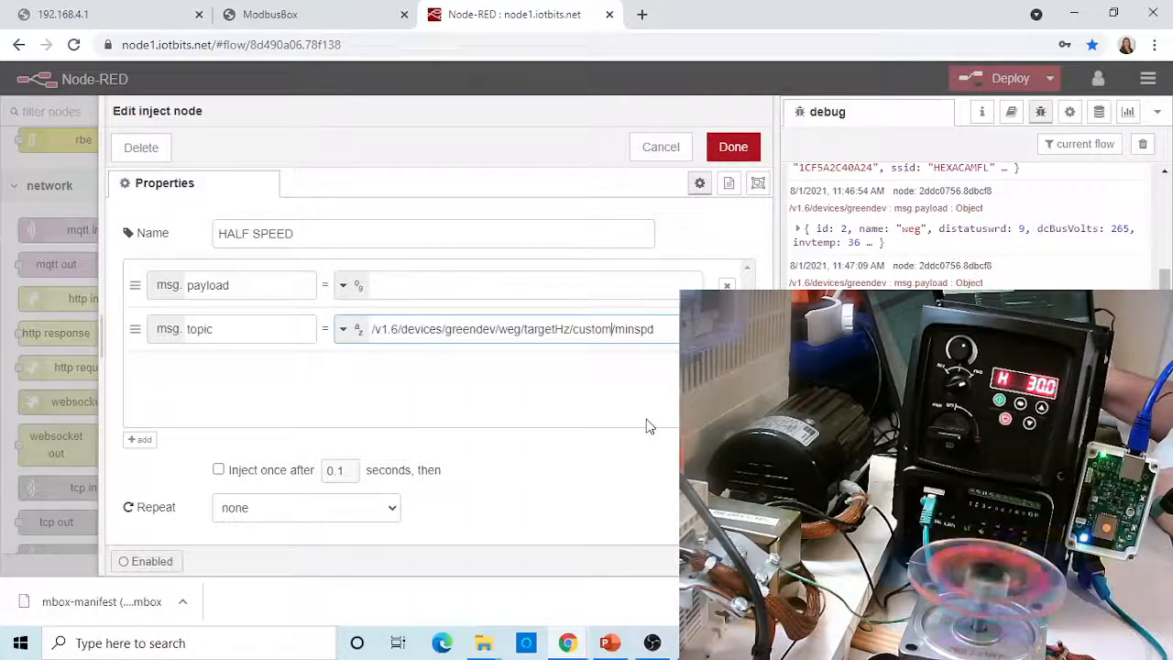
key(BackSpace)
key(BackSpace)
key(BackSpace)
key(BackSpace)
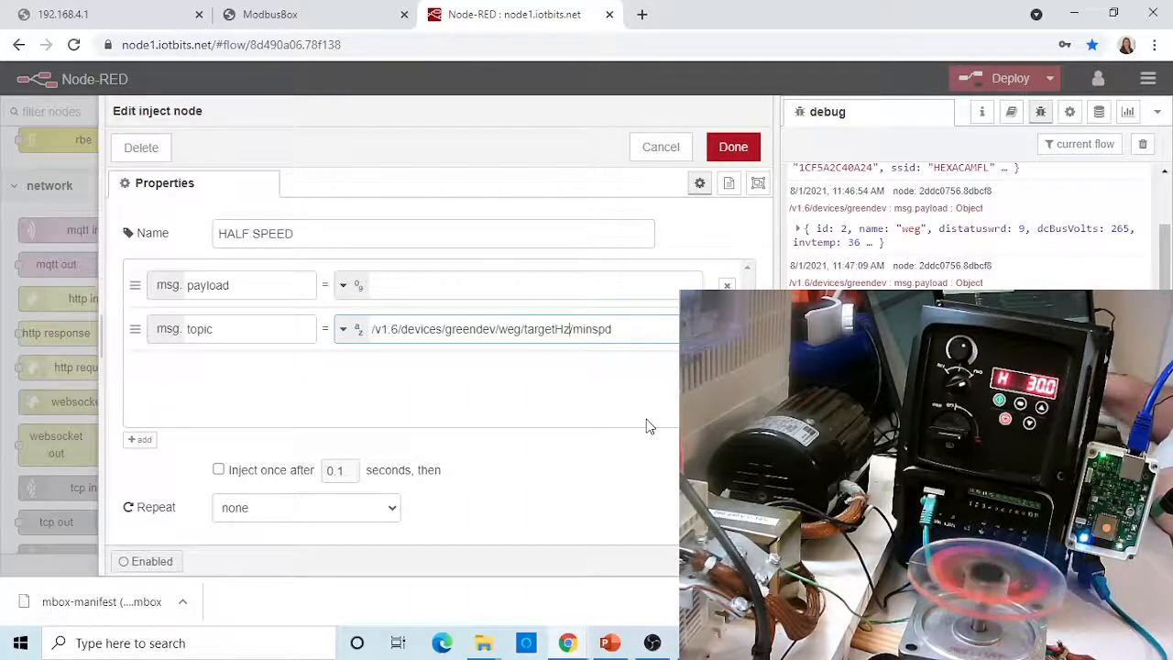
- Rename the HALF SPEED inject node as Min SPEED 20HZ and save it
click(394, 289)
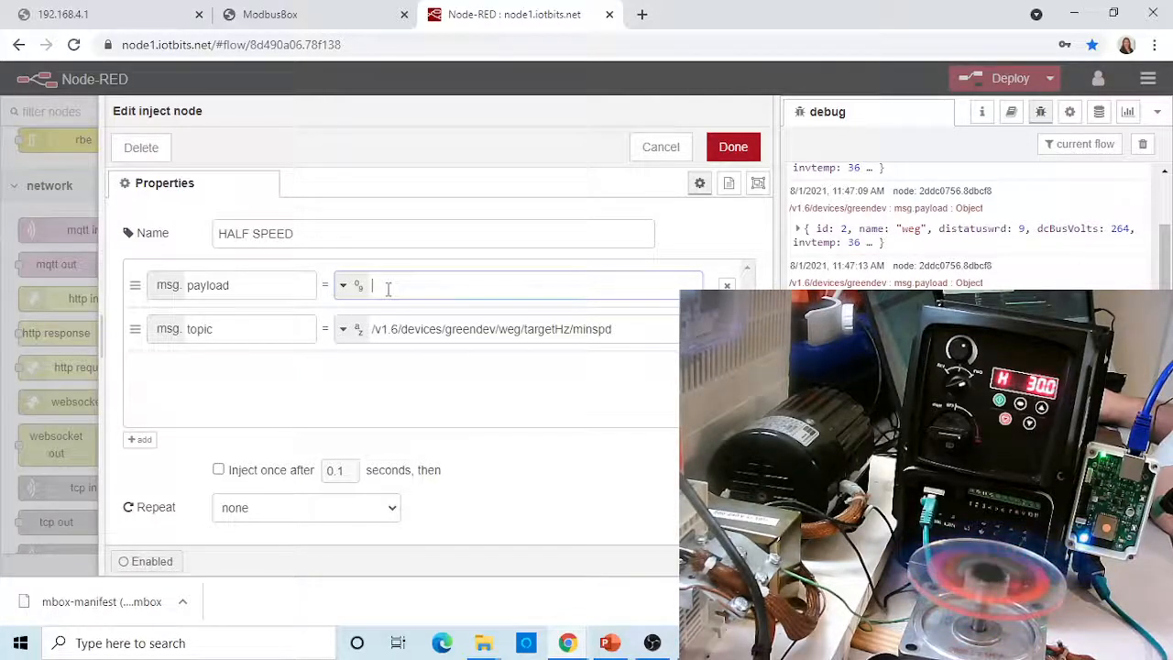
drag(253, 233, 196, 234)
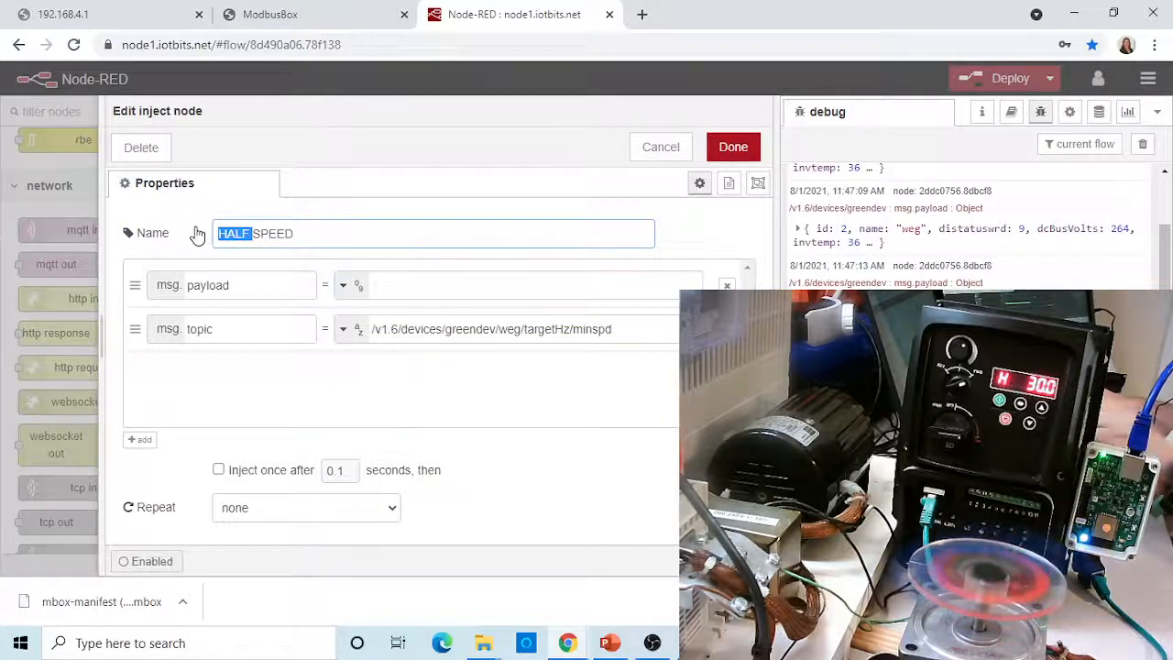
text(MI)
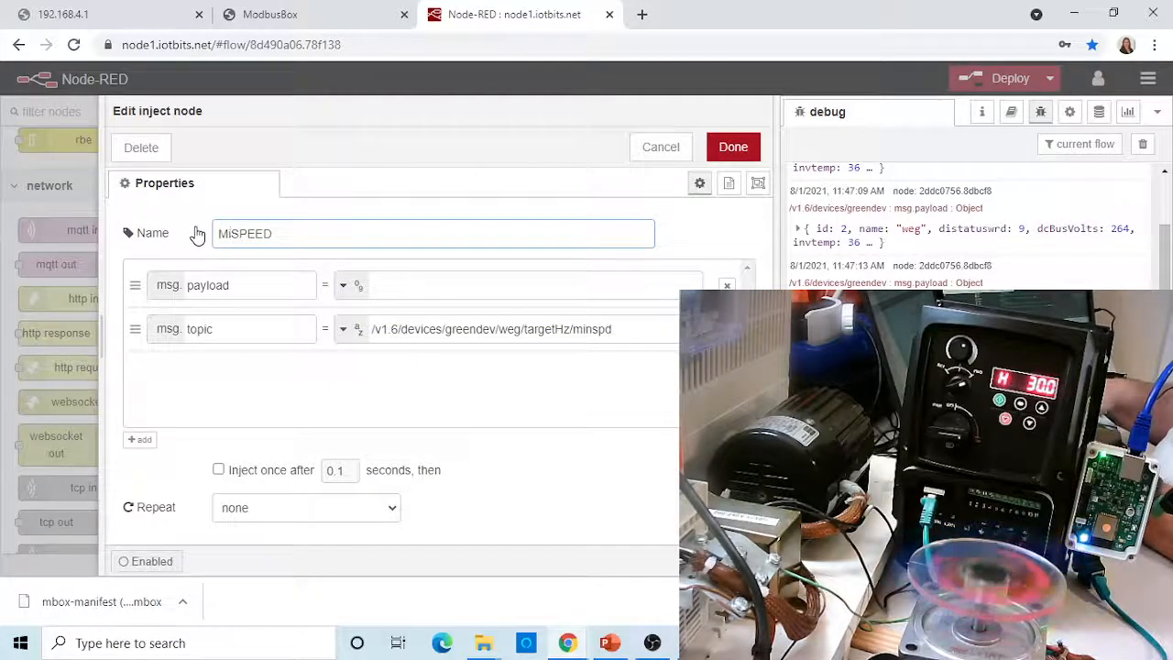
text(n )
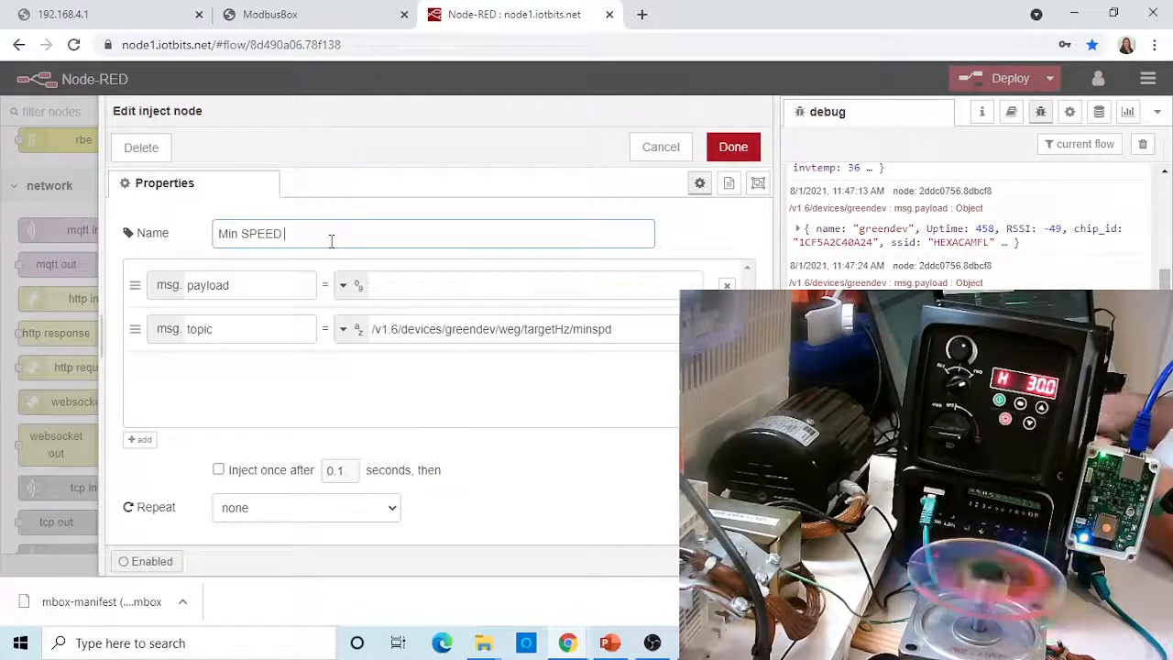
text( 20HZ)
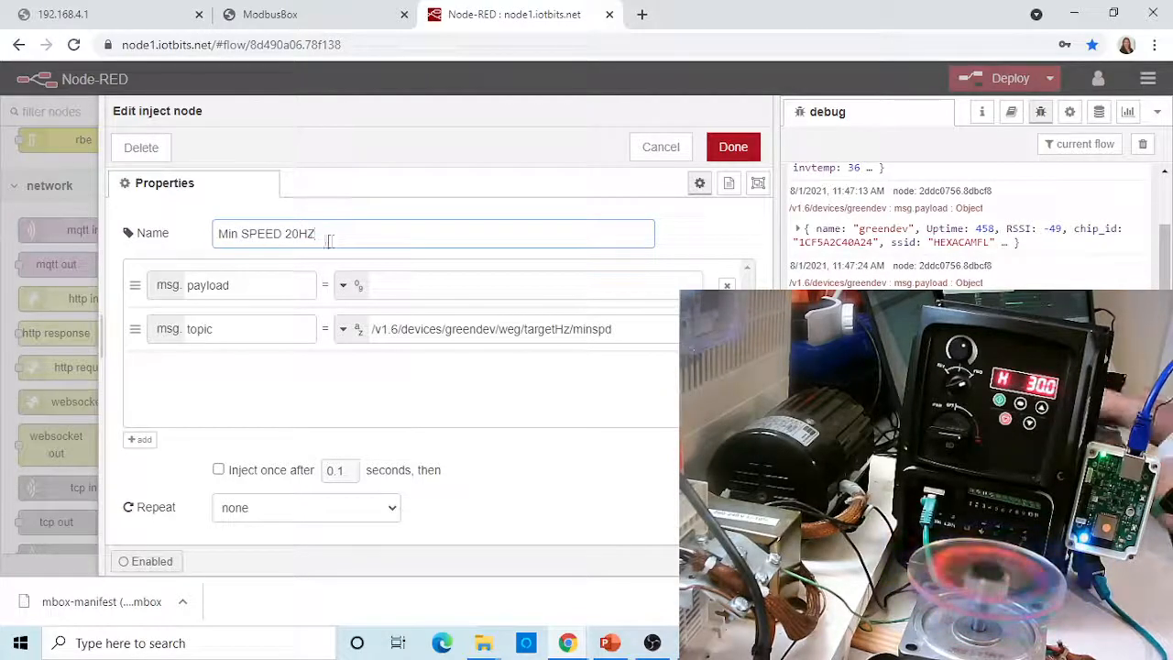
click(742, 148)
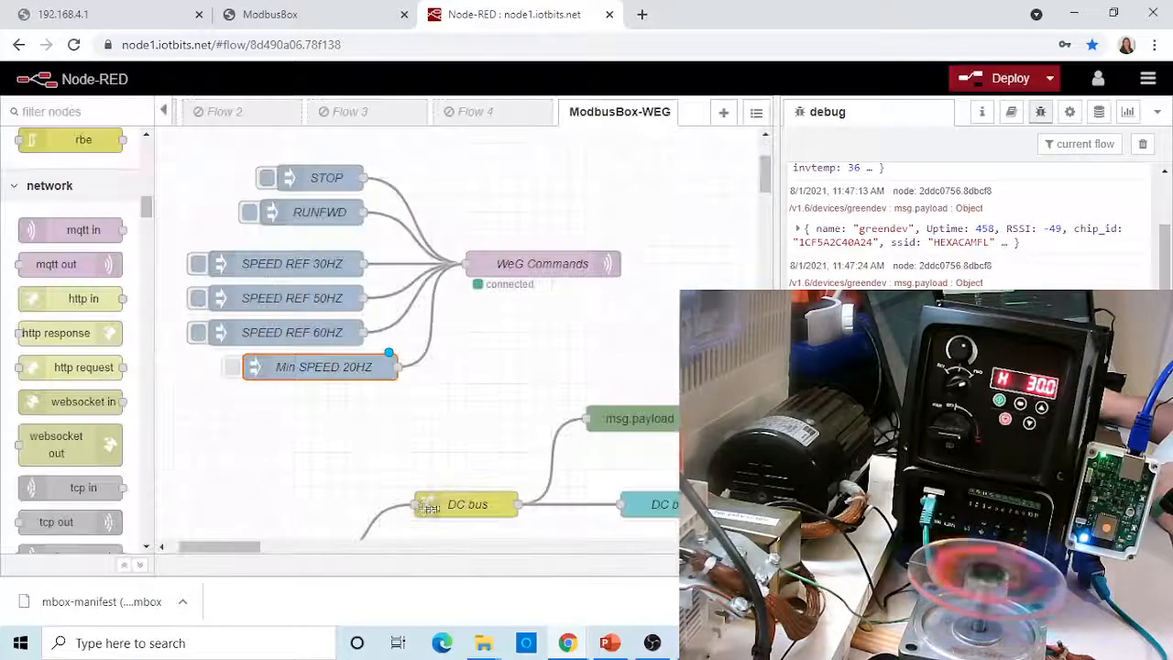
- Deploy the flow with the Min SPEED 20HZ node, move the Notepad++ window aside and clear the debug messages
click(1010, 80)
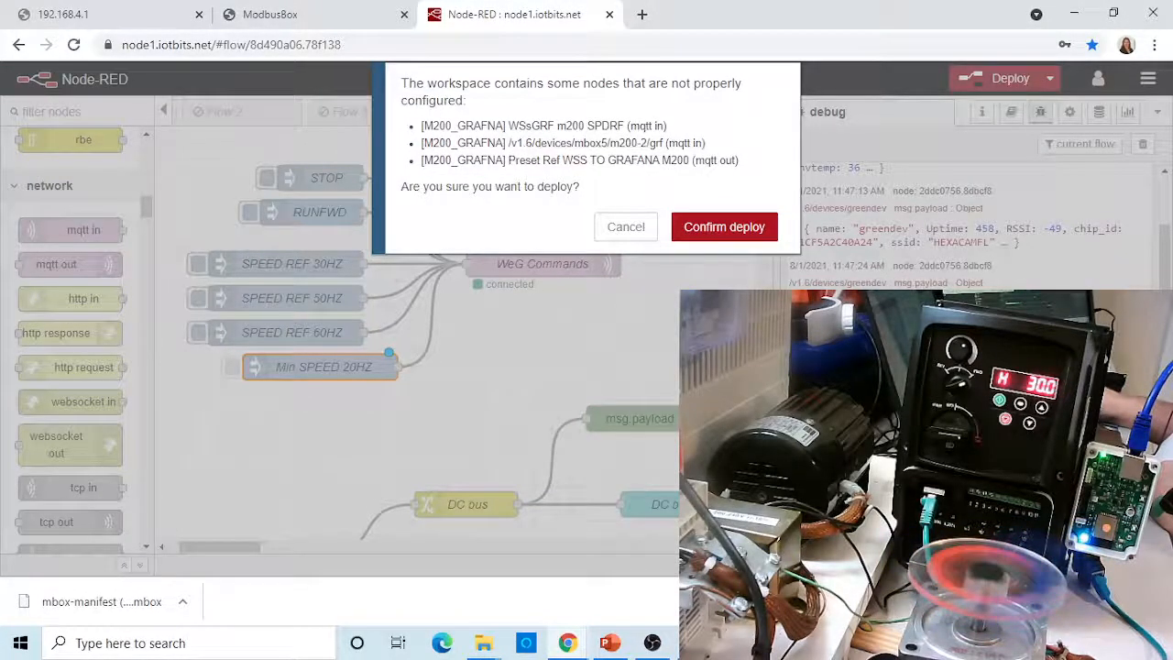
click(706, 227)
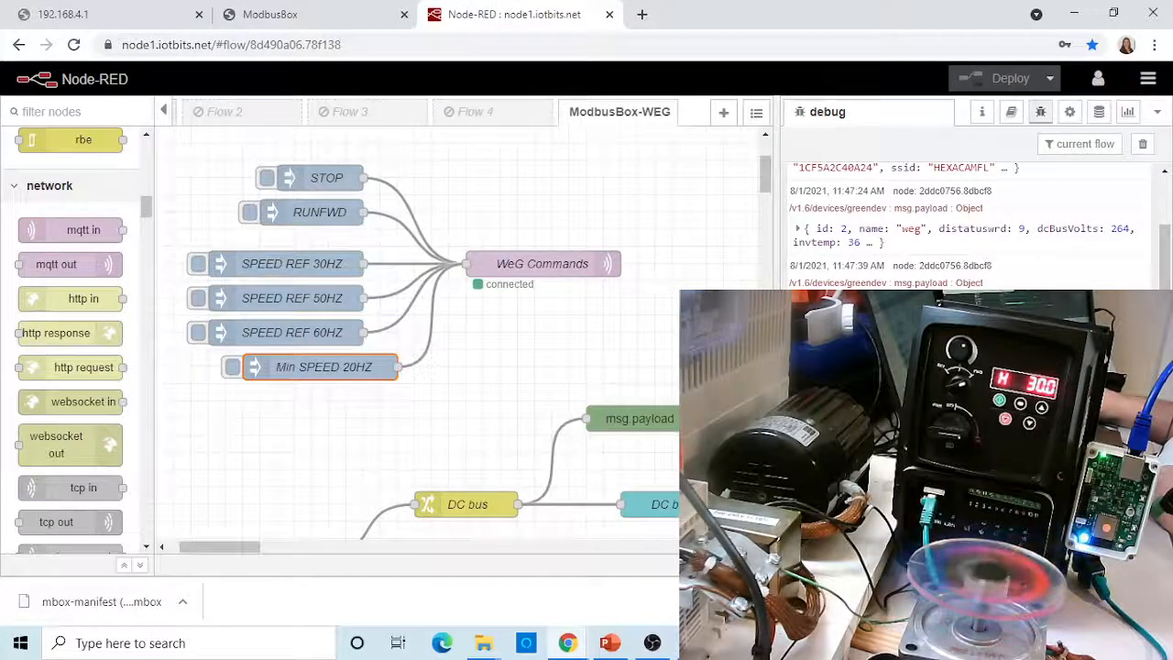
drag(1168, 116, 682, 628)
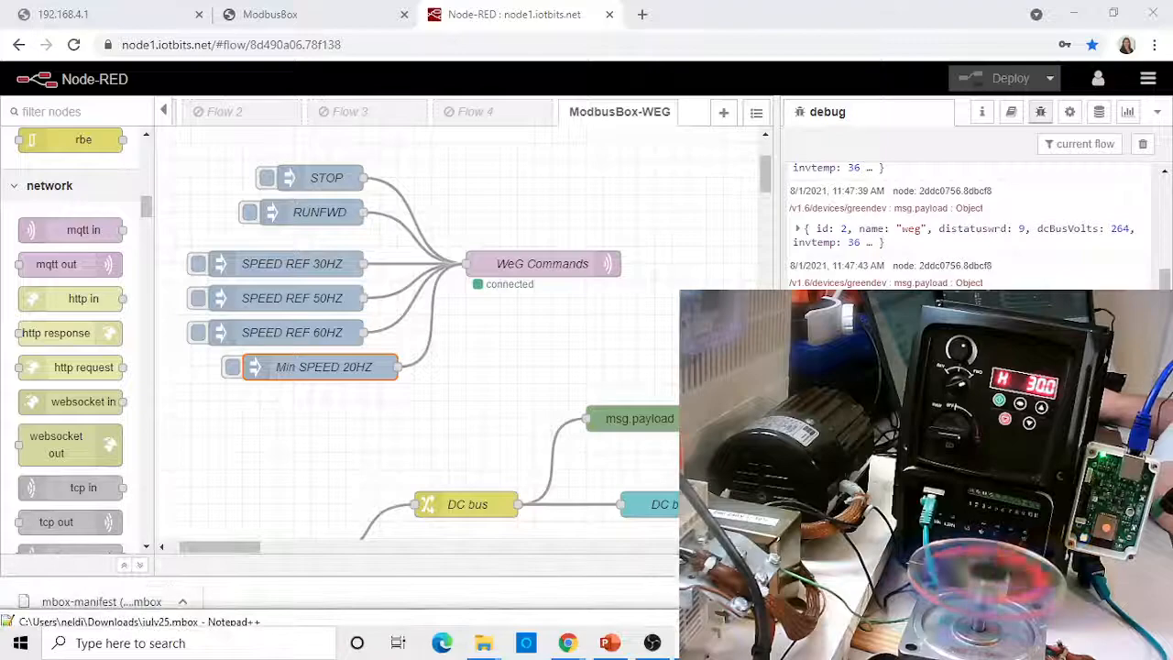
click(1142, 145)
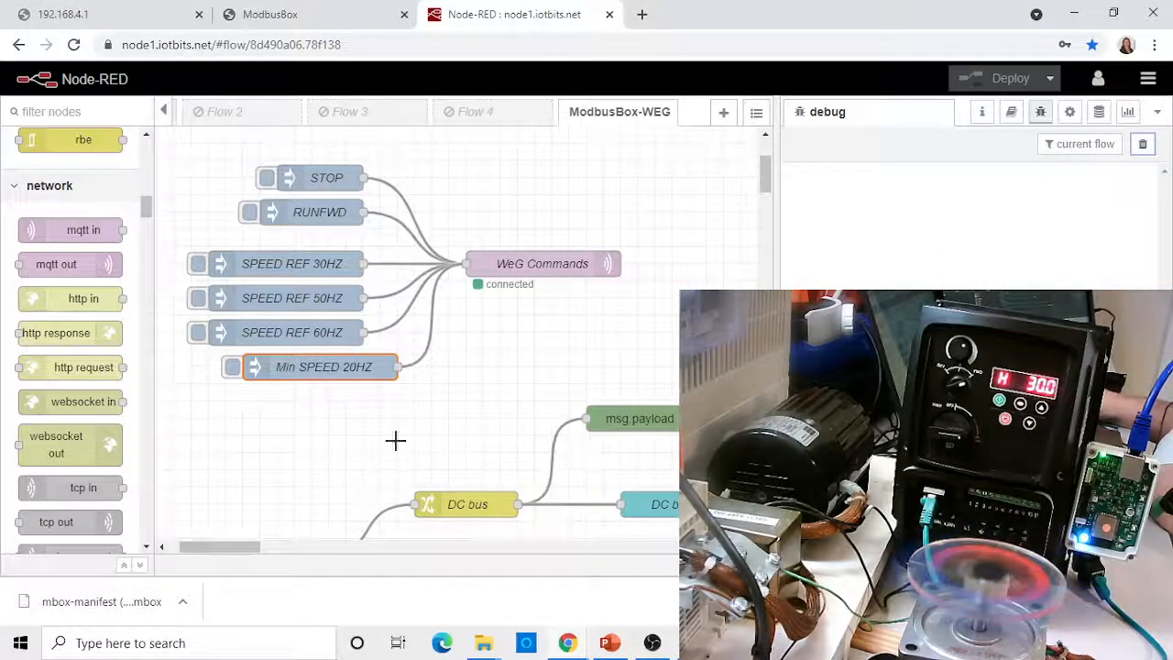
- Send the Min SPEED 20HZ command to the drive and narrow the debug sidebar
click(232, 368)
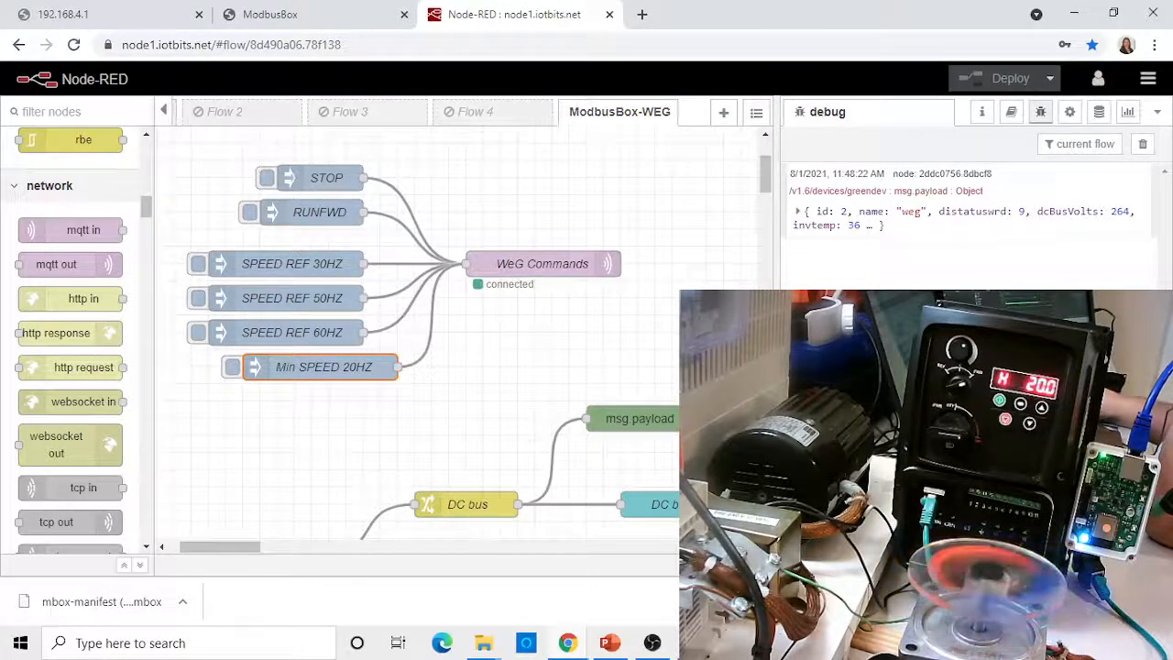
drag(777, 336, 854, 335)
- Examine the DC bus, HZ and Inv Temp nodes that feed the dashboard gauges
scroll(751, 366, down, 5)
scroll(752, 366, up, 3)
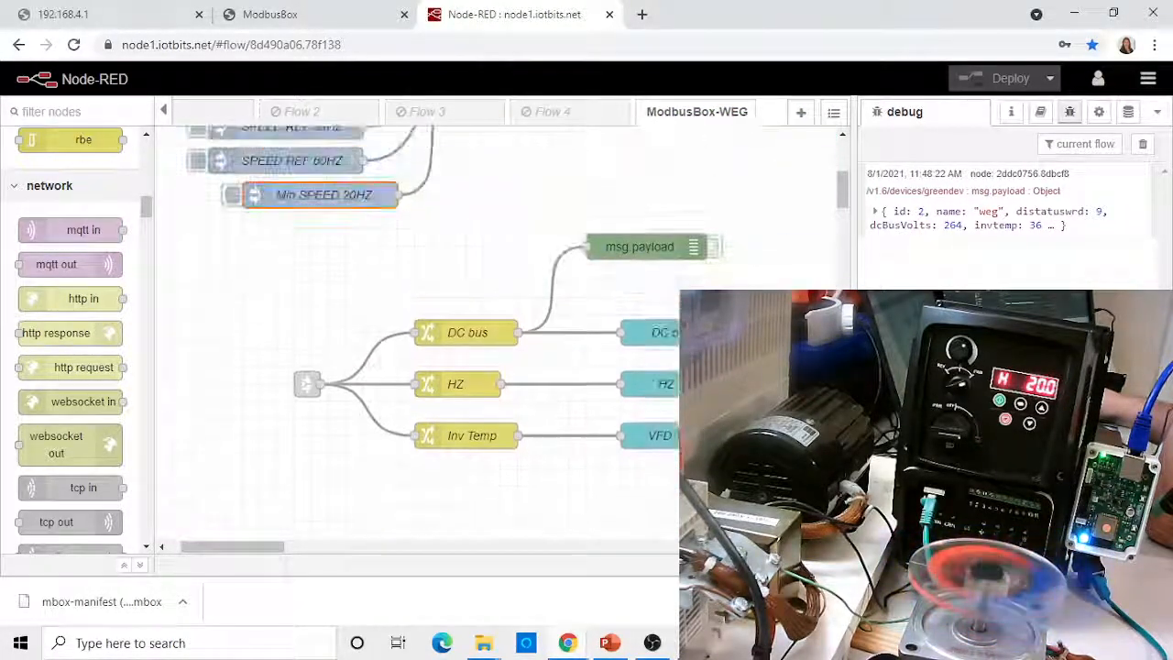
drag(233, 549, 254, 555)
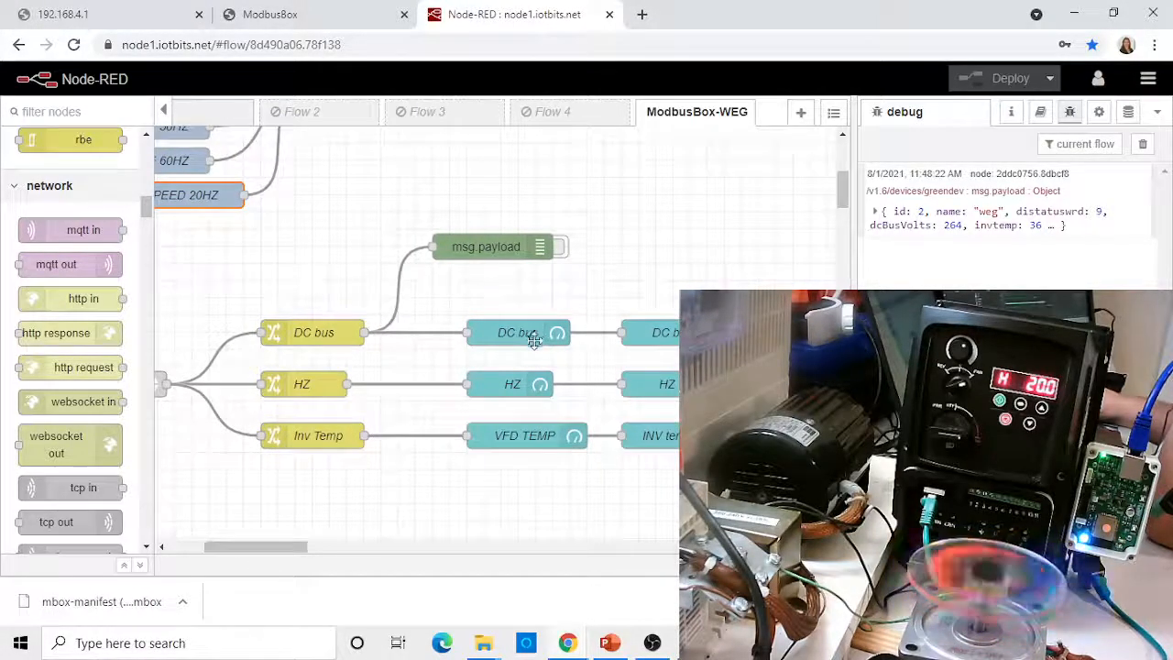
click(316, 338)
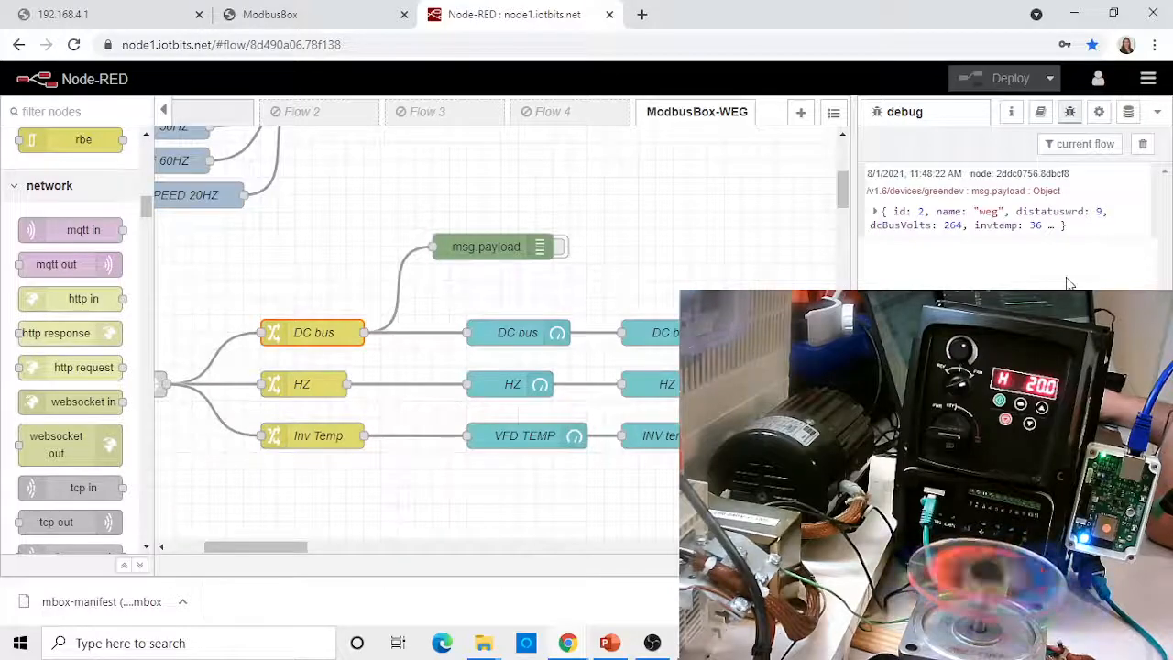
click(305, 383)
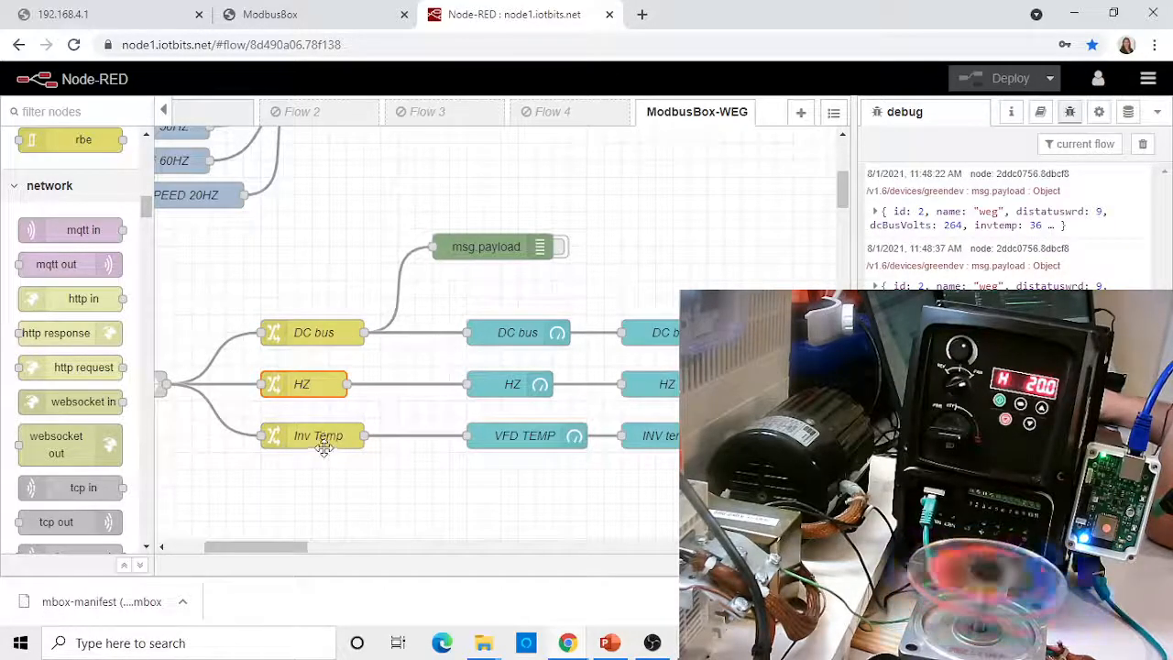
click(321, 439)
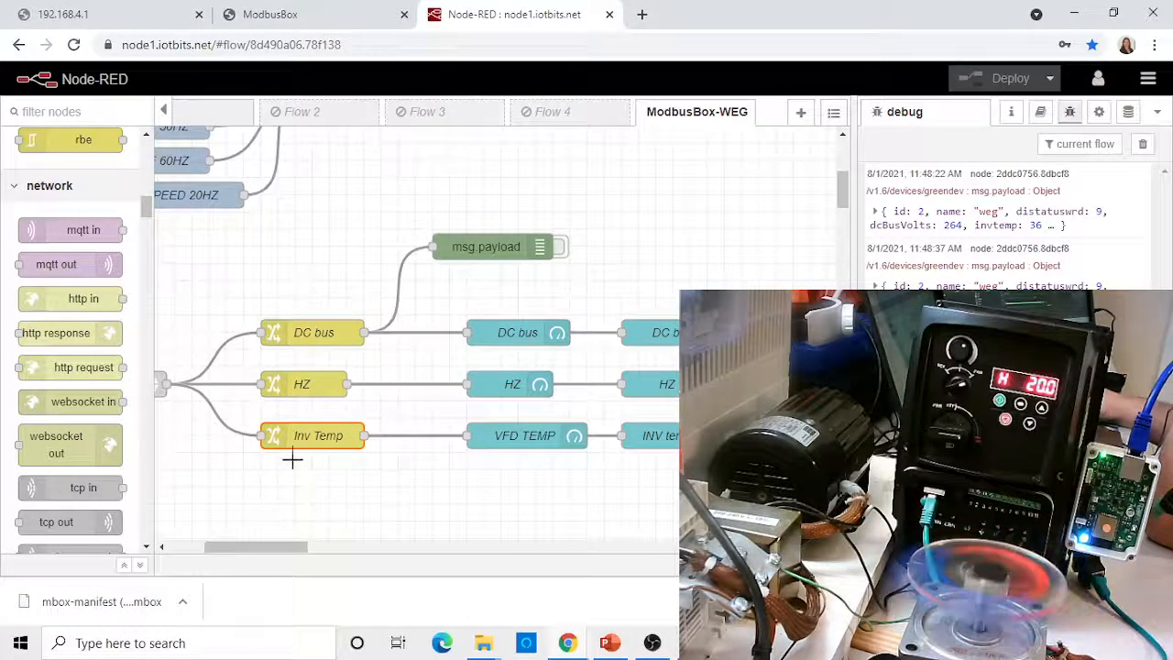
- Open the Node-RED dashboard at node1.iotbits.net/ui in a new browser tab
click(641, 14)
click(317, 40)
text(i)
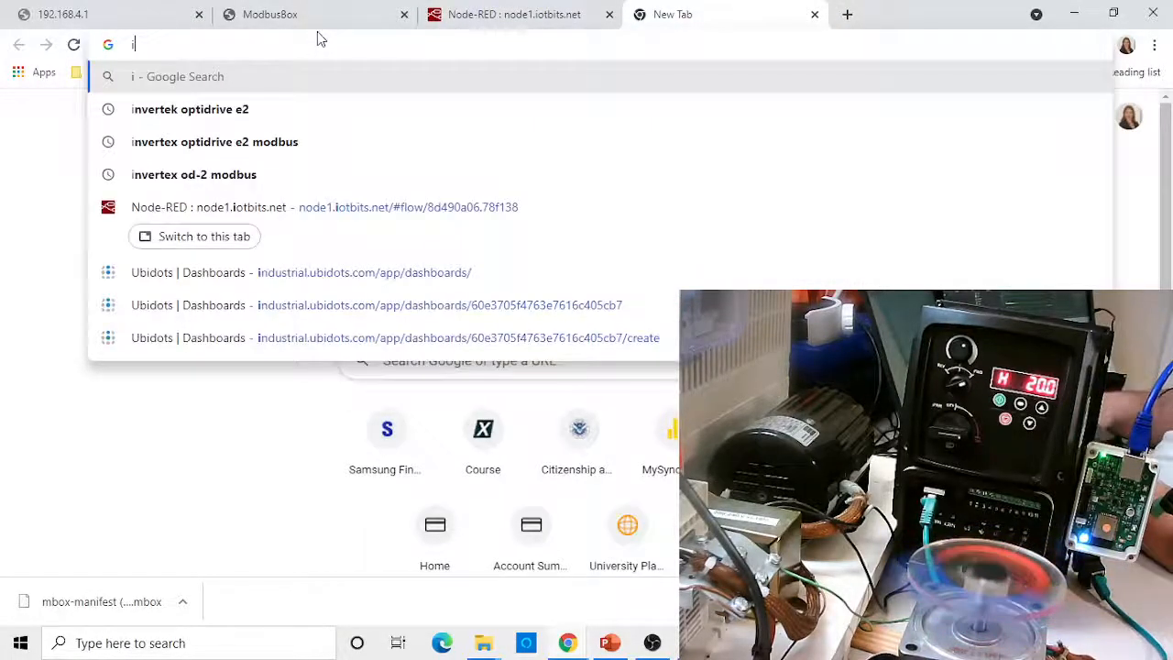
key(Num_Lock)
text(n)
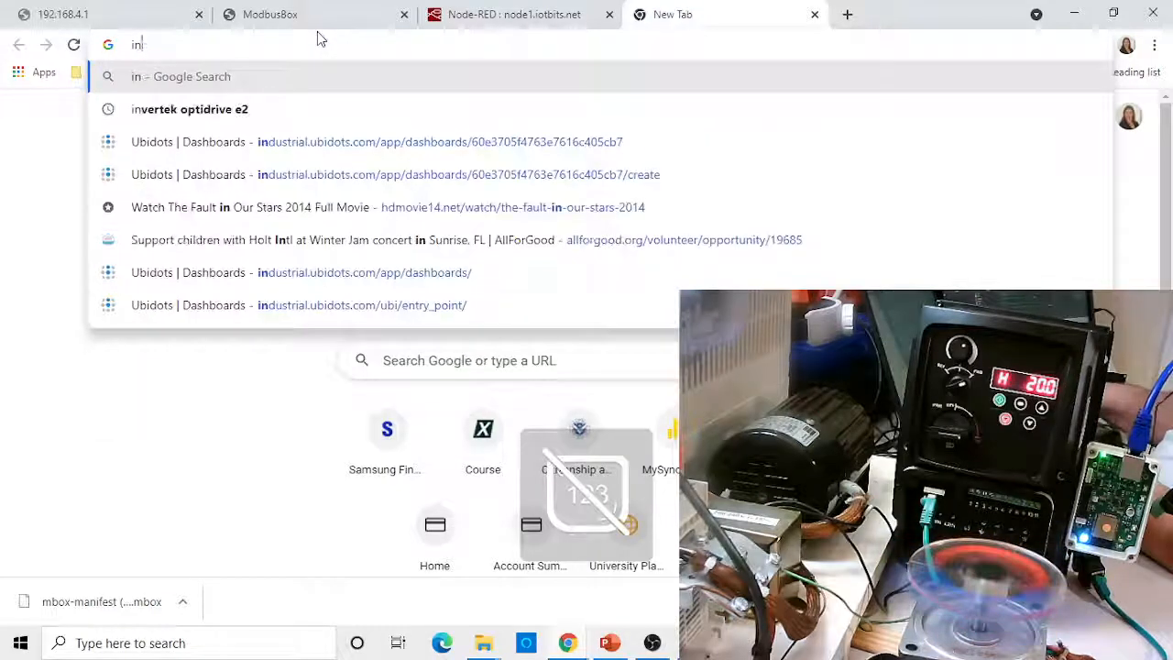
key(BackSpace)
key(BackSpace)
text(no)
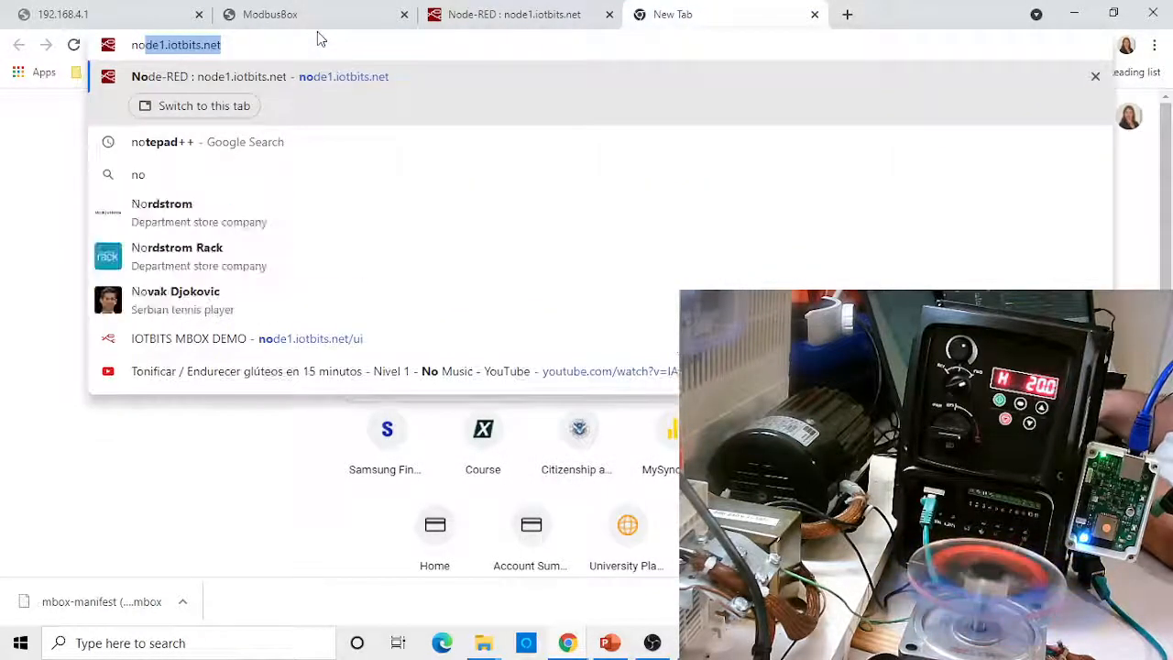
key(Right)
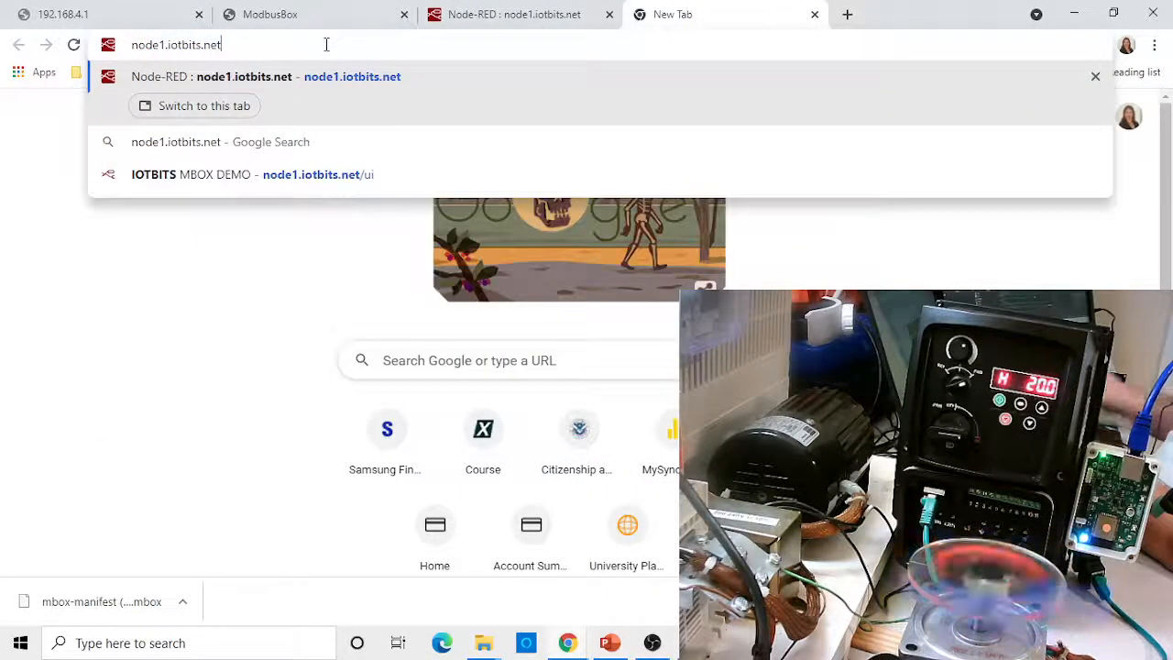
text(/ui)
key(Return)
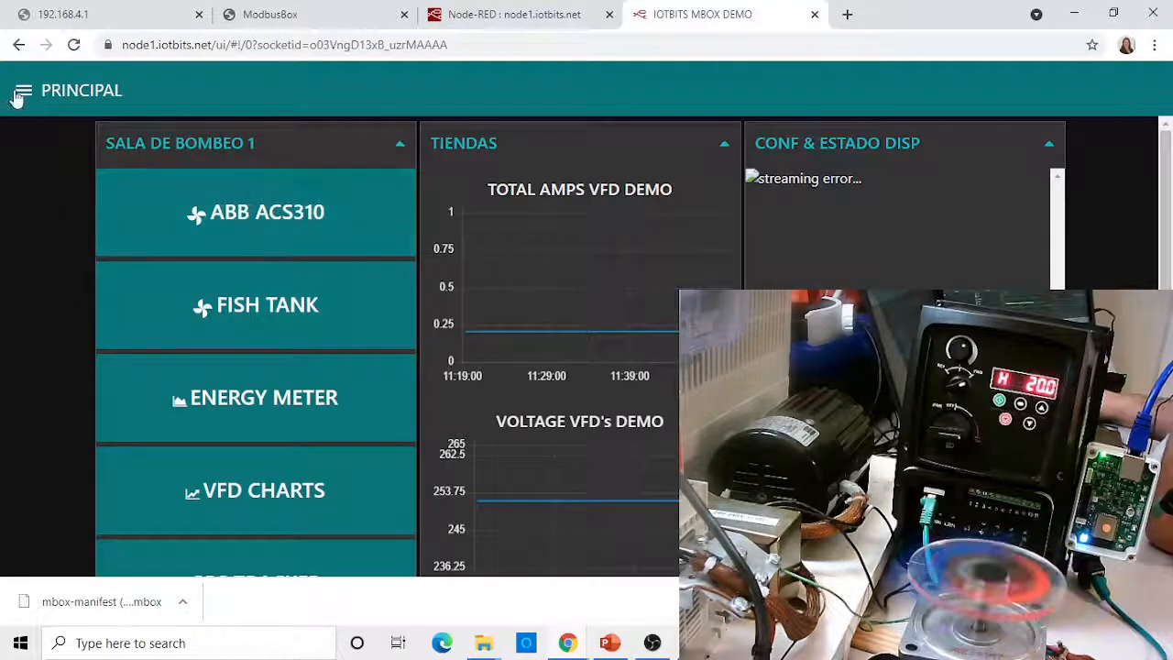
- Open the INVERTEK dashboard page and examine its DC bus, HZ and temperature gauges and charts
click(24, 93)
click(76, 428)
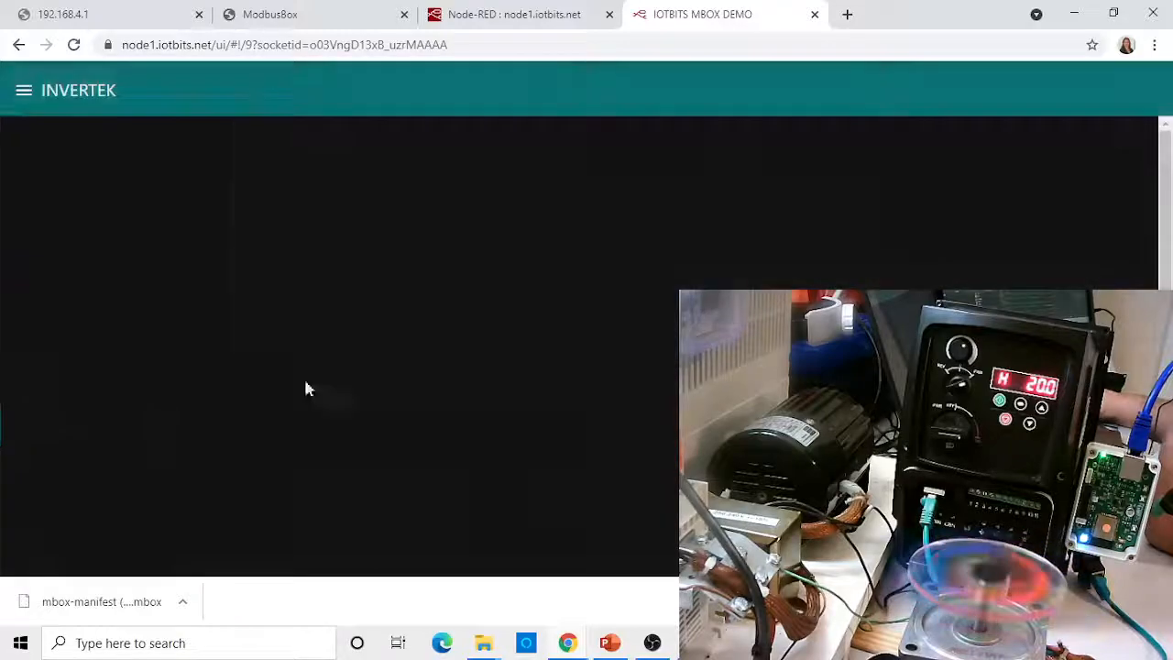
scroll(303, 375, down, 3)
scroll(418, 348, up, 4)
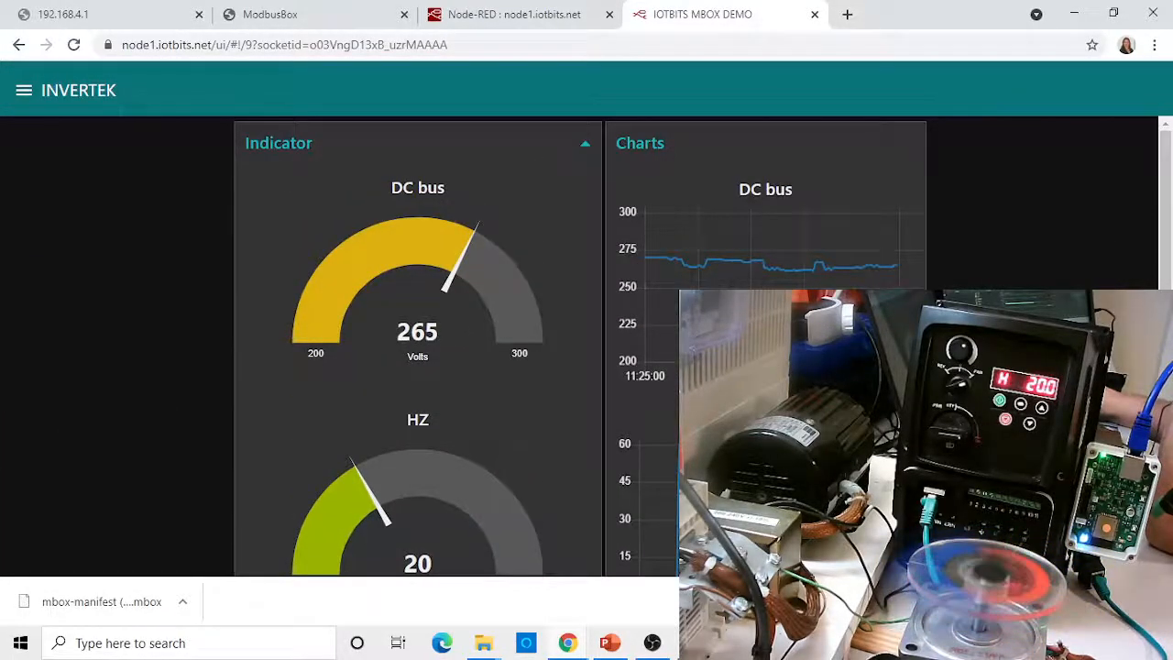
scroll(793, 275, down, 3)
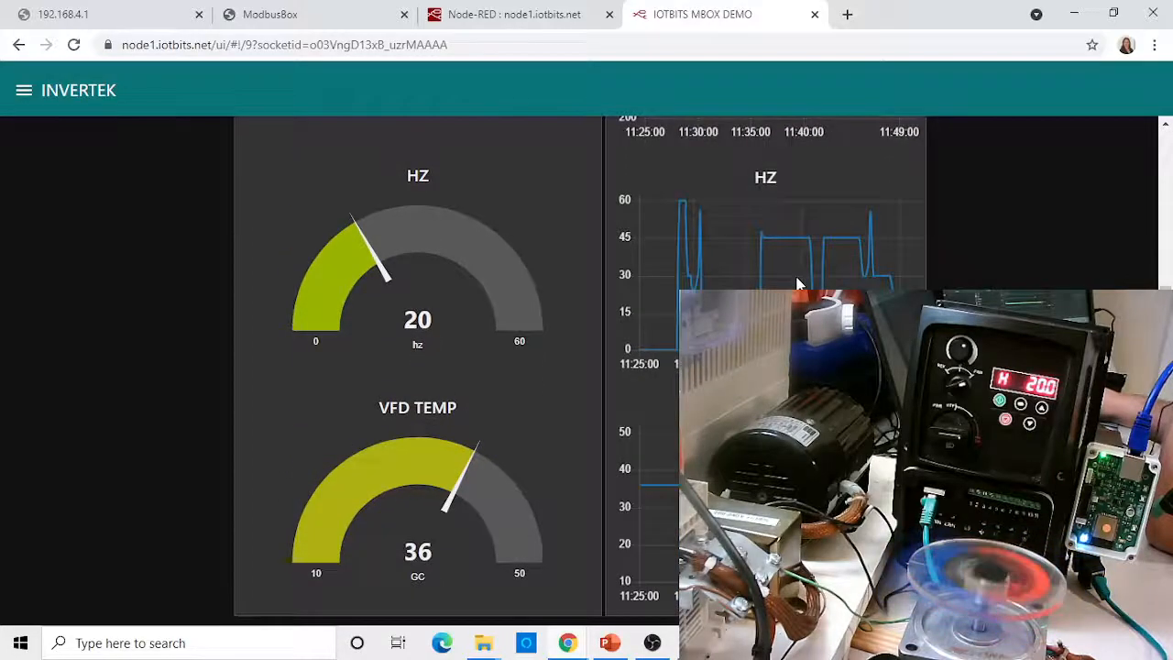
scroll(769, 302, up, 3)
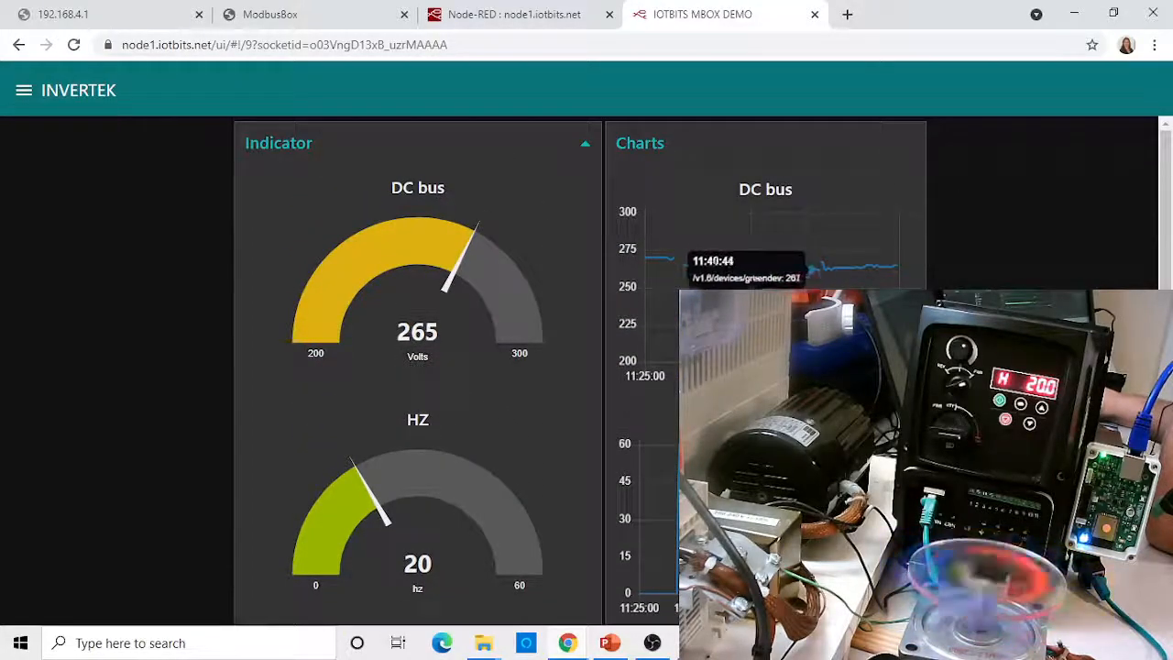
scroll(445, 289, down, 3)
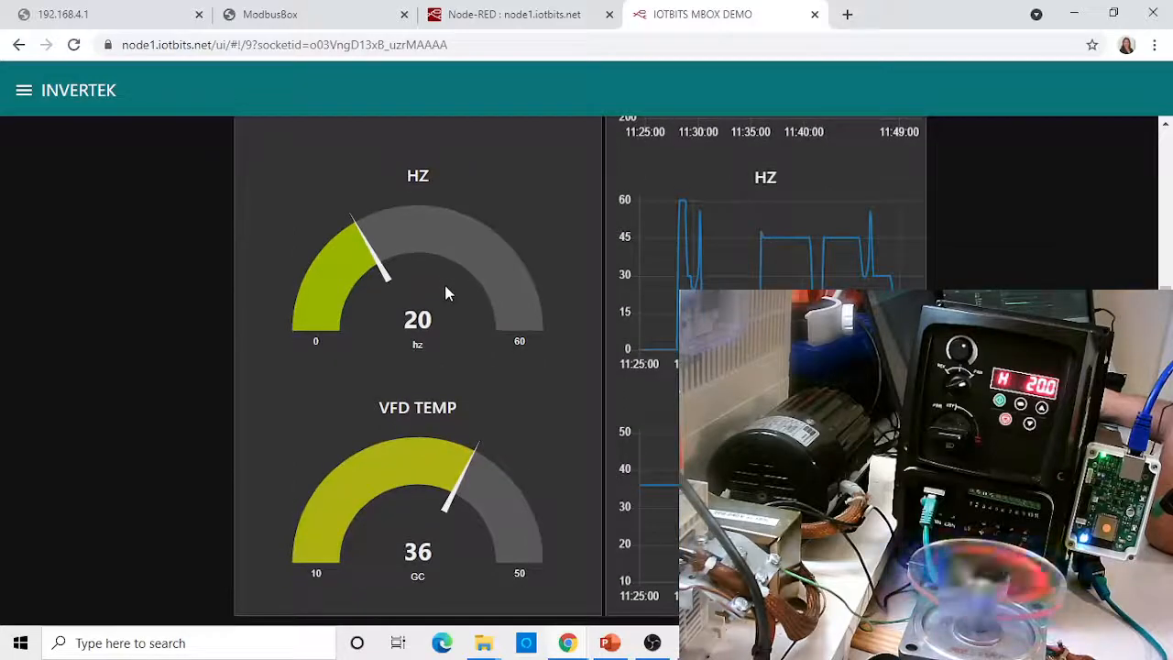
scroll(446, 292, up, 3)
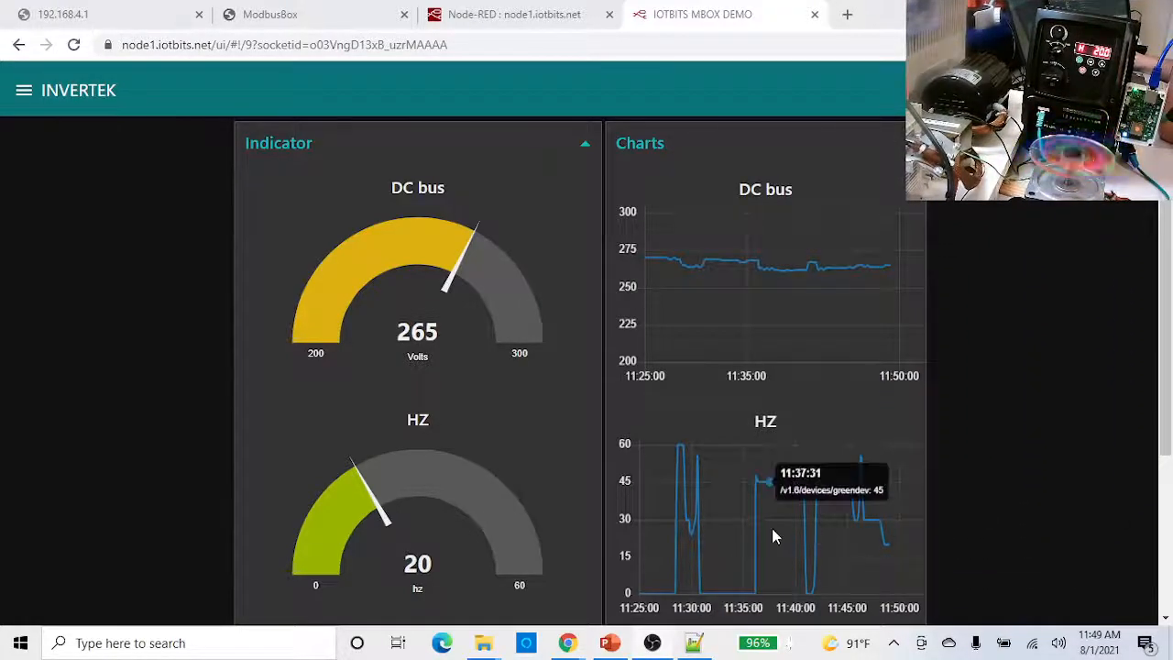
scroll(861, 471, down, 3)
scroll(866, 467, up, 3)
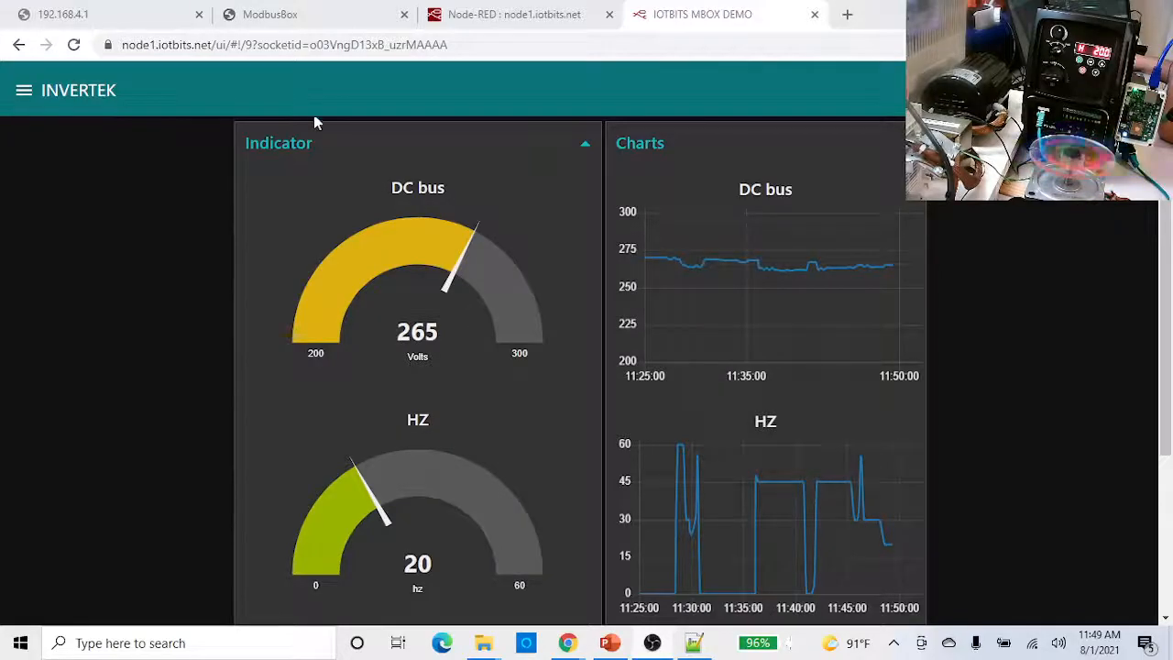
scroll(419, 275, down, 3)
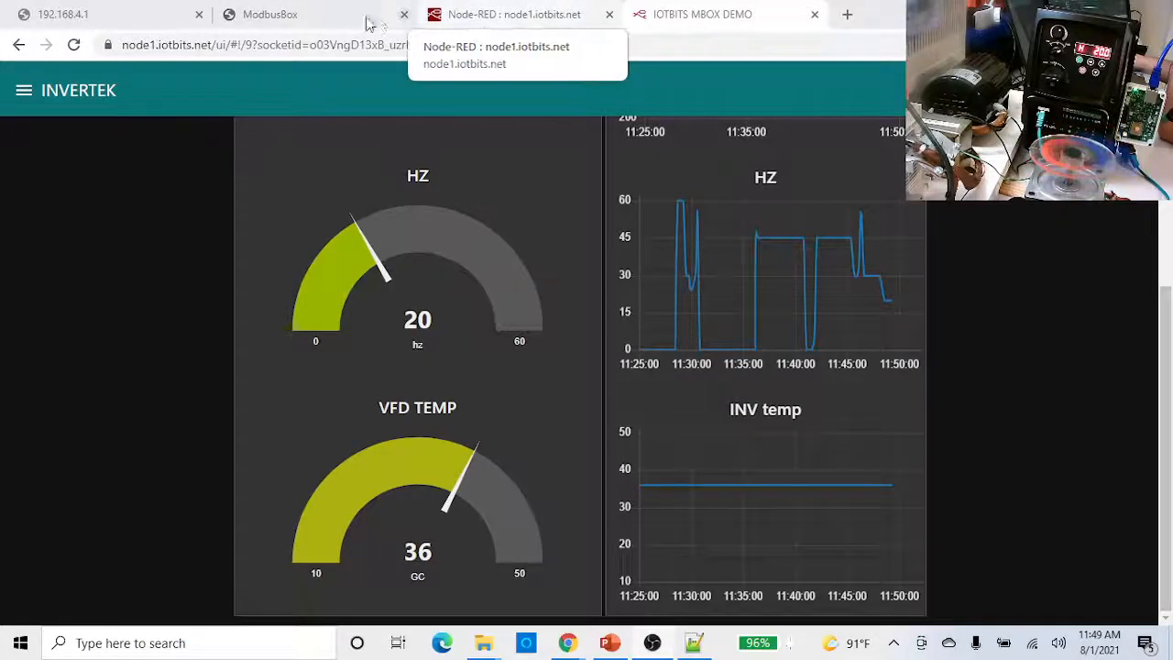
- Return to the ModbusBox-WEG flow and send the SPEED REF 50HZ command to the drive
click(516, 18)
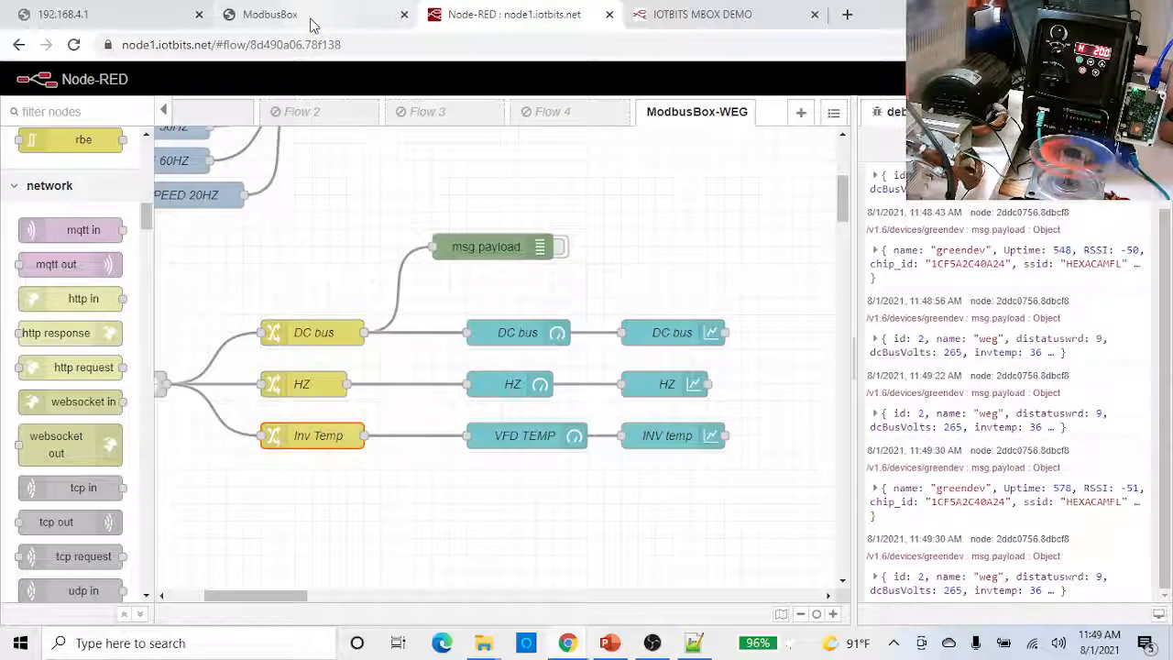
drag(286, 601, 253, 599)
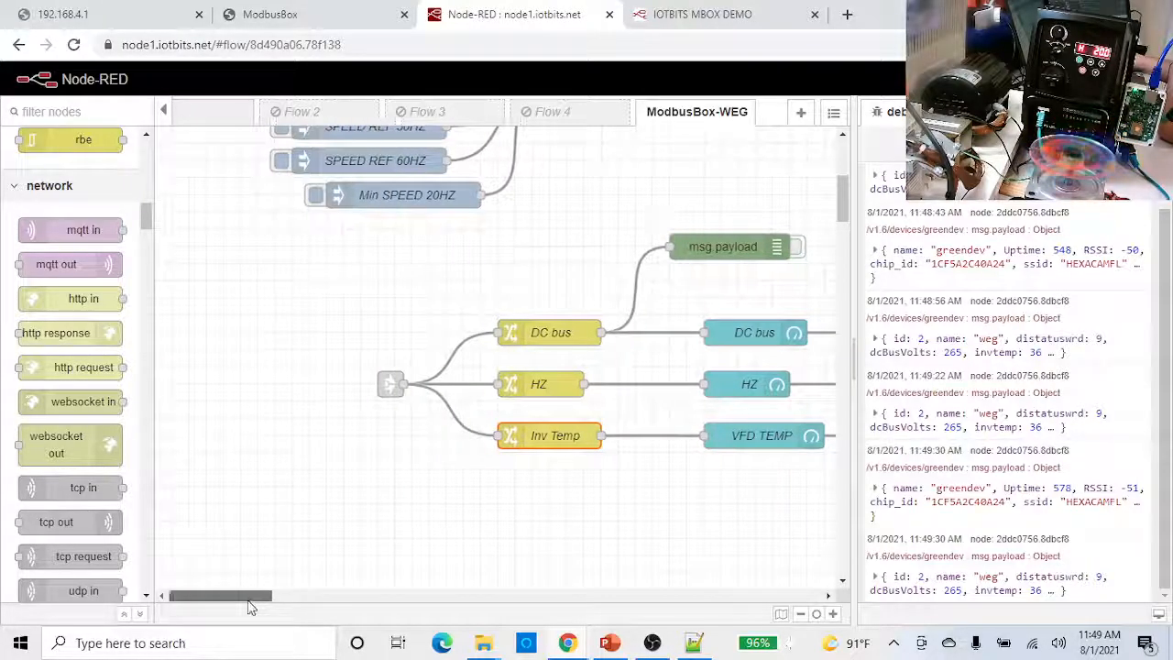
scroll(388, 360, up, 3)
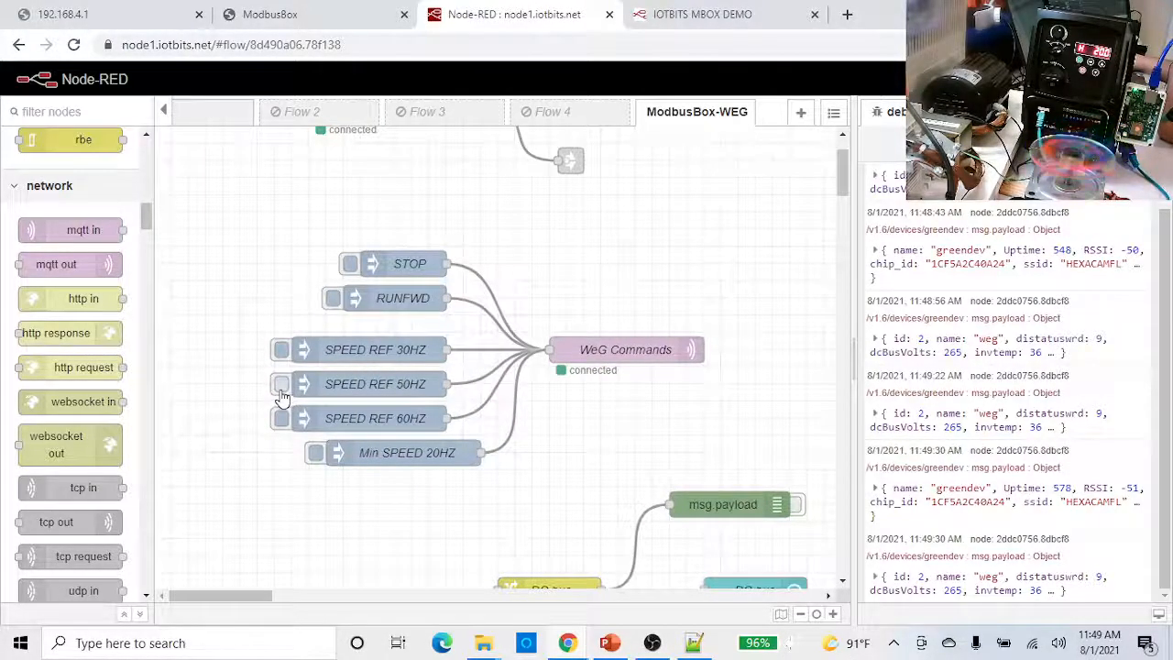
click(280, 384)
- Check the drive's response on the INVERTEK dashboard's gauges and HZ chart
click(713, 14)
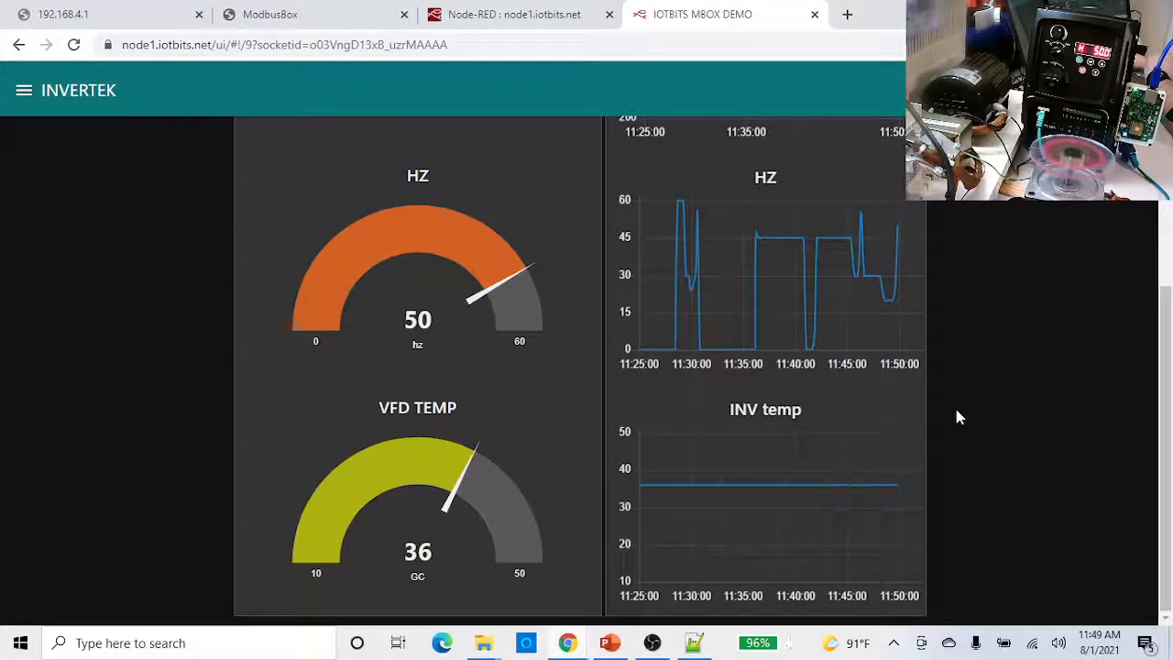
scroll(957, 398, up, 3)
scroll(960, 401, down, 3)
mouse_move(794, 250)
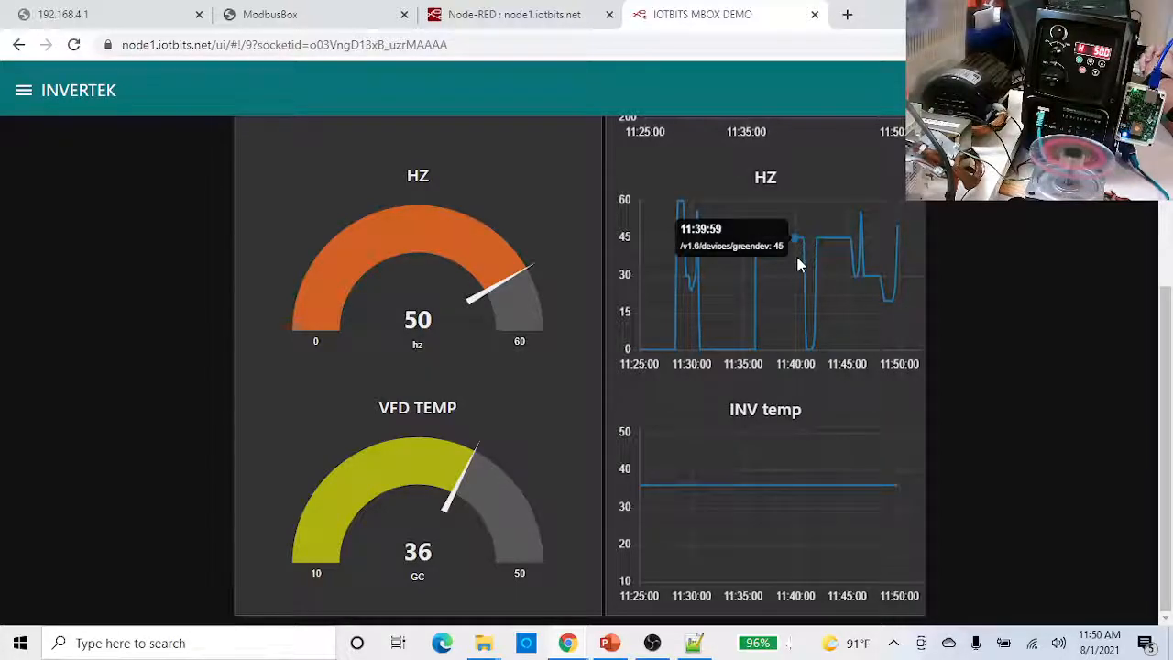
- Search Google for norvik controllers in a new browser tab
click(847, 16)
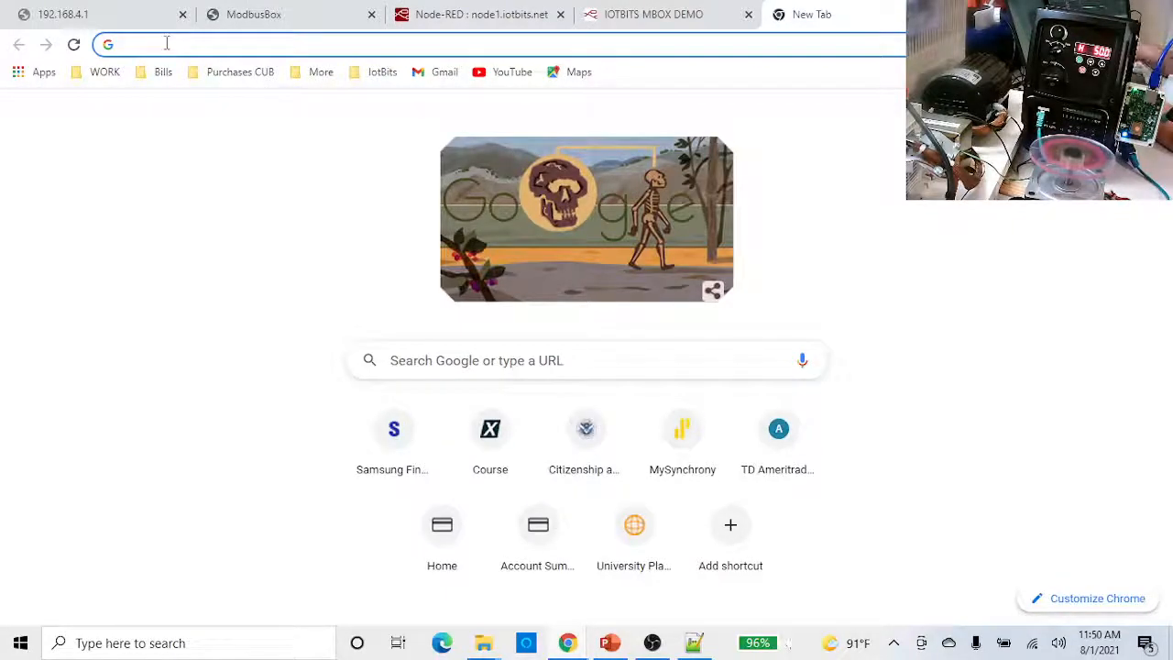
click(449, 358)
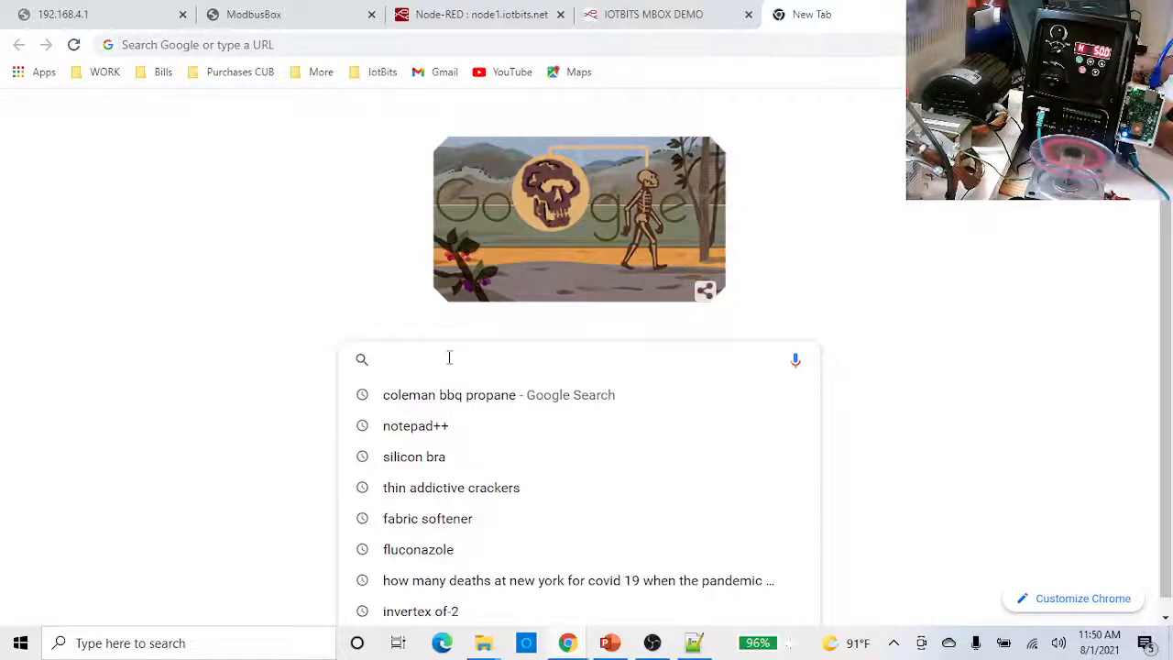
text(n)
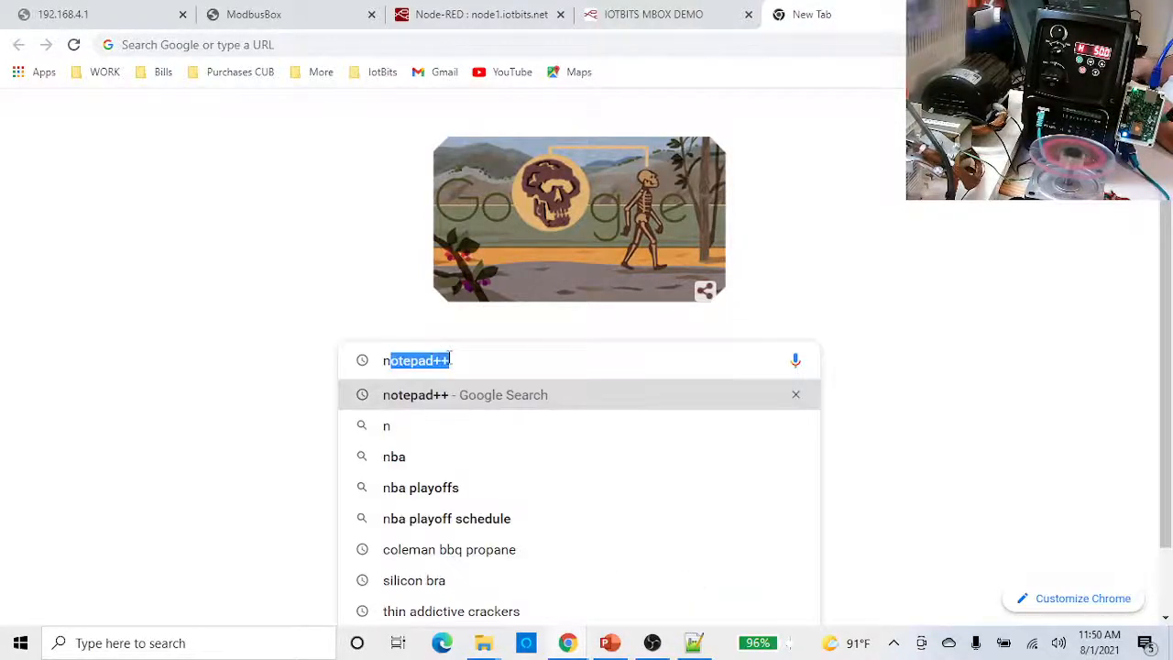
text(orv)
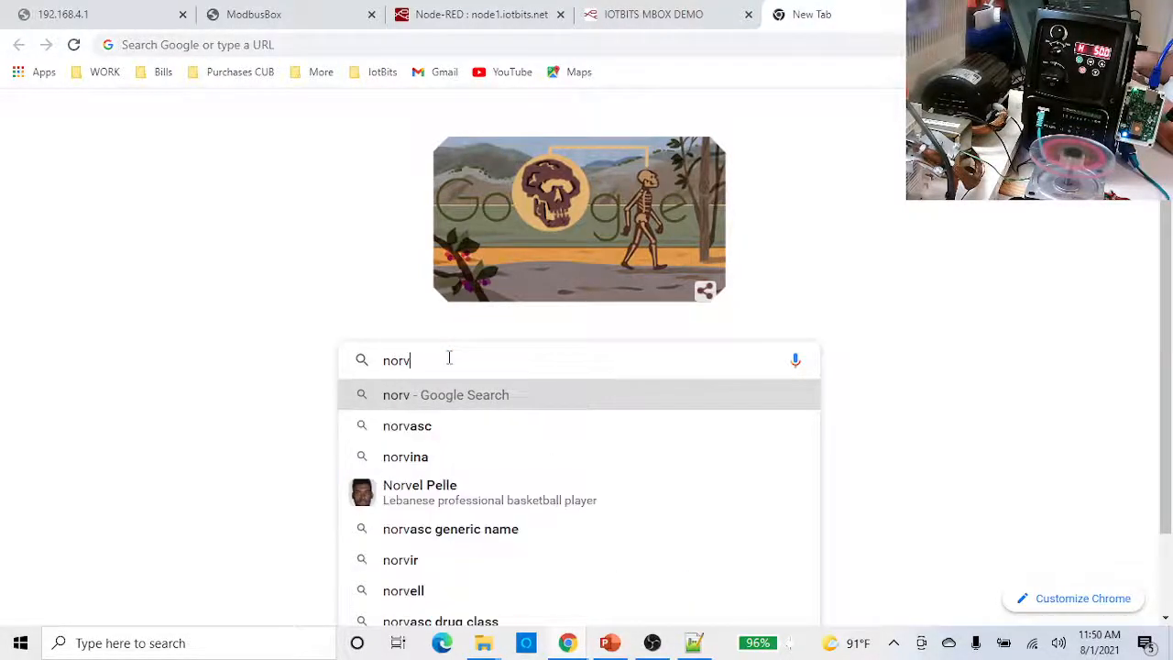
text(ik)
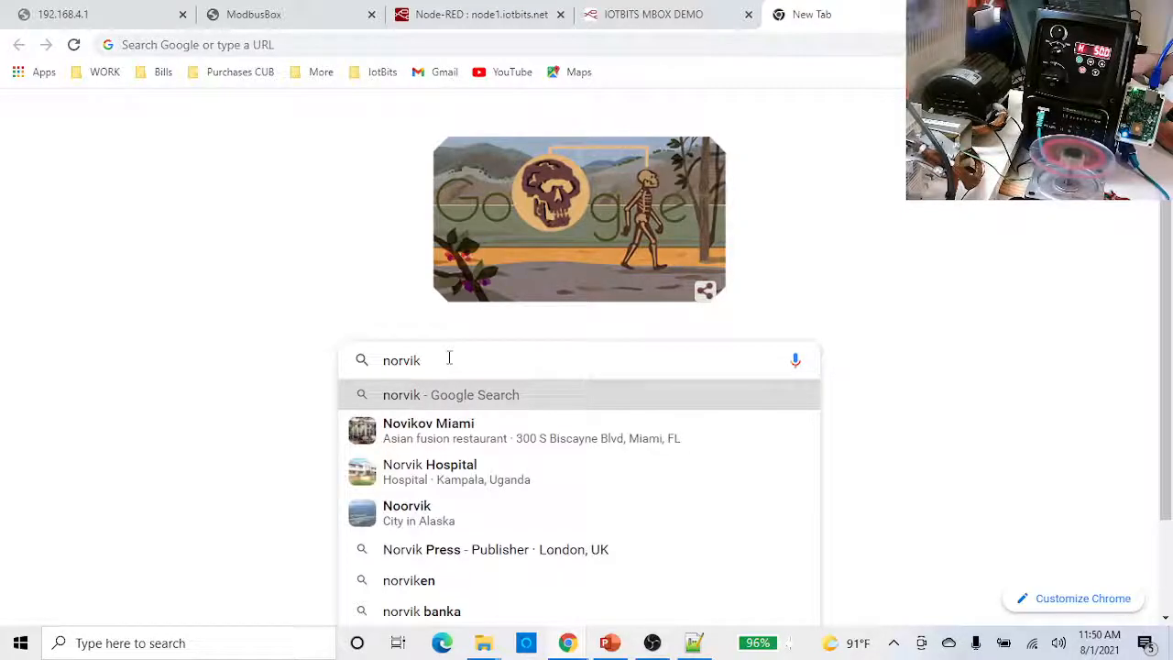
text( contro)
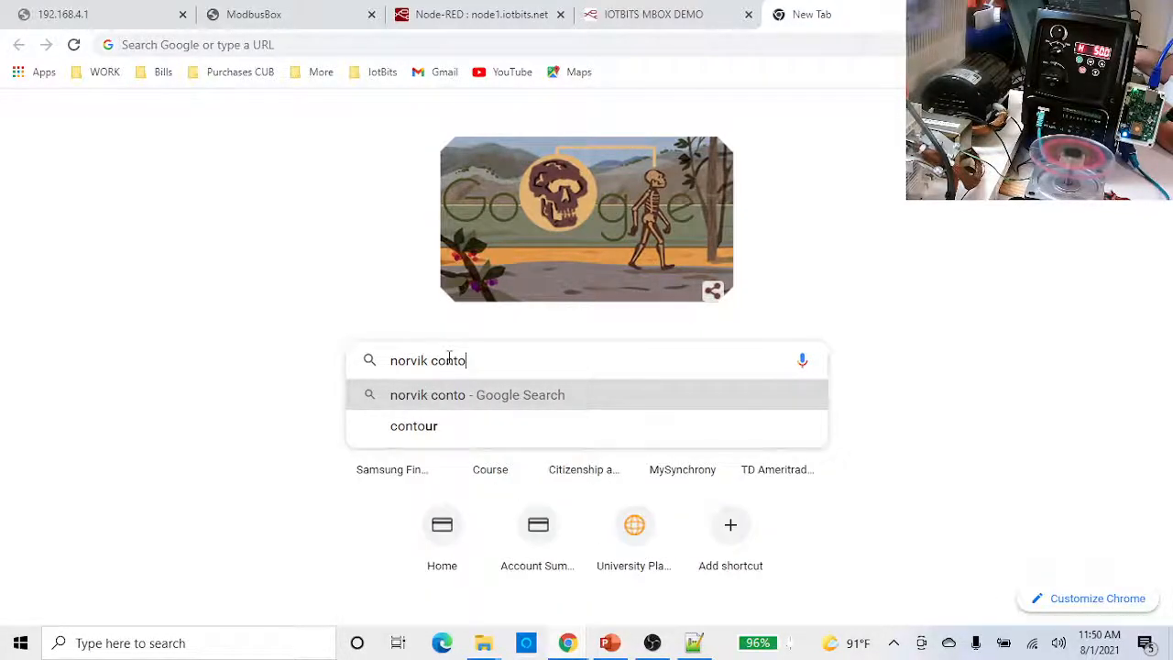
key(BackSpace)
key(BackSpace)
text(rollers)
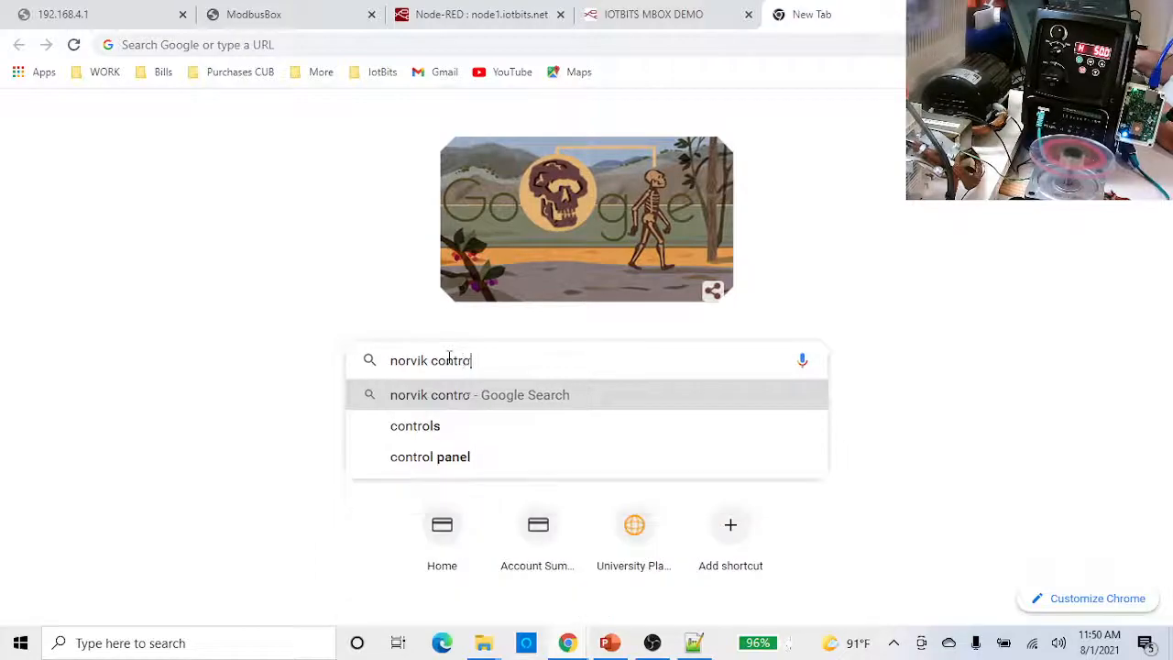
key(Return)
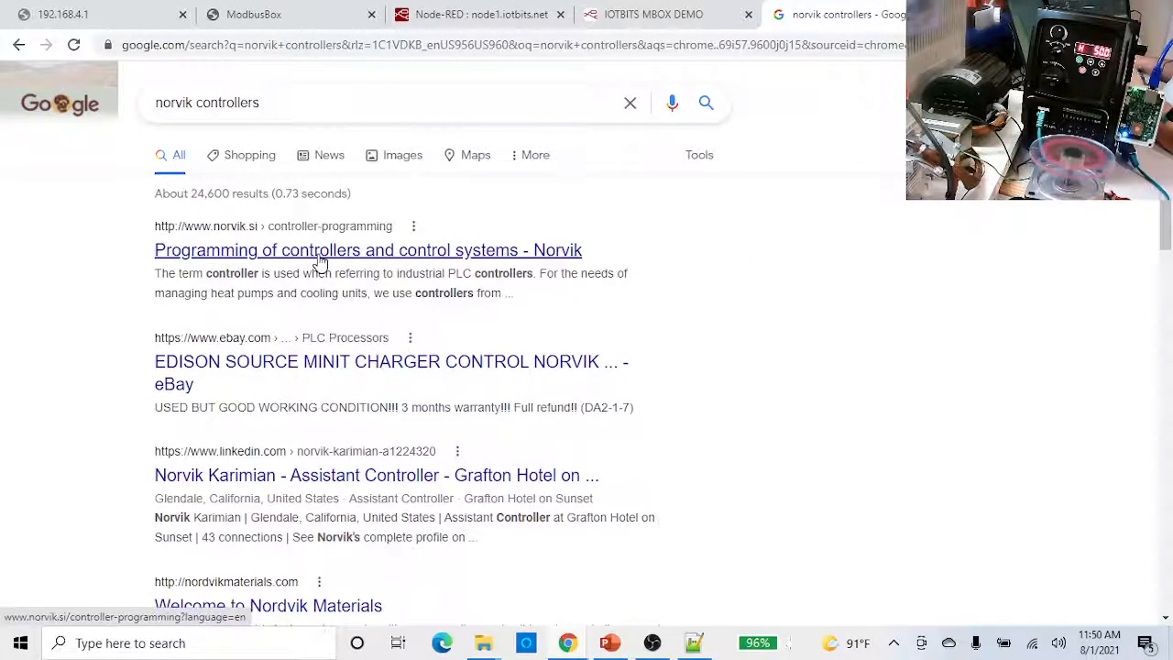
- View the Norvik search result on programming of controllers and control systems, and close its tab
click(320, 263)
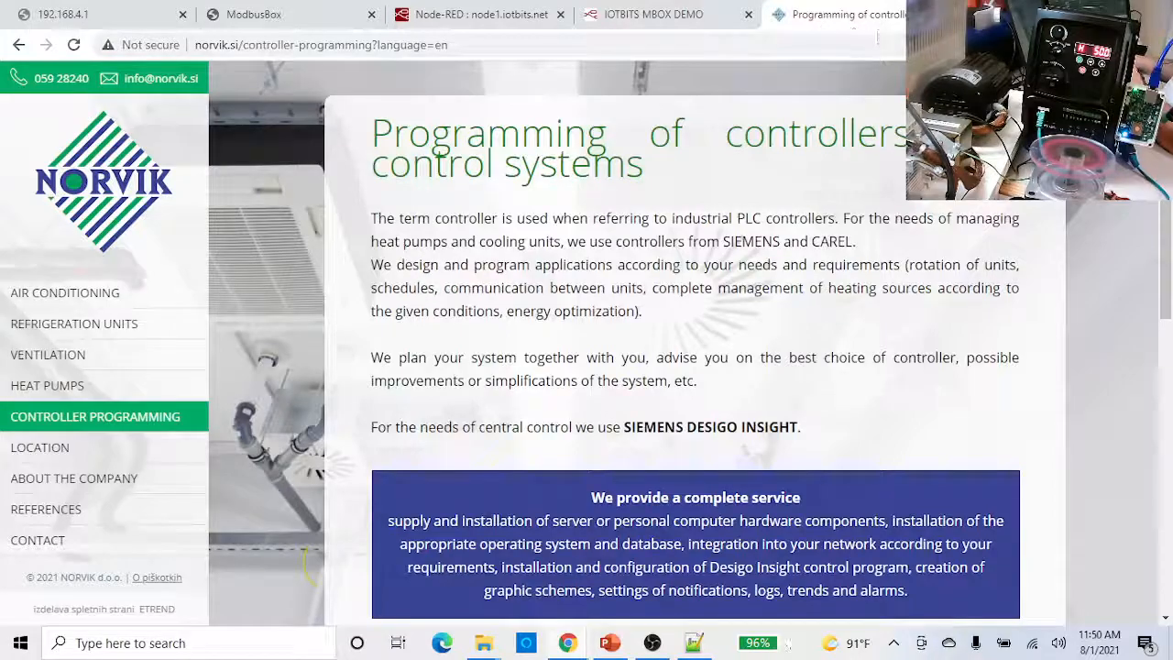
key(ctrl+w)
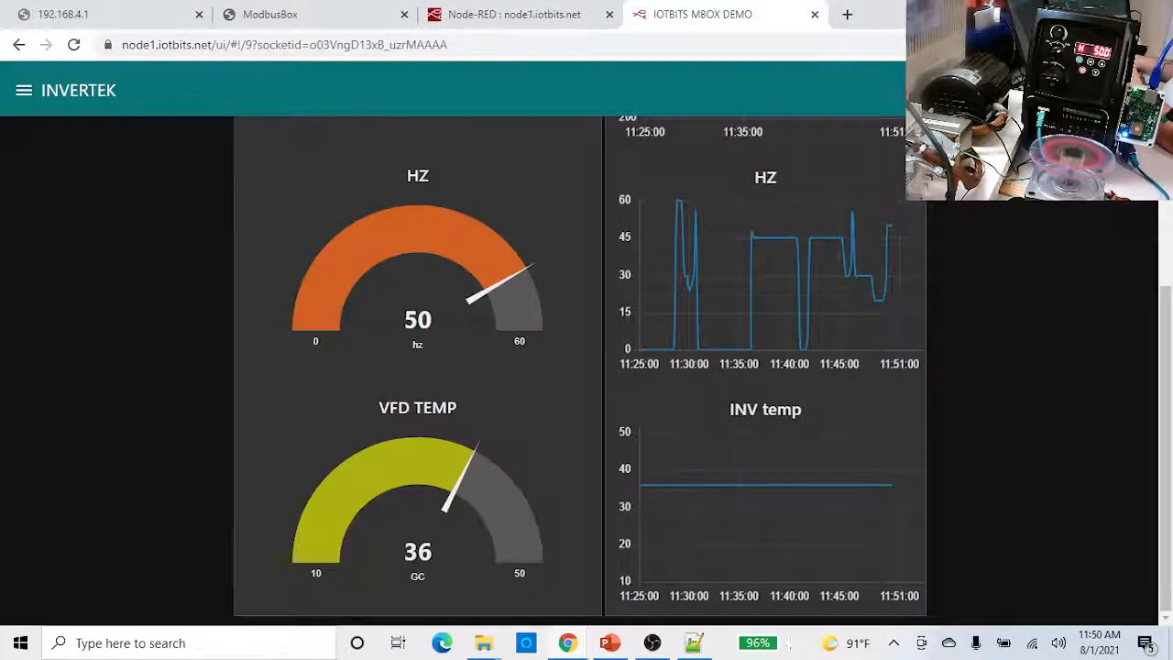
- Open the norvi.lk website in a new browser tab
key(ctrl+t)
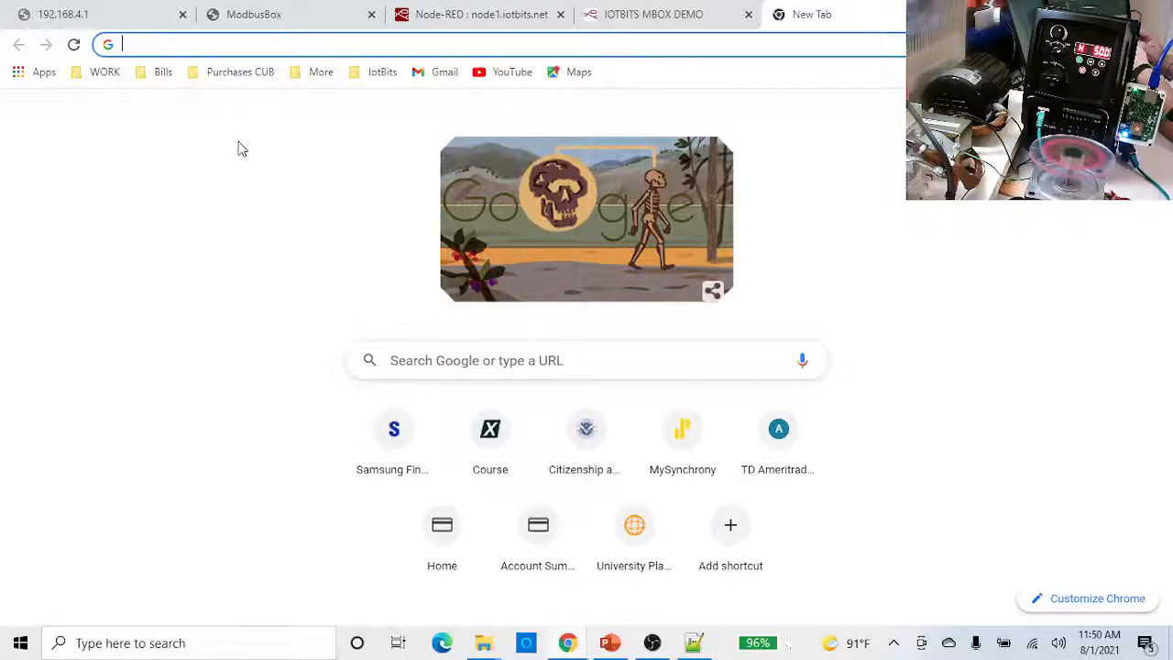
text(norv)
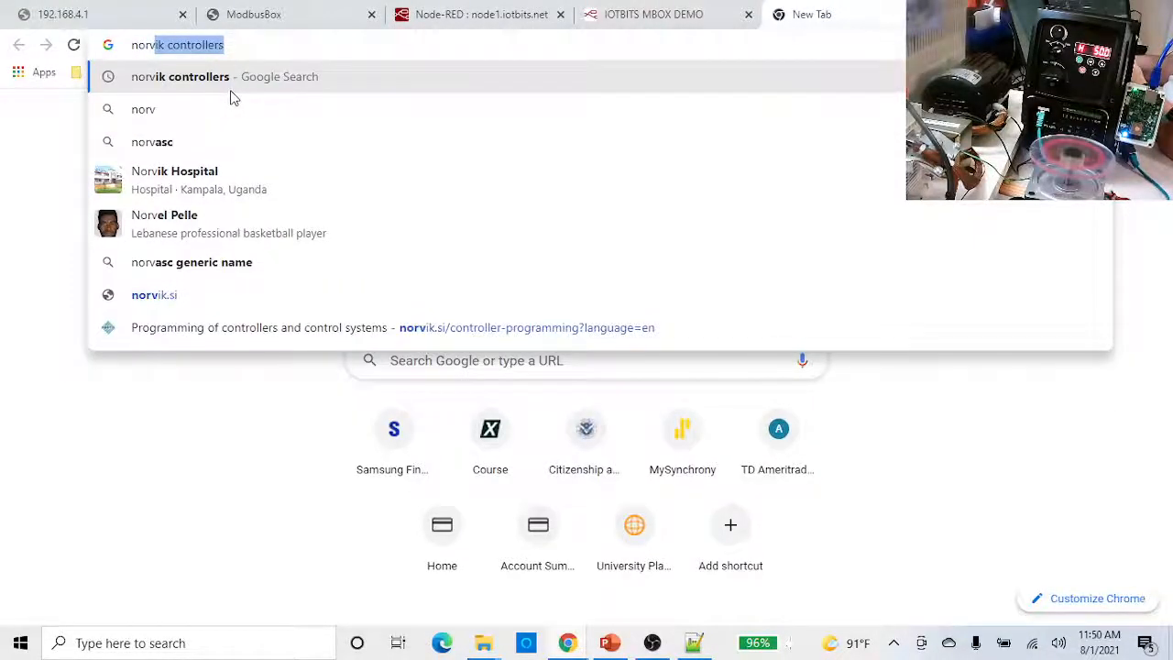
text(i)
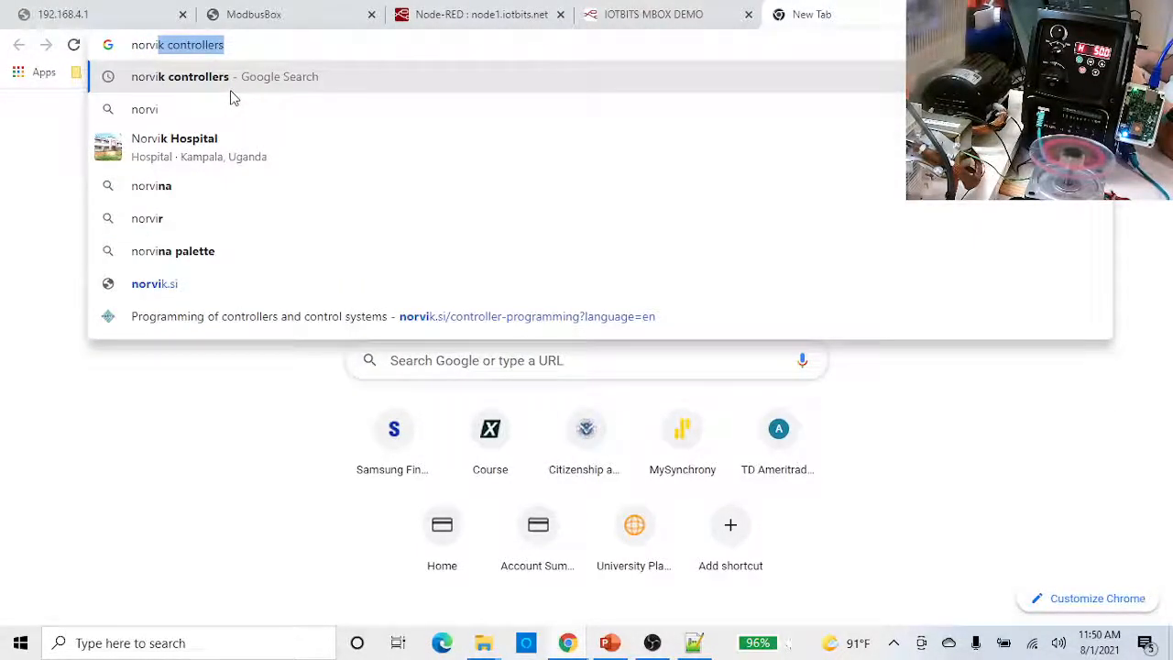
key(BackSpace)
text(.lk)
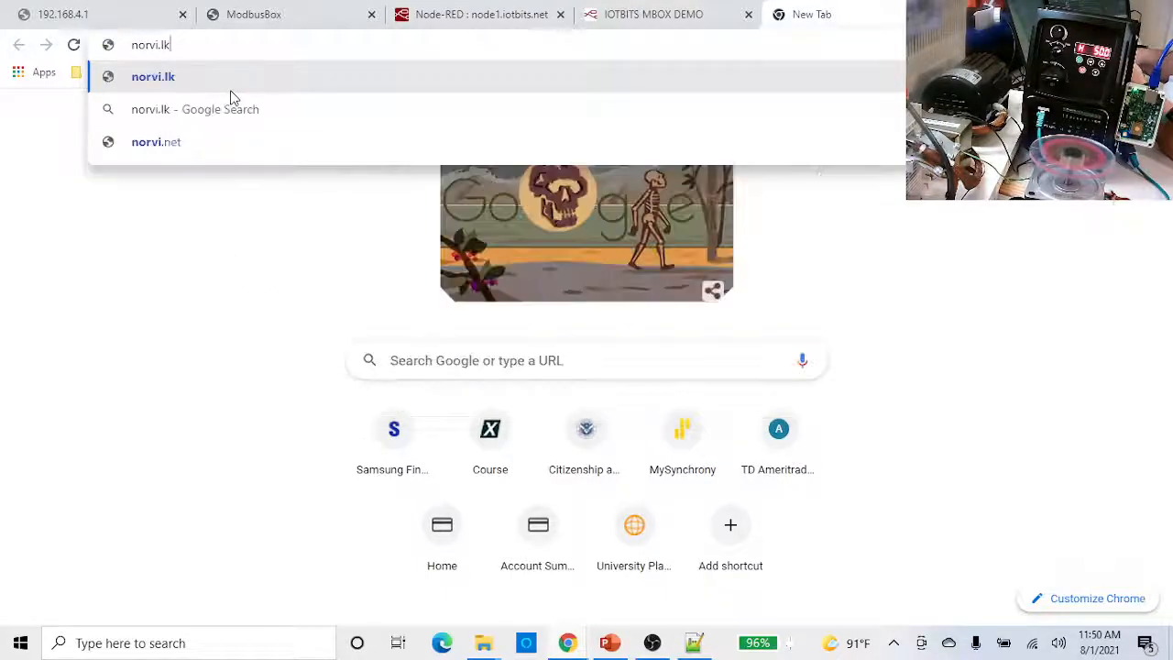
key(Return)
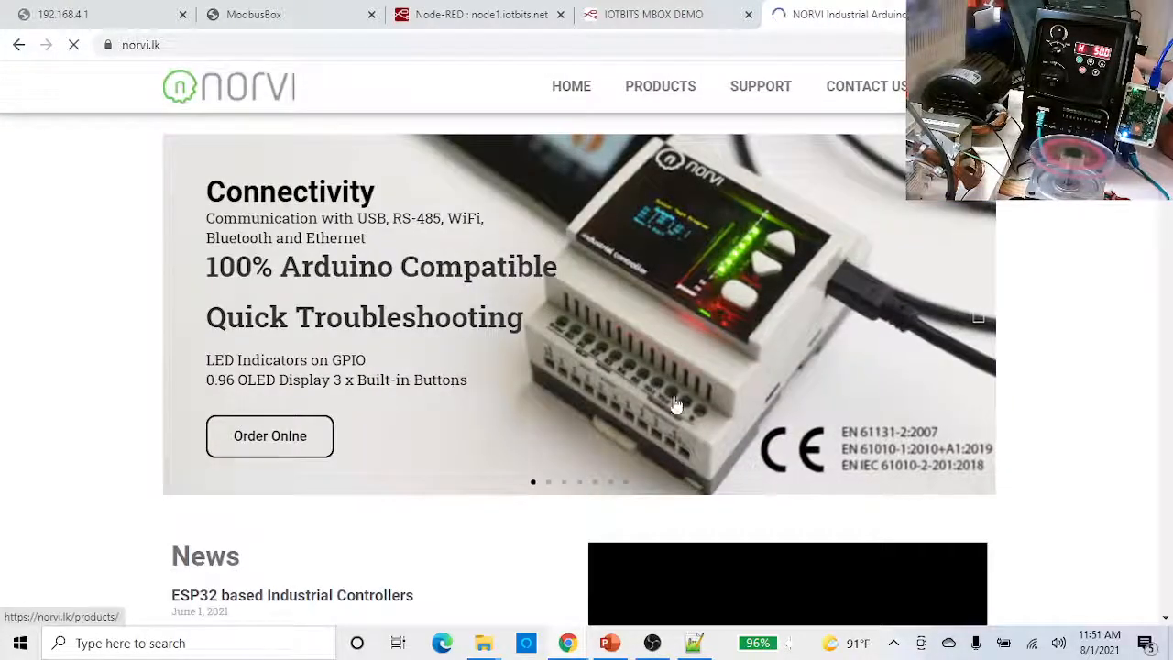
- Look over the industrial controller product families on the Norvi home page, including Cema, IIOT, ENET and Arita
scroll(388, 417, down, 6)
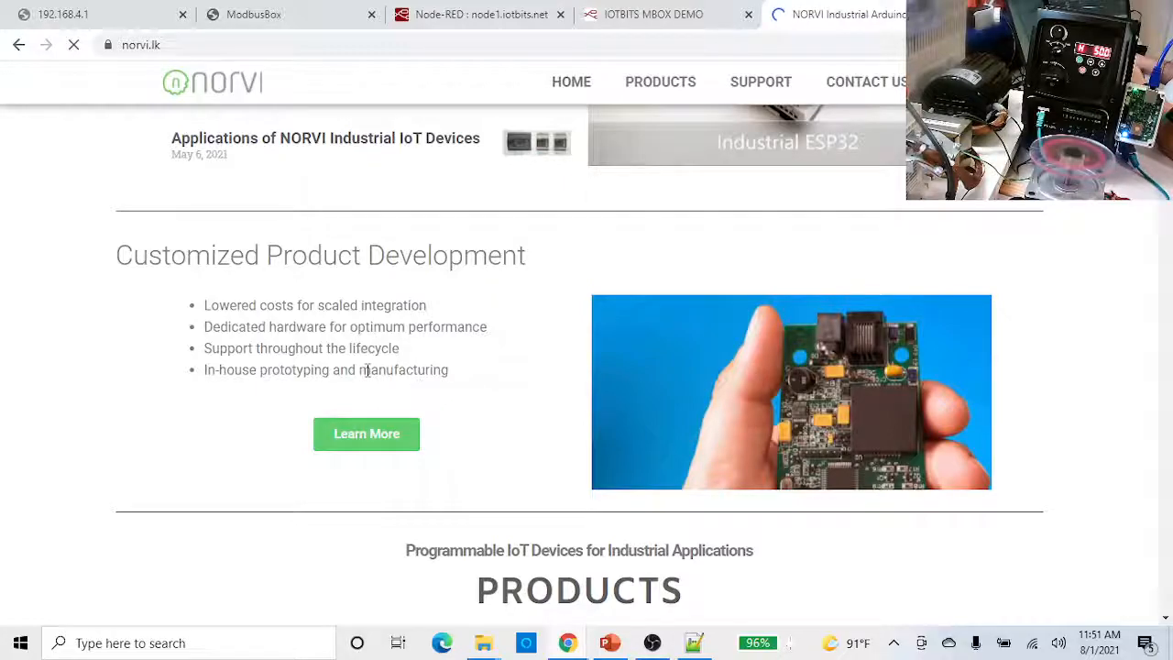
scroll(374, 370, down, 5)
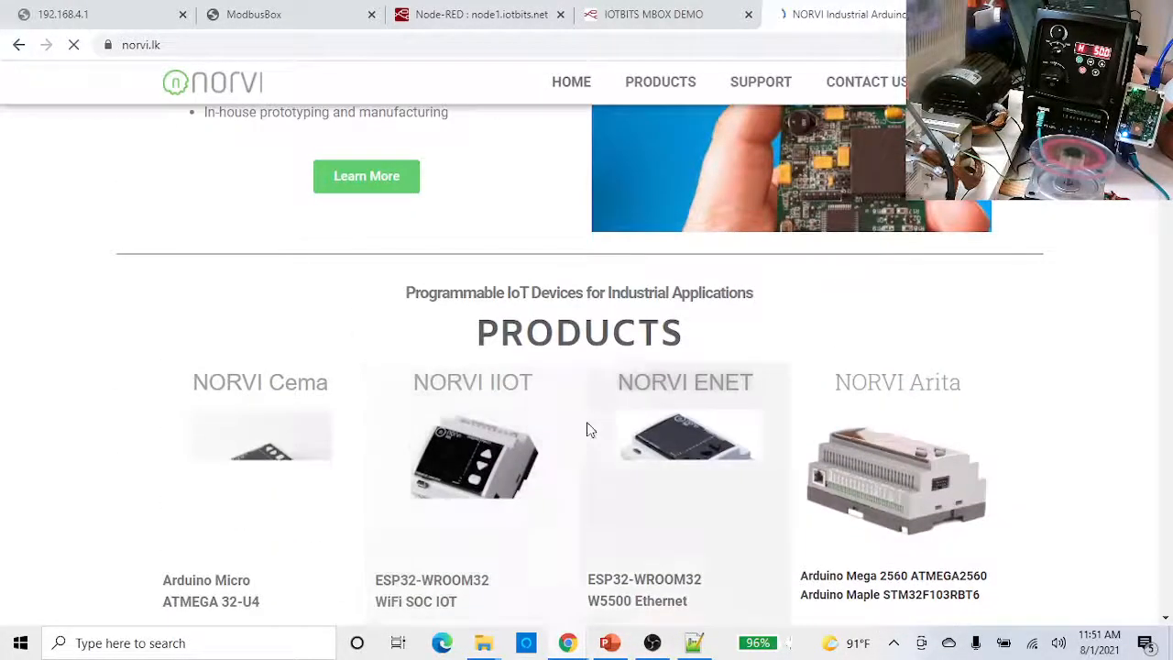
scroll(728, 372, up, 2)
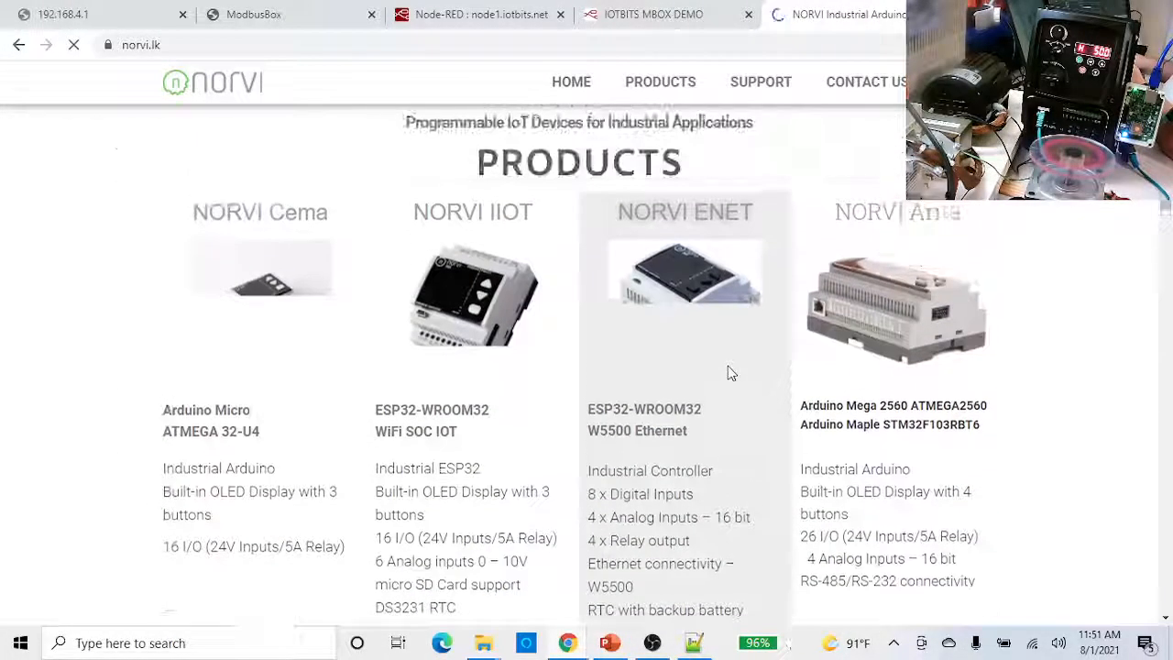
scroll(528, 357, down, 3)
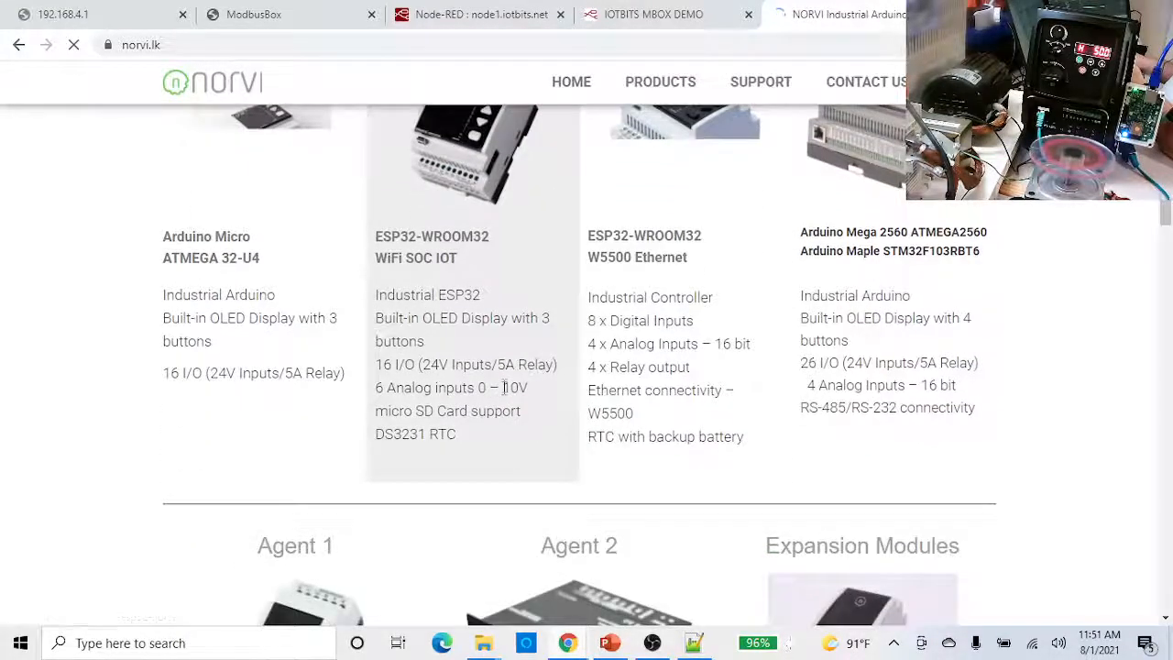
scroll(503, 366, down, 4)
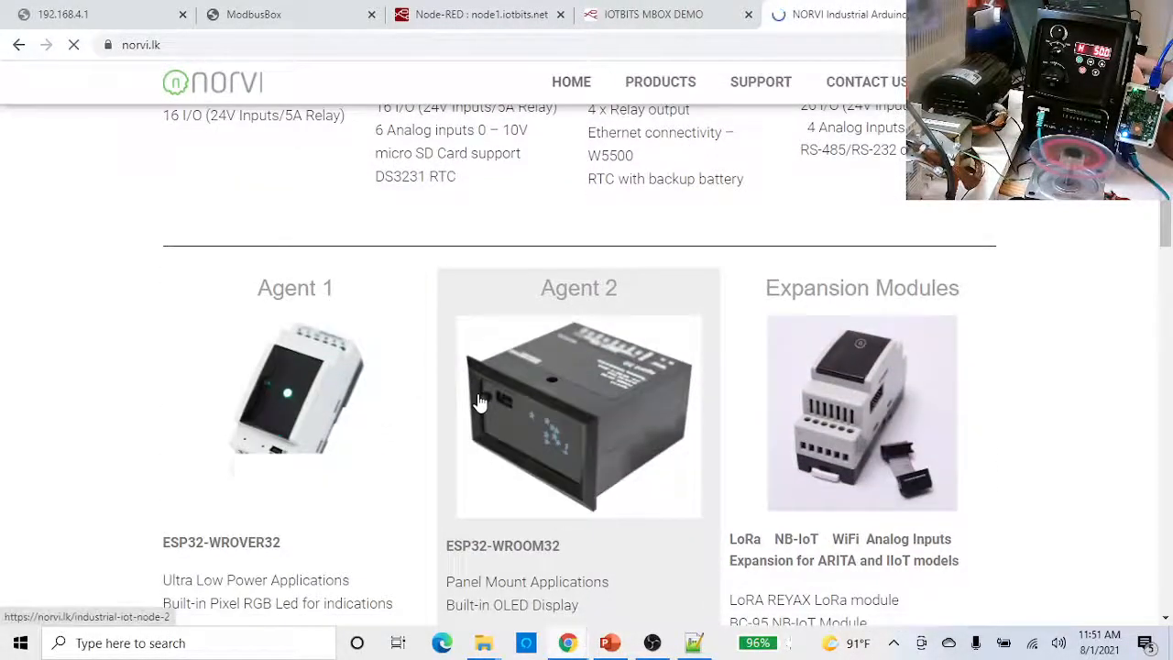
scroll(477, 401, up, 5)
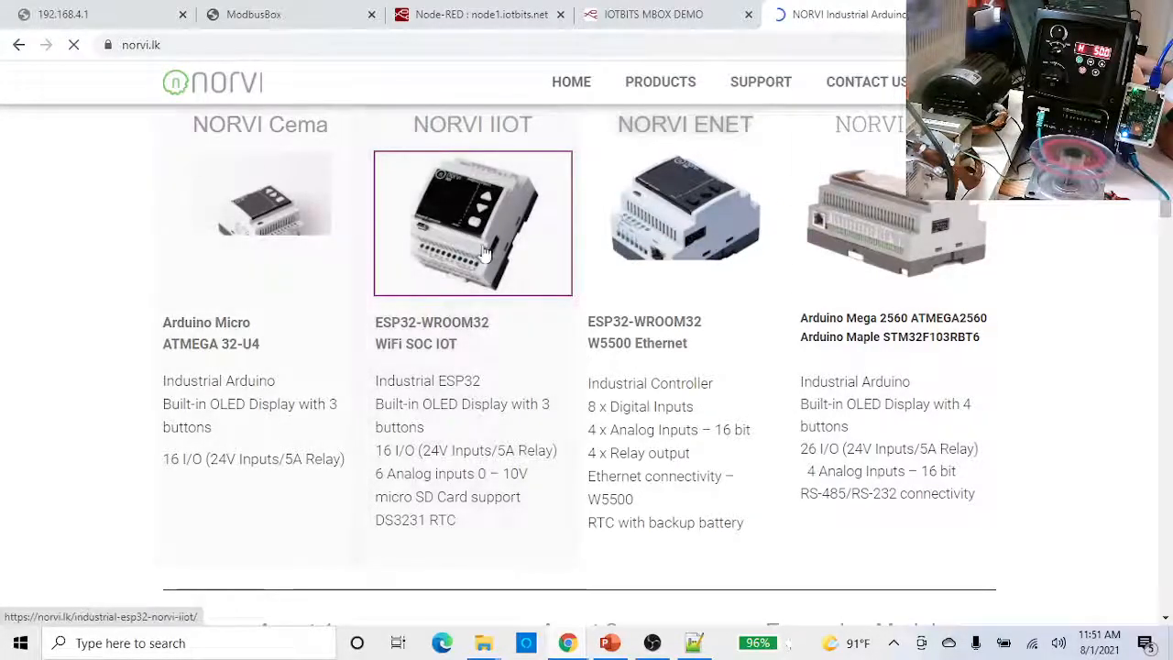
- Open the NORVI IIOT product page and examine its models, inputs and outputs, wiring diagram and downloads
click(572, 288)
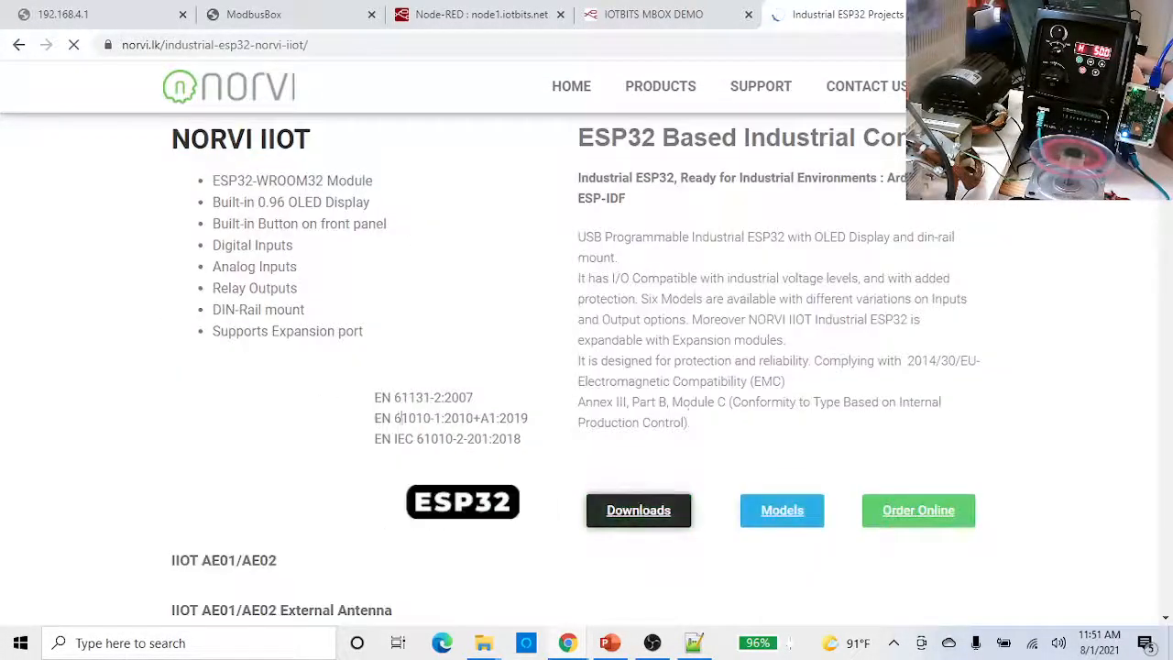
scroll(510, 443, down, 8)
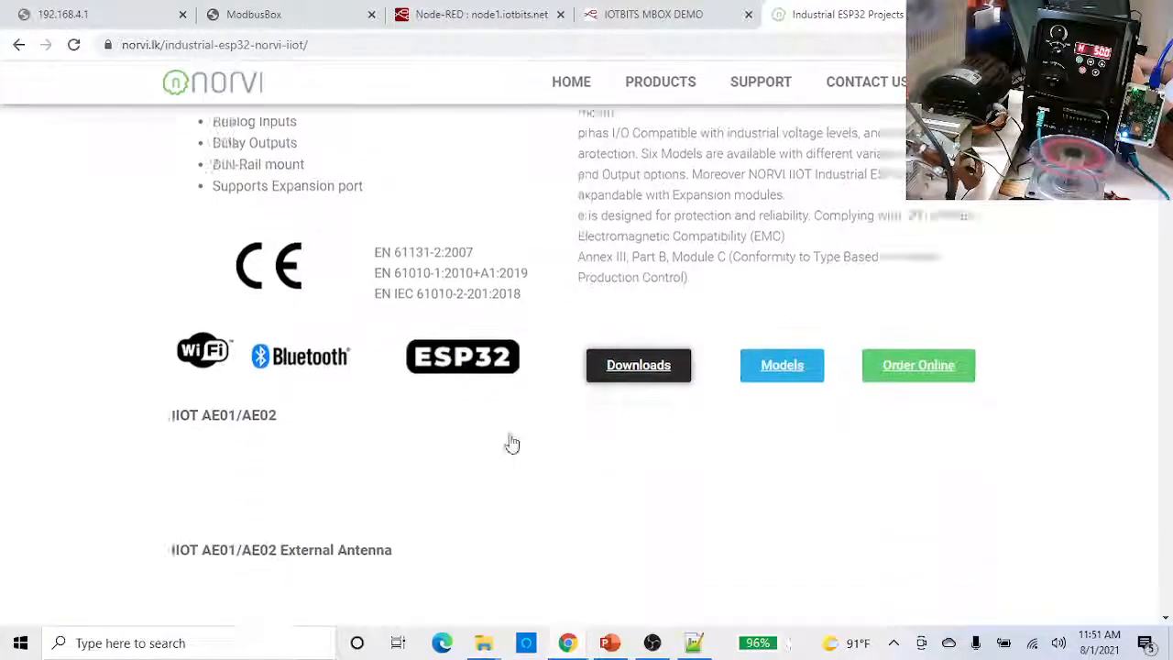
scroll(510, 442, down, 2)
scroll(510, 443, down, 5)
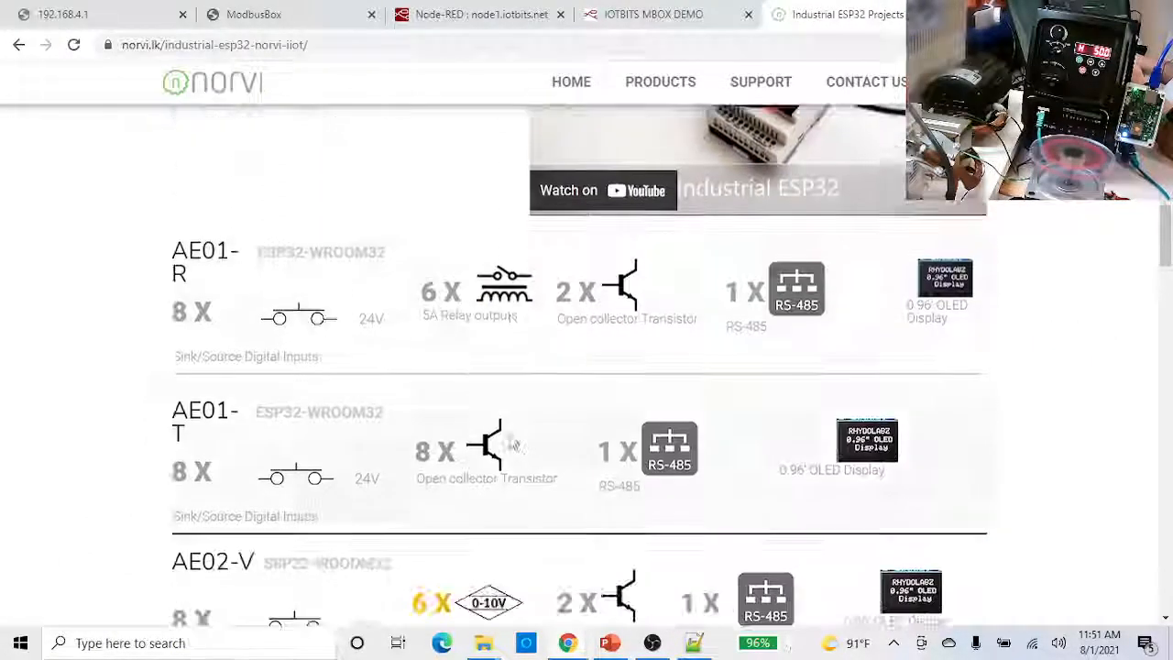
scroll(510, 443, down, 10)
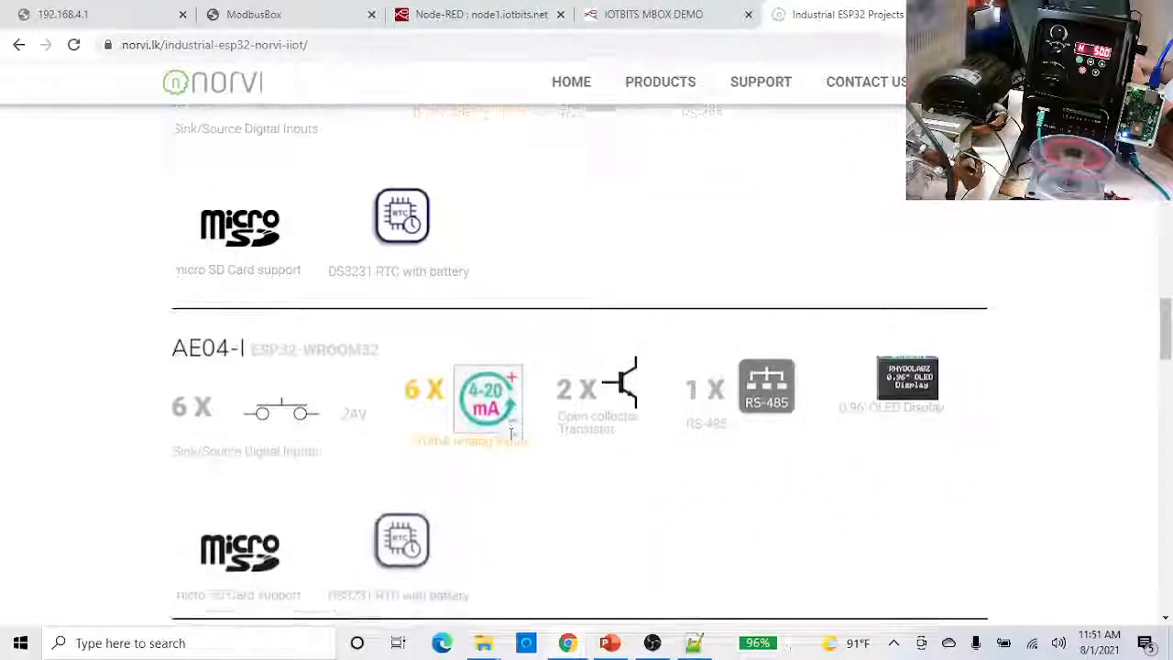
scroll(513, 442, up, 2)
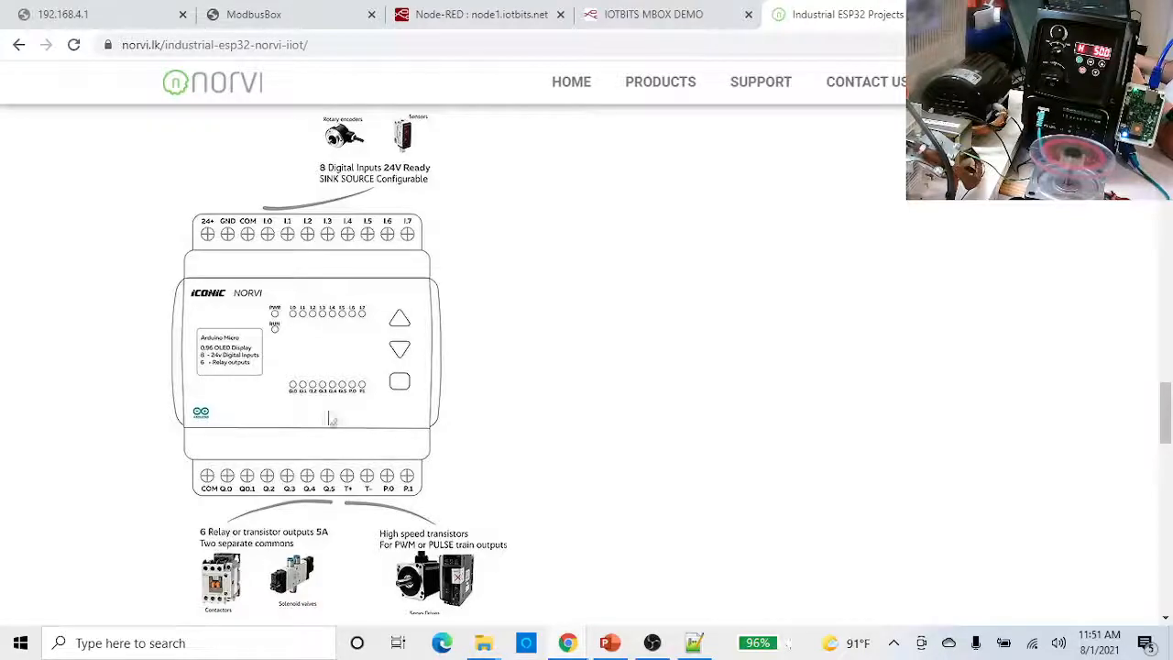
scroll(358, 381, down, 10)
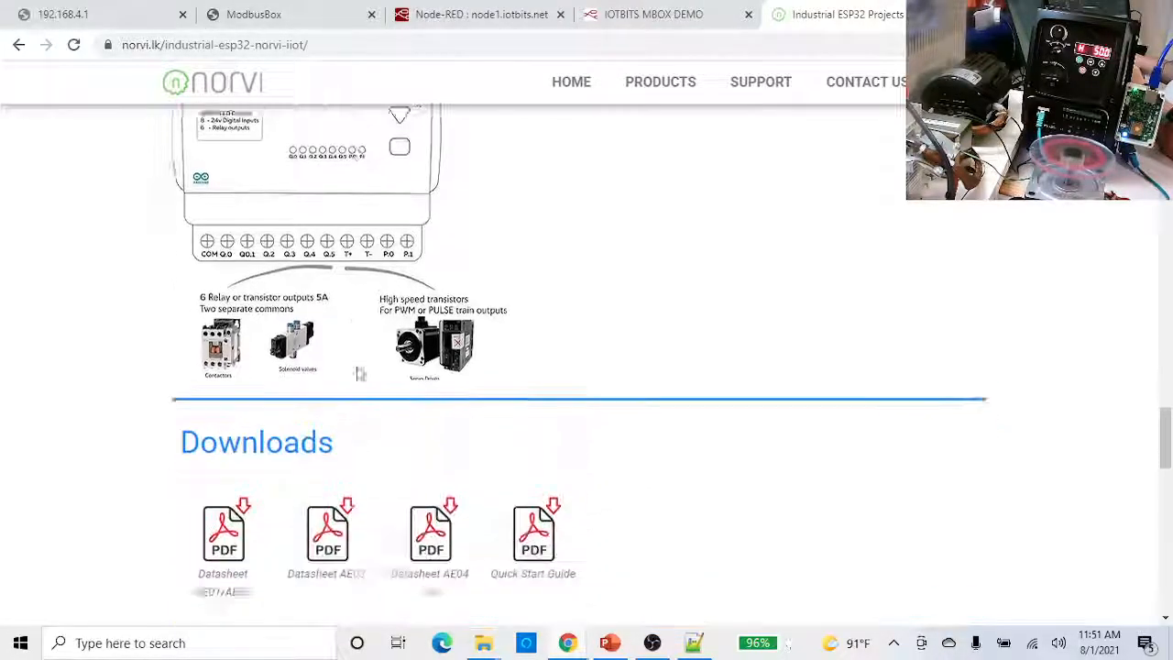
scroll(360, 372, up, 15)
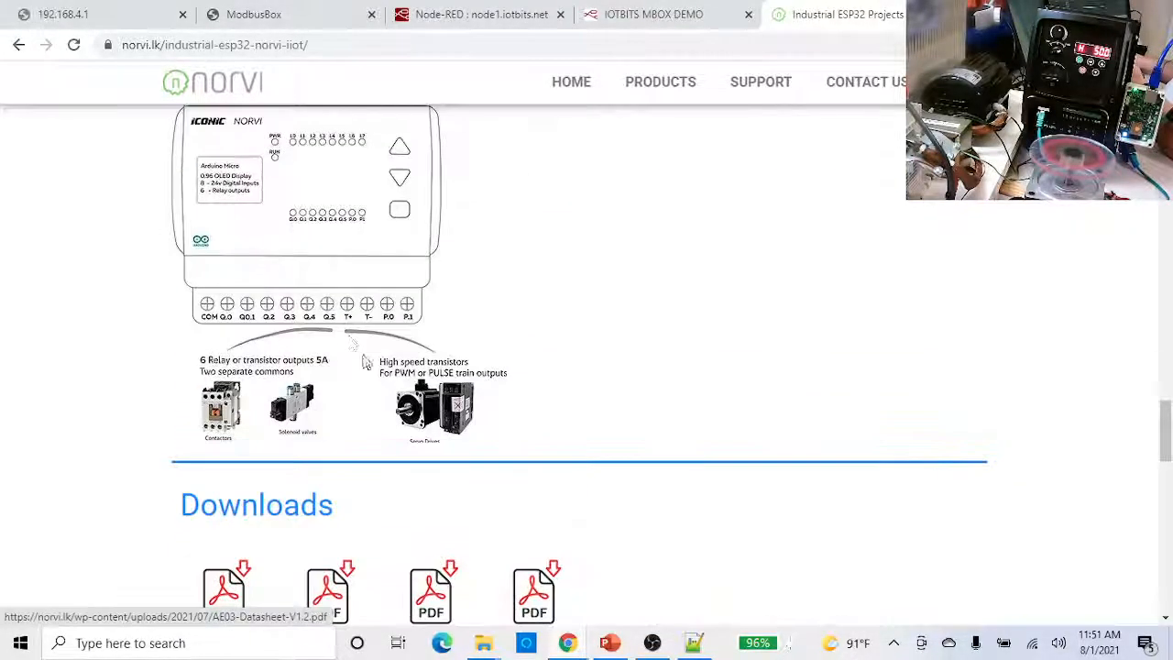
scroll(488, 395, up, 10)
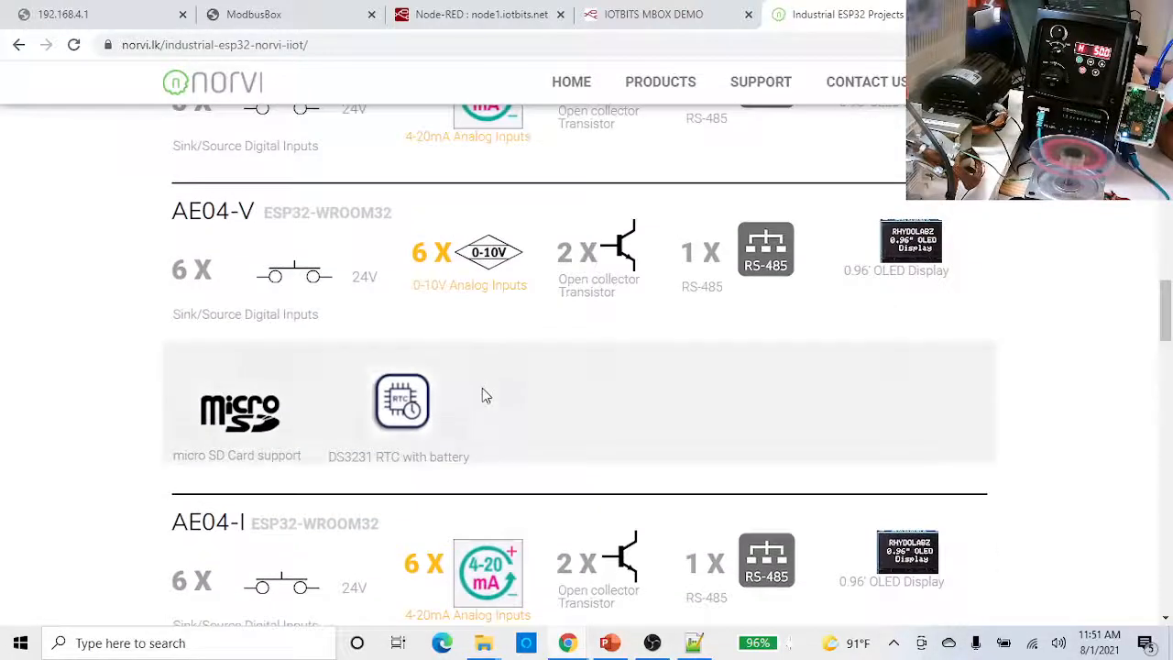
scroll(488, 395, up, 10)
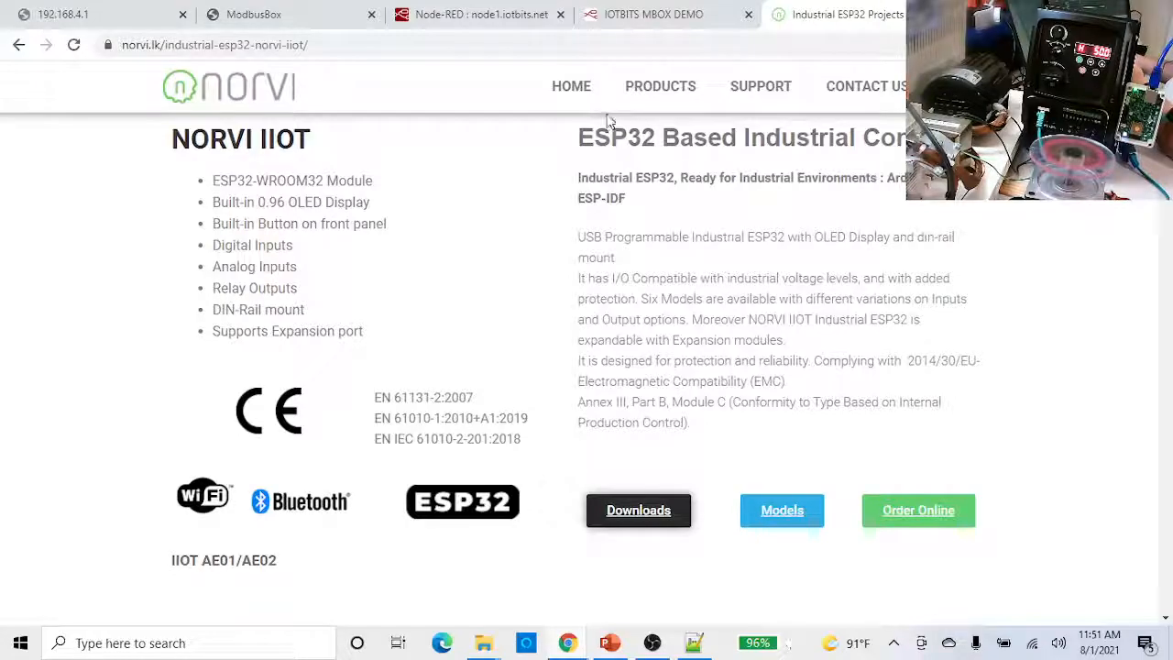
- Revisit the ModbusBox slave settings, open iotbits.net in a new tab and dismiss the tab-grouping tip
click(646, 19)
click(253, 16)
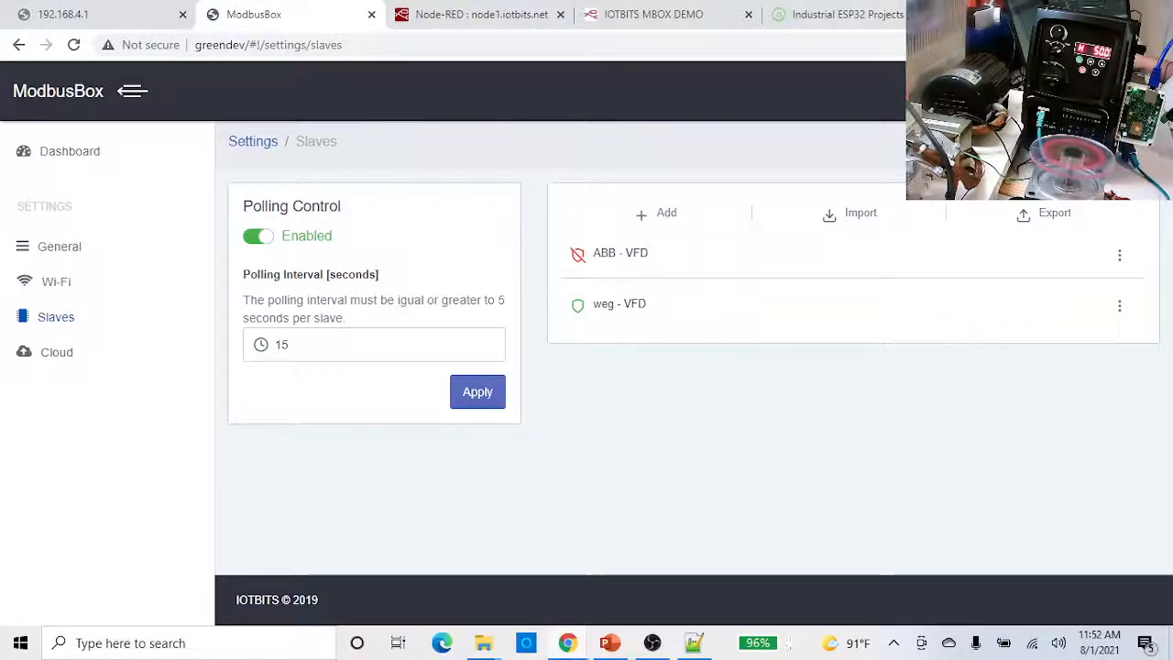
key(ctrl+t)
click(191, 44)
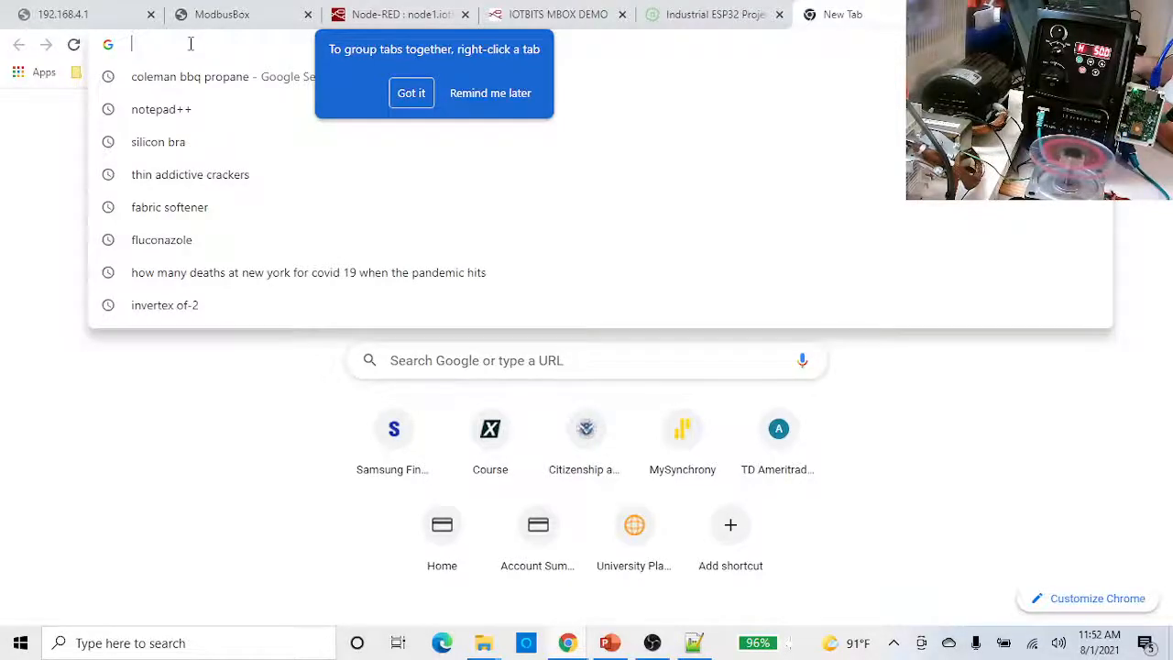
text(iot)
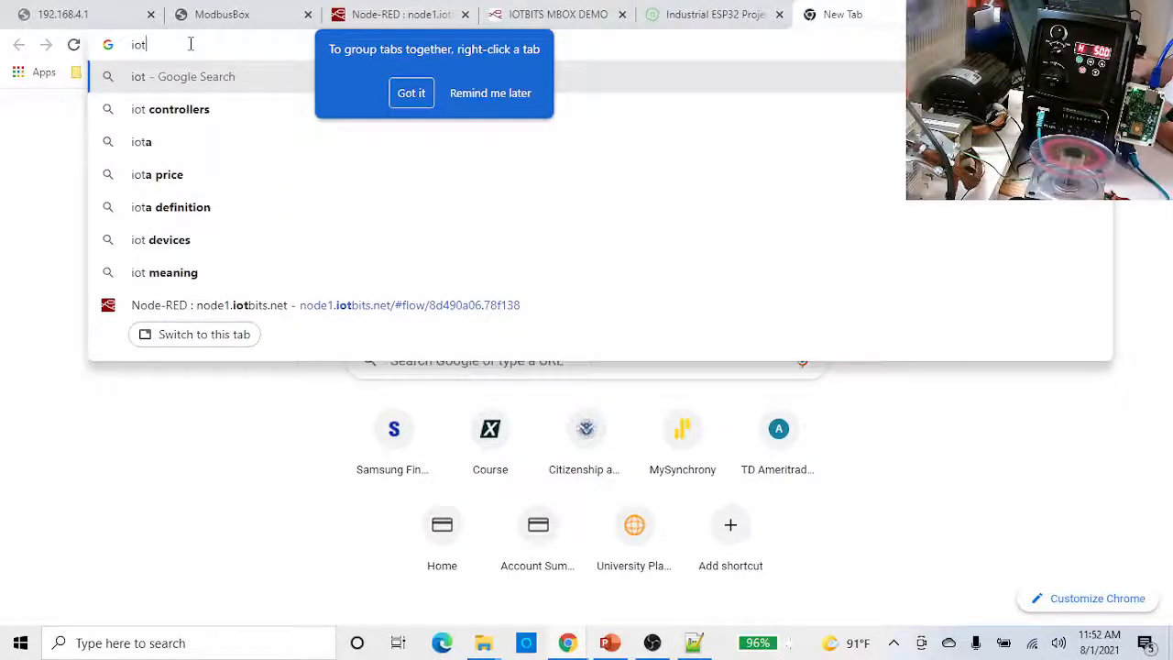
text(bits.)
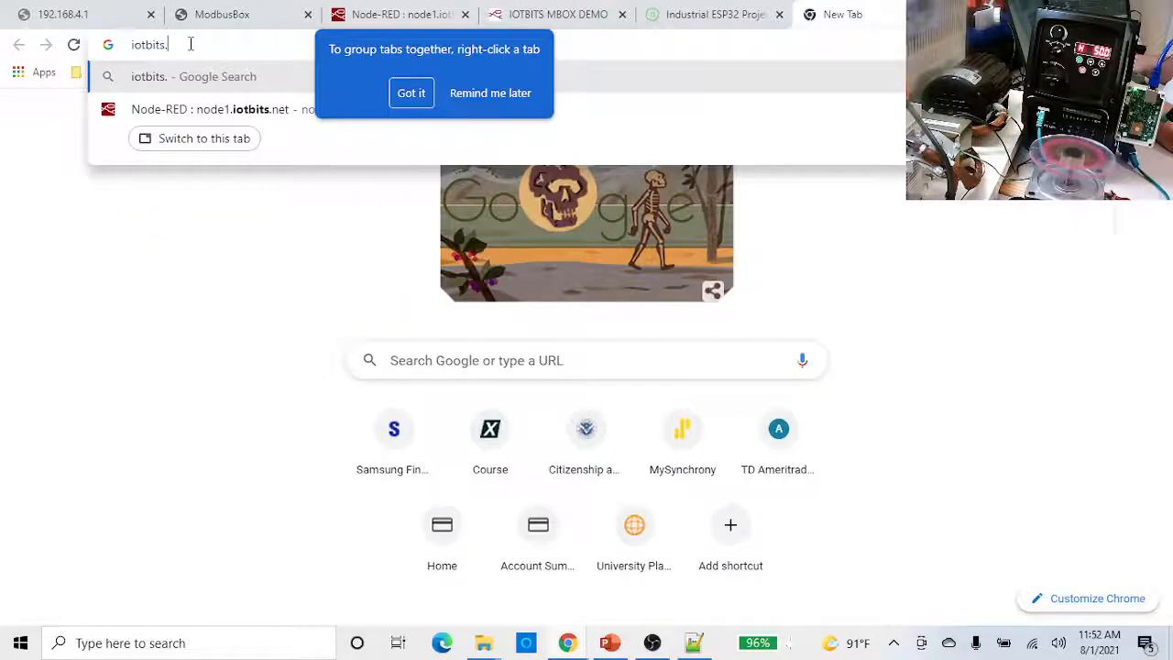
text(net)
key(Return)
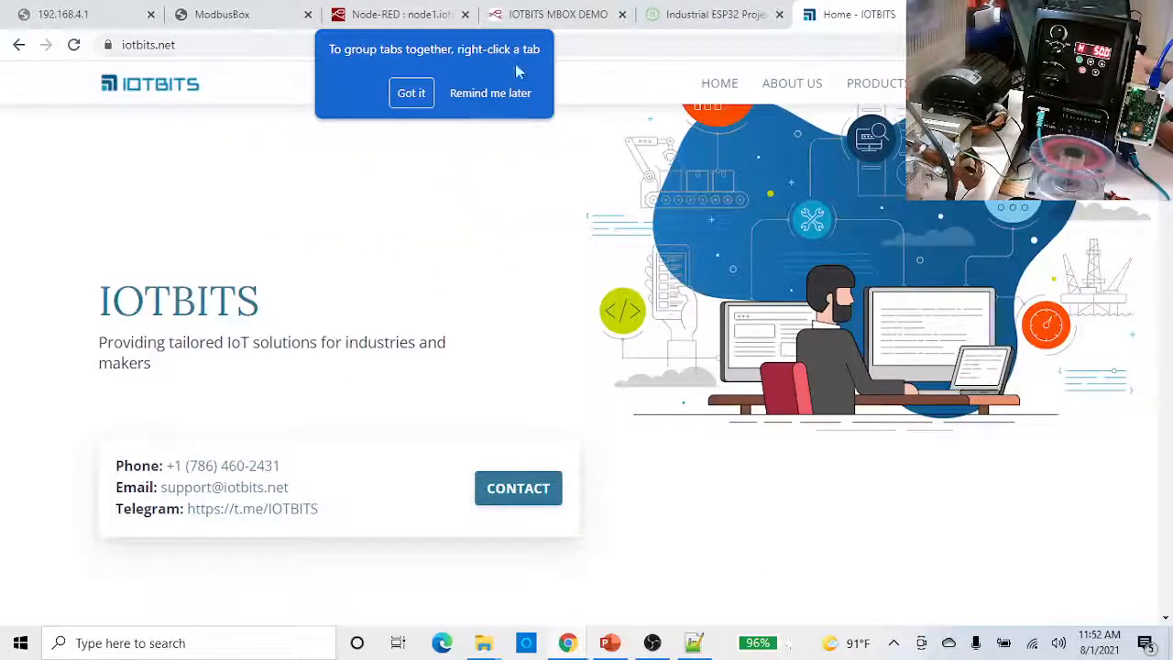
click(412, 95)
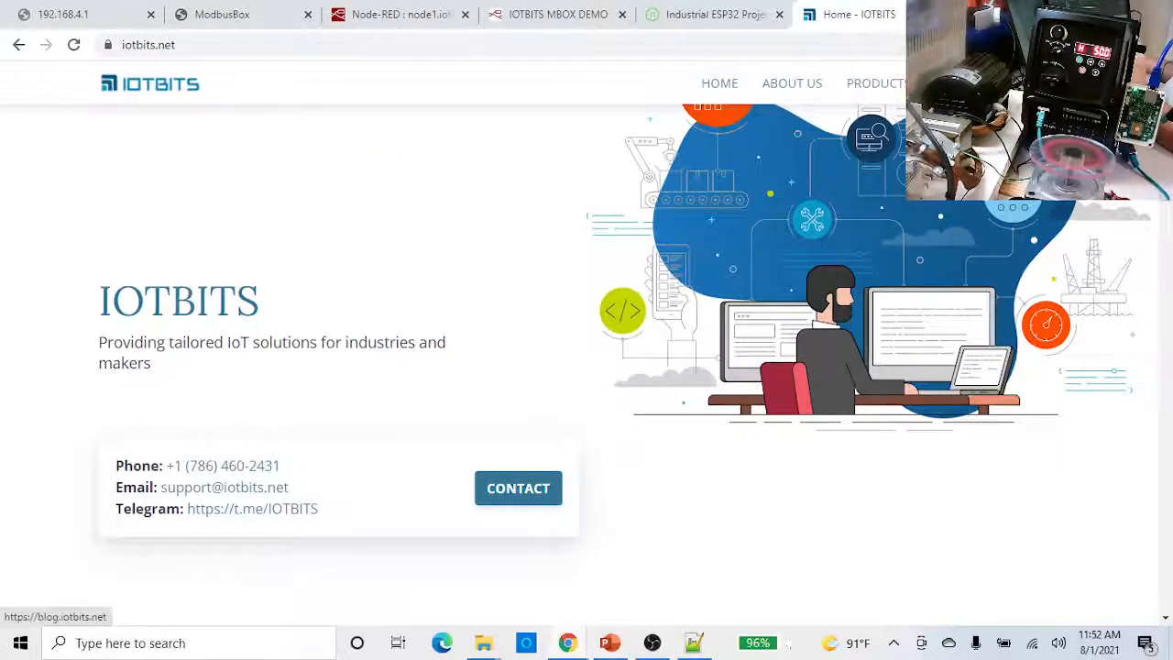
- View the blog linked from the IOTBITS home page and close its tab
click(950, 83)
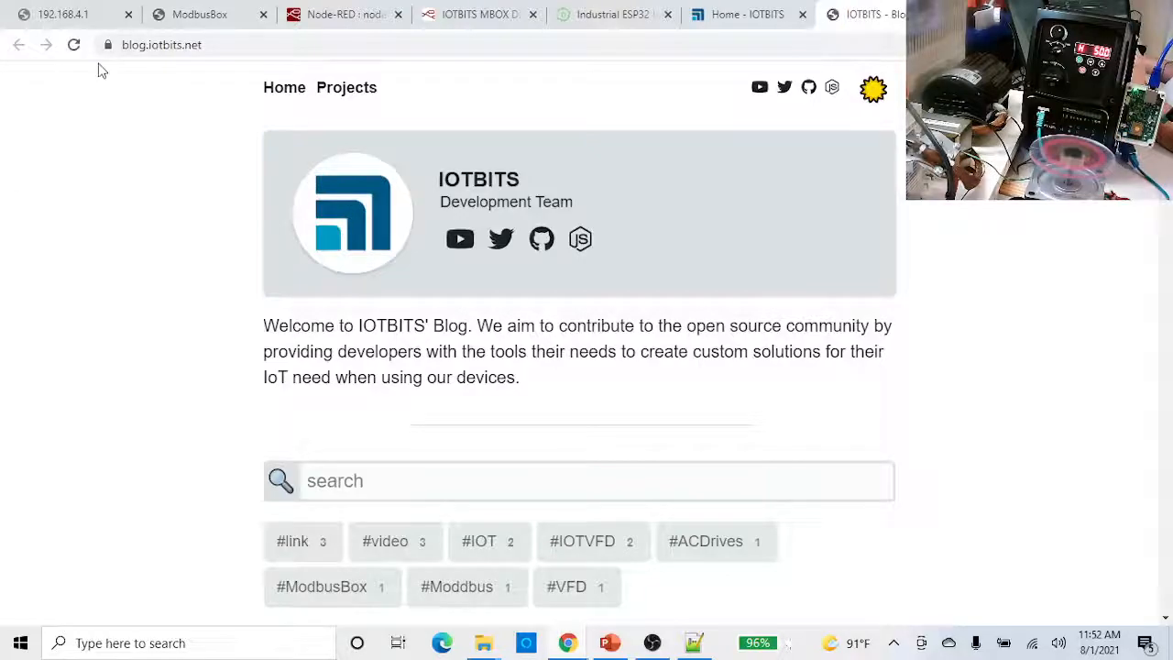
scroll(546, 375, down, 5)
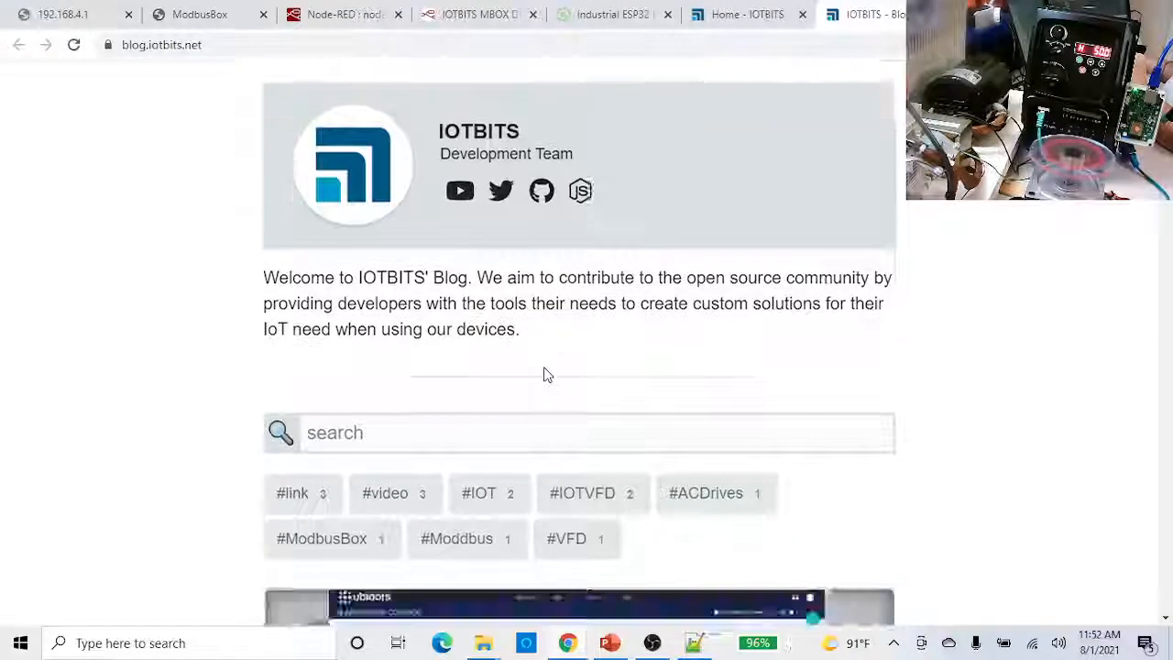
scroll(728, 362, up, 5)
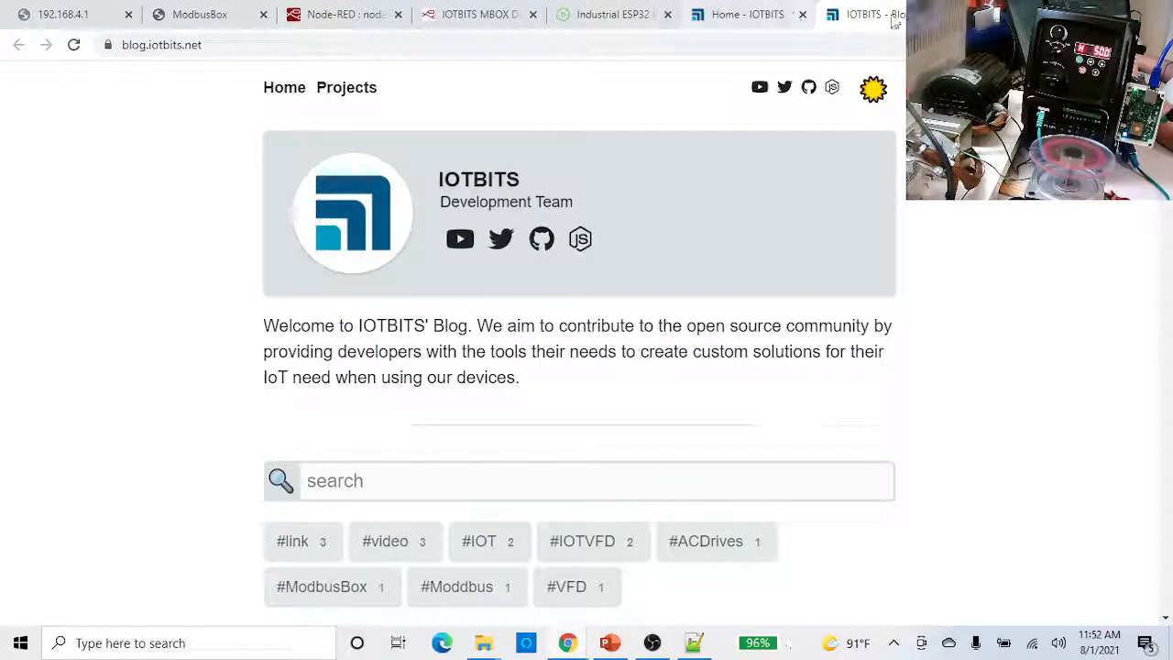
key(ctrl+w)
- Review the INVERTEK dashboard's gauges and charts and send the STOP command to the drive from the ModbusBox-WEG flow
click(554, 18)
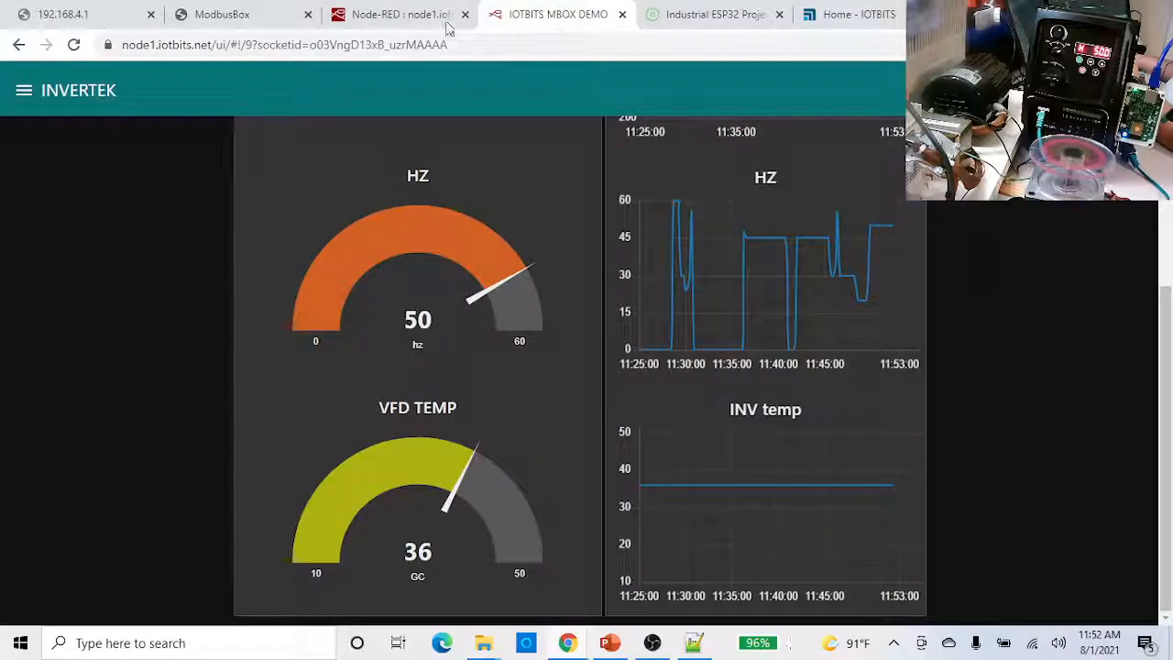
scroll(505, 165, up, 3)
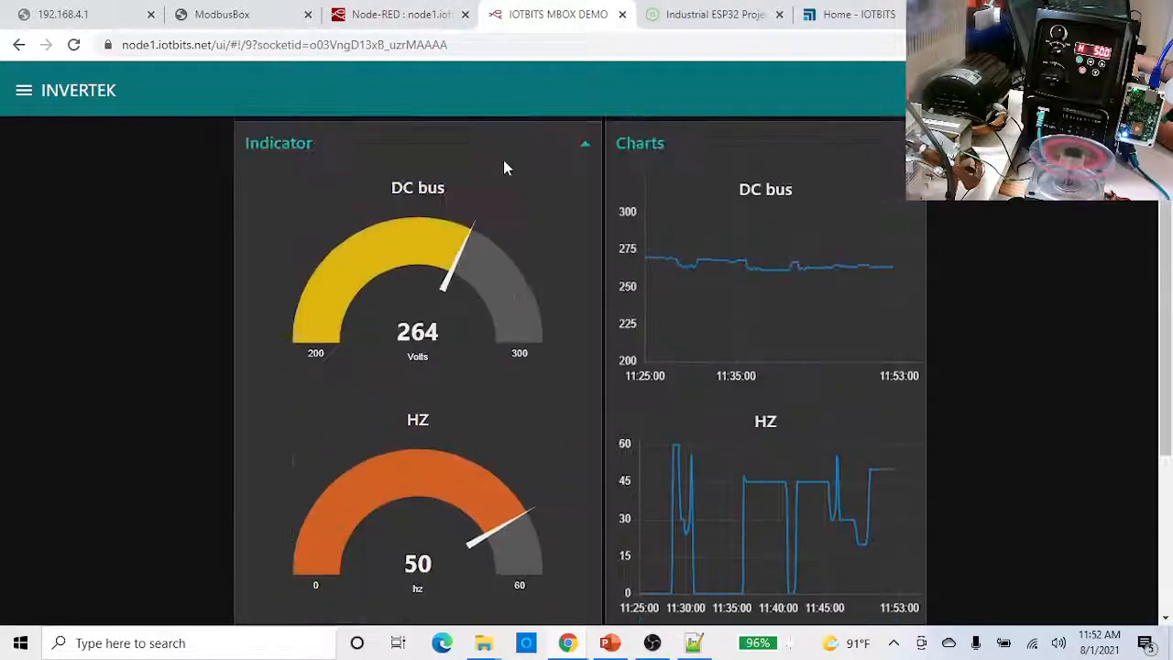
click(414, 17)
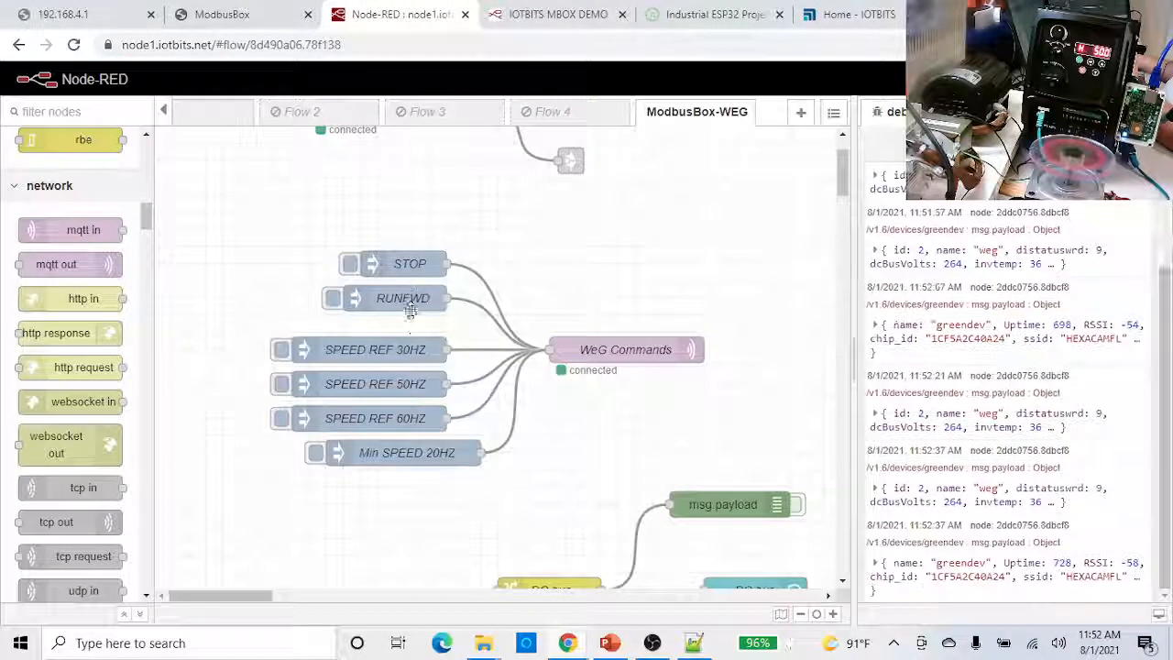
click(350, 264)
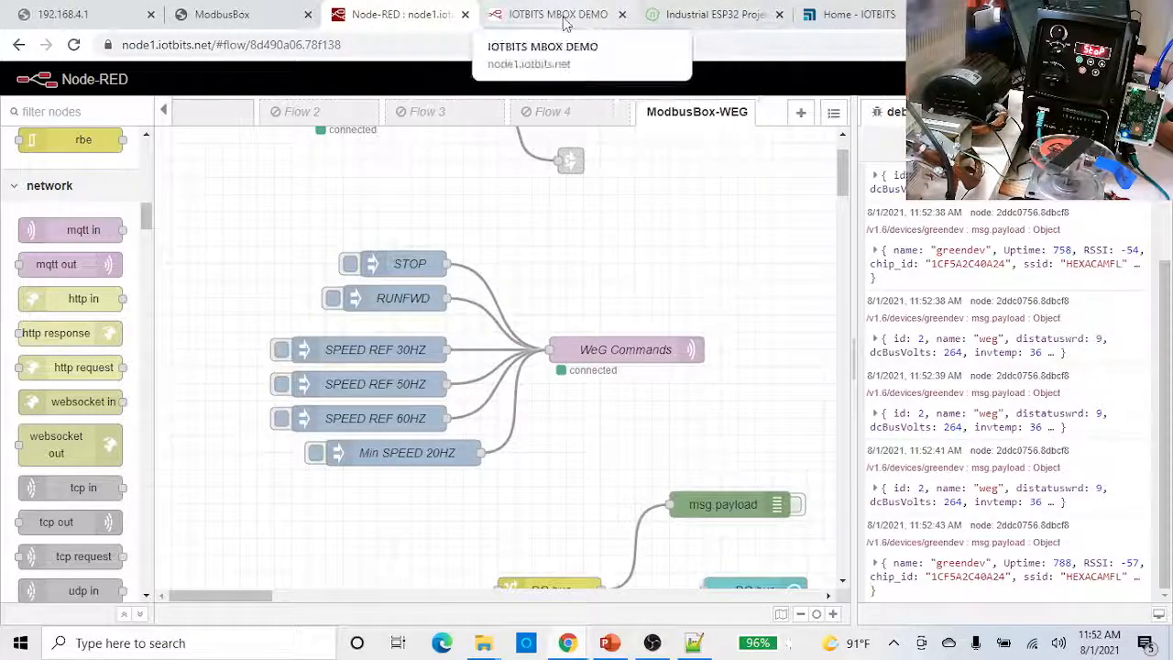
- Return to the ModbusBox configuration page
click(273, 9)
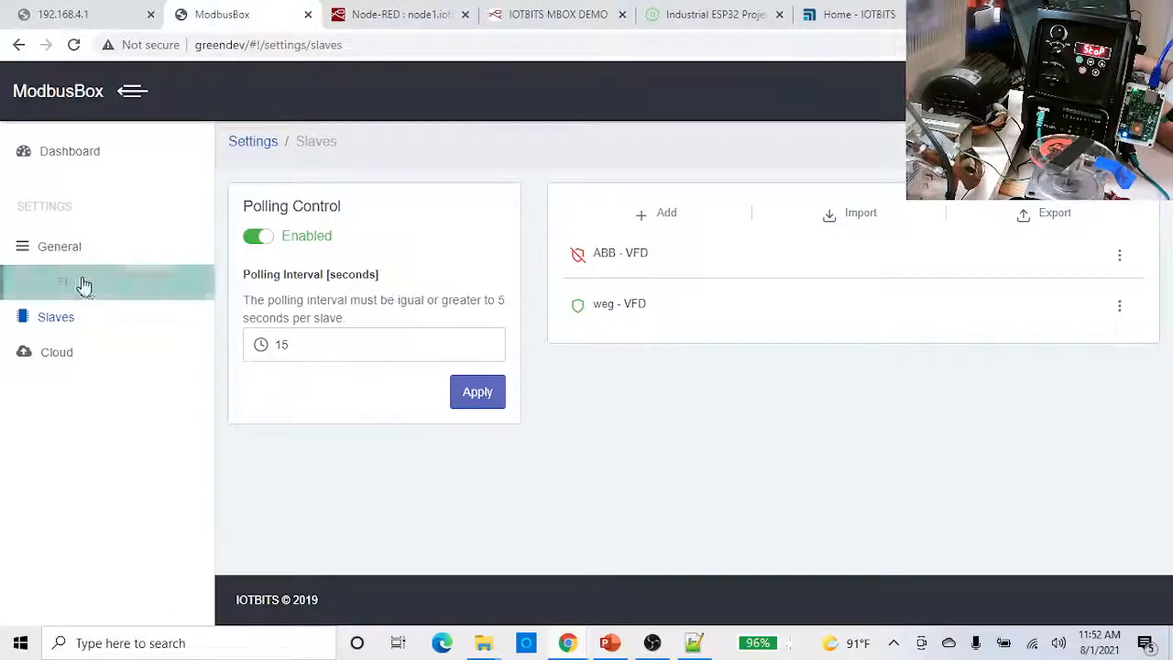